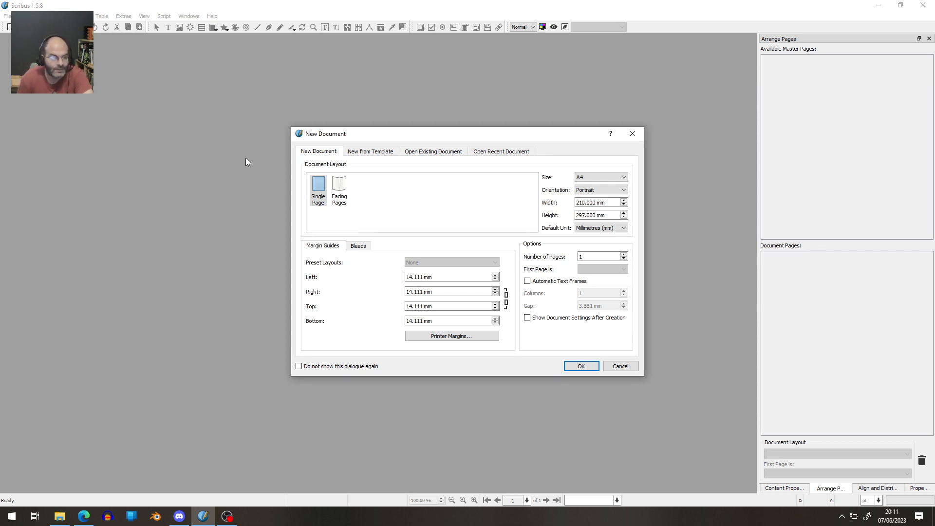
click(85, 520)
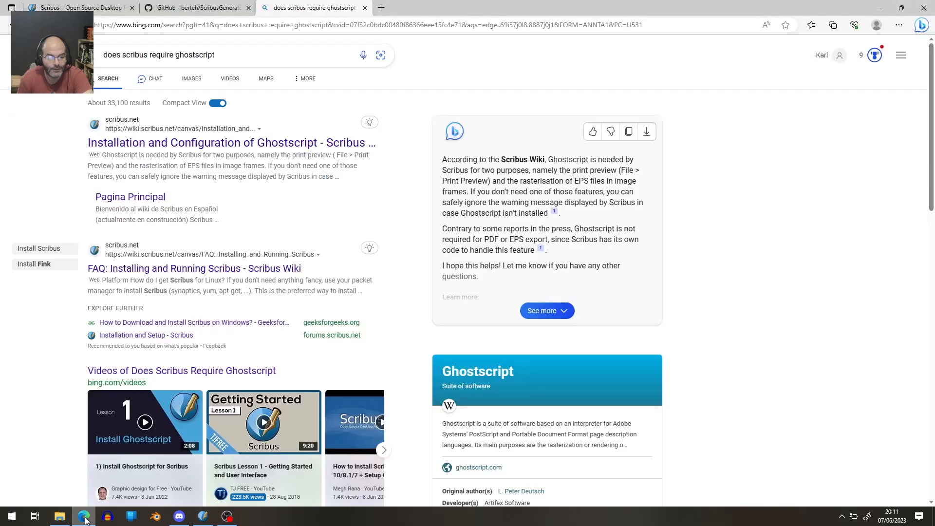
click(100, 8)
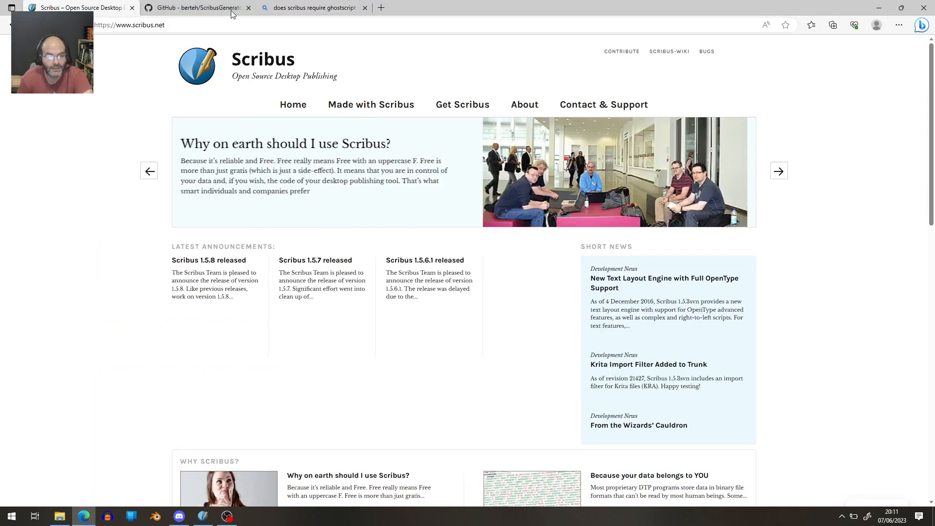
click(108, 25)
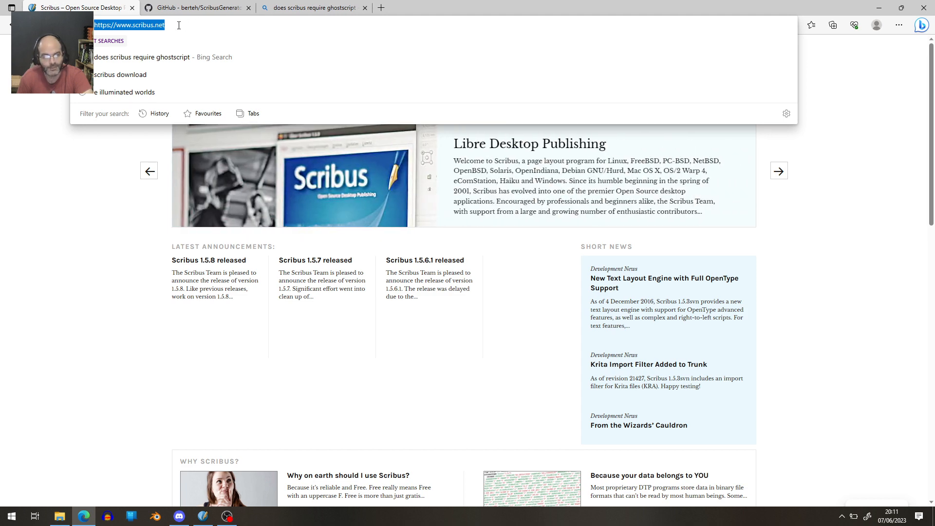
click(54, 183)
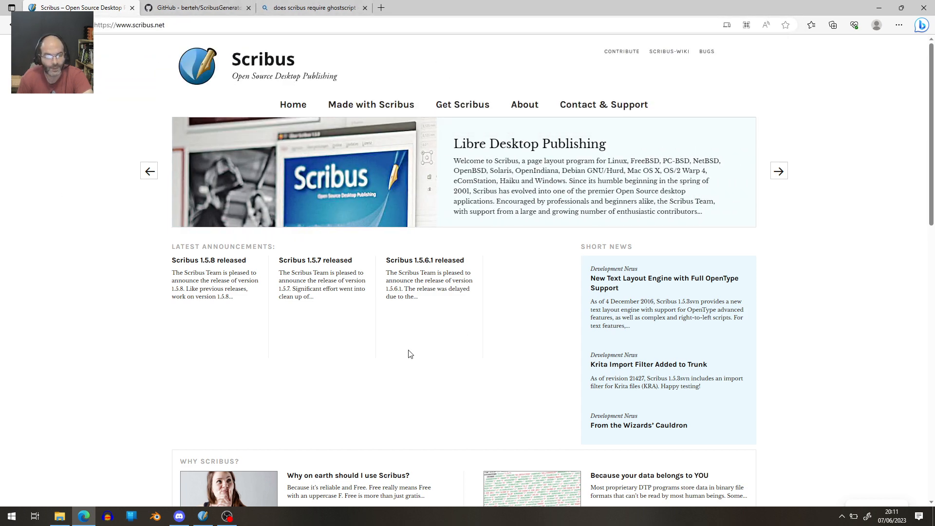
Step: Switch back to Scribus and create a one-page A4 portrait document with the Facing Pages layout
click(208, 517)
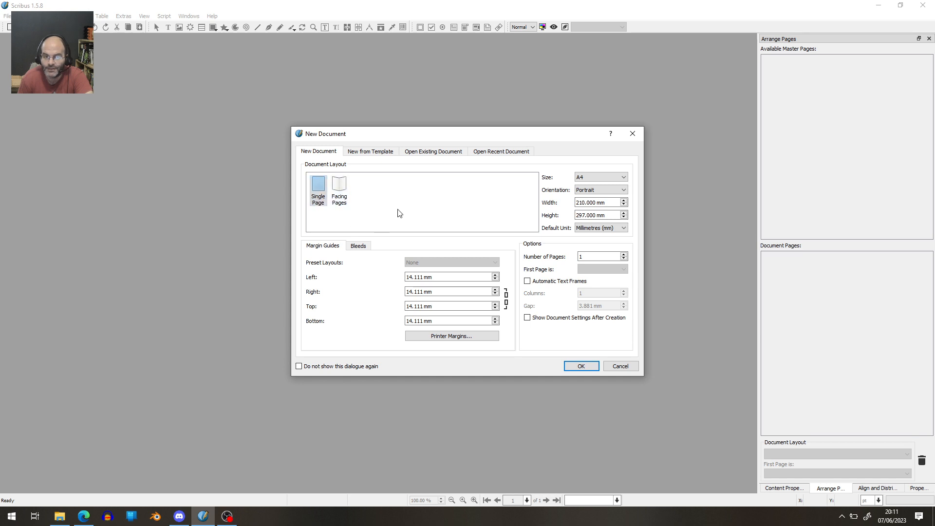
click(340, 187)
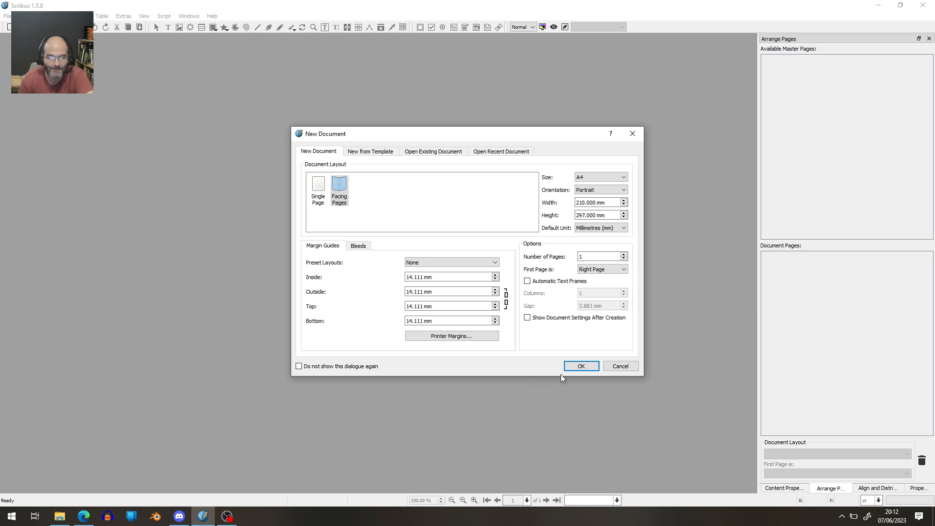
click(579, 366)
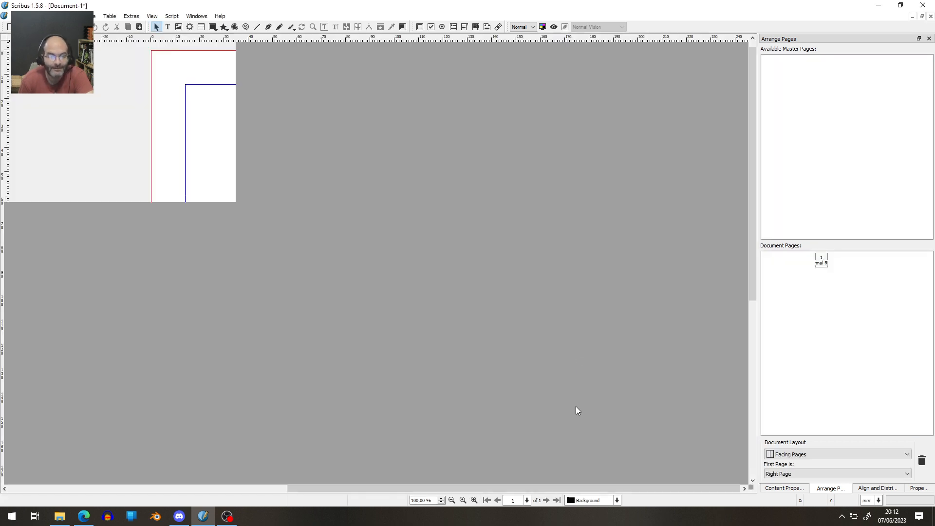
Step: Draw a text frame about 173 × 19 mm just inside the page's top margin
scroll(479, 234, down, 3)
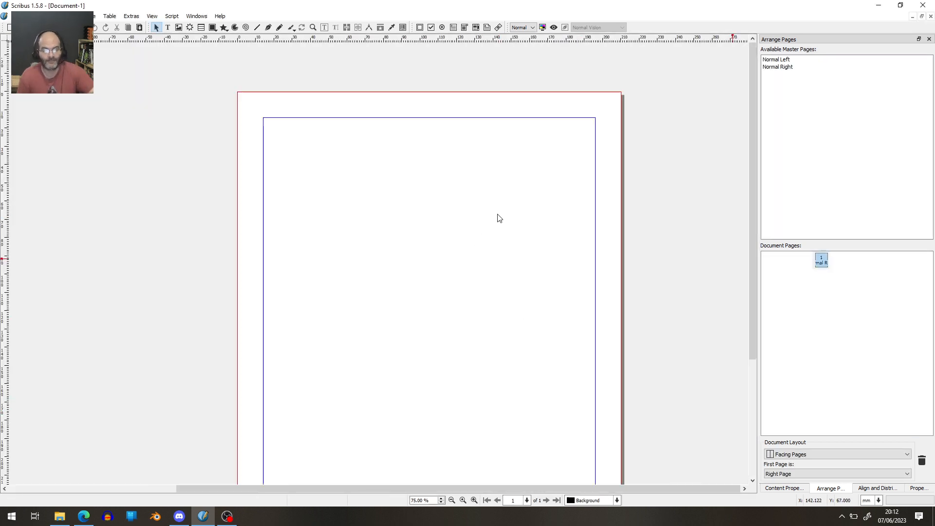
scroll(489, 235, down, 3)
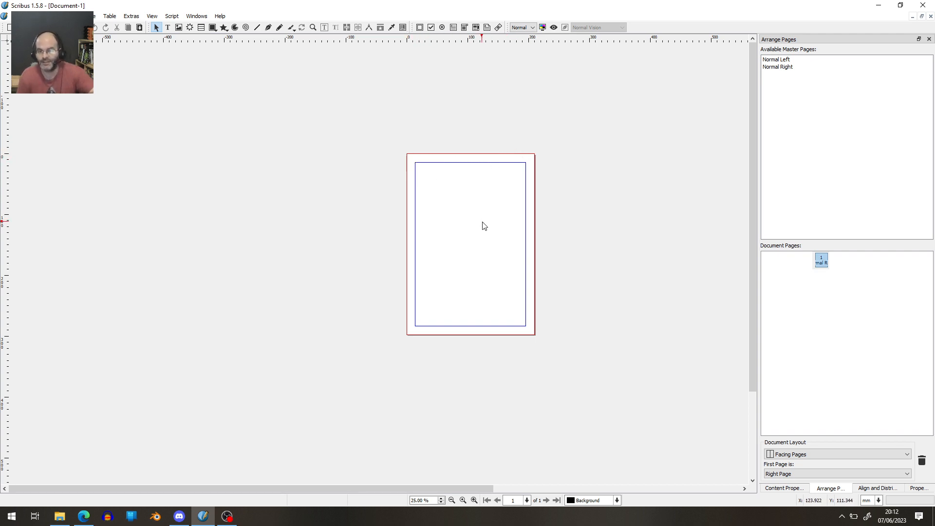
scroll(470, 243, up, 2)
scroll(467, 242, down, 1)
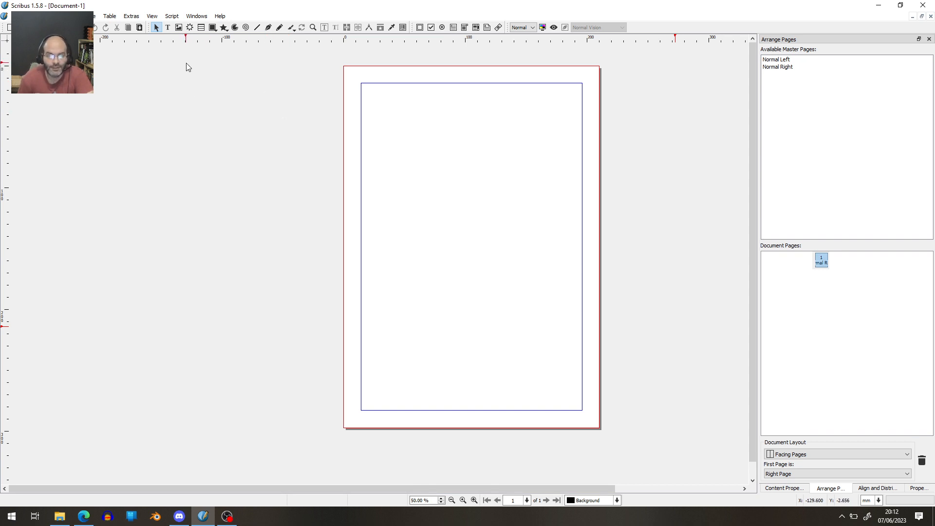
click(168, 29)
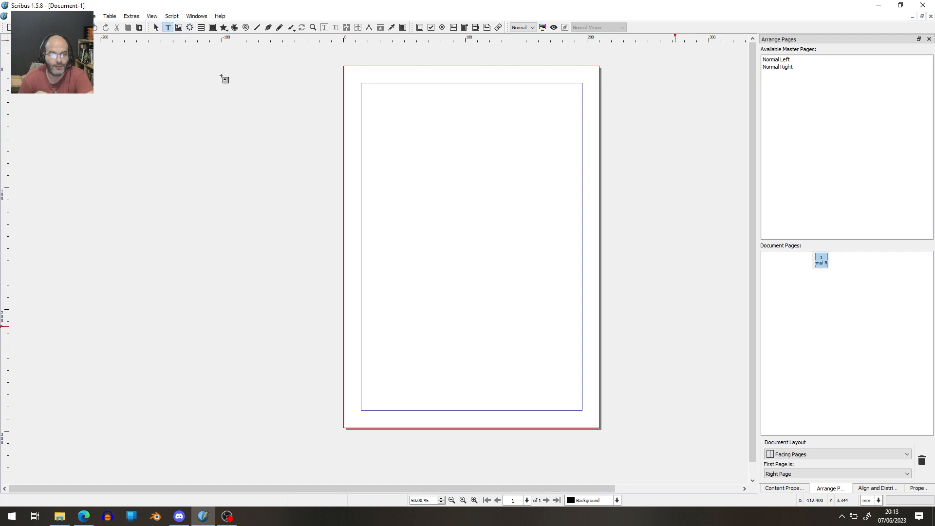
drag(365, 89, 577, 112)
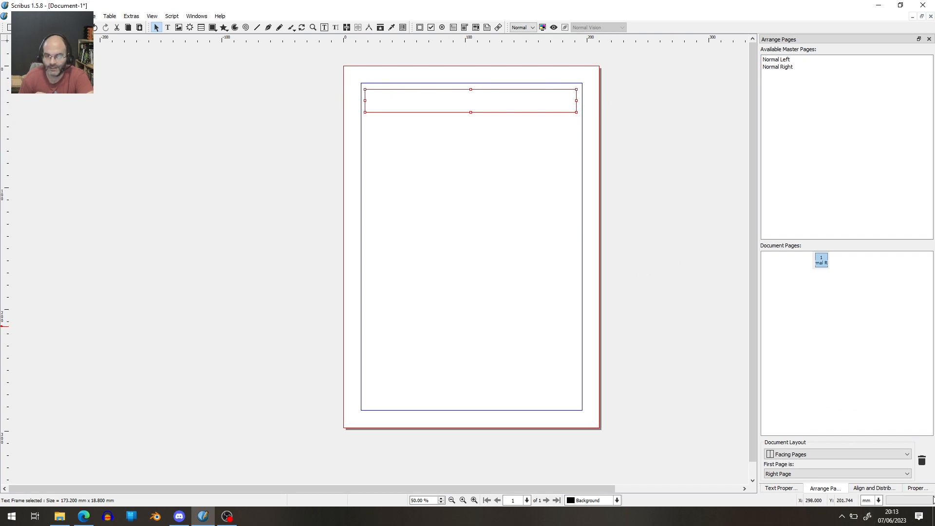
Step: Configure alignment relative to Margins, with sides aligned by Resize
click(874, 488)
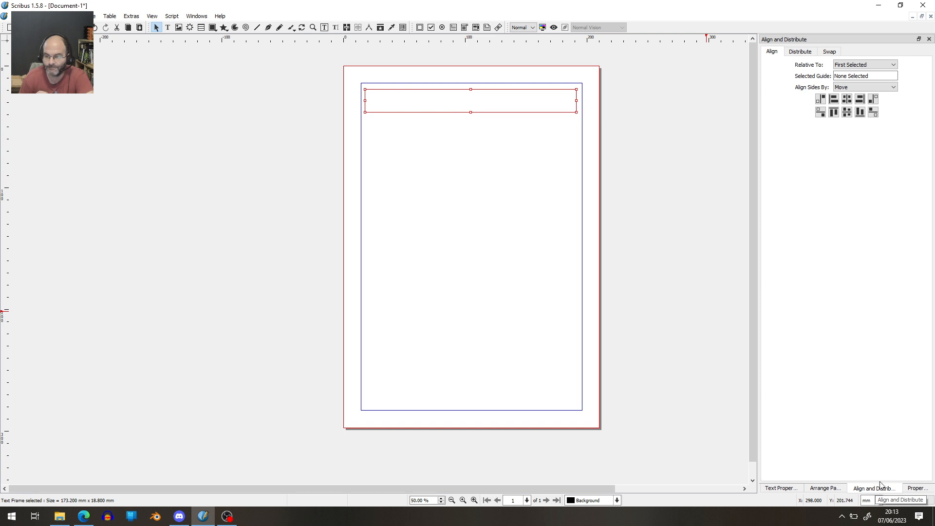
right_click(698, 268)
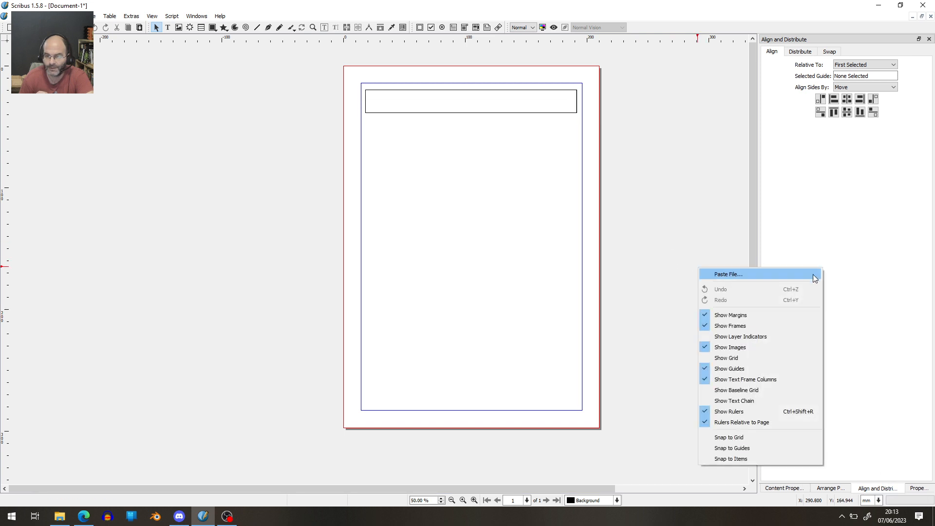
click(860, 472)
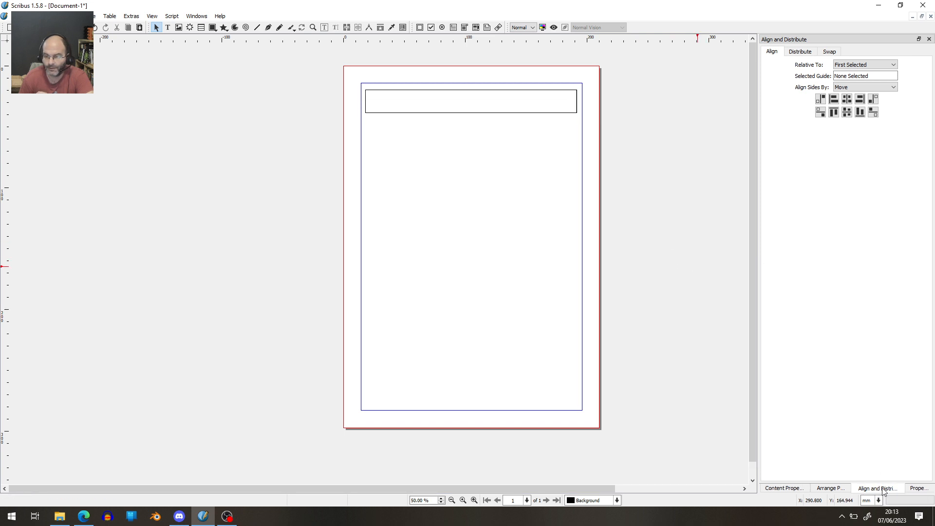
click(864, 67)
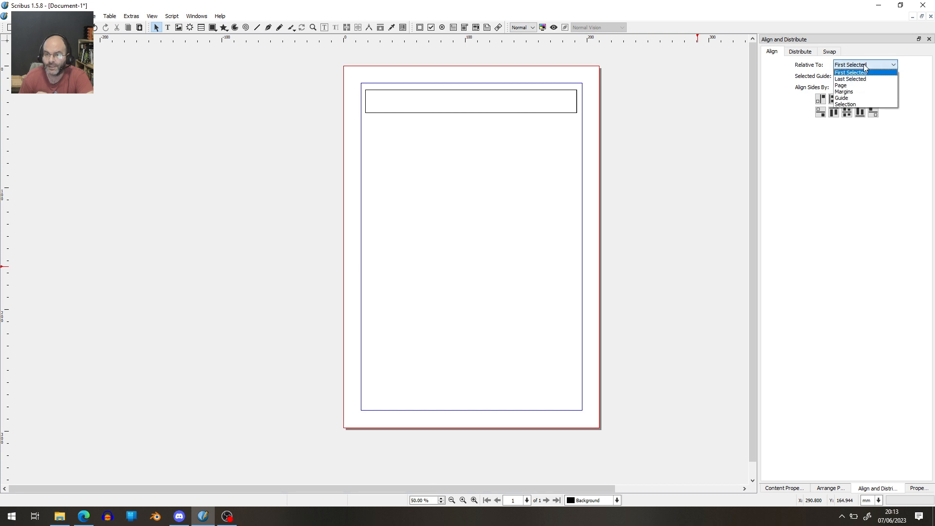
click(854, 92)
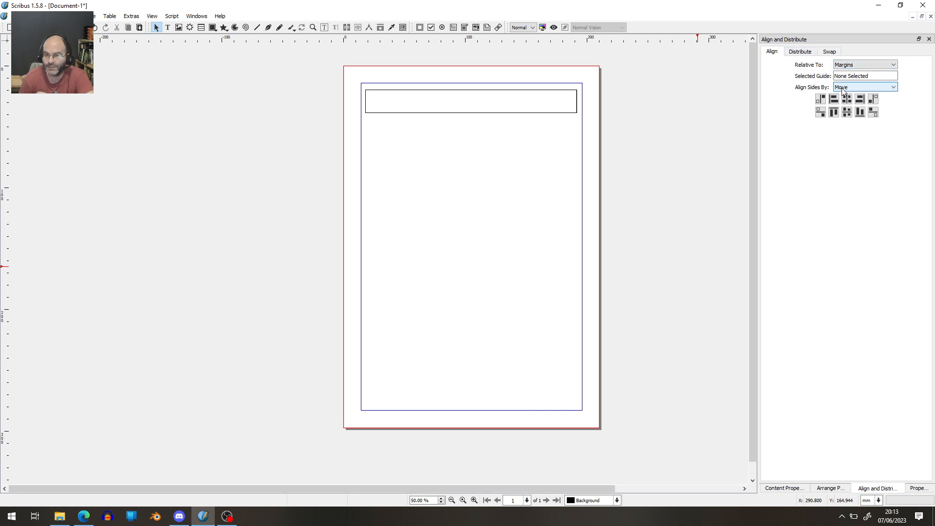
click(857, 86)
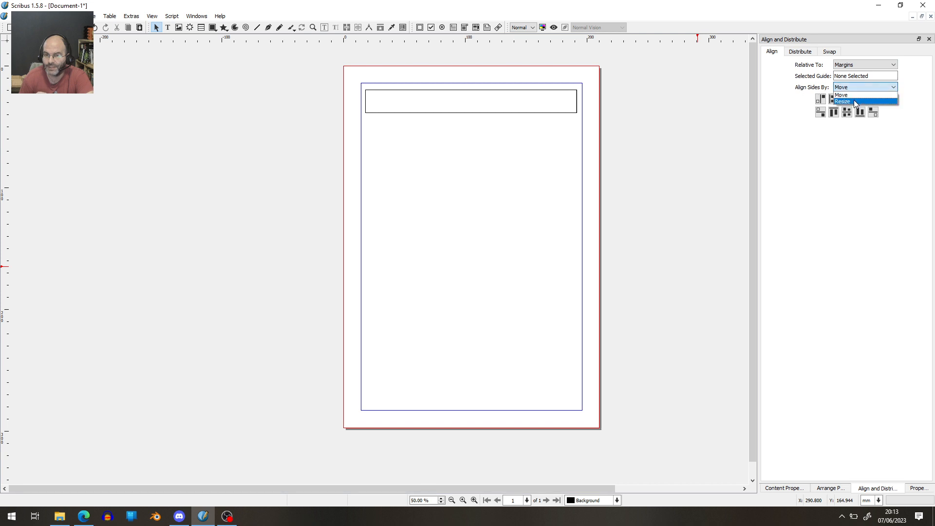
click(853, 101)
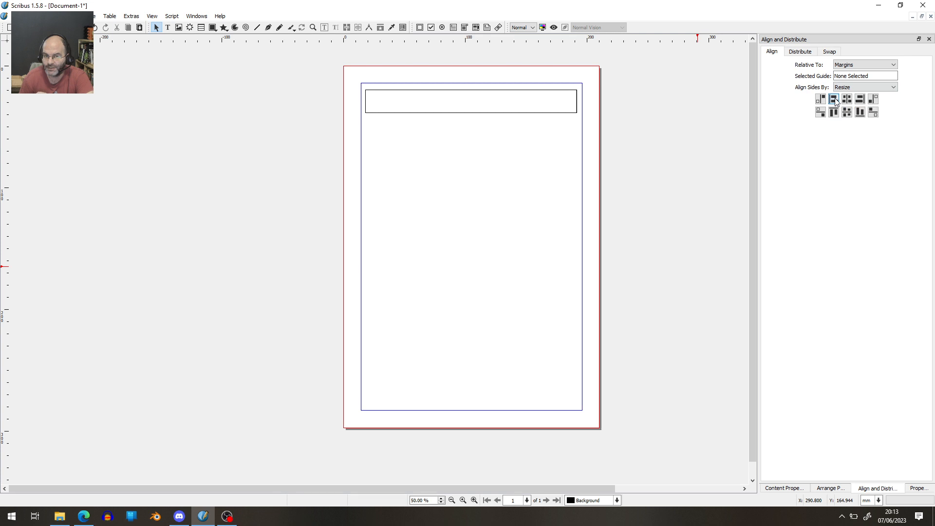
Step: Stretch the text frame's left, top and right edges to the page margins
click(559, 100)
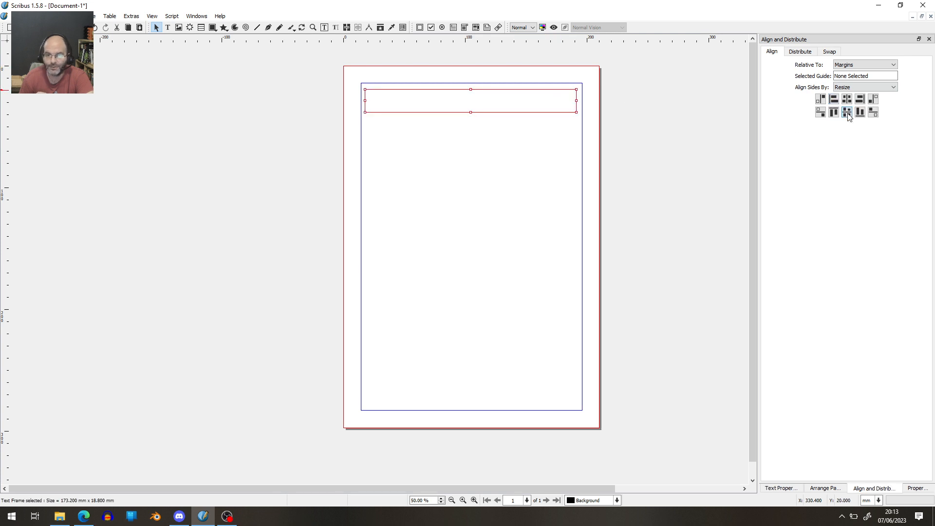
click(834, 100)
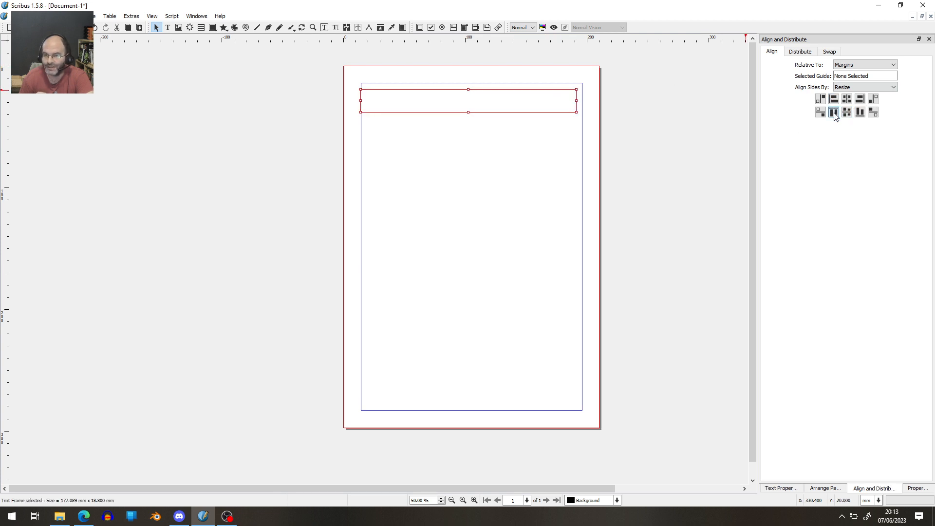
click(833, 112)
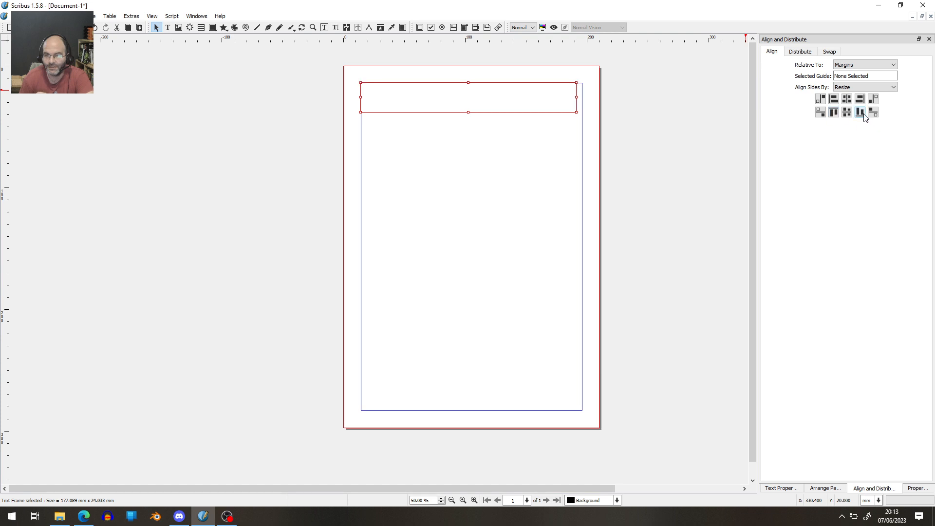
click(860, 99)
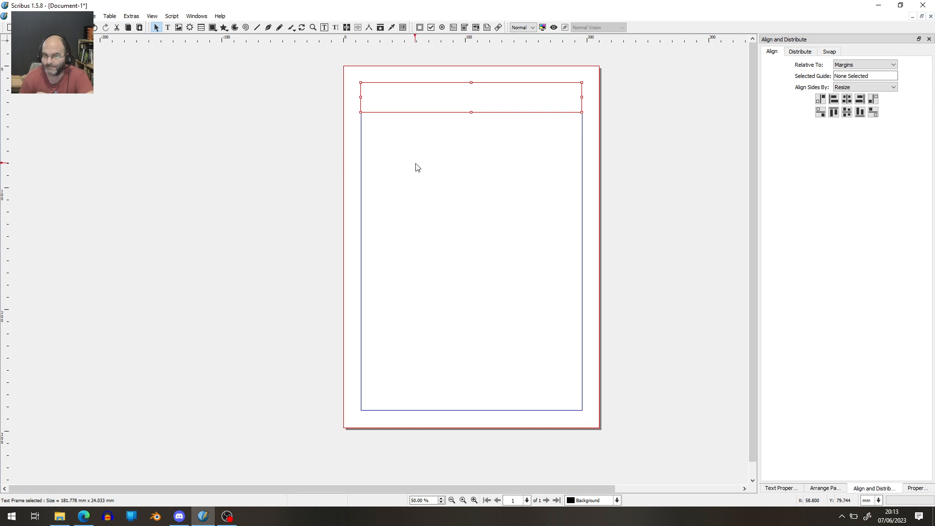
Step: Enter "My Fancy Title 1" in the text frame, keeping the frame in its place at the top margin
right_click(388, 95)
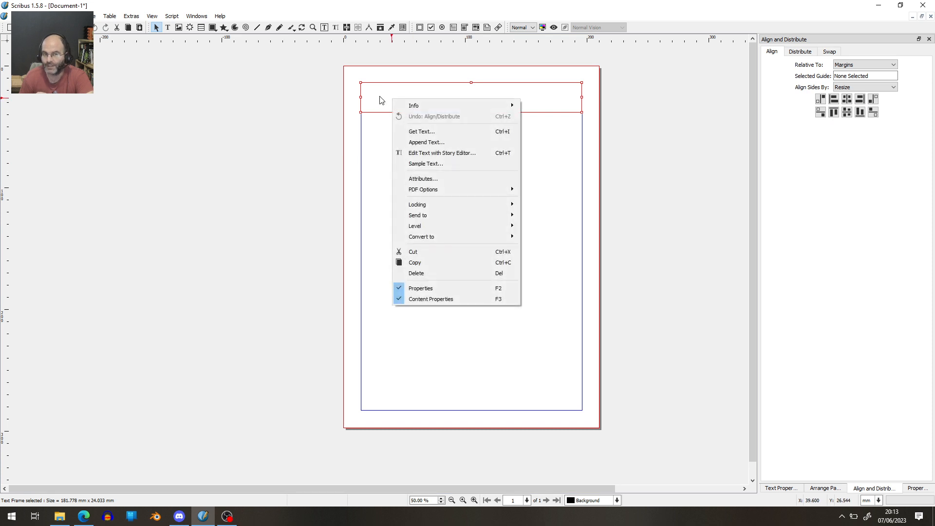
double_click(381, 100)
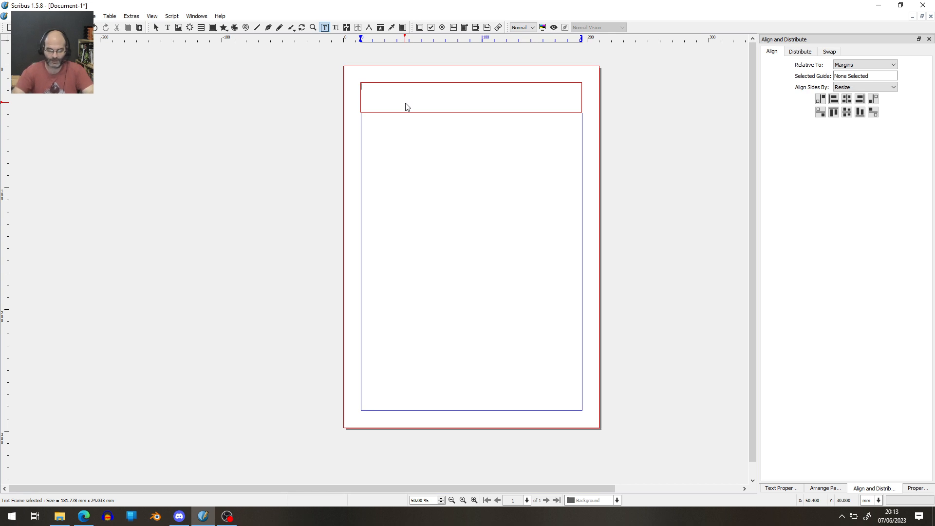
text(My Fancy Title 1)
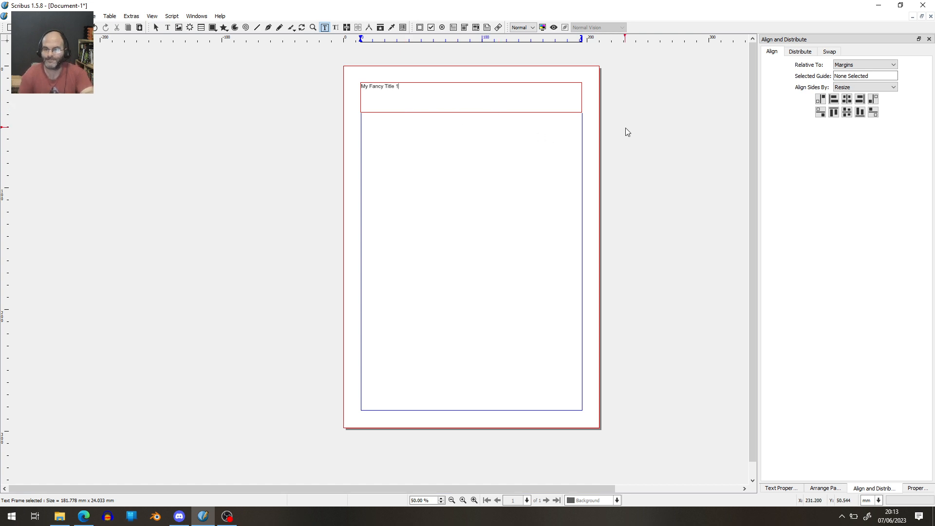
key(Escape)
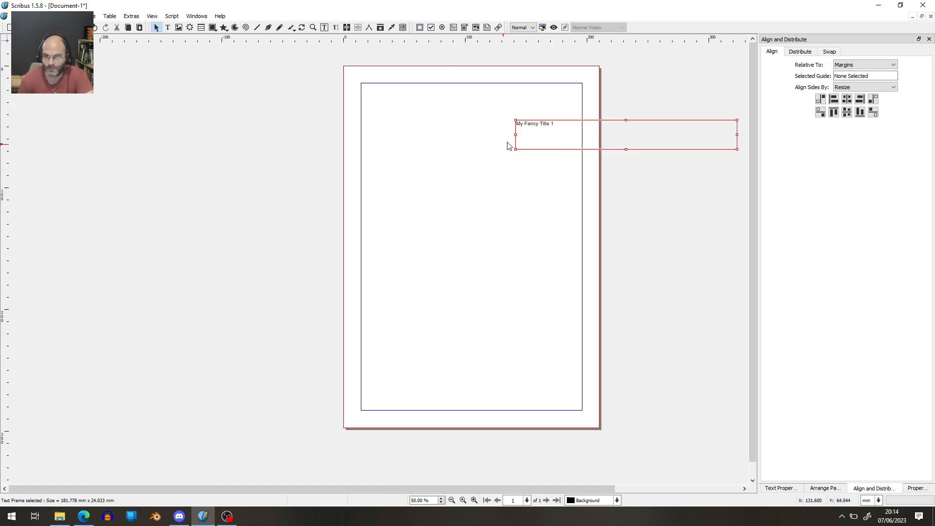
key(ctrl+z)
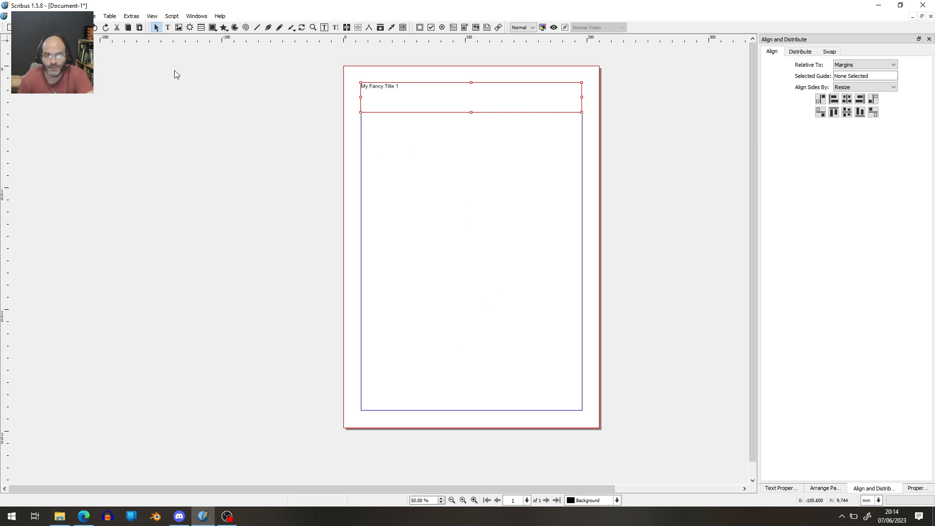
Step: Draw a body text frame about 174 × 220 mm below the title frame, leaving a gap between them
click(168, 27)
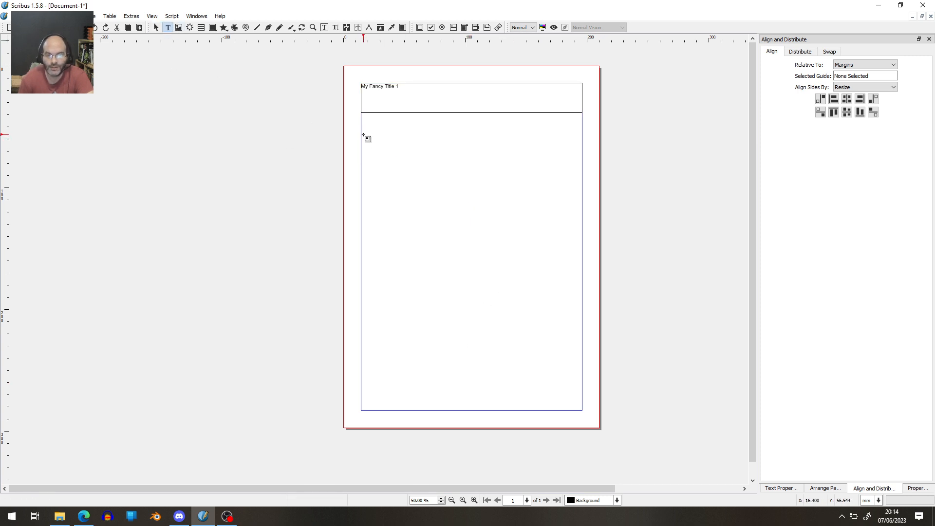
drag(363, 135, 575, 402)
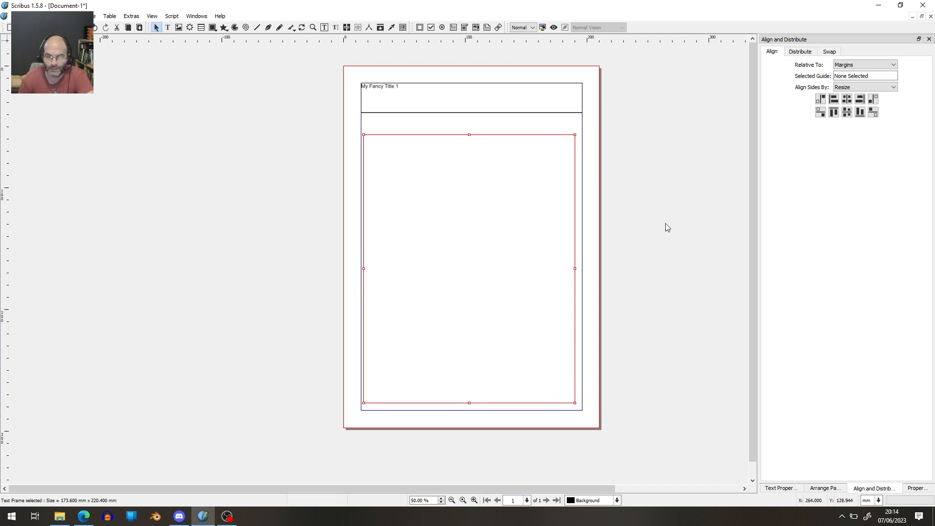
Step: Stretch the body frame's sides to the left and right margins and raise its bottom edge for a height of about 215 mm
click(833, 99)
click(860, 99)
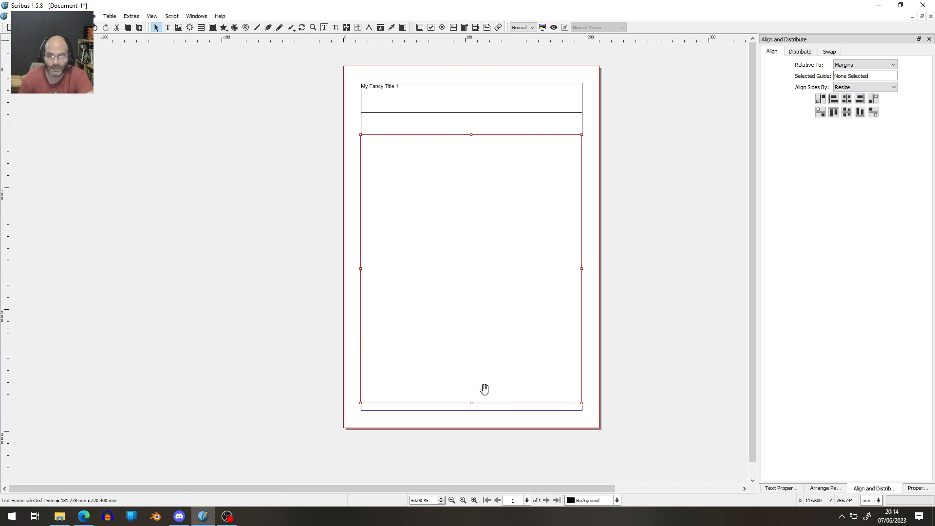
drag(471, 402, 472, 397)
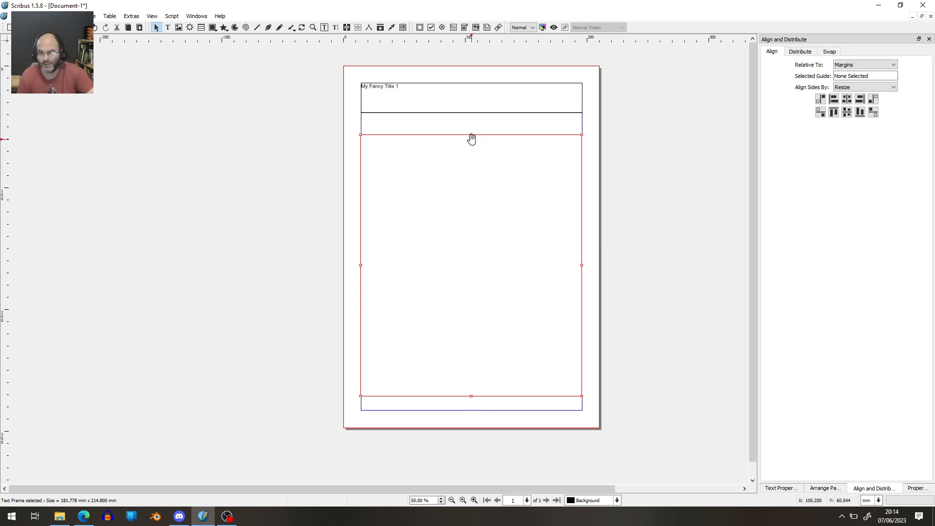
Step: Stretch the body frame's top edge up to the title frame's bottom edge, aligning relative to the last selected frame
shift+click(481, 101)
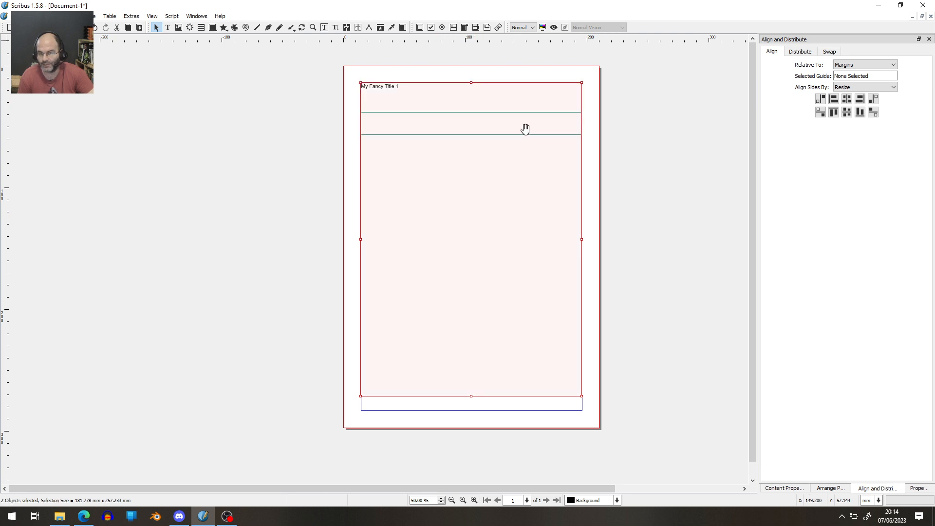
click(859, 67)
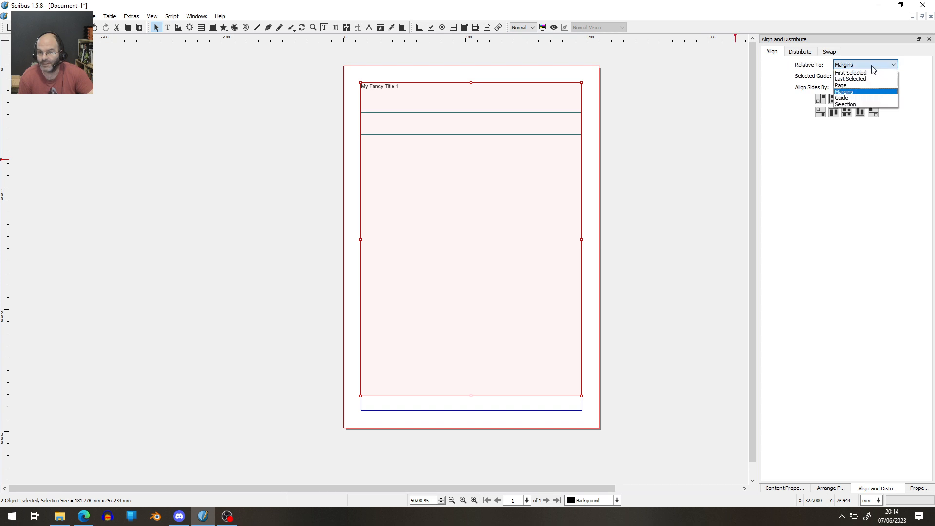
click(865, 79)
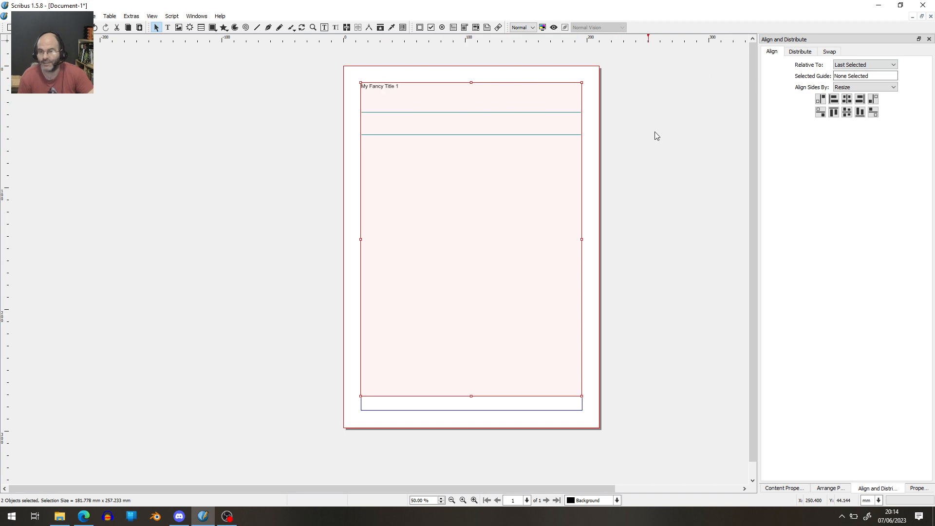
click(873, 112)
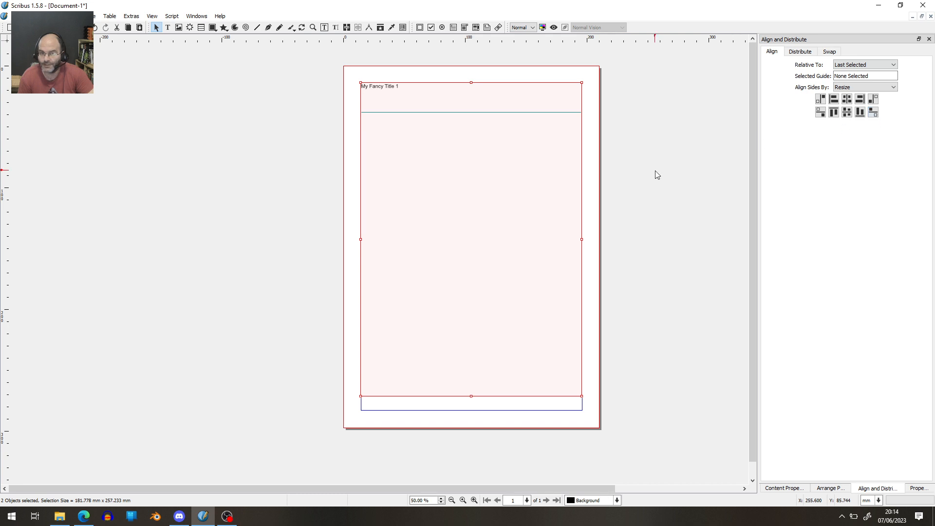
click(480, 212)
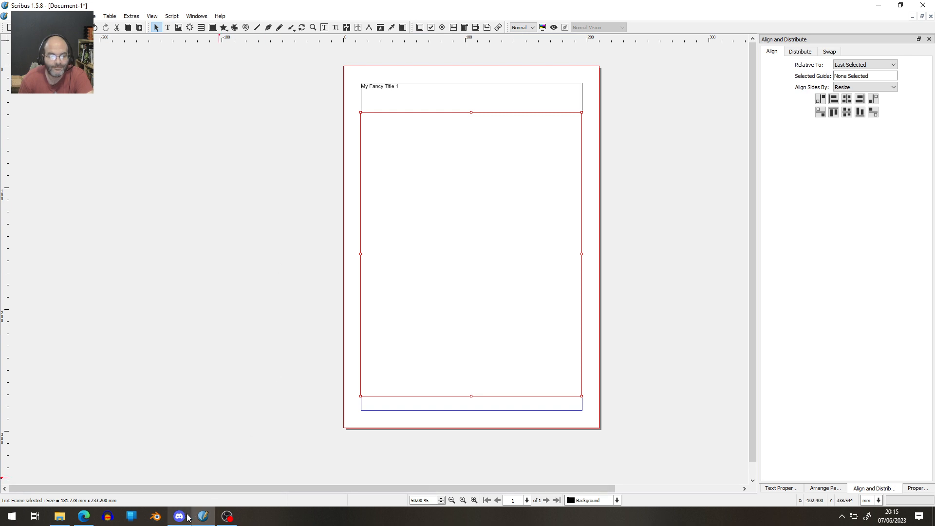
mouse_move(187, 517)
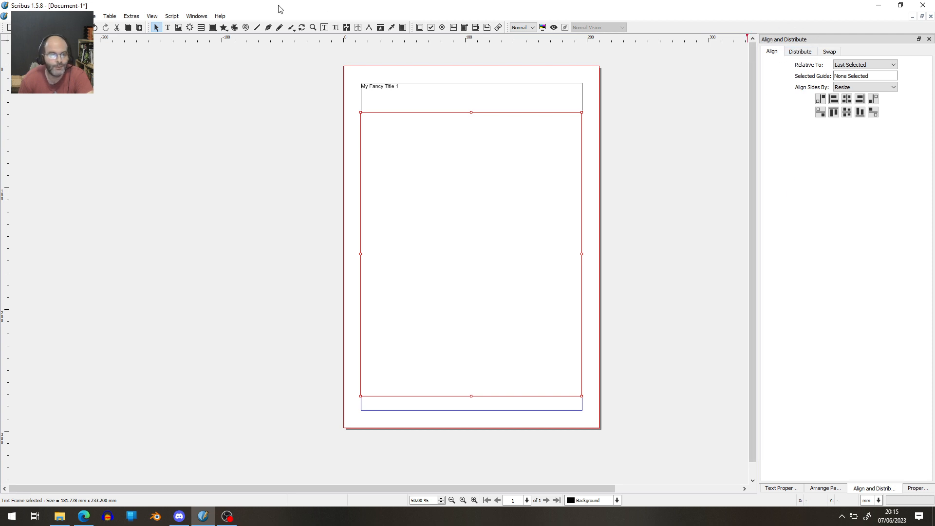
click(149, 16)
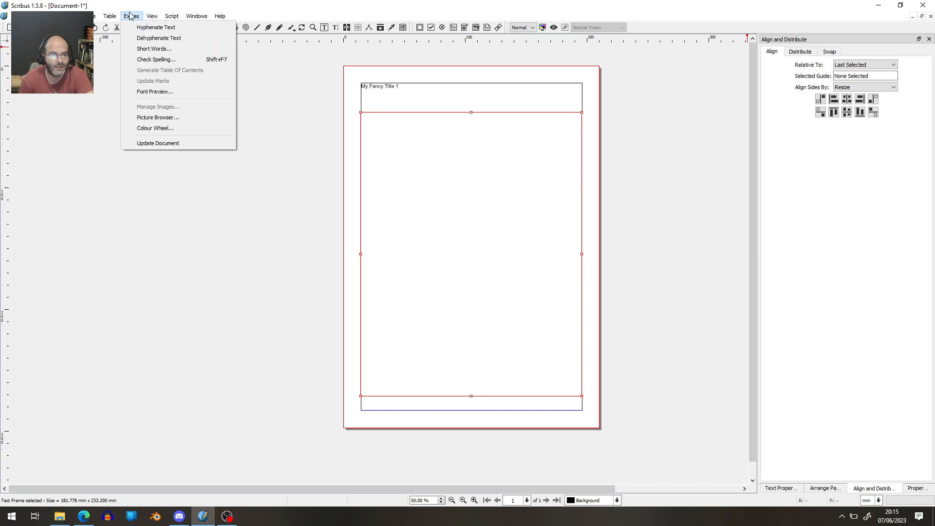
mouse_move(196, 17)
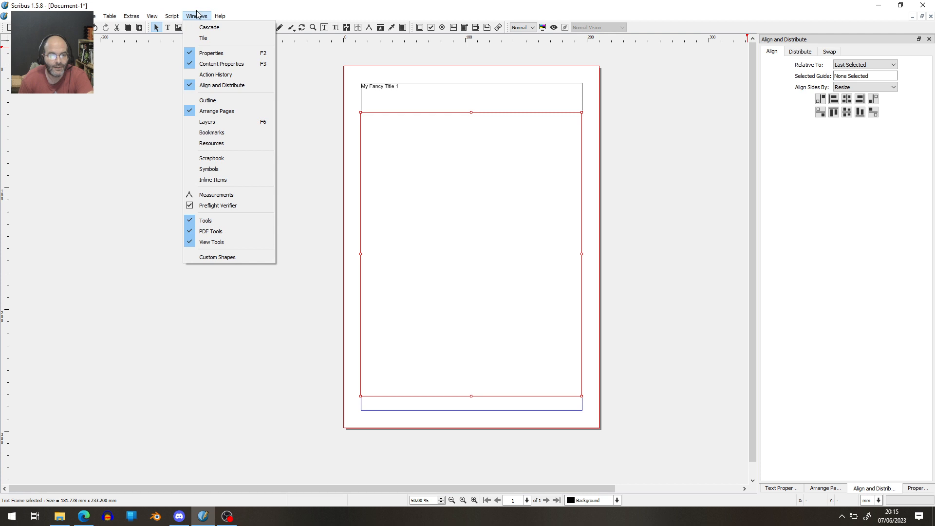
click(194, 12)
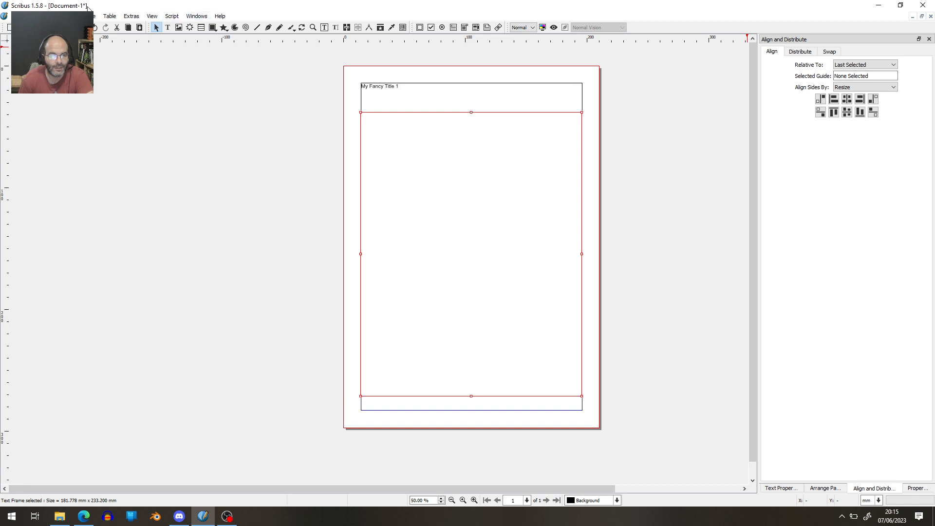
click(196, 16)
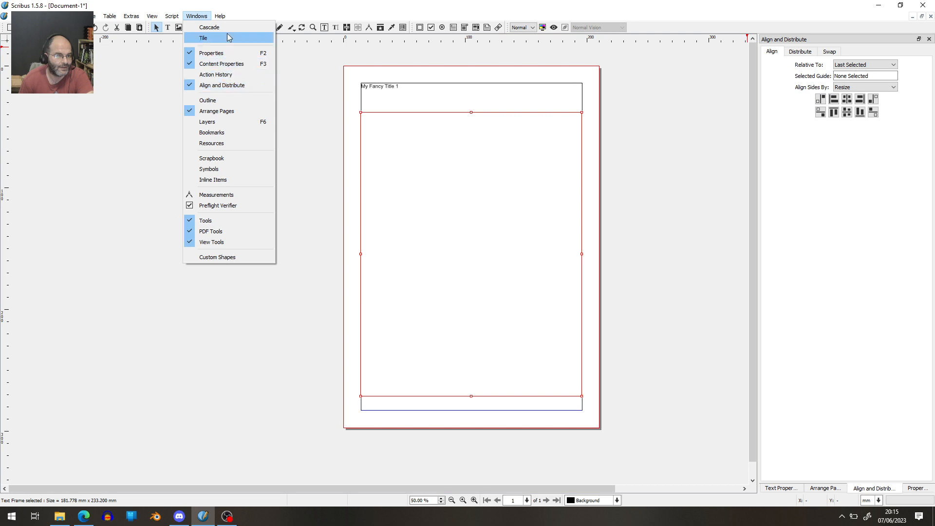
click(198, 16)
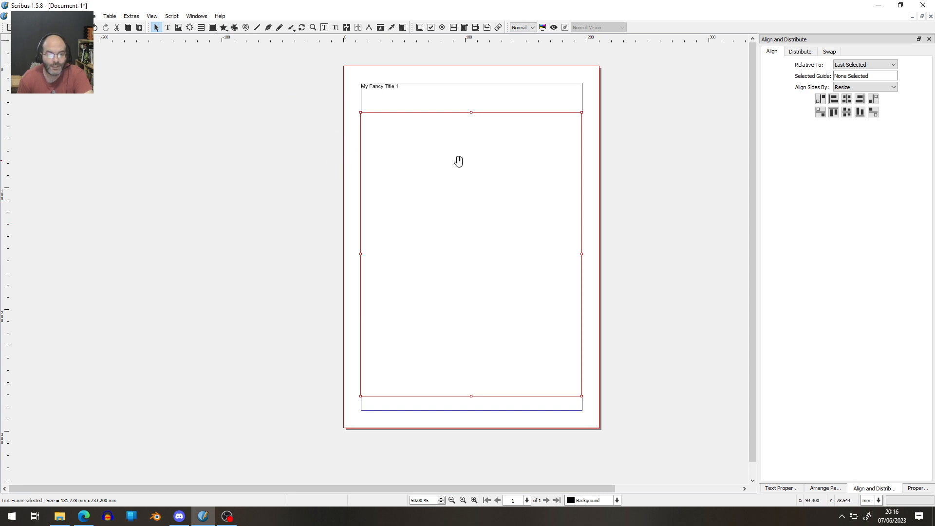
Step: Enter trial text directly in the body frame and delete it again
double_click(427, 205)
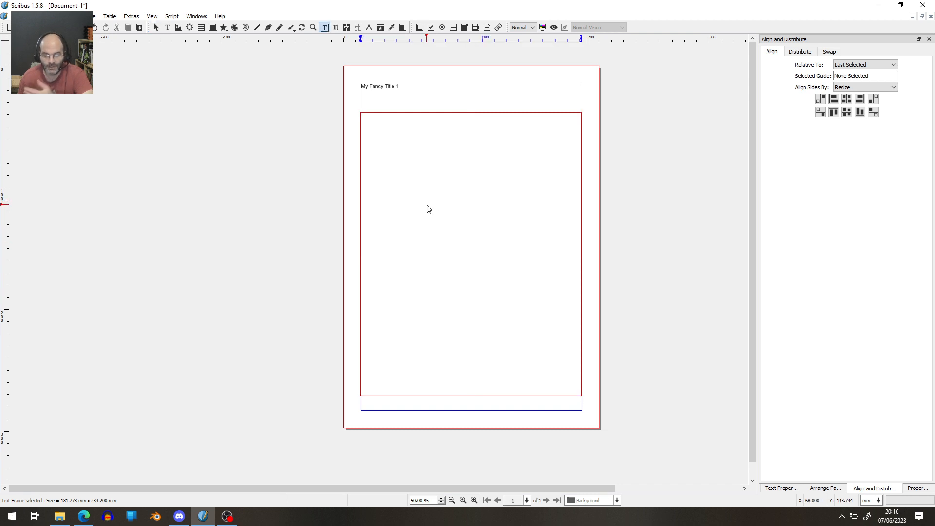
text(hdhhdrhr)
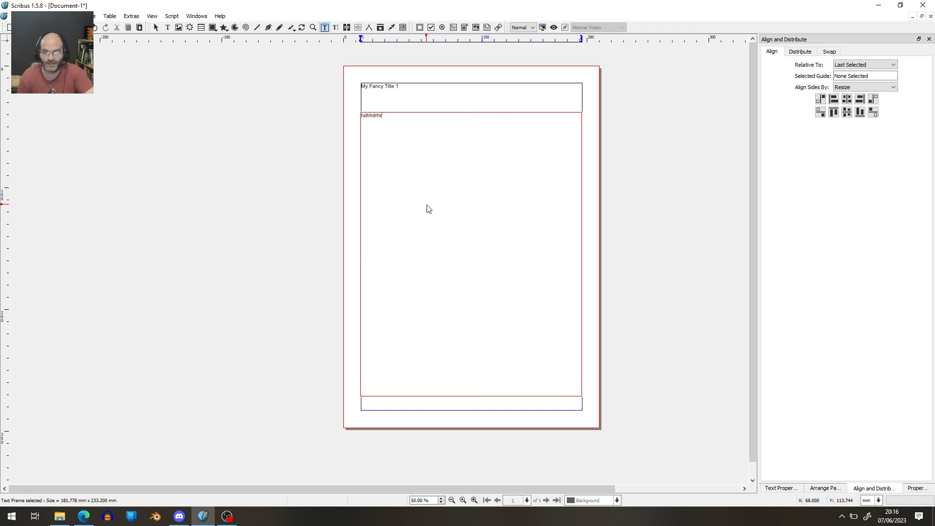
text(tehtdh)
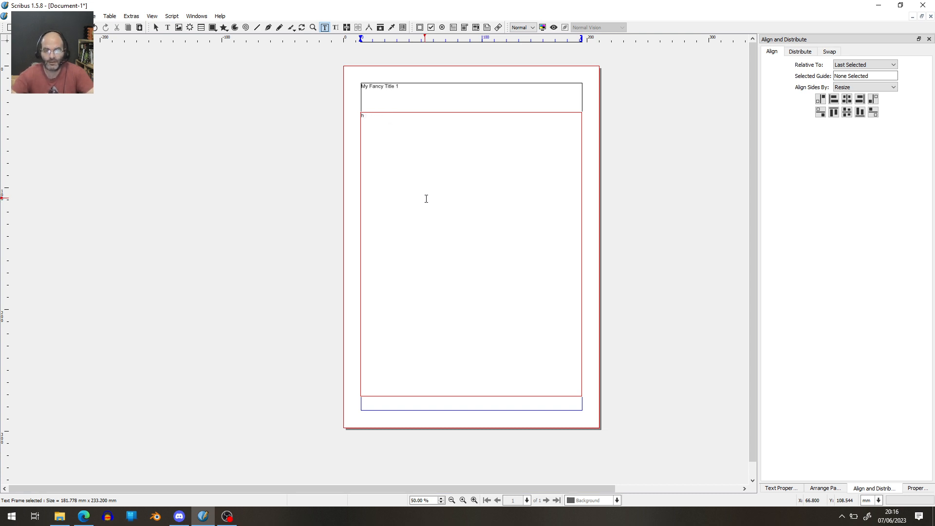
Step: Enter "sbdfbdbfdbbdf" for the body frame in the Story Editor, clear it and close the editor without saving
right_click(426, 198)
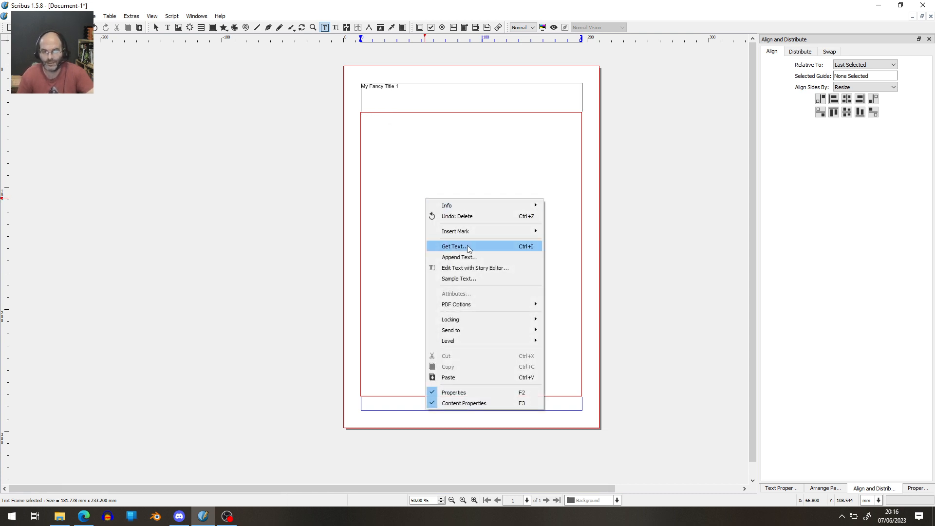
click(479, 269)
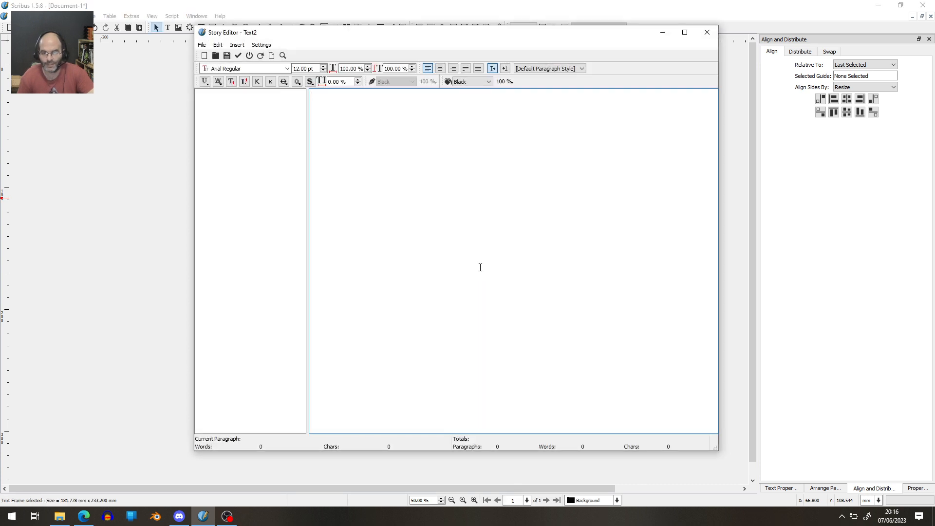
drag(475, 34, 455, 43)
text(sbdfbdbfdbbdf)
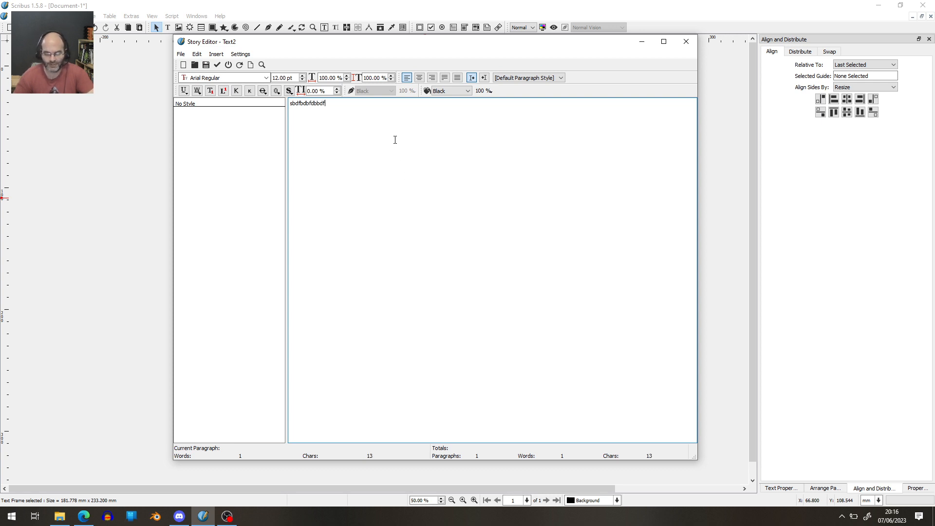
key(BackSpace)
key(BackSpace)
key(BackSpace)
key(BackSpace)
key(BackSpace)
key(BackSpace)
key(BackSpace)
key(BackSpace)
key(BackSpace)
key(BackSpace)
key(BackSpace)
key(BackSpace)
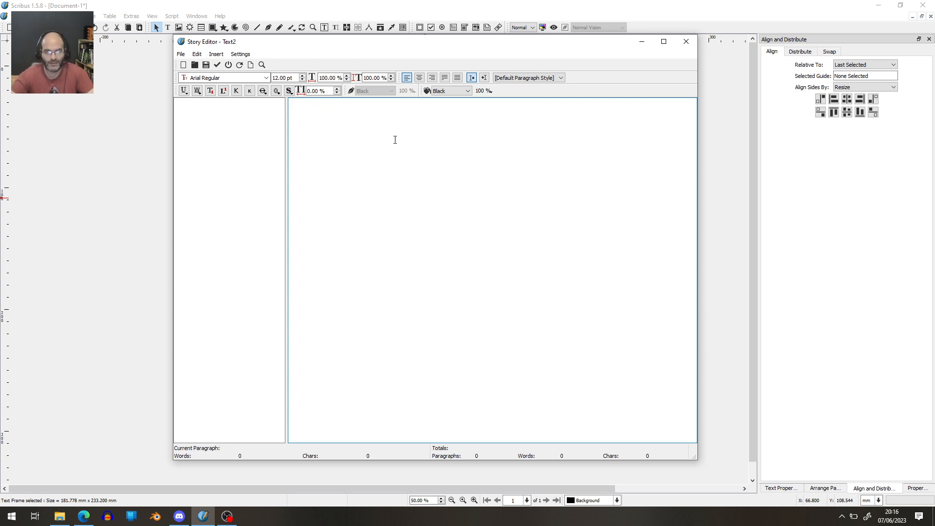
click(685, 41)
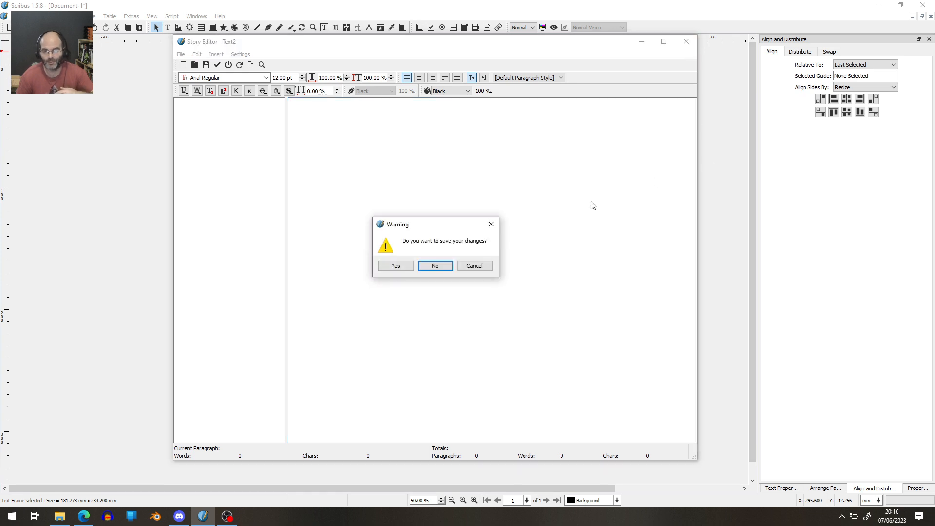
click(433, 265)
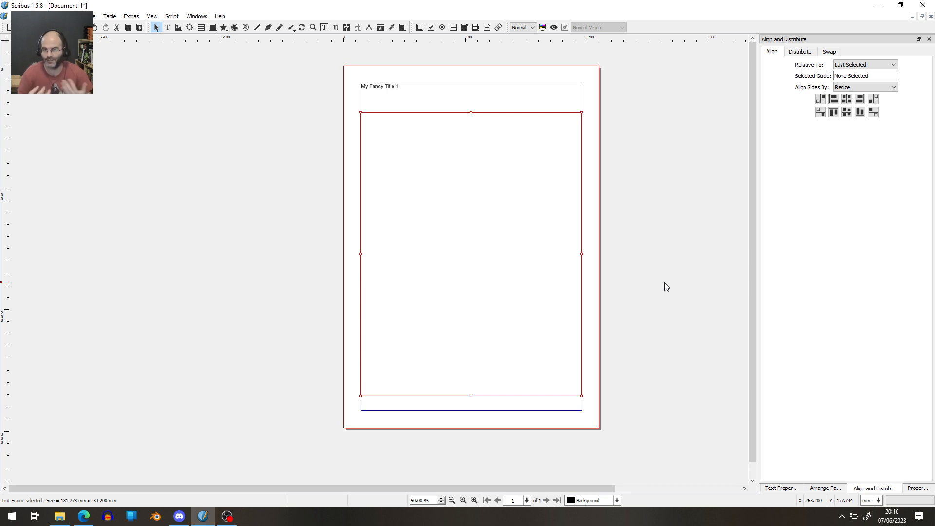
Step: Import the text of chapter 1.txt into the body frame
right_click(420, 225)
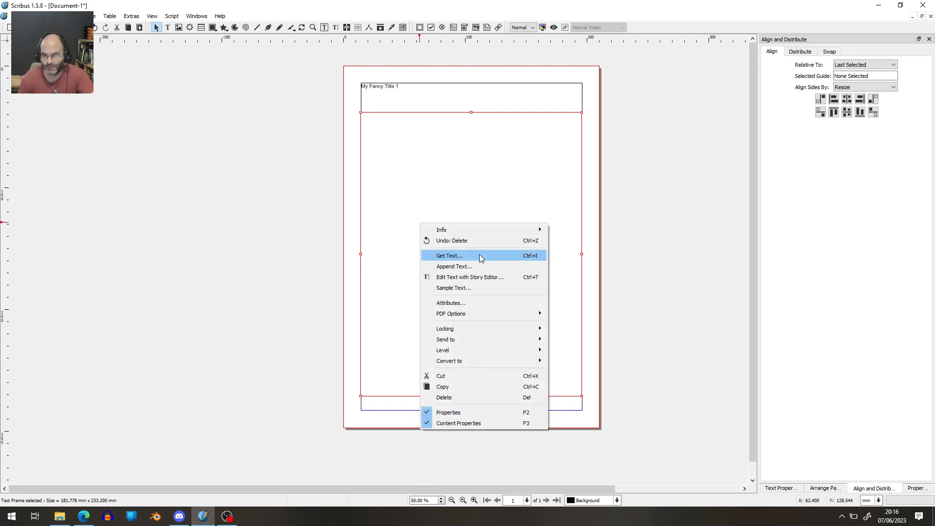
click(457, 256)
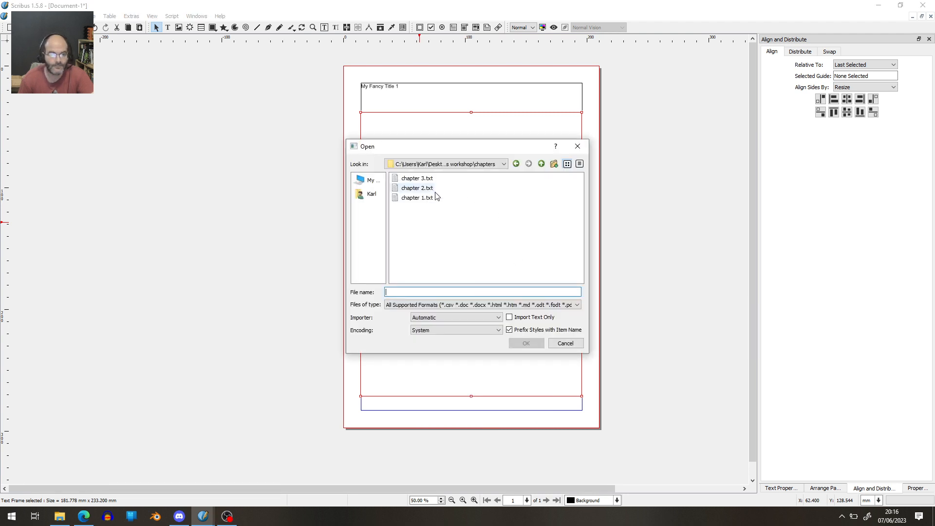
double_click(417, 197)
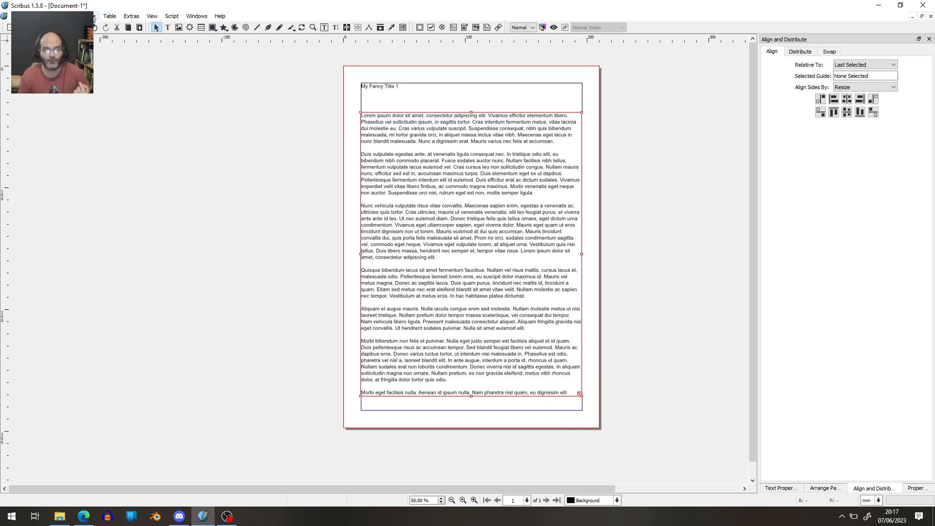
Step: Insert one page at the end of the document with the Normal Left and Normal Right master pages
click(94, 16)
click(94, 19)
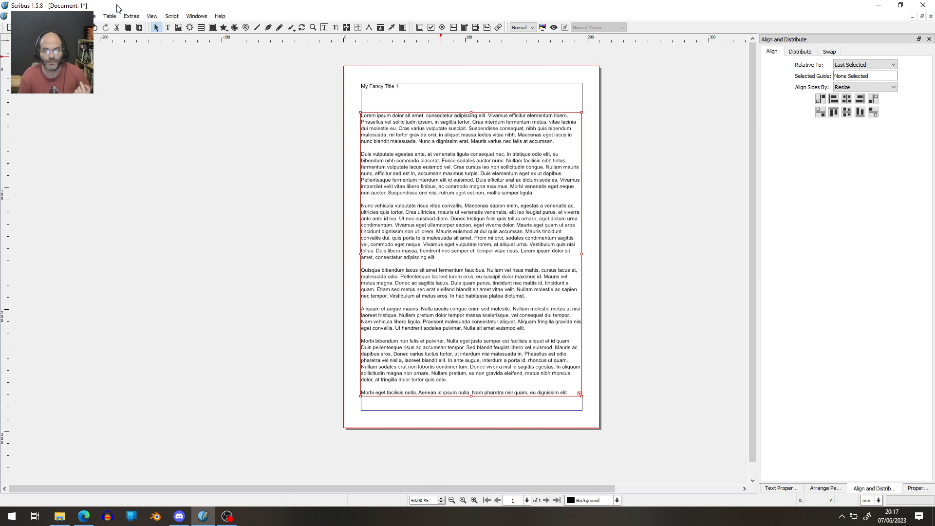
click(94, 16)
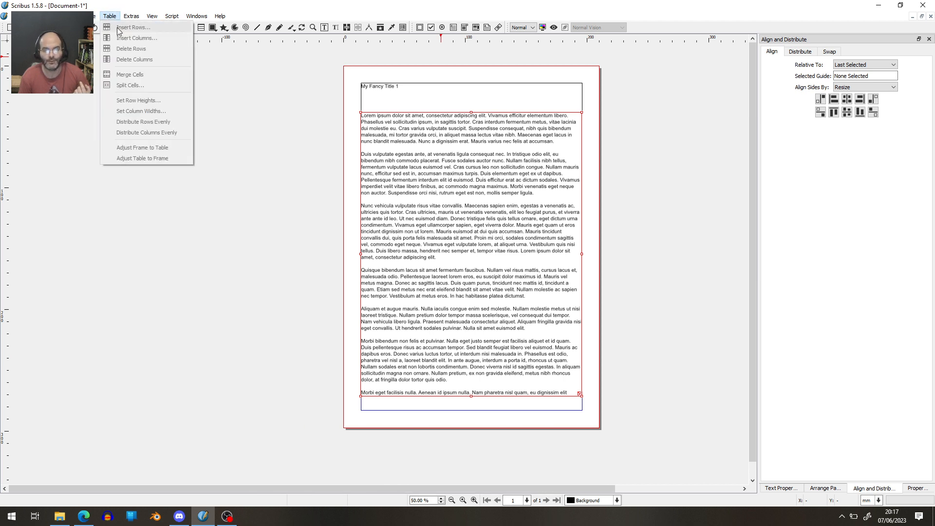
click(105, 25)
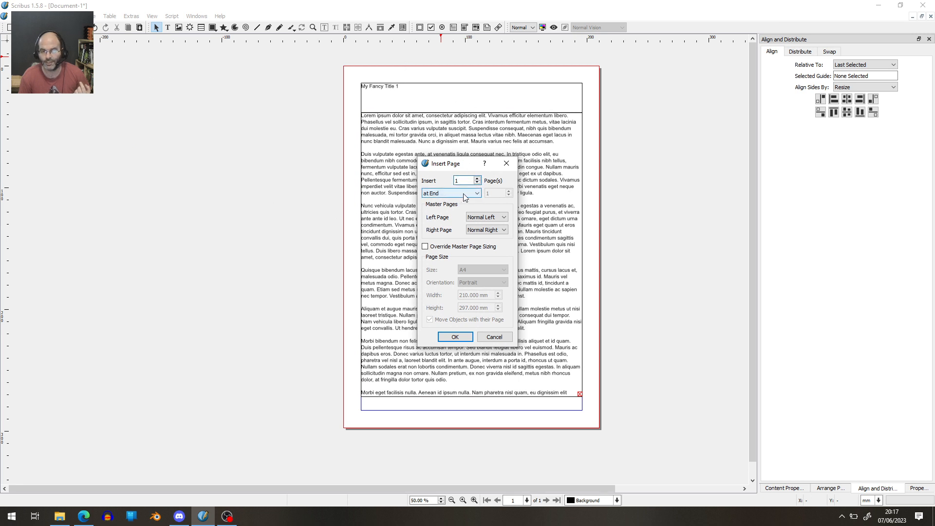
click(457, 338)
Step: Draw a text frame about 149 × 172 mm inside the margins of page 2
scroll(229, 314, down, 8)
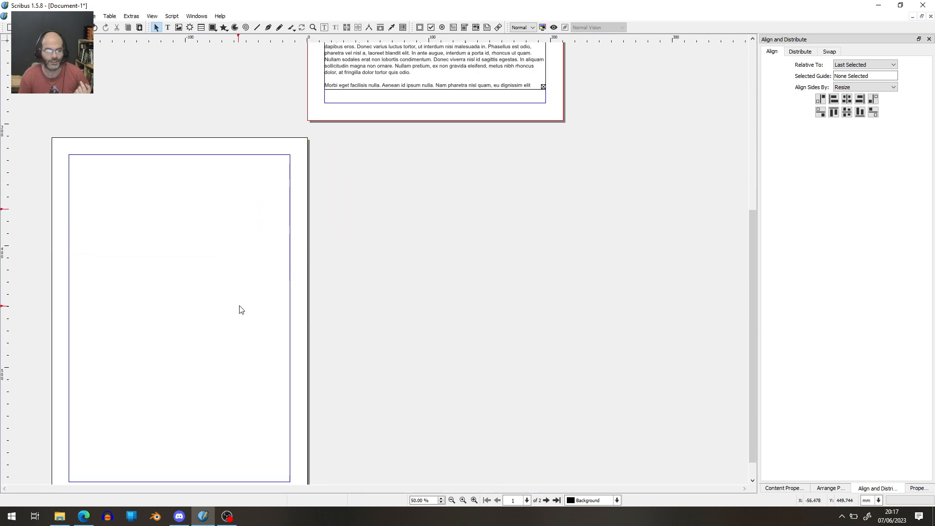
scroll(207, 345, up, 1)
scroll(207, 345, down, 1)
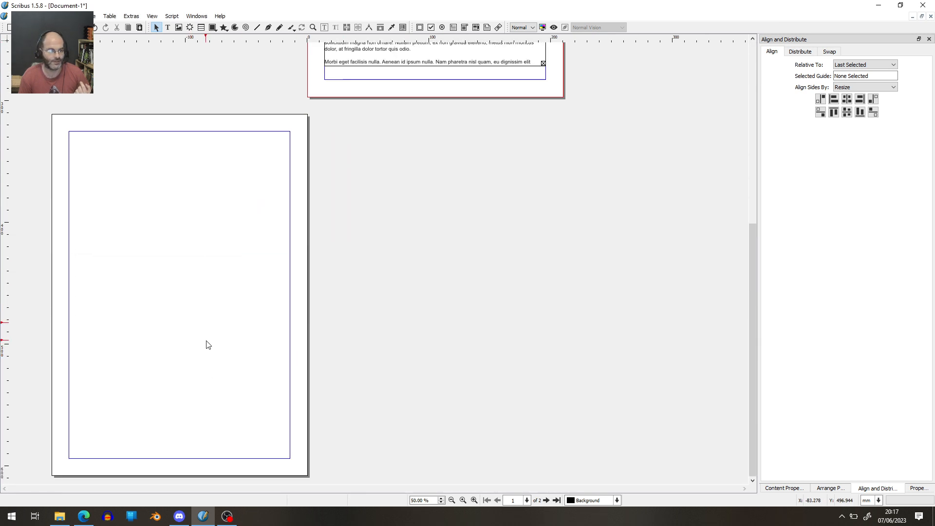
click(167, 27)
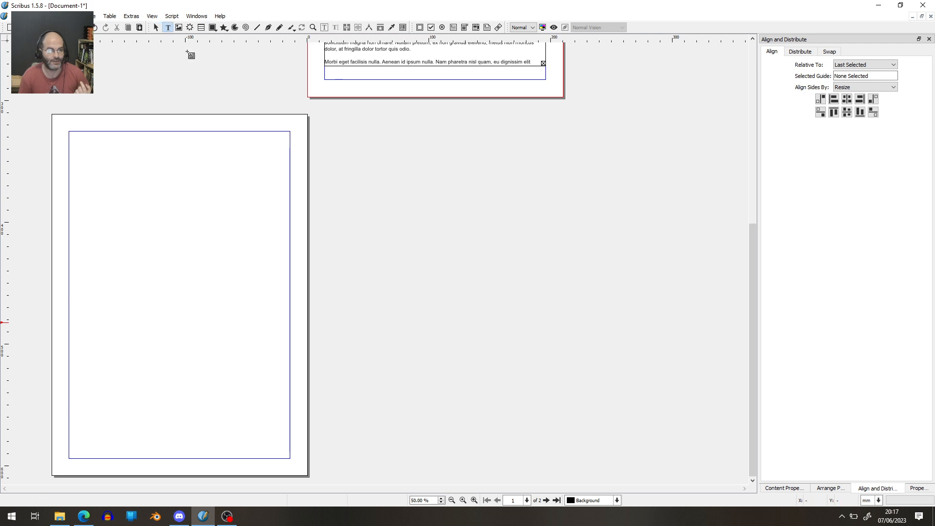
drag(87, 178, 270, 389)
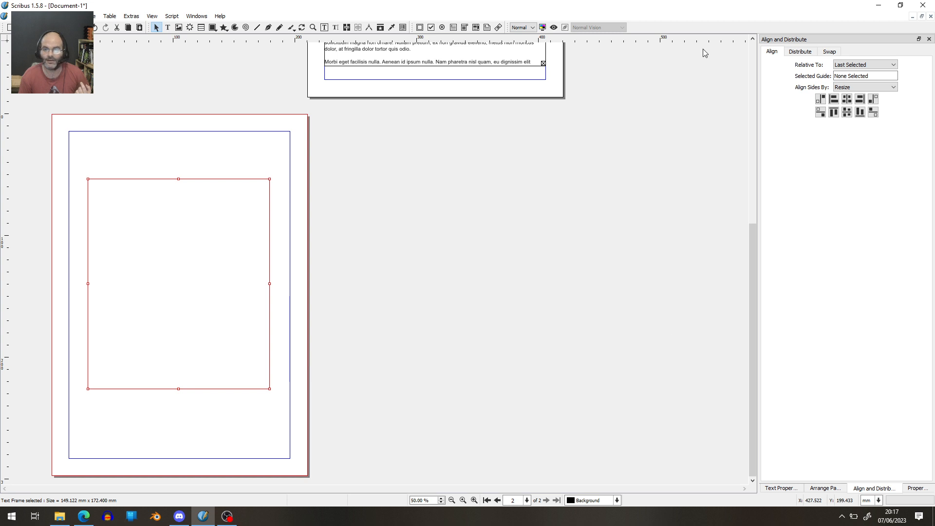
Step: Stretch the page 2 frame's left, top and right edges to the margins and lower its bottom edge to just above the bottom margin
click(855, 66)
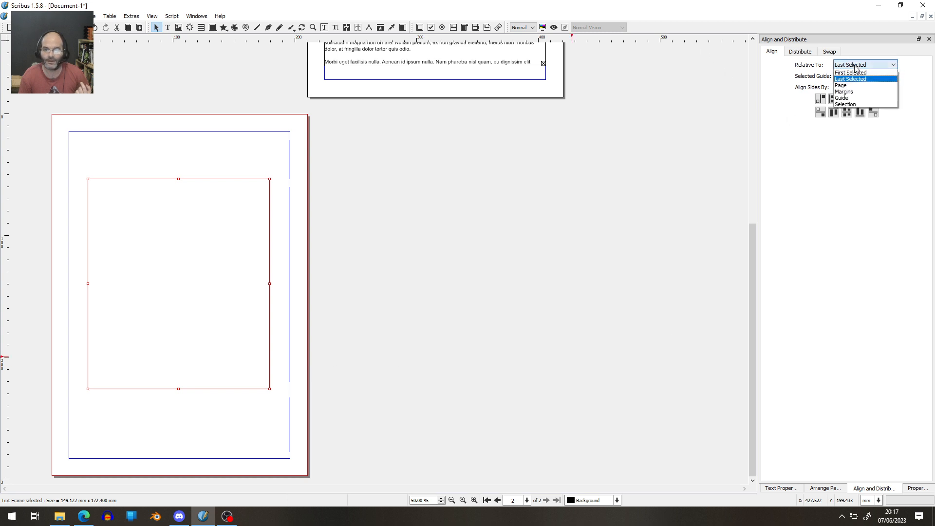
click(856, 93)
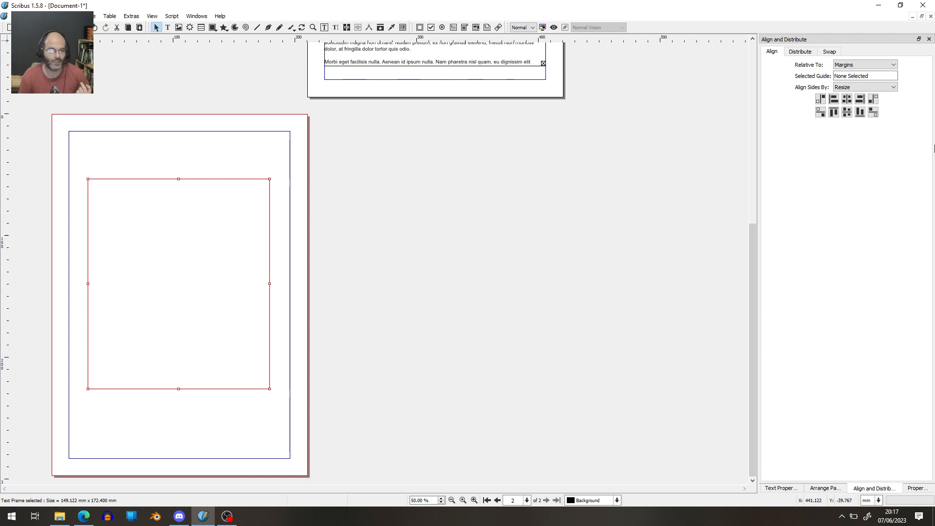
click(836, 115)
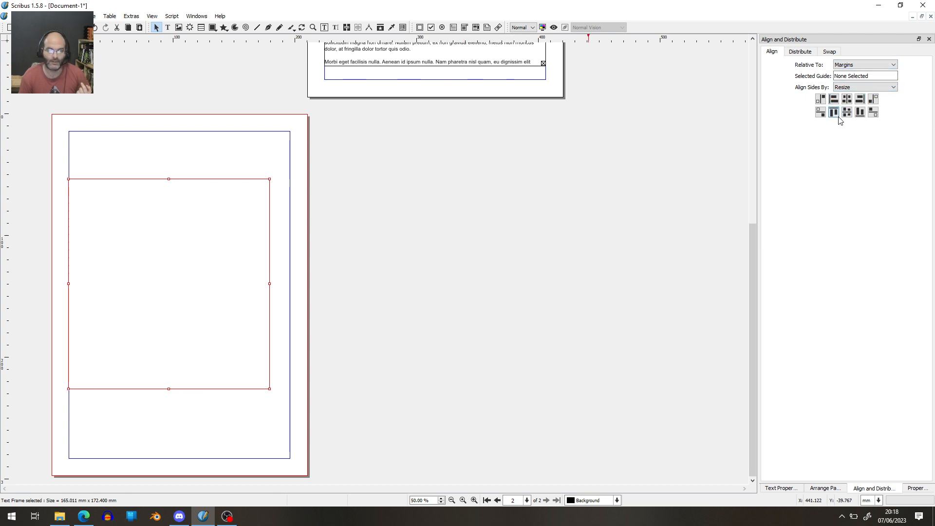
click(833, 113)
click(859, 99)
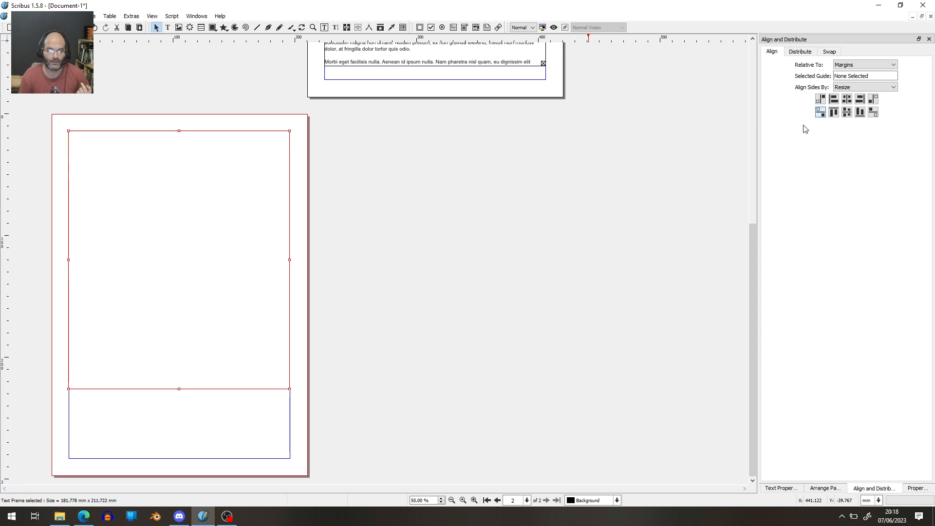
drag(178, 388, 175, 444)
click(385, 339)
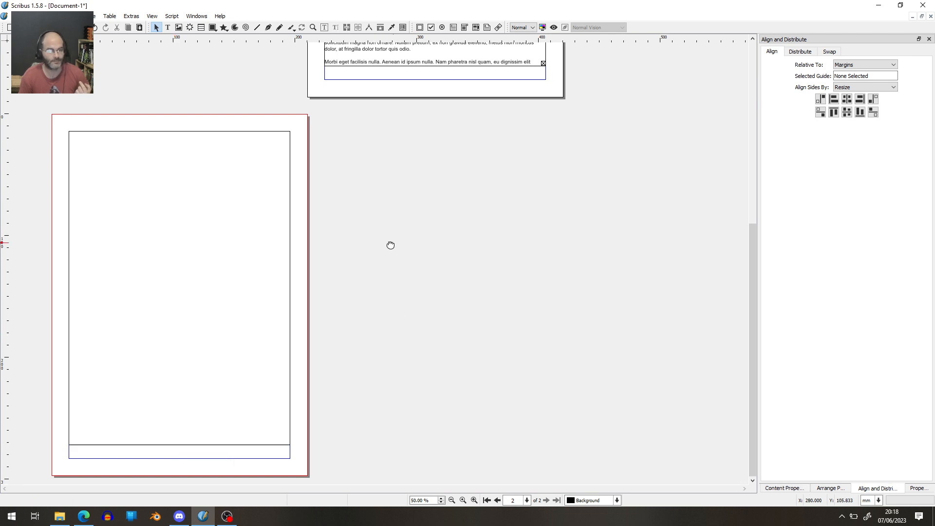
Step: Link the body text frame on page 1 to the empty text frame on page 2
scroll(391, 245, up, 3)
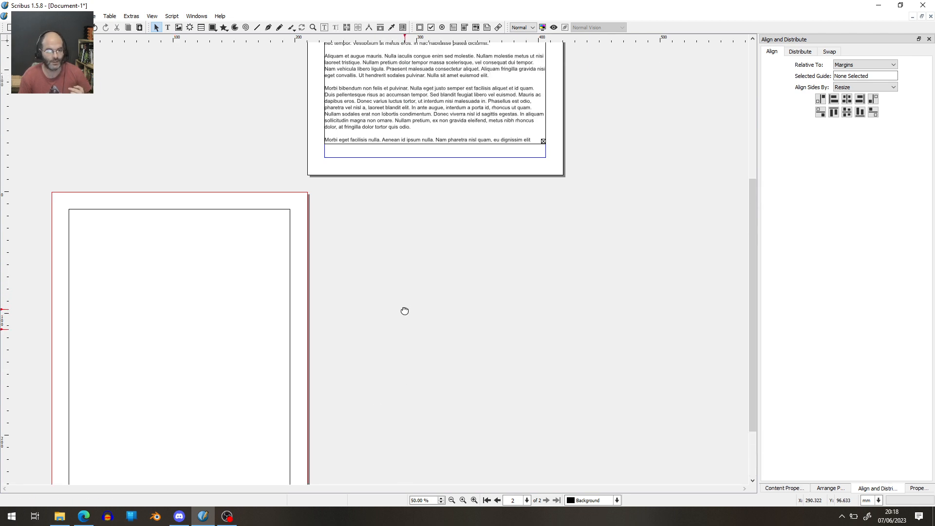
scroll(402, 312, up, 8)
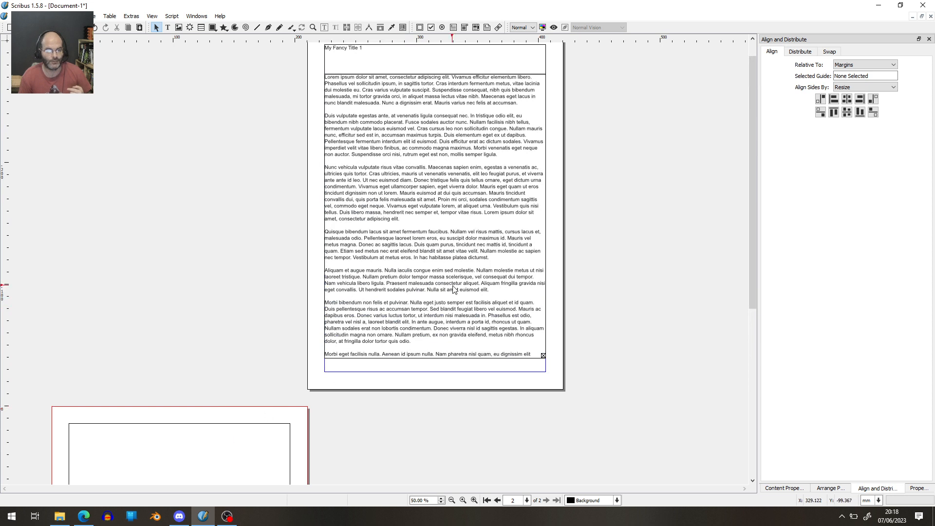
click(425, 286)
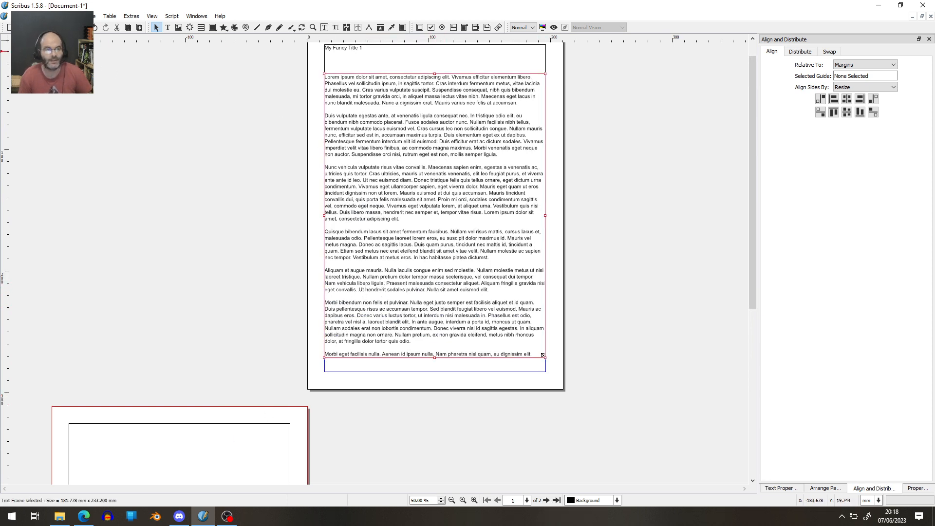
click(49, 16)
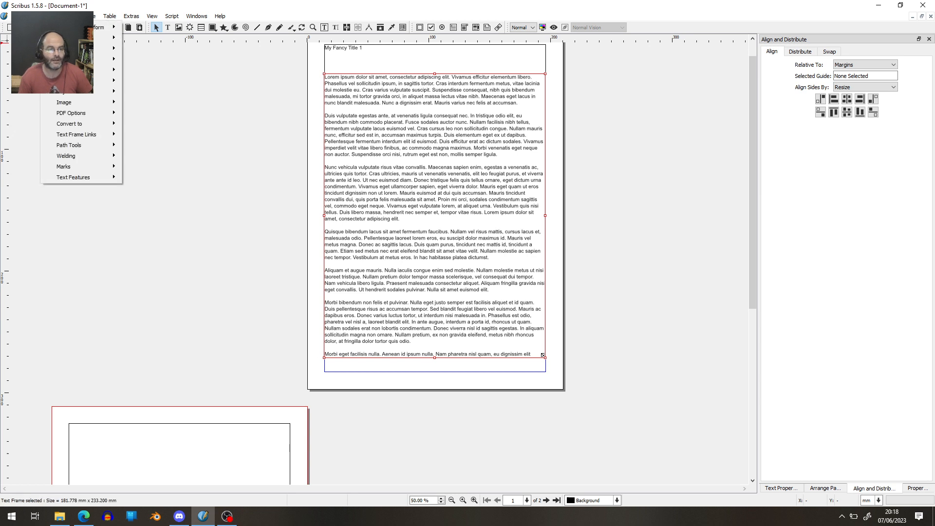
mouse_move(88, 138)
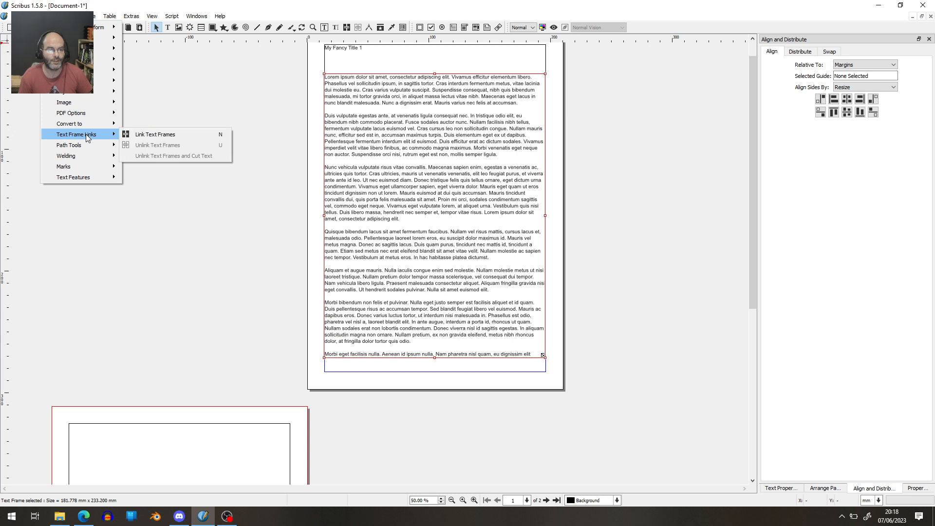
click(216, 138)
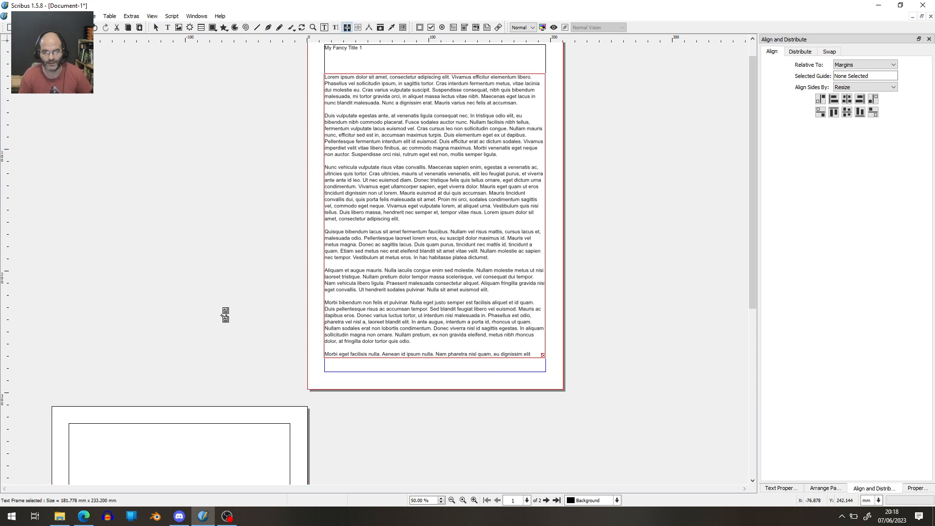
click(256, 451)
Step: Examine how the chapter text flows from the page 1 body frame into the linked frame on page 2
scroll(377, 433, down, 2)
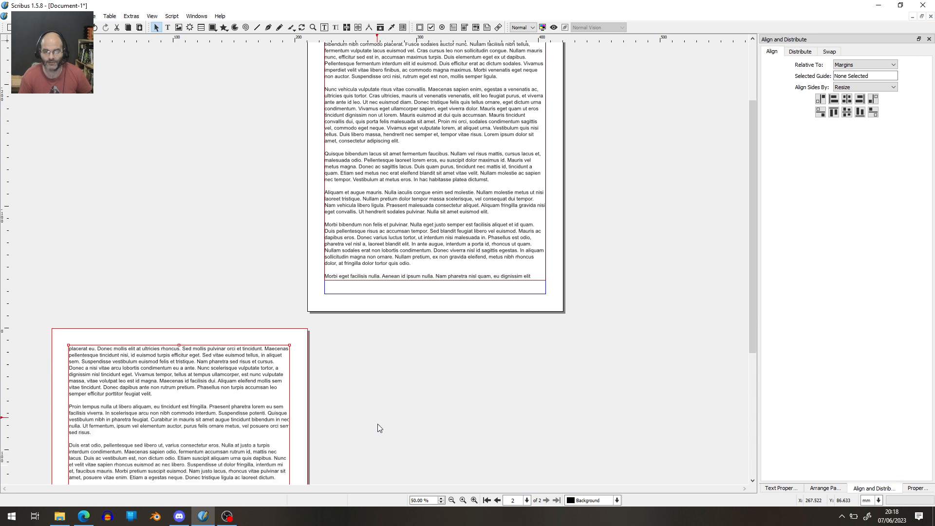
scroll(379, 428, down, 2)
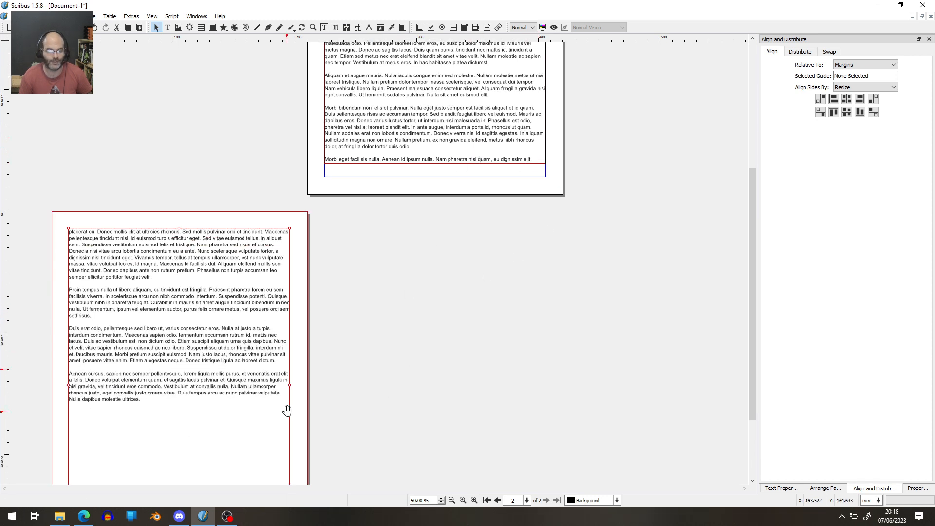
scroll(329, 388, down, 2)
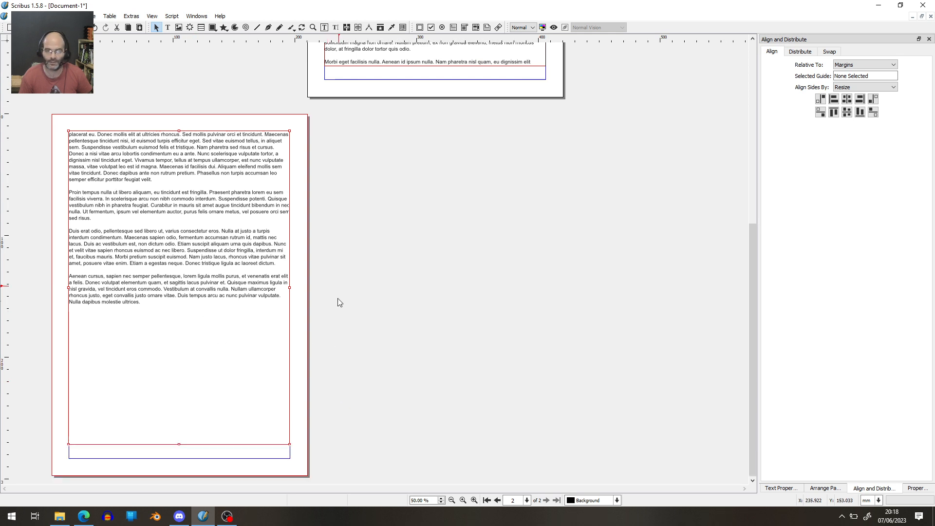
scroll(331, 340, up, 1)
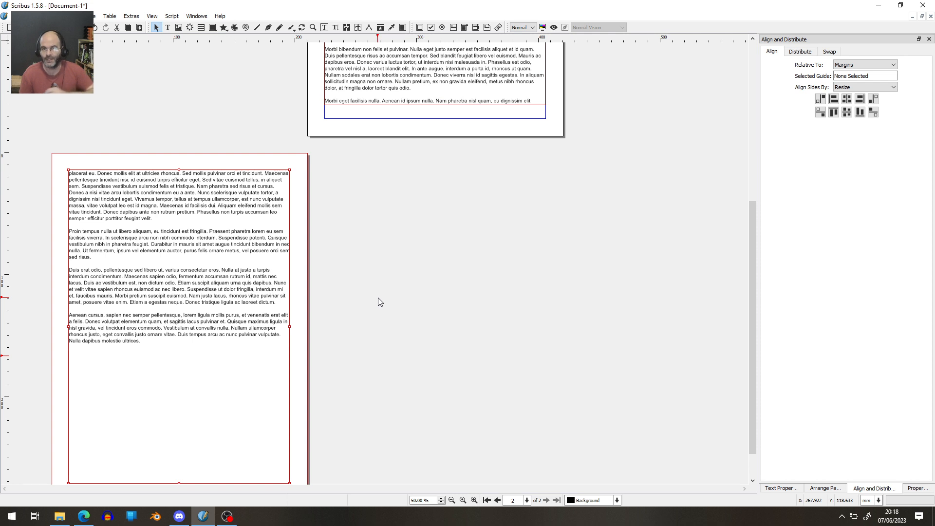
scroll(415, 307, down, 1)
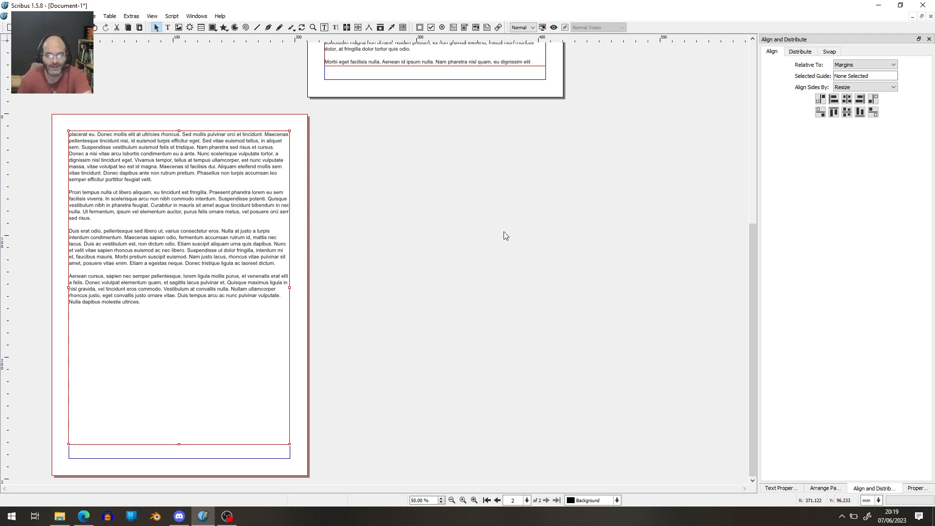
scroll(447, 315, up, 10)
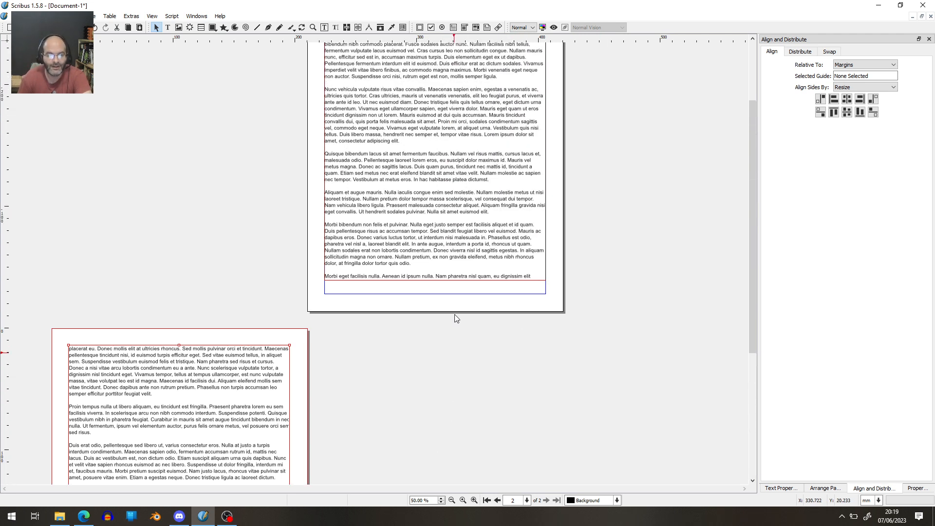
scroll(454, 314, up, 5)
scroll(452, 314, down, 8)
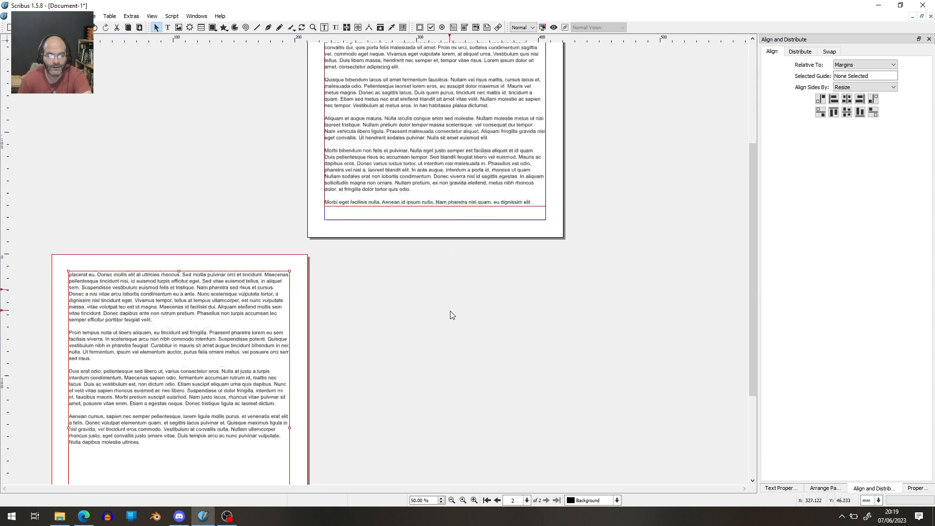
scroll(449, 314, down, 4)
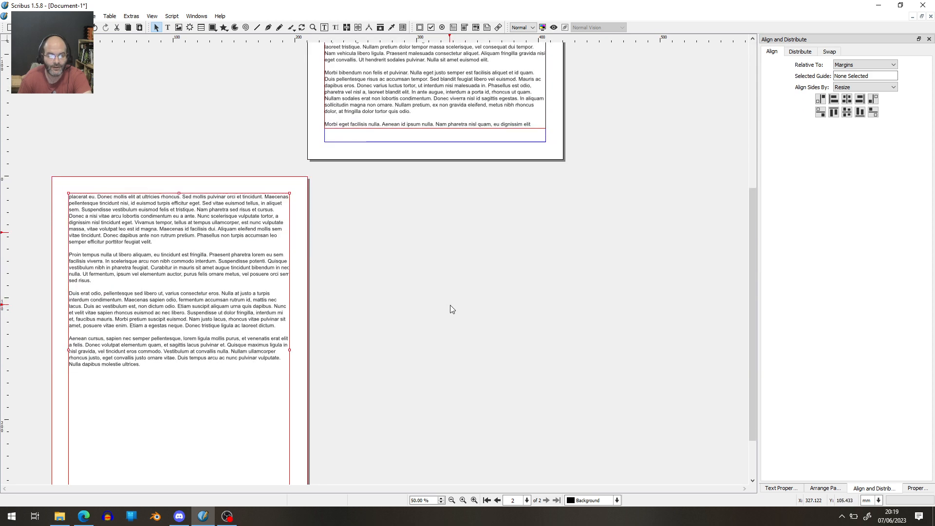
scroll(356, 302, down, 3)
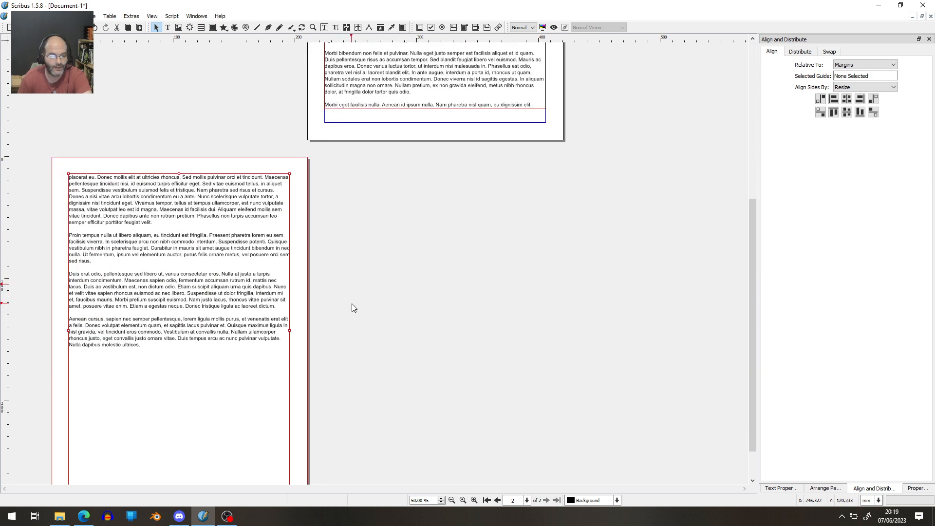
Step: Select the title frame on page 1 and show its text properties
scroll(357, 302, up, 2)
scroll(371, 306, up, 12)
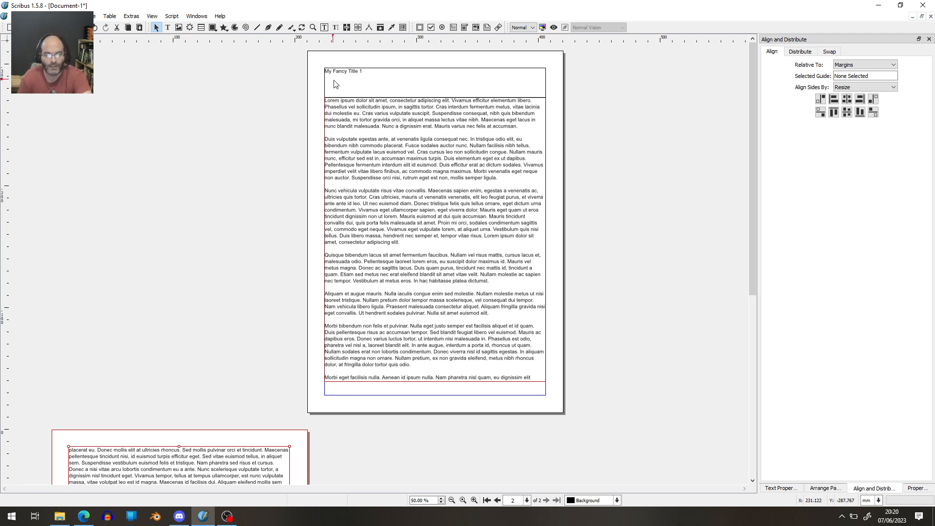
click(357, 73)
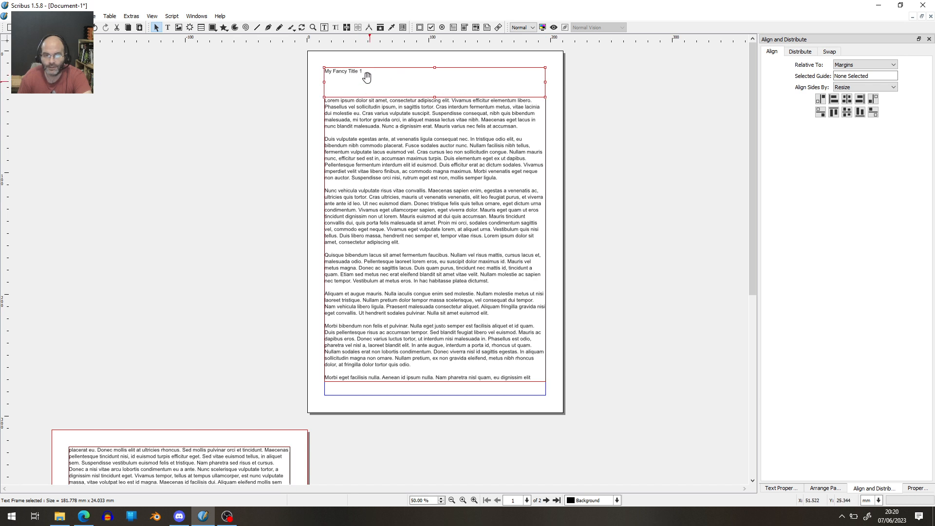
right_click(369, 77)
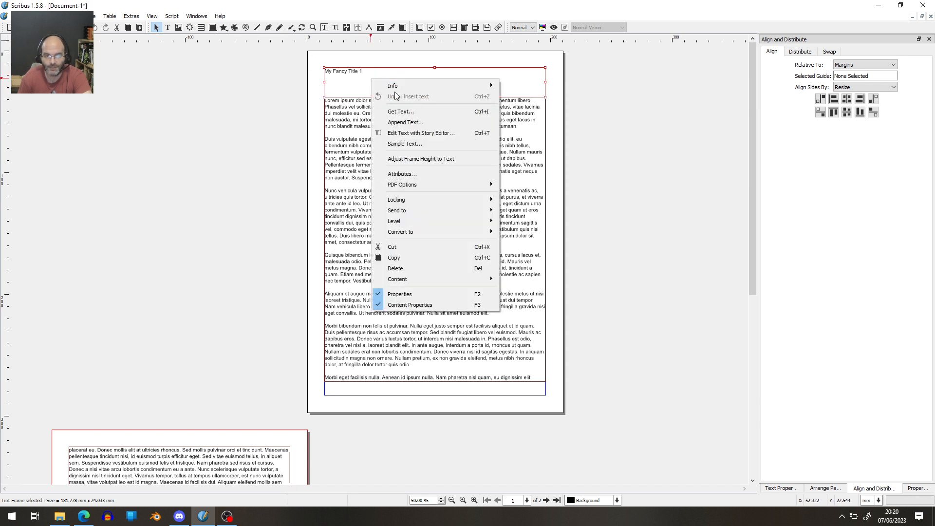
click(444, 305)
right_click(373, 78)
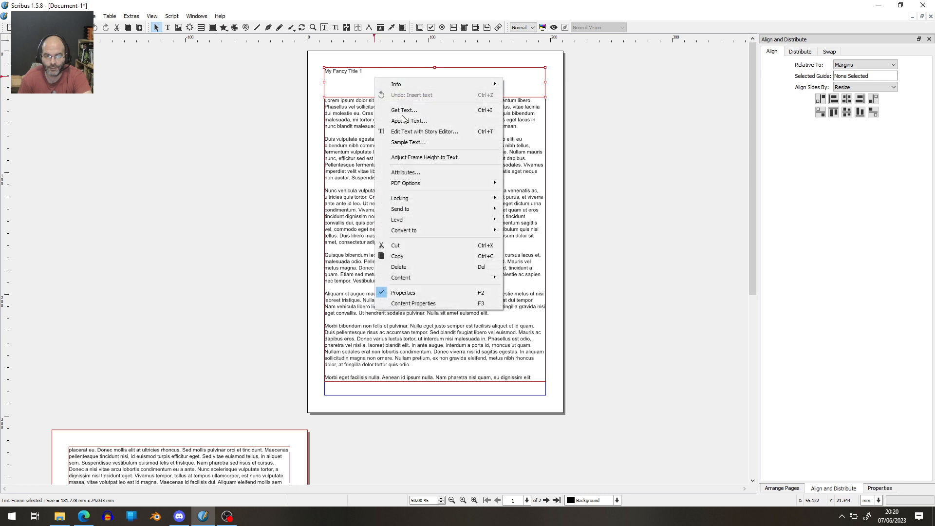
click(422, 303)
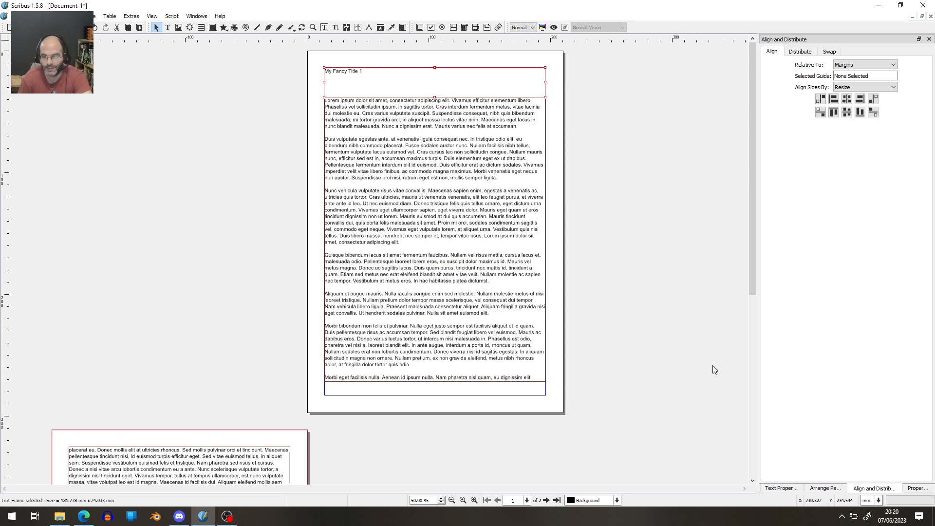
click(792, 488)
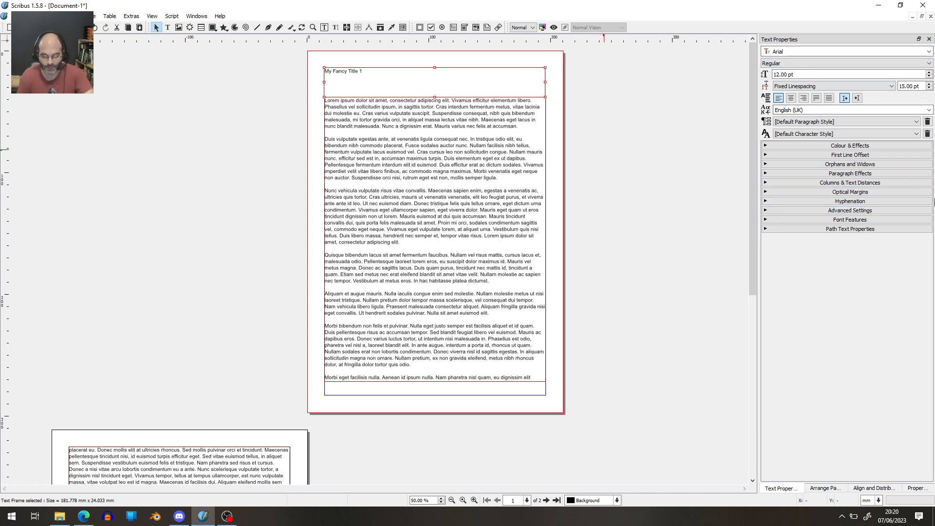
Step: Create a new paragraph style named "Section title" in the Style Manager
key(F4)
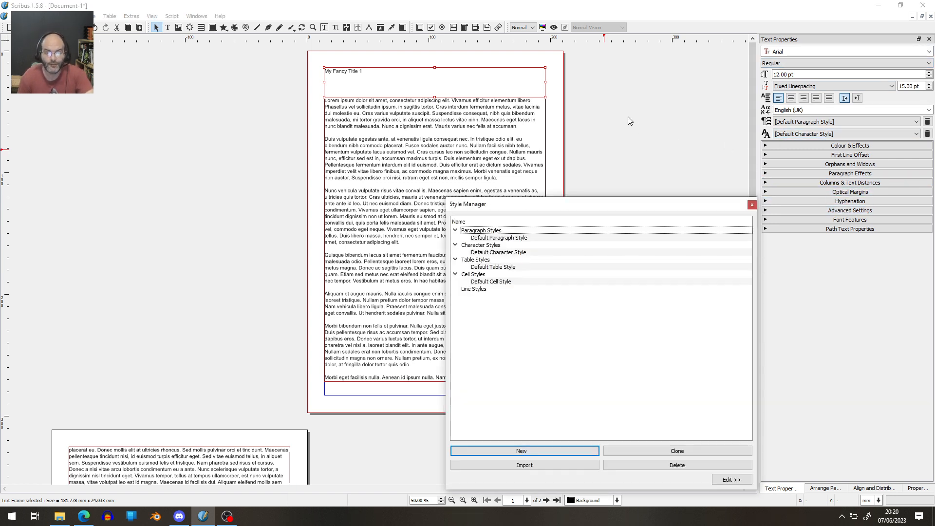
drag(610, 204, 633, 98)
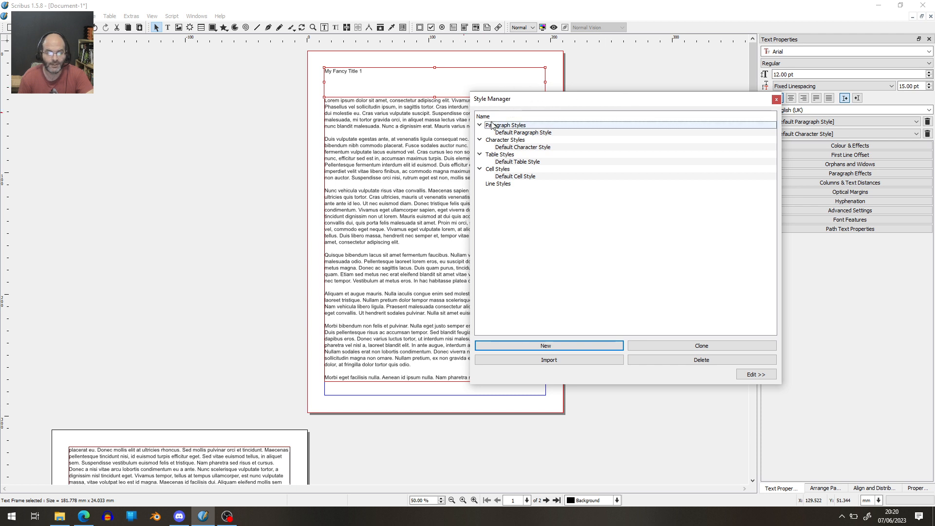
click(583, 345)
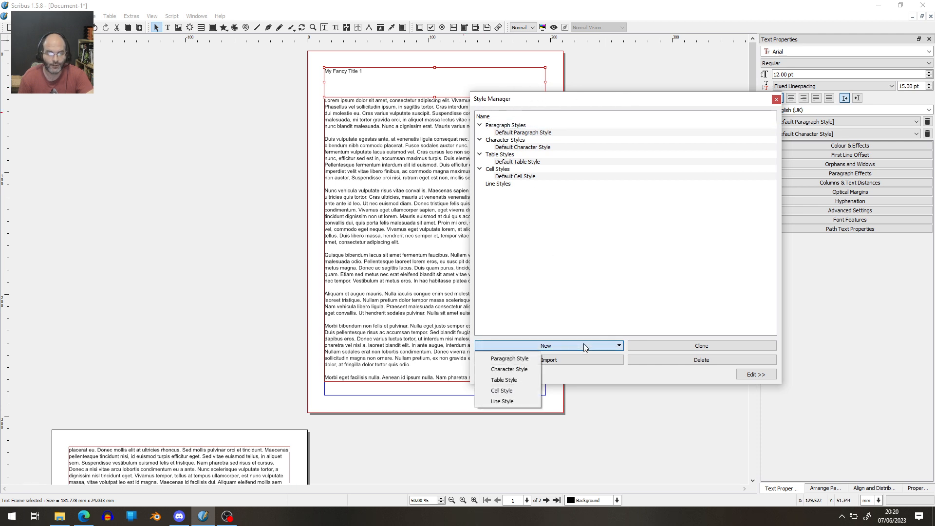
click(510, 357)
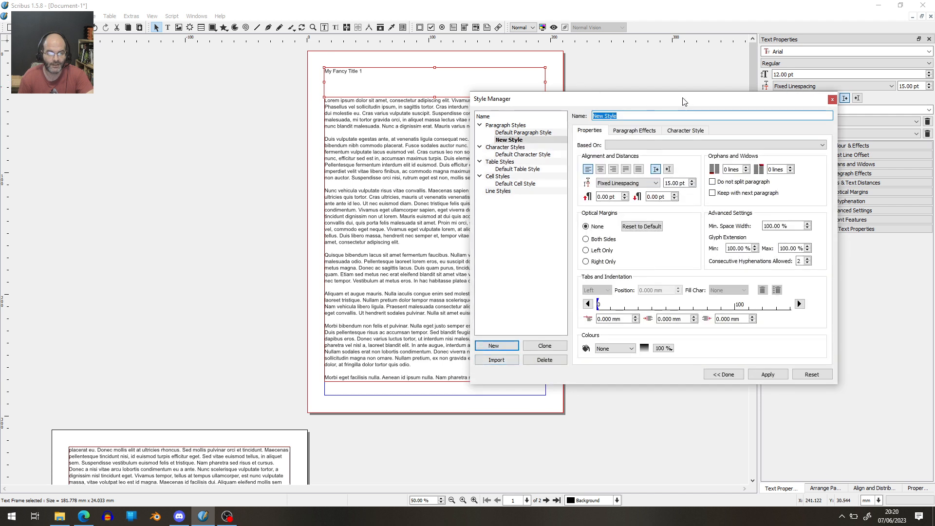
text(S)
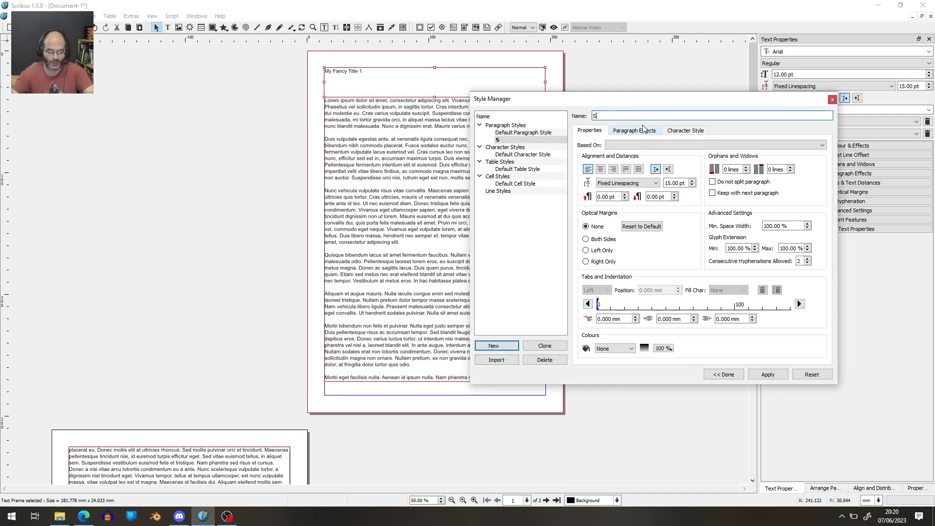
text(ection ti)
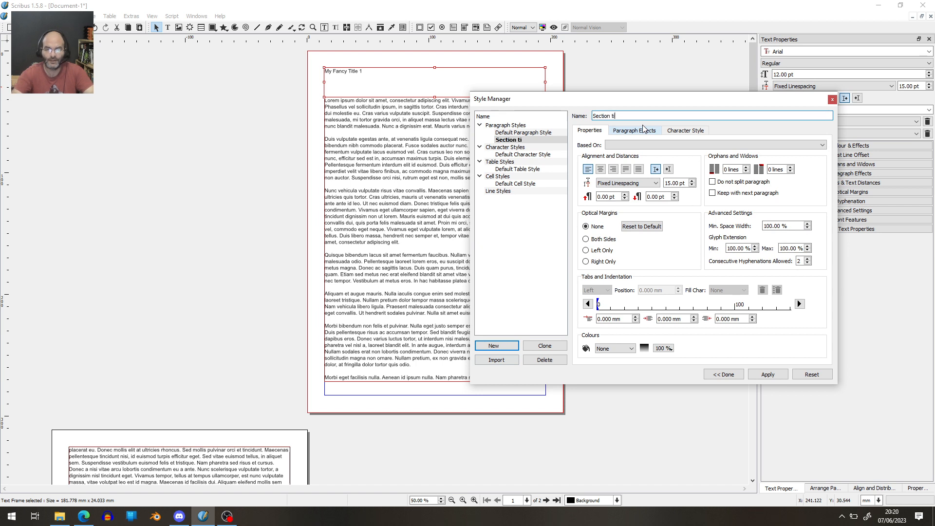
text(tle)
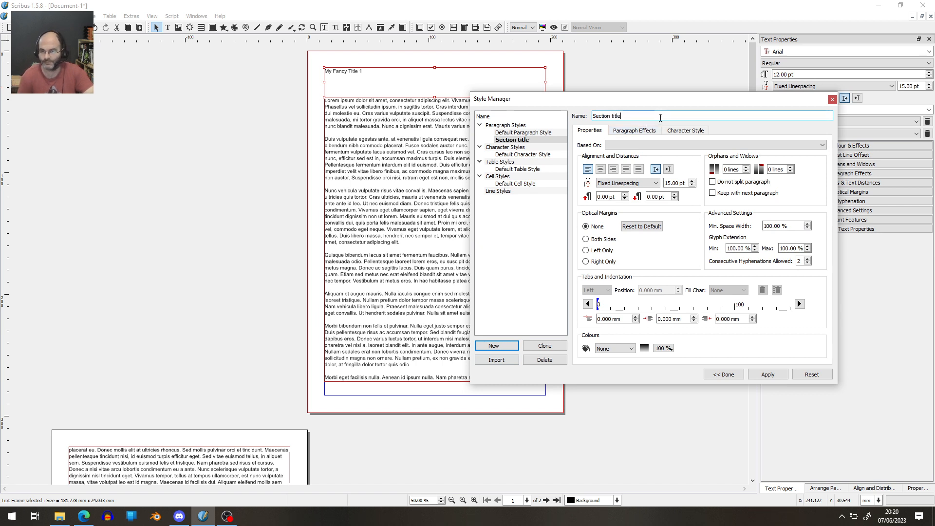
Step: Base the Section title style's character formatting on Default Character Style and set its font family to Rockwell
click(688, 133)
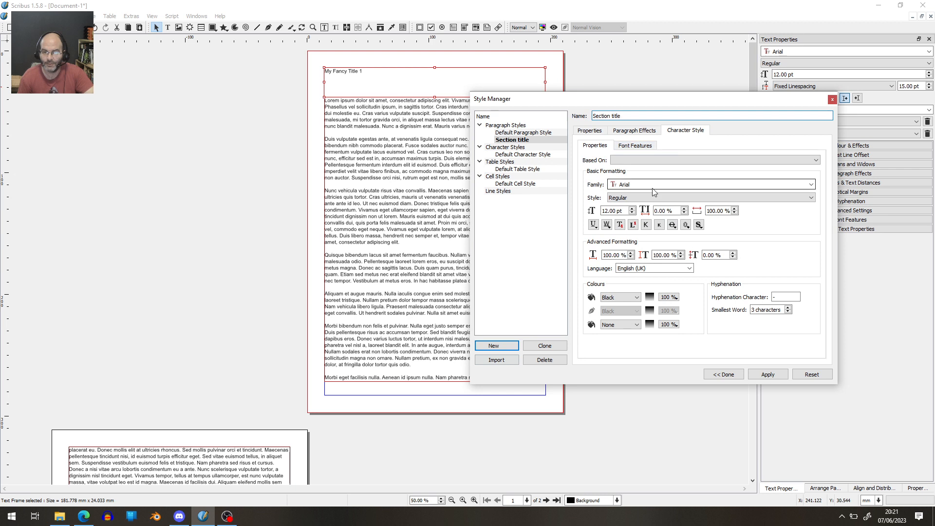
click(814, 161)
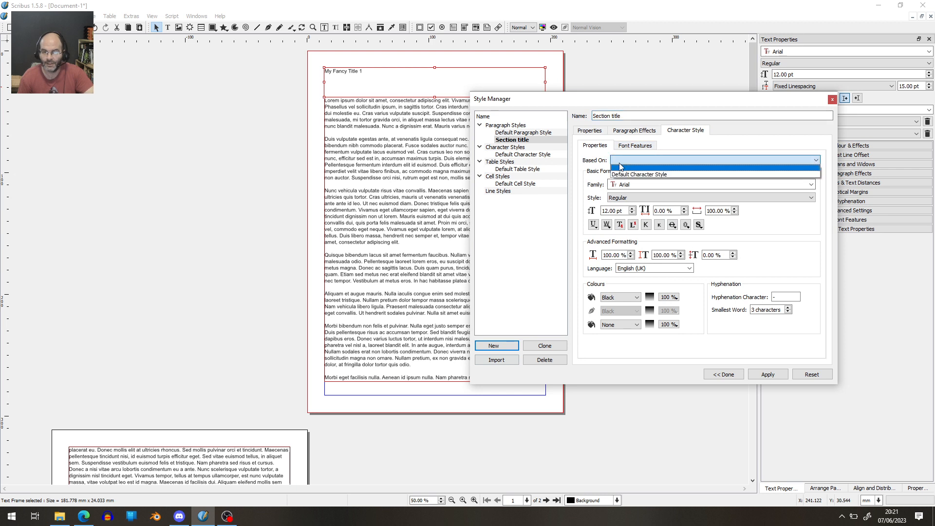
click(633, 175)
click(631, 183)
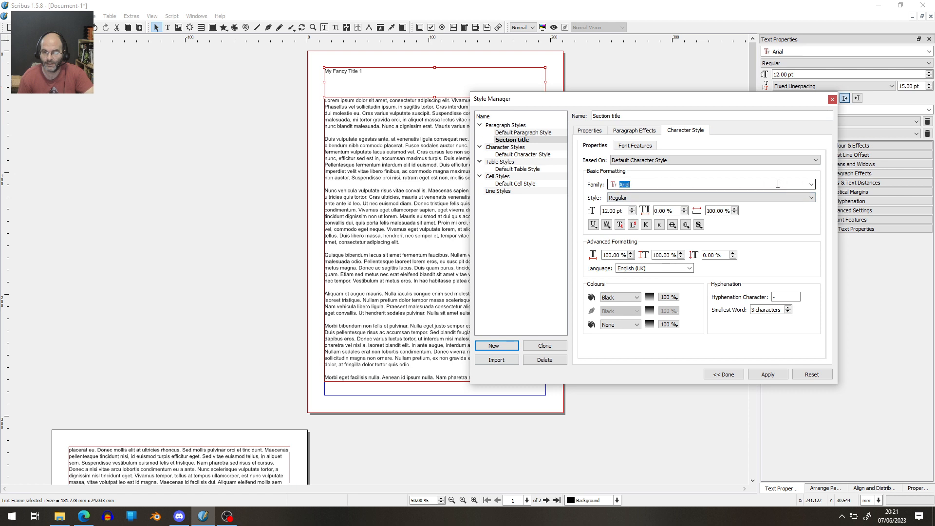
text(Rockwell)
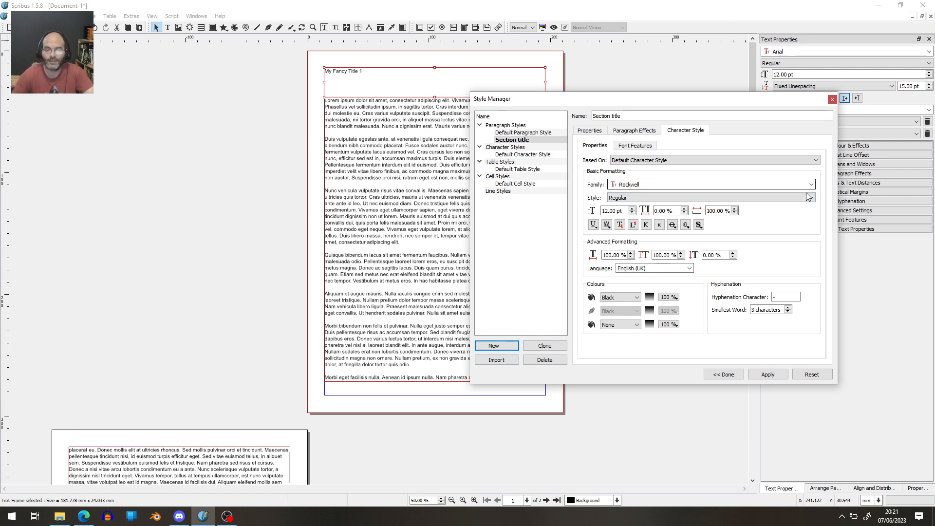
Step: Keep the Section title font style at Regular, set its font size to 18 pt and apply the style definition
click(655, 201)
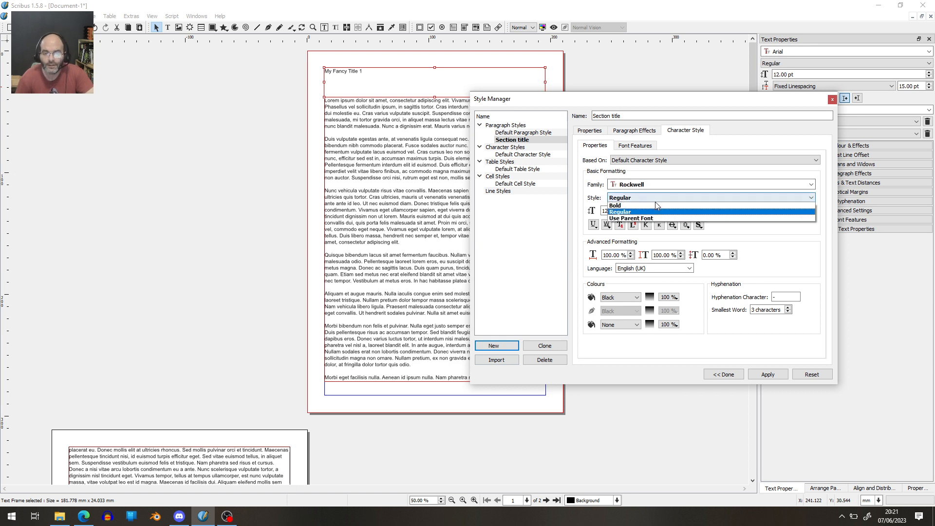
click(655, 201)
click(632, 208)
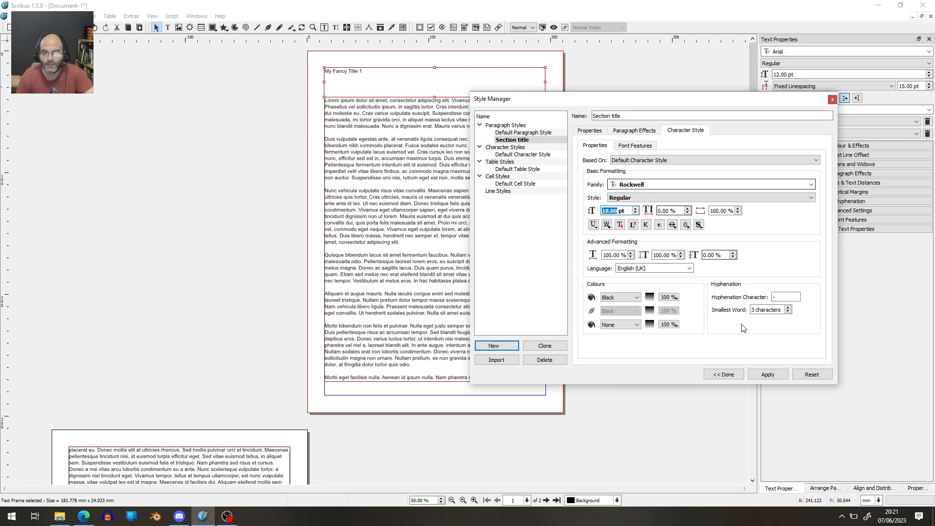
click(767, 373)
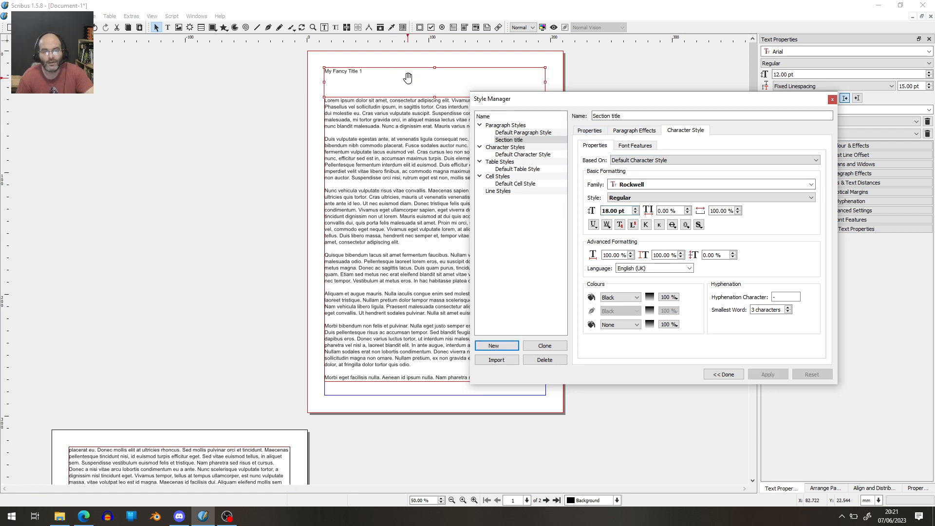
Step: Move and narrow the Style Manager to uncover the page, and apply the Section title paragraph style to the page 1 title frame
drag(654, 102, 229, 174)
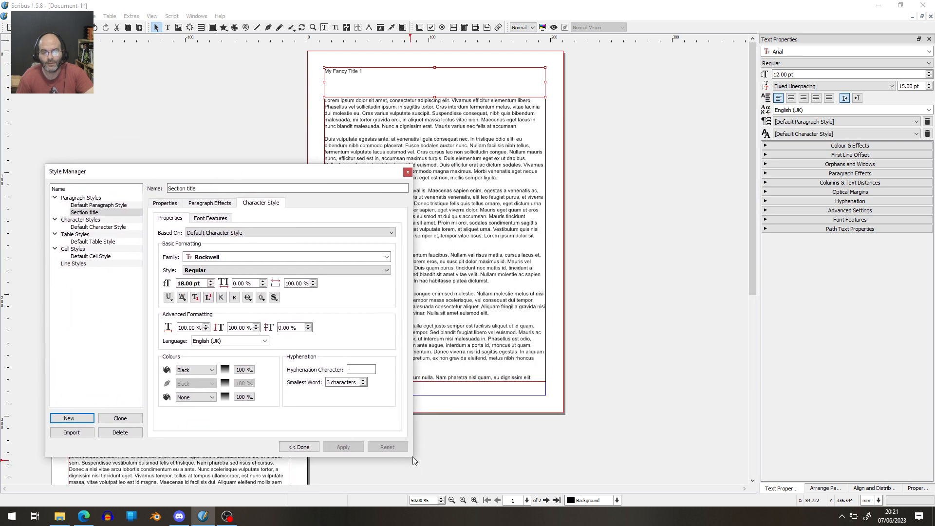
drag(413, 459, 381, 459)
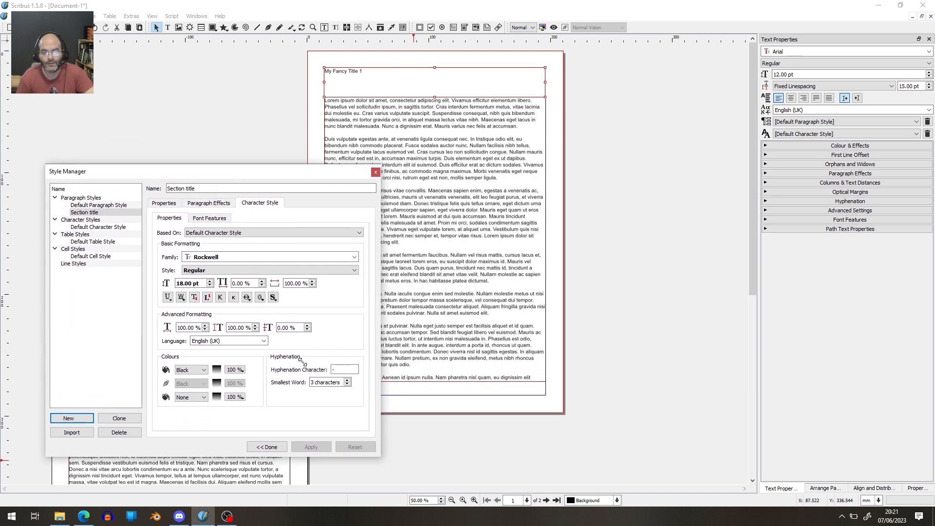
drag(297, 175, 214, 95)
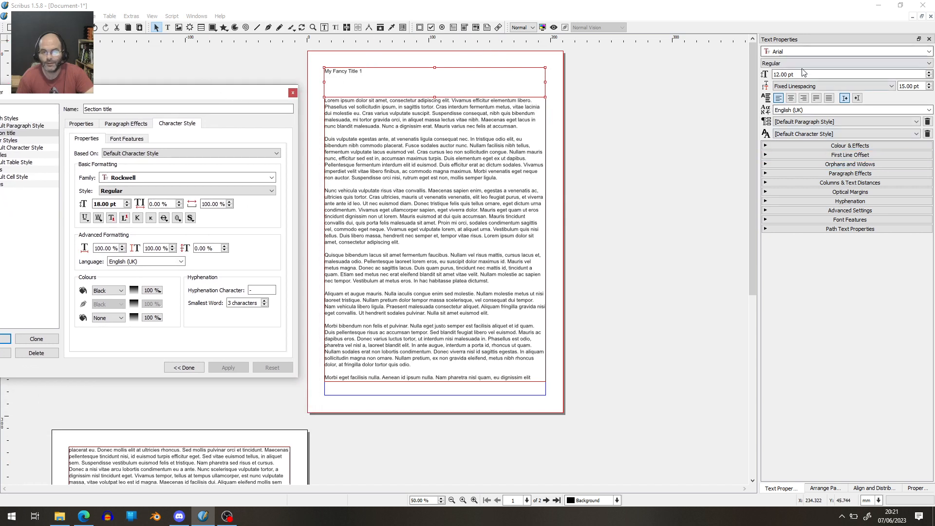
click(857, 121)
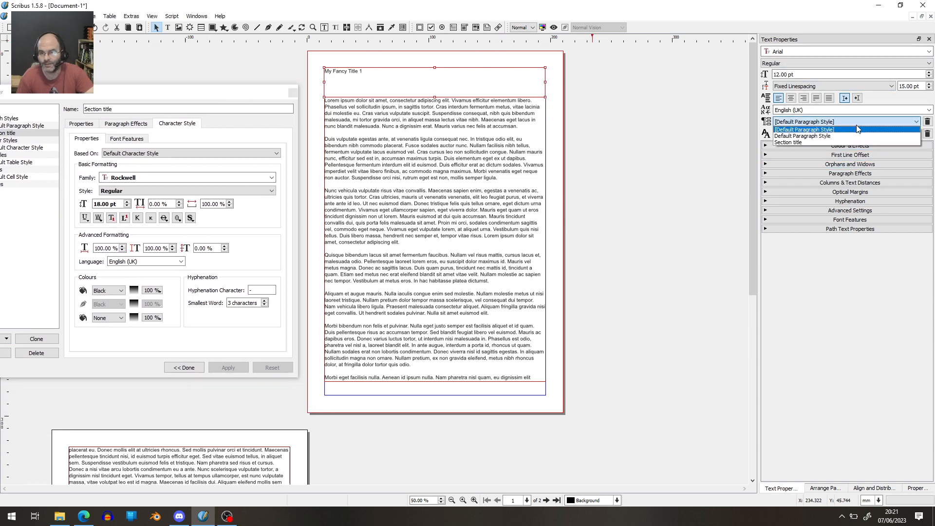
click(858, 142)
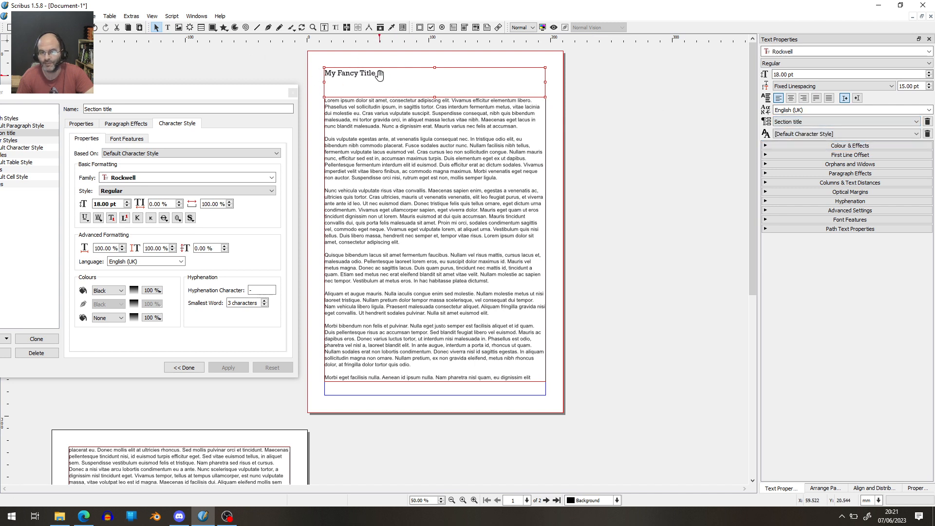
Step: Centre the paragraph alignment in the Section title style, apply the change and close the Style Manager
click(79, 124)
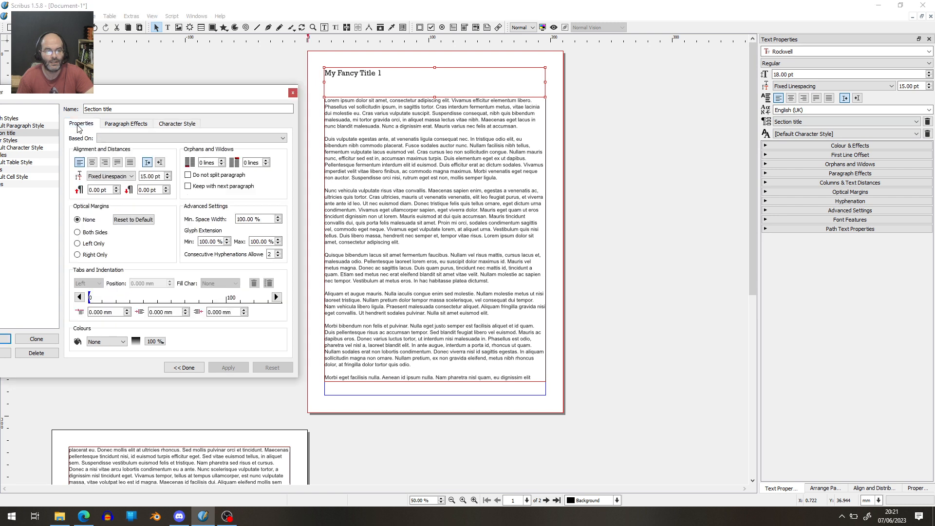
click(93, 164)
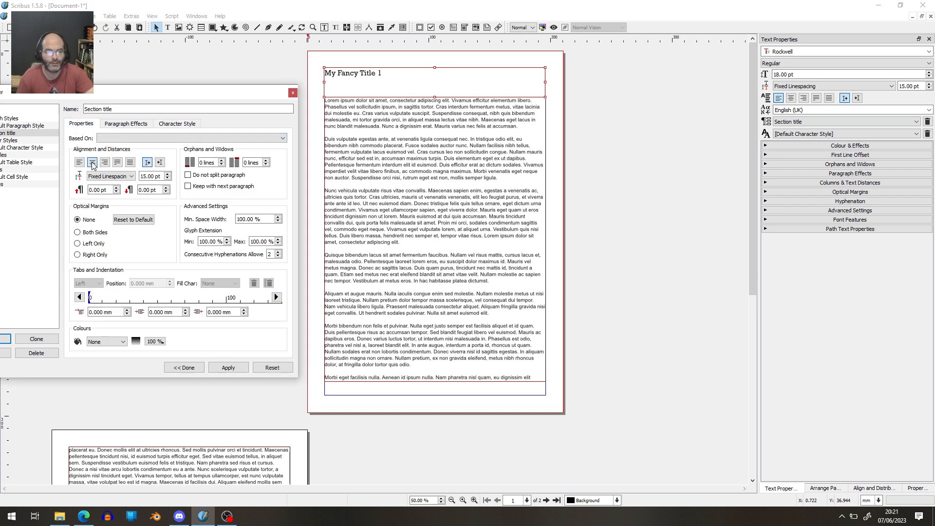
click(225, 368)
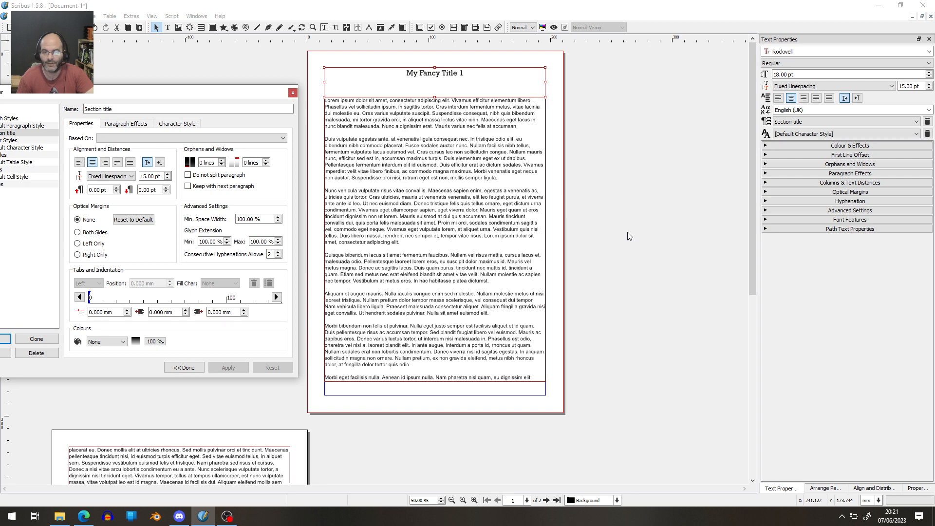
scroll(605, 282, down, 5)
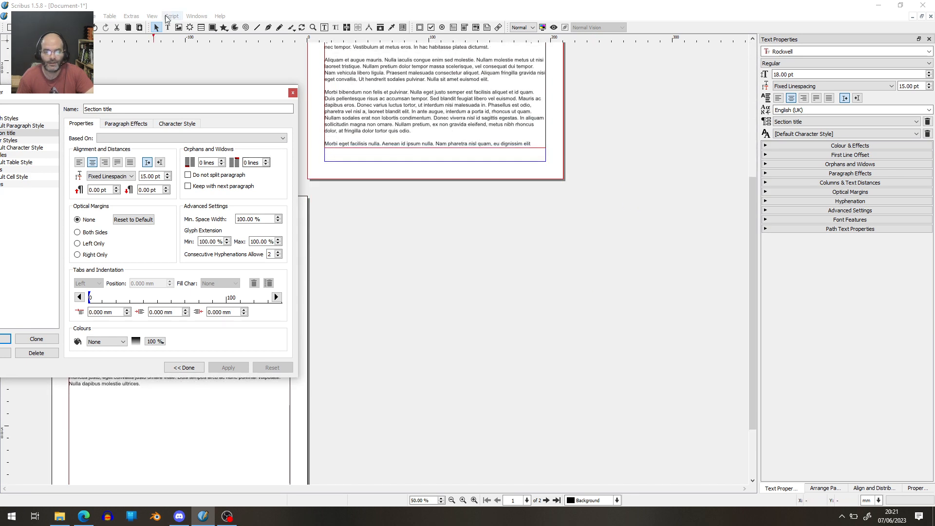
click(293, 93)
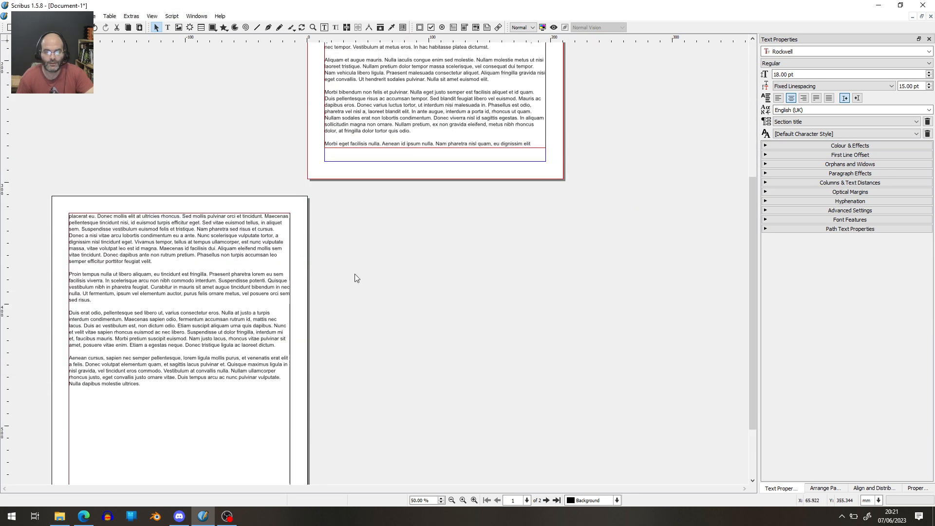
Step: Insert one page at the end of the document using the Normal Left and Normal Right master pages
scroll(226, 402, down, 2)
click(199, 445)
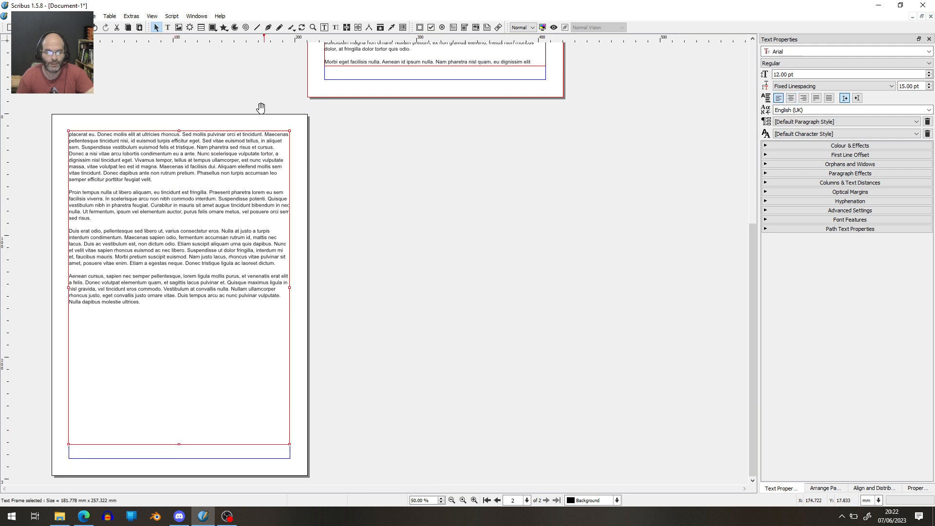
click(95, 16)
click(102, 31)
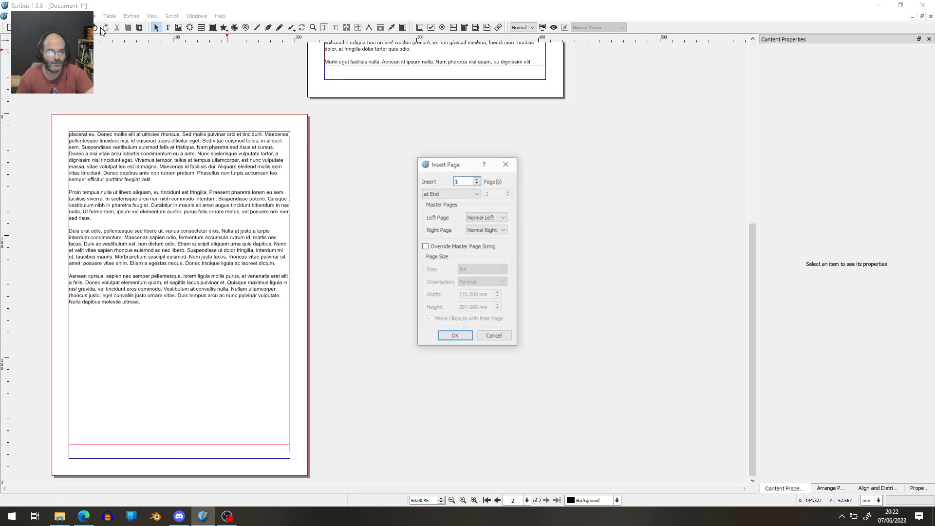
click(454, 335)
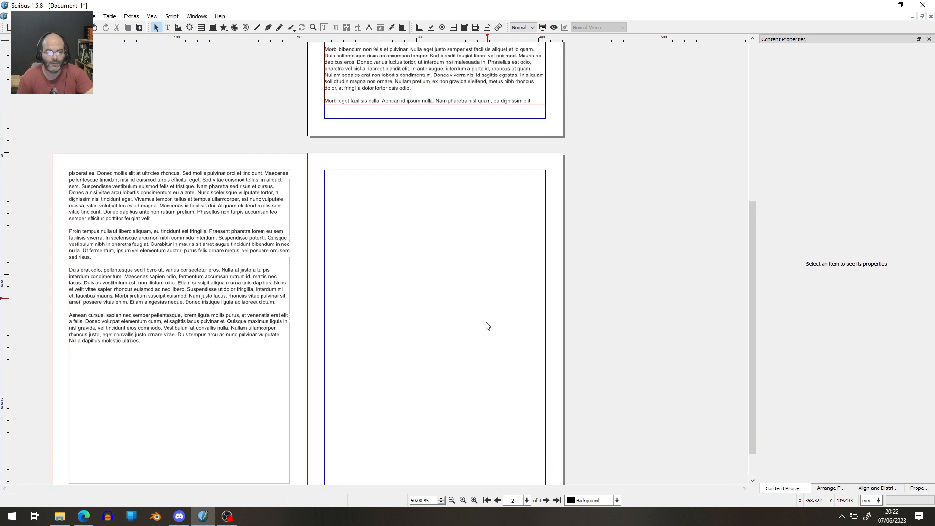
Step: Draw a text frame about 147 × 36 mm near the top of page 3
scroll(488, 326, up, 3)
click(167, 27)
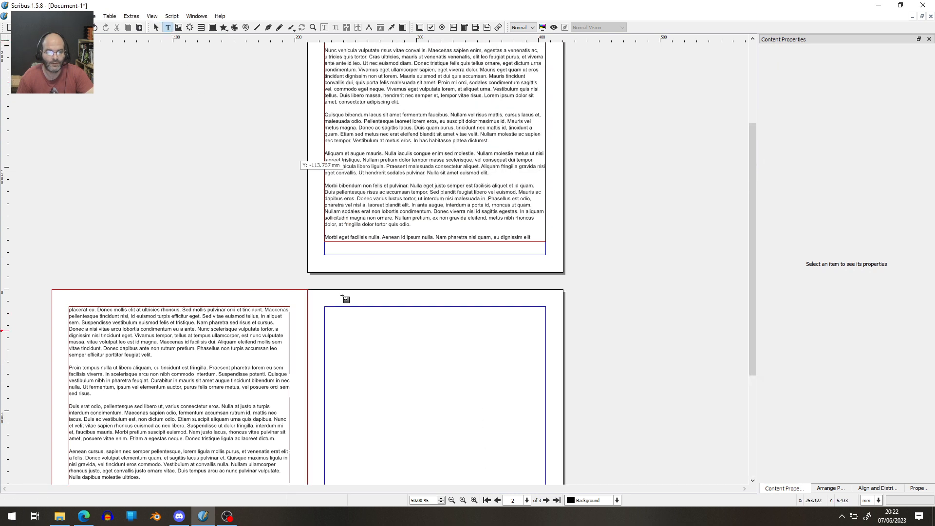
drag(342, 328, 523, 372)
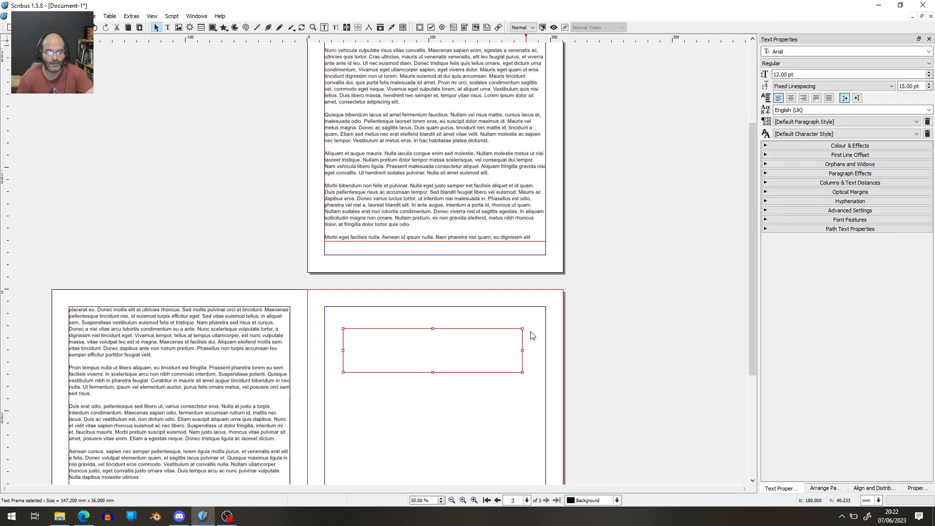
Step: Resize the page 3 frame by aligning its left, top and right sides to the page margins
click(837, 488)
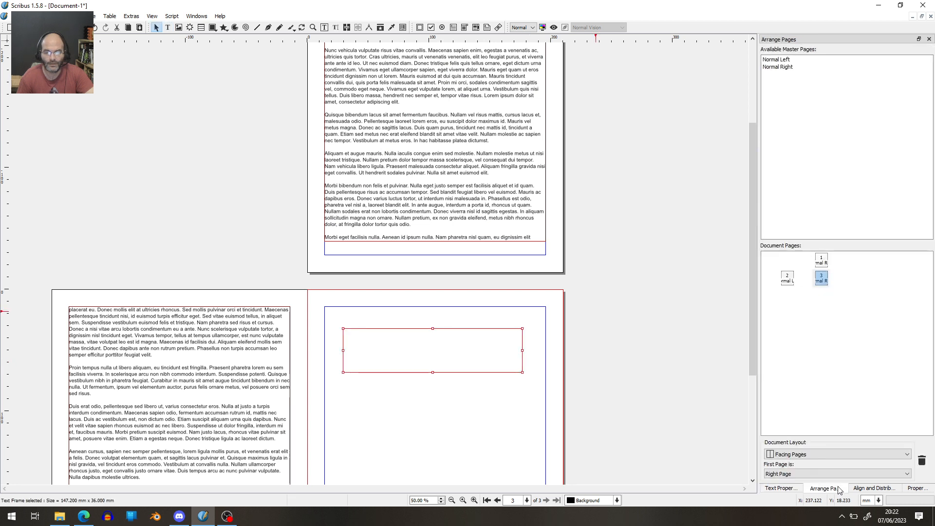
click(869, 488)
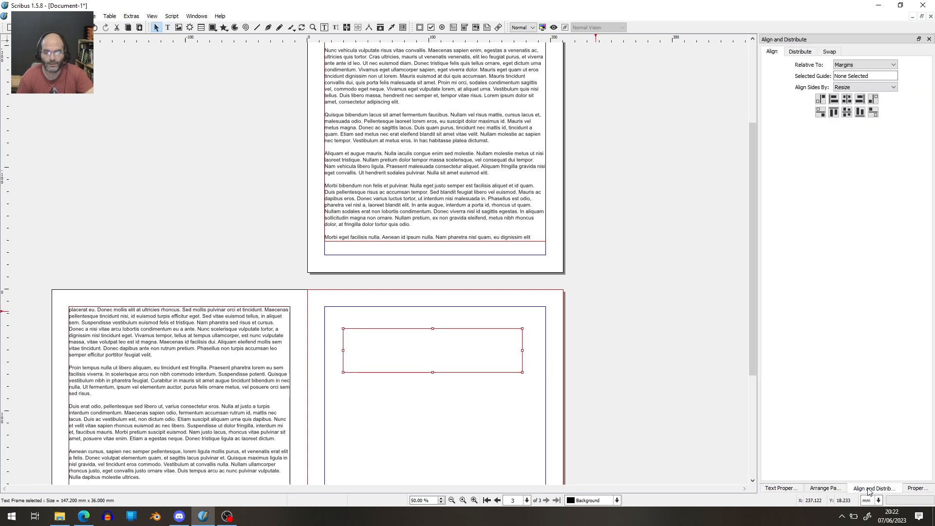
click(834, 101)
click(834, 113)
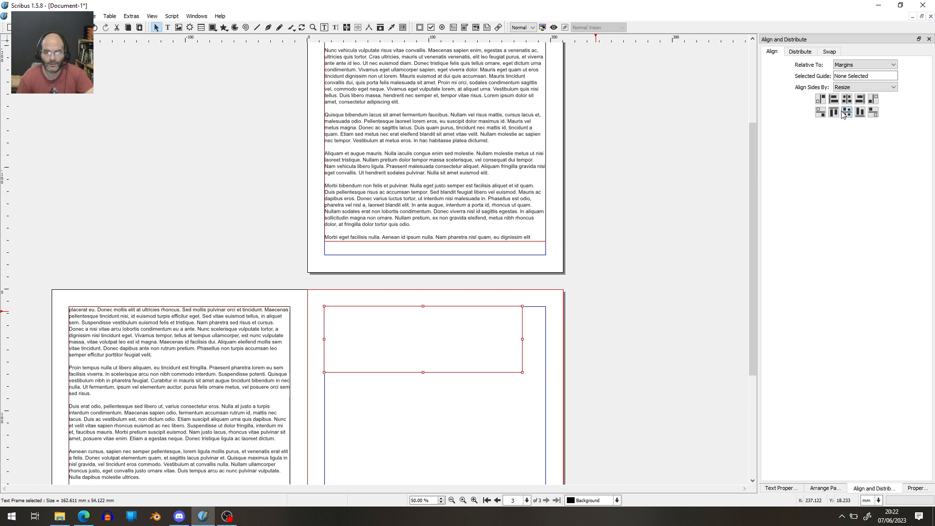
click(859, 100)
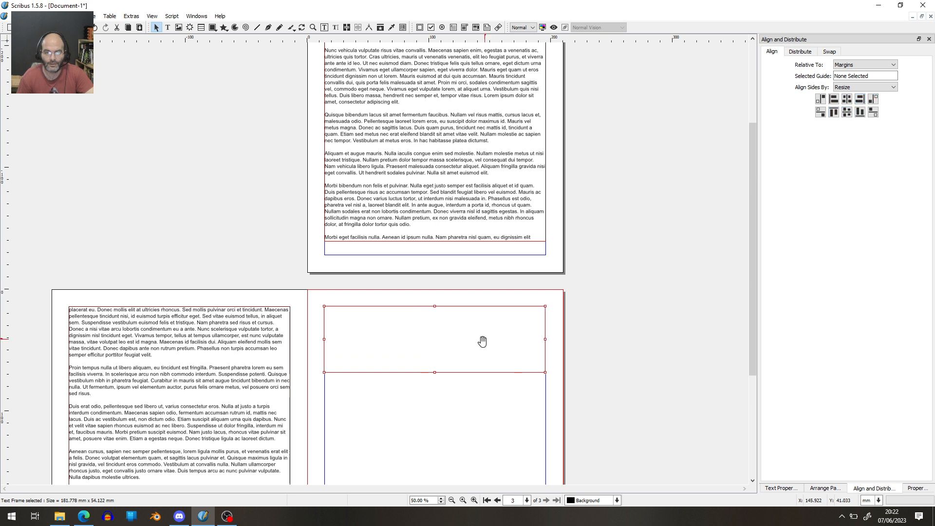
Step: Raise the lower edge of the page 3 frame to make it about 21 mm high
click(434, 374)
click(434, 370)
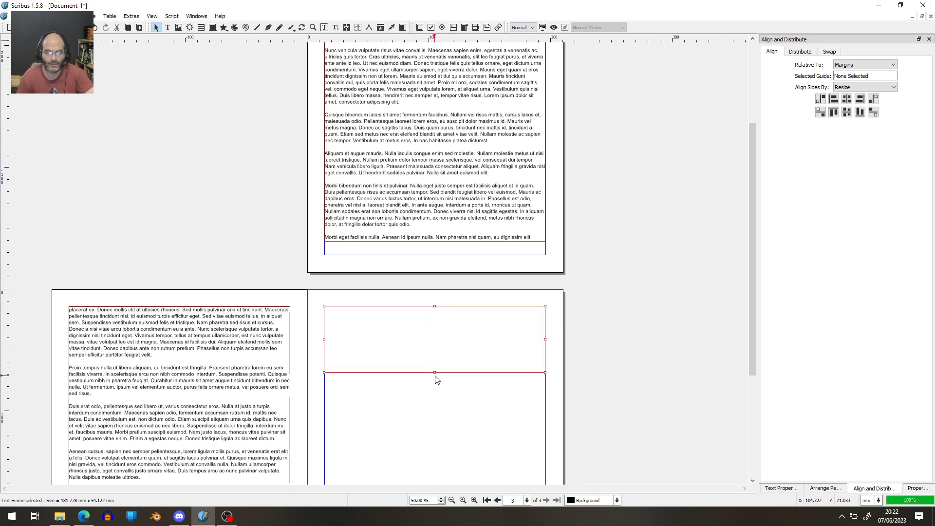
drag(434, 372, 434, 332)
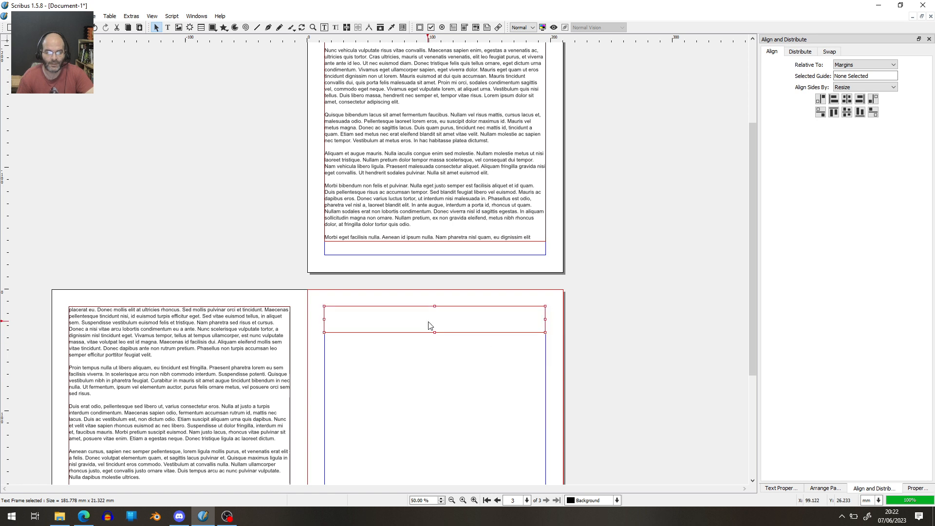
Step: Enter the title "Fancy Section 2" in the page 3 frame and finish text editing
double_click(427, 324)
text(Fanc)
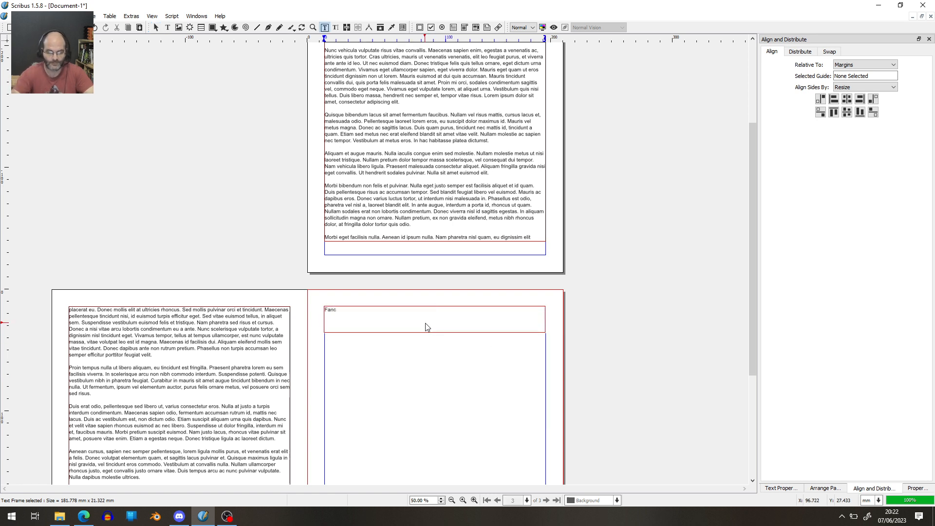
text(y Section 2)
key(Escape)
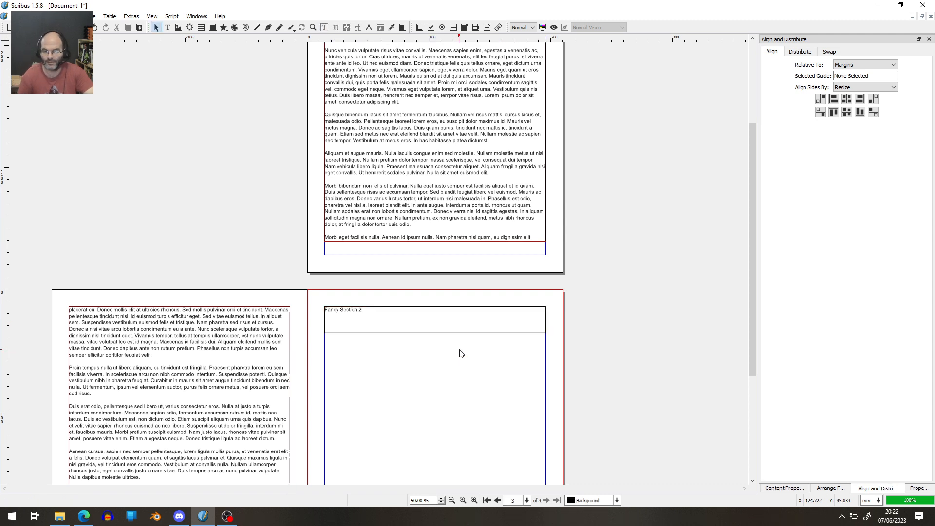
Step: Apply the Section title paragraph style to the "Fancy Section 2" frame and deselect it
click(457, 317)
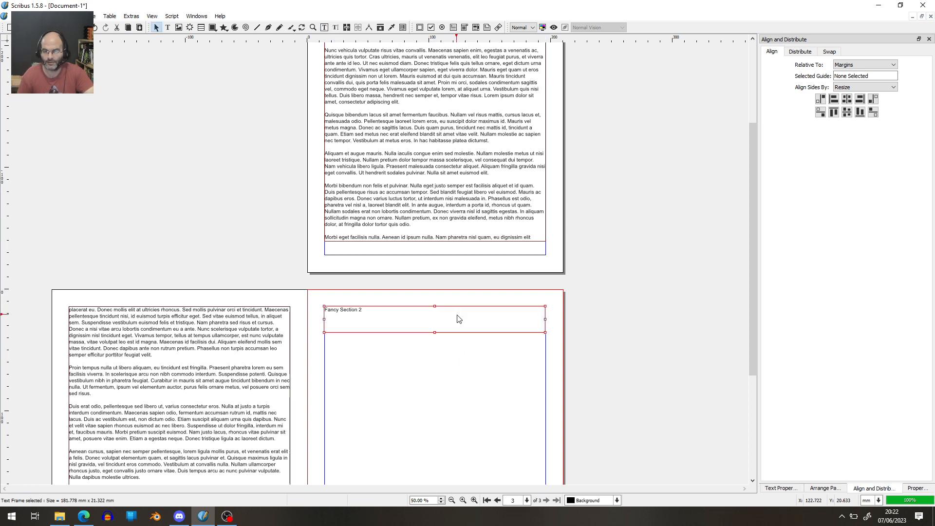
click(779, 488)
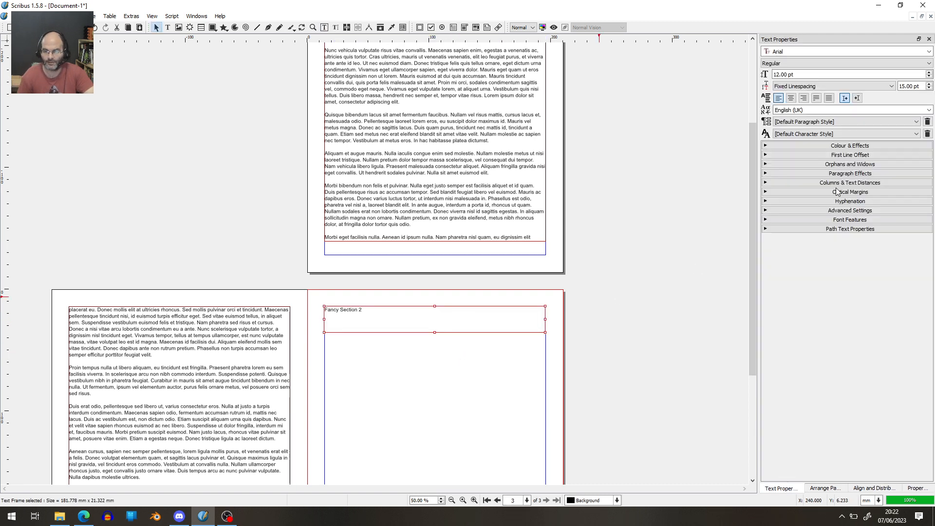
click(817, 123)
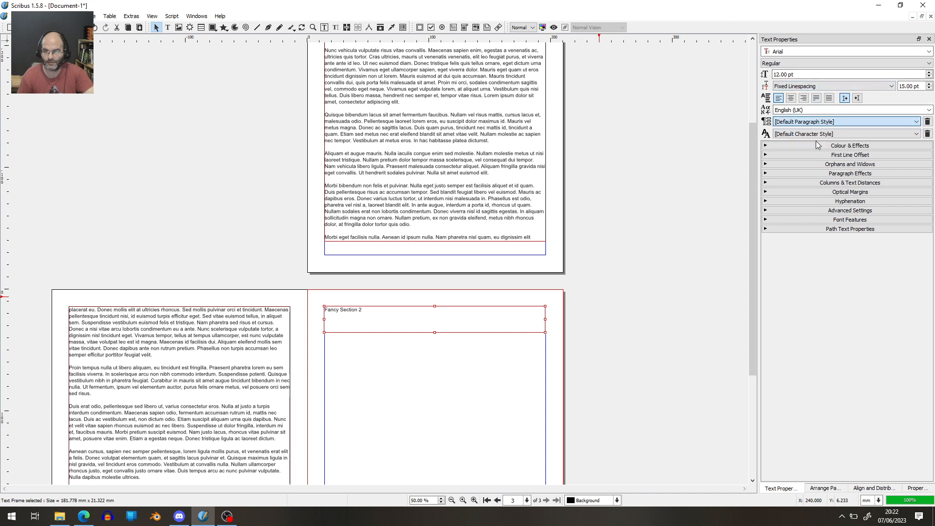
click(816, 141)
click(598, 292)
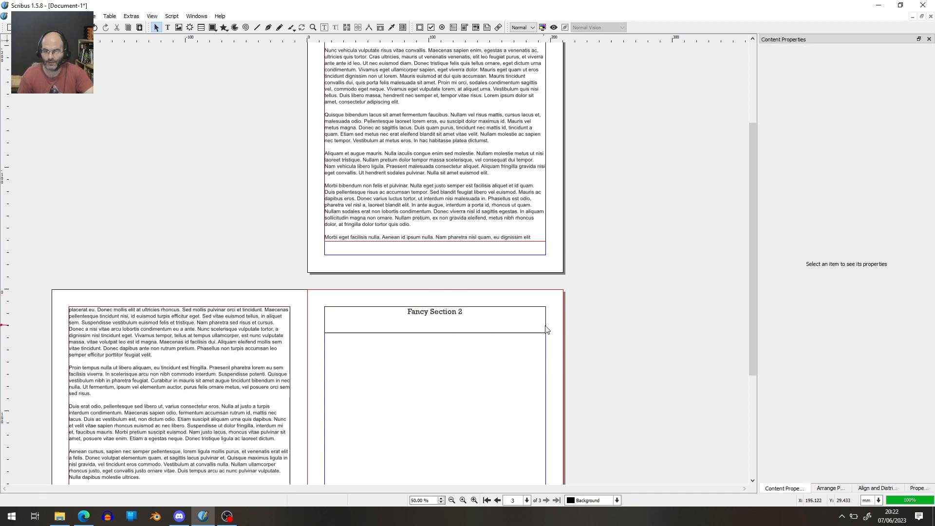
Step: Reopen the Section title style in the Style Manager, change its font family to Rock it and apply the change
scroll(546, 329, up, 5)
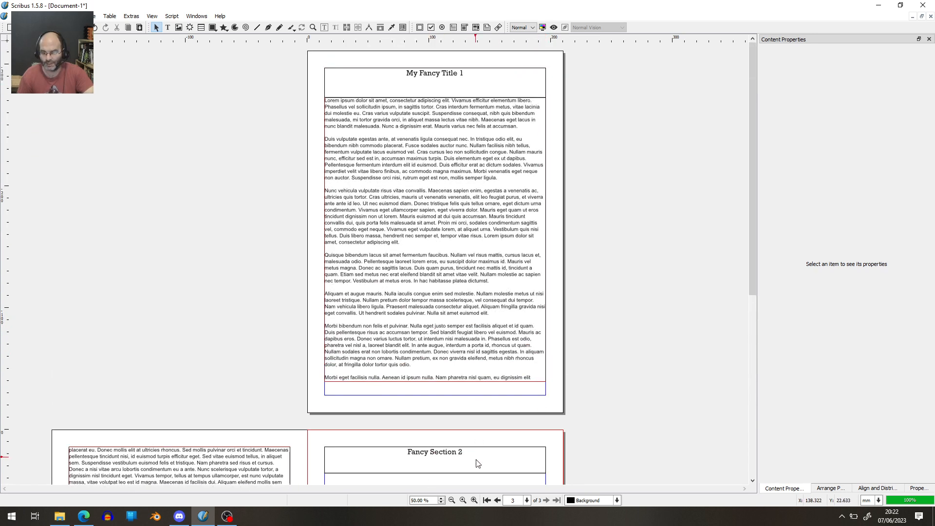
key(F3)
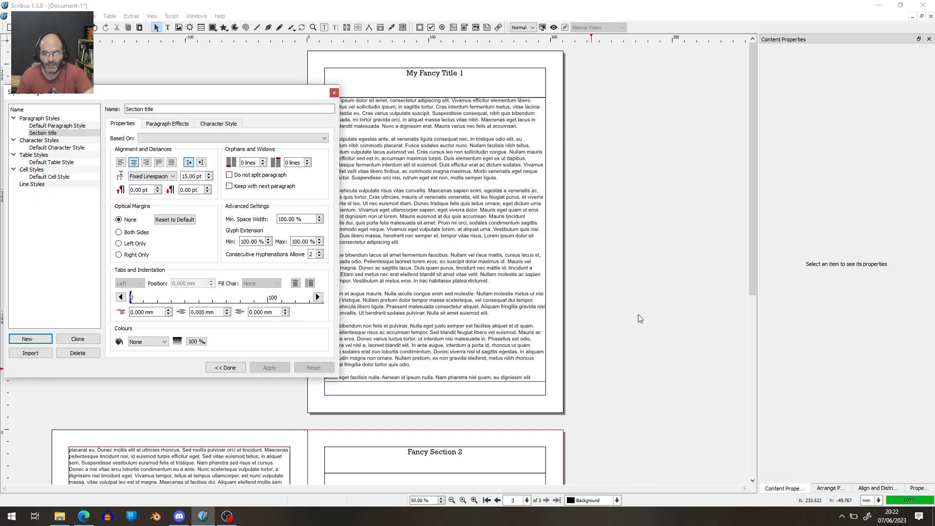
click(213, 126)
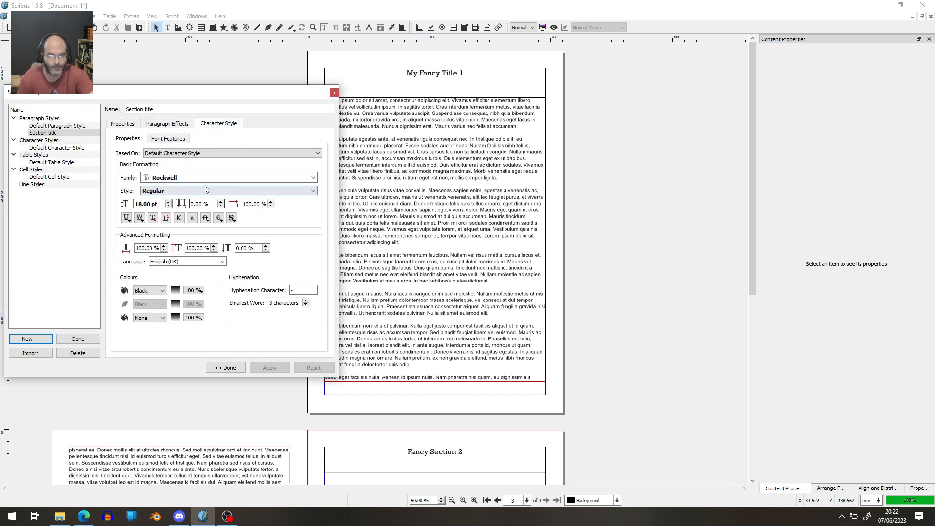
click(313, 177)
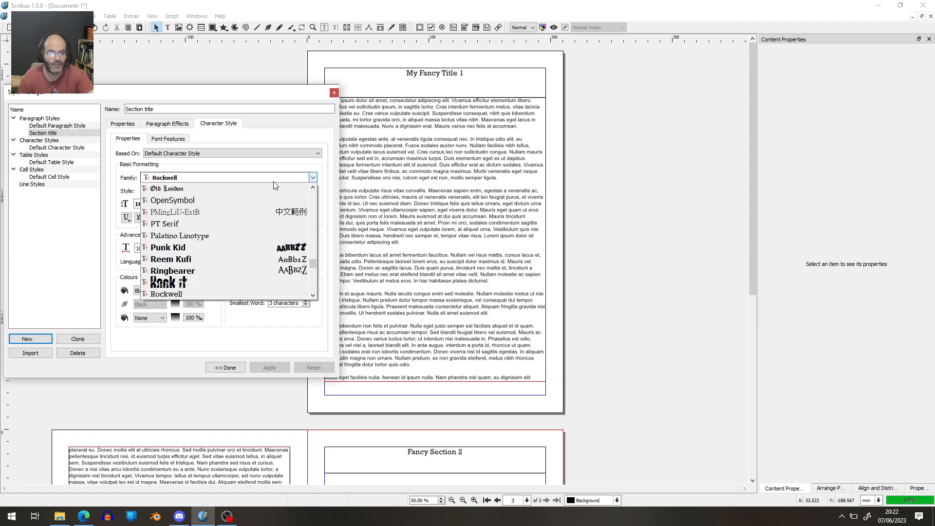
click(217, 284)
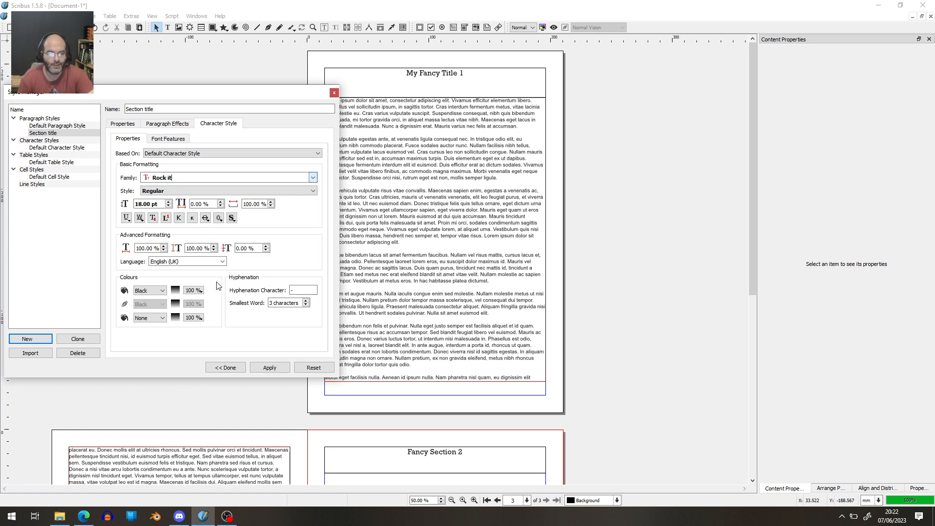
click(270, 368)
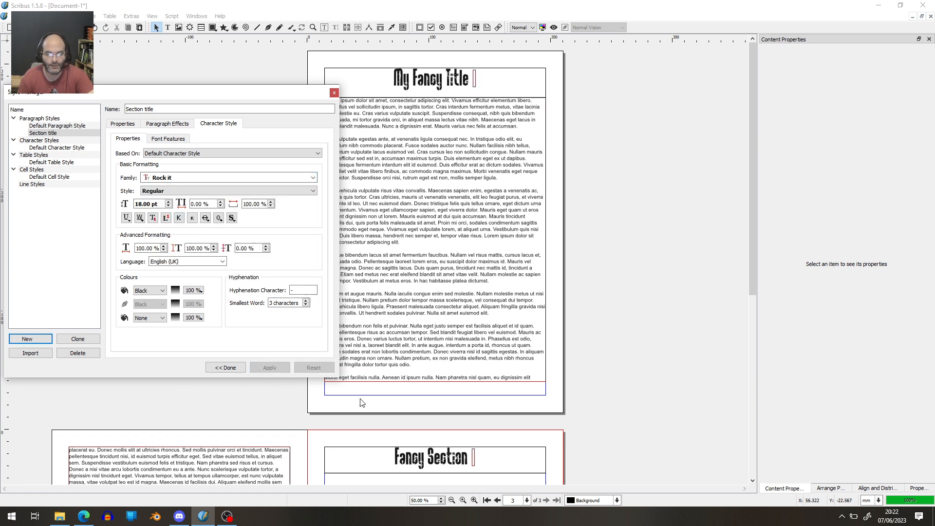
Step: Reopen the Section title style for editing, change its font family to Punk Kid, apply the change and close the Style Manager
click(228, 368)
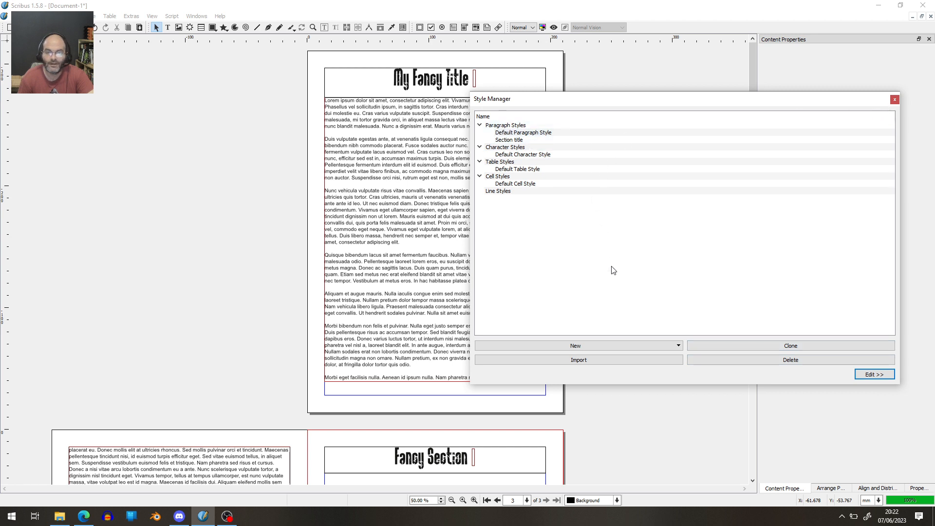
click(507, 140)
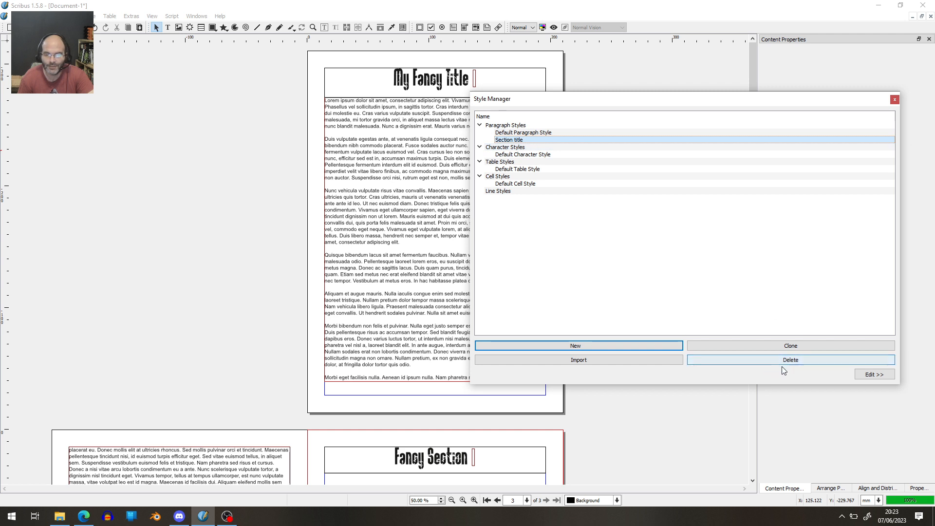
click(874, 375)
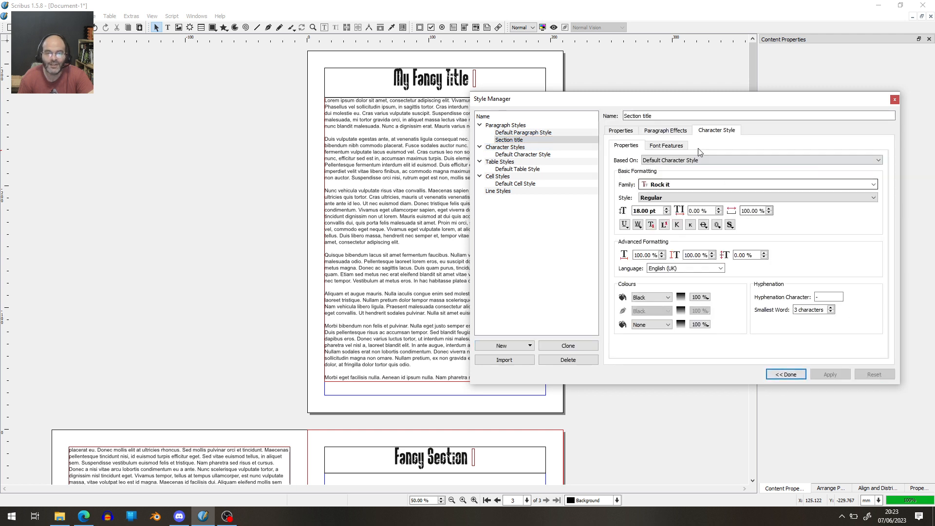
double_click(681, 185)
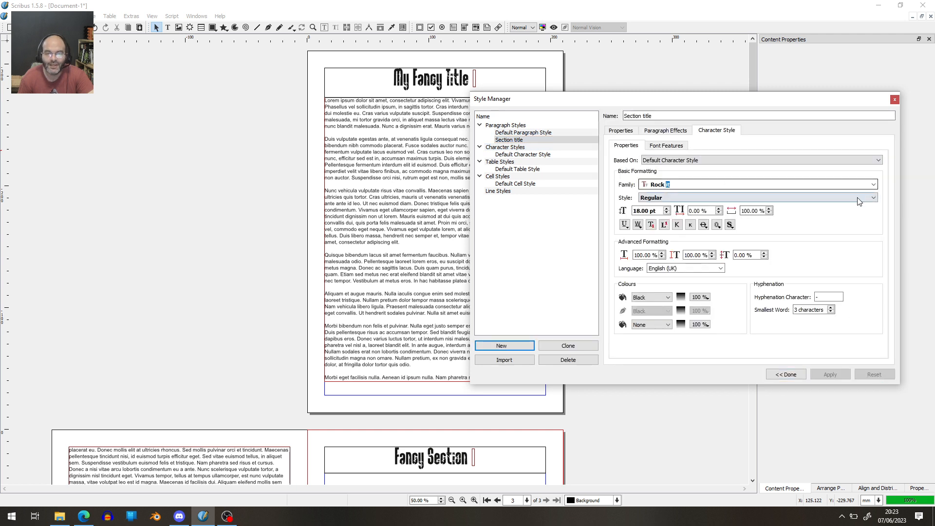
click(874, 184)
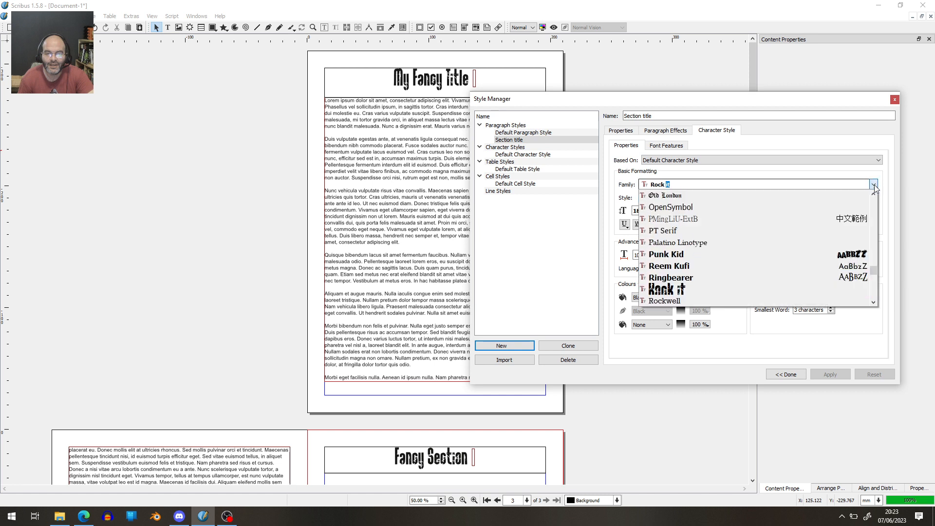
click(766, 256)
click(830, 374)
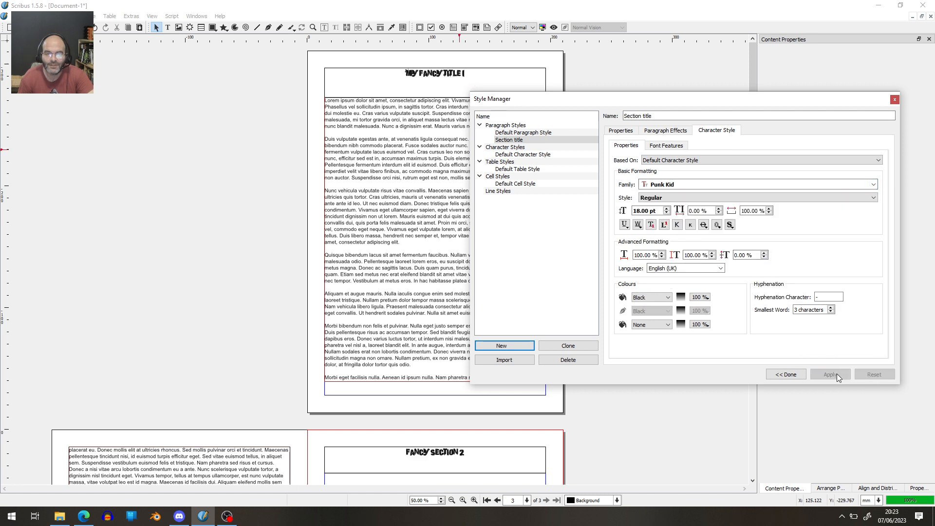
click(894, 99)
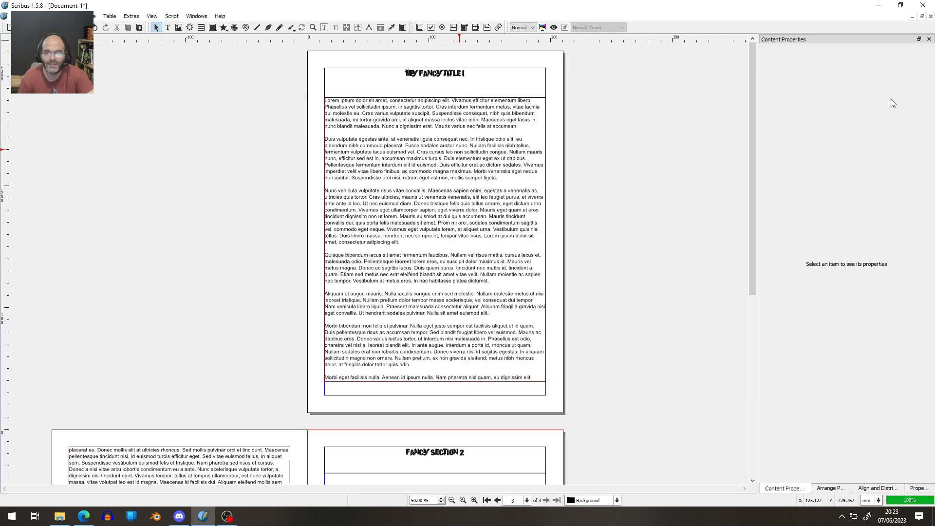
scroll(592, 305, down, 2)
scroll(592, 305, down, 2)
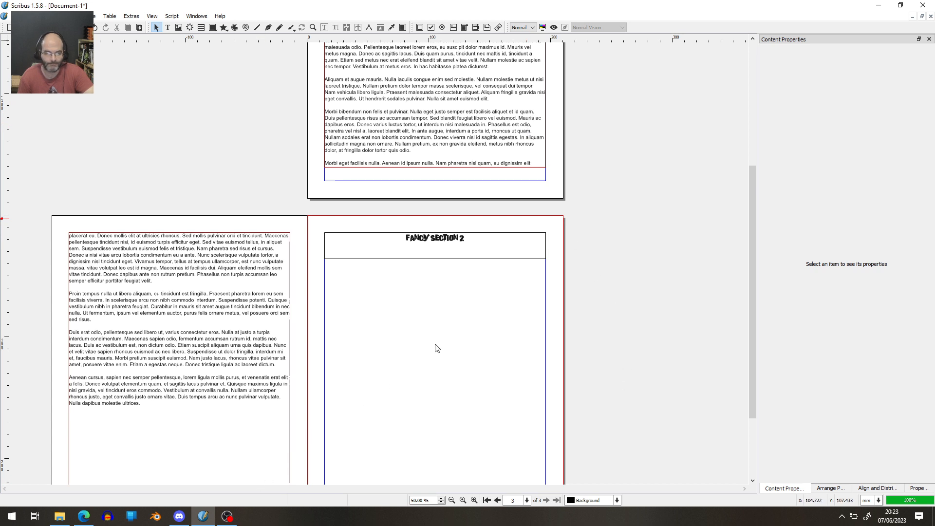
scroll(416, 399, up, 1)
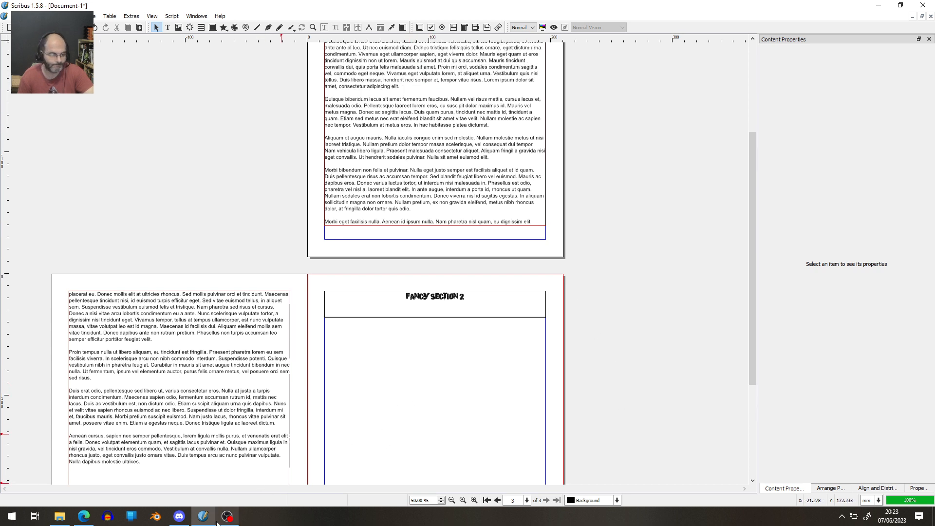
click(187, 523)
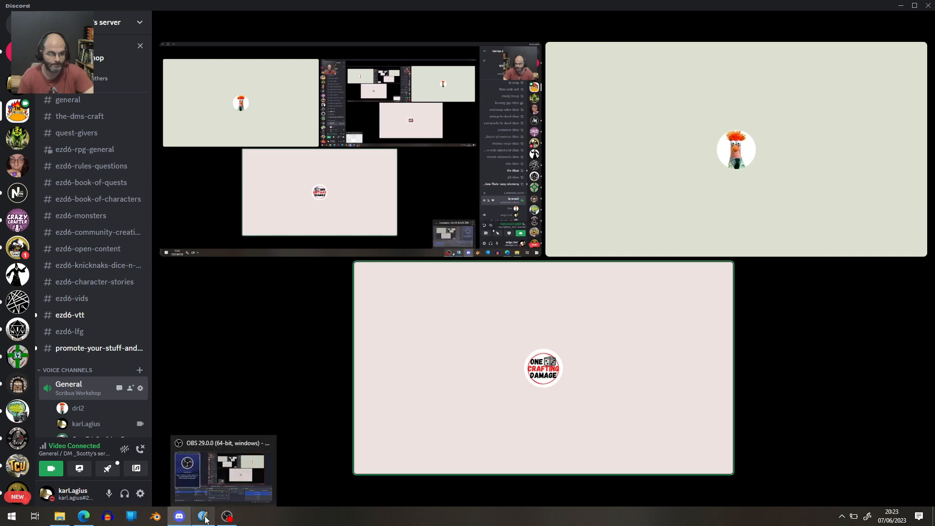
click(204, 519)
scroll(205, 256, up, 3)
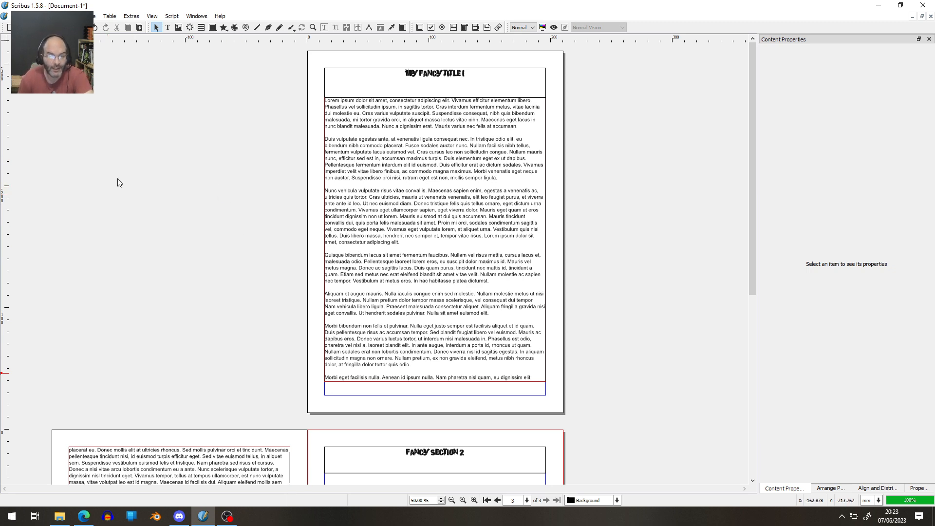
scroll(217, 316, down, 5)
scroll(215, 293, up, 2)
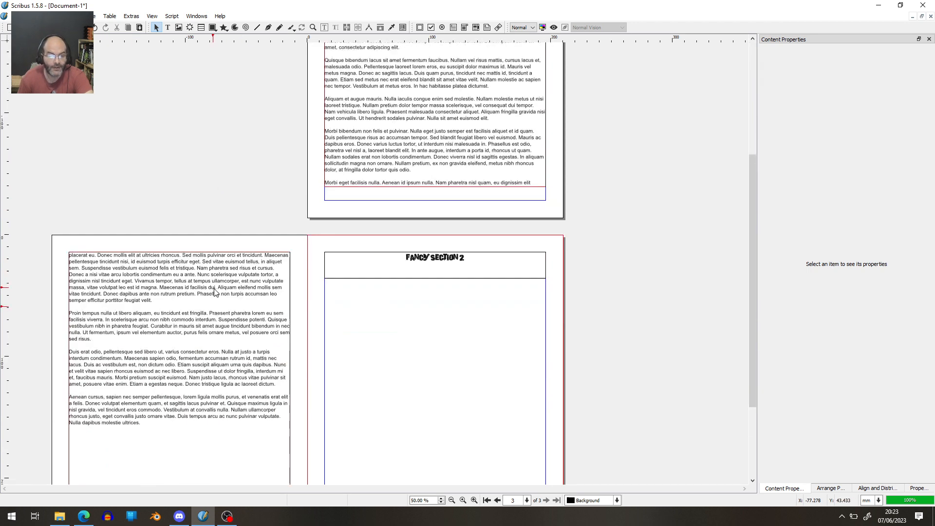
scroll(217, 292, up, 1)
scroll(571, 340, up, 2)
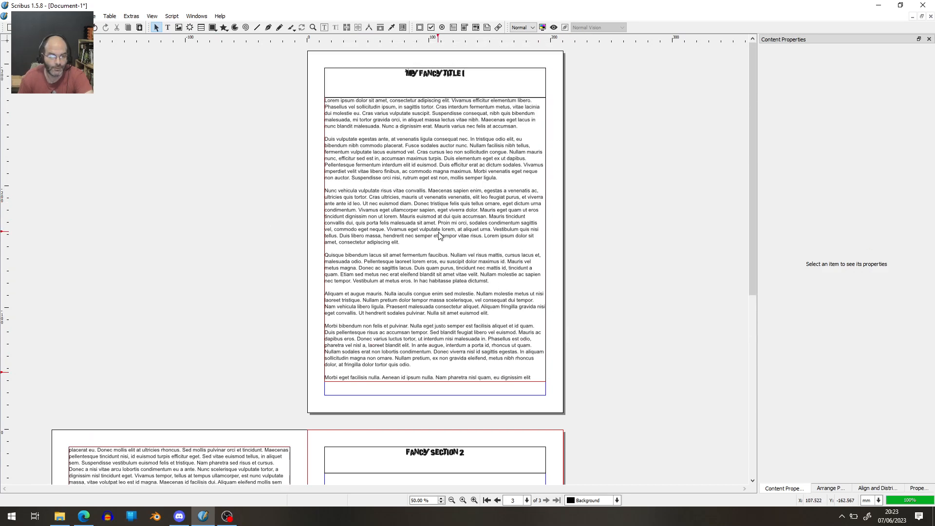
Step: Set the page 1 body text frame to 2 columns
scroll(307, 395, down, 3)
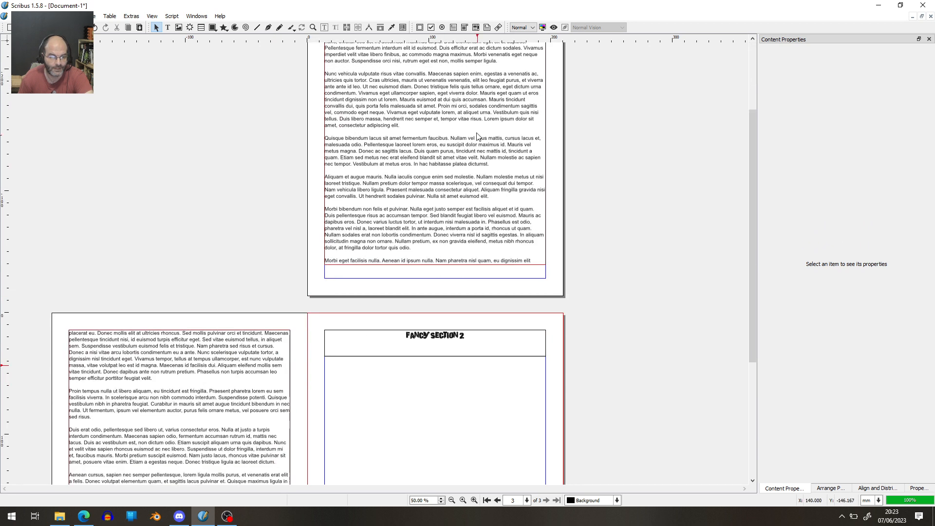
click(466, 182)
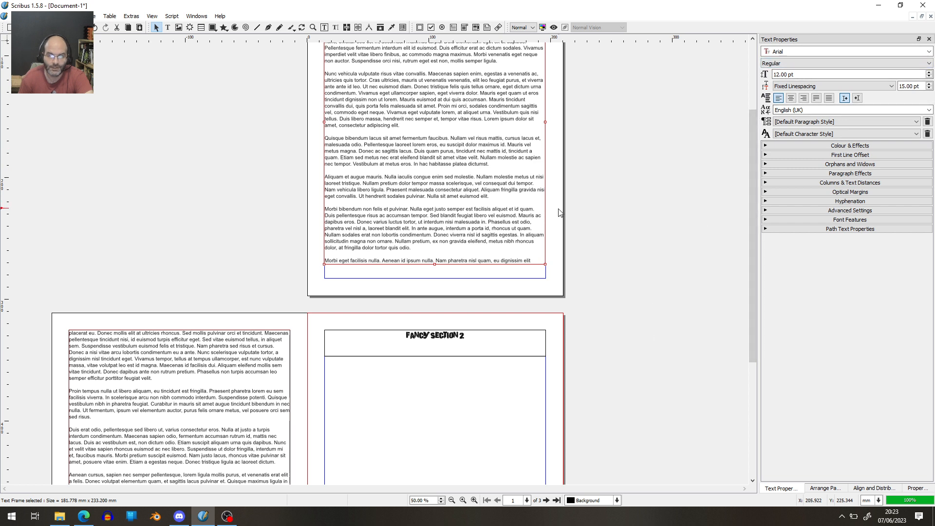
right_click(516, 204)
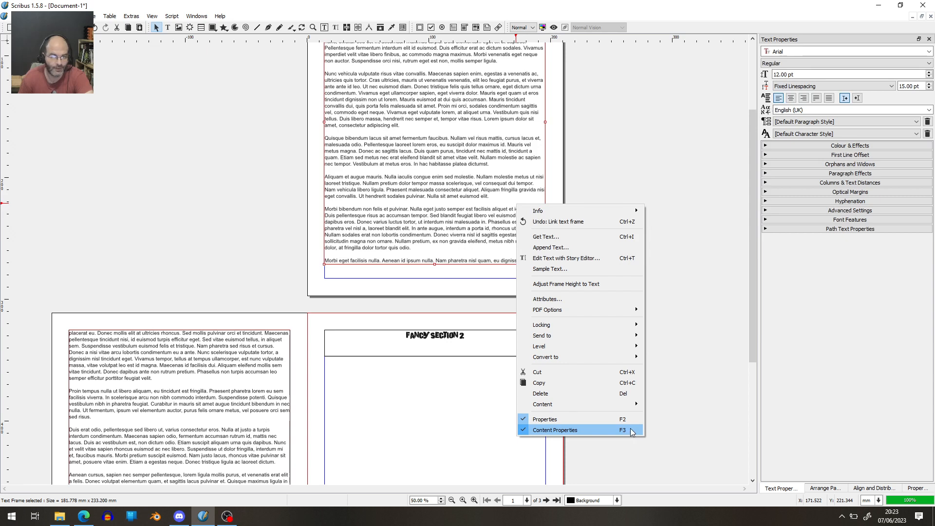
click(765, 183)
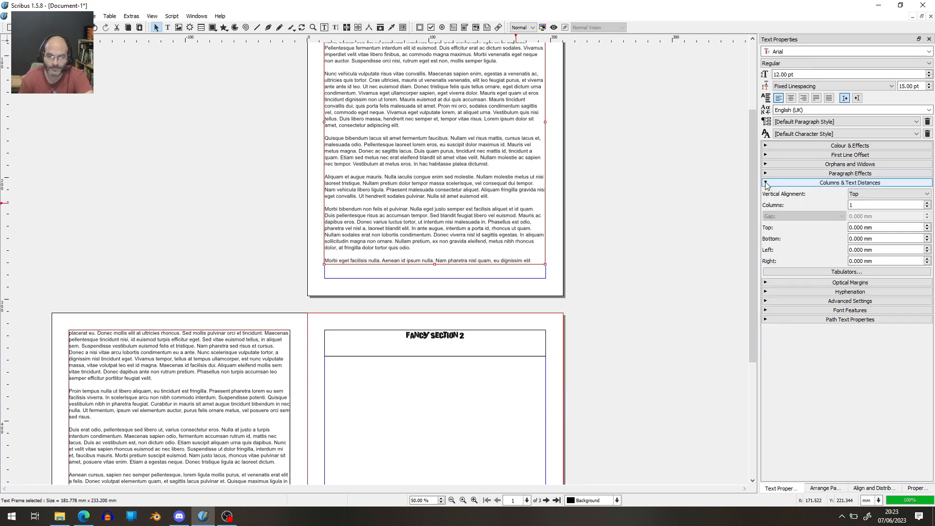
click(928, 203)
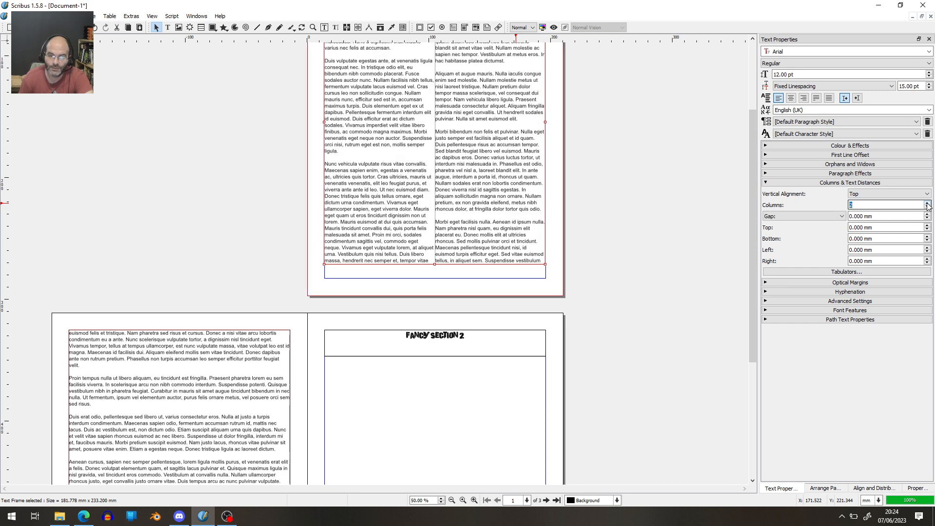
Step: Set the column gap of the page 1 body text frame to 6 mm and deselect the frame
click(927, 215)
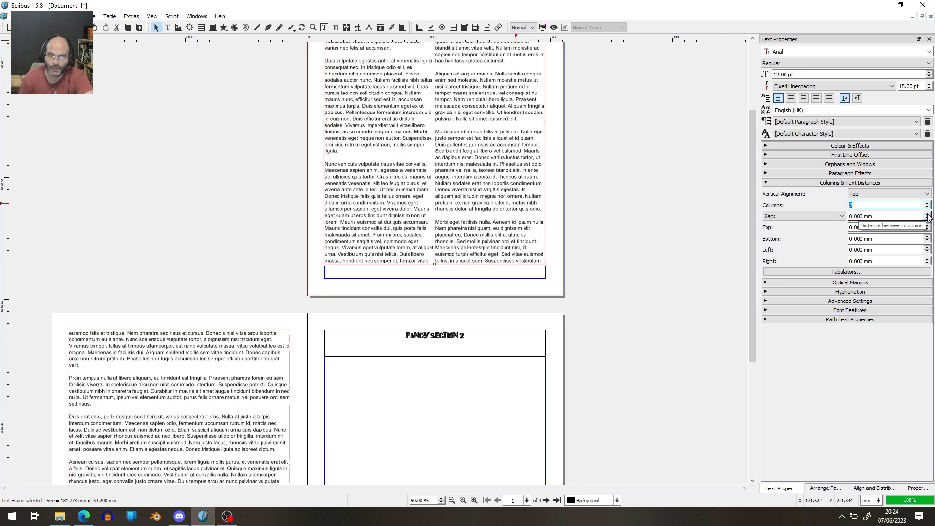
click(928, 214)
click(927, 215)
click(928, 214)
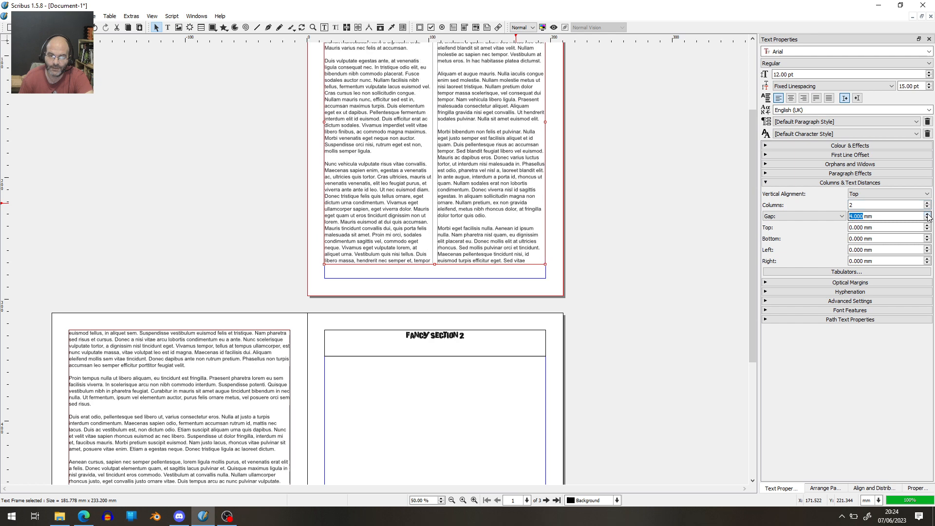
click(928, 215)
click(927, 214)
click(602, 162)
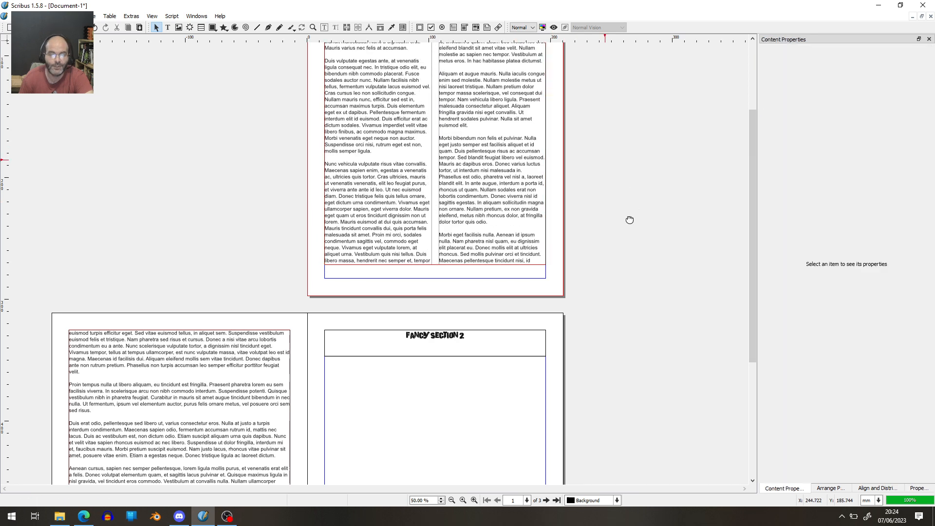
Step: Set the linked body text frame on page 2 to 2 columns
scroll(629, 220, up, 4)
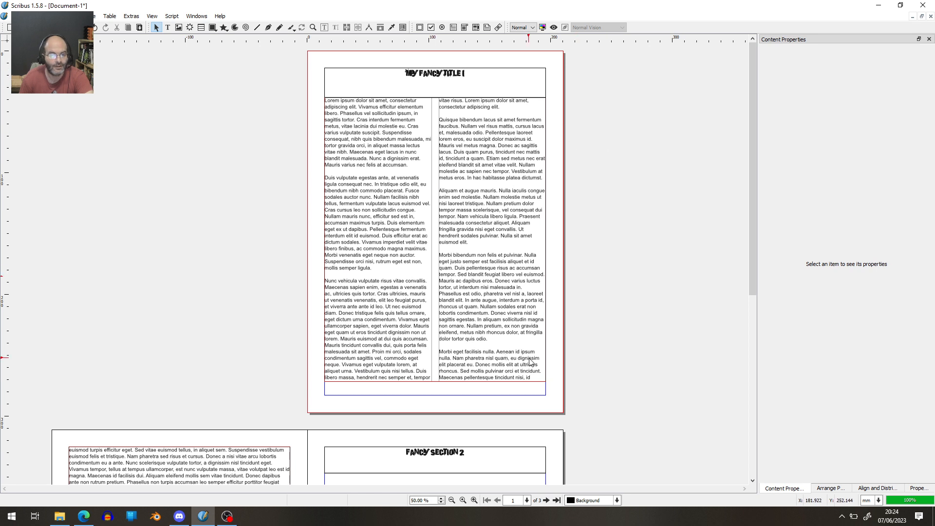
scroll(323, 346, down, 5)
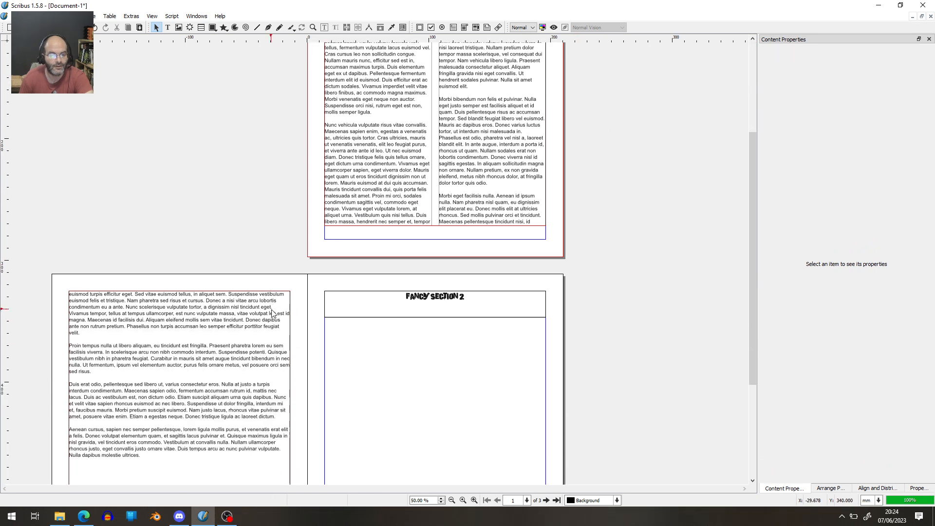
click(215, 249)
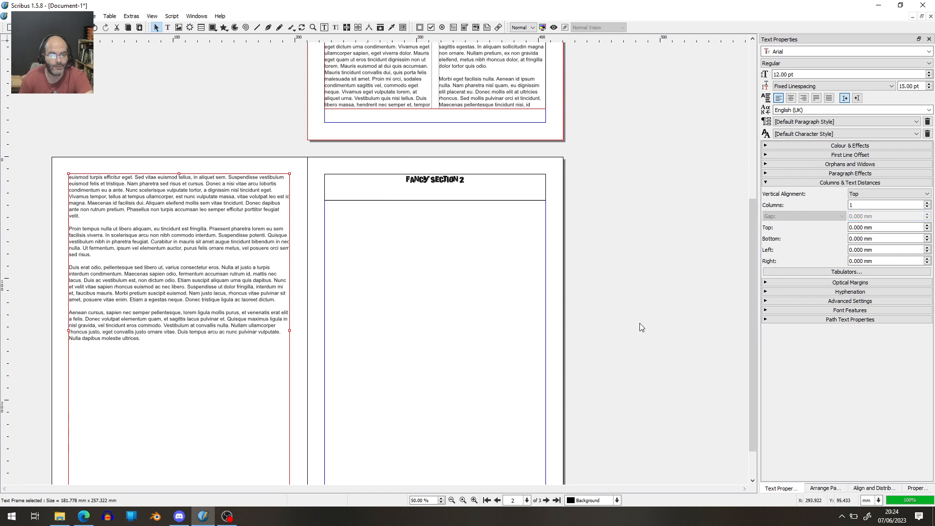
click(927, 203)
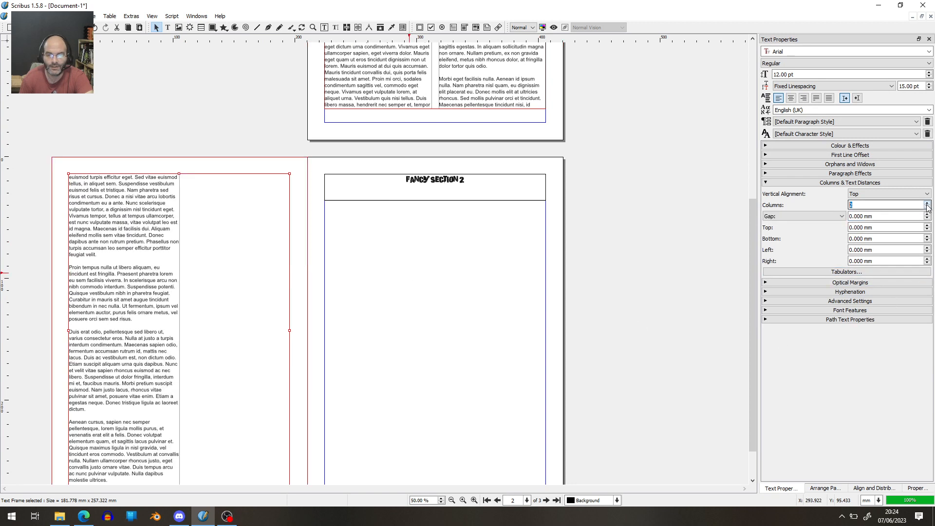
Step: Check the column gap of the page 1 frame and set the page 2 frame's gap to 6 mm to match
click(467, 85)
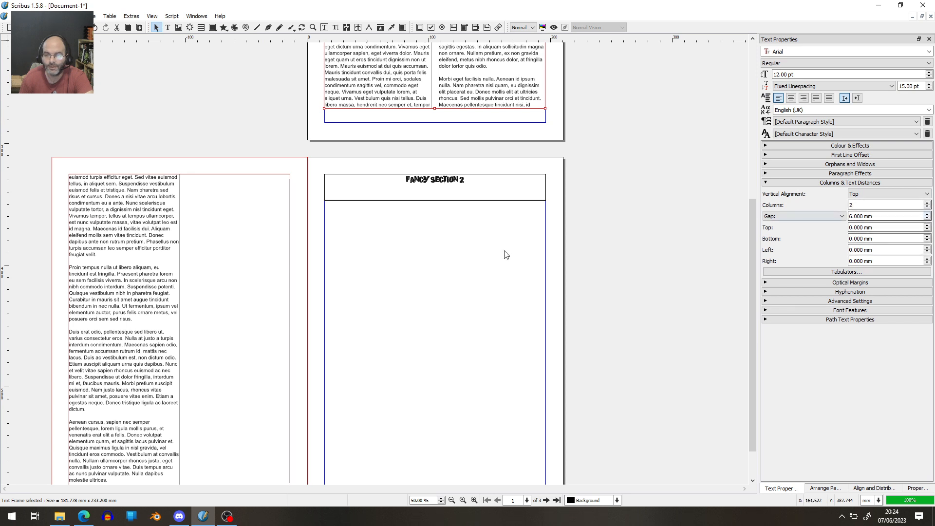
click(161, 314)
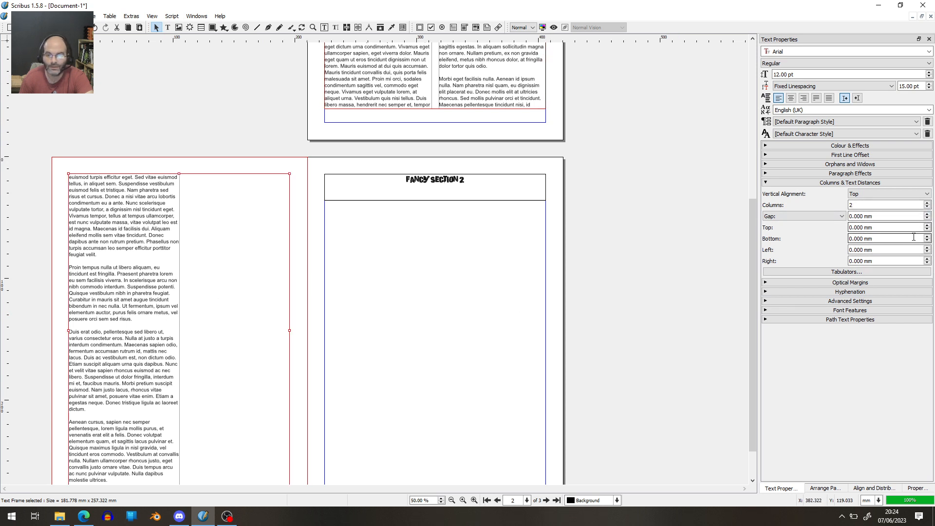
click(927, 214)
click(928, 214)
click(927, 214)
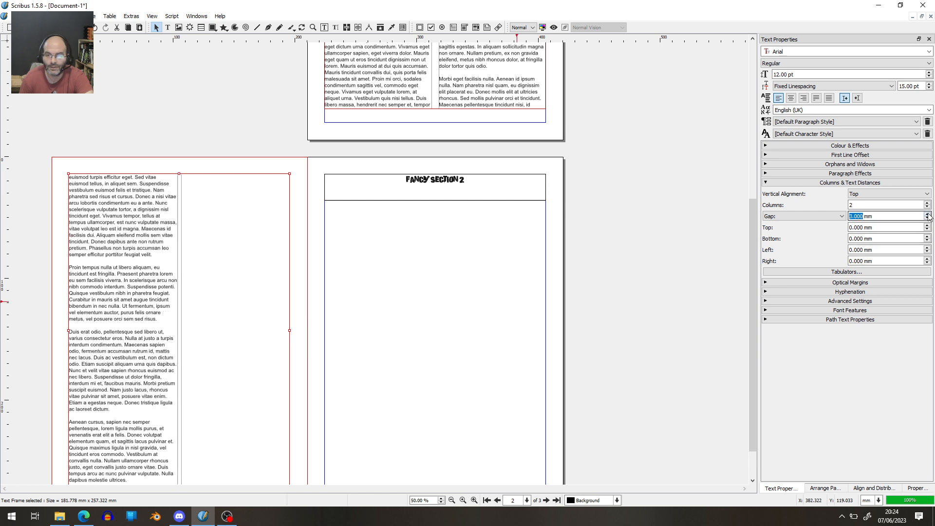
click(928, 214)
click(927, 214)
click(928, 214)
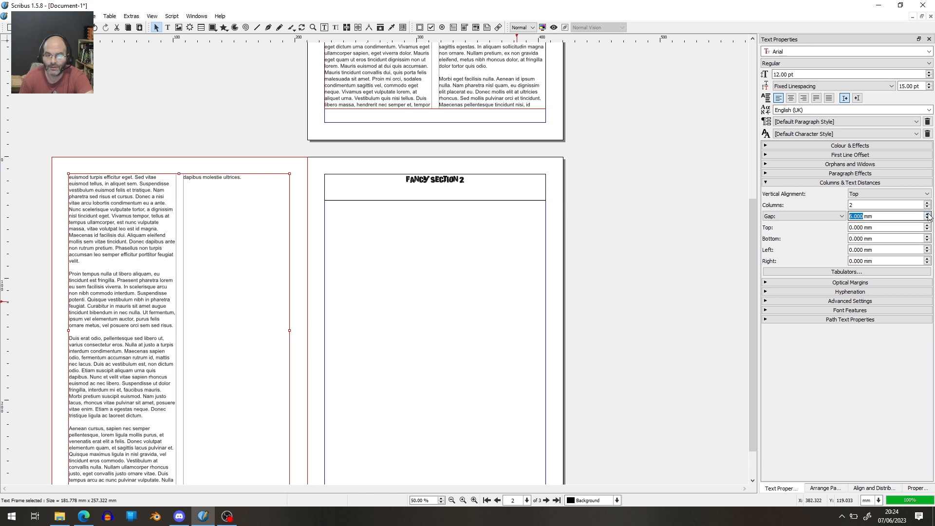
Step: Shorten the page 2 body text frame to about 133 mm high and move the "Fancy Section 2" frame from page 3 to beneath it
scroll(590, 302, down, 1)
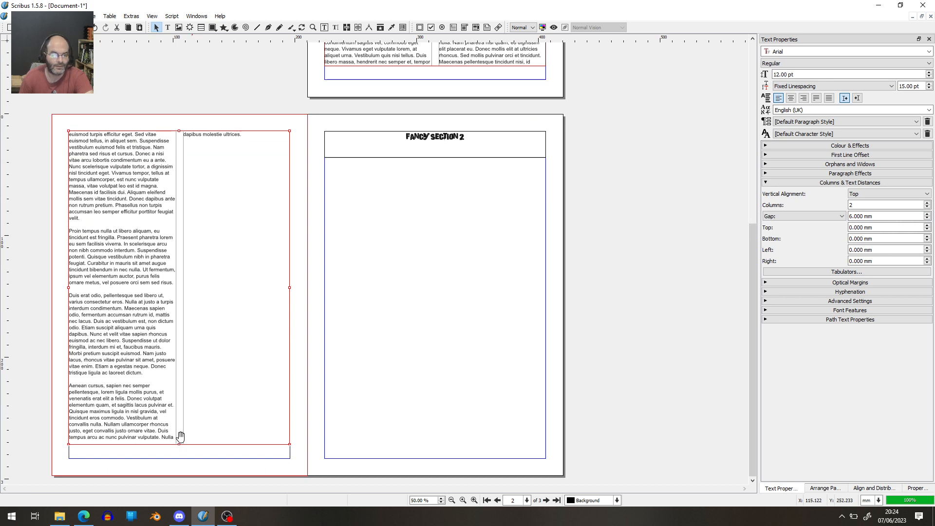
drag(180, 443, 179, 294)
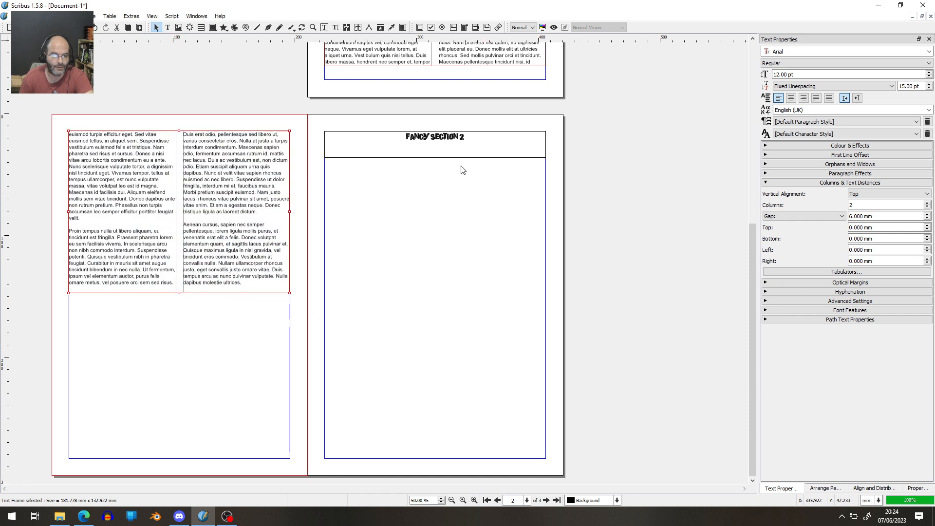
drag(470, 154, 218, 326)
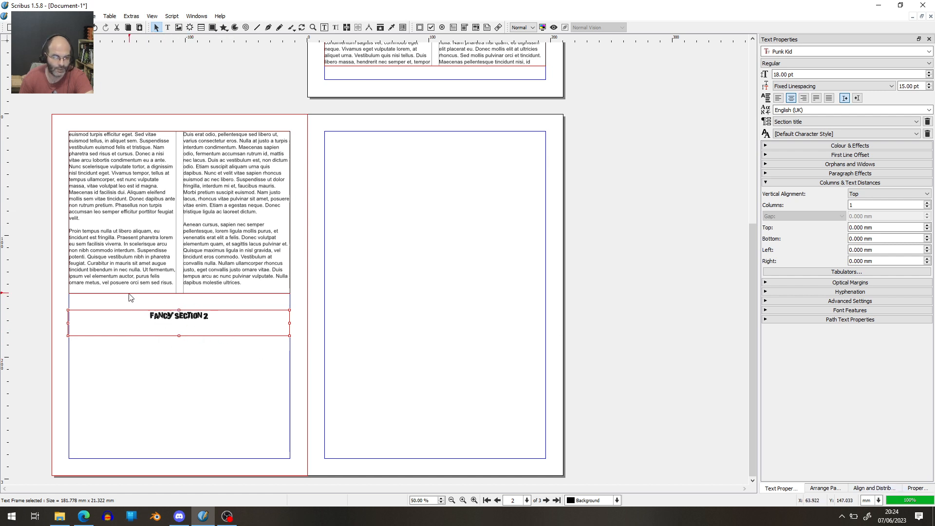
Step: Align the left side of the "Fancy Section 2" frame to the page margin, with sides aligned by Move
click(874, 488)
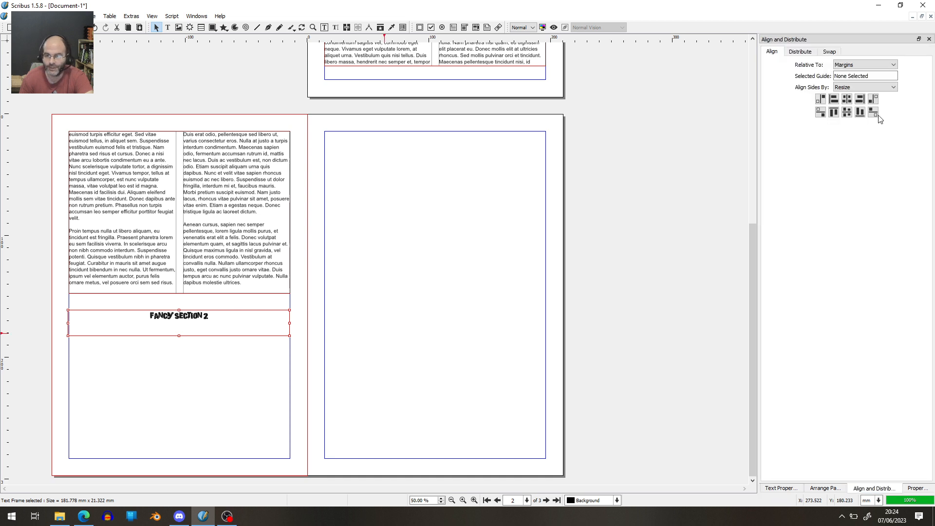
click(854, 86)
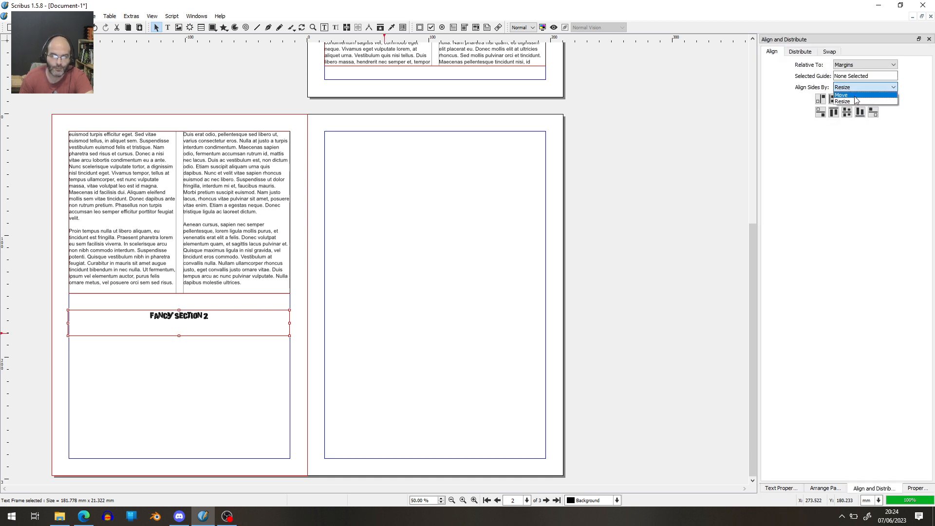
click(854, 95)
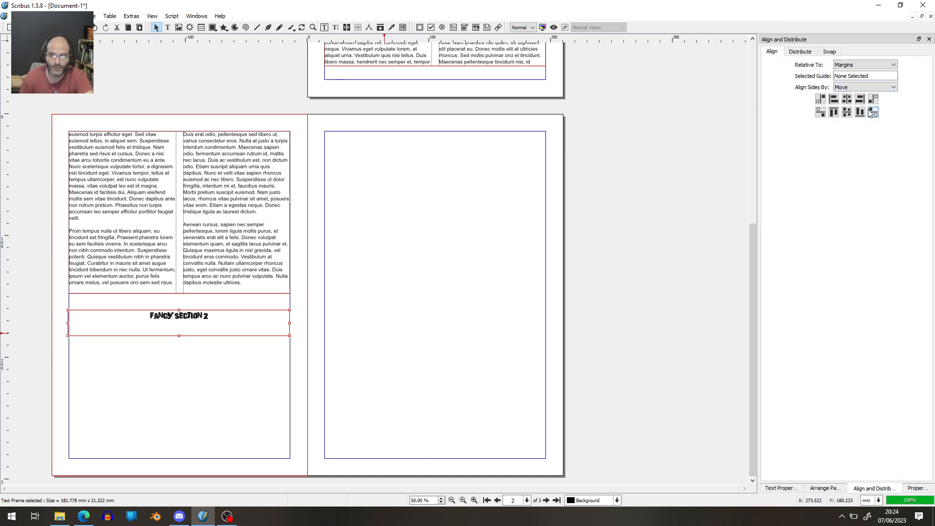
click(836, 101)
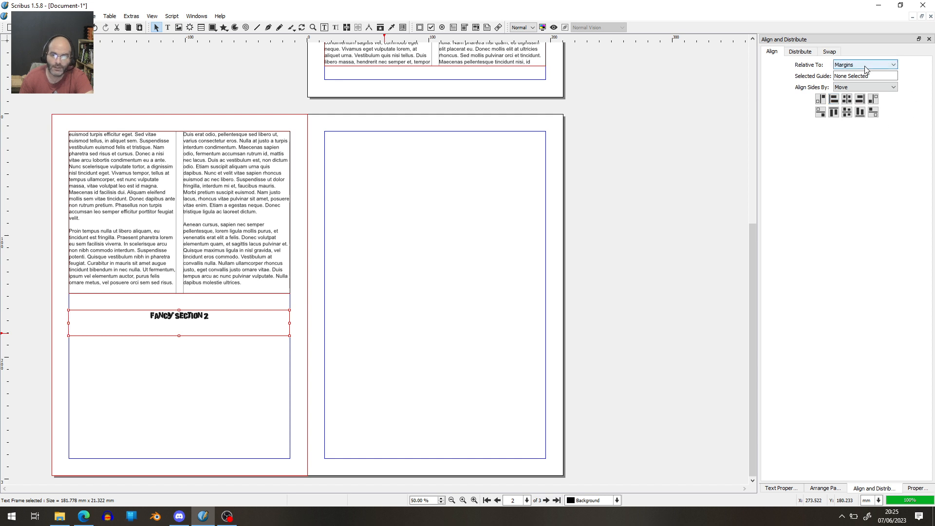
Step: Align the top of the "Fancy Section 2" frame to the bottom of the page 2 body text frame, relative to Last Selected, and deselect both
shift+click(241, 191)
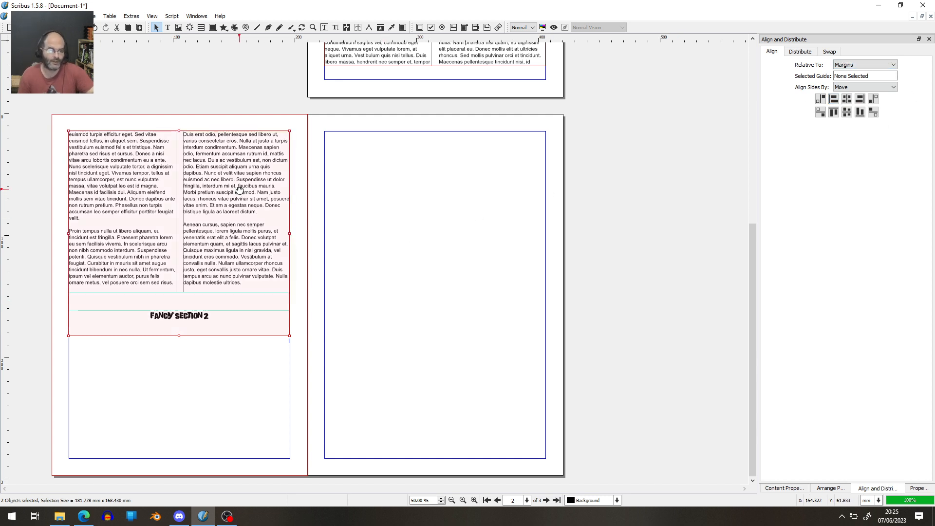
click(864, 65)
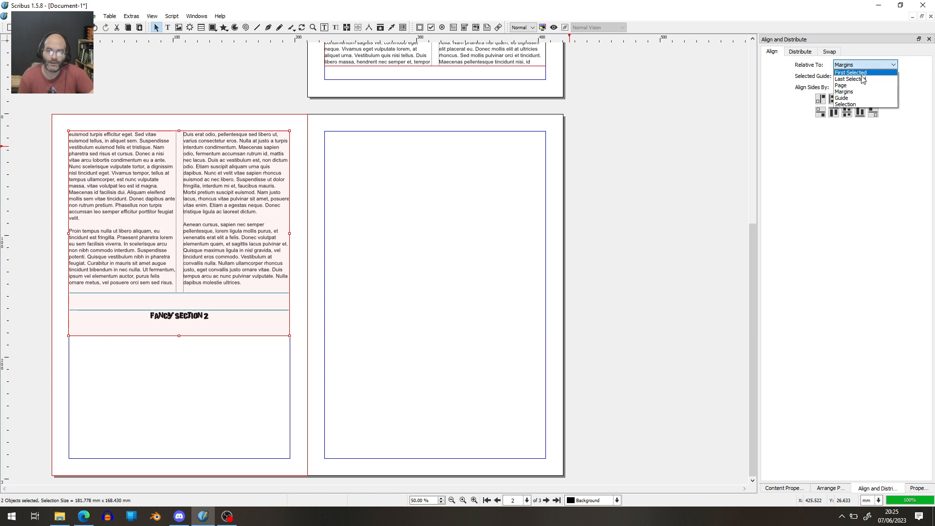
click(856, 75)
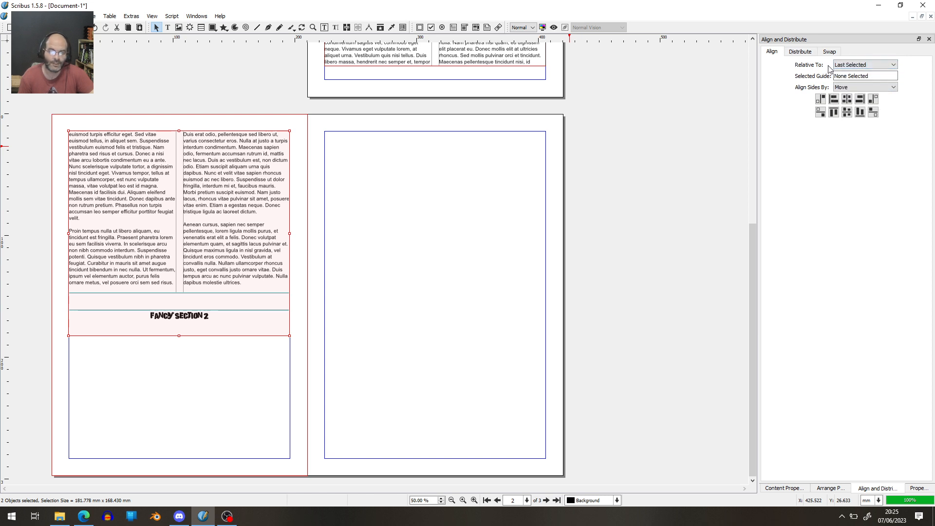
click(873, 113)
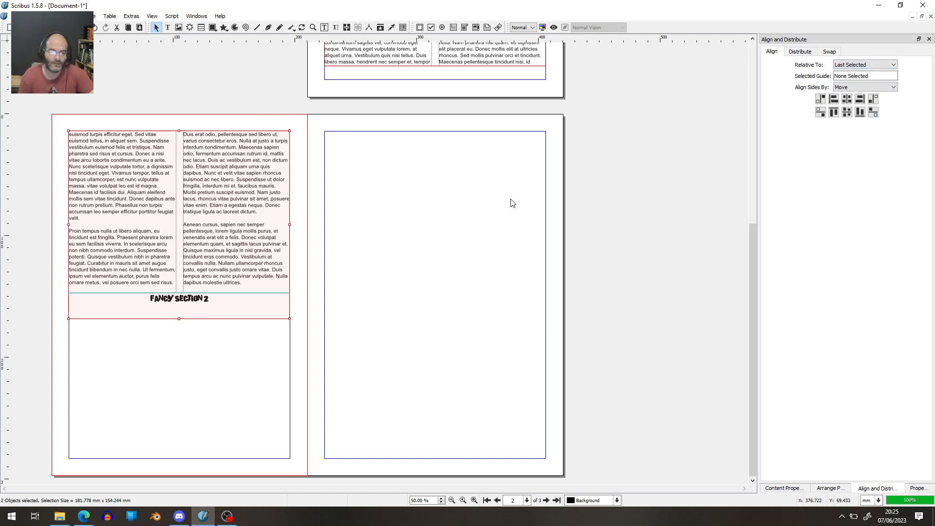
click(228, 360)
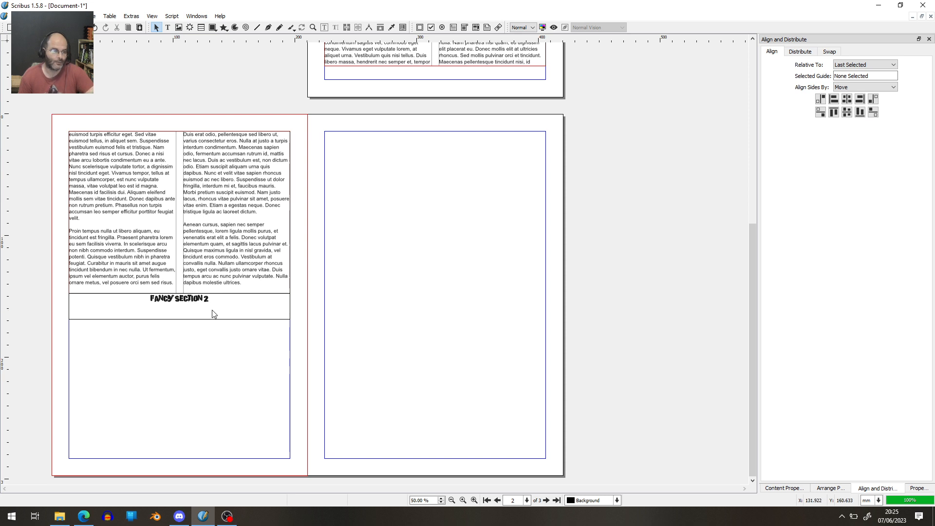
Step: Draw an image frame about 103 by 102 mm over the two text columns in the middle of page 1
scroll(314, 319, up, 3)
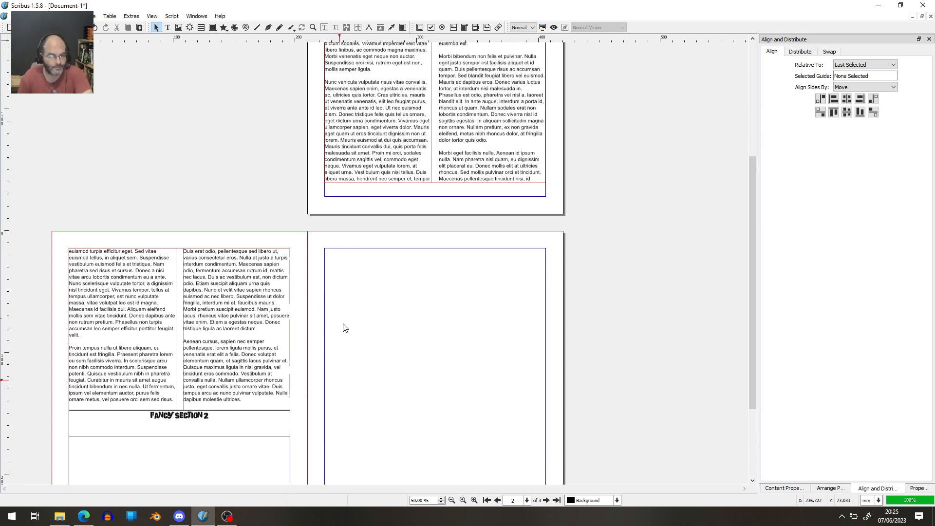
scroll(359, 345, up, 5)
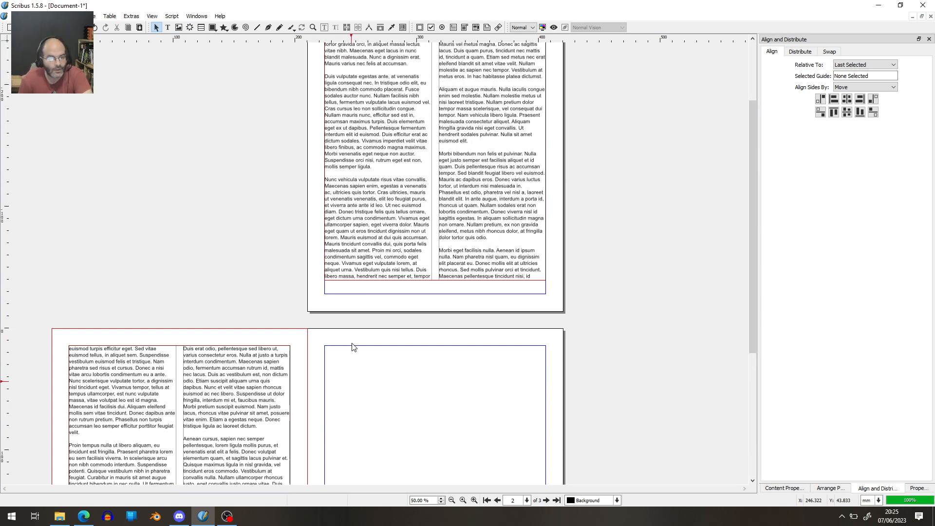
scroll(353, 347, down, 6)
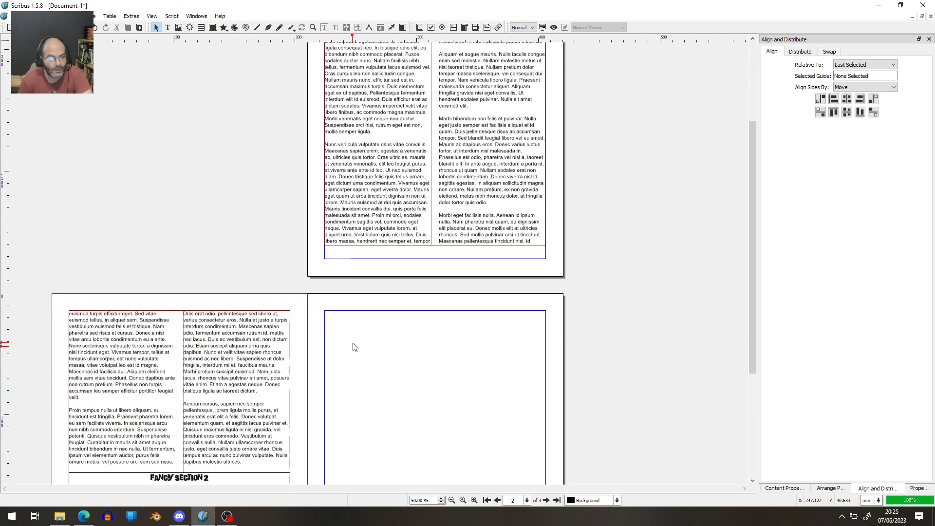
scroll(354, 347, down, 2)
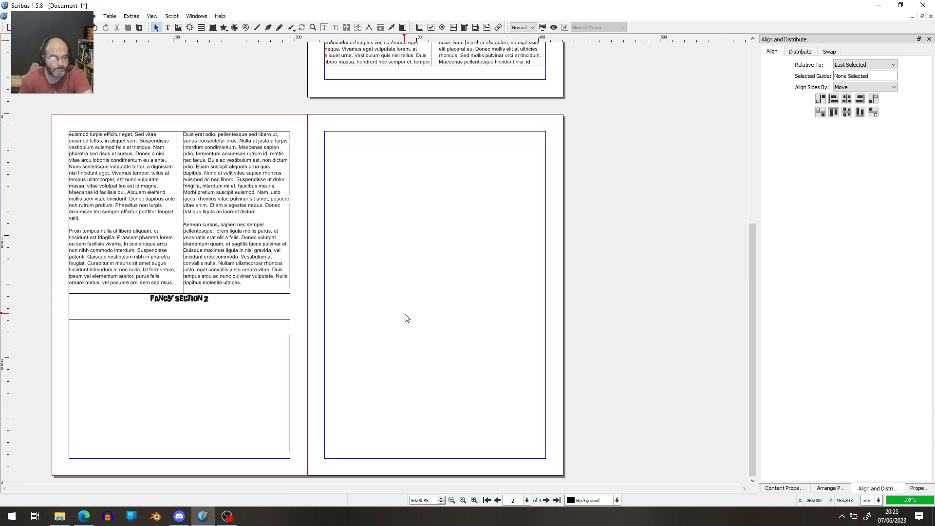
scroll(406, 318, up, 5)
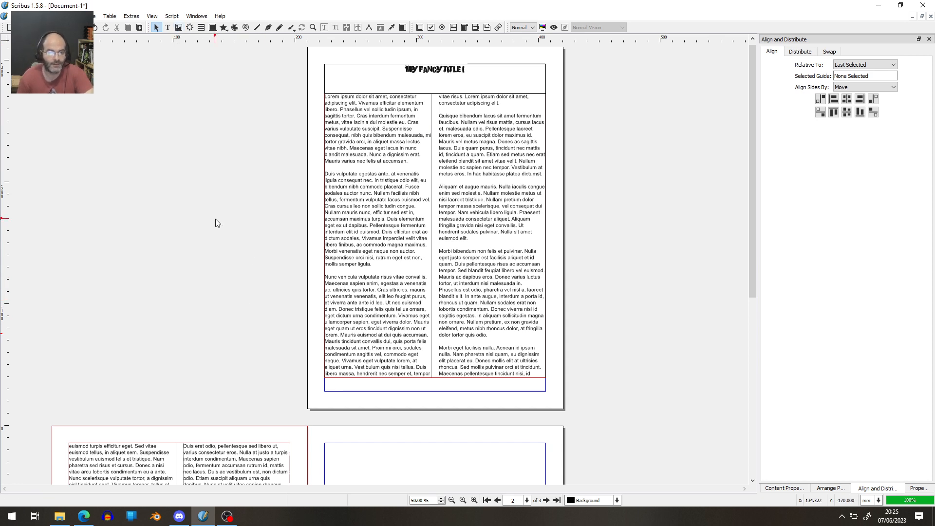
key(i)
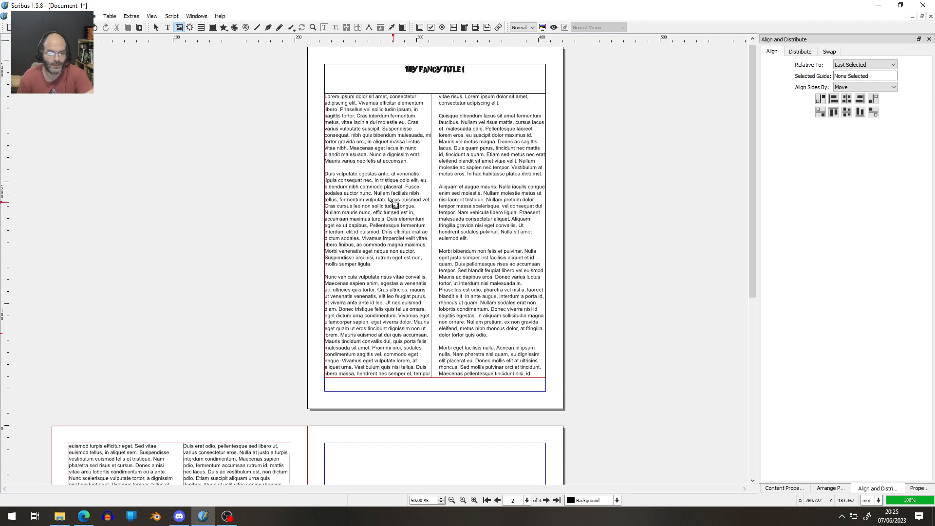
drag(382, 198, 508, 324)
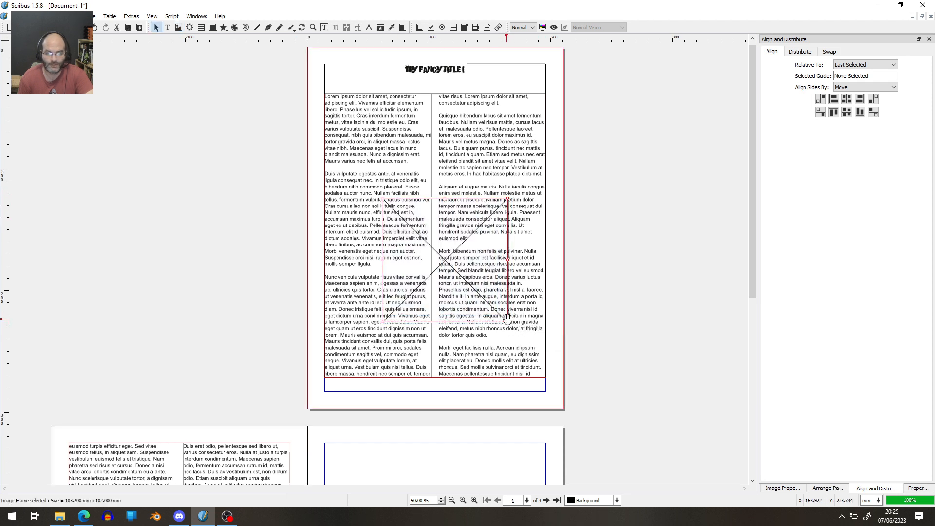
Step: Load the image 1620_Callot_Zwerg_mit_Violine_anagoria.png from the chapters folder into the new image frame
right_click(448, 258)
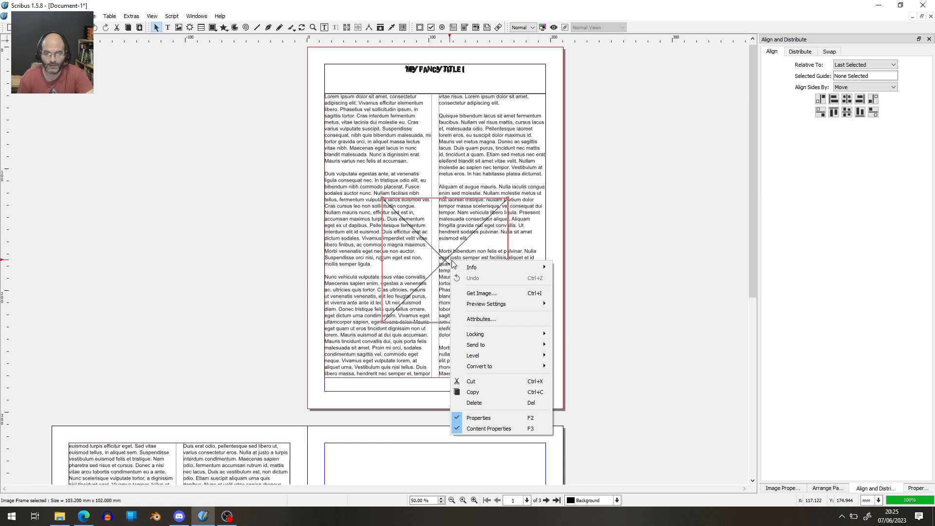
click(515, 295)
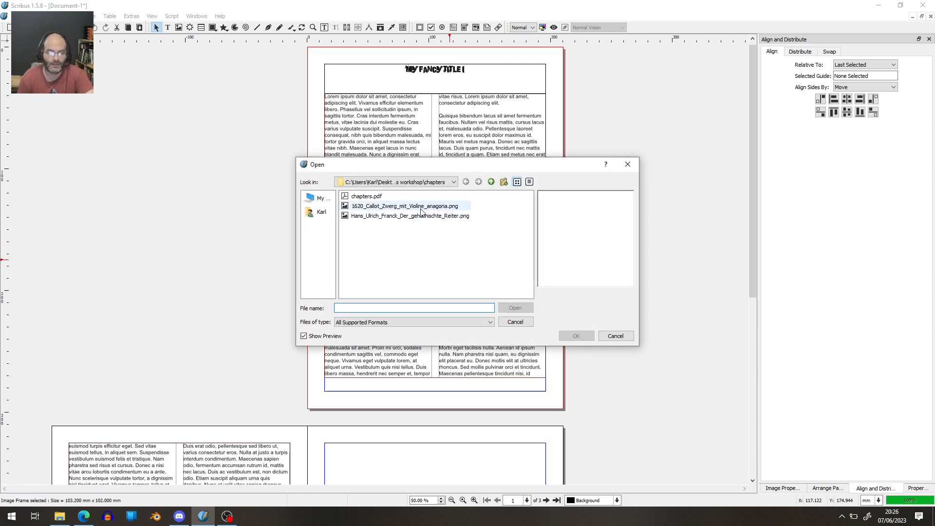
double_click(421, 211)
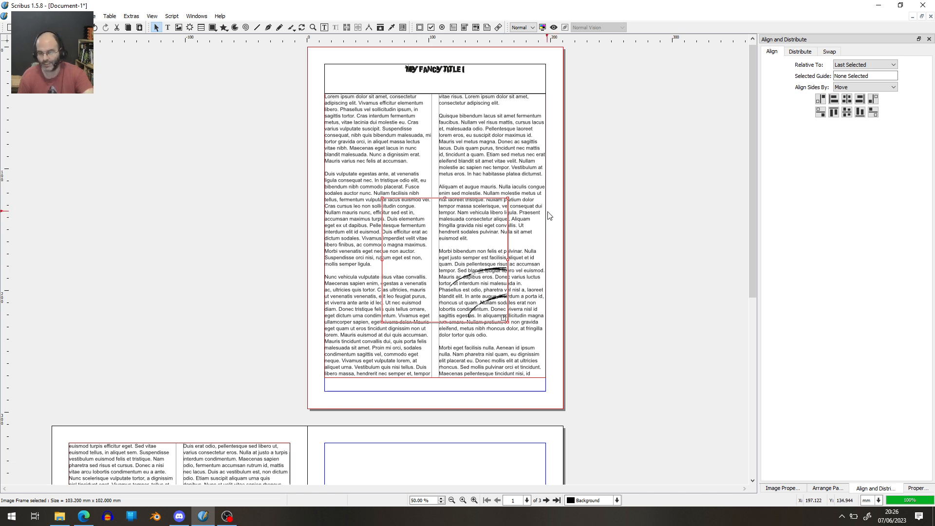
Step: Adjust the image to its frame and reduce the frame to about 100 by 83 mm
right_click(438, 254)
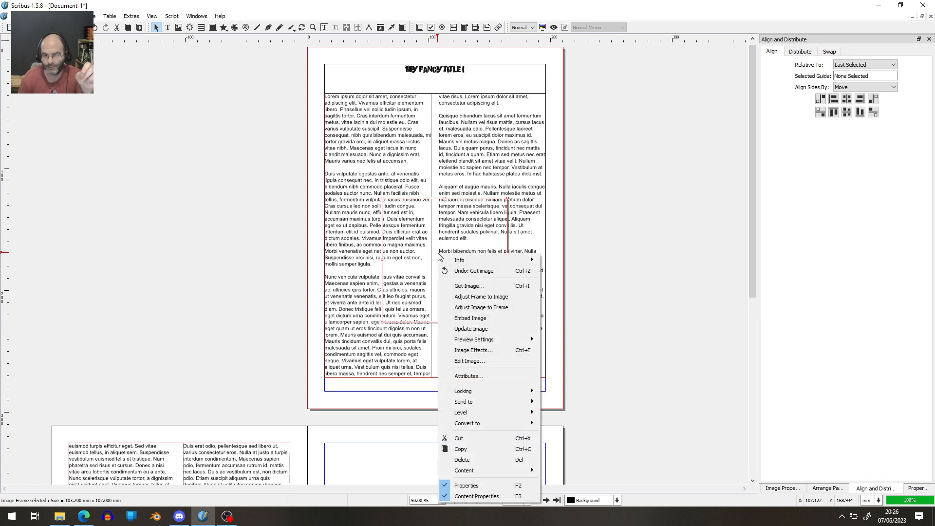
click(489, 312)
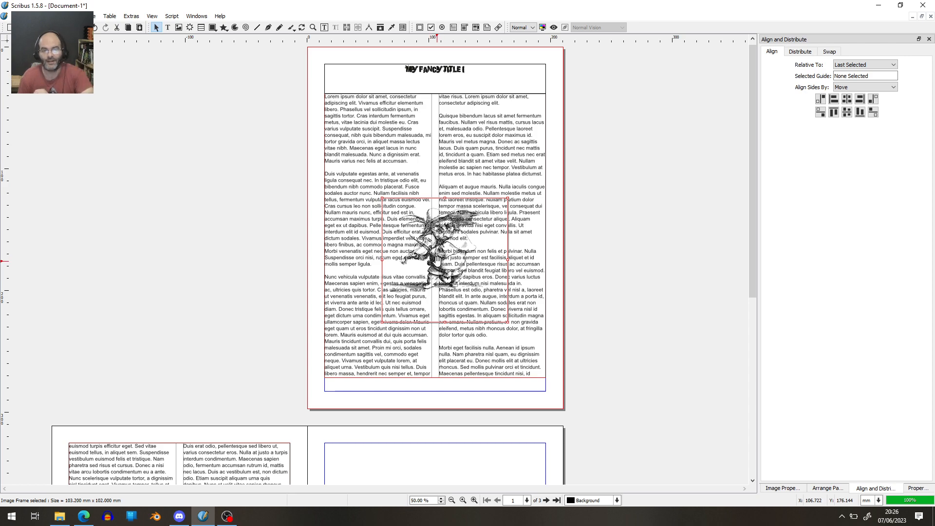
scroll(440, 264, up, 3)
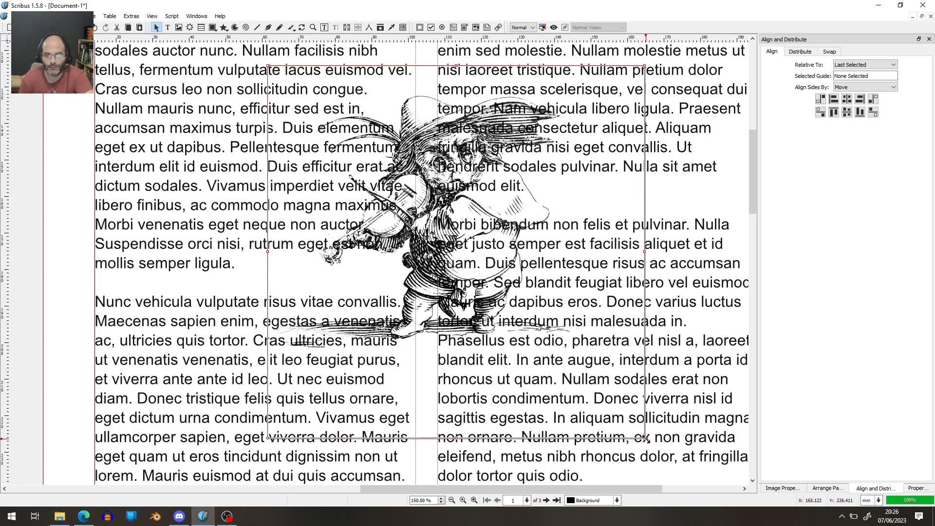
drag(644, 437, 632, 370)
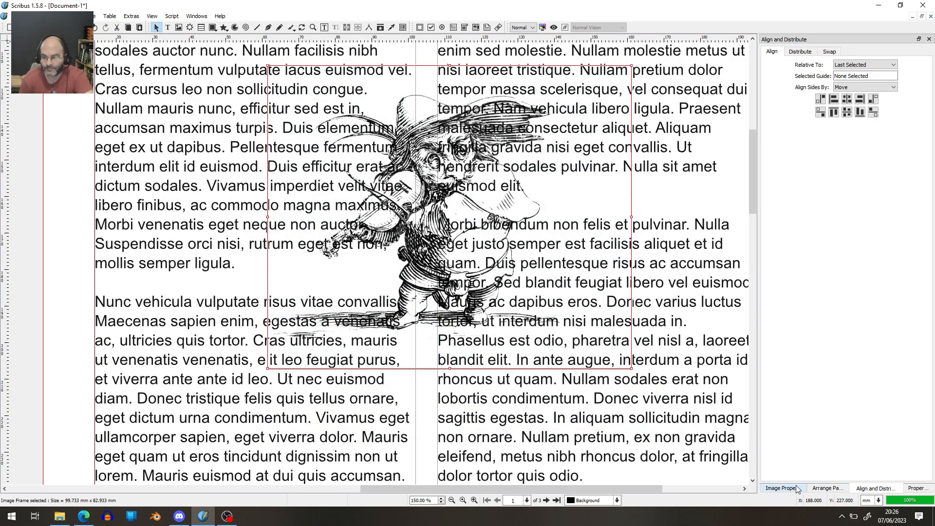
Step: Set the image frame's text flow so that the body text wraps around the frame shape
click(781, 488)
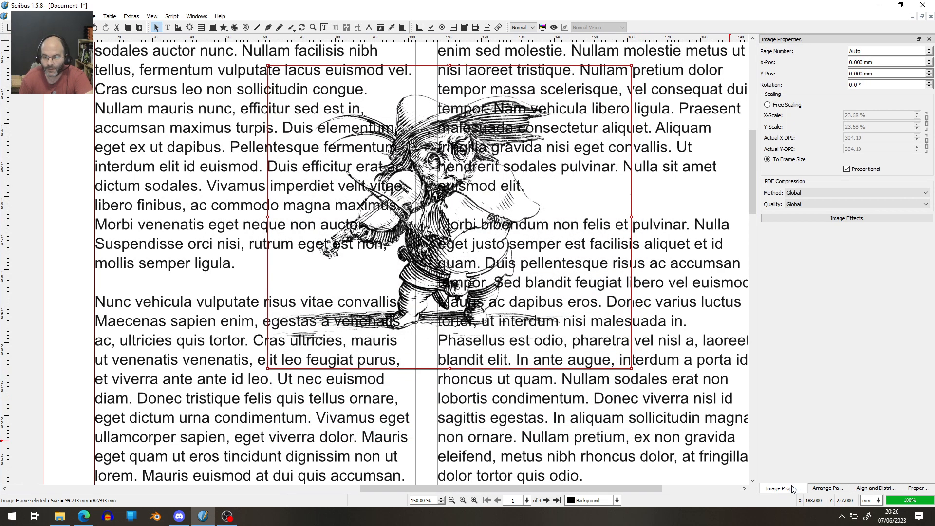
click(916, 488)
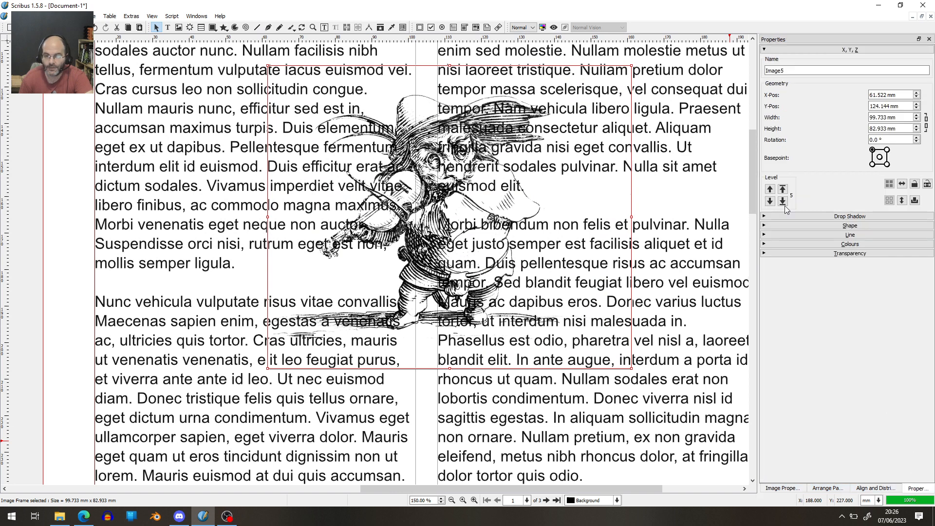
click(779, 225)
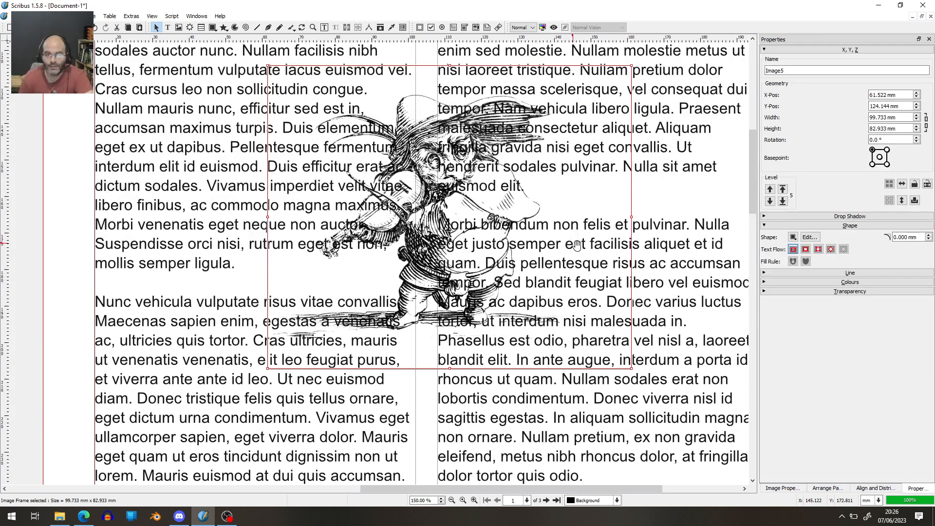
right_click(538, 265)
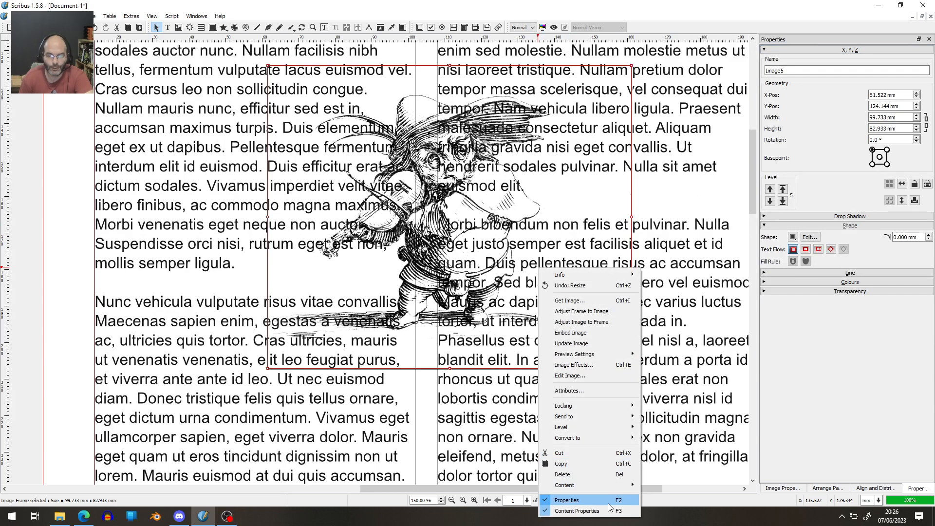
click(806, 378)
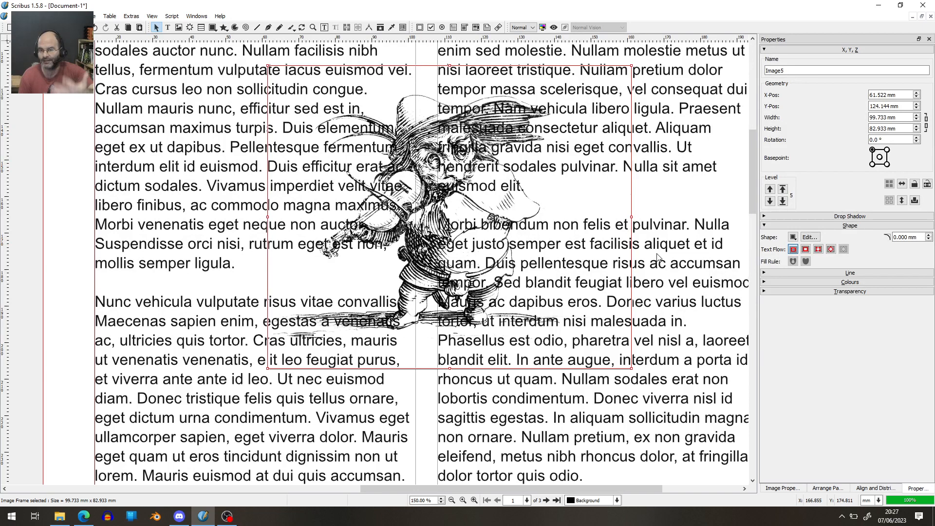
click(806, 250)
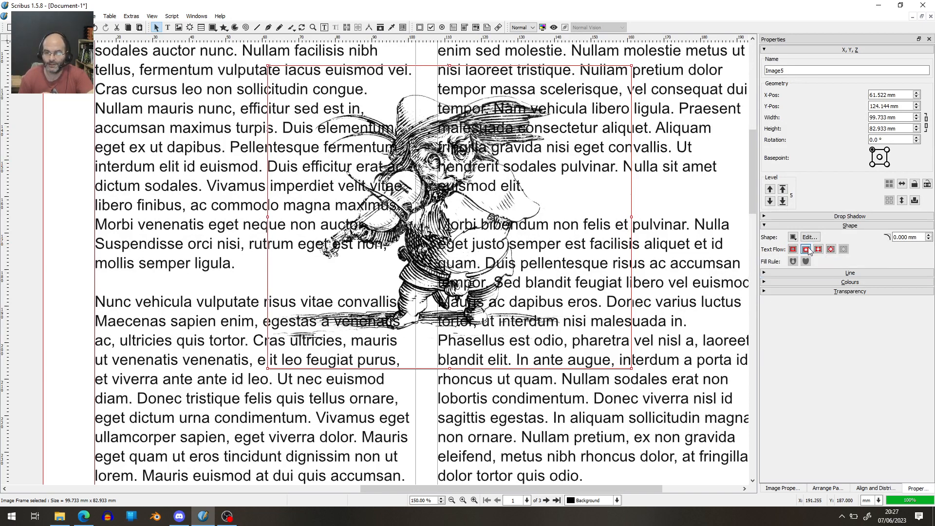
scroll(682, 313, up, 2)
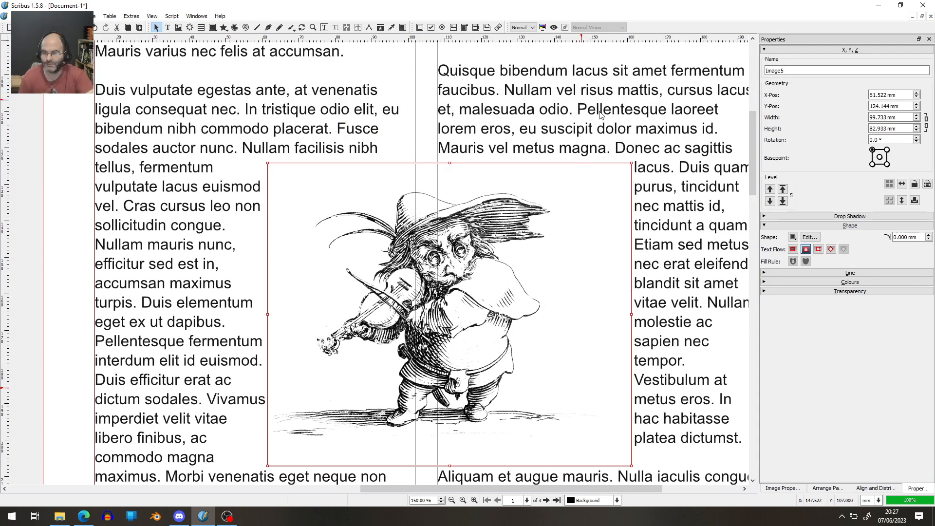
Step: Set the image frame's text flow to follow its contour line and open that contour line for node editing
click(830, 250)
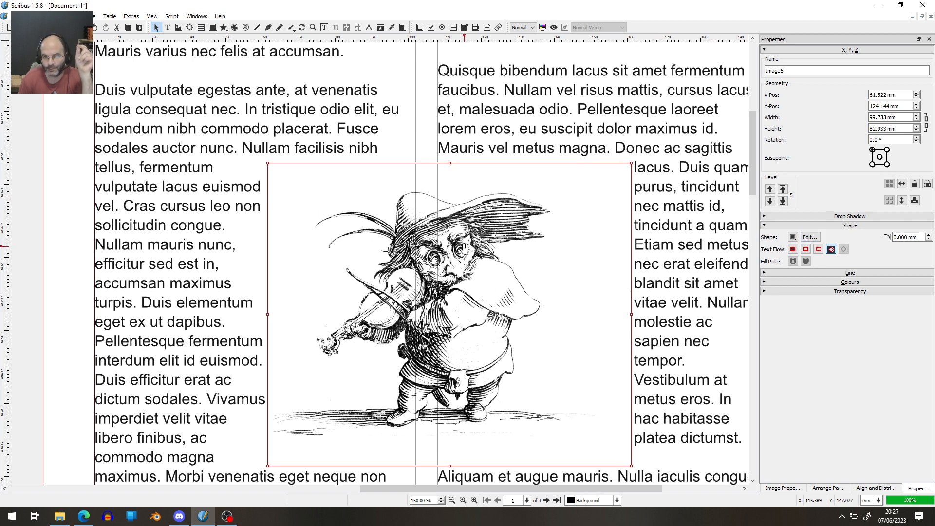
click(813, 239)
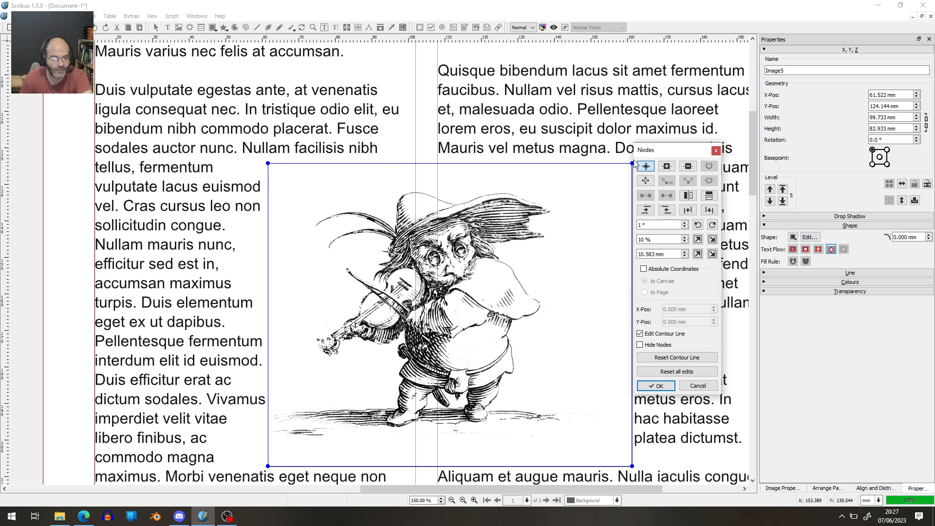
drag(652, 151, 688, 157)
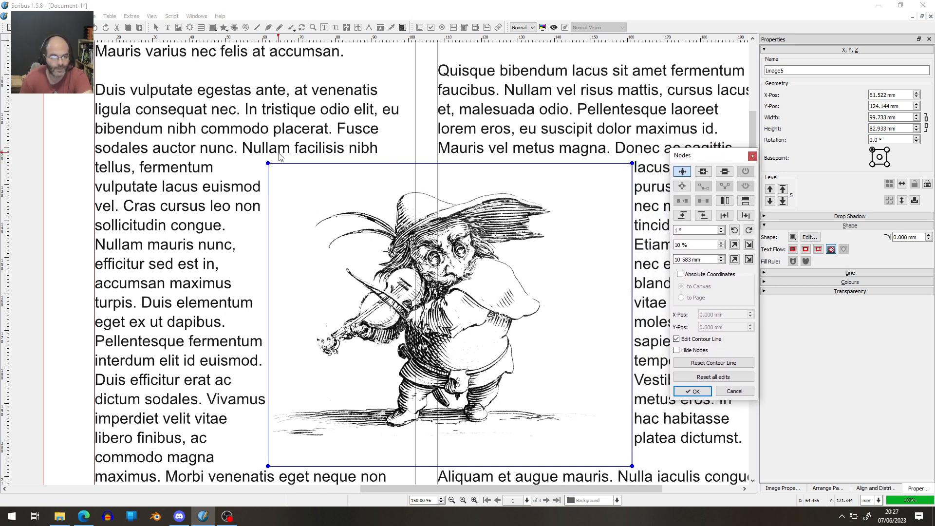
Step: Move the four corner nodes of the contour line inward so they enclose the dwarf drawing more tightly
drag(268, 164, 311, 186)
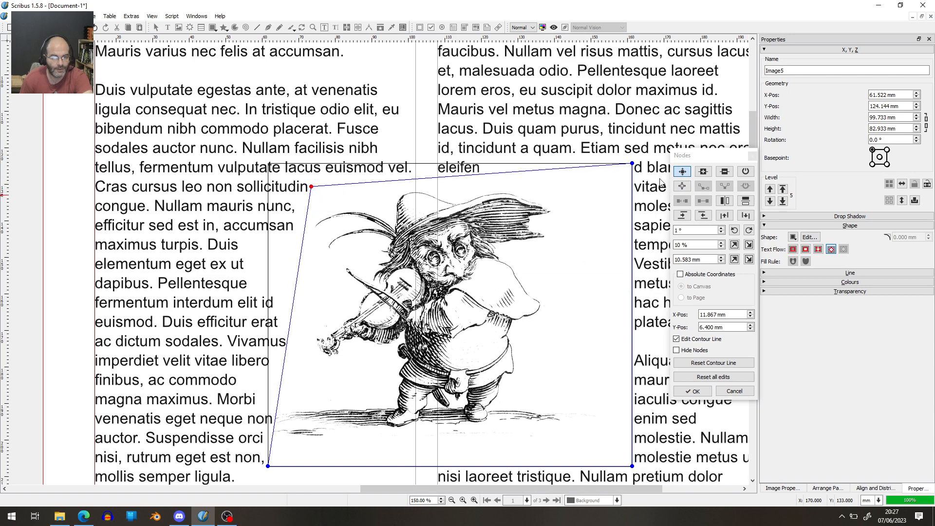
drag(633, 164, 558, 184)
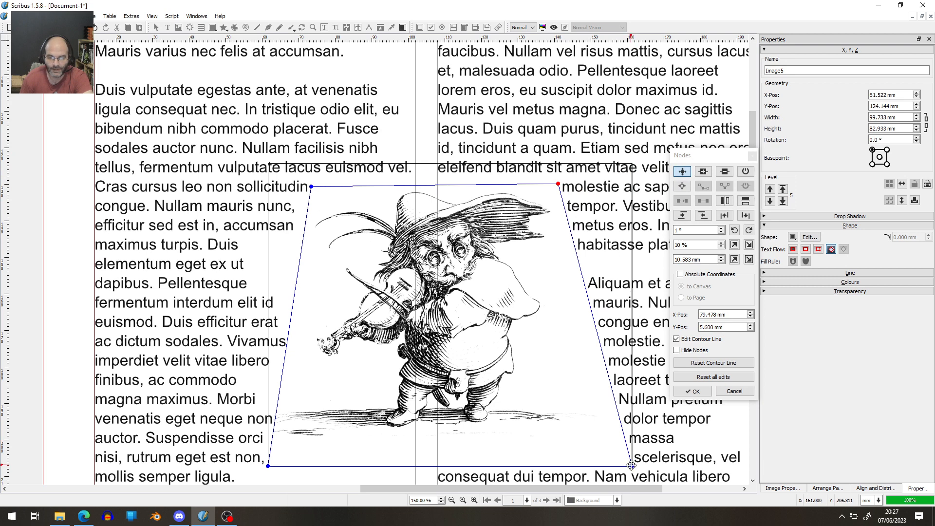
drag(631, 466, 580, 437)
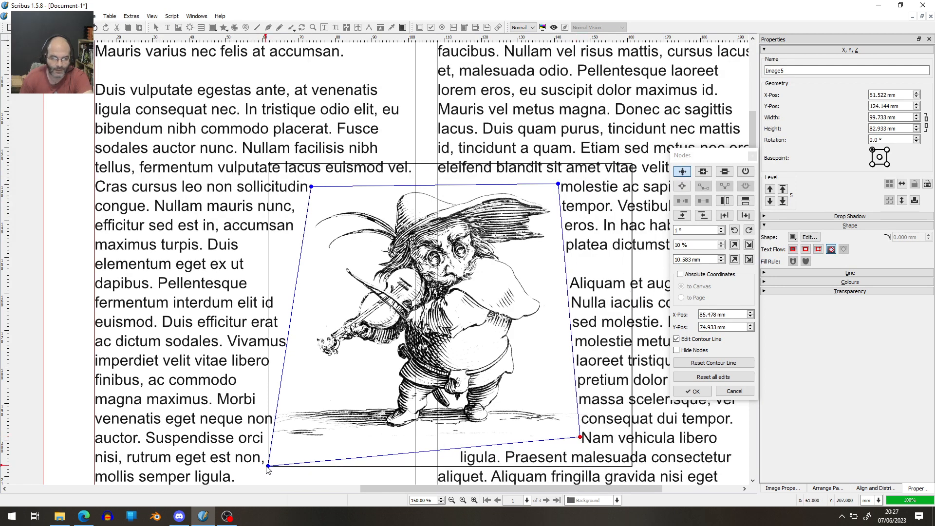
drag(268, 465, 268, 441)
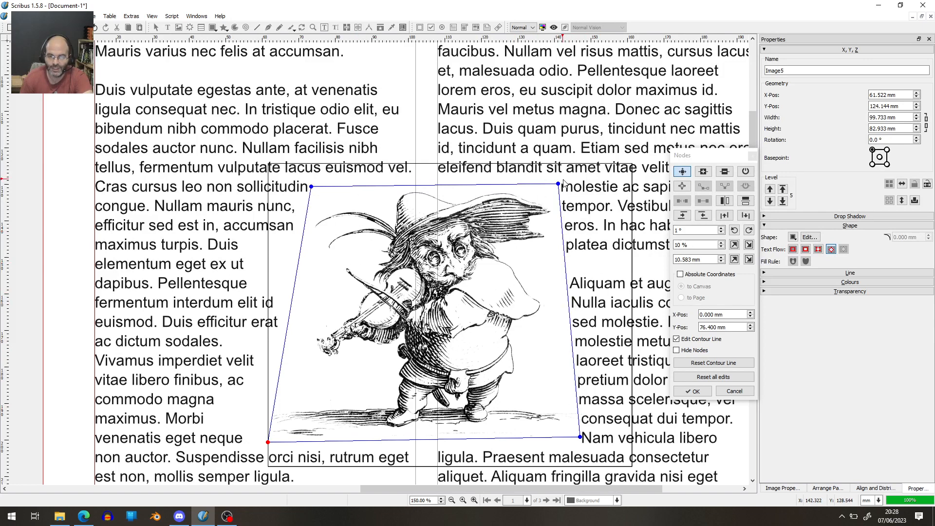
Step: Add two nodes to the contour's right edge and pull them in close to the dwarf's cloak and leg
click(707, 176)
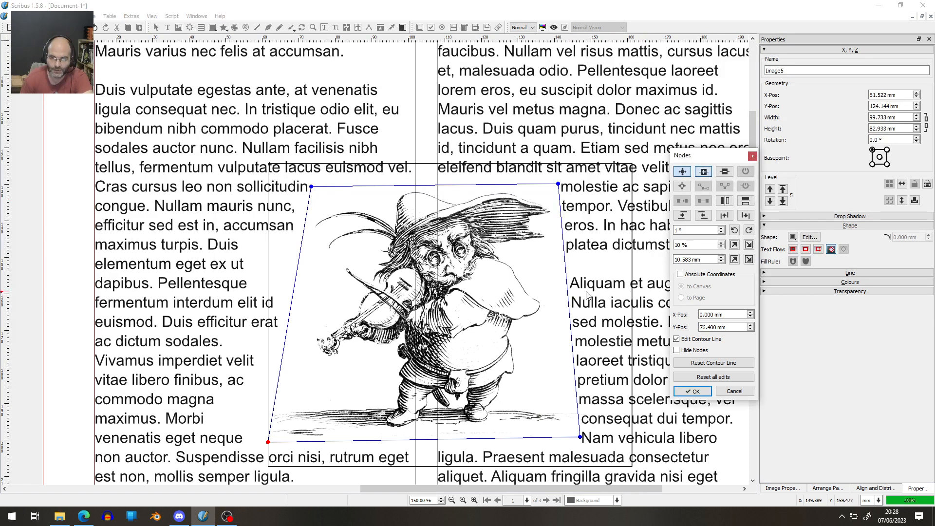
click(570, 318)
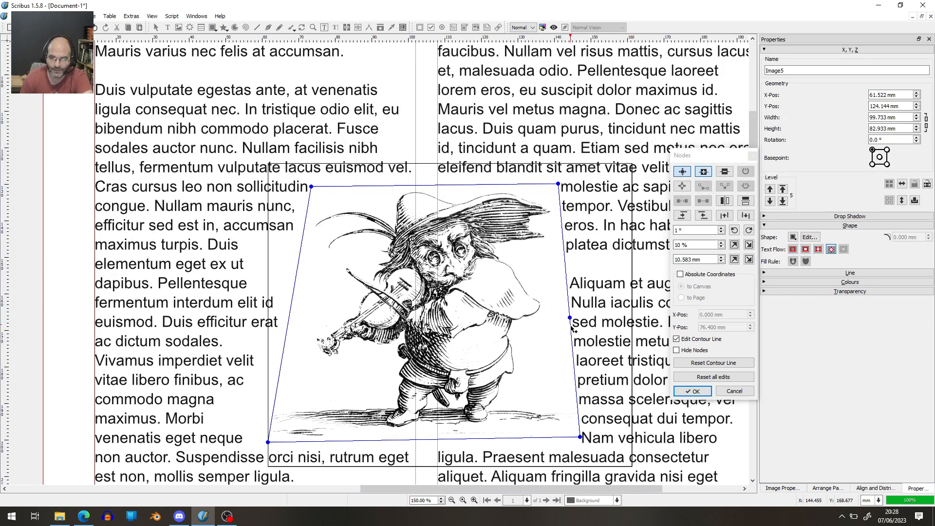
click(577, 405)
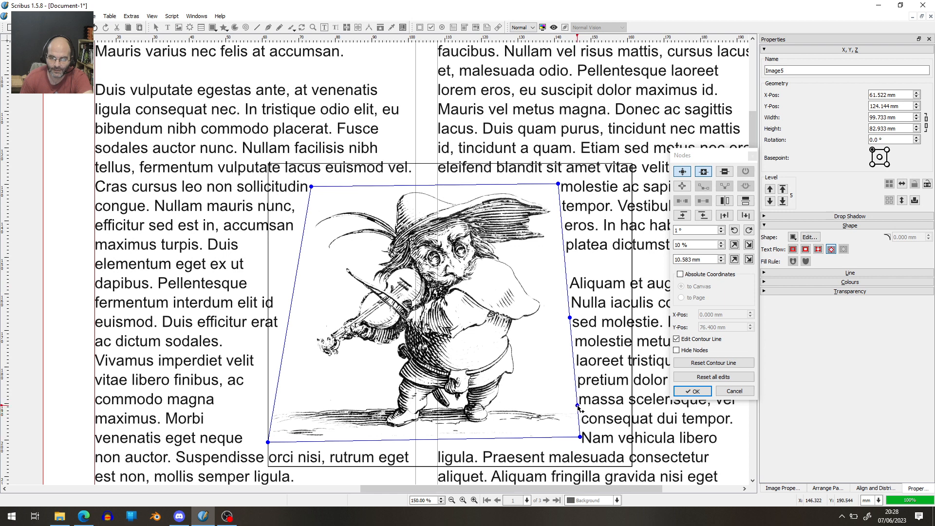
click(681, 176)
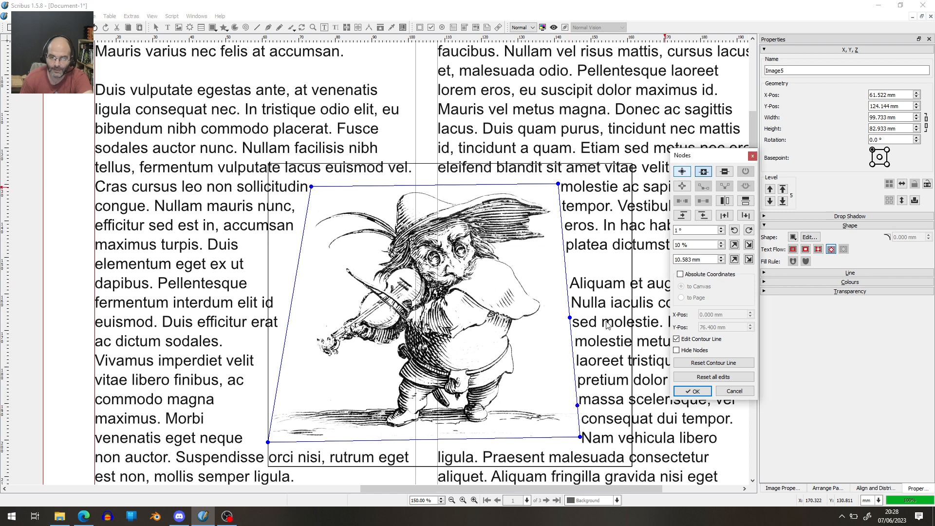
click(682, 171)
drag(570, 318, 546, 322)
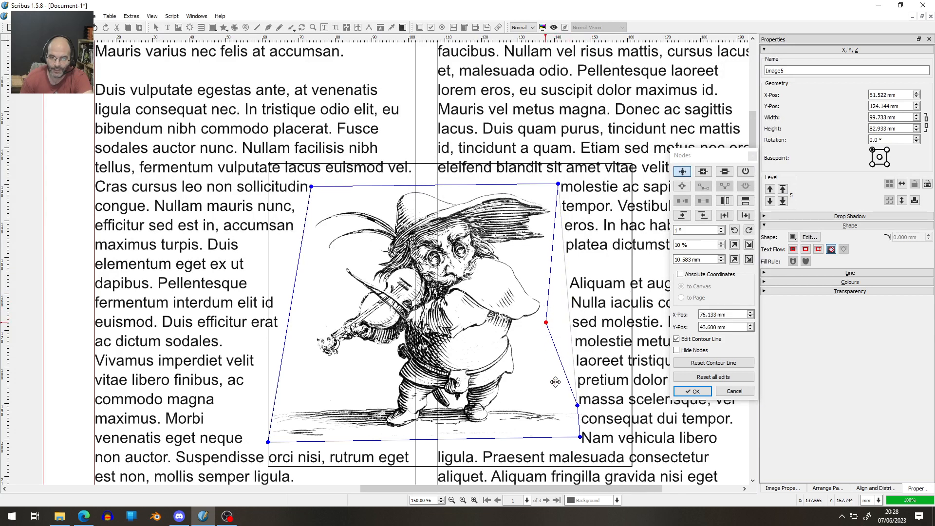
drag(577, 404, 526, 388)
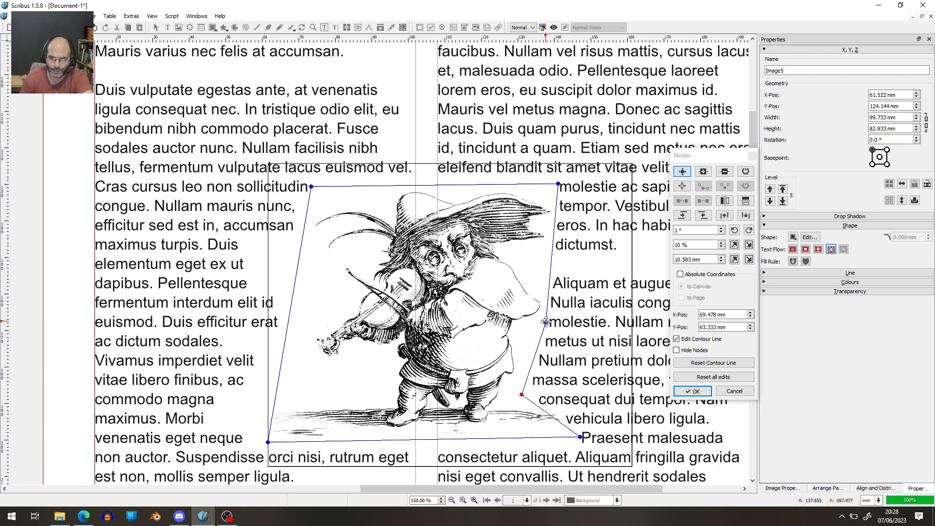
drag(546, 322, 541, 325)
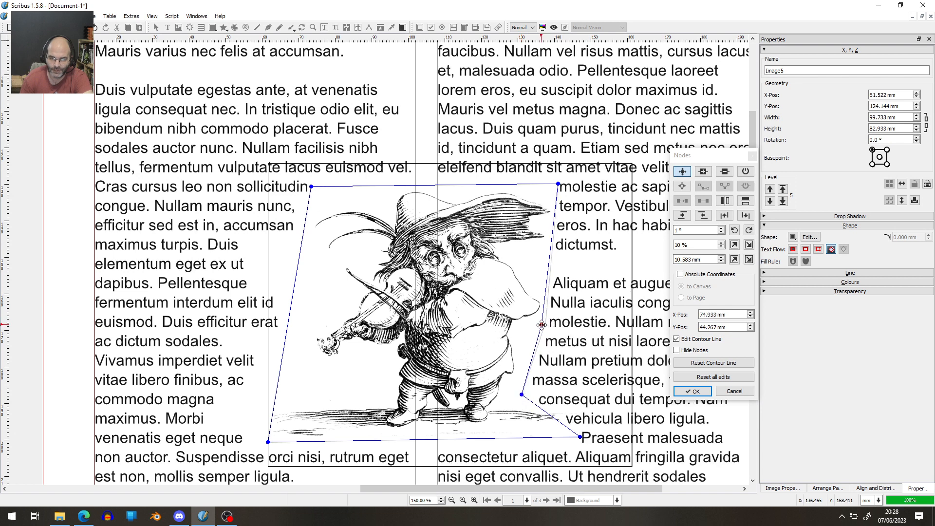
Step: Add a contour node beside the right foot and fit it and the lower right corner node around the end of the ground
click(703, 171)
click(550, 417)
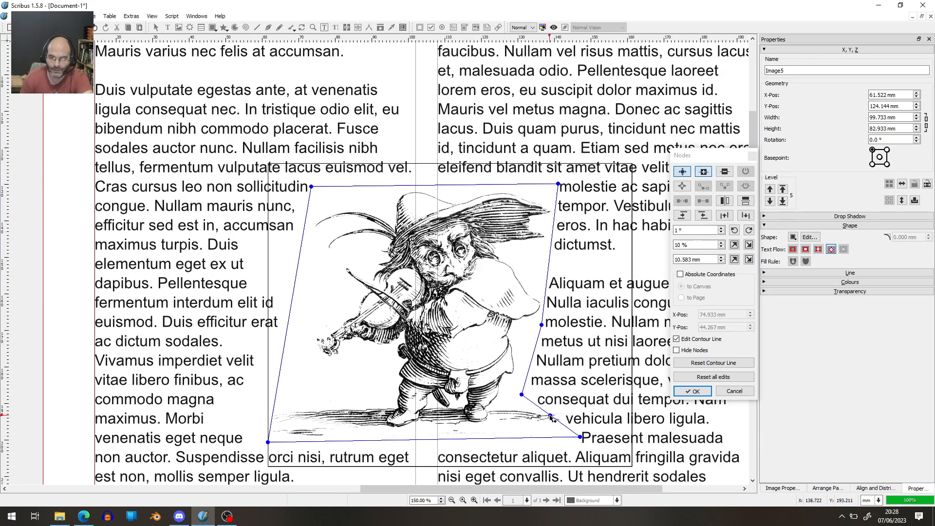
click(682, 171)
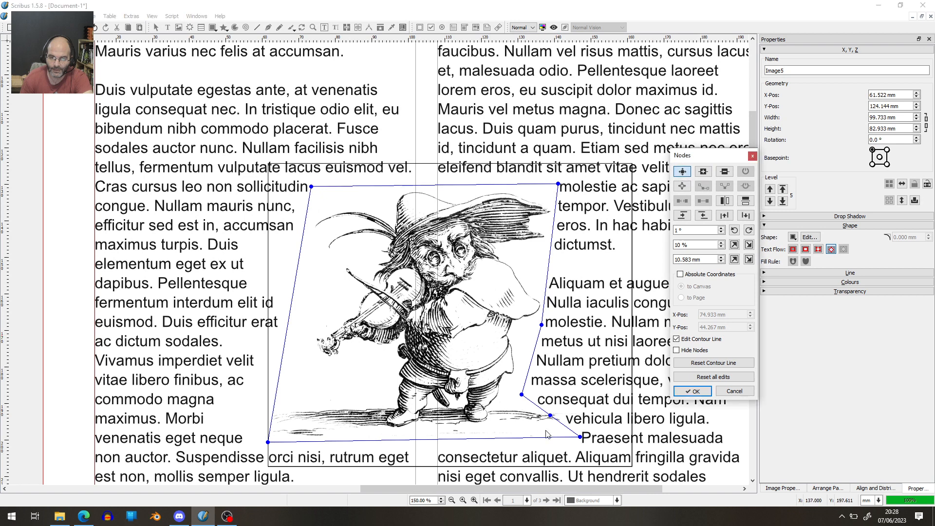
drag(550, 417, 566, 431)
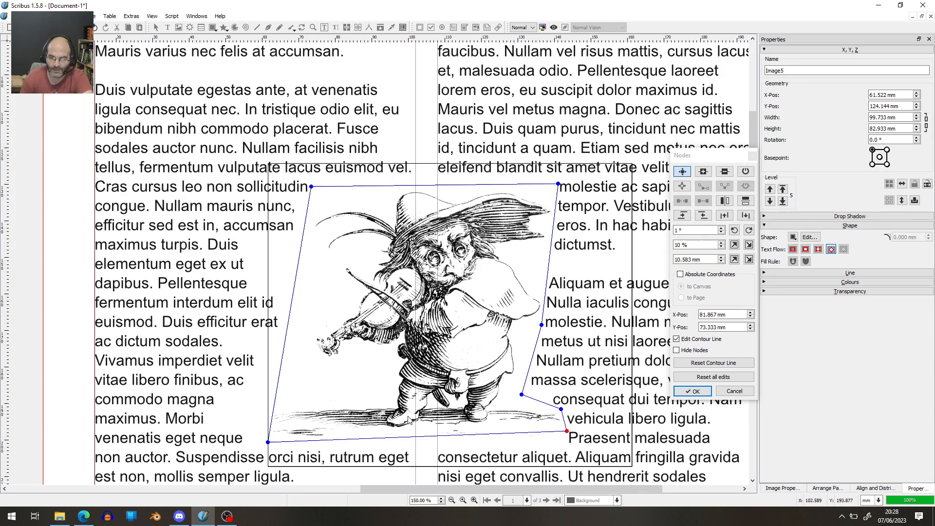
Step: Add nodes along the lower part of the contour's left edge and shape them into a notch between the violin and the ground
click(703, 172)
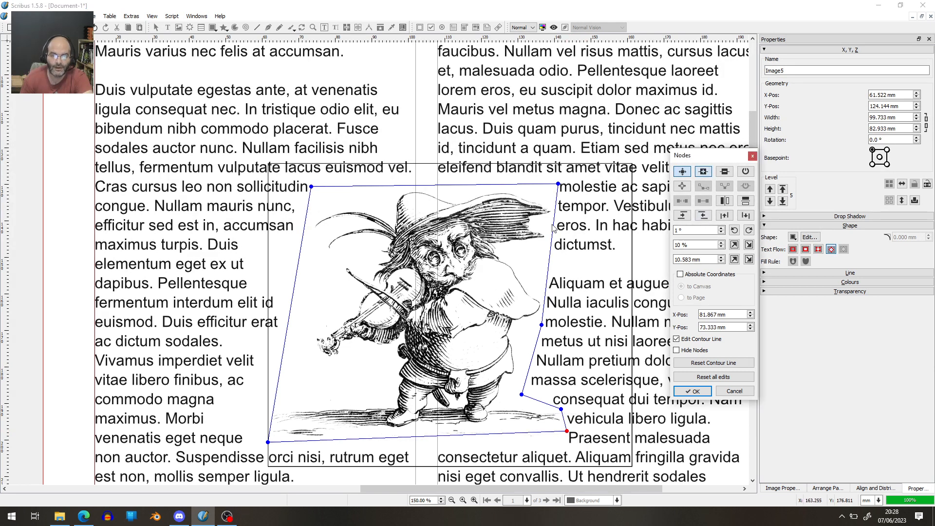
click(275, 404)
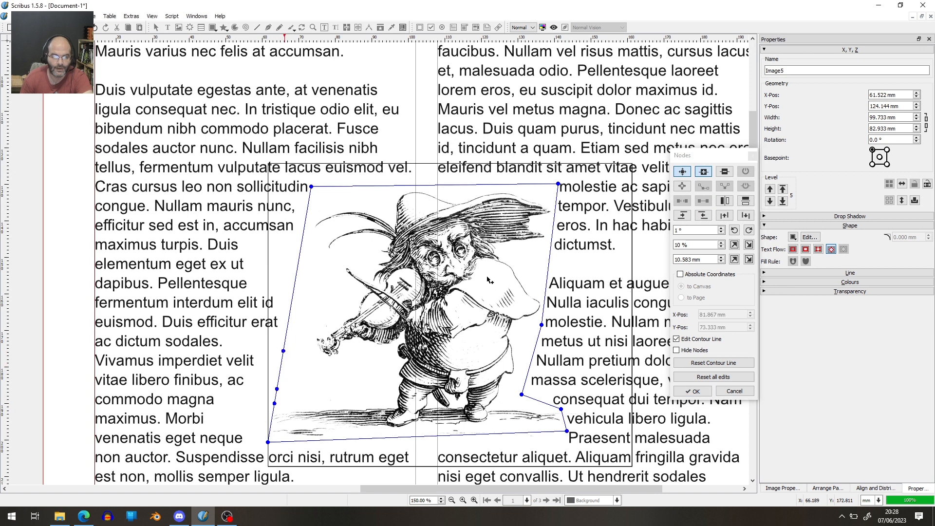
click(285, 341)
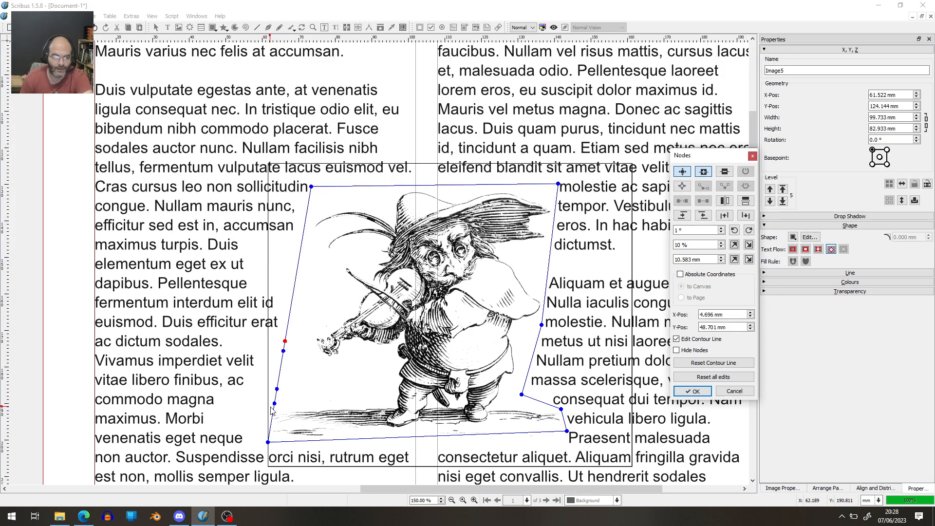
drag(278, 391, 382, 400)
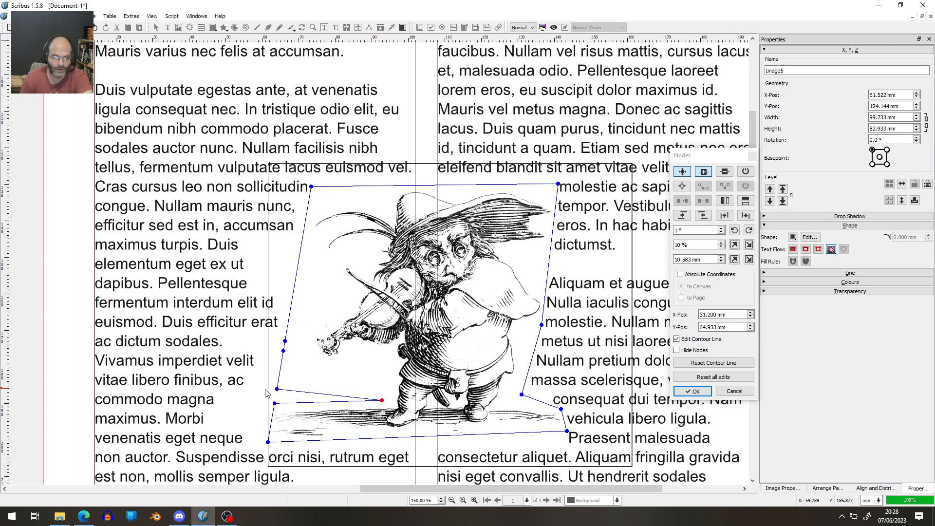
drag(279, 391, 388, 353)
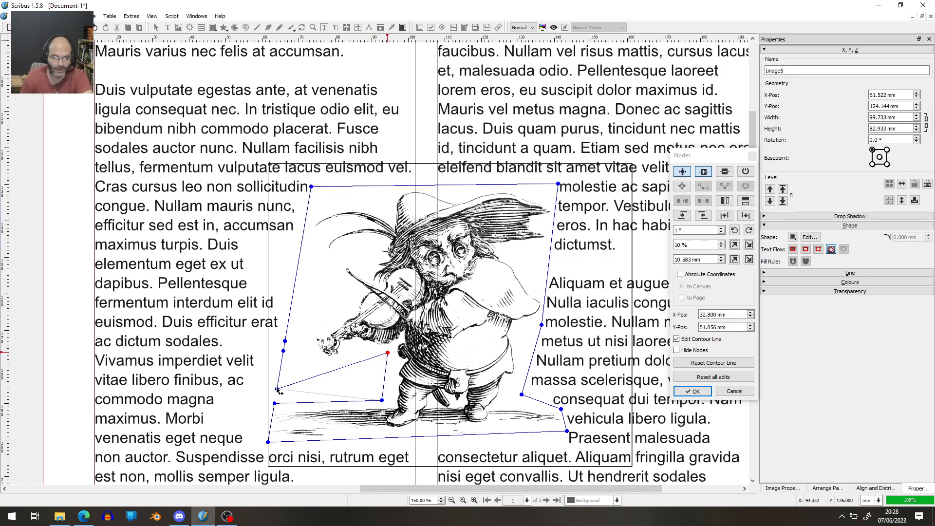
drag(279, 389, 291, 367)
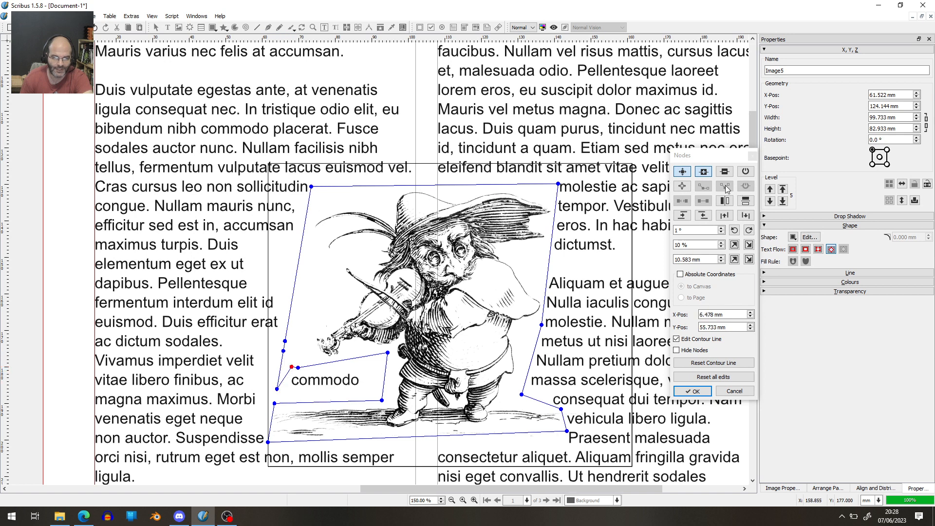
click(683, 172)
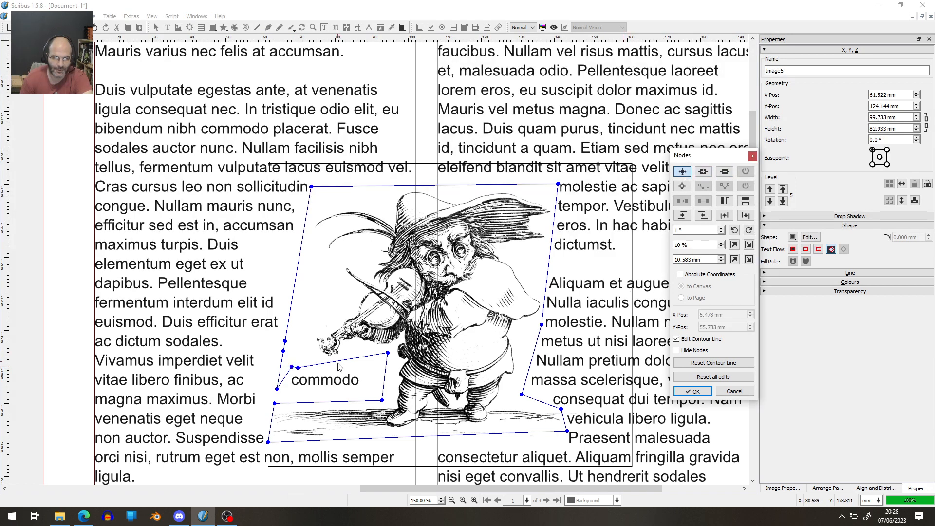
drag(277, 389, 285, 359)
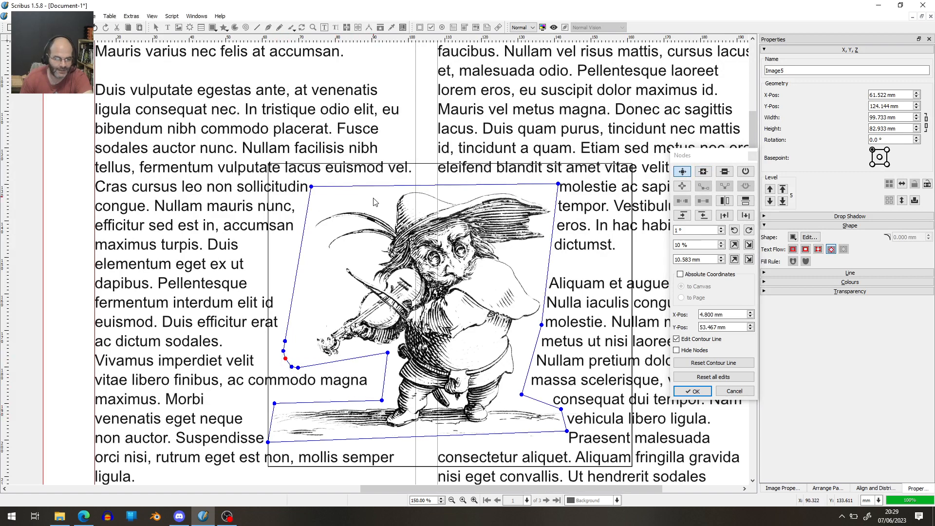
Step: Add two nodes to the contour's top edge and three to its left edge above the violin's scroll
click(703, 171)
click(516, 185)
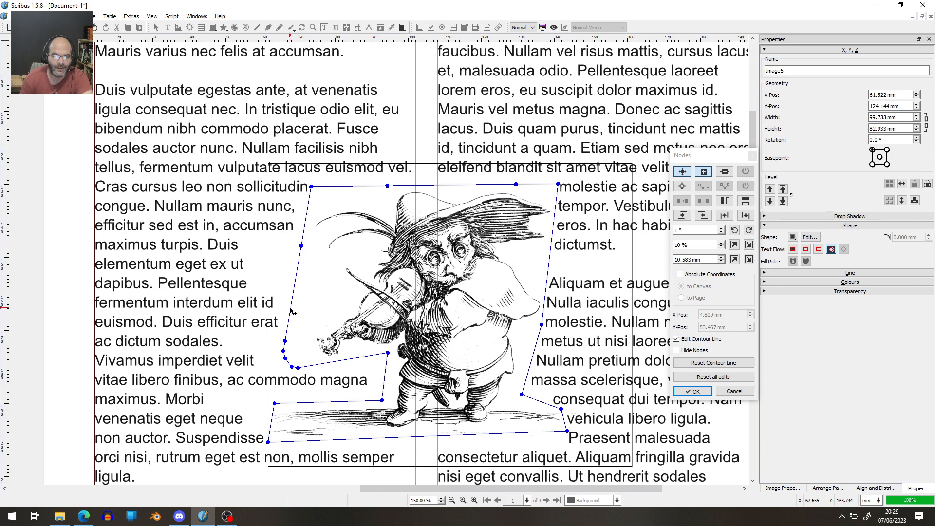
click(691, 172)
click(683, 173)
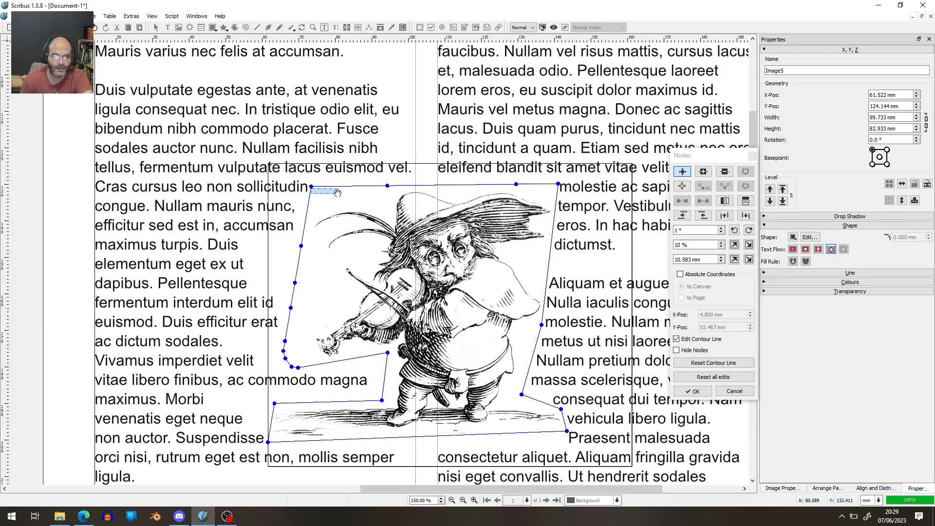
Step: Move the contour's top nodes and both upper corner nodes closer to the outline of the hat and feathers
click(310, 186)
drag(310, 186, 322, 199)
drag(387, 185, 382, 188)
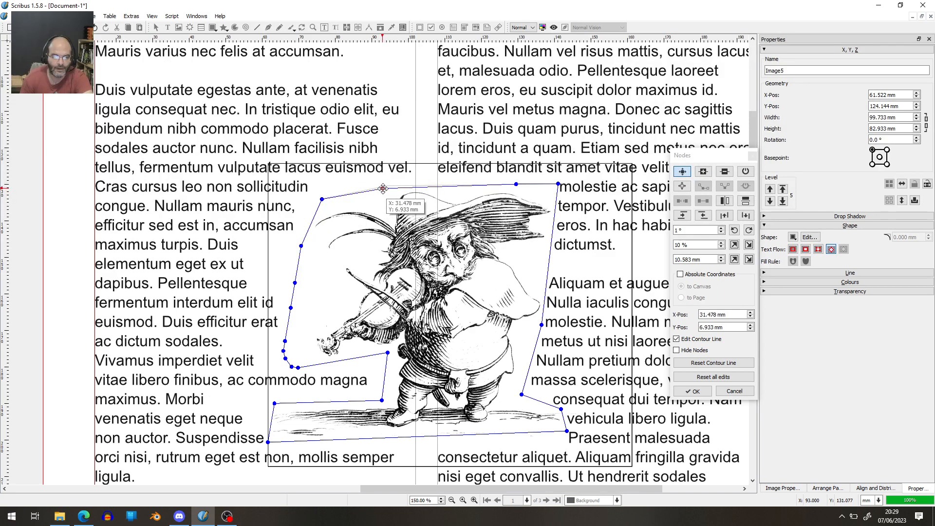
click(517, 185)
drag(516, 185, 458, 191)
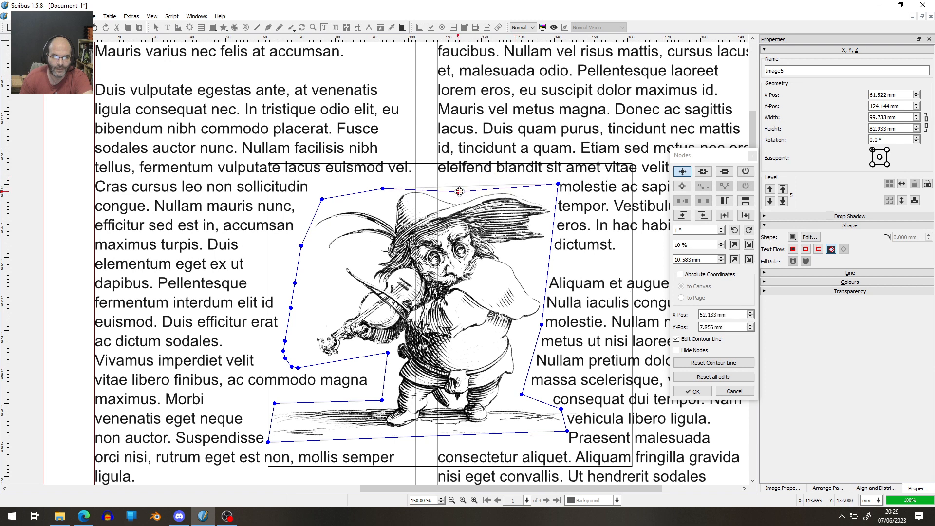
drag(558, 184, 555, 190)
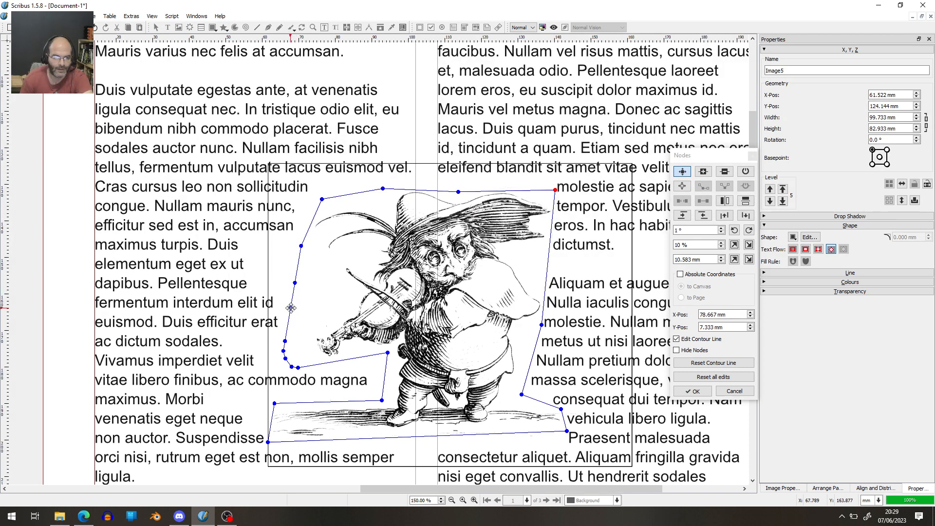
Step: Pull the left-edge contour nodes in between the hat feathers and the violin, and accept the contour edits
drag(291, 308, 345, 313)
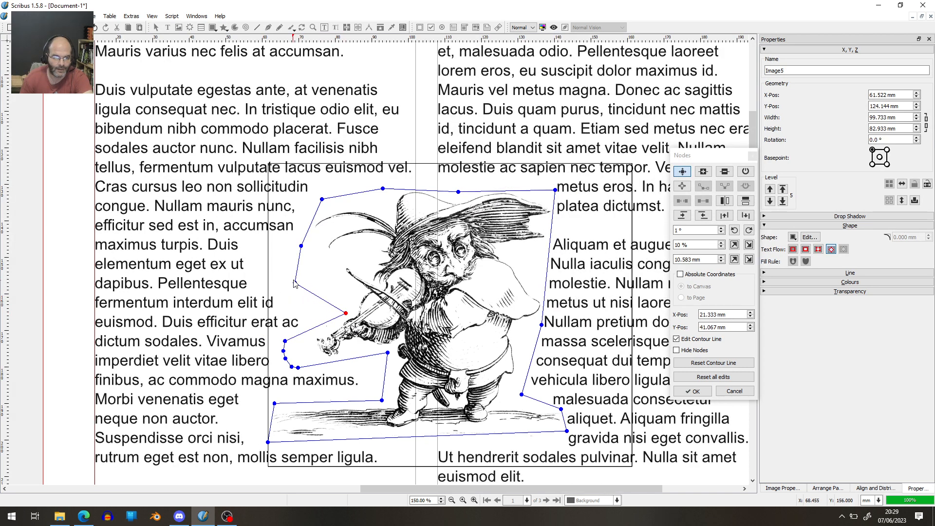
drag(295, 284, 345, 289)
drag(303, 248, 305, 238)
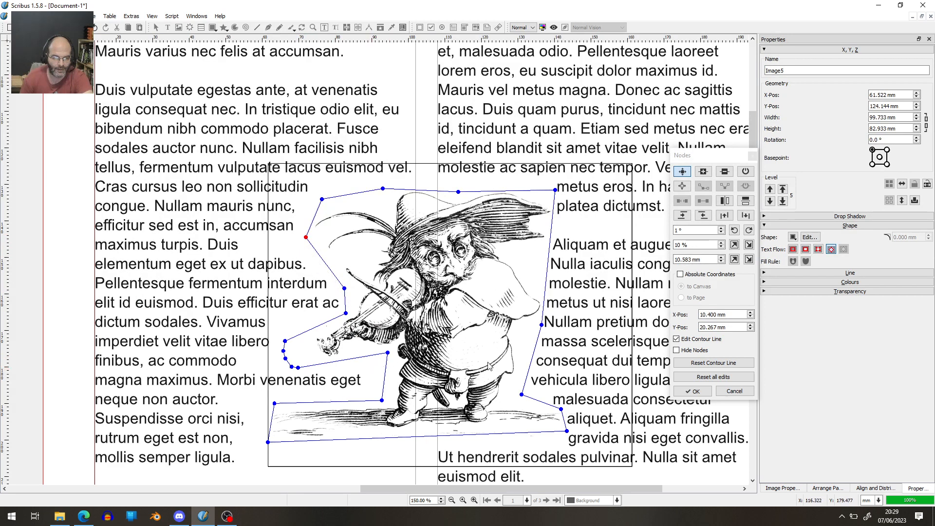
click(695, 391)
scroll(580, 302, down, 1)
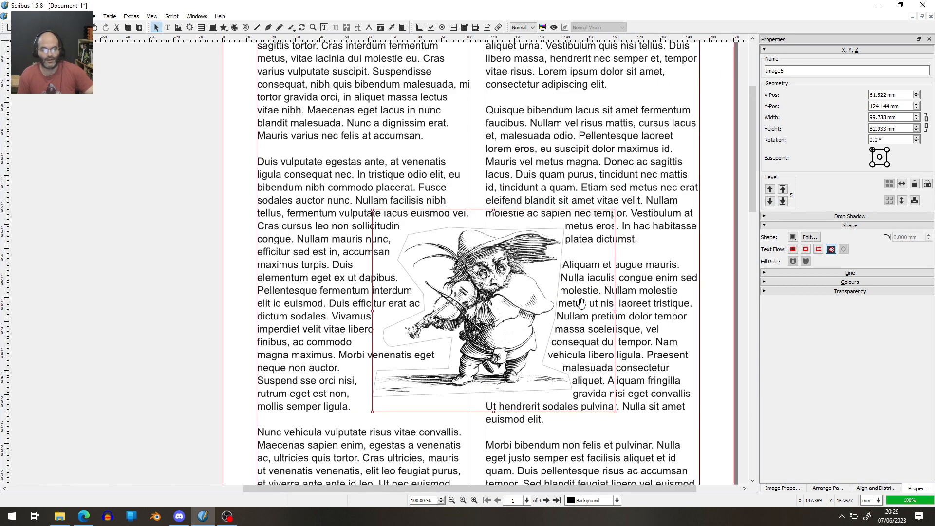
scroll(567, 241, down, 1)
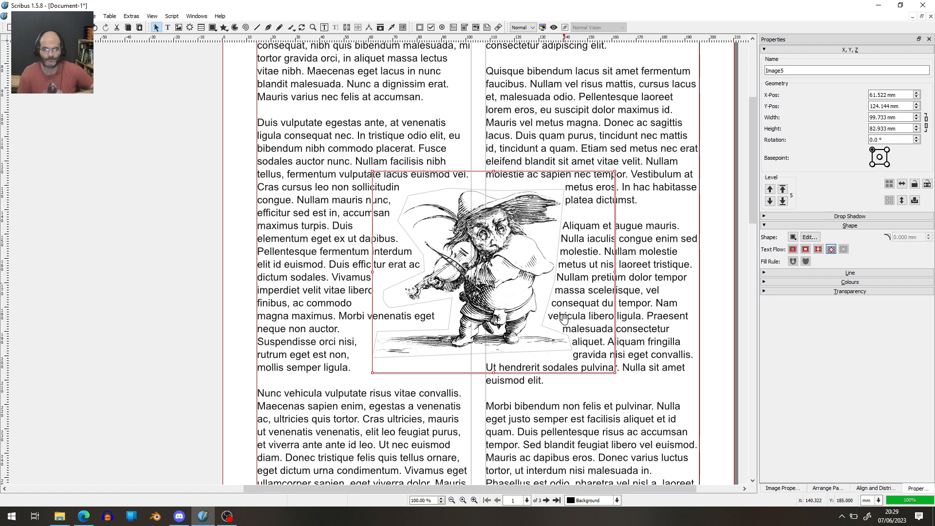
scroll(561, 318, down, 2)
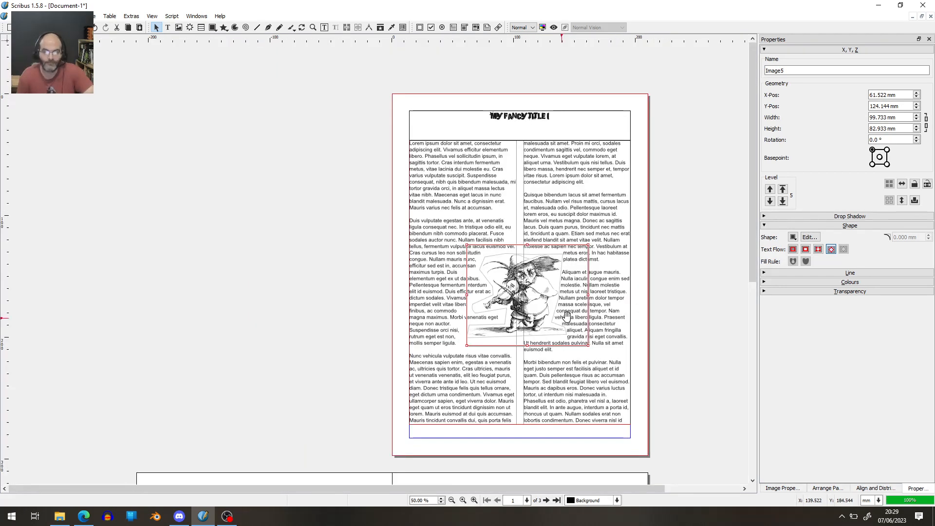
Step: Review the text flow around the image on page 1 and the layout of the two-page spread below it
scroll(564, 336, down, 3)
scroll(571, 355, down, 1)
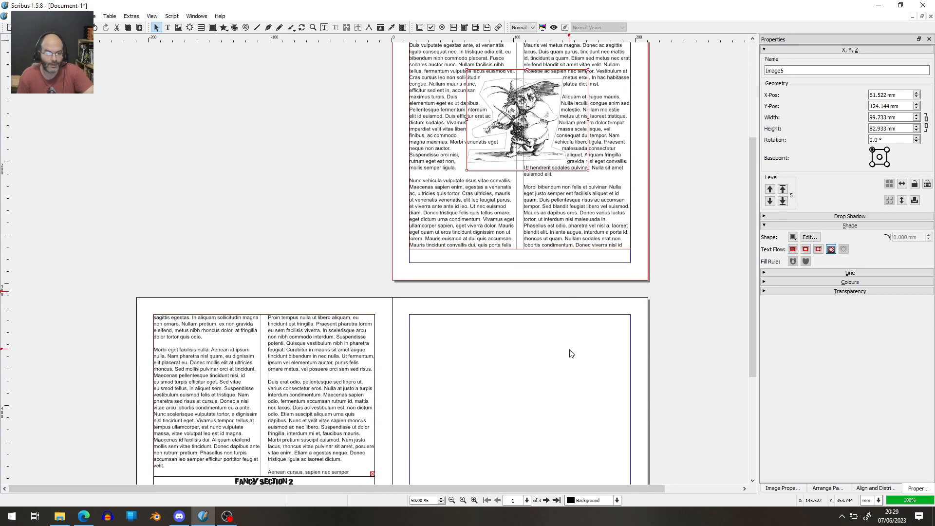
scroll(571, 354, down, 3)
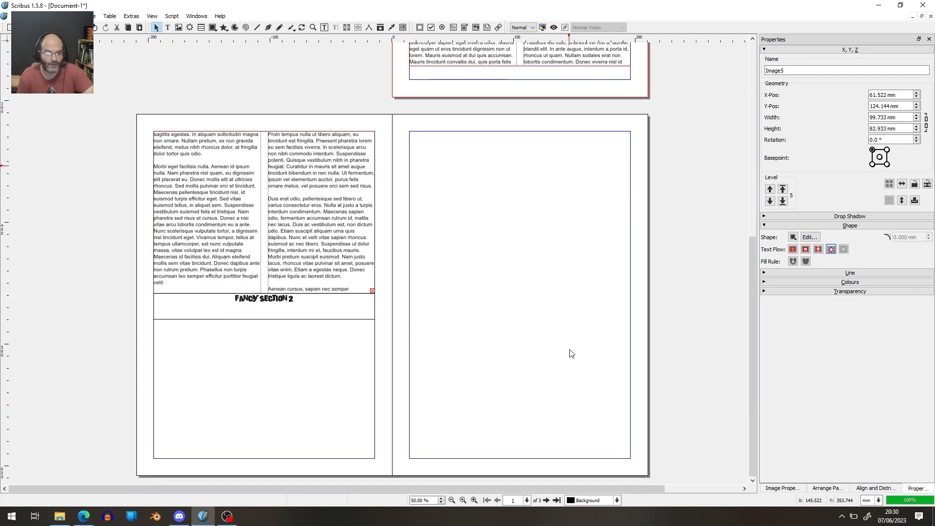
scroll(570, 350, up, 4)
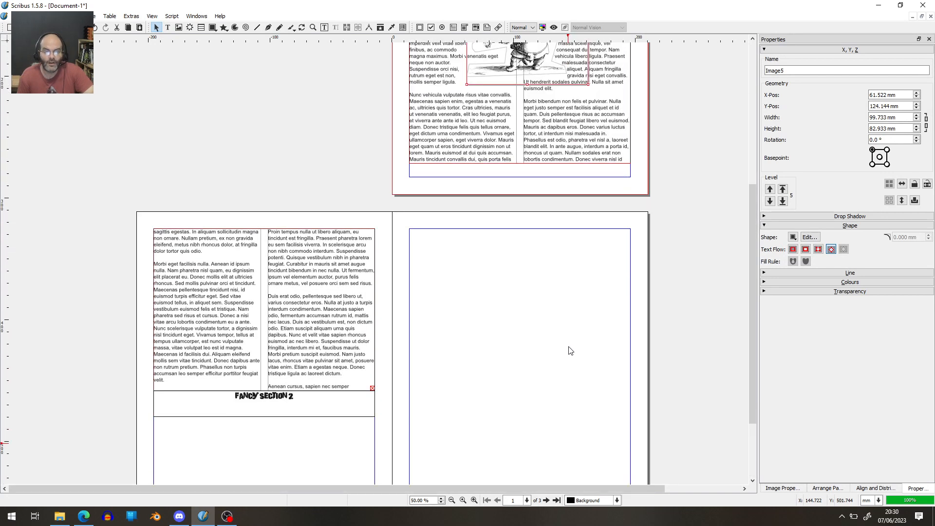
scroll(570, 351, up, 2)
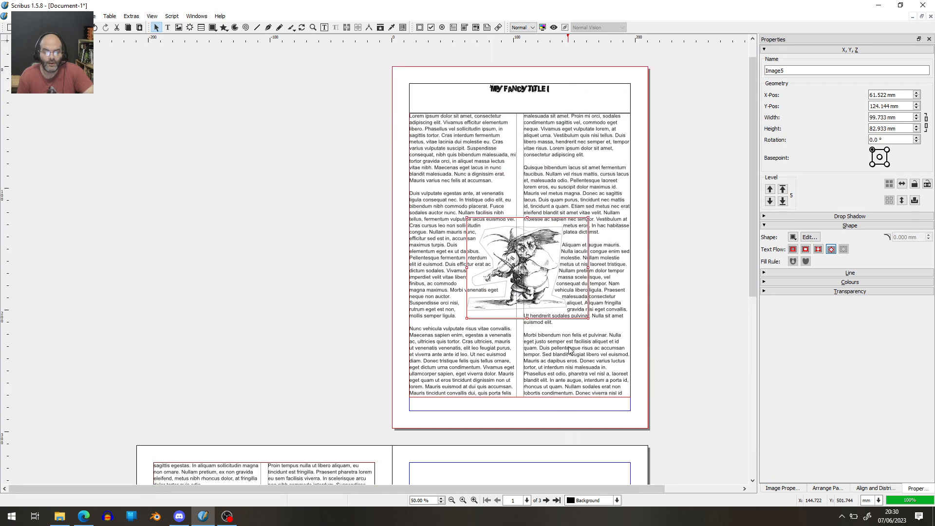
scroll(570, 351, down, 5)
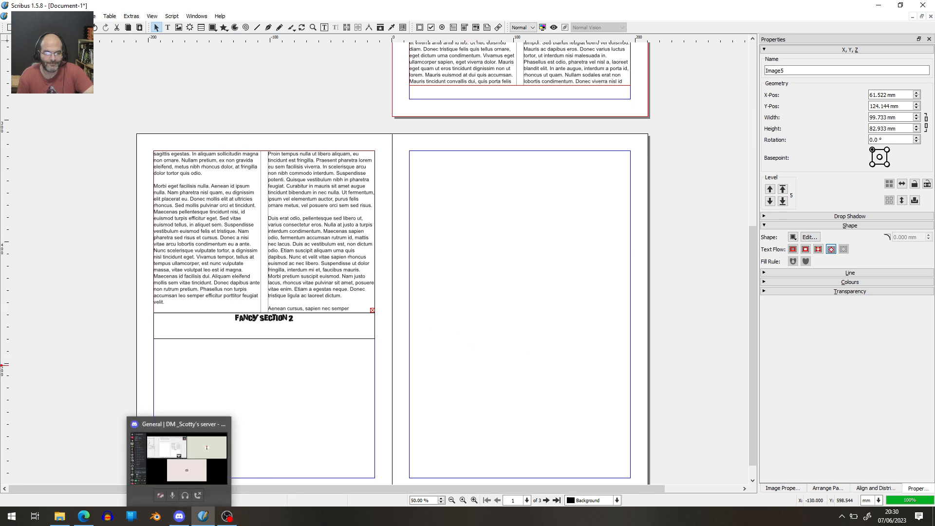
scroll(484, 399, up, 3)
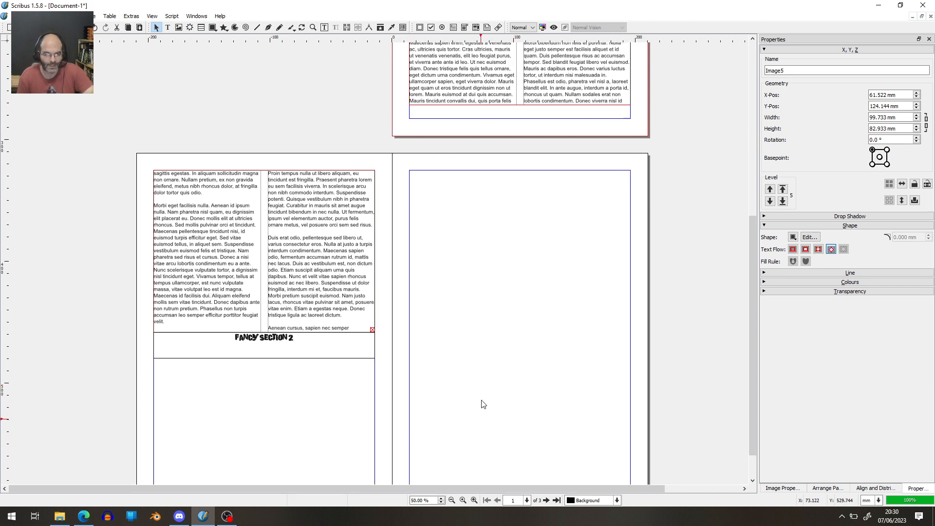
scroll(484, 400, up, 5)
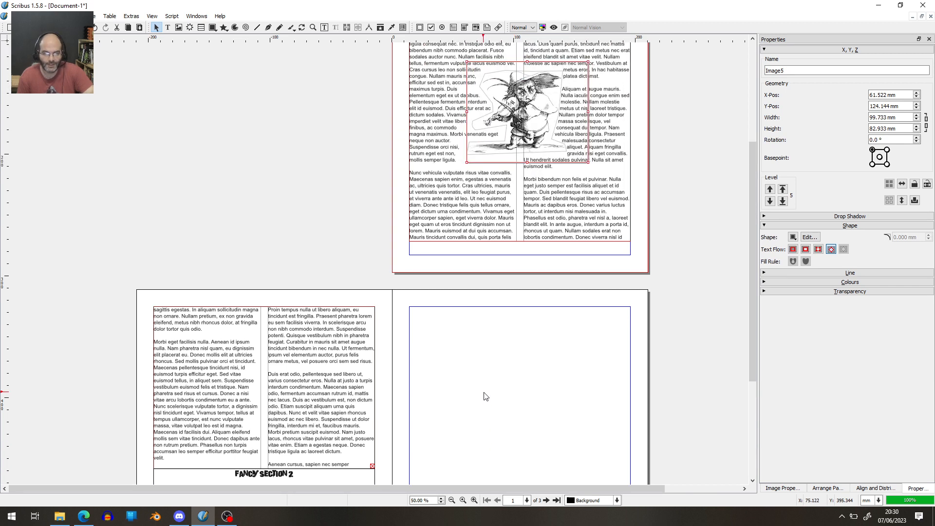
scroll(484, 396, up, 8)
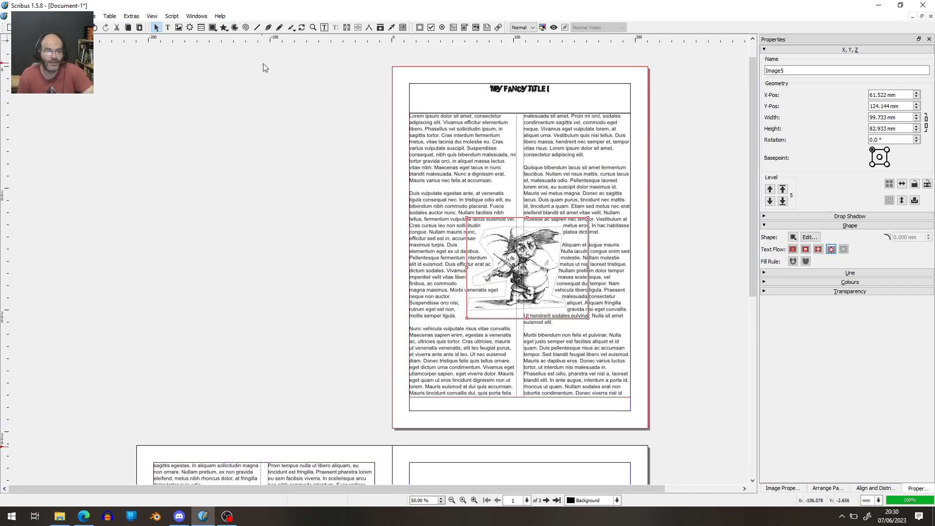
Step: Draw a text frame about 13 × 9.7 mm in the lower-left corner of page 1's margin area, below the text columns
click(167, 27)
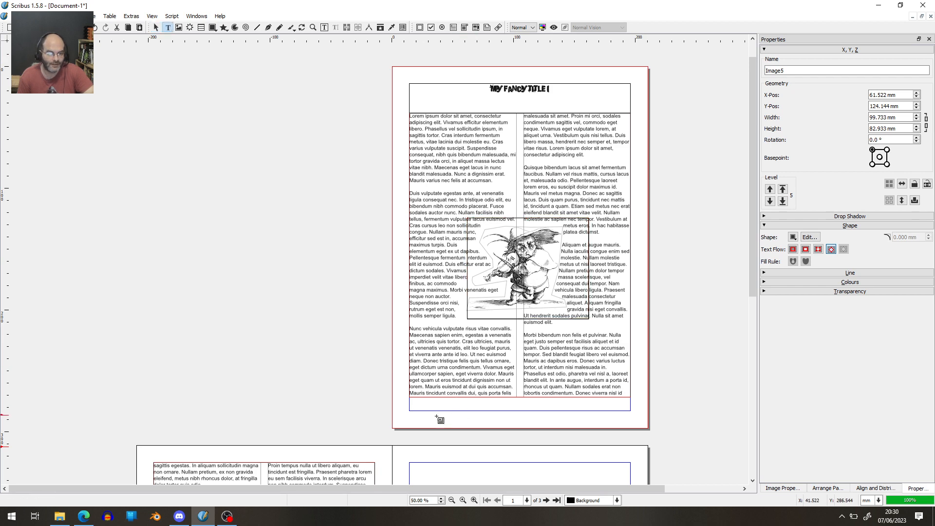
scroll(432, 428, up, 2)
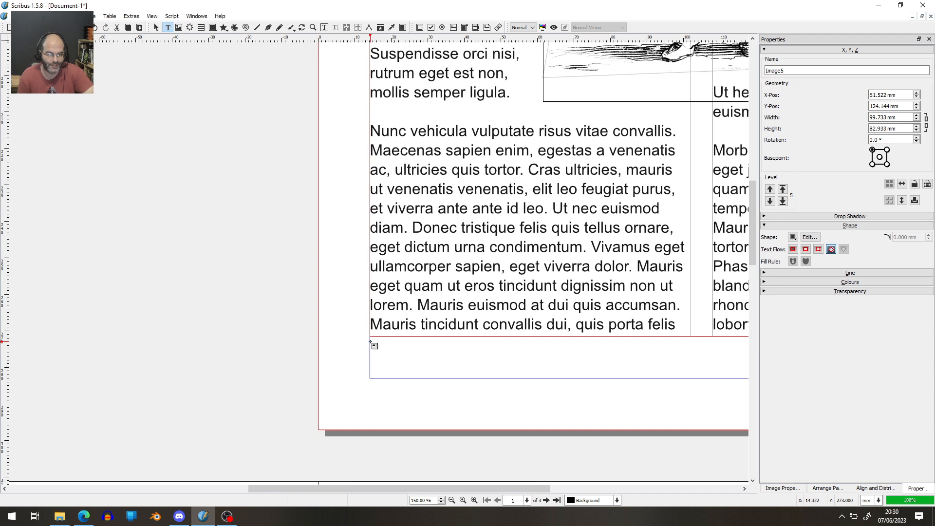
drag(370, 341, 417, 376)
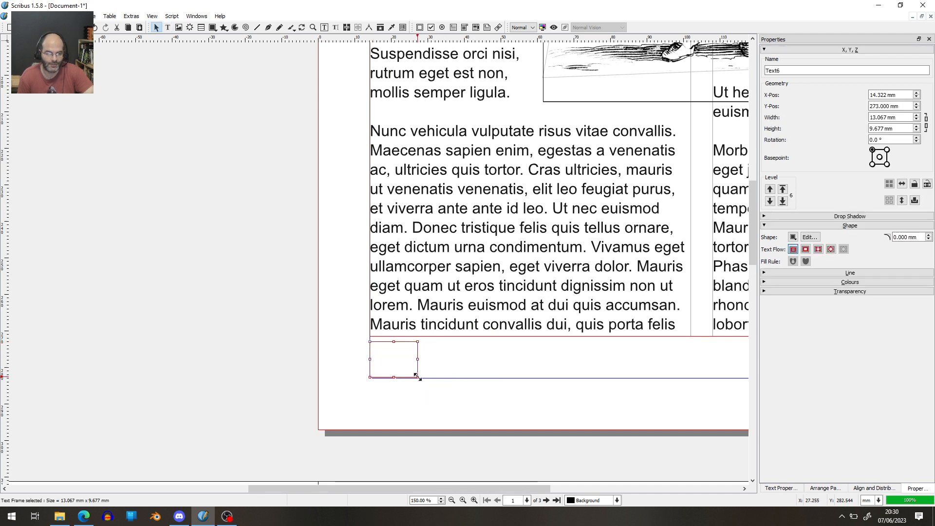
Step: Insert the automatic Page Number character into the small text frame below page 1's columns
double_click(387, 354)
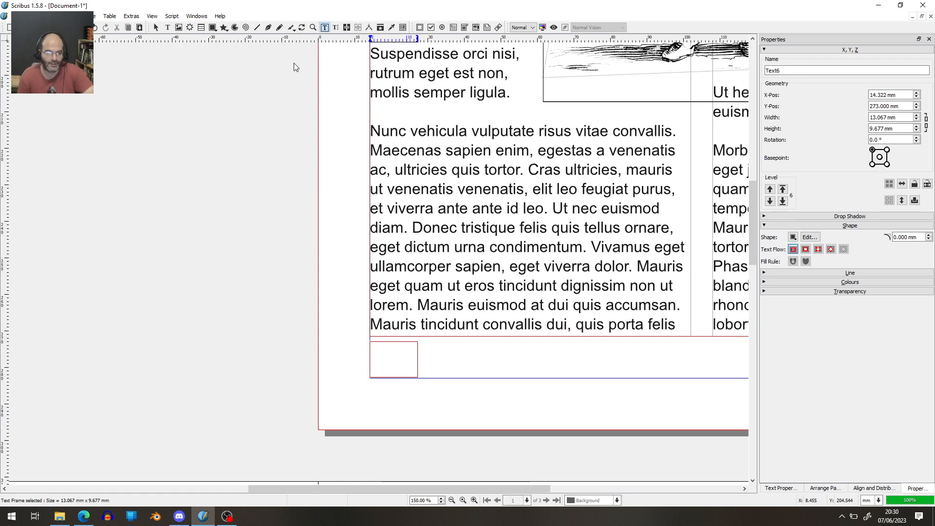
click(70, 16)
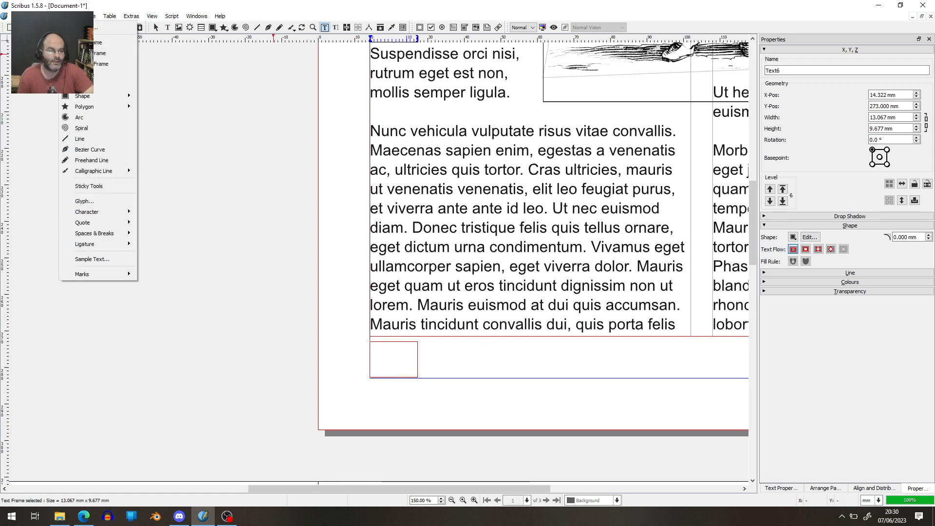
mouse_move(107, 214)
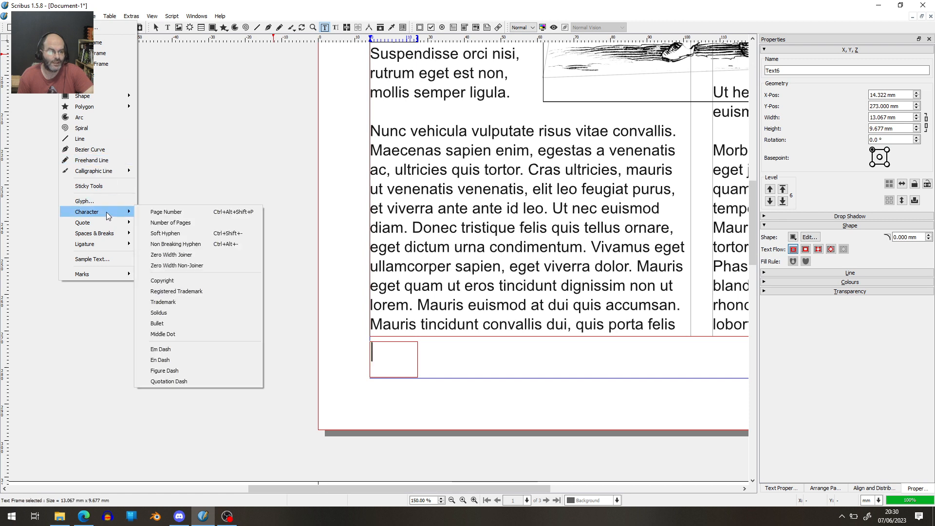
click(189, 212)
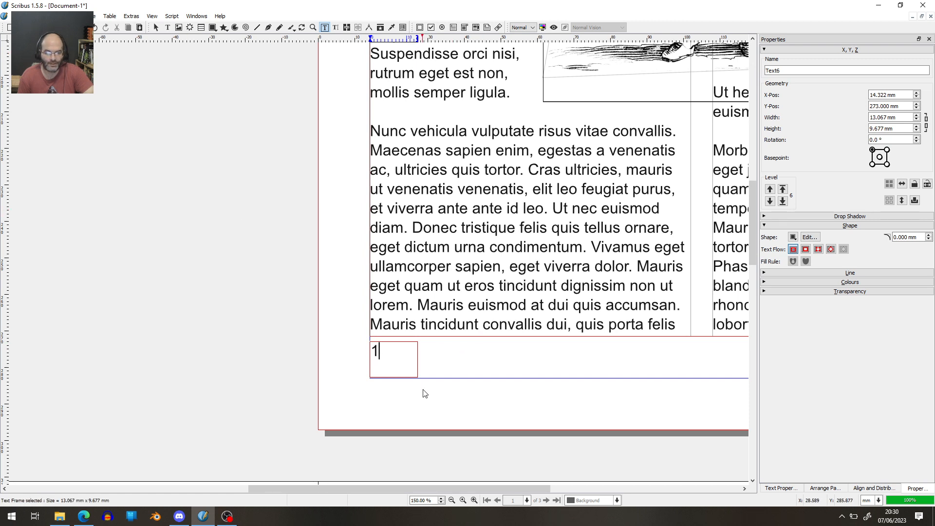
click(412, 419)
scroll(266, 337, down, 1)
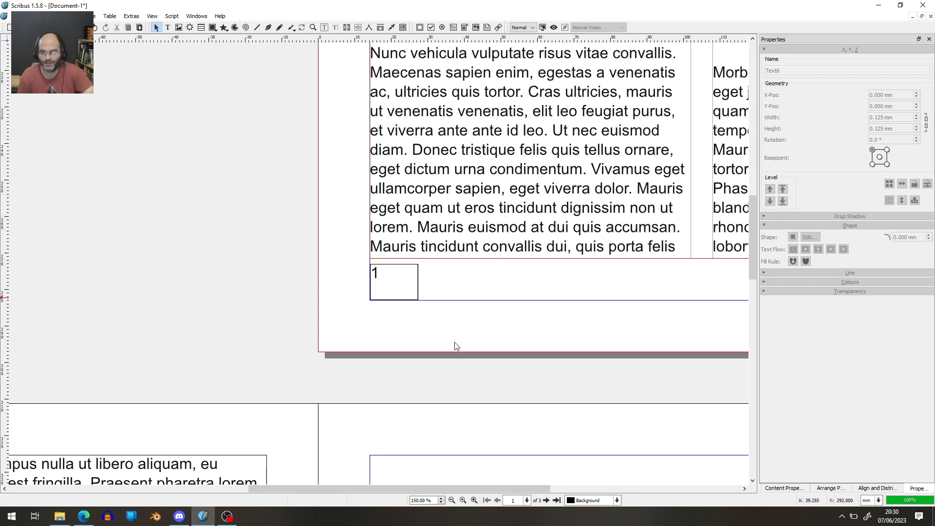
Step: Copy the page number frame from page 1 and paste it onto page 2
click(411, 291)
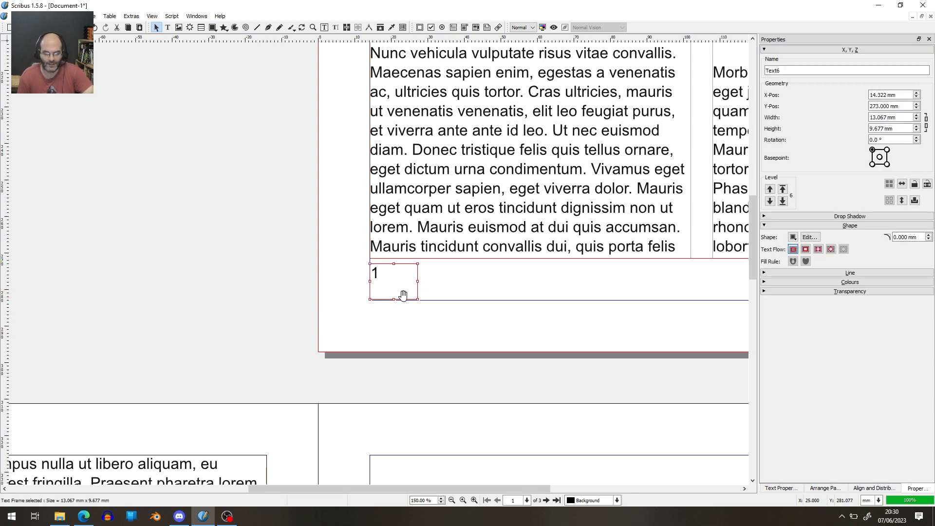
scroll(282, 302, down, 3)
ctrl+scroll(253, 309, down, 5)
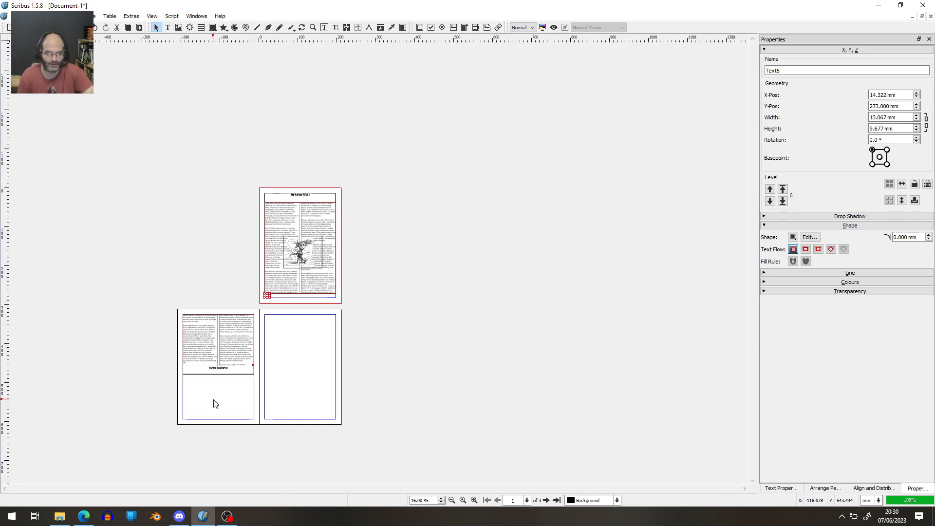
click(384, 364)
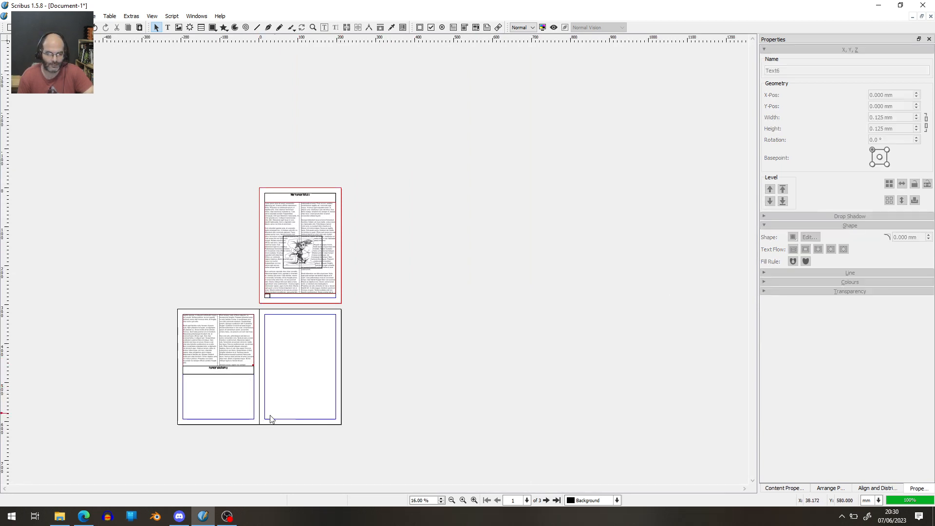
ctrl+scroll(236, 415, up, 8)
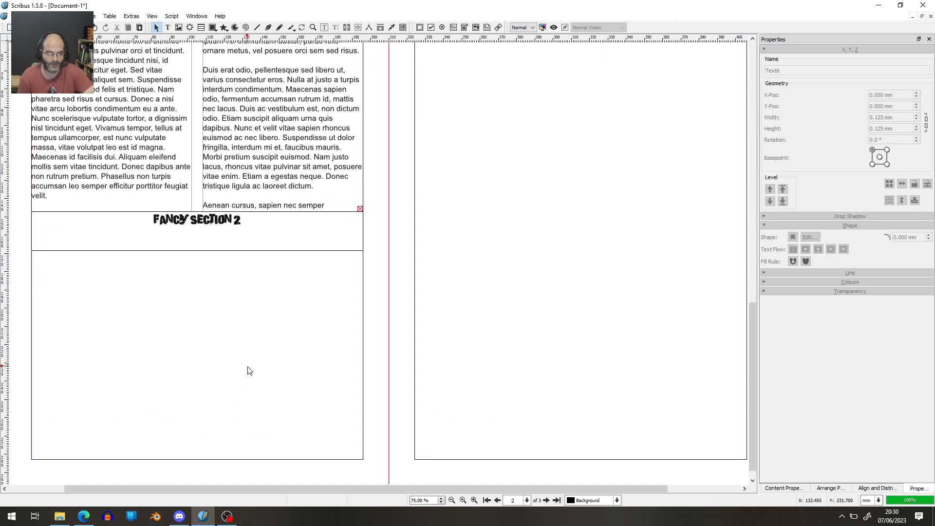
key(ctrl+v)
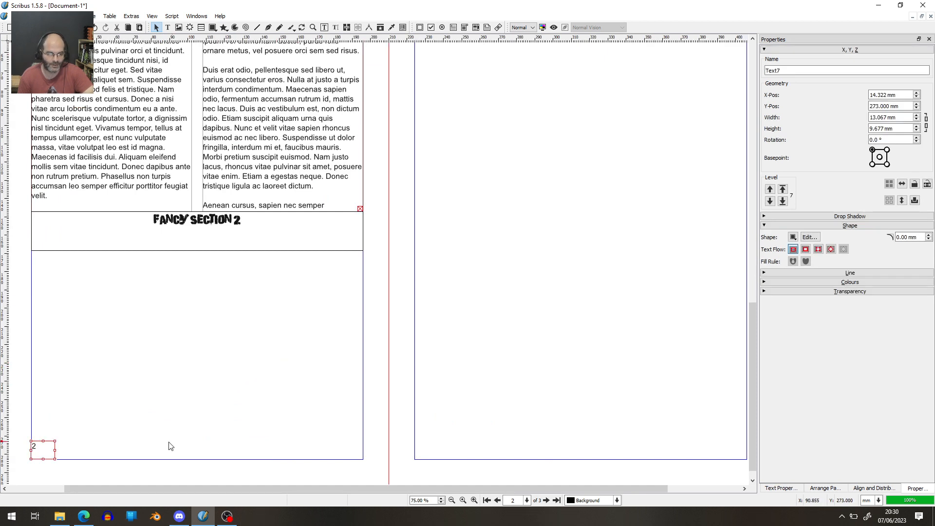
Step: Move page 2's page number frame to the lower-right corner of the page's margin area, beside the spine
right_click(352, 454)
click(184, 412)
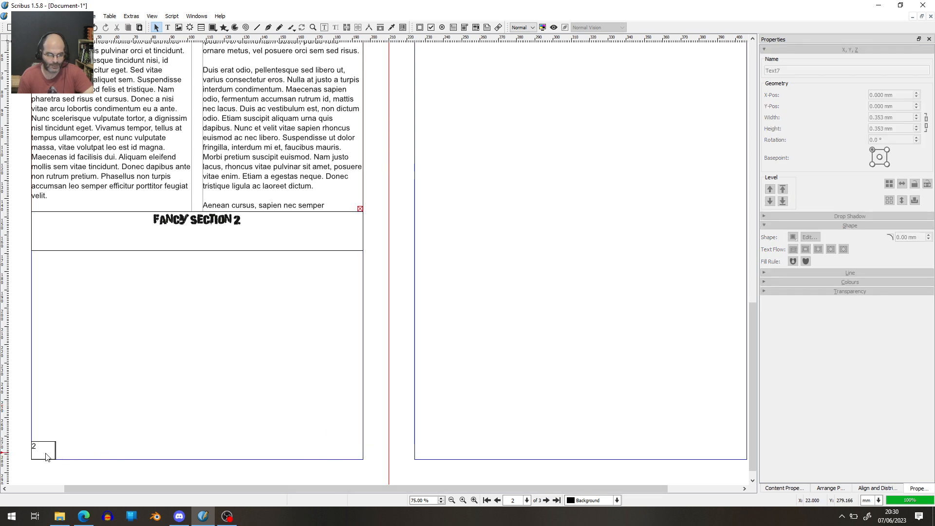
drag(46, 457, 351, 449)
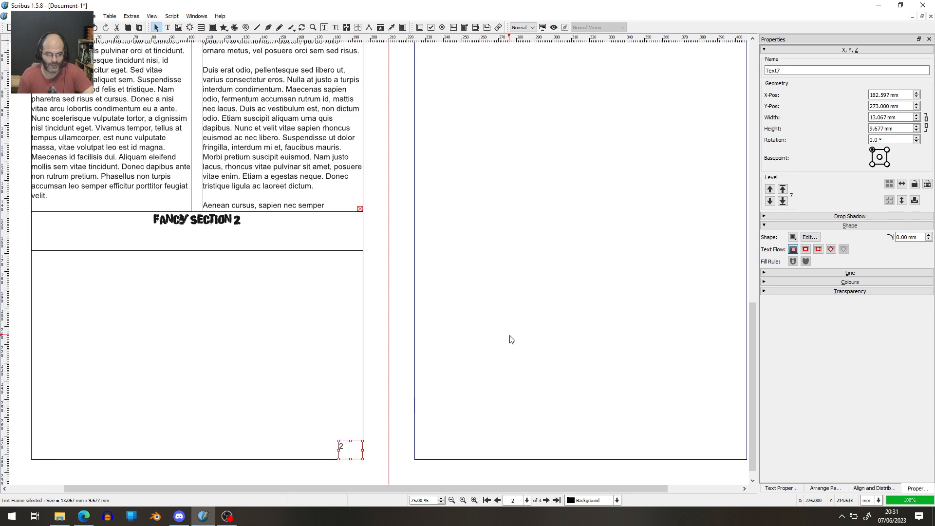
Step: Delete the page number frame from the lower-left corner of page 1
scroll(512, 339, down, 2)
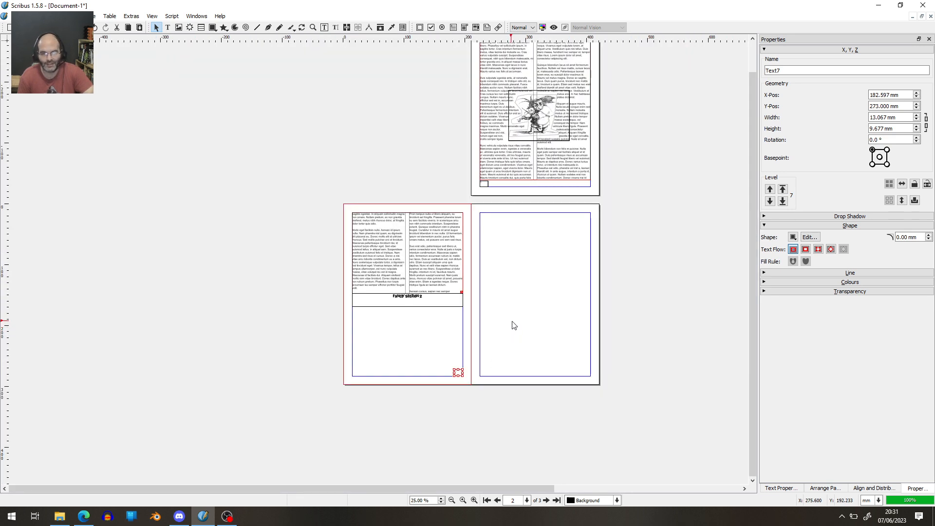
scroll(511, 325, up, 1)
scroll(505, 323, up, 2)
scroll(493, 359, down, 3)
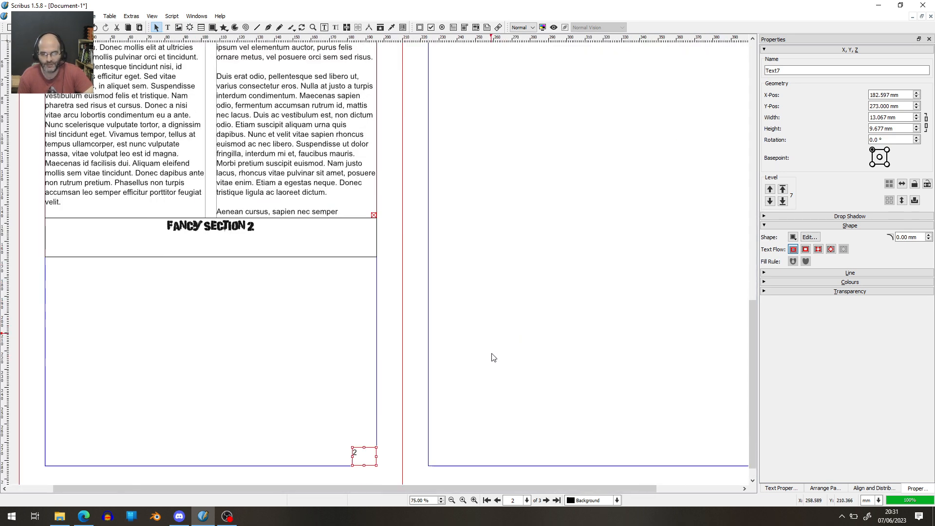
scroll(489, 355, down, 1)
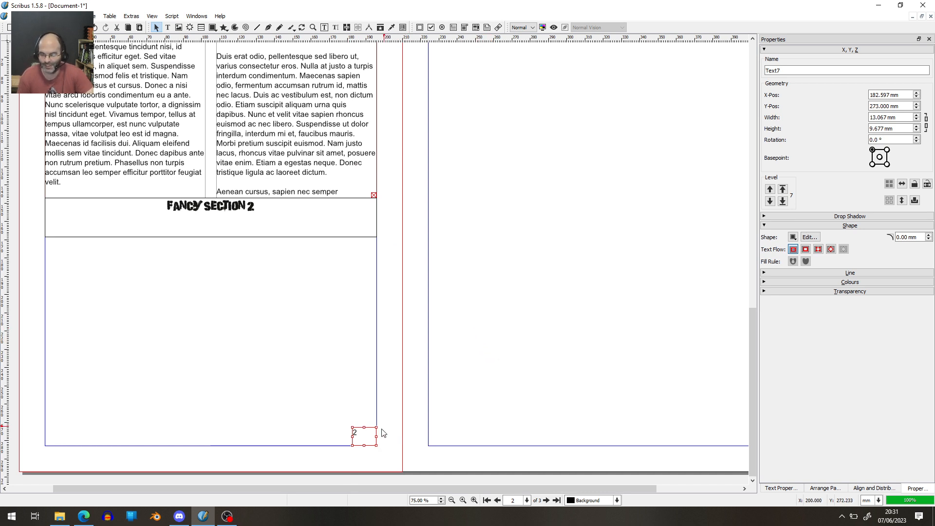
click(577, 351)
scroll(549, 407, up, 15)
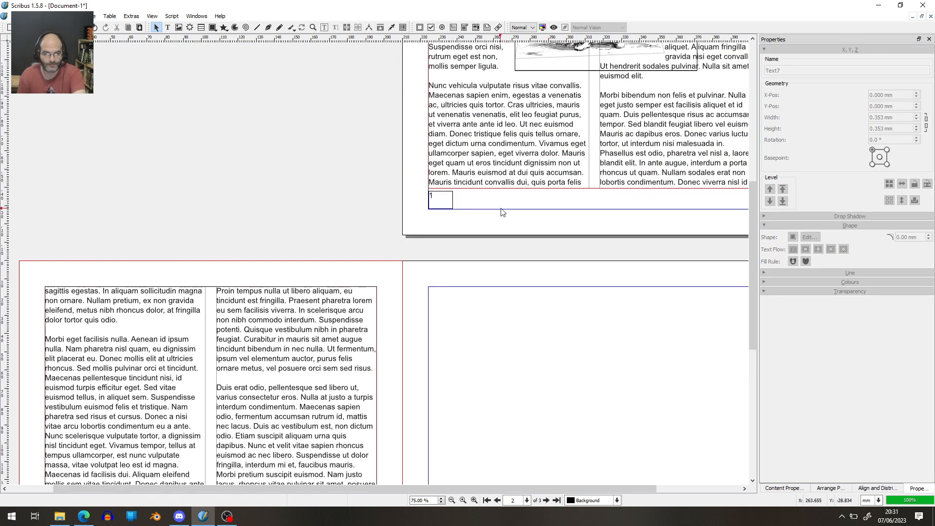
click(441, 201)
key(Delete)
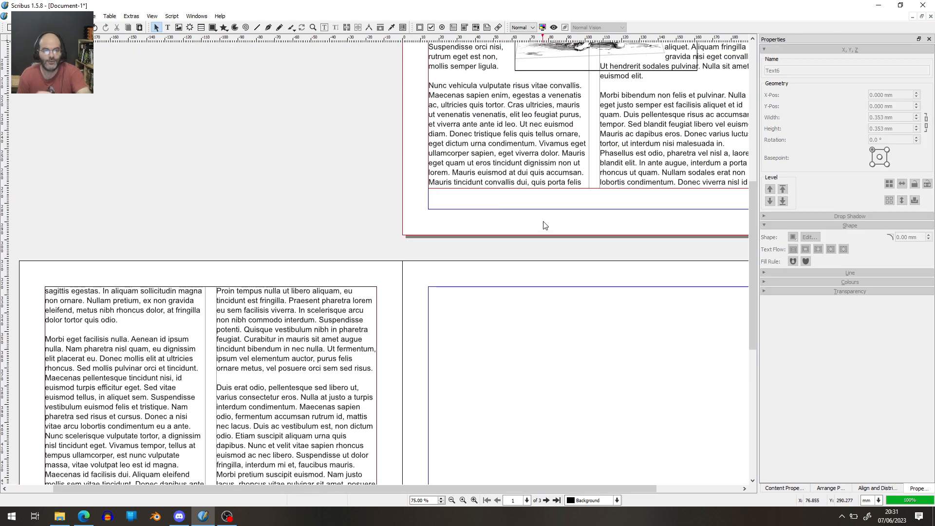
Step: Switch to master page editing and select the Normal Left master page in the masterpage list
click(32, 16)
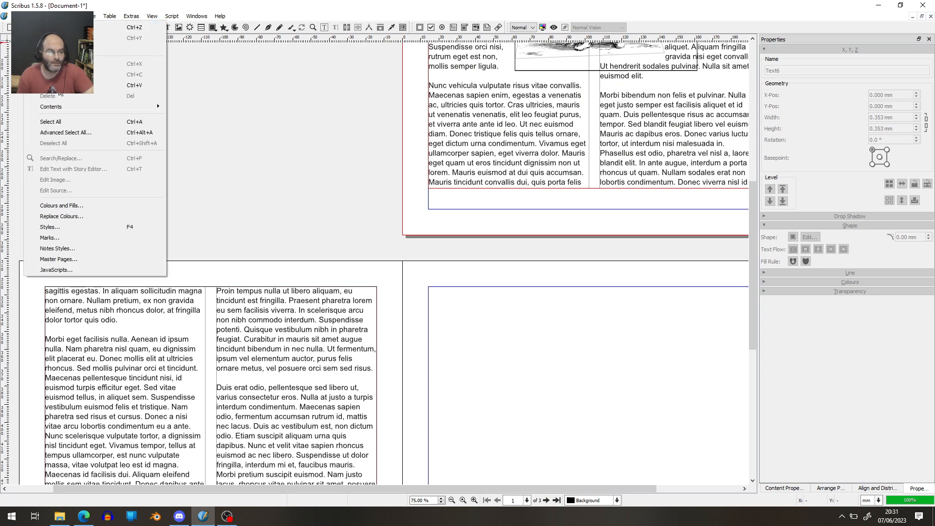
click(79, 258)
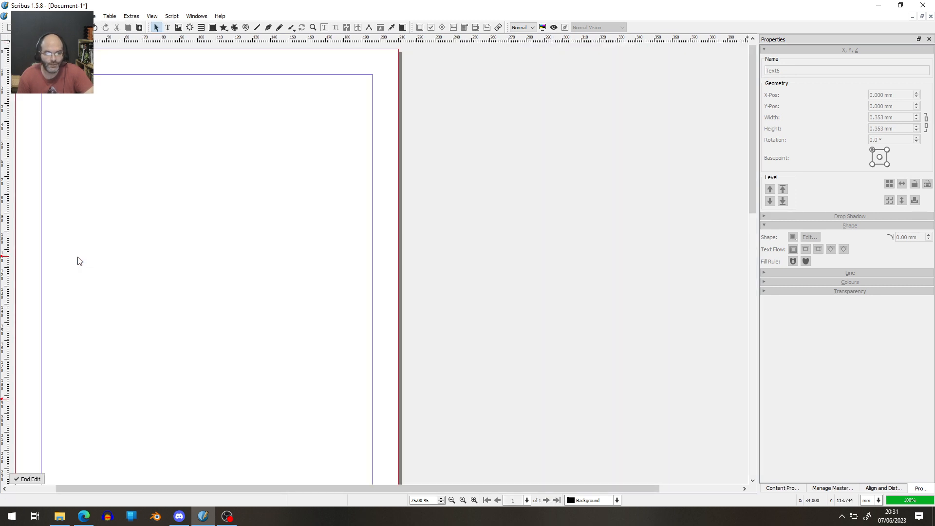
scroll(196, 242, up, 2)
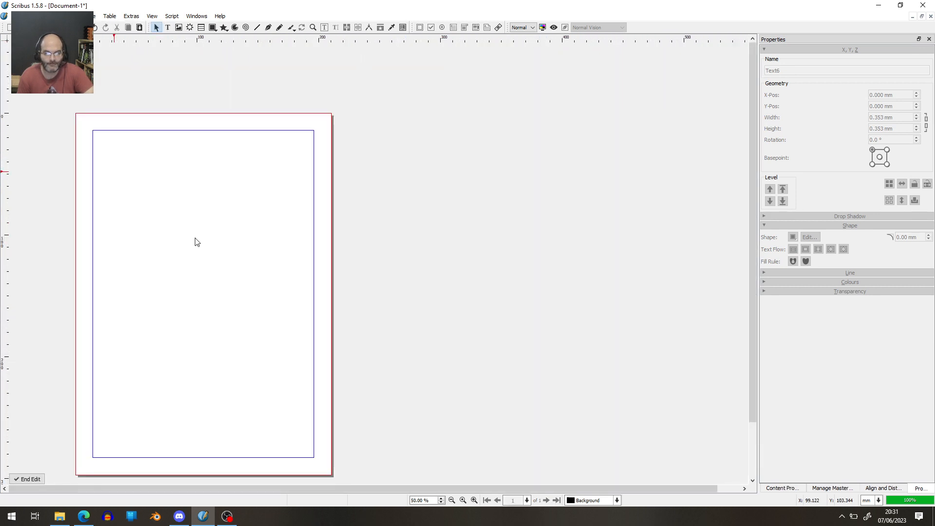
scroll(256, 242, down, 2)
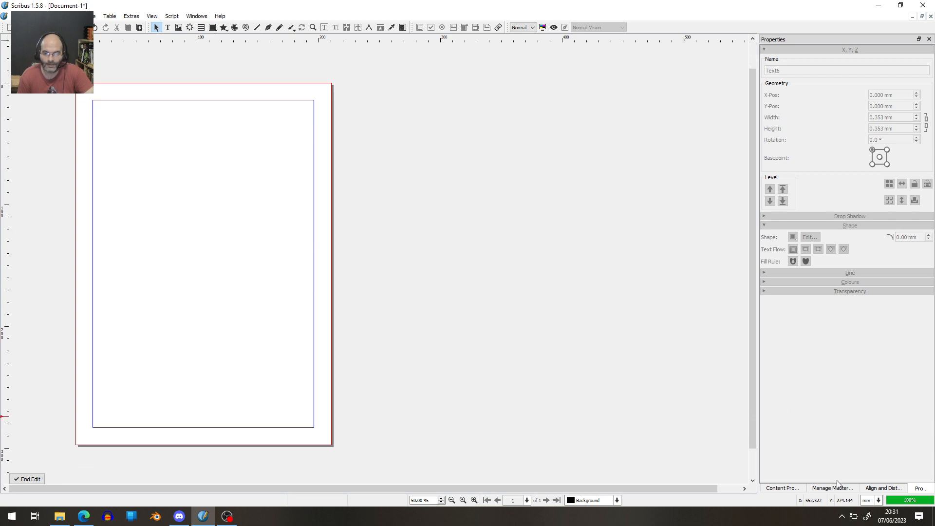
click(833, 488)
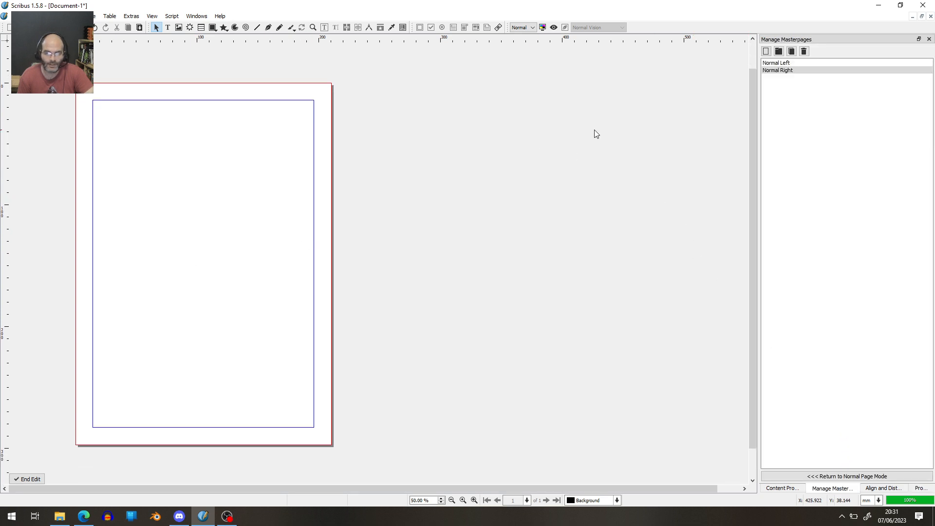
click(787, 62)
click(789, 71)
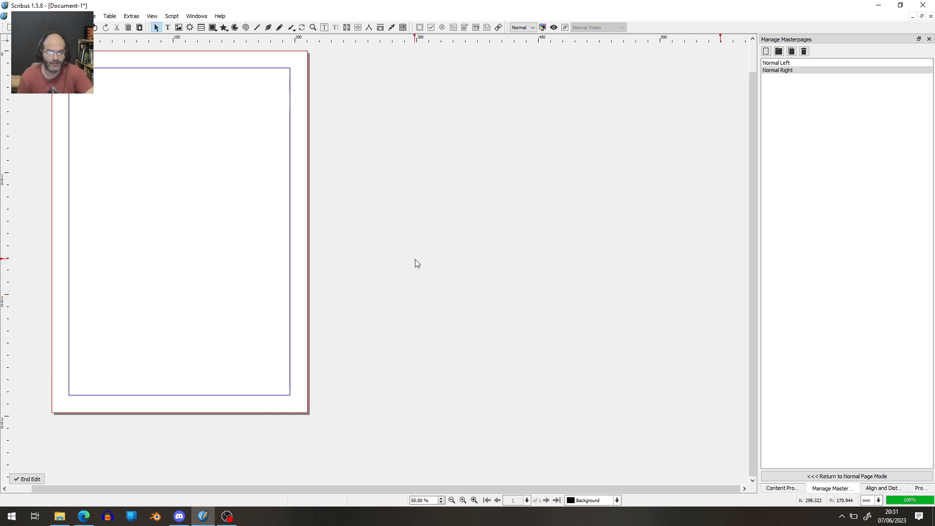
click(769, 63)
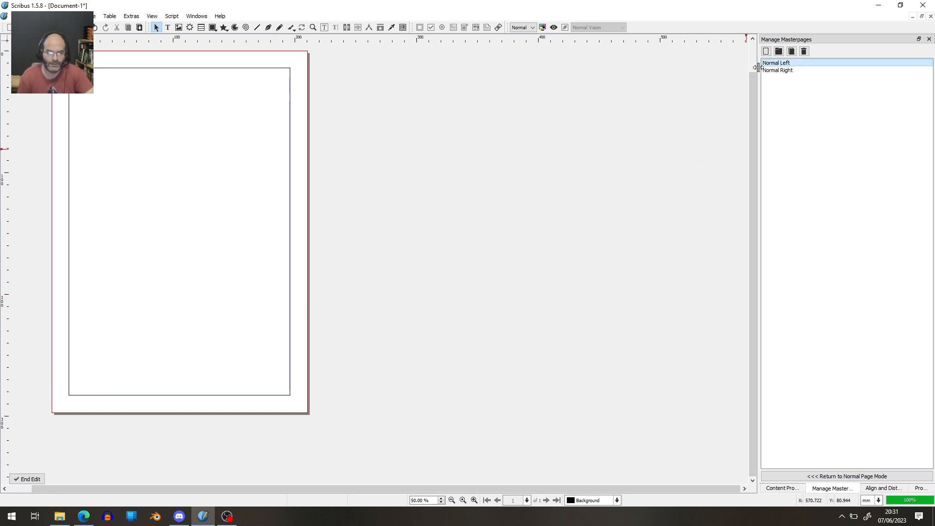
Step: Paste the copied page number frame onto both the Normal Left and Normal Right master pages
key(ctrl+v)
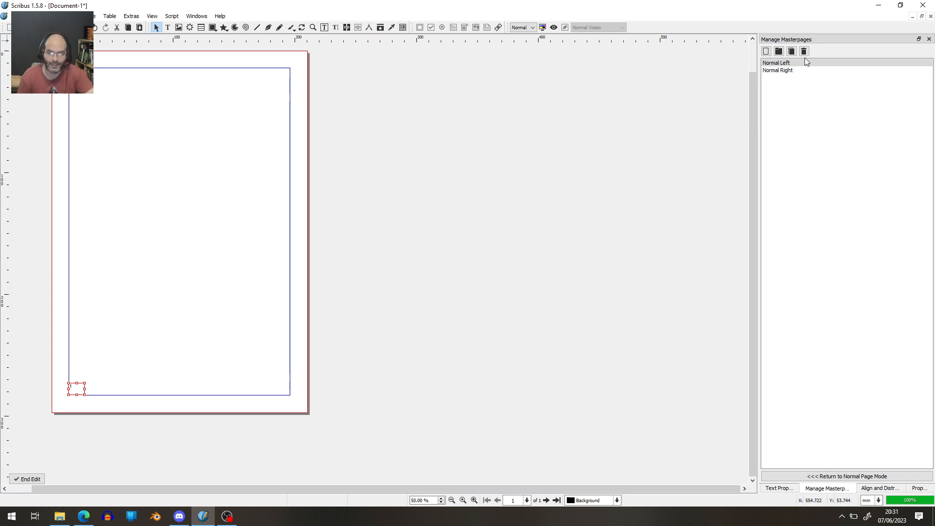
click(789, 71)
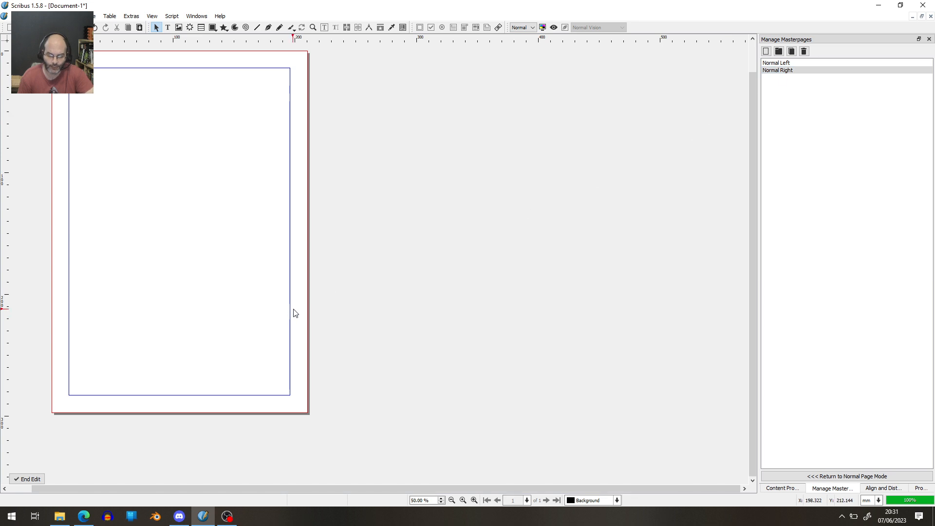
key(ctrl+v)
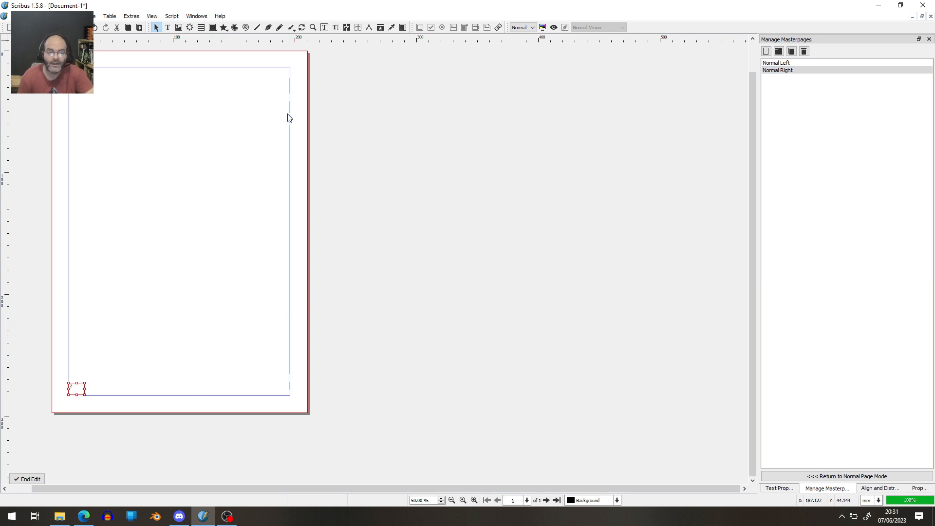
Step: Align the page number frame on the Normal Right master page to the right side of the margins and finish master page editing
click(882, 488)
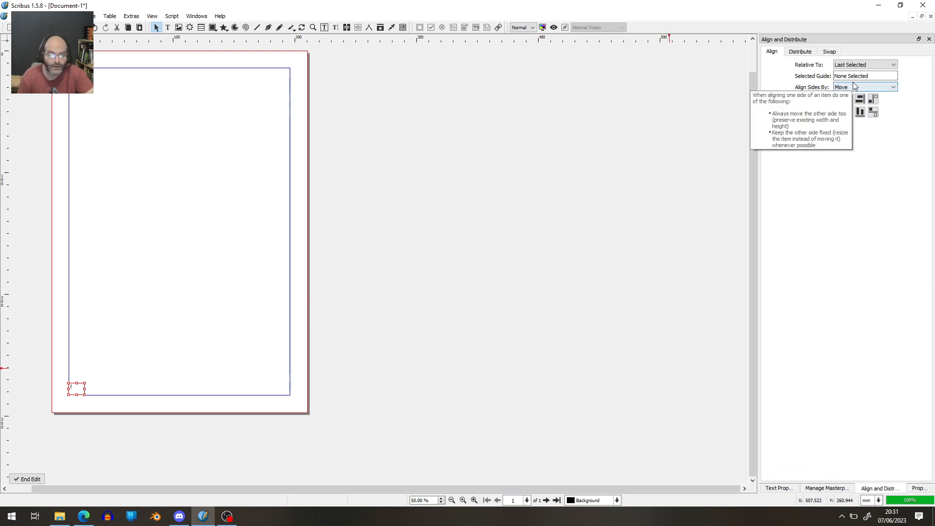
click(864, 64)
click(860, 92)
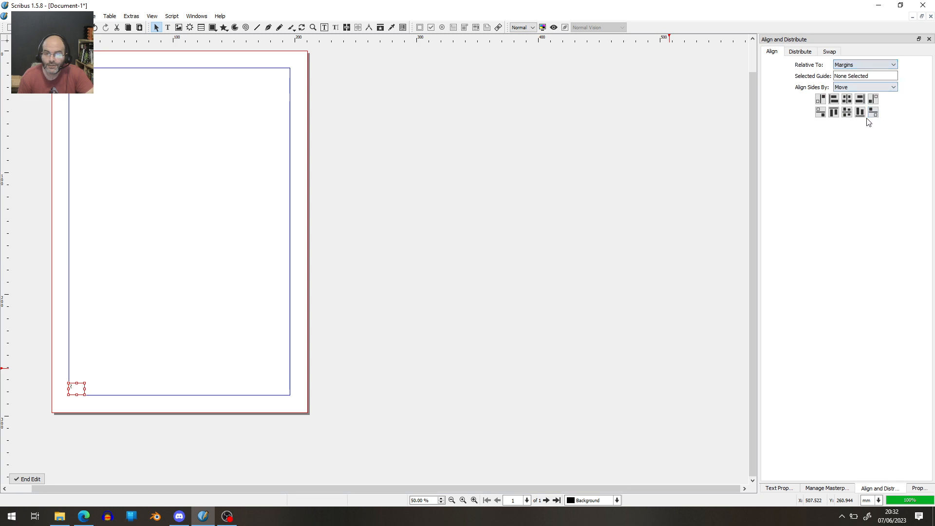
click(860, 101)
click(536, 218)
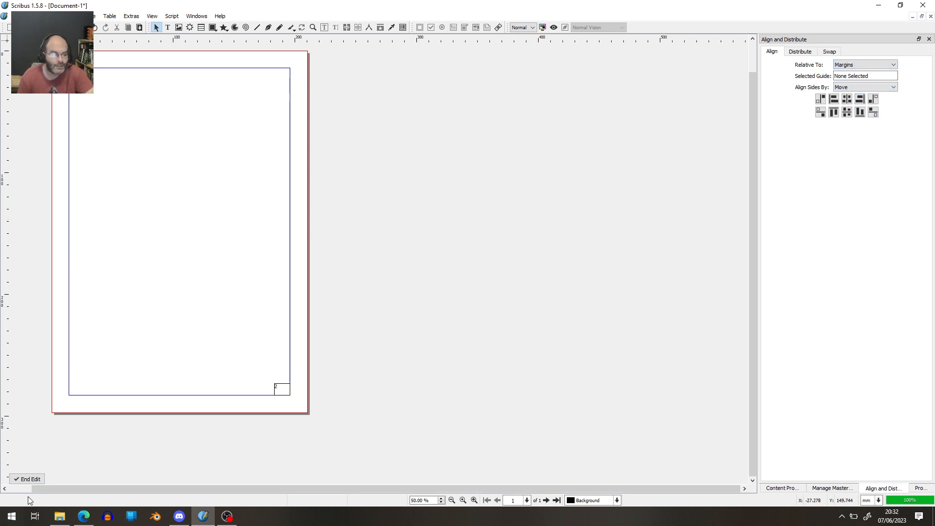
click(27, 479)
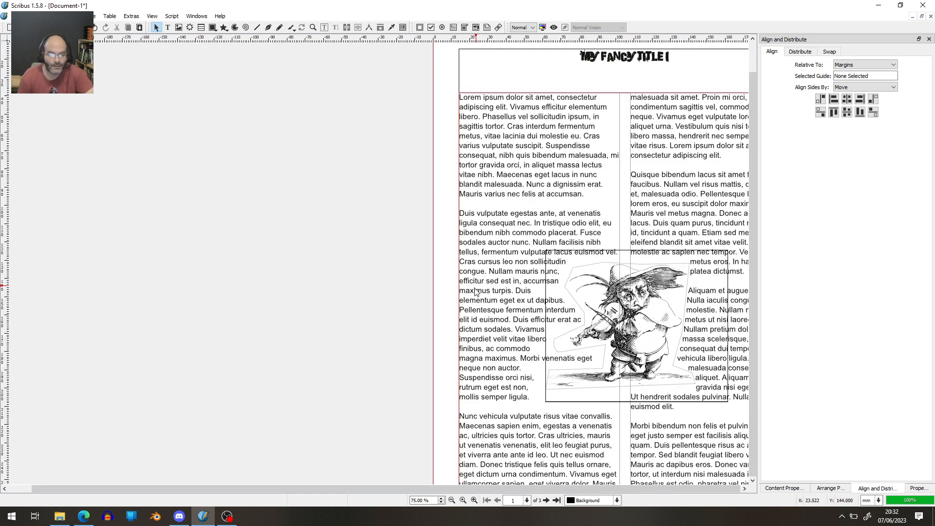
Step: Check the placement of the page number frames across all pages of the document
scroll(456, 313, down, 2)
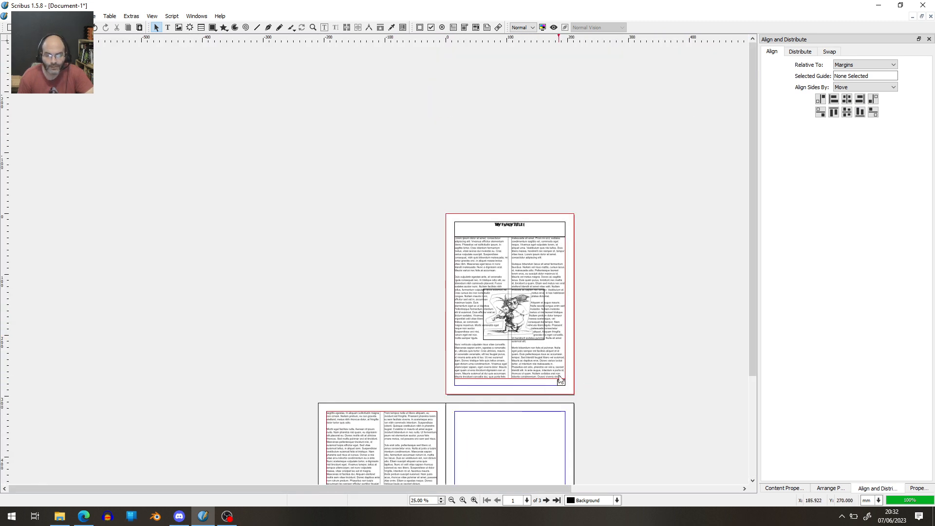
scroll(565, 392, down, 3)
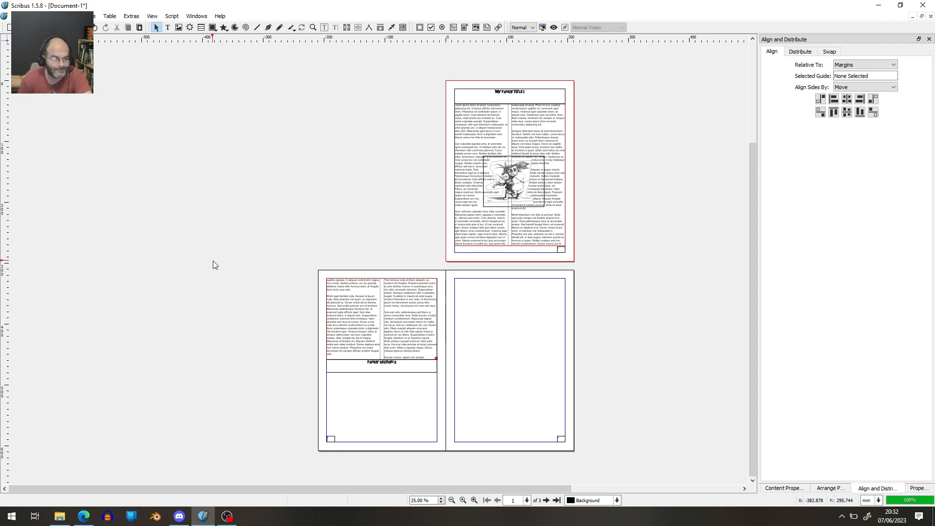
scroll(239, 297, up, 3)
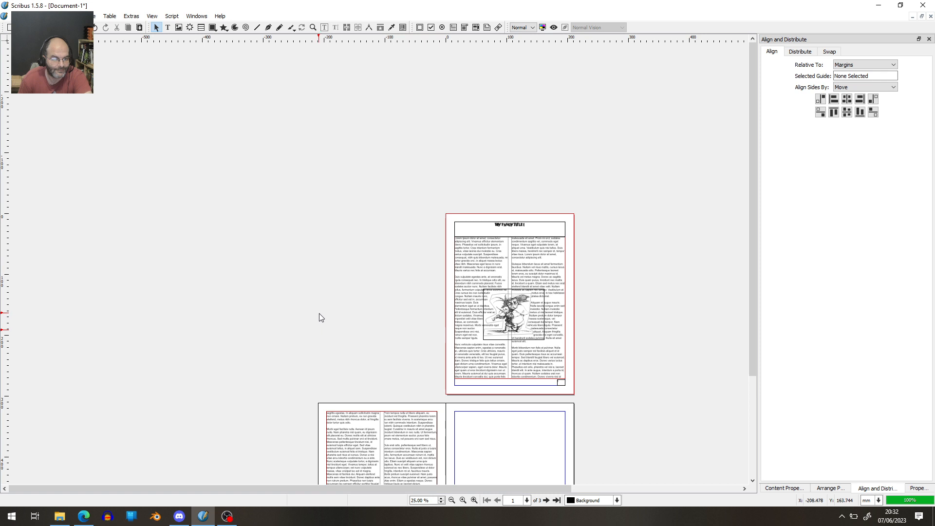
scroll(320, 318, down, 5)
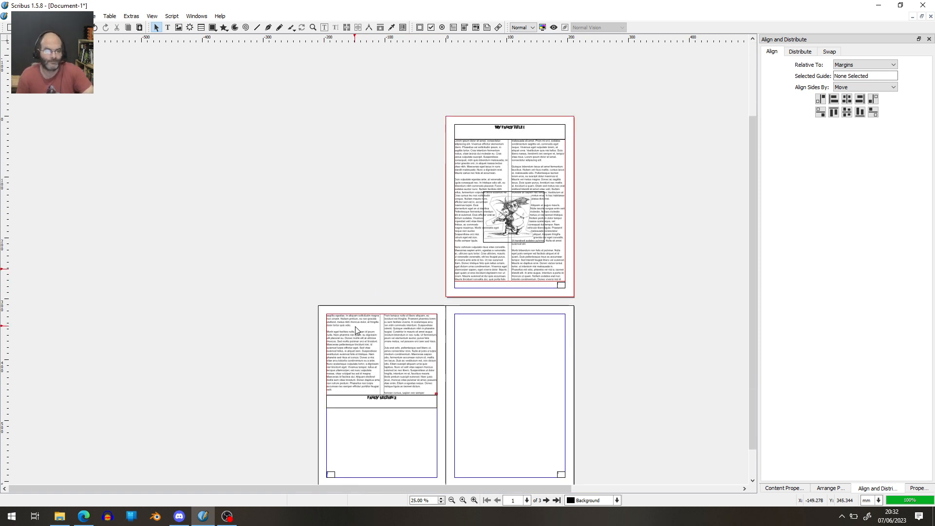
scroll(356, 326, up, 1)
click(33, 16)
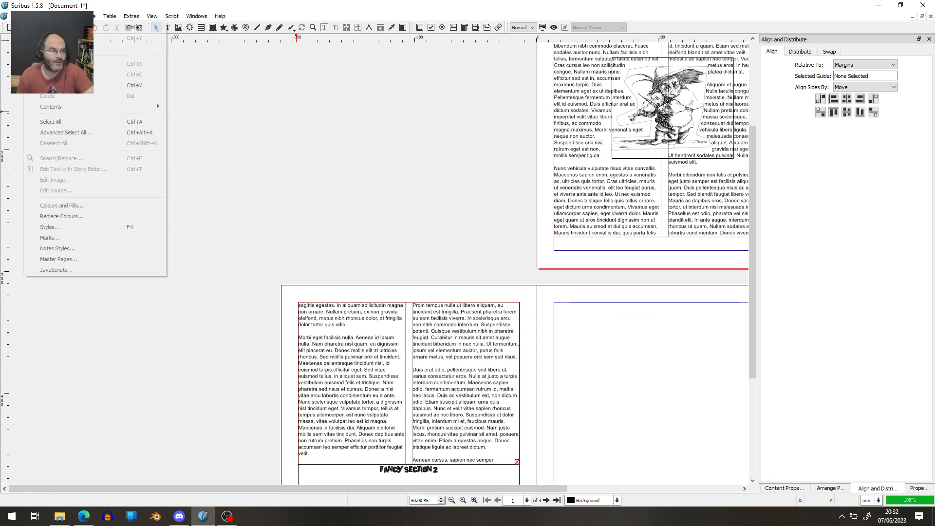
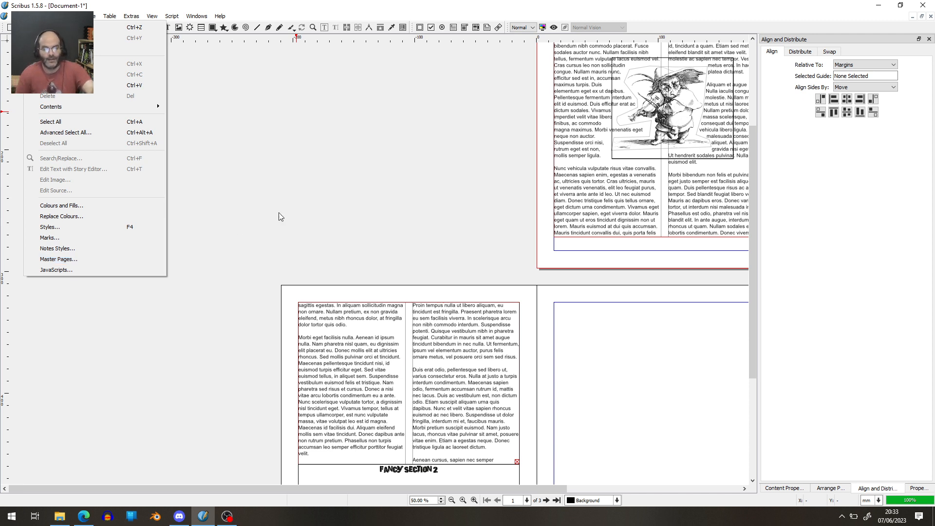
click(458, 238)
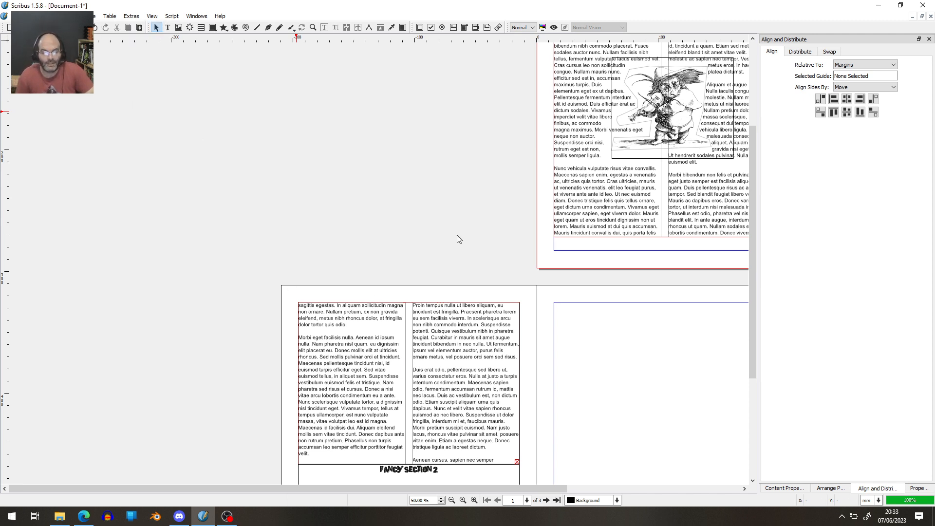
Step: Examine page 1 closely, comparing the automatic page number at its lower outer corner with the title and body layout
drag(469, 240, 316, 229)
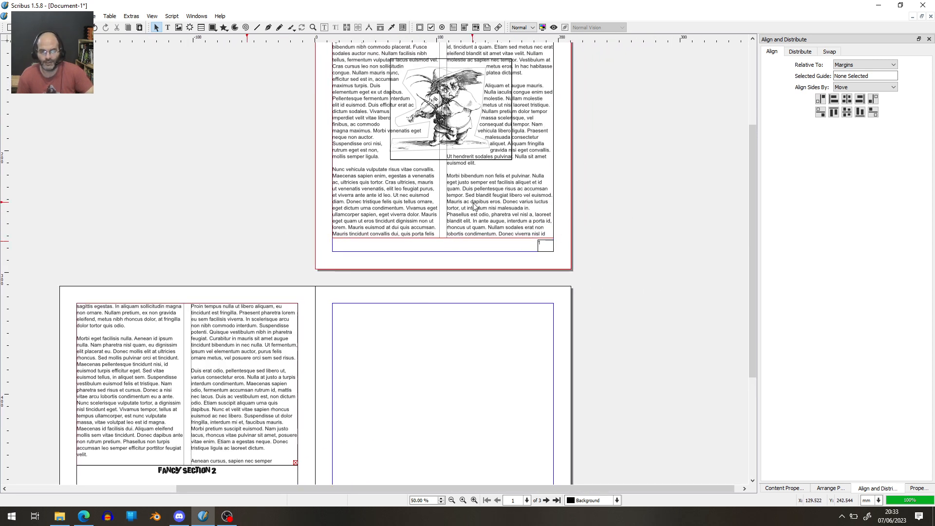
scroll(516, 243, up, 1)
ctrl+scroll(557, 266, up, 3)
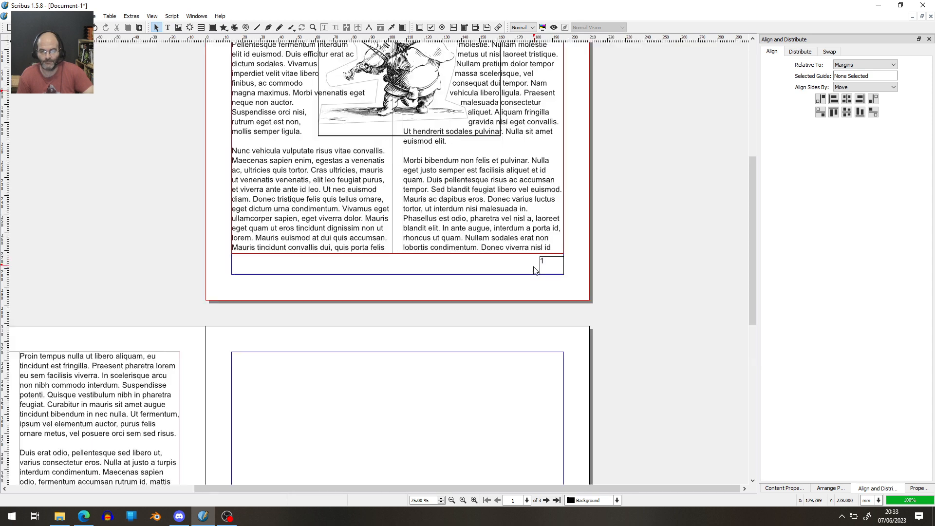
drag(519, 254, 578, 272)
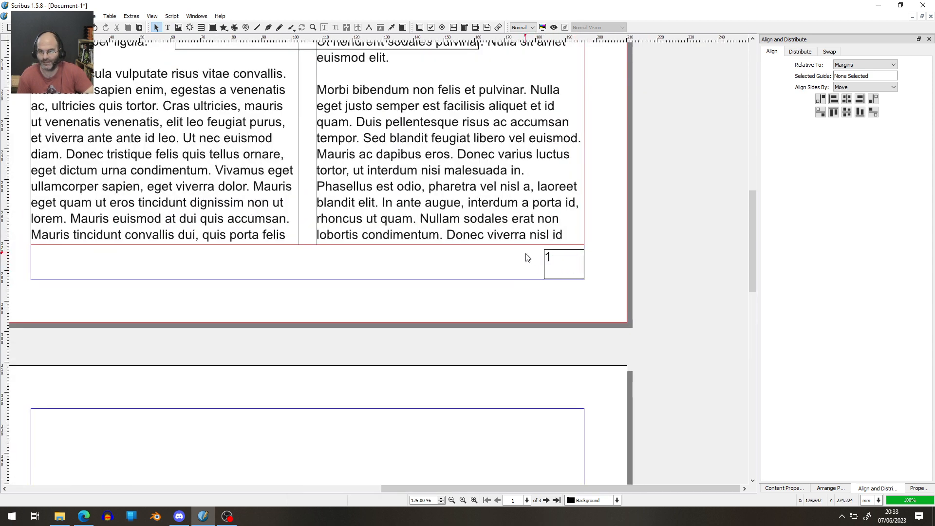
ctrl+scroll(550, 265, down, 2)
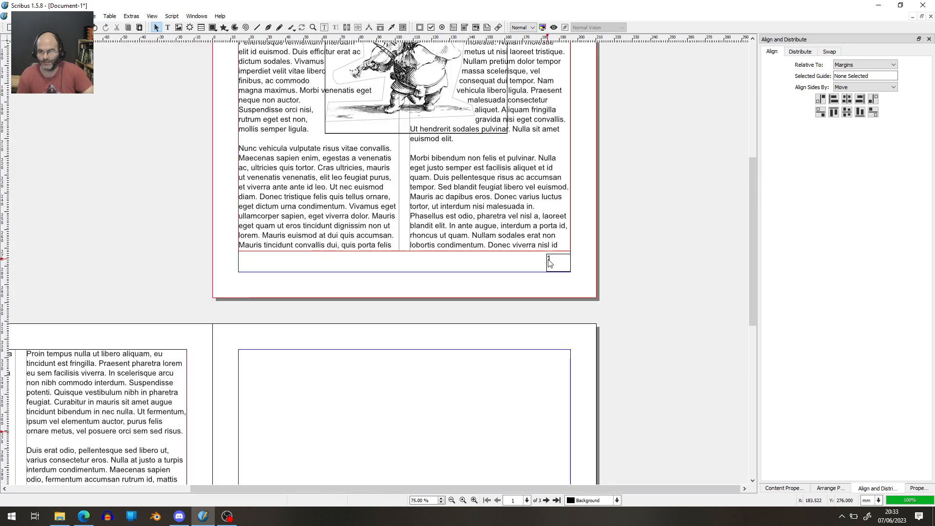
scroll(461, 276, down, 1)
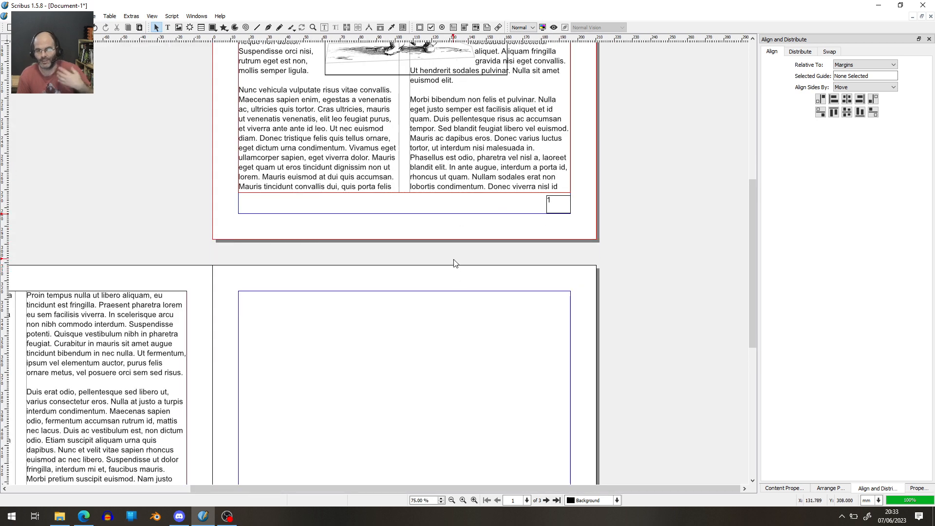
scroll(461, 273, up, 4)
scroll(462, 267, up, 2)
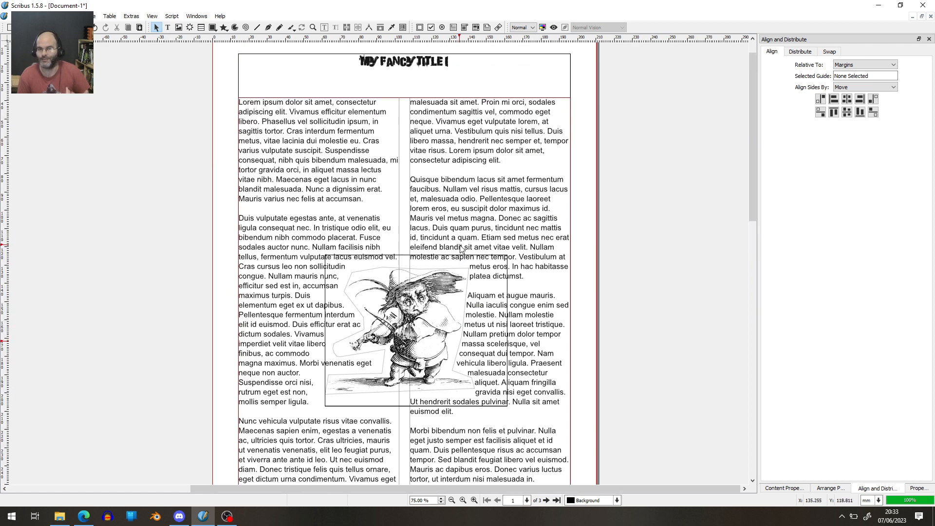
scroll(459, 248, down, 5)
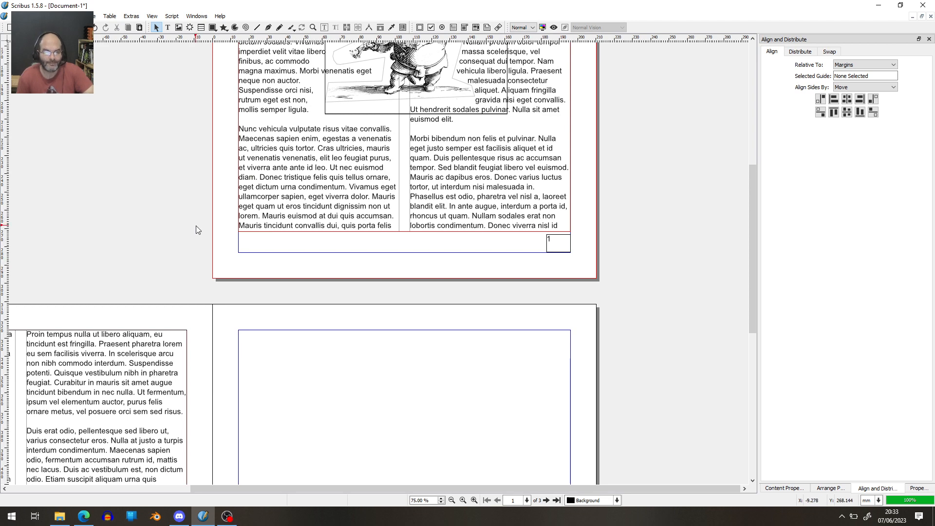
scroll(196, 226, down, 3)
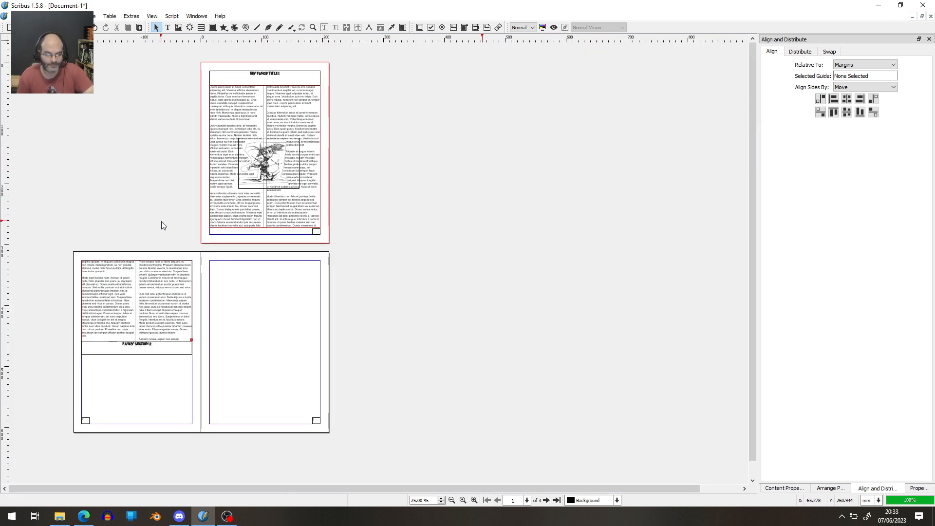
scroll(161, 222, up, 2)
scroll(160, 220, up, 1)
scroll(262, 212, up, 5)
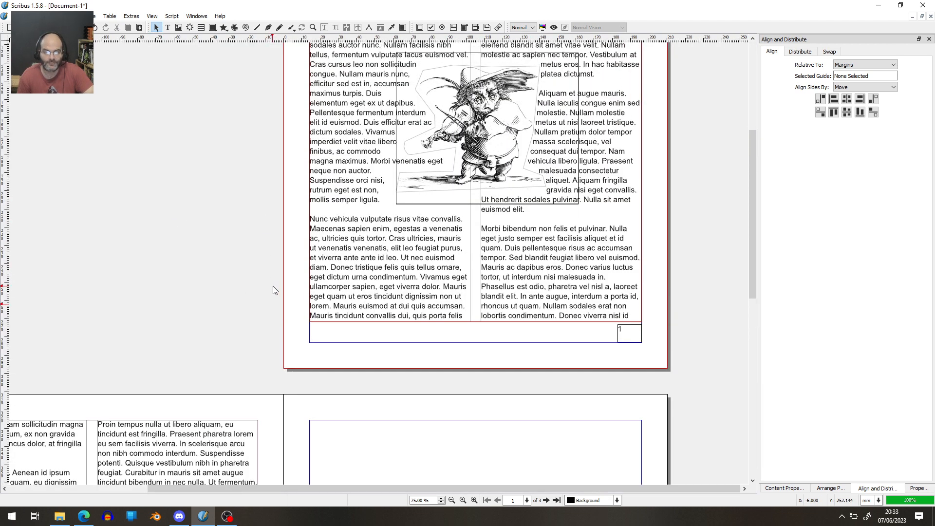
scroll(272, 286, up, 3)
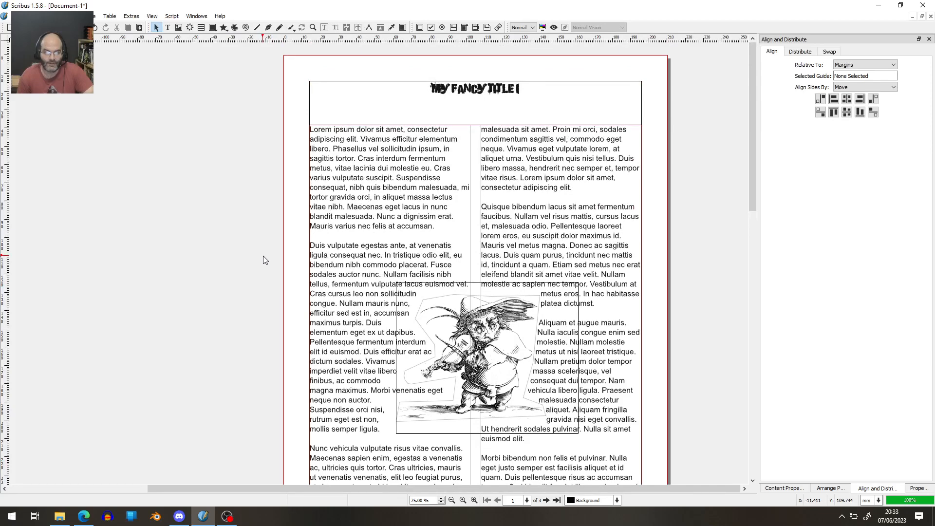
scroll(263, 260, down, 3)
scroll(258, 259, up, 3)
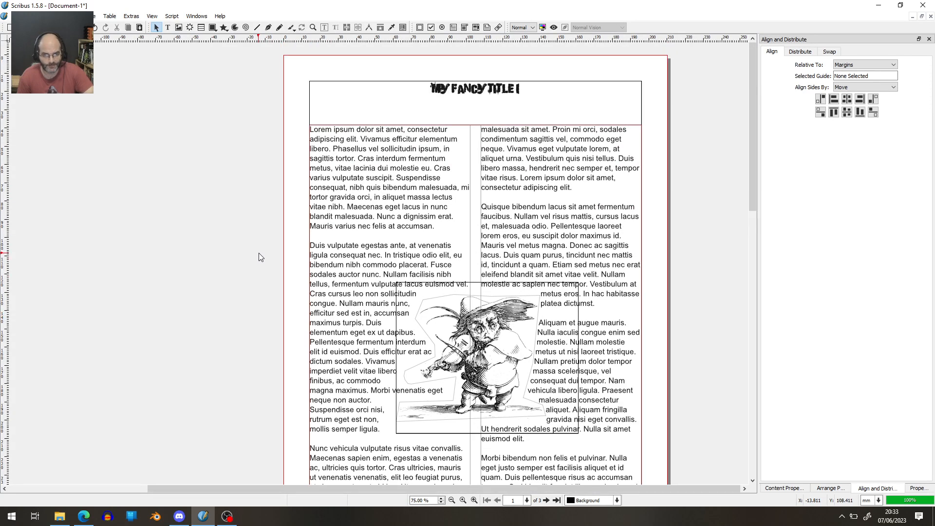
scroll(551, 332, down, 7)
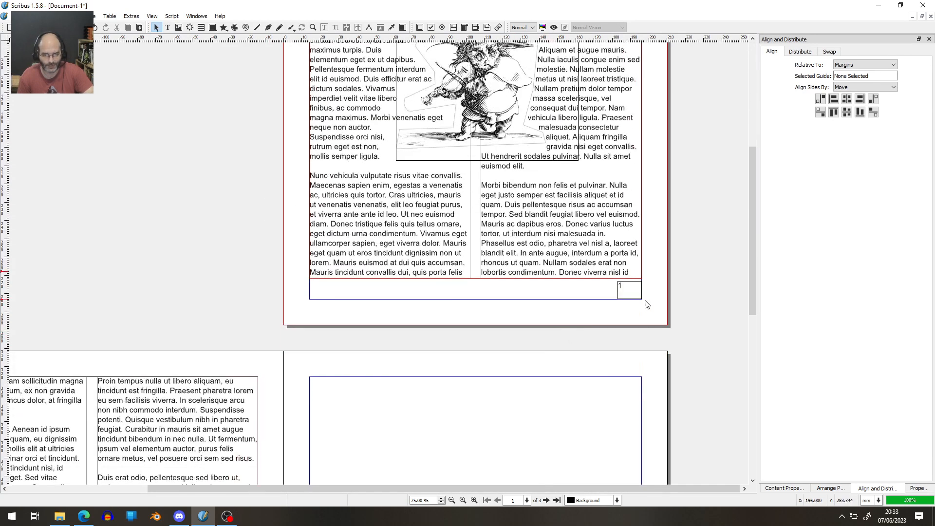
scroll(461, 291, up, 3)
scroll(460, 347, up, 5)
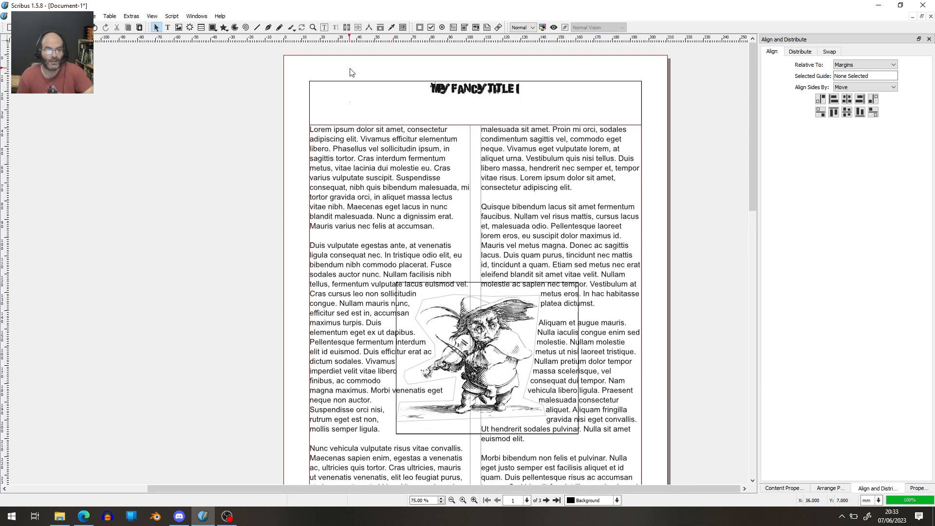
Step: Insert one page before page 1, using the Normal Left and Normal Right master pages
click(95, 16)
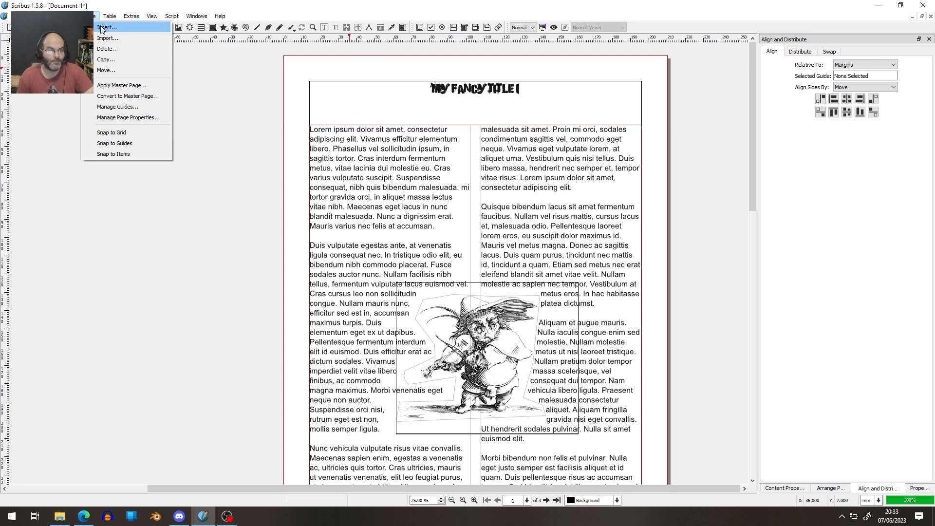
click(102, 27)
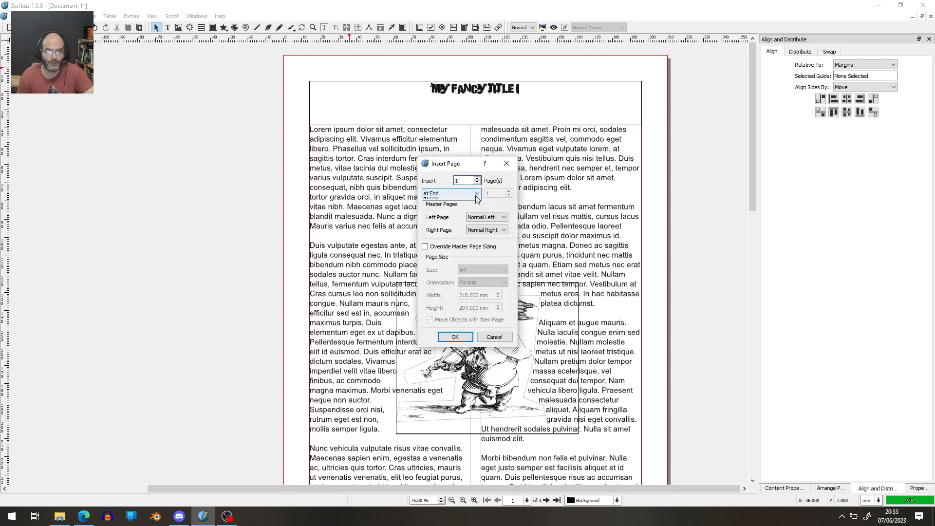
click(475, 194)
click(461, 200)
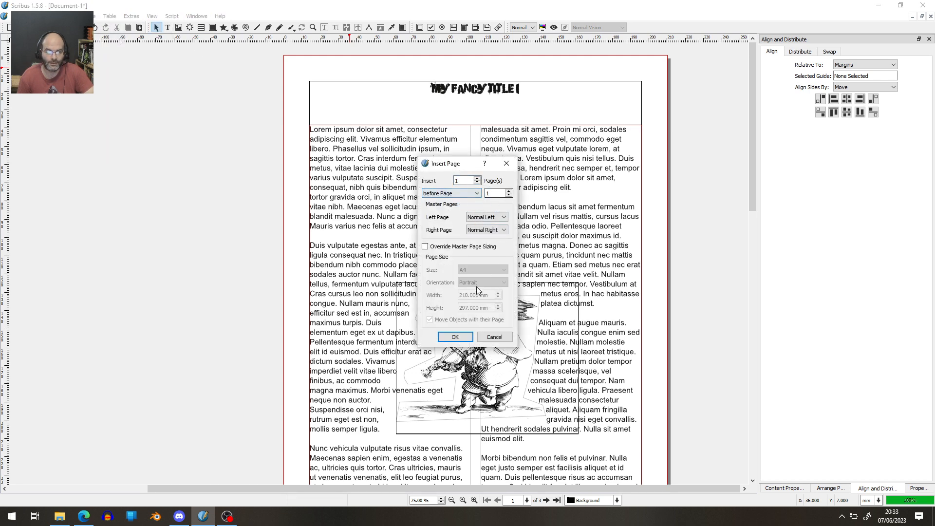
click(460, 337)
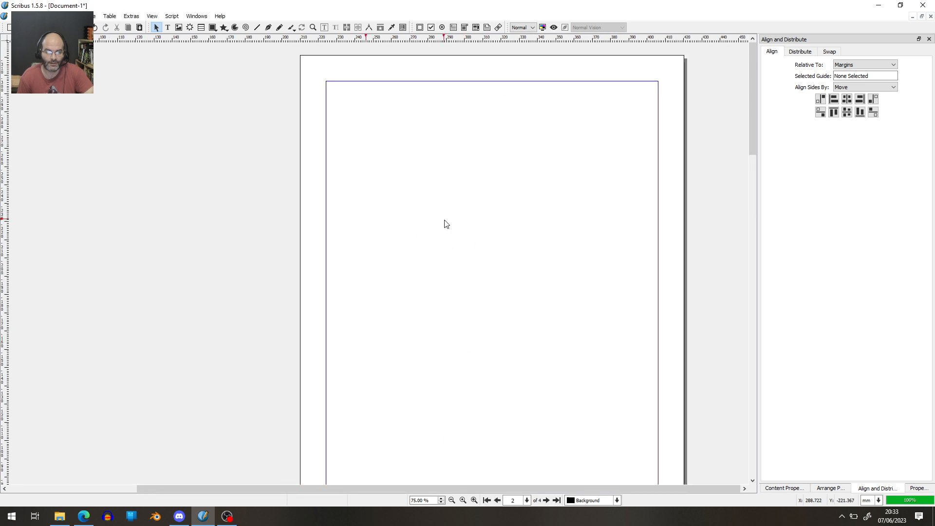
Step: Draw a text frame about 151 × 172 mm inside the margins of the new first page
scroll(446, 226, down, 2)
scroll(447, 228, up, 1)
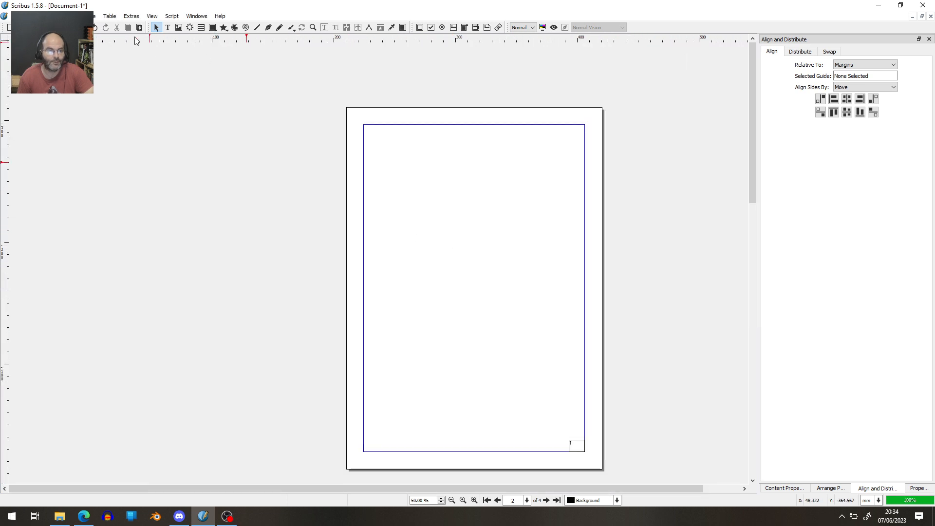
click(167, 27)
drag(382, 154, 565, 363)
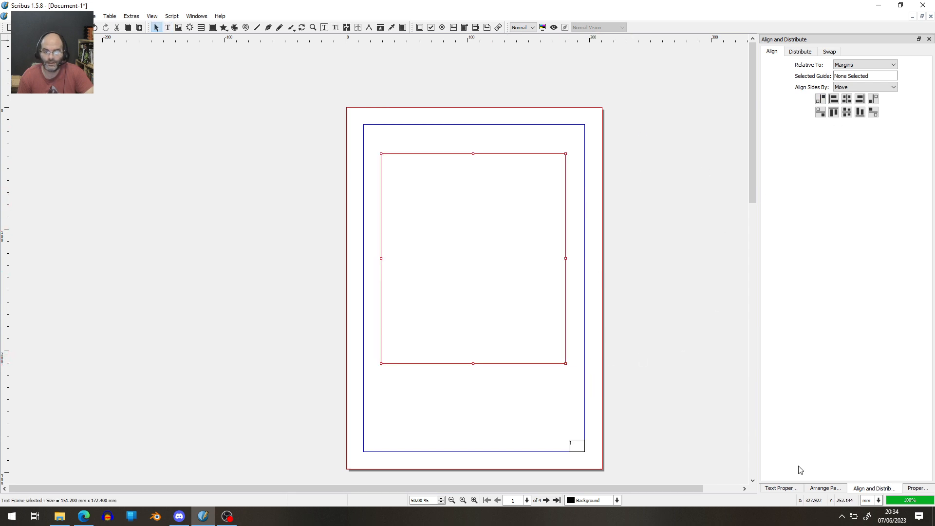
Step: Rename the large text frame on the new first page as TOCBox
click(916, 488)
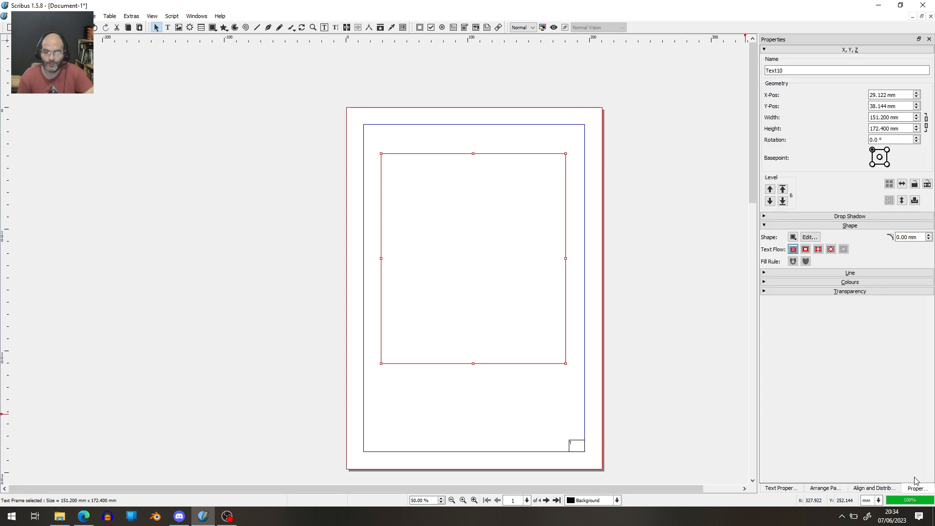
click(790, 68)
key(ctrl+a)
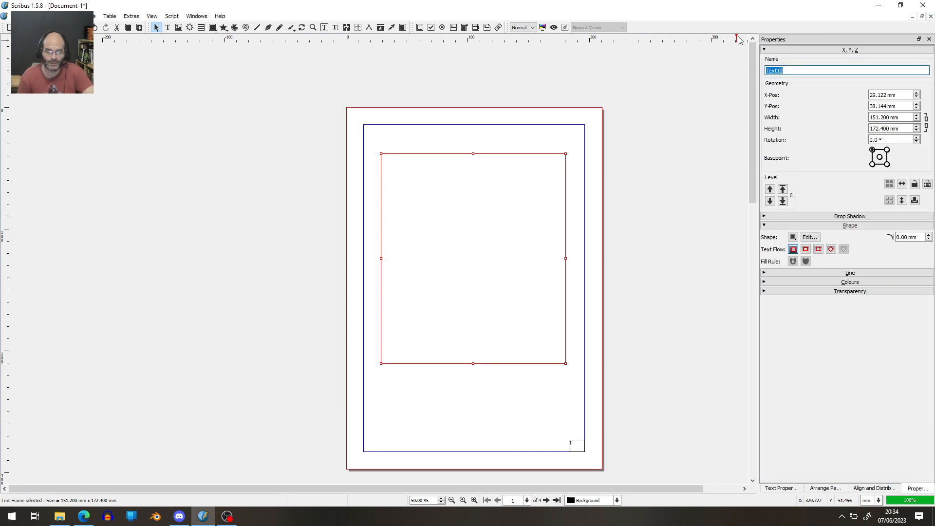
text(ToCBox)
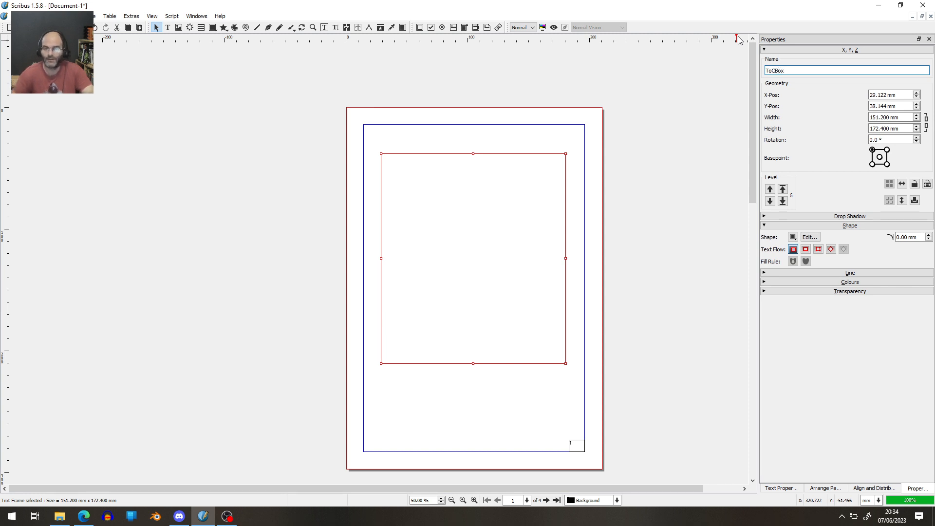
key(Left)
key(Left)
key(Left)
key(Left)
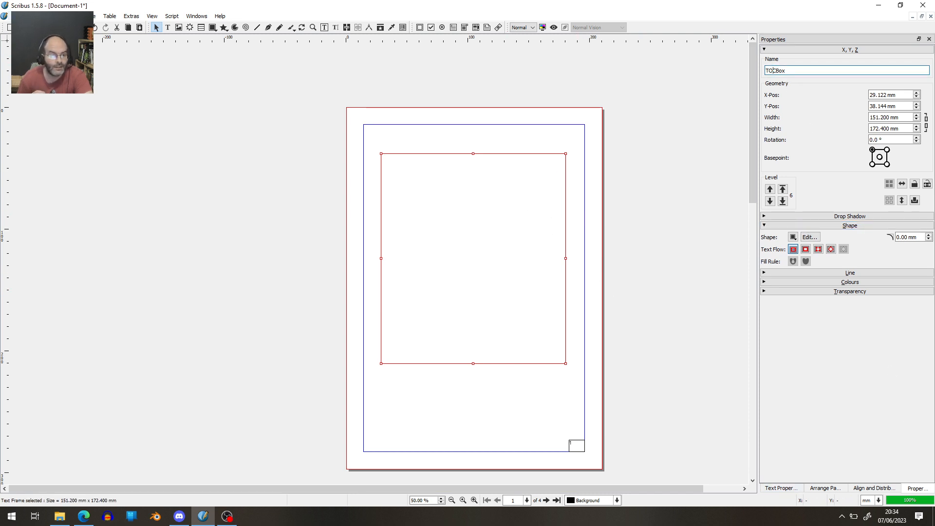
Step: Add a document item attribute named TocItem with type String in the document setup
click(16, 16)
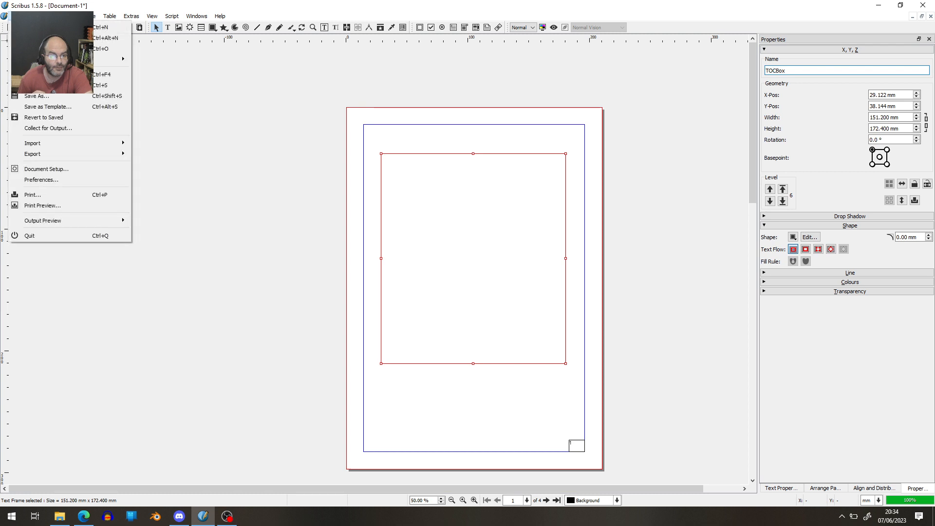
click(62, 169)
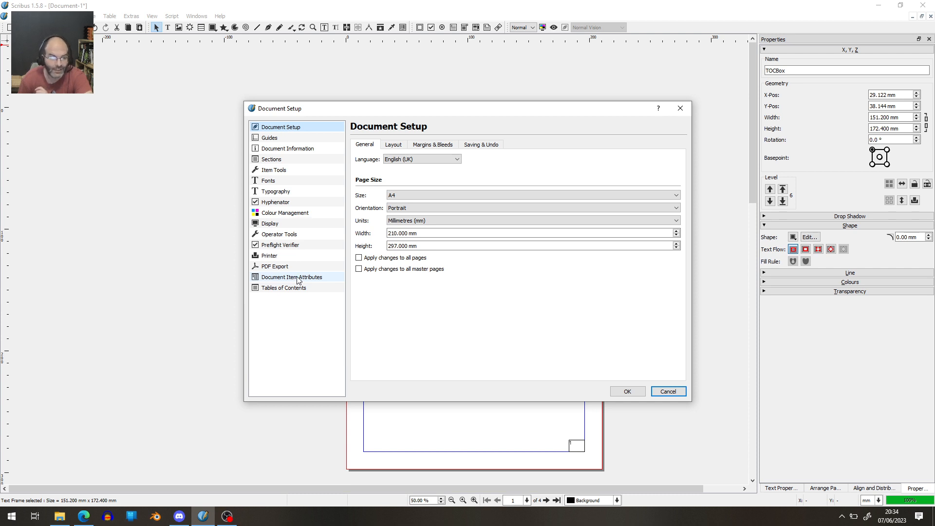
click(272, 279)
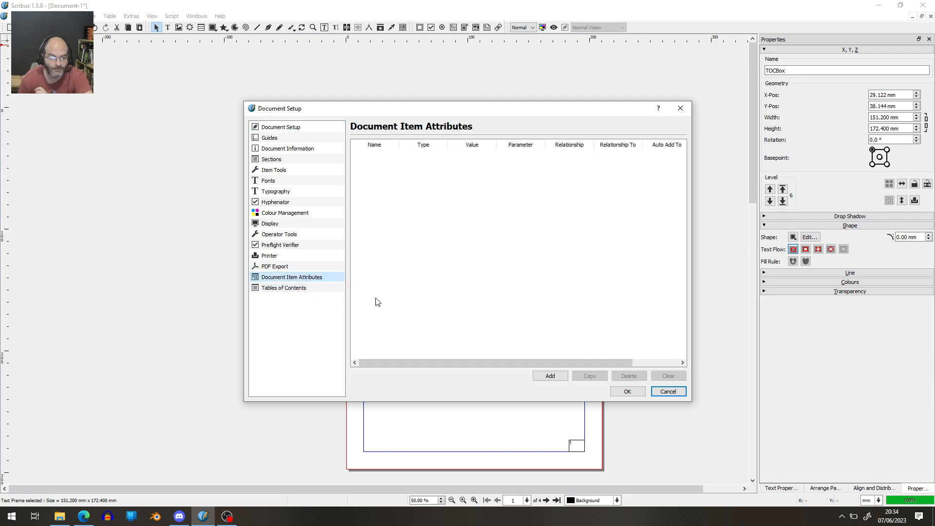
click(558, 378)
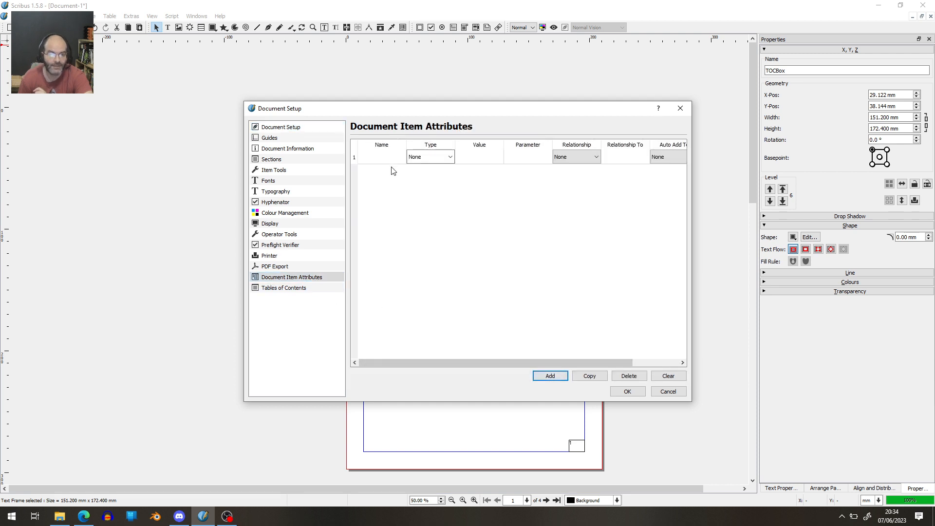
click(375, 156)
click(374, 161)
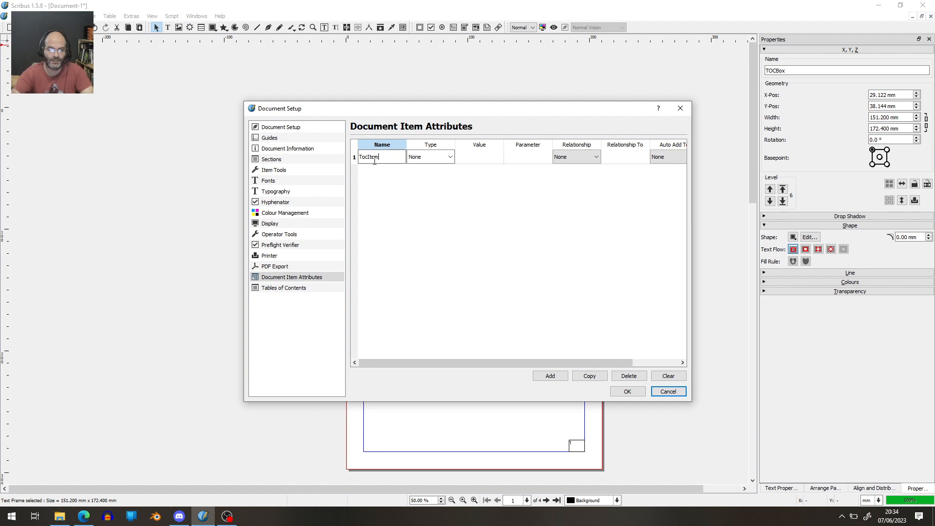
click(449, 156)
click(451, 157)
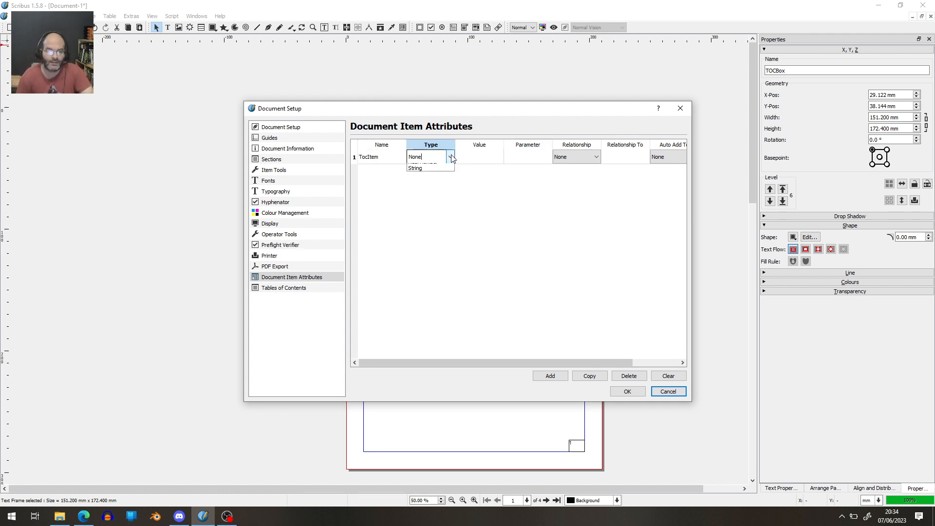
click(436, 193)
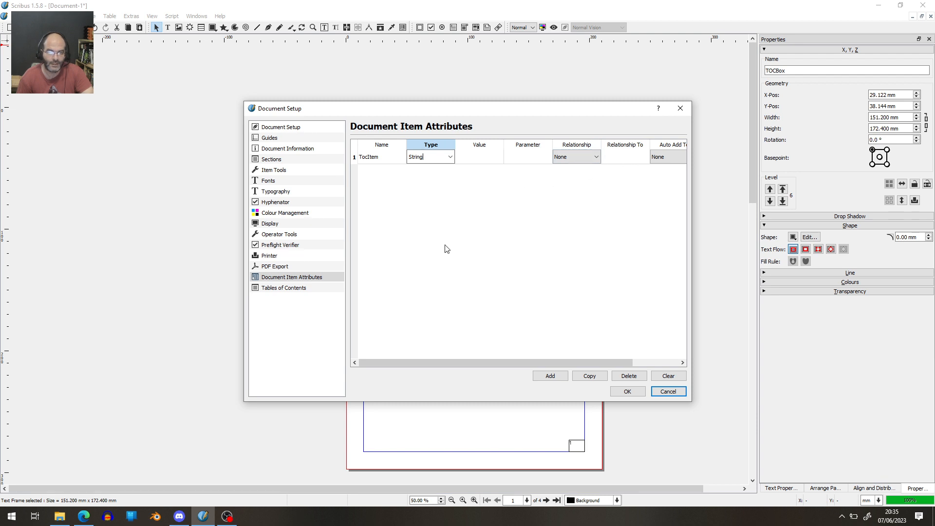
Step: Add a table of contents to the document setup using item attribute TocItem and destination frame TOCBox, and apply the setup
click(303, 289)
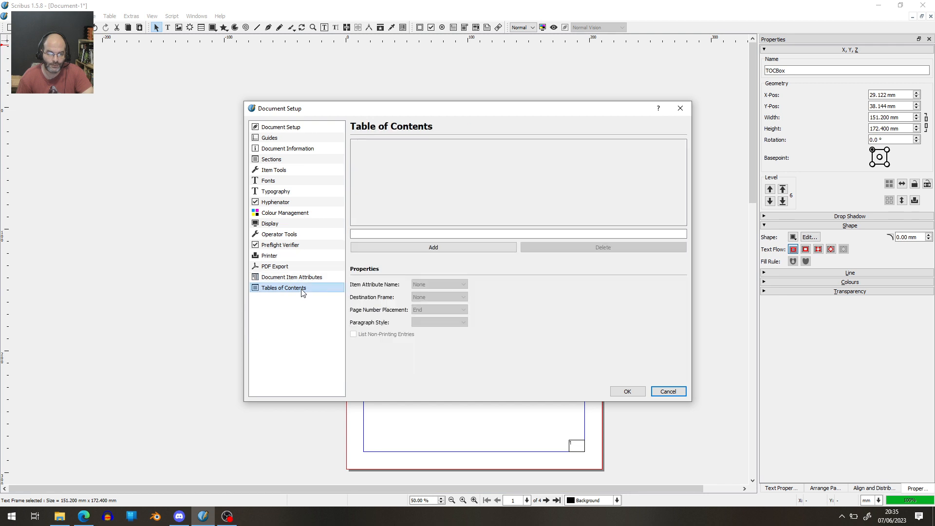
click(444, 246)
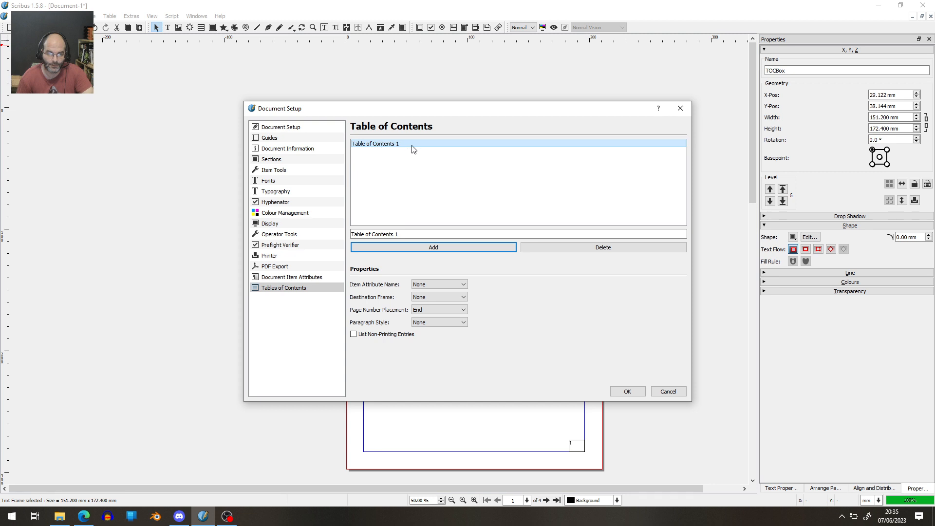
click(453, 285)
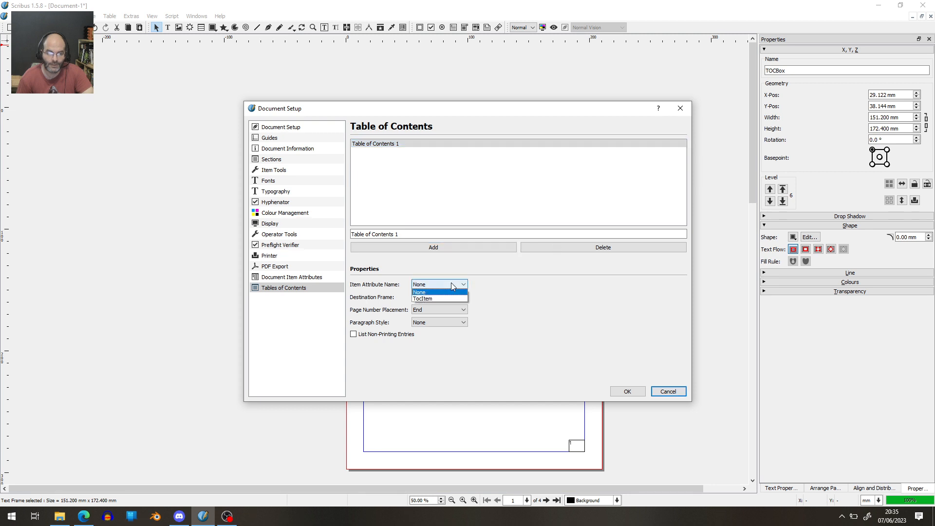
click(430, 299)
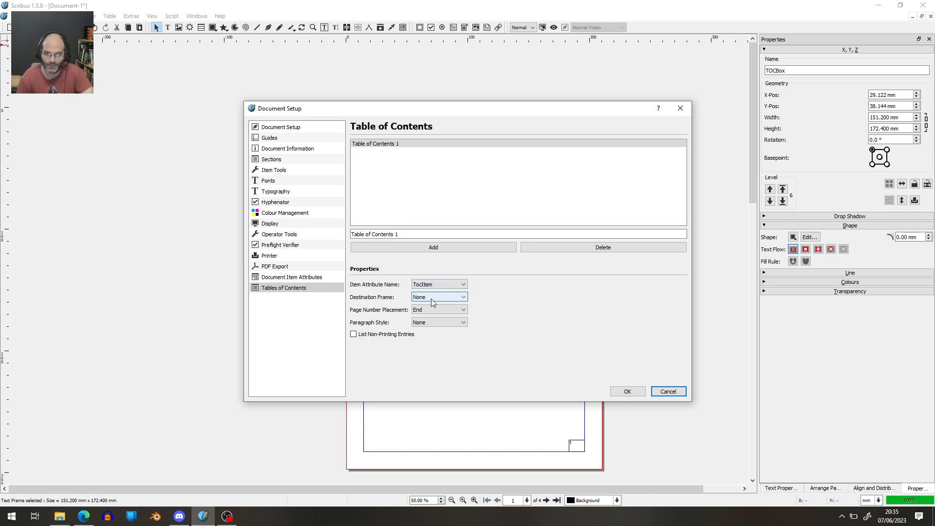
click(452, 298)
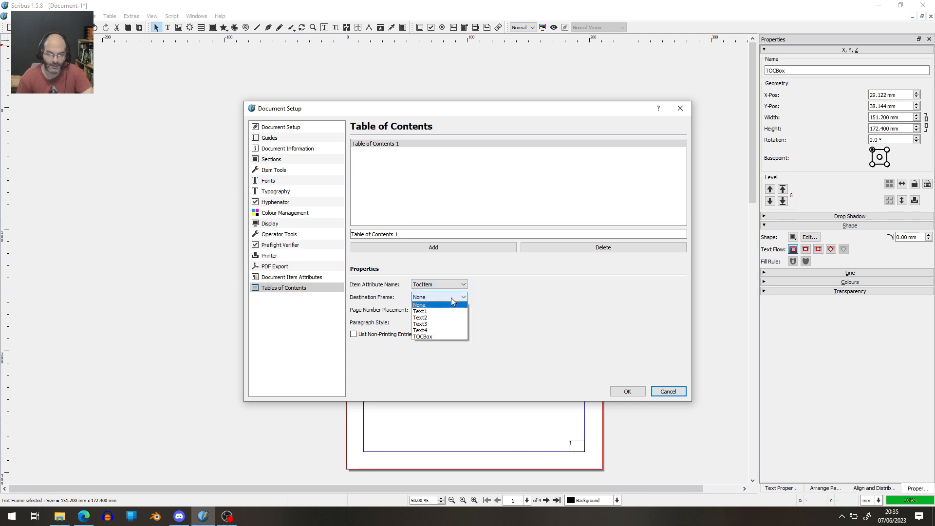
click(445, 336)
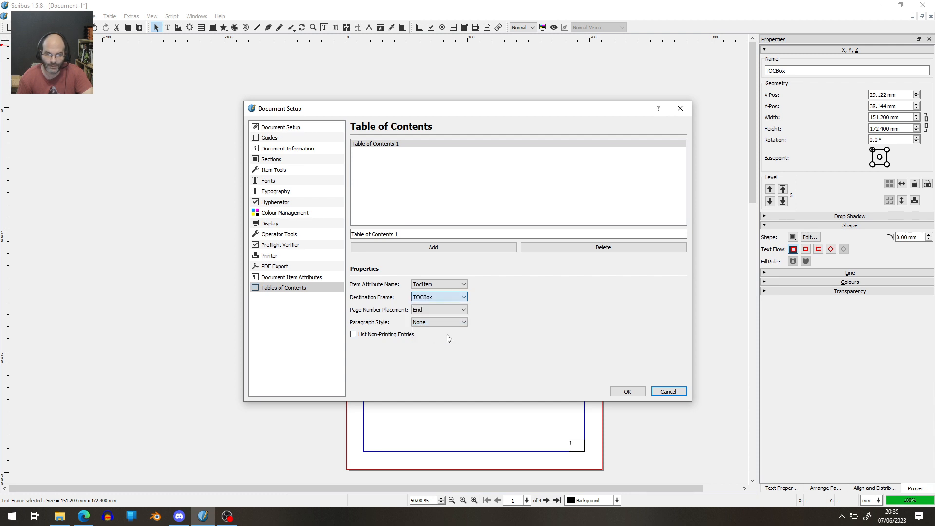
drag(487, 108, 814, 178)
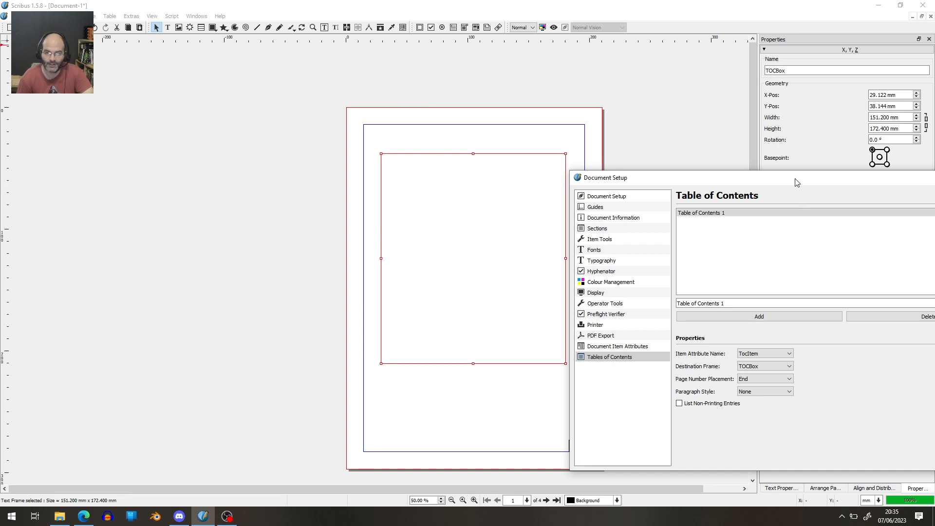
drag(796, 183, 440, 123)
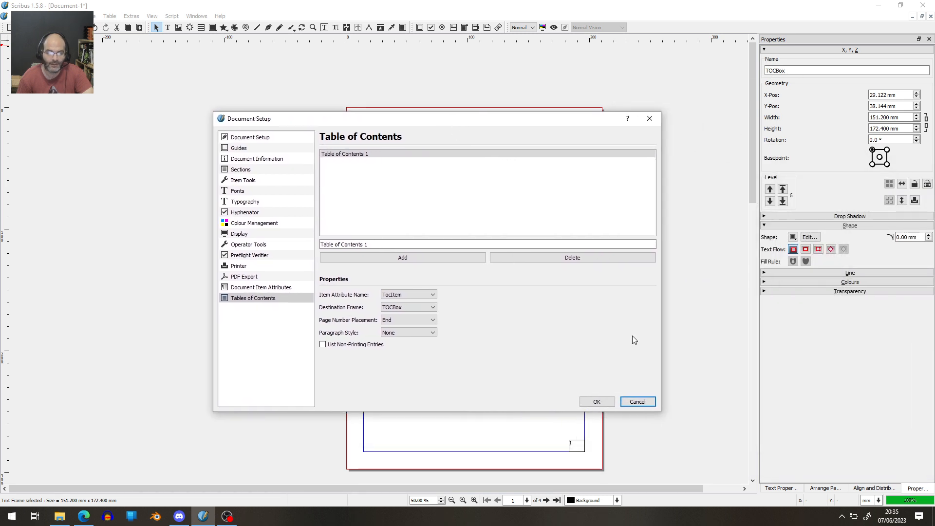
click(597, 402)
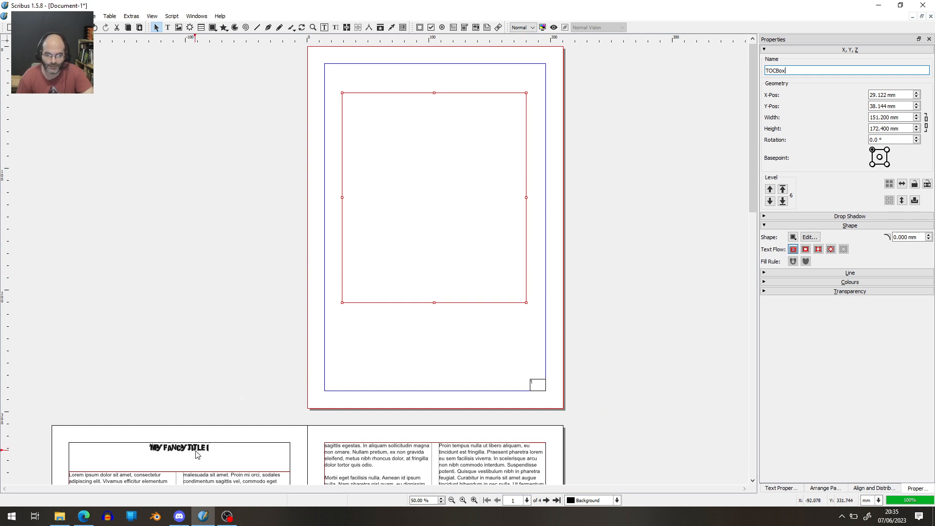
Step: Give the title frame on page 2 a TocItem attribute with the value "My Fancy Title 1"
scroll(188, 384, down, 4)
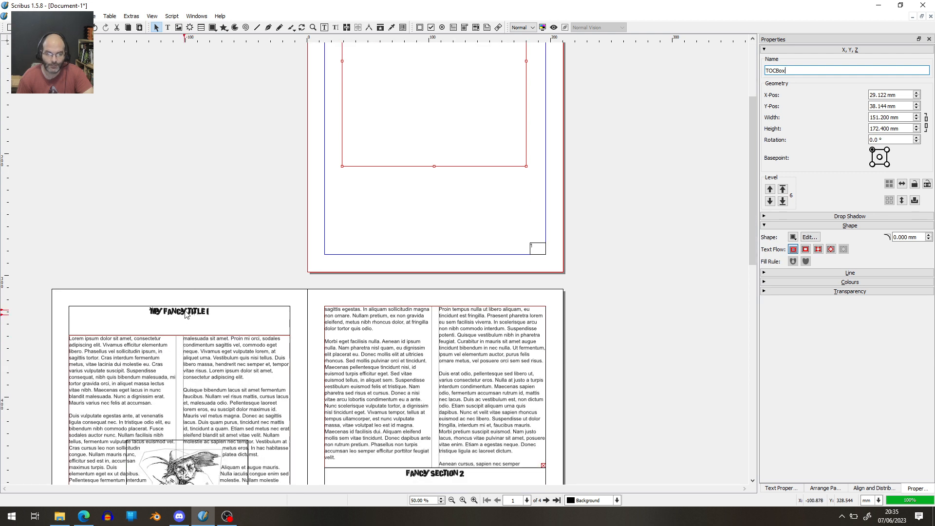
click(185, 314)
right_click(186, 314)
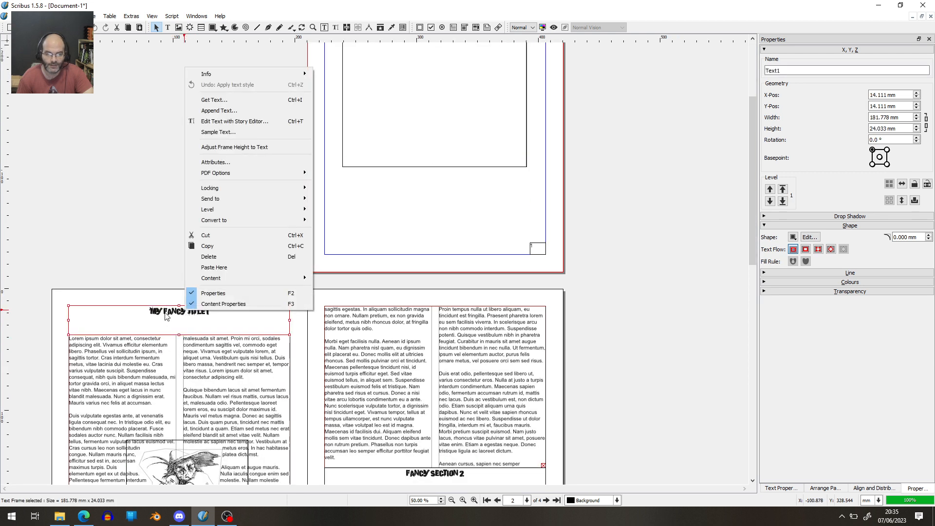
click(229, 163)
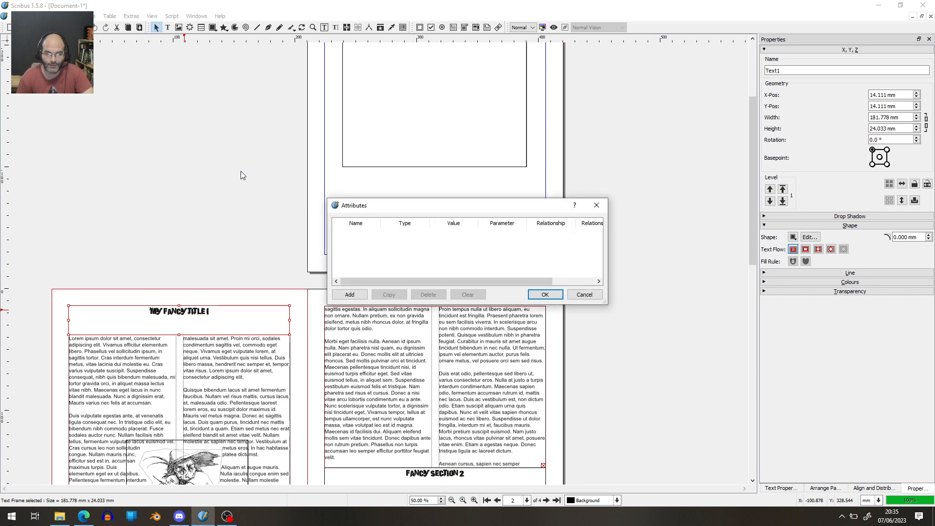
click(355, 295)
double_click(360, 236)
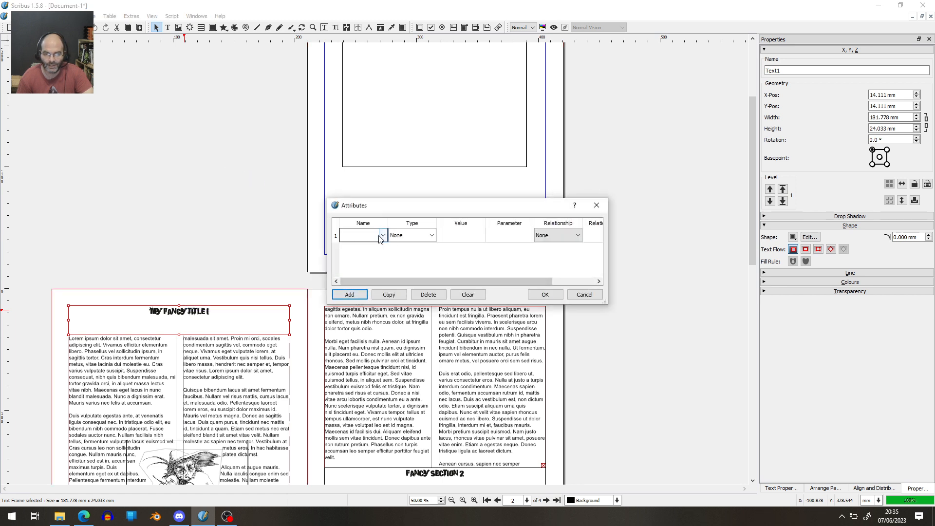
click(383, 235)
click(374, 252)
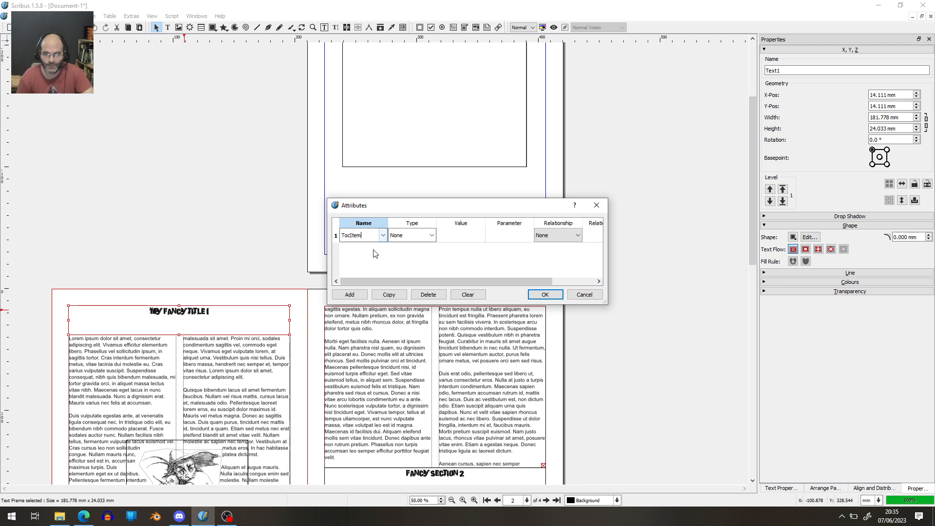
double_click(455, 236)
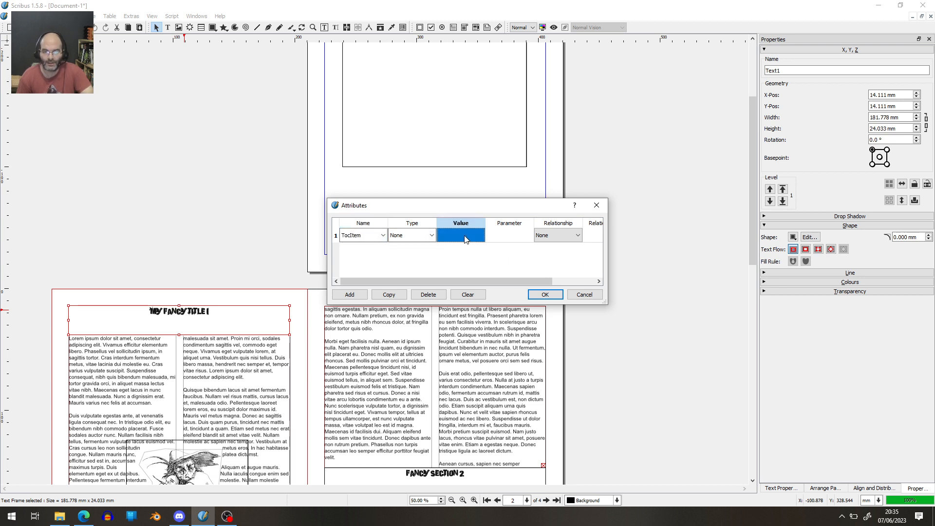
text(My)
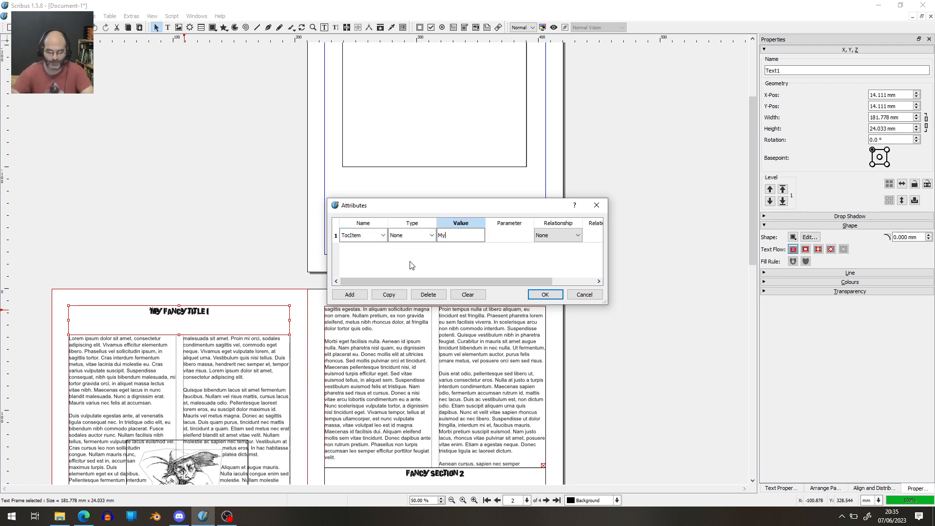
text( Fancy Title 1)
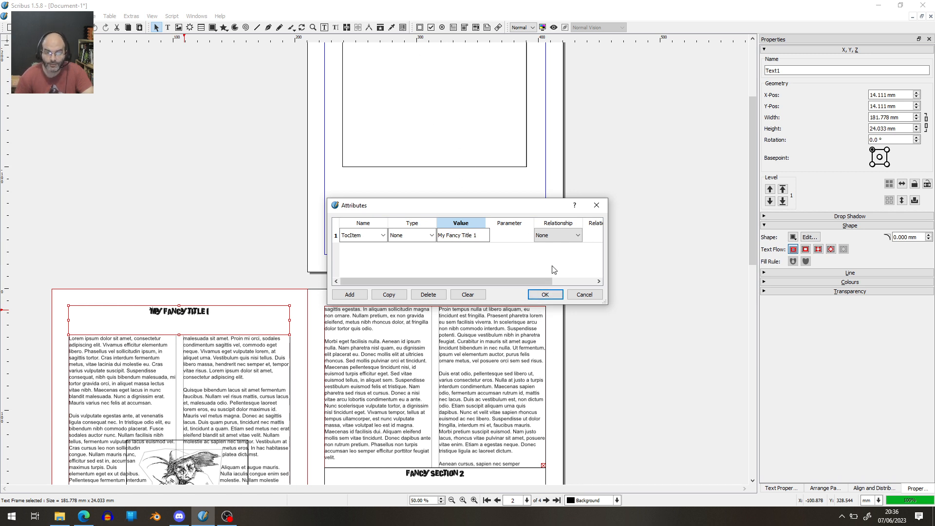
click(547, 294)
Step: Move the "Fancy Section 2" title frame on page 3 straight down by about 32 mm
scroll(455, 458, down, 1)
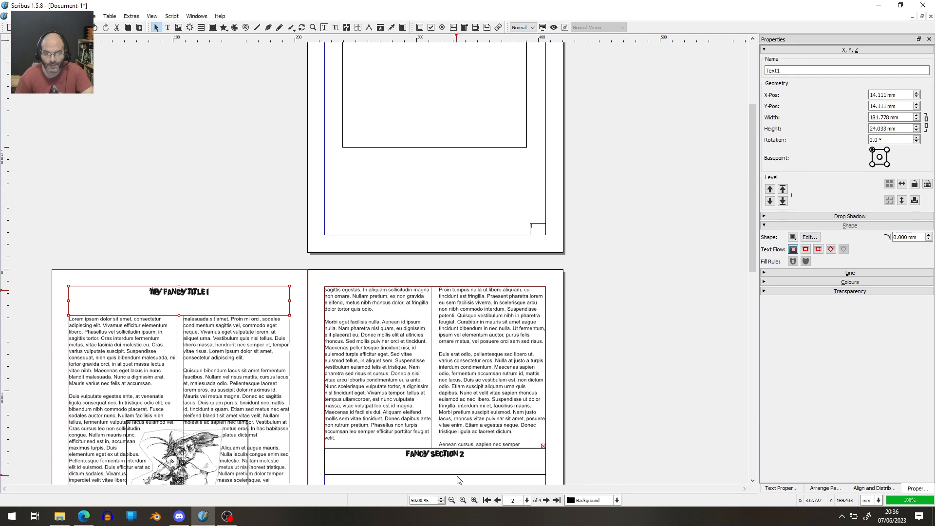
click(450, 459)
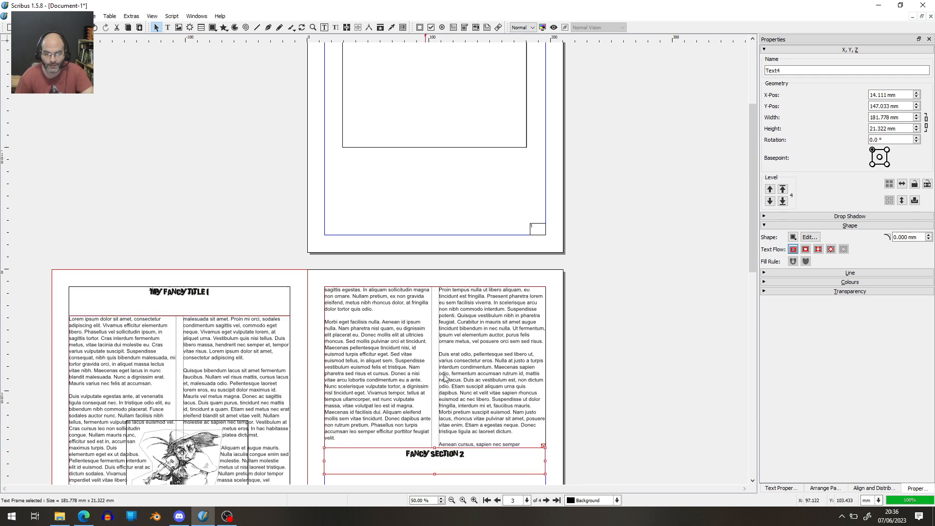
scroll(446, 379, down, 1)
scroll(542, 347, down, 3)
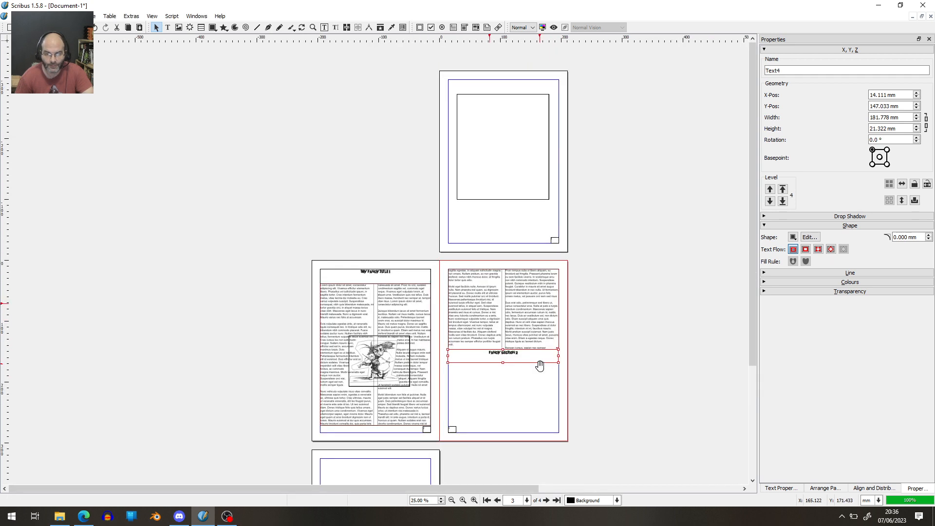
scroll(539, 367, up, 5)
scroll(486, 378, down, 3)
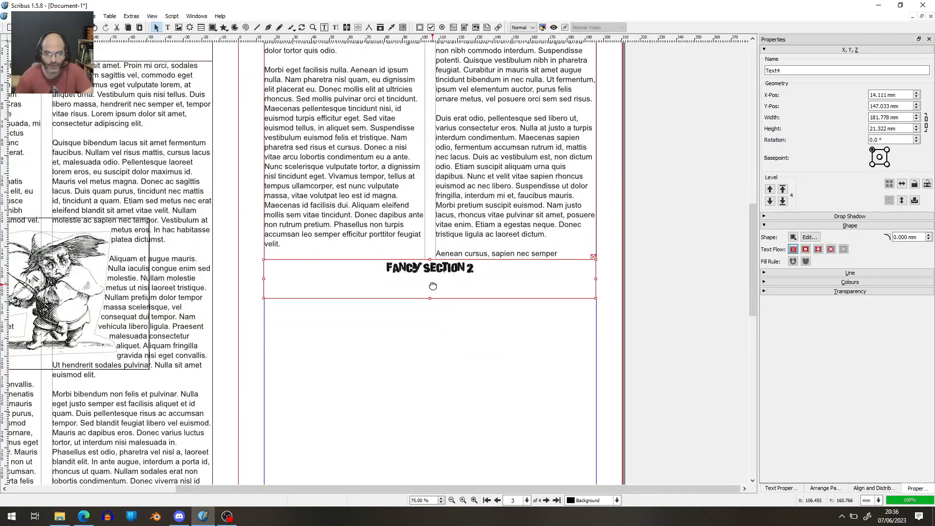
key(Down)
key(Down)
key(Down)
key(Down)
key(Down)
key(Down)
key(Down)
key(Down)
key(Down)
key(Down)
key(Down)
key(Down)
key(Down)
key(Down)
key(Down)
key(Down)
key(Down)
key(Down)
key(Down)
key(Down)
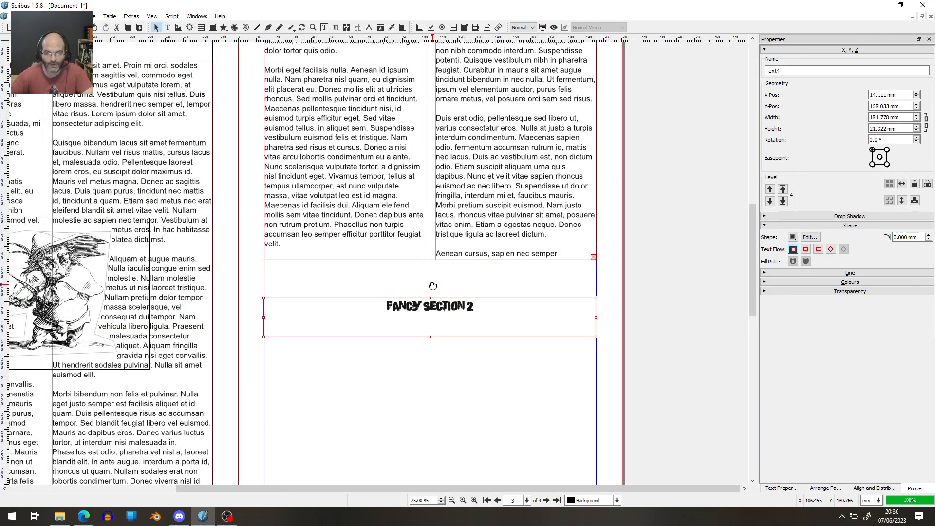
key(Down)
key(Down)
key(Down)
key(Down)
key(Down)
key(Down)
key(Down)
key(Down)
key(Down)
key(Down)
key(Down)
Step: Extend the two-column body text frame above "Fancy Section 2" downward to a height of about 148 mm
click(432, 256)
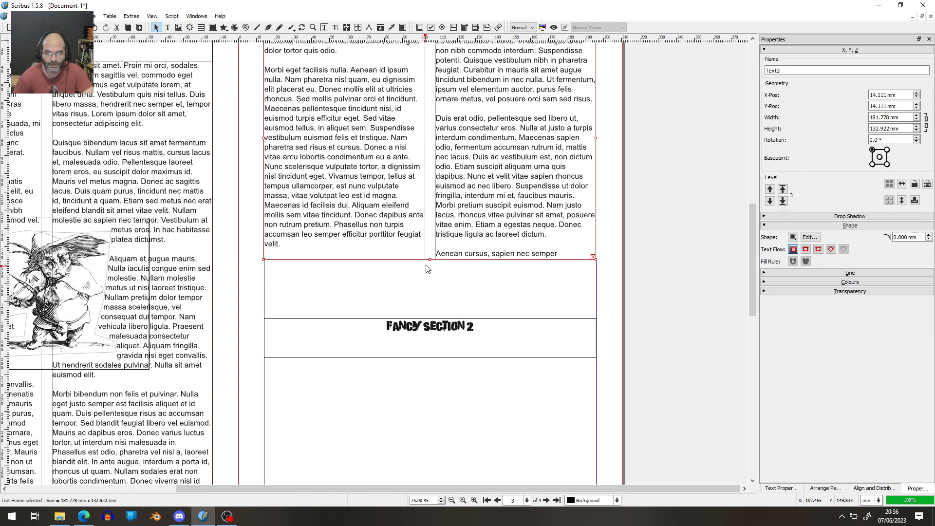
drag(428, 259, 429, 287)
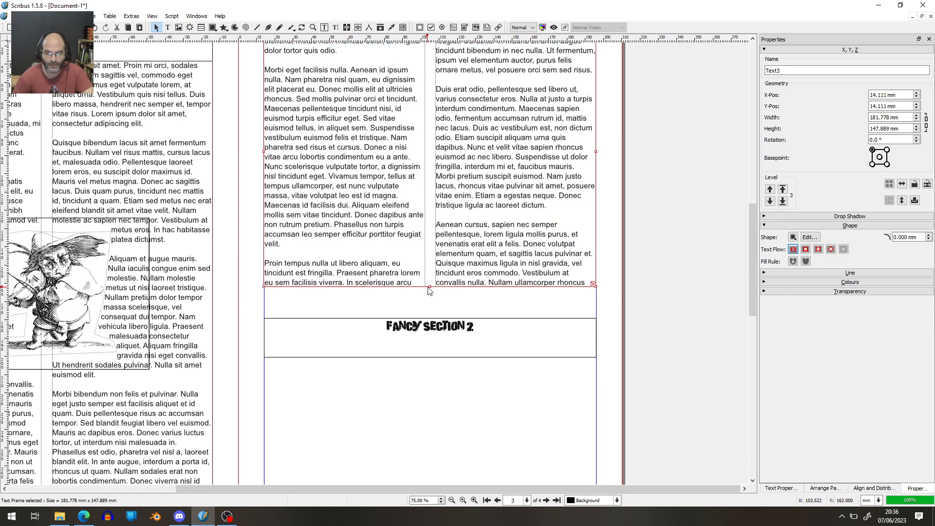
Step: Extend the body text frame on page 3 to about 157 mm high, and move the "Fancy Section 2" title frame straight down by 31 mm
scroll(425, 265, down, 2)
drag(430, 249, 431, 267)
click(429, 288)
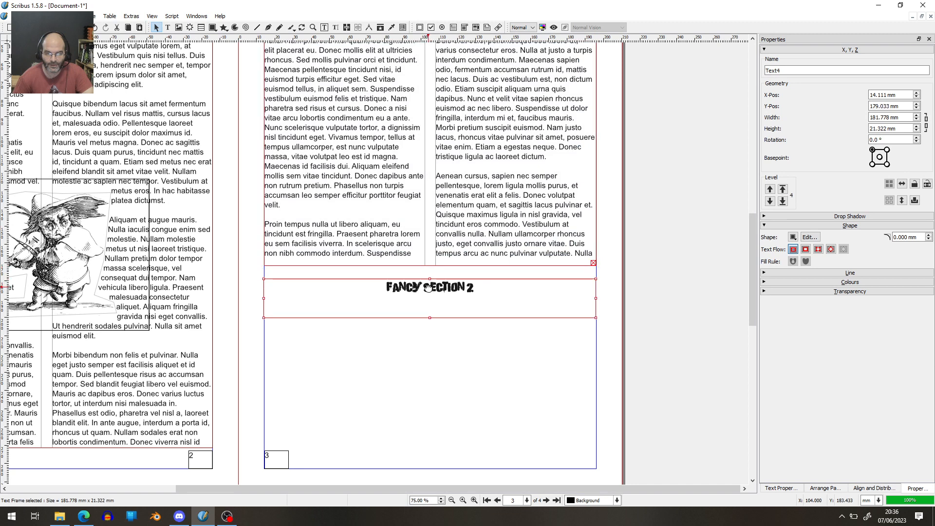
key(Down)
key(Down)
key(Down)
key(Down)
key(Down)
key(Down)
key(Down)
key(Down)
key(Down)
key(Down)
key(Down)
key(Down)
key(Down)
key(Down)
key(Down)
key(Down)
key(Down)
key(Down)
key(Down)
key(Down)
key(Down)
key(Down)
key(Down)
key(Down)
key(Down)
key(Down)
key(Down)
key(Down)
key(Down)
key(Down)
key(Down)
key(Down)
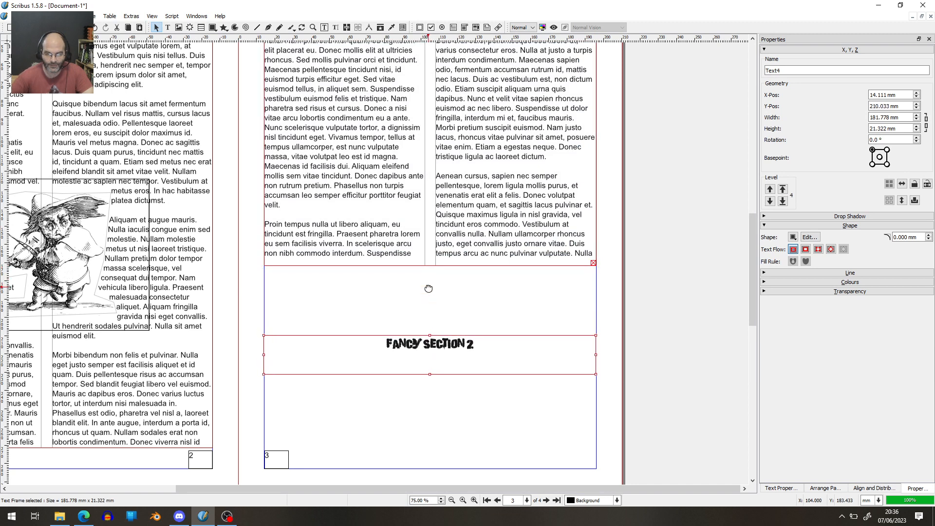
Step: Extend the two-column body text frame on page 3 downward to a height of about 181 mm
click(439, 246)
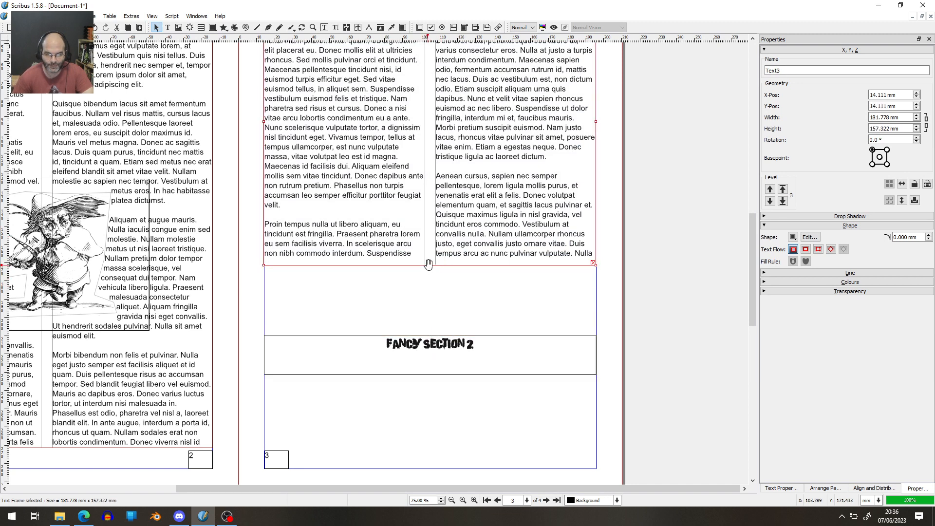
drag(426, 266, 436, 313)
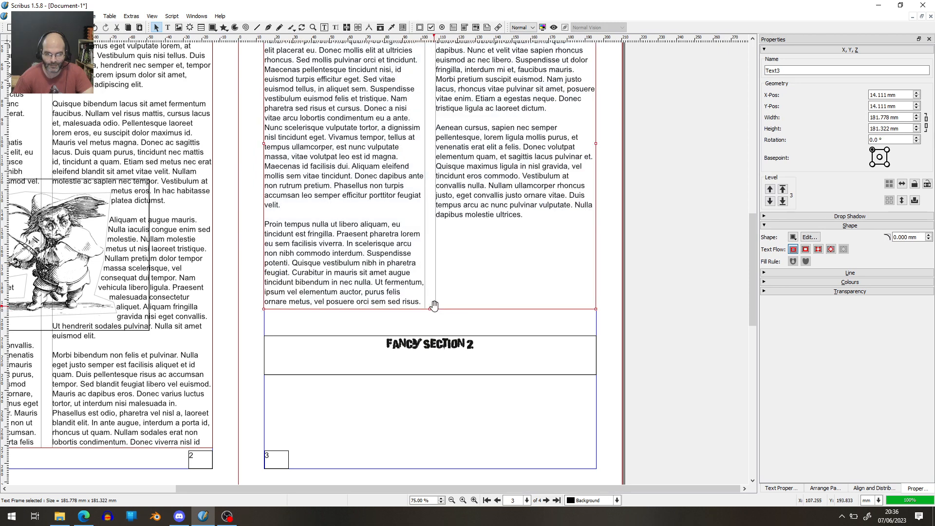
Step: Give the "Fancy Section 2" title frame a TocItem attribute with the value "My Fancy Section 2"
right_click(442, 344)
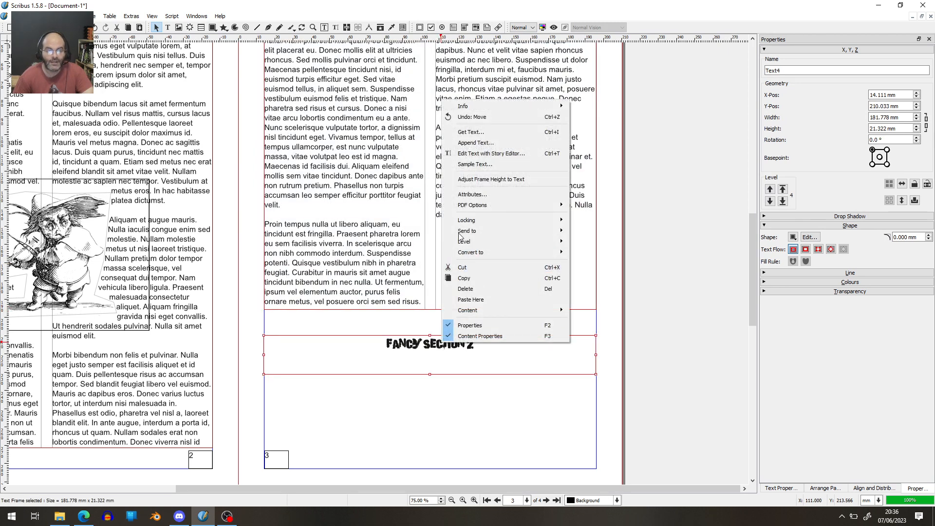
click(462, 194)
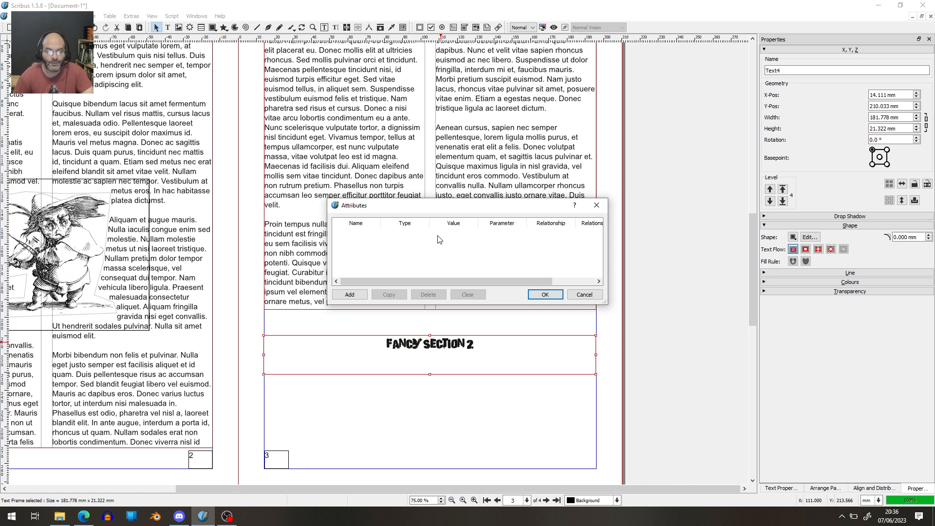
click(354, 294)
click(383, 235)
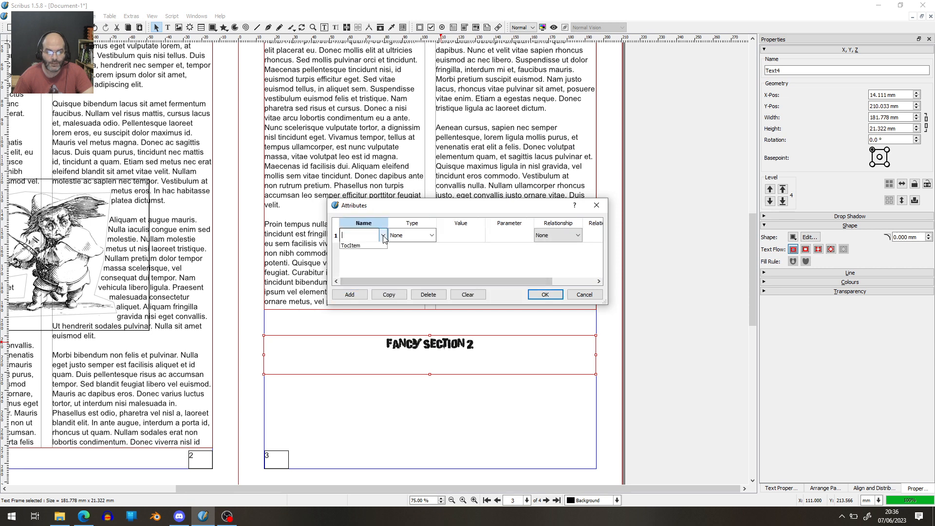
click(370, 245)
click(470, 236)
double_click(470, 240)
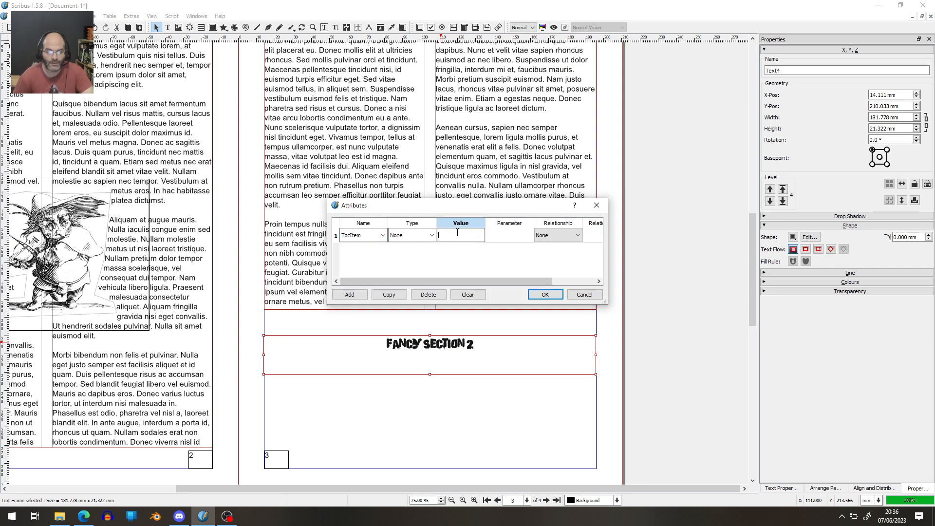
text(My Fancy T)
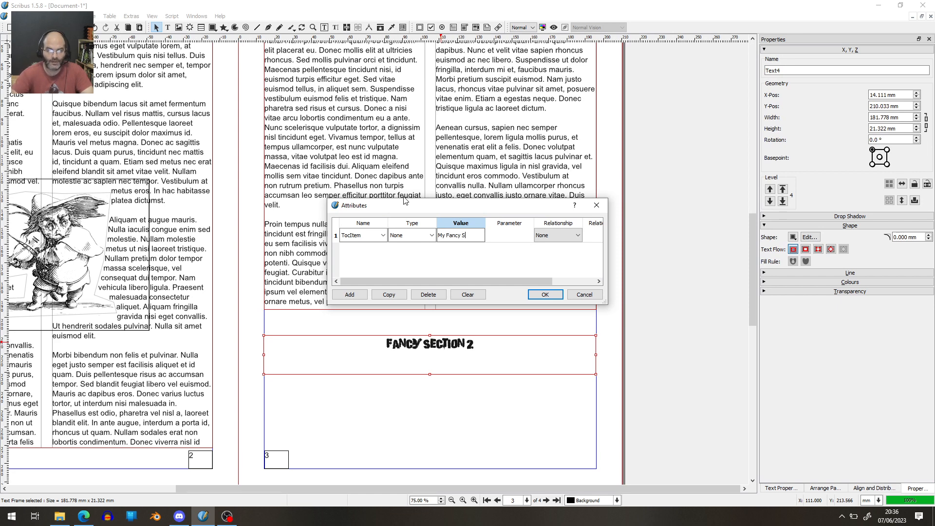
text(Section 2)
key(Return)
click(544, 294)
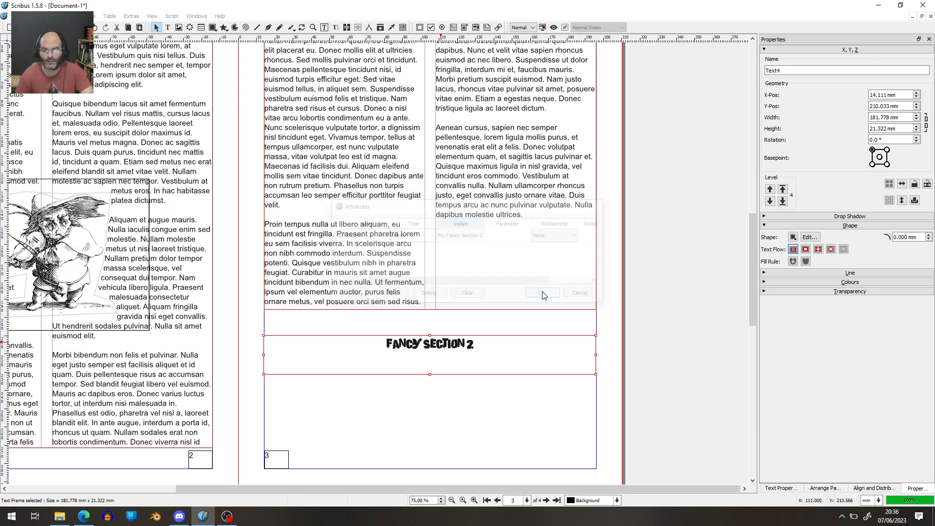
Step: Generate the table of contents in the frame on the front page
drag(752, 299, 749, 89)
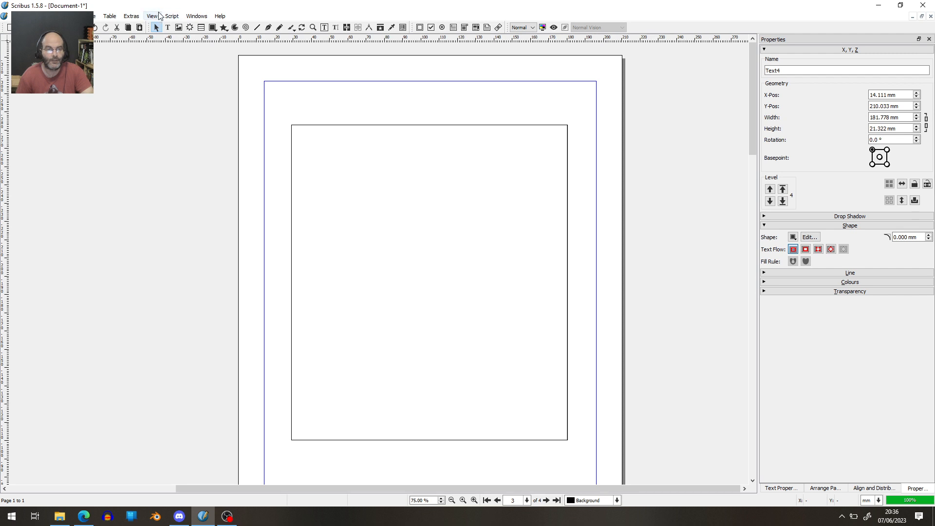
click(138, 16)
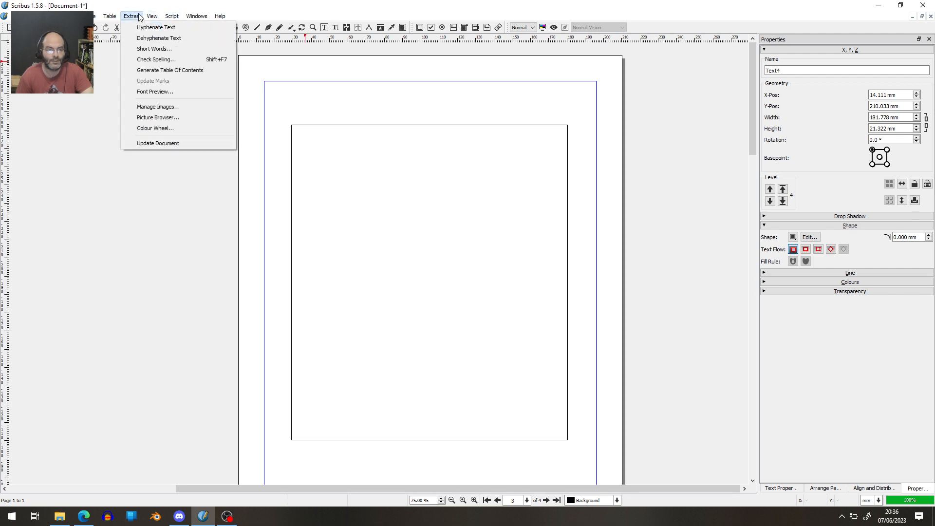
click(188, 71)
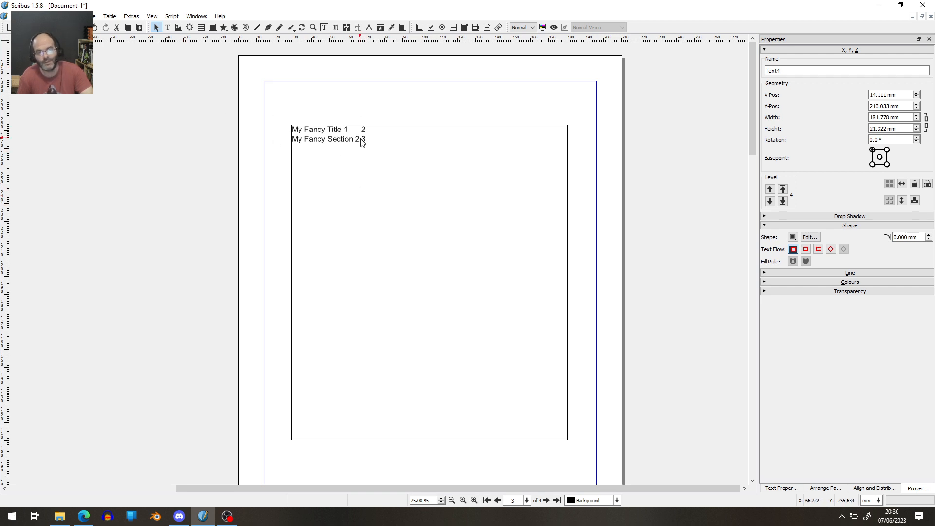
Step: Create a paragraph style named "TOC Sytle" with a left tab stop at about 35 mm, and apply it to the style list
click(331, 130)
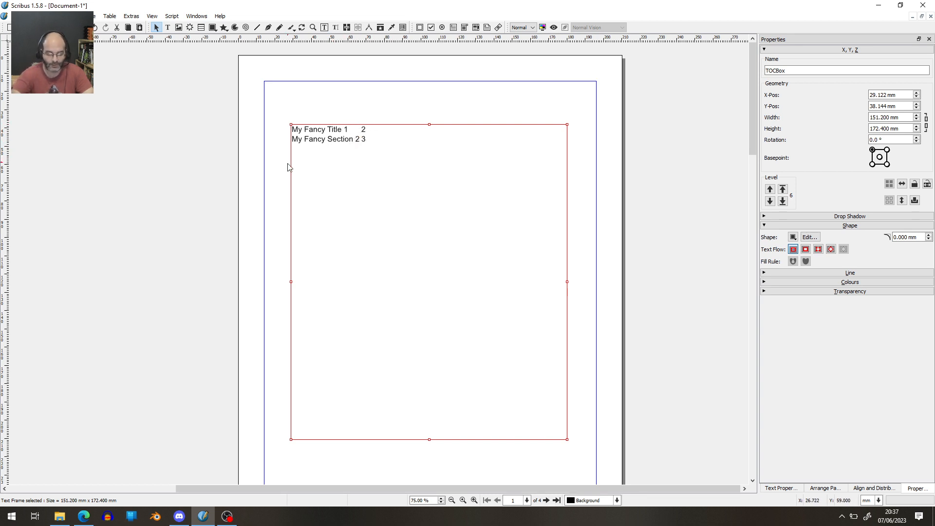
key(F4)
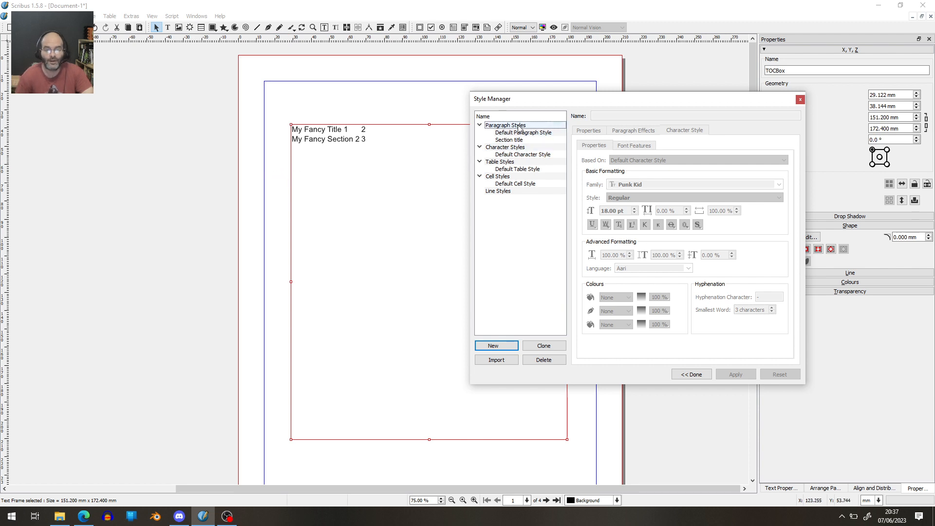
click(495, 346)
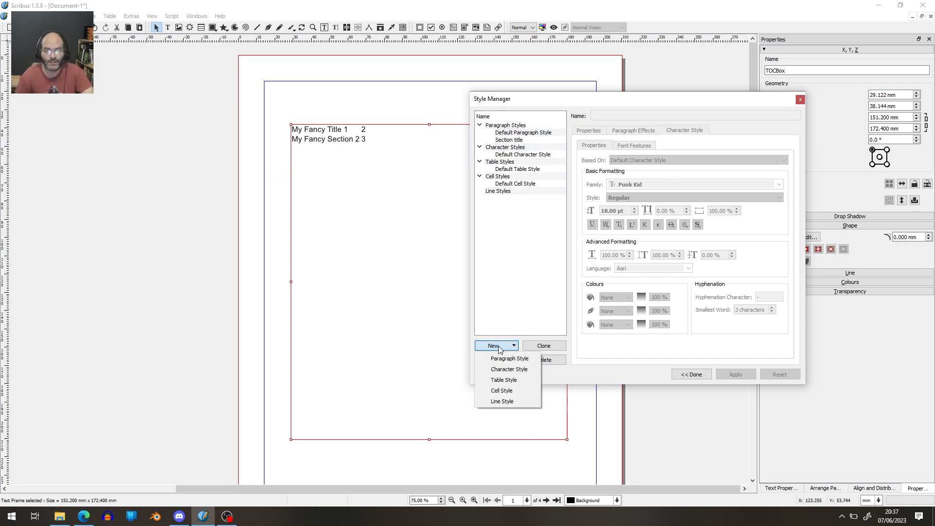
click(506, 359)
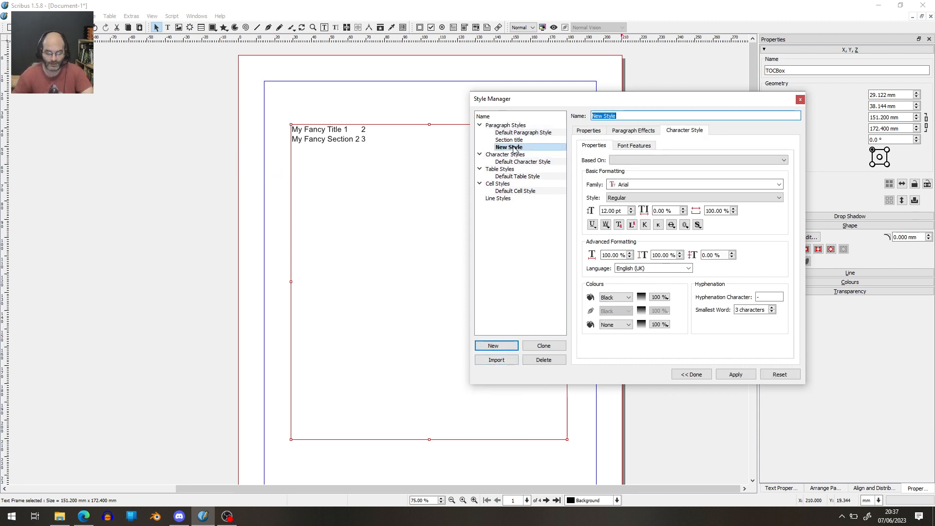
text(TOC)
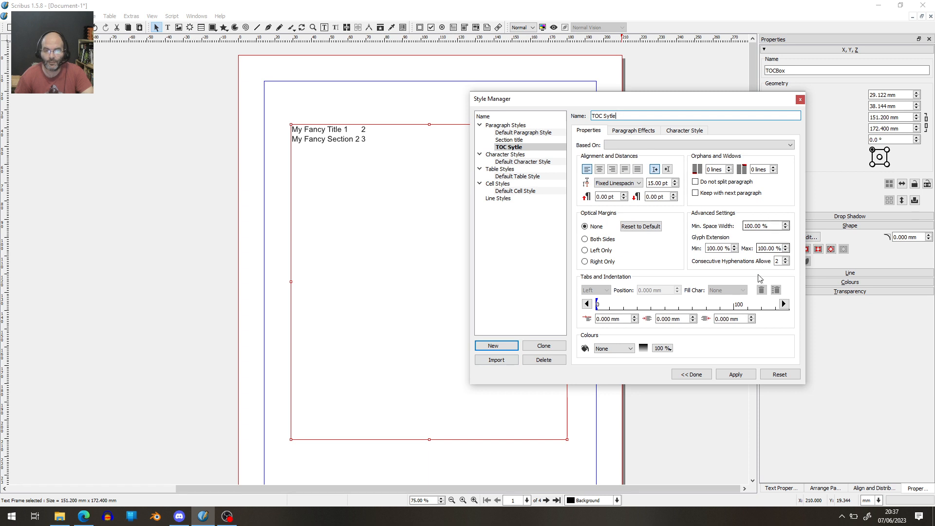
click(635, 306)
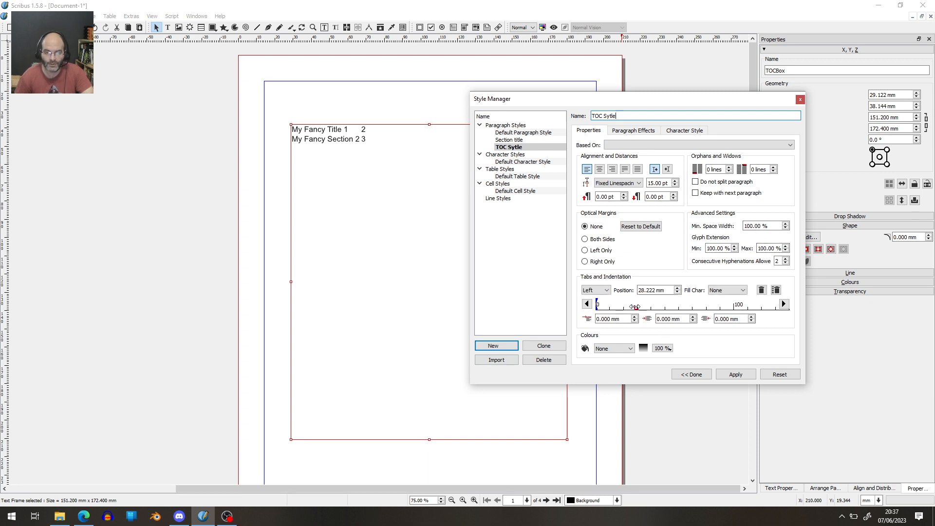
click(735, 374)
Step: Assign the "TOC Sytle" paragraph style to the table of contents frame on page 1
click(417, 140)
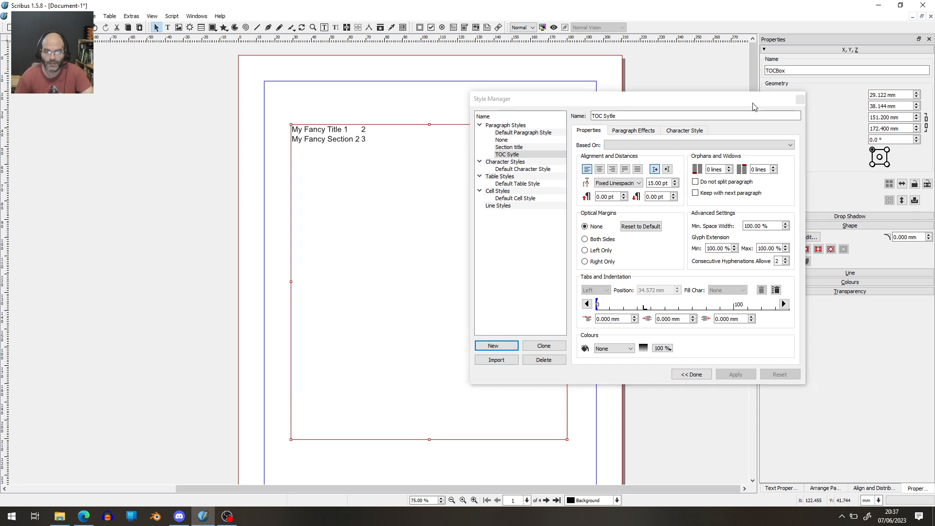
drag(752, 107, 354, 225)
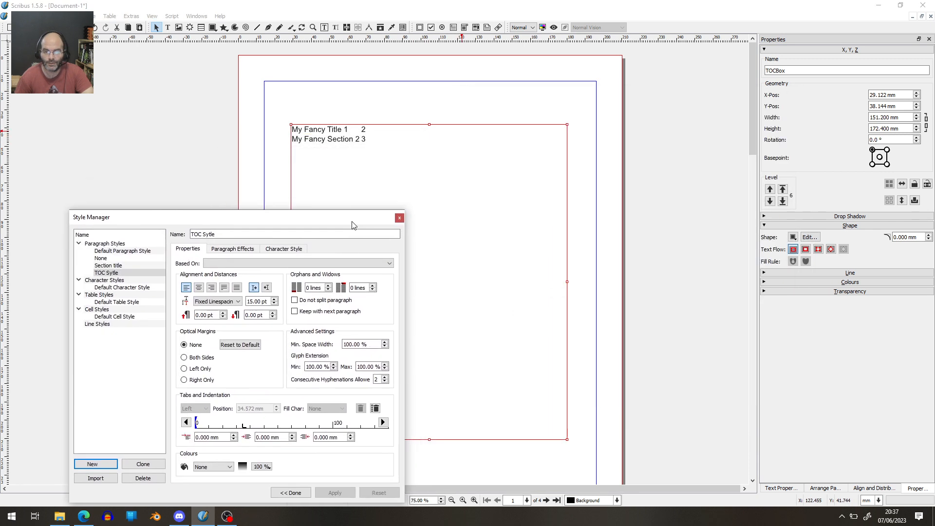
click(781, 488)
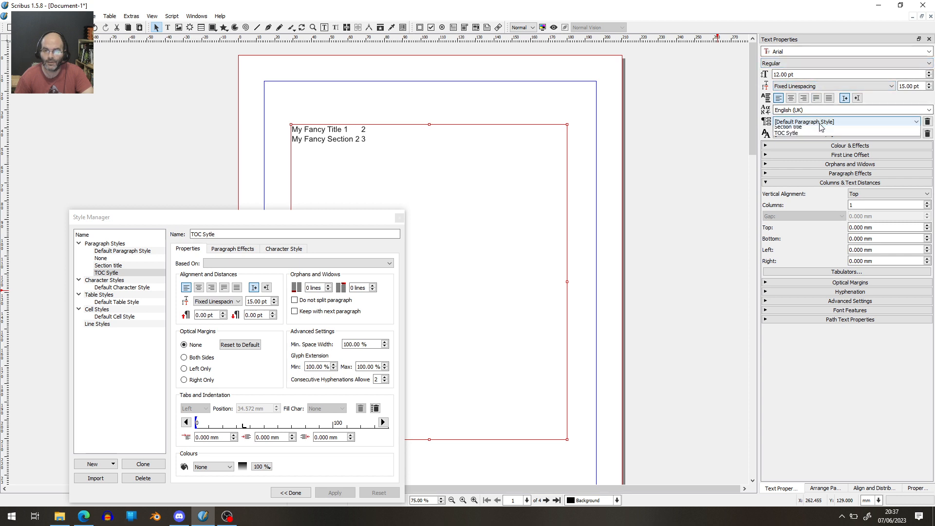
click(827, 121)
click(817, 154)
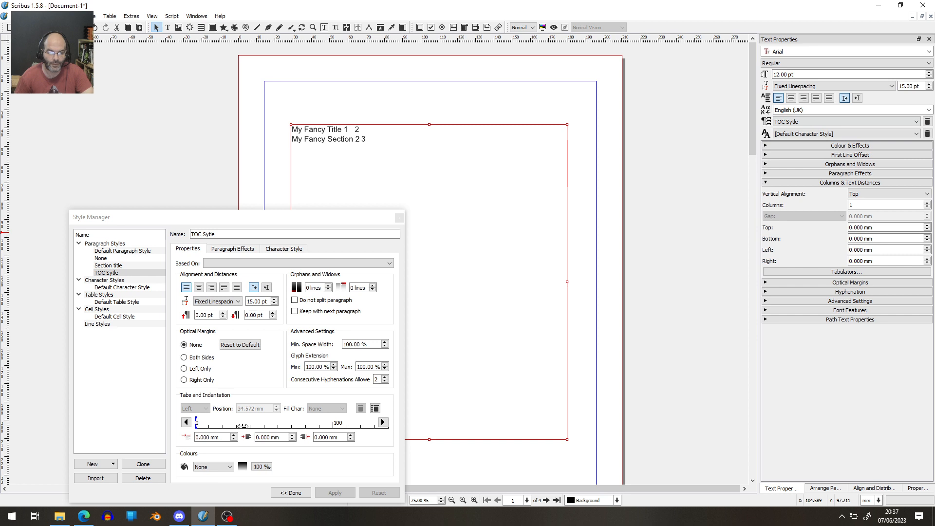
Step: Move the left tab stop of "TOC Sytle" to about 85 mm, apply the change, and close the style manager
drag(243, 426, 307, 425)
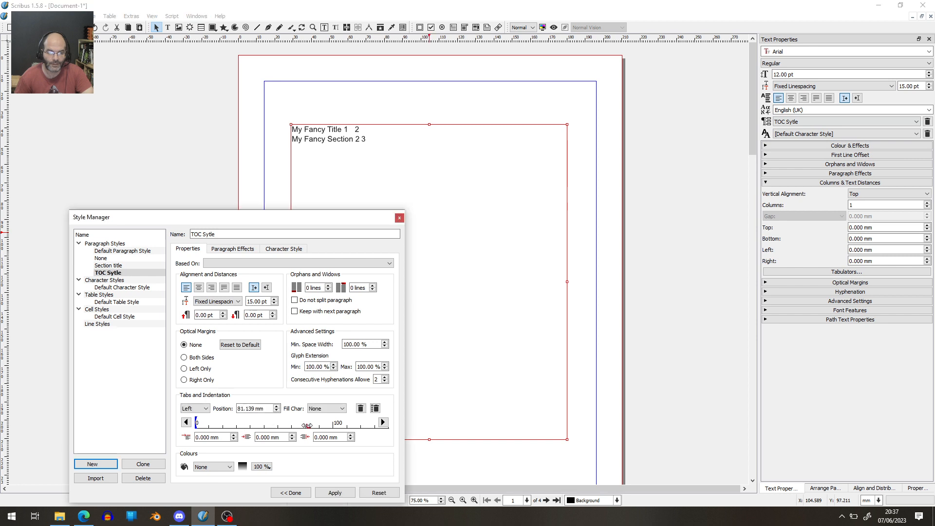
click(335, 493)
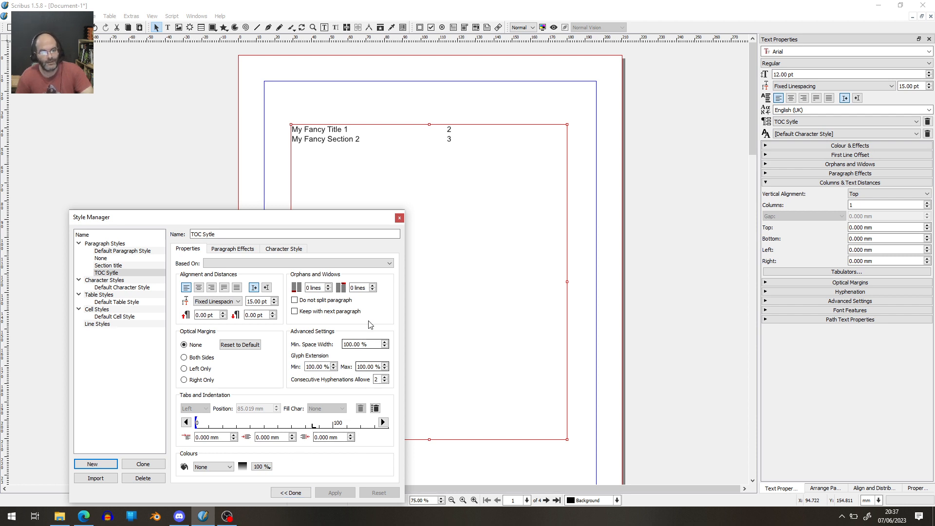
click(399, 217)
Step: Check the page numbers and the overall layout across the front page and the spread of pages 2 and 3
scroll(687, 367, down, 5)
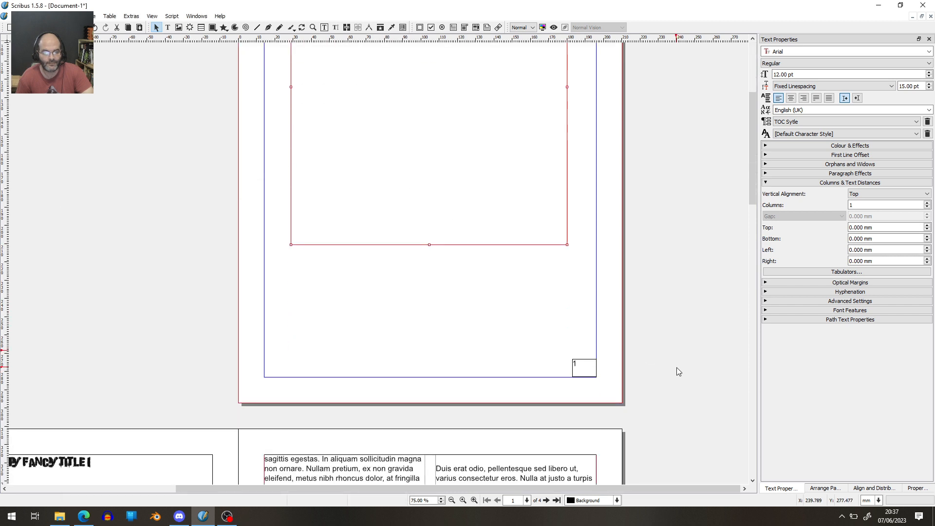
scroll(677, 368, down, 1)
scroll(661, 297, down, 2)
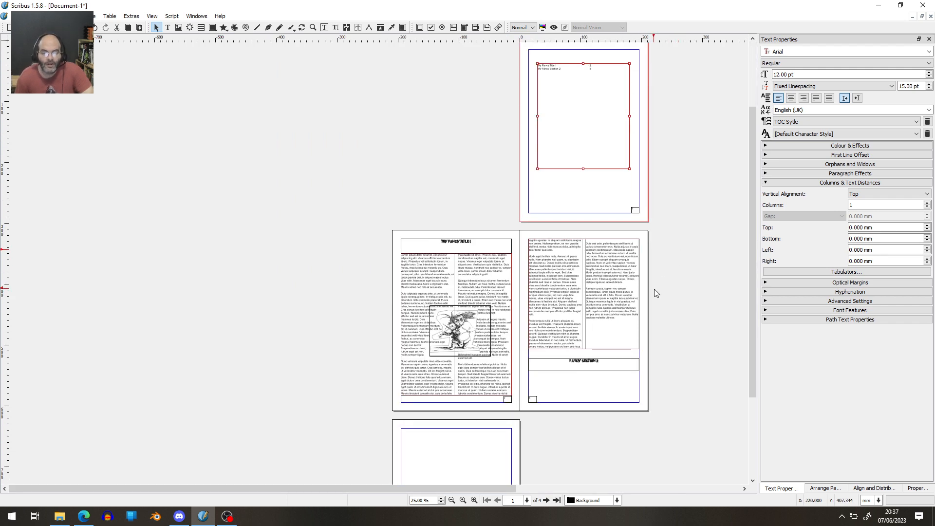
scroll(654, 289, up, 2)
scroll(618, 278, up, 4)
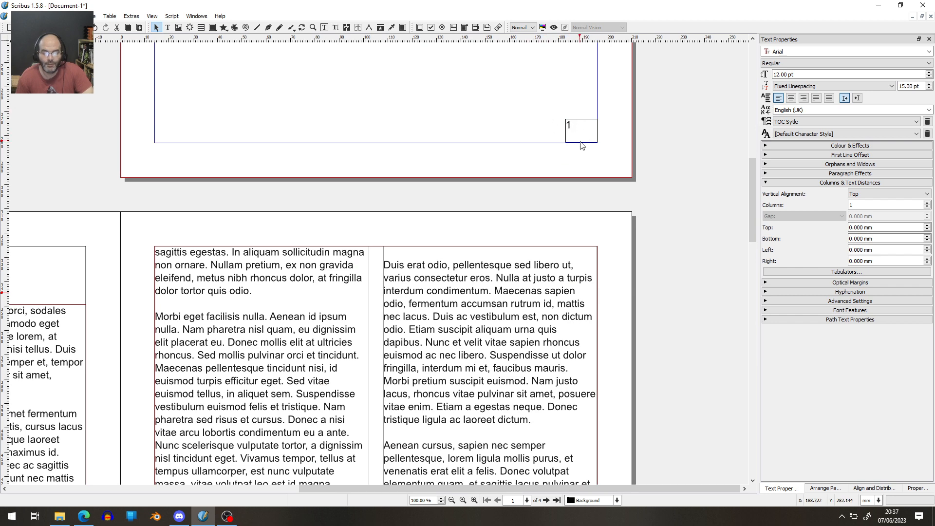
scroll(329, 450, down, 4)
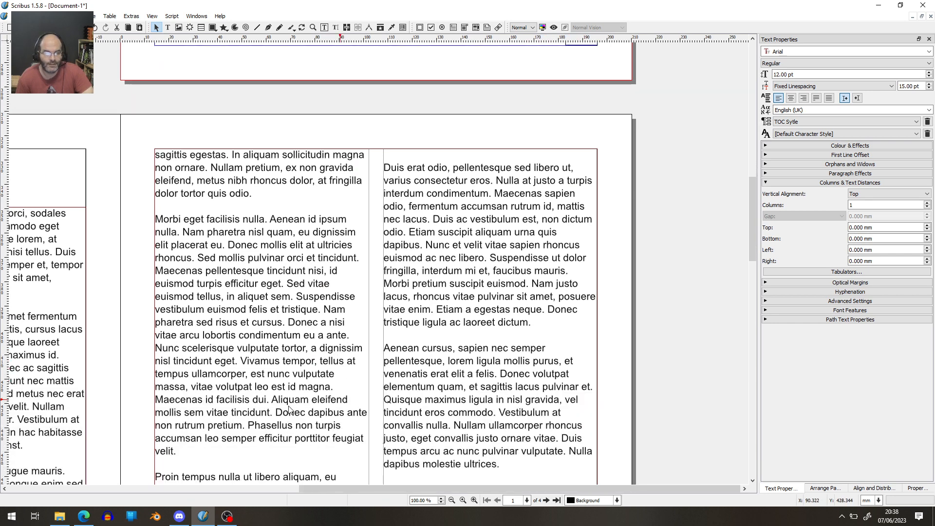
drag(217, 415, 591, 208)
scroll(407, 359, down, 2)
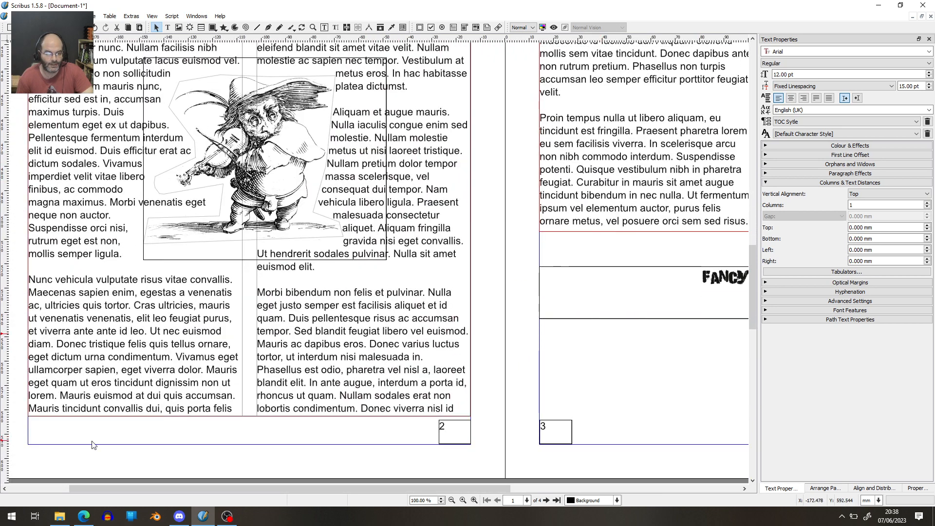
drag(147, 413, 127, 398)
drag(428, 435, 403, 440)
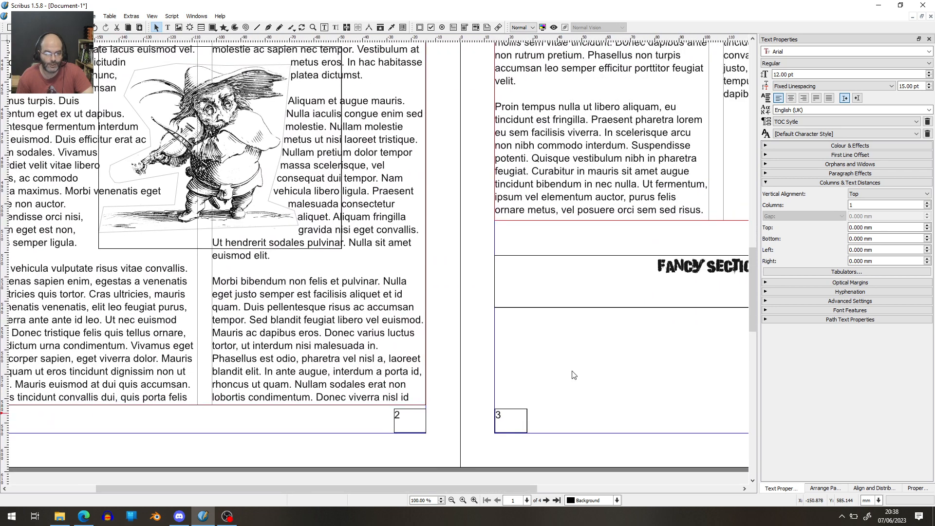
drag(574, 375, 564, 378)
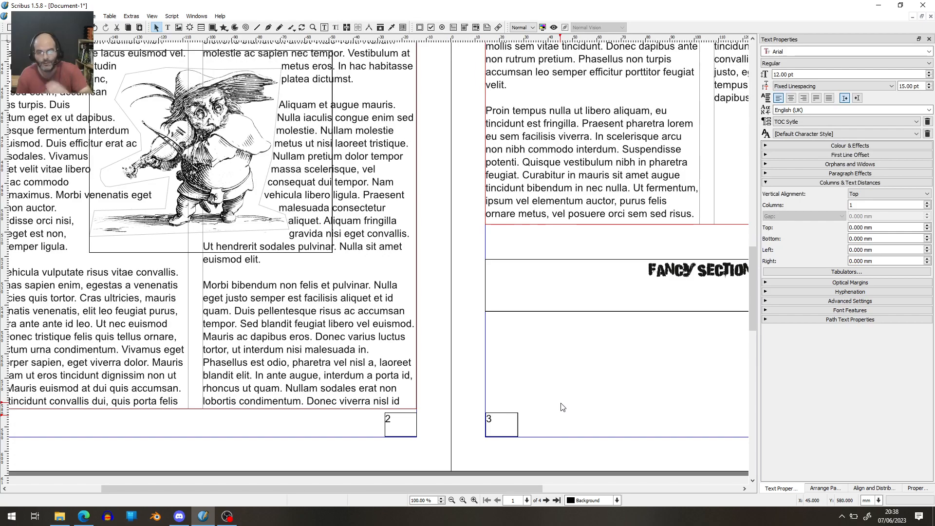
scroll(562, 407, up, 7)
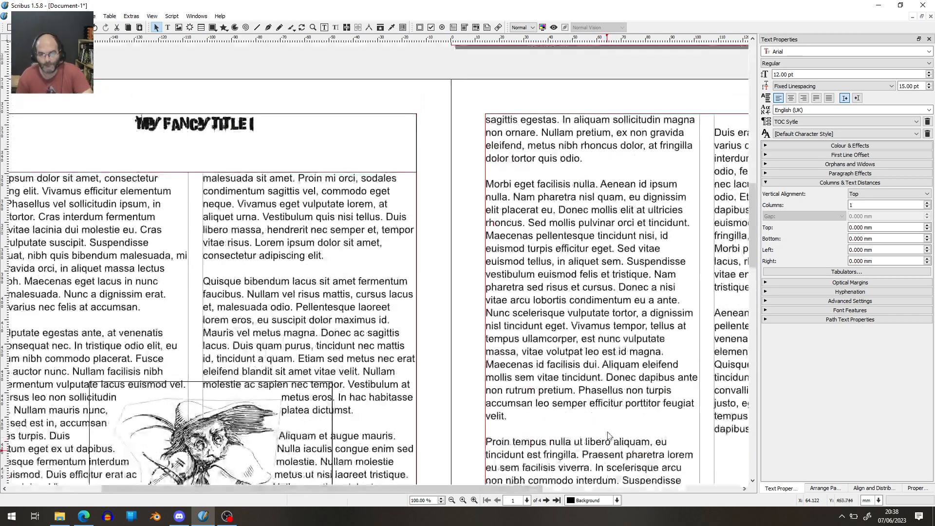
scroll(609, 435, up, 5)
drag(501, 329, 190, 398)
scroll(580, 328, down, 1)
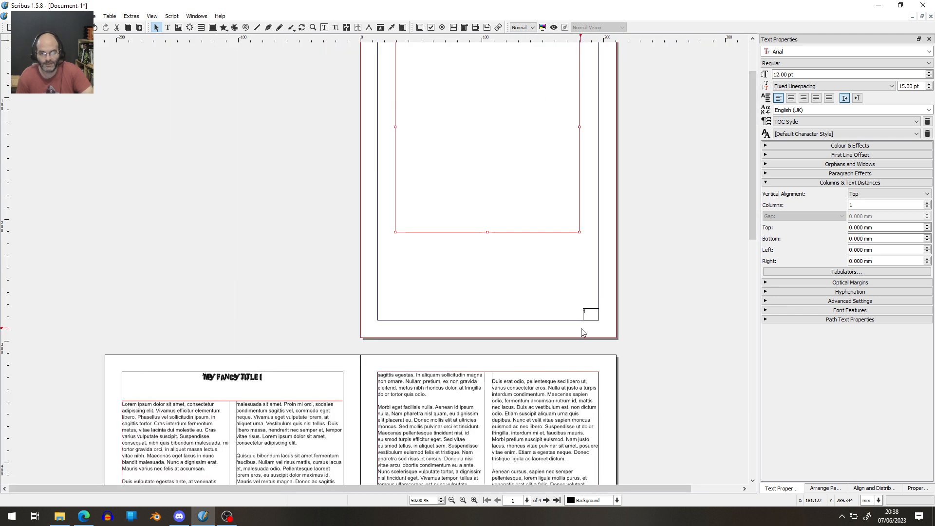
scroll(526, 363, down, 1)
scroll(444, 448, down, 2)
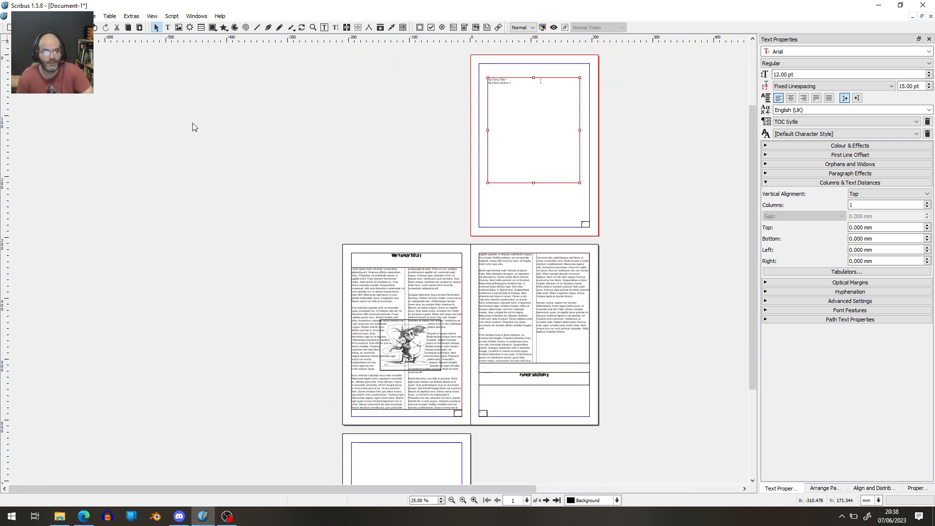
Step: Limit the first document section to page 1 with I, II, III numbering, and add a section for pages 2 to 3 numbered from 1
click(15, 16)
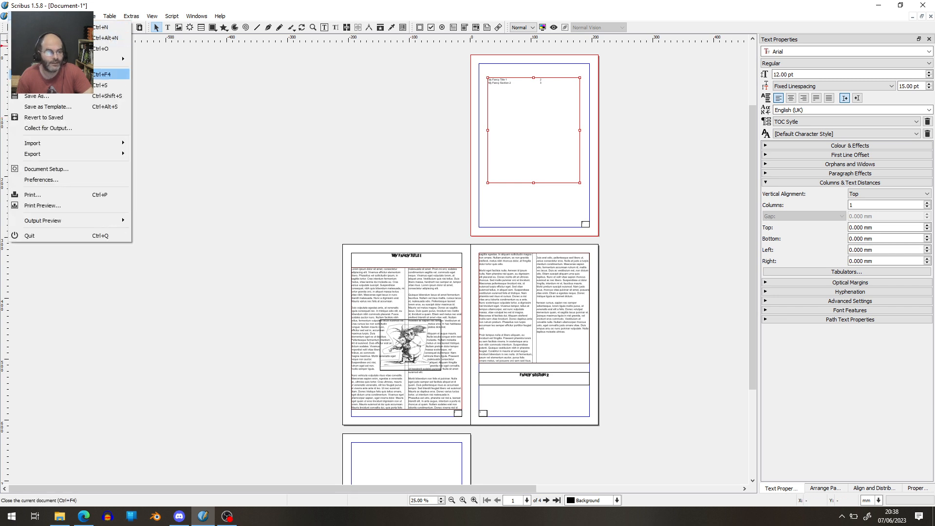
click(44, 170)
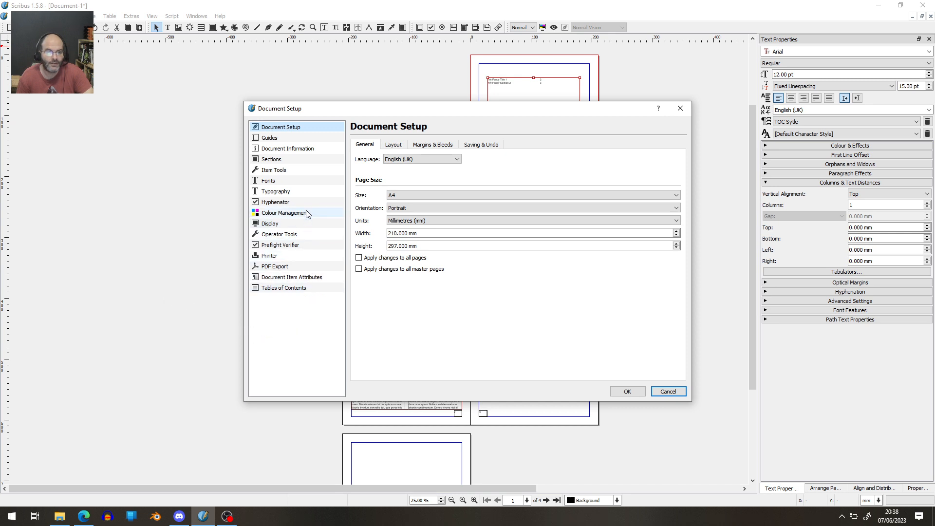
click(286, 162)
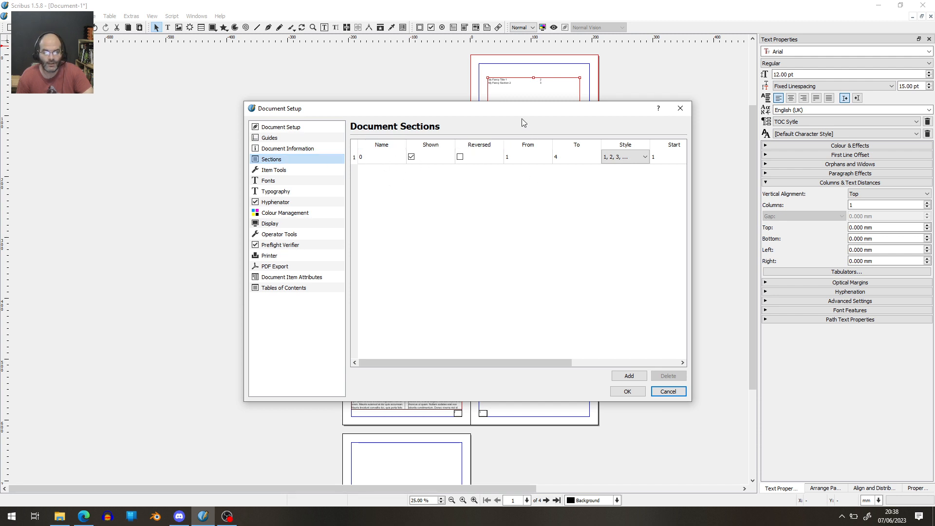
drag(521, 118, 524, 166)
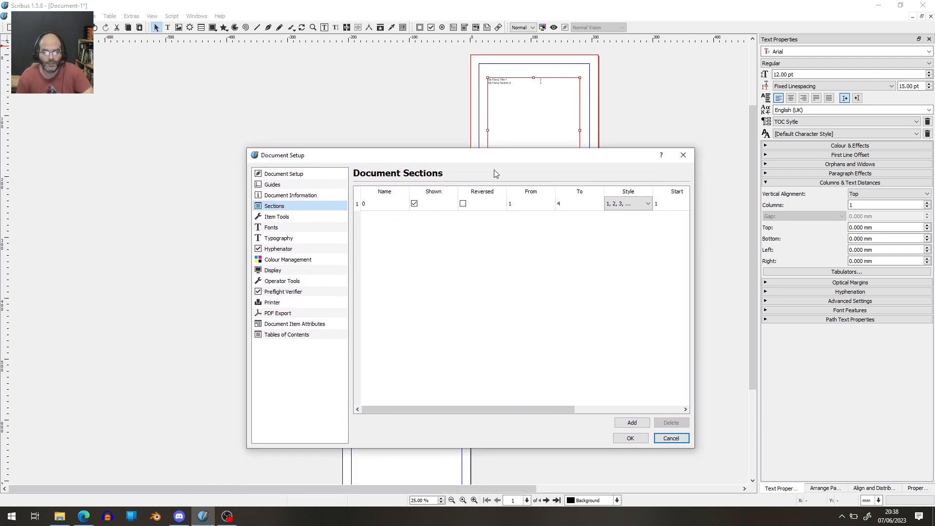
double_click(571, 204)
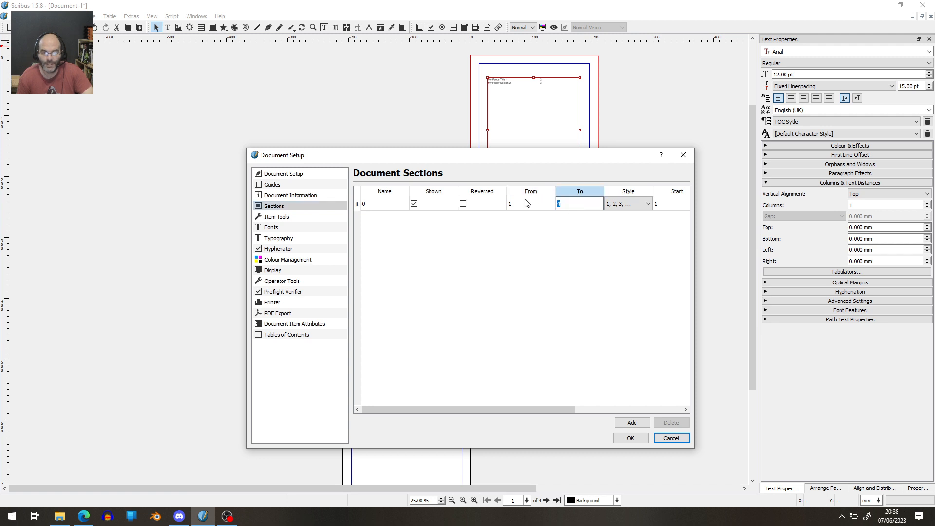
click(644, 205)
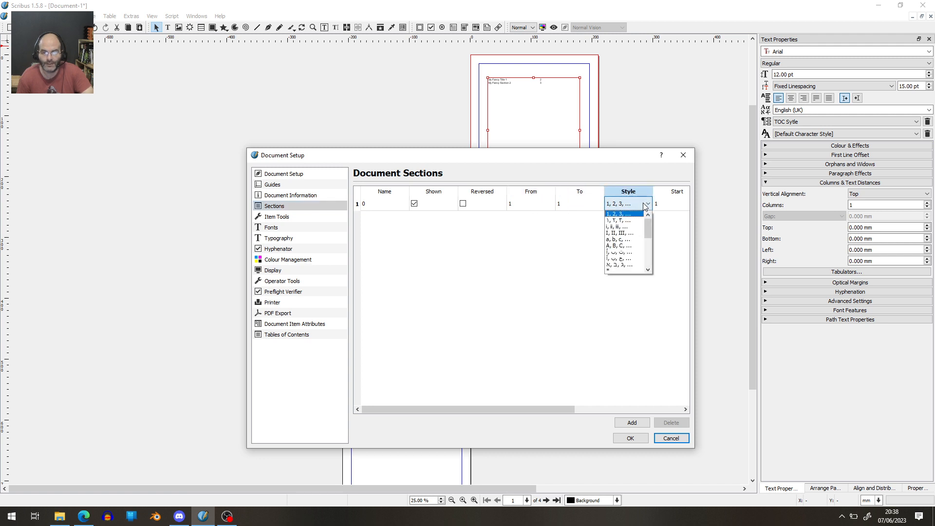
click(625, 233)
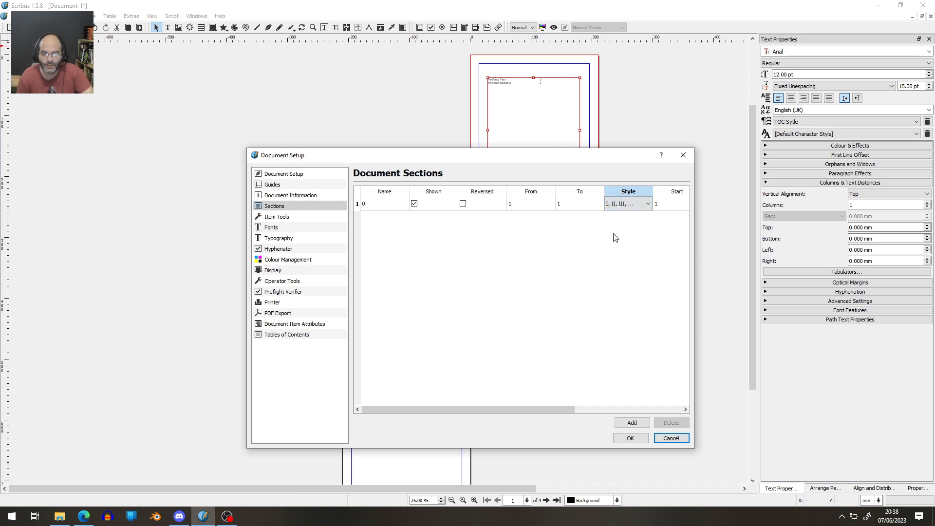
click(630, 422)
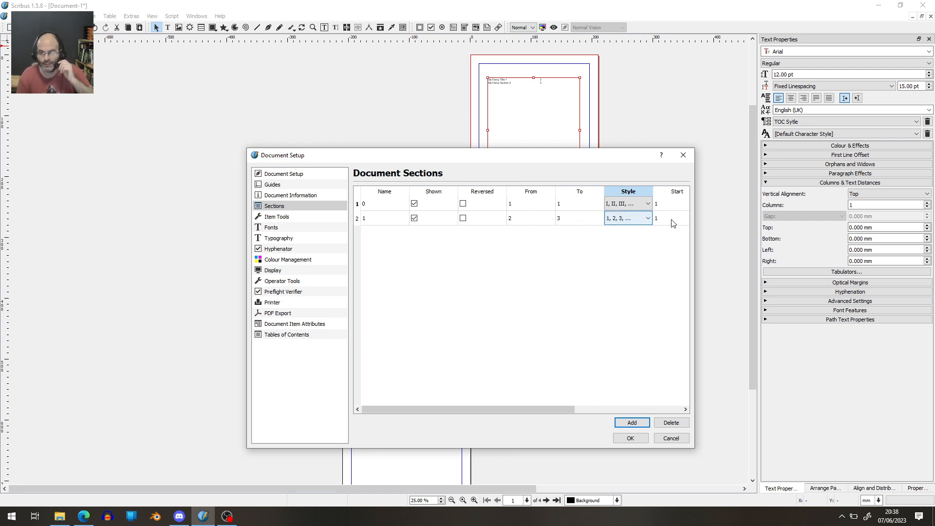
click(630, 438)
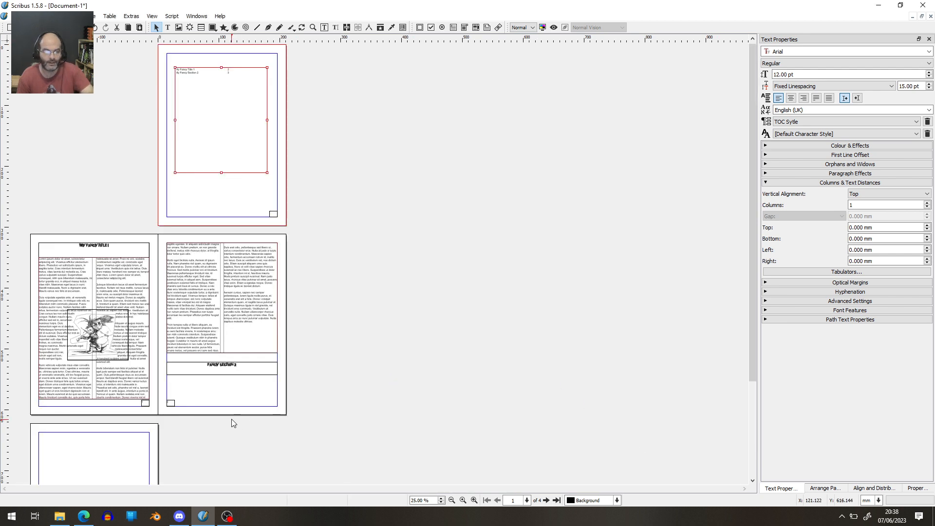
Step: Check the page number frames on the two-page spread and the front page, and the page numbers in the table of contents
scroll(230, 416, up, 2)
drag(126, 336, 624, 377)
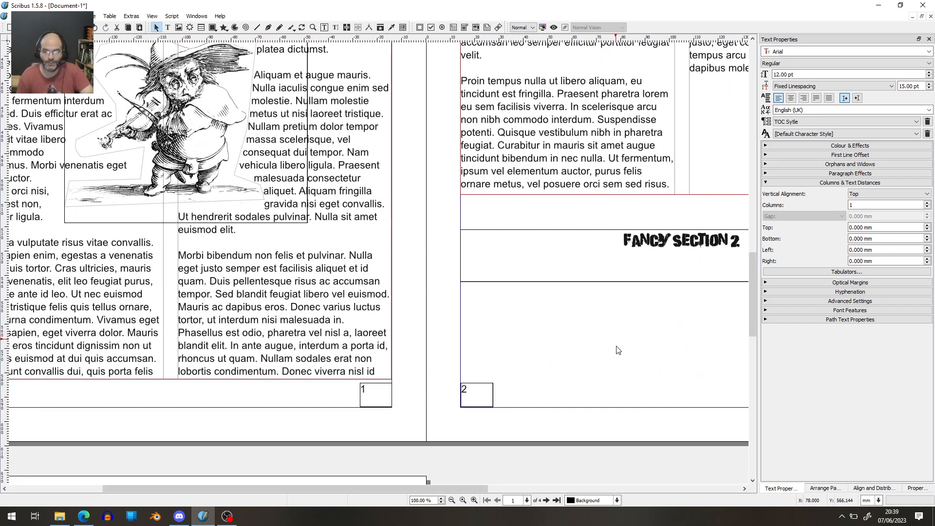
scroll(617, 350, up, 6)
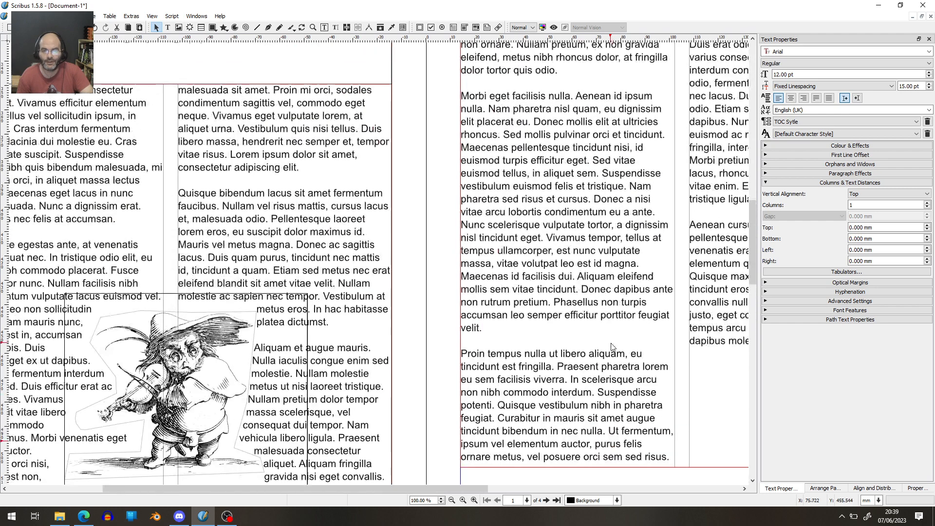
scroll(611, 343, up, 10)
drag(658, 373, 112, 328)
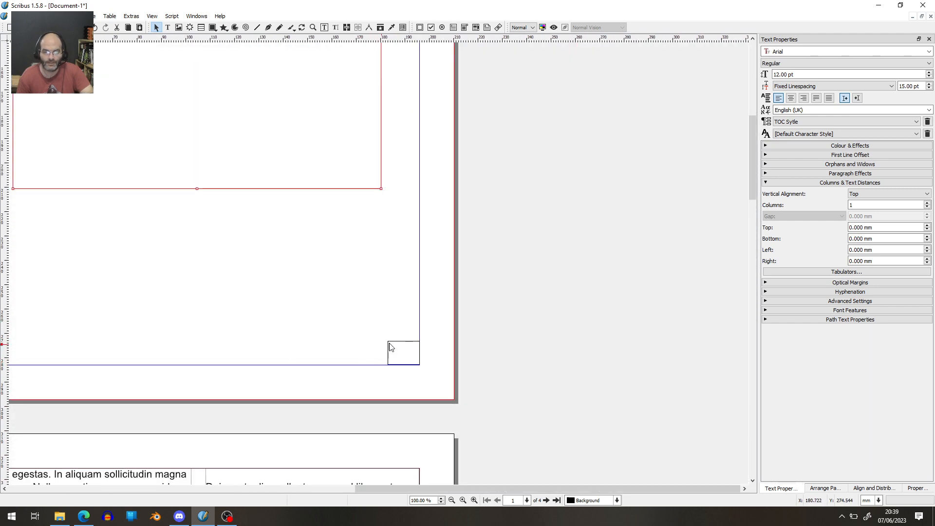
scroll(274, 293, down, 1)
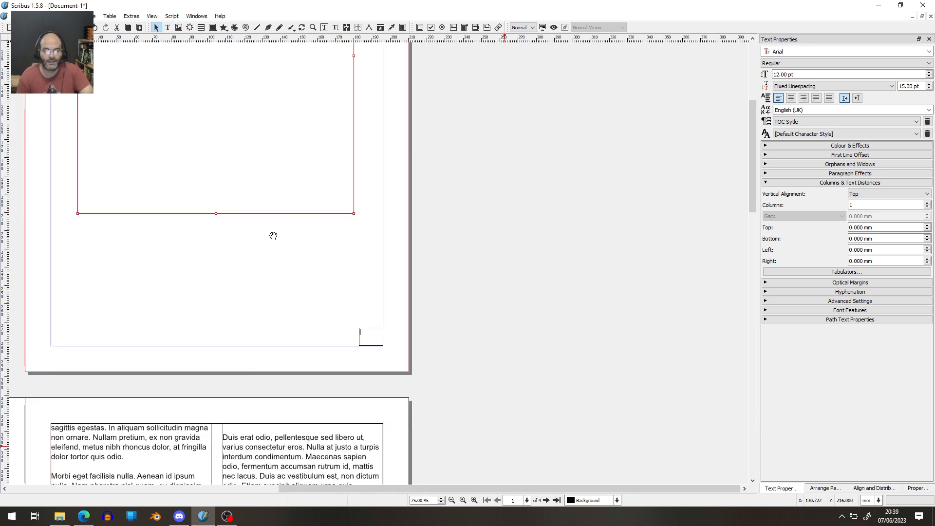
drag(273, 236, 452, 475)
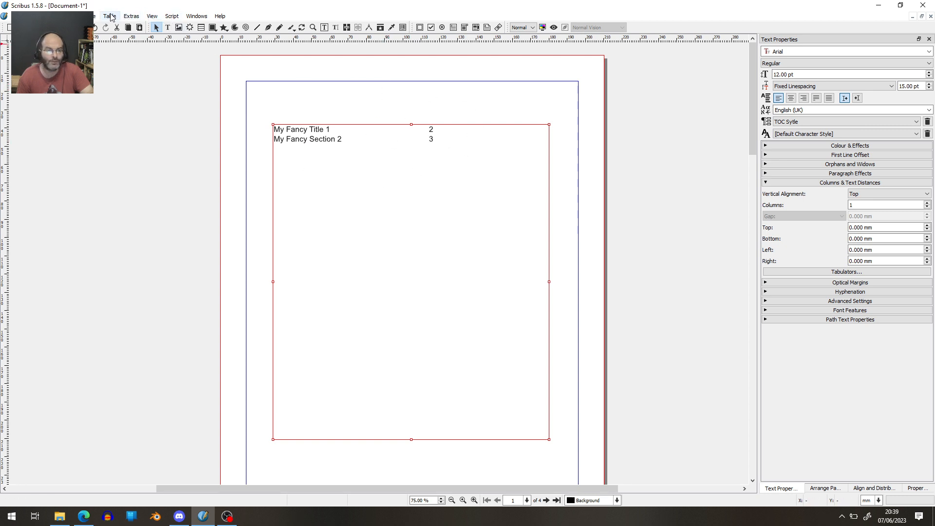
Step: Update the document and regenerate its table of contents
click(130, 16)
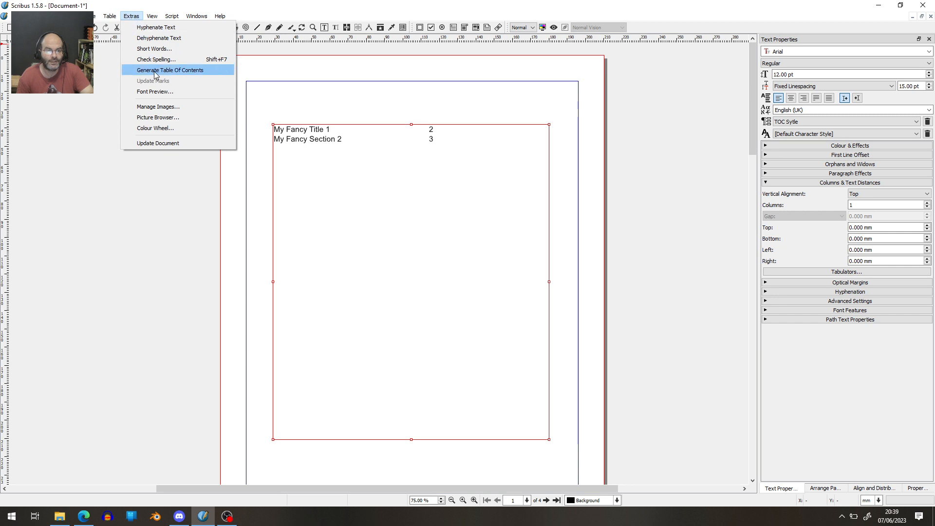
click(162, 144)
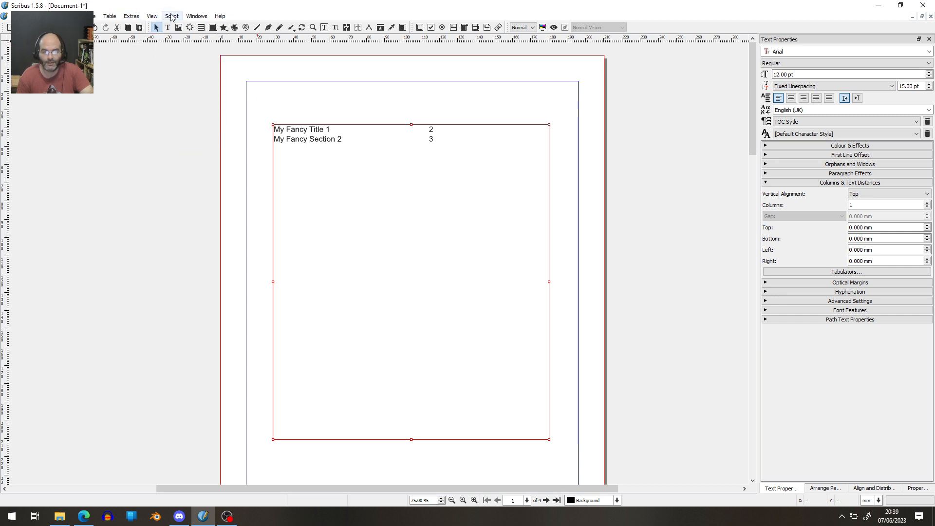
click(141, 18)
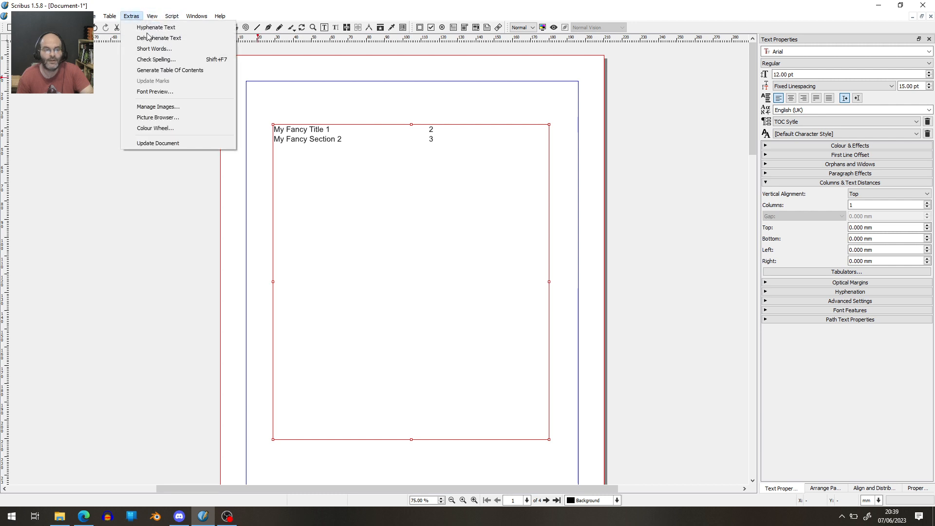
click(166, 70)
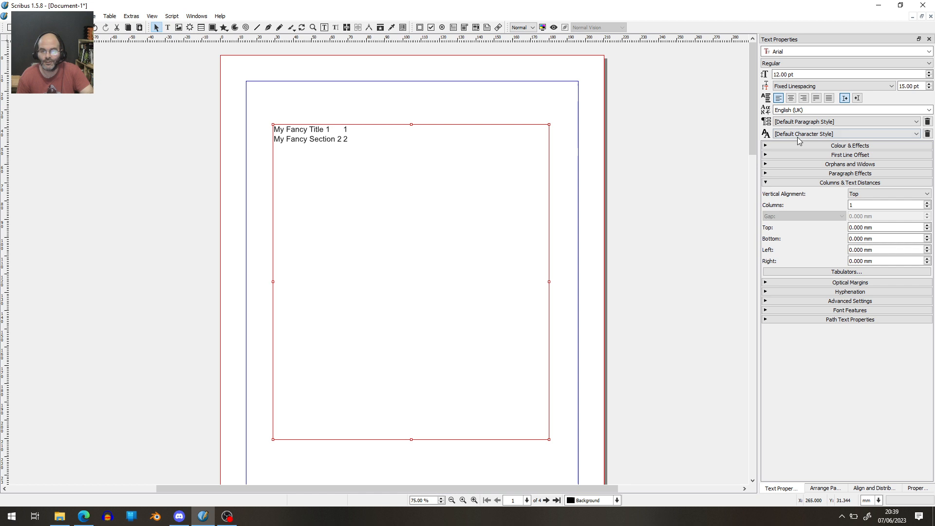
Step: Apply the TOC Sytle paragraph style to the table of contents frame and deselect it
click(822, 121)
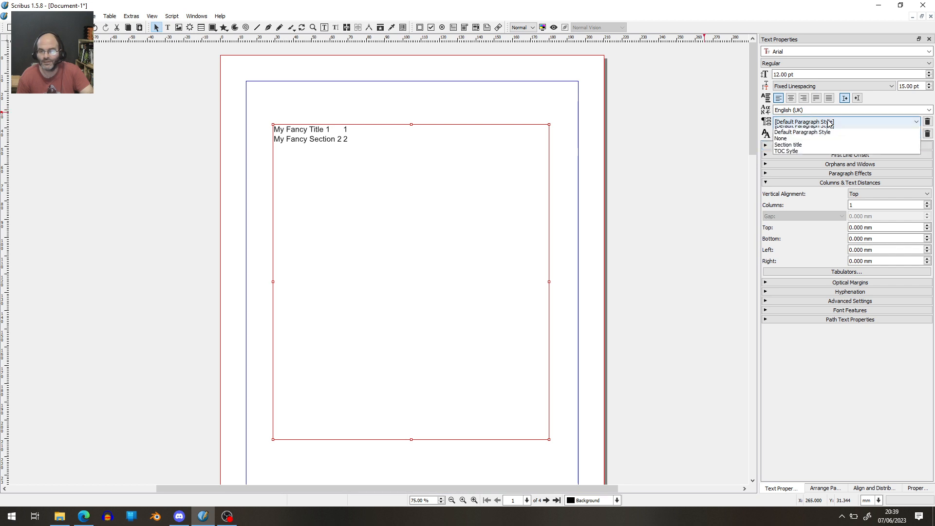
click(825, 155)
click(670, 199)
Step: Check the section headings and printed page numbers on the two-page spread against the table of contents
scroll(657, 270, down, 2)
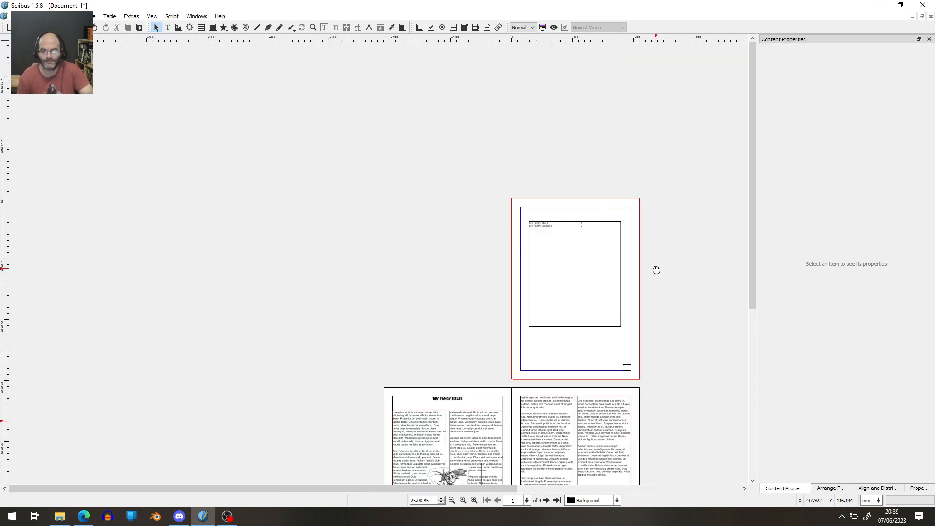
drag(680, 333, 643, 187)
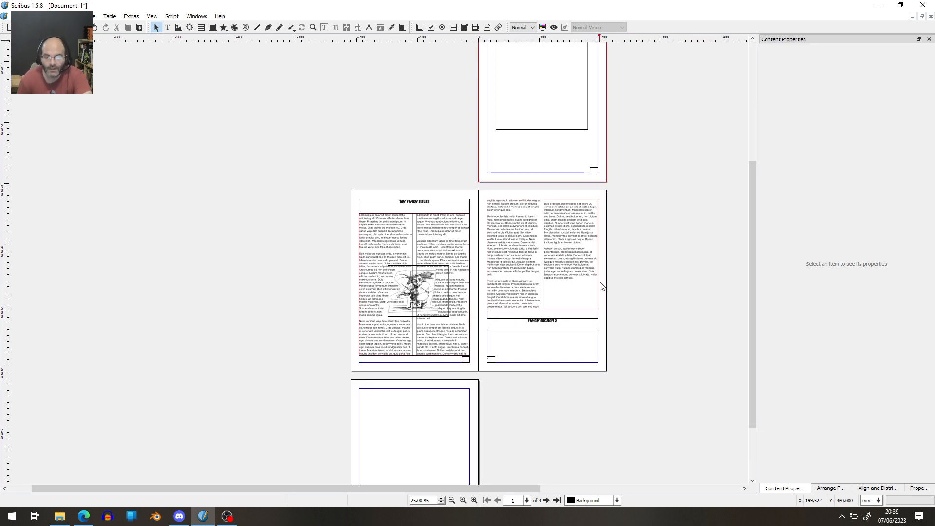
scroll(624, 354, up, 5)
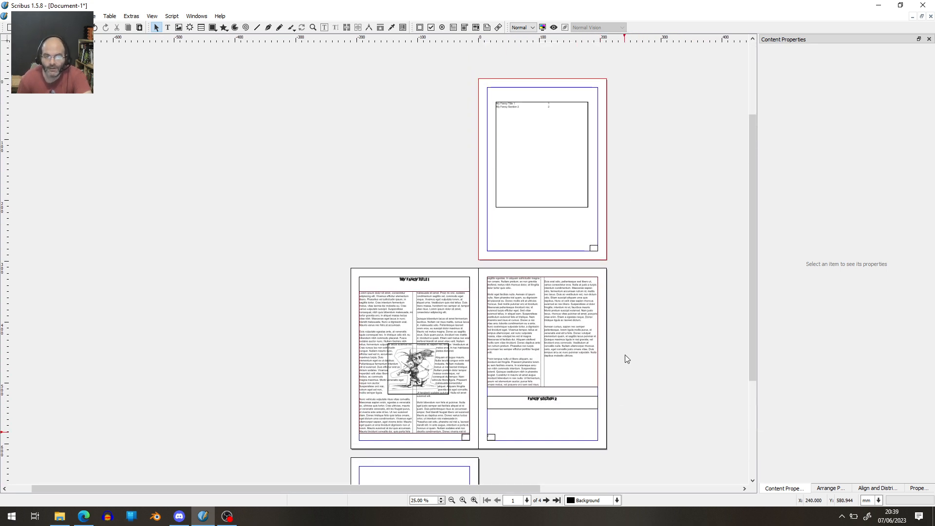
scroll(625, 353, down, 4)
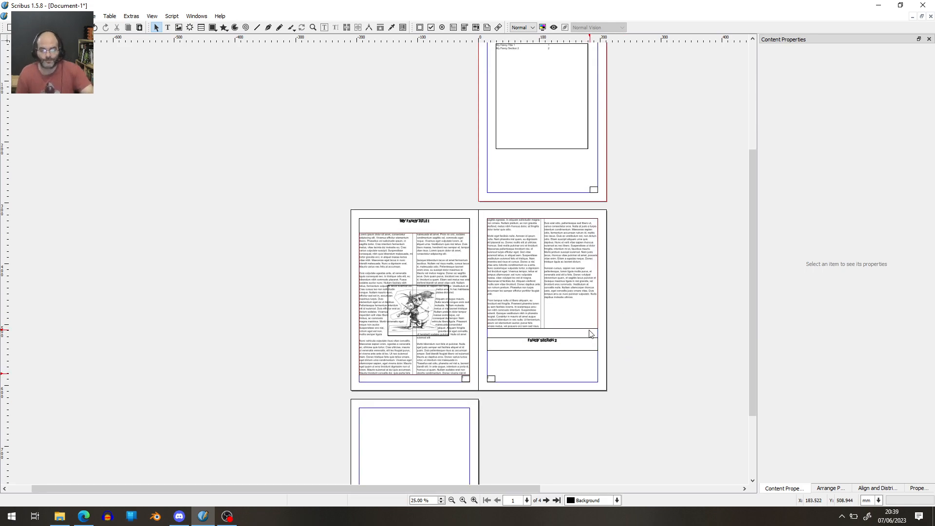
scroll(573, 350, up, 1)
scroll(574, 351, up, 2)
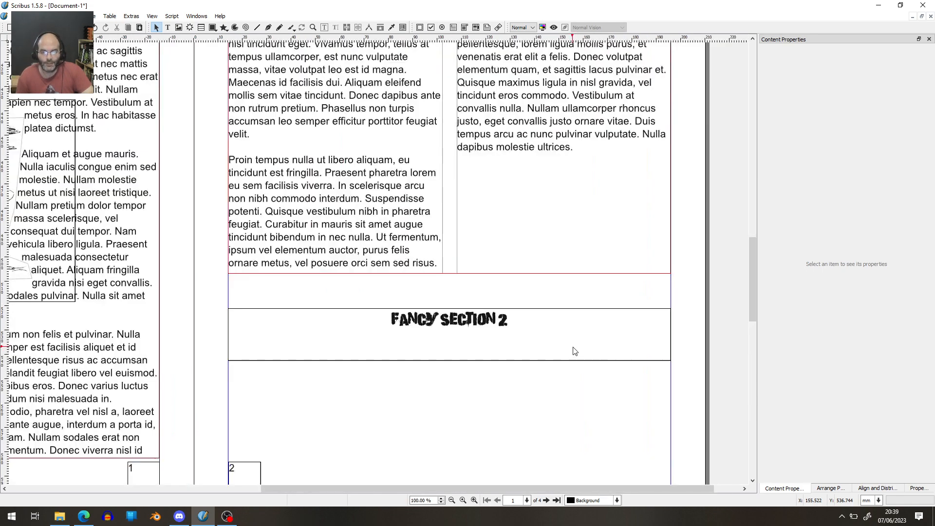
scroll(574, 351, down, 3)
scroll(573, 350, up, 1)
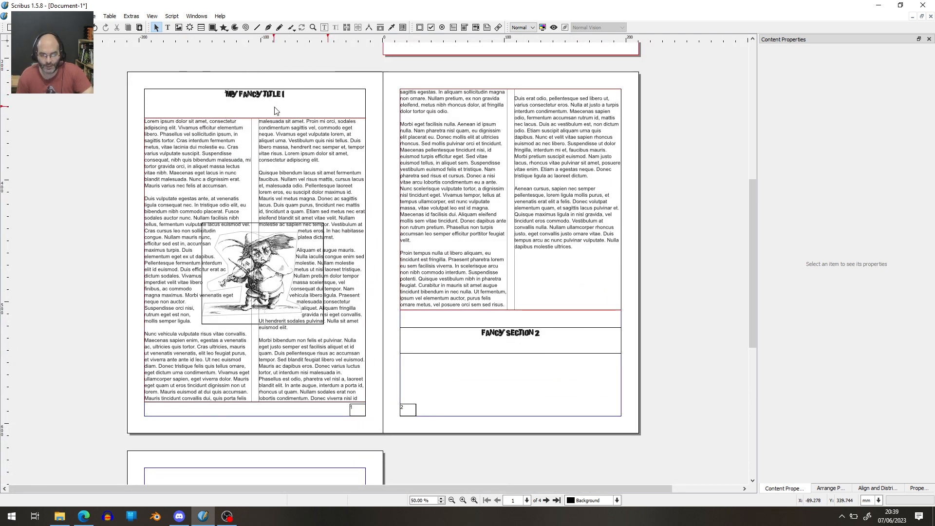
Step: Mark the "My Fancy Title 1" text frame as a PDF bookmark
click(289, 101)
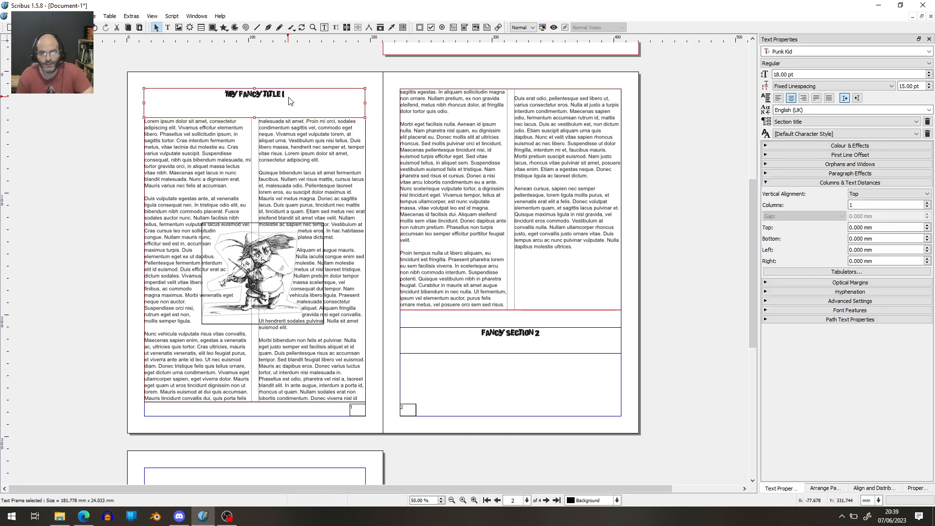
right_click(289, 100)
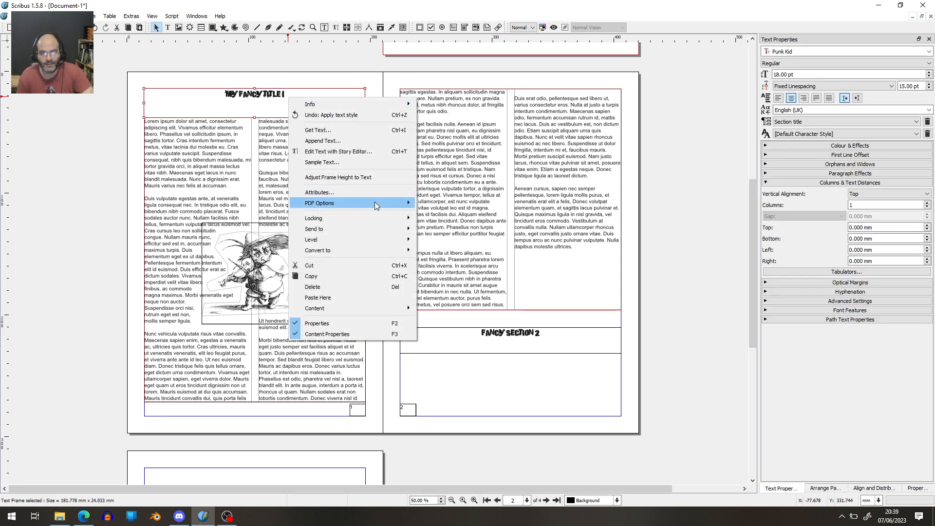
mouse_move(369, 204)
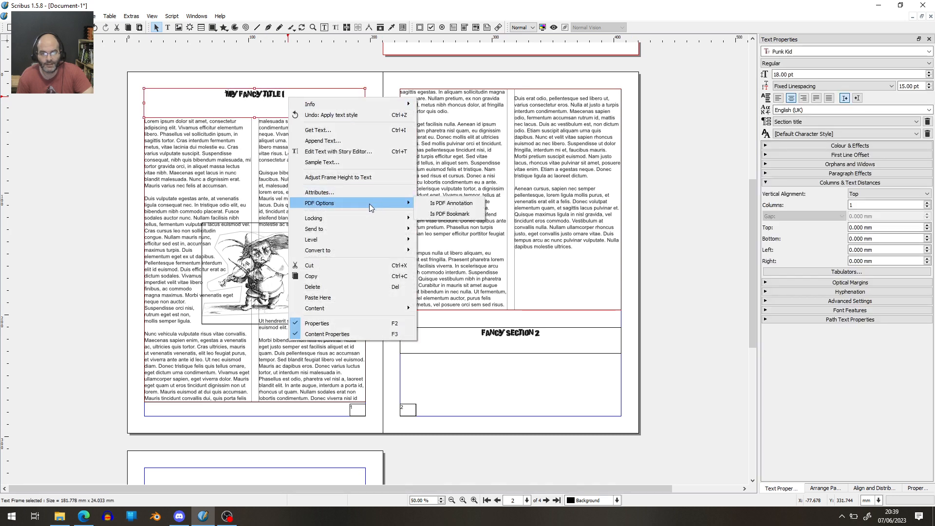
click(456, 214)
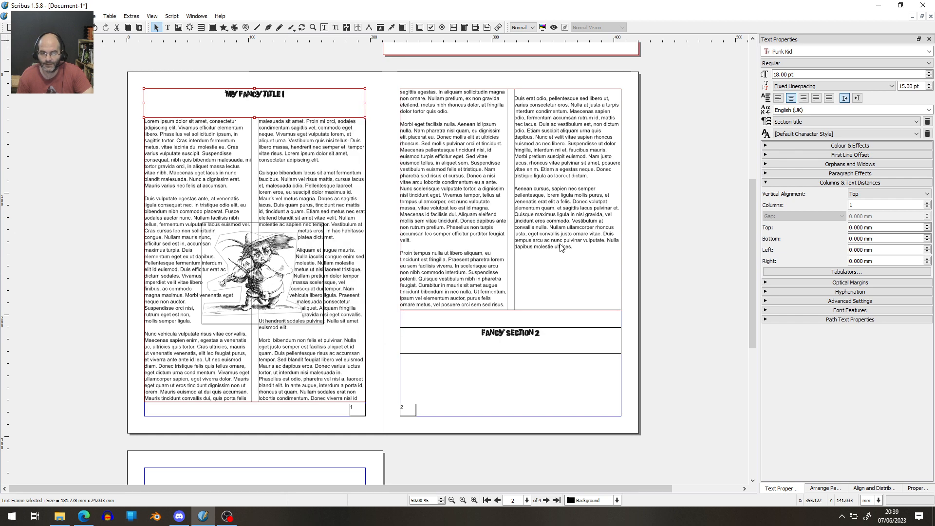
Step: Mark the "Fancy Section 2" text frame as a PDF bookmark
right_click(563, 333)
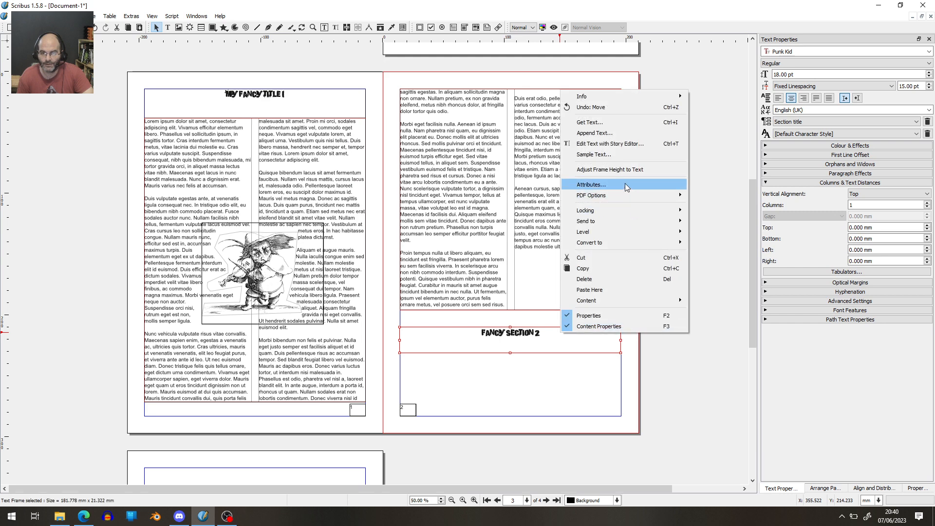
mouse_move(619, 194)
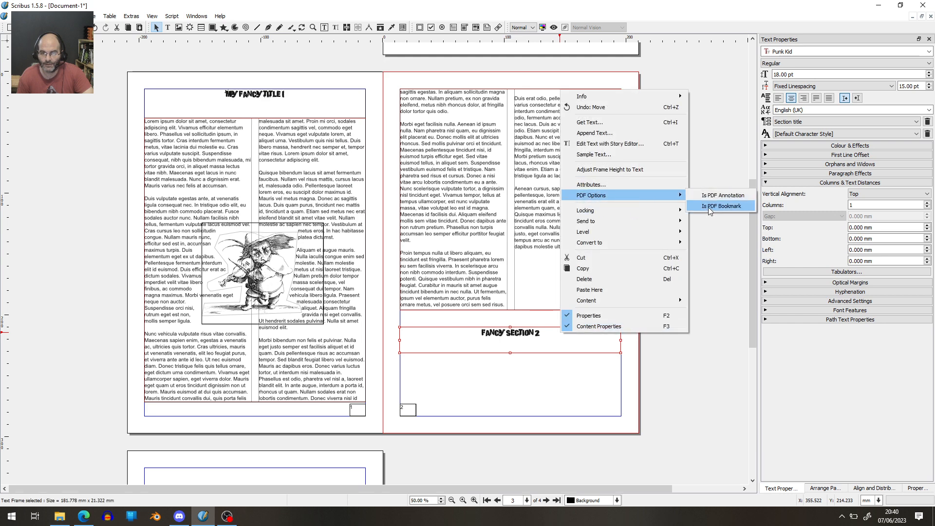
click(708, 206)
scroll(472, 258, down, 1)
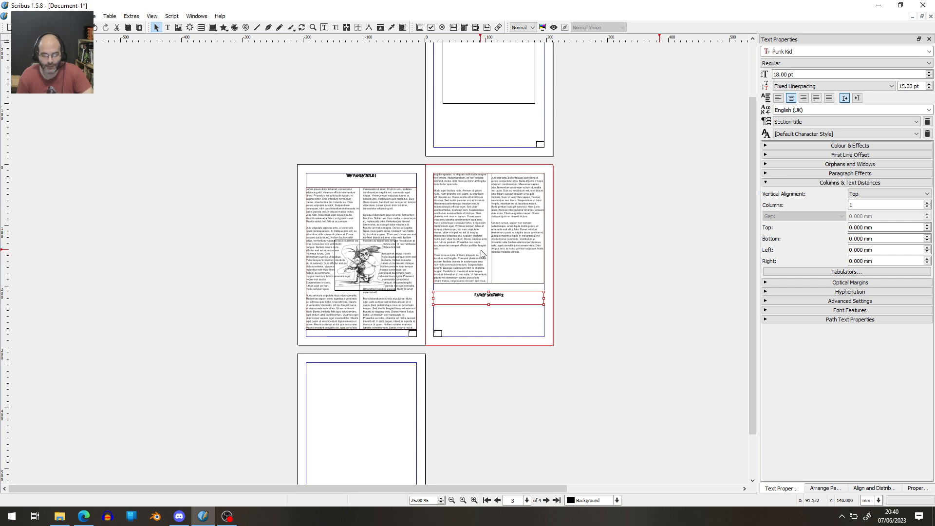
Step: Save the document as Document-1.sla in the Scribus workshop folder on the Desktop
key(ctrl+s)
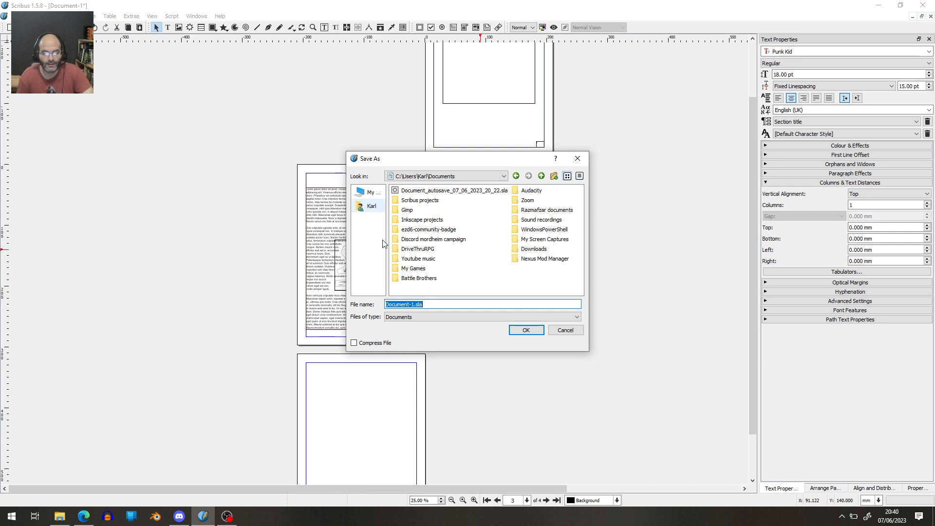
click(370, 206)
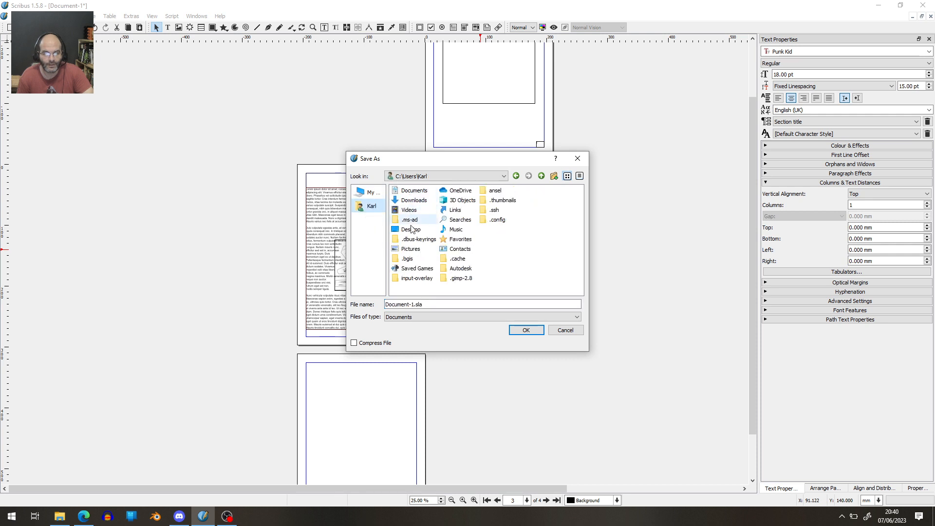
click(413, 231)
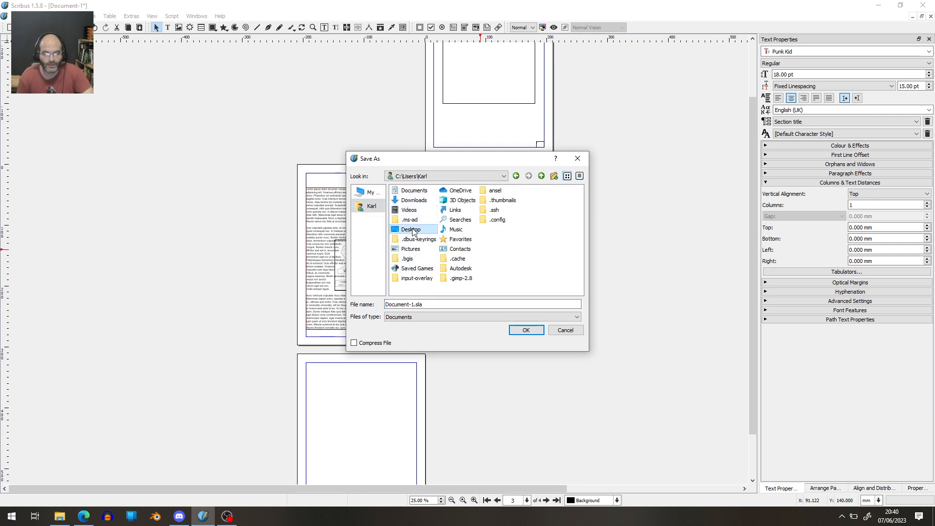
double_click(413, 231)
double_click(422, 191)
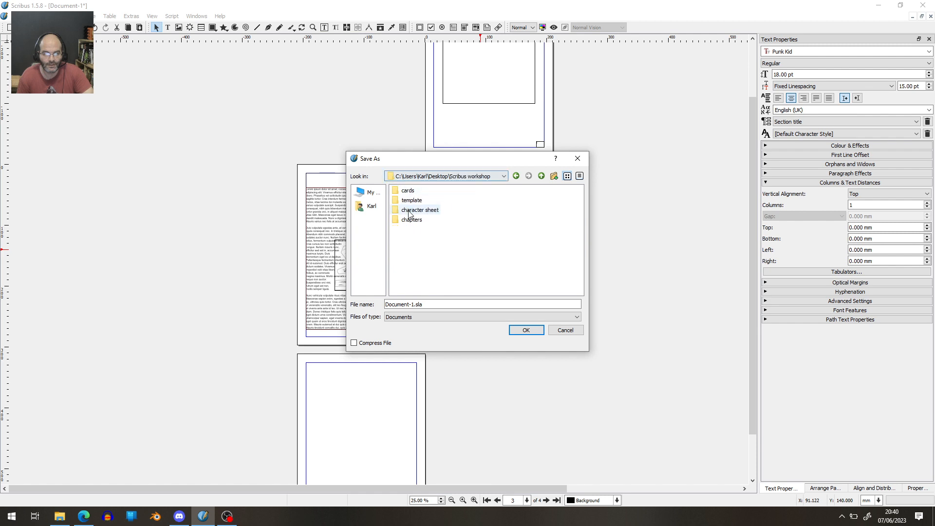
click(520, 333)
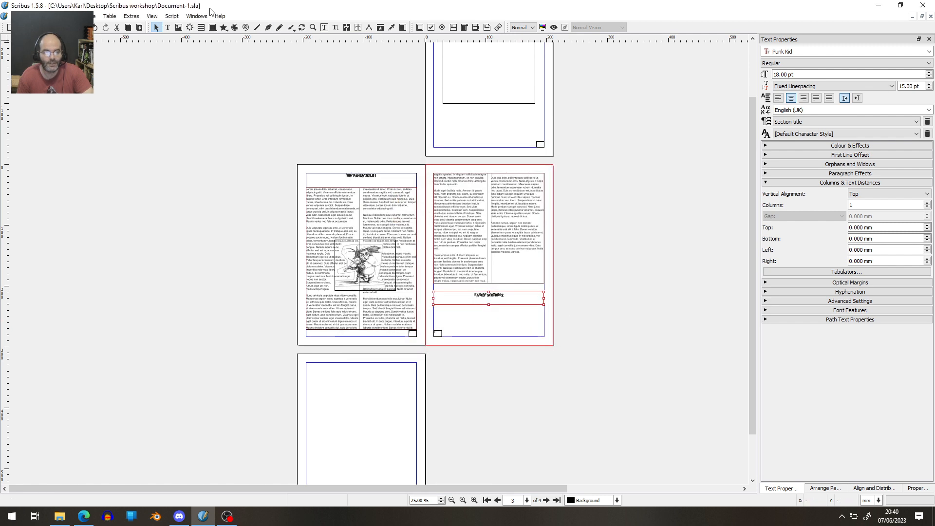
Step: Start a PDF export, set the Preflight Verifier profile to PDF 1.6 and ignore the reported errors
click(9, 16)
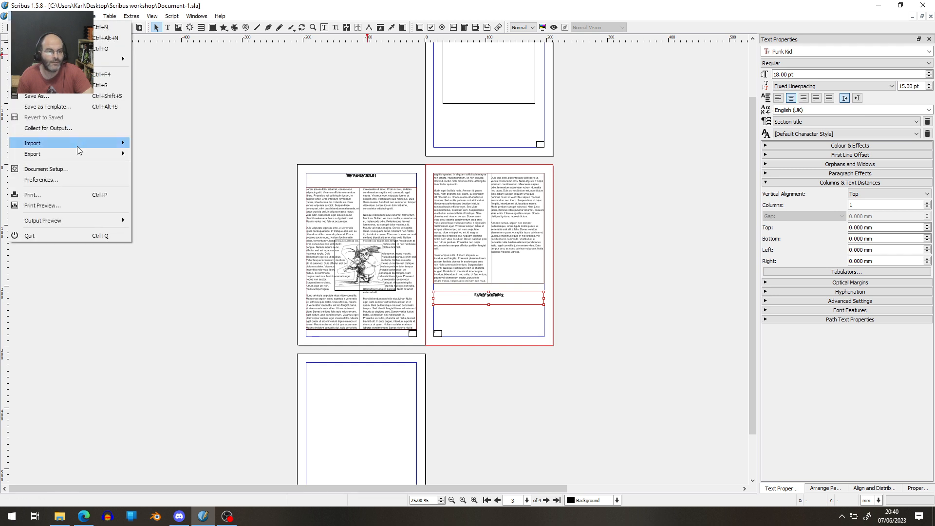
mouse_move(69, 154)
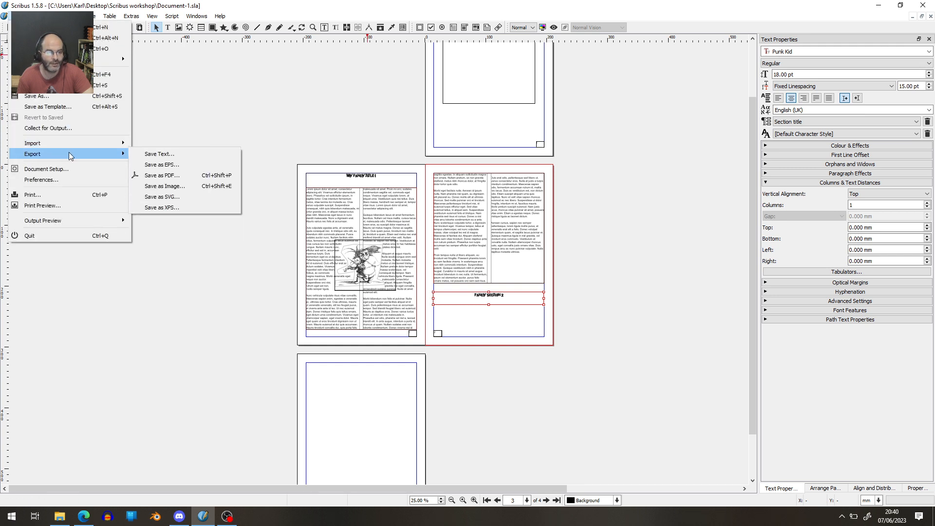
click(169, 176)
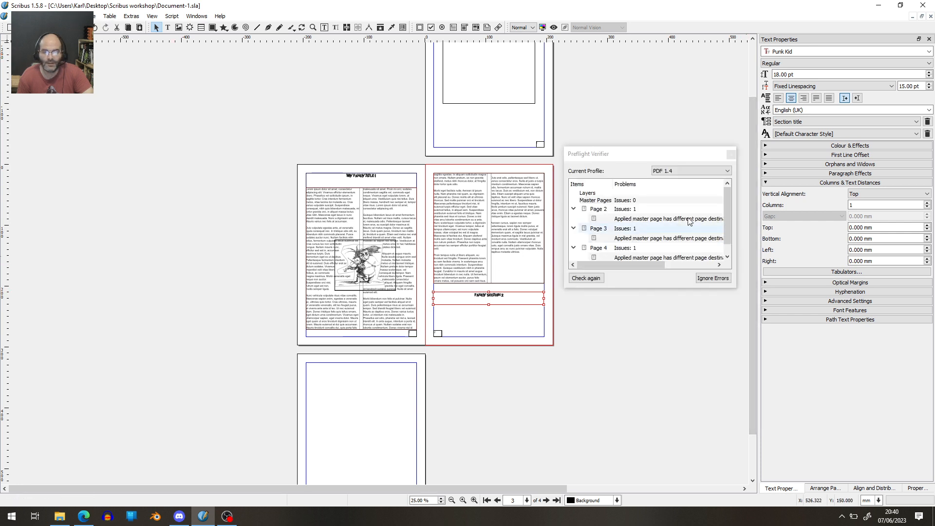
click(727, 172)
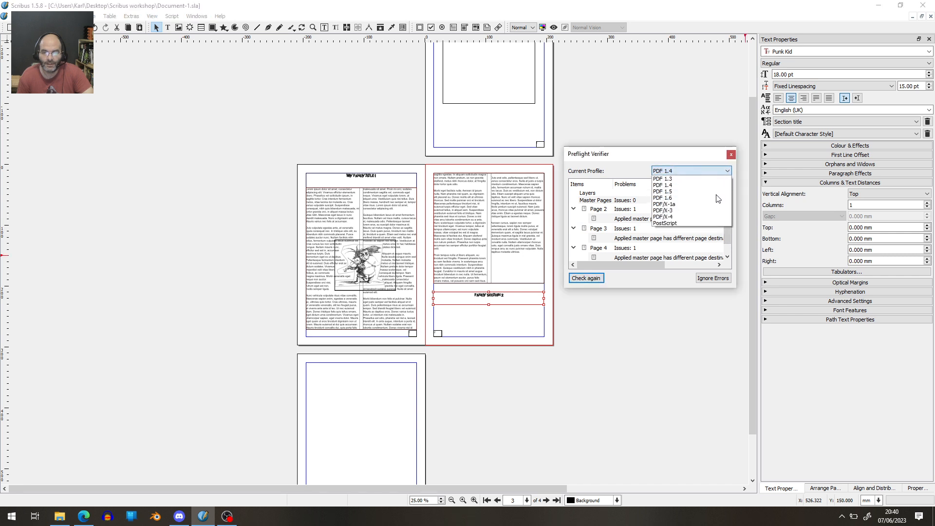
click(696, 201)
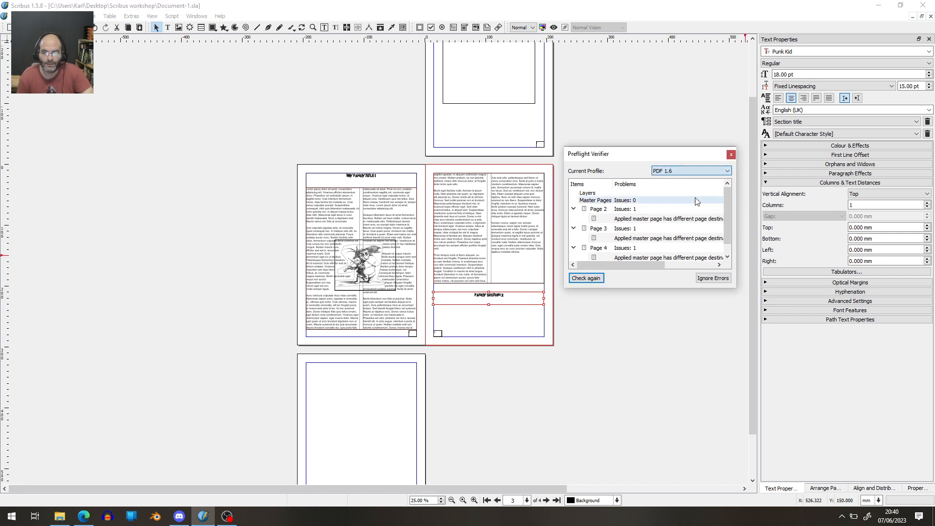
click(713, 278)
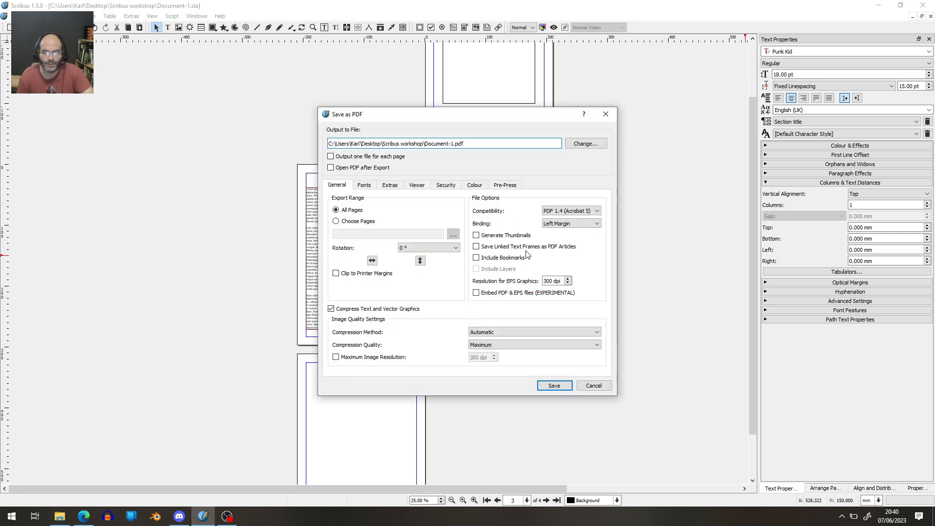
Step: Export Document-1.pdf with bookmarks included and compatibility set to PDF 1.6 (Acrobat 6)
click(476, 258)
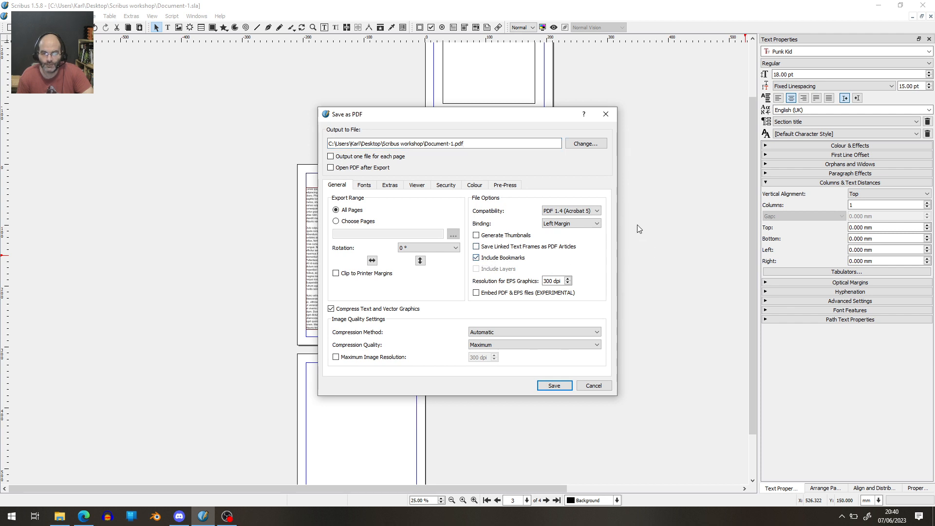
click(597, 210)
click(580, 235)
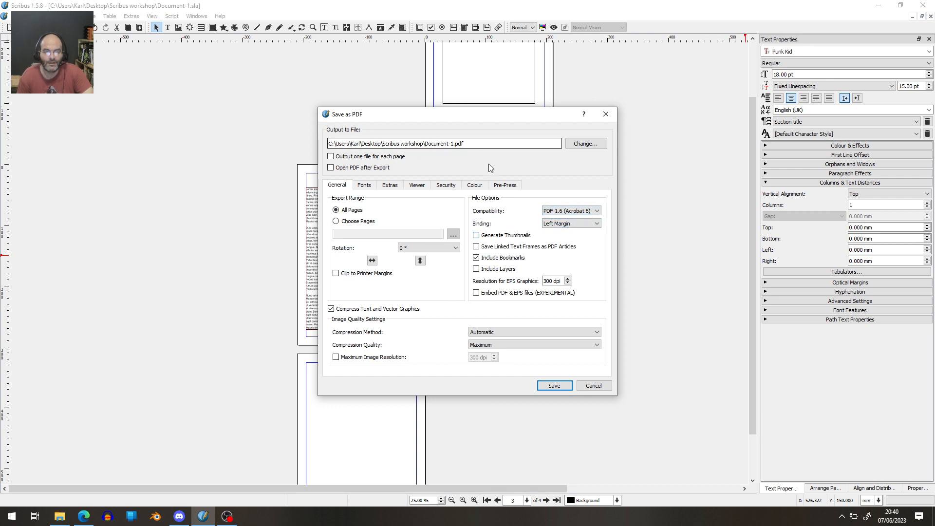
click(554, 385)
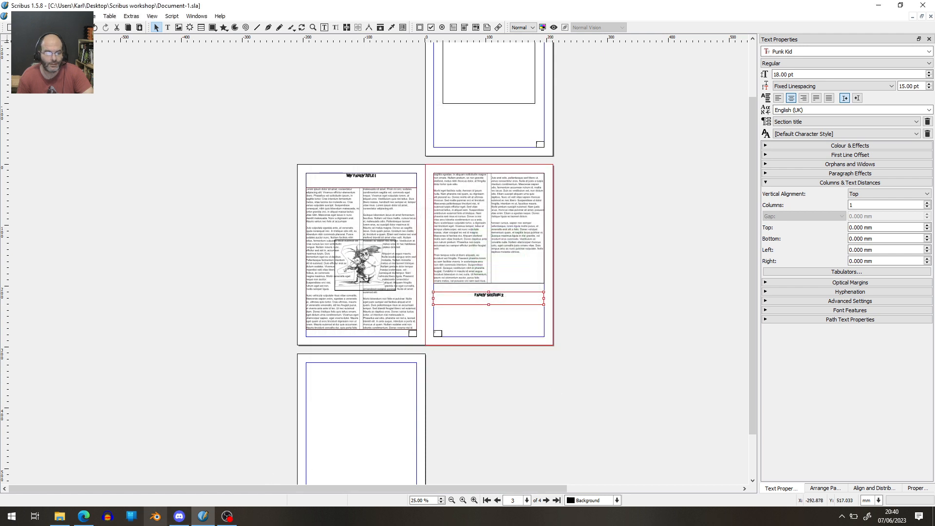
Step: Switch to File Explorer and open the exported Document-1.pdf from the Scribus workshop folder
click(54, 519)
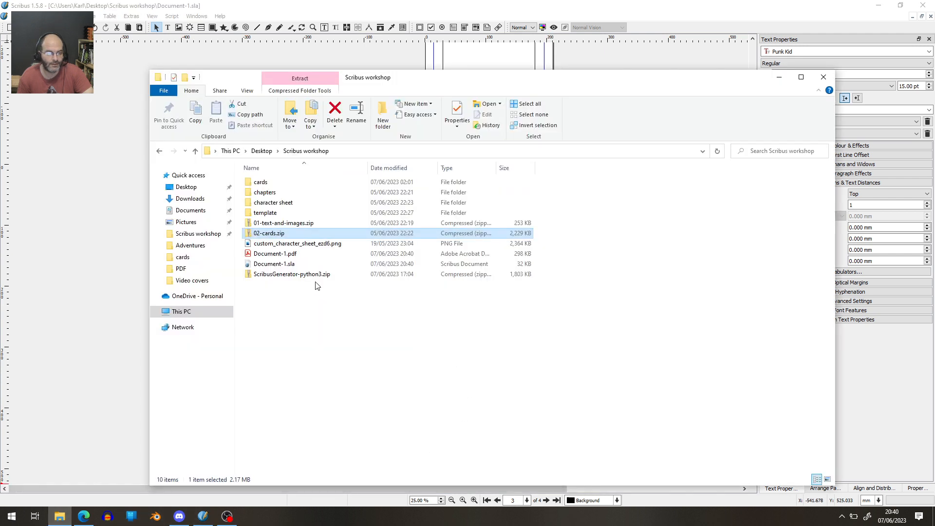
click(294, 256)
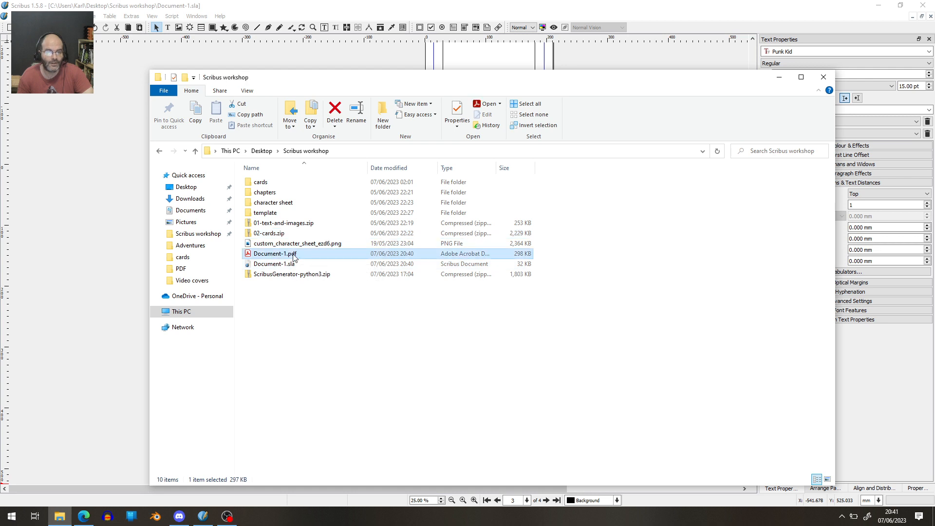
double_click(294, 256)
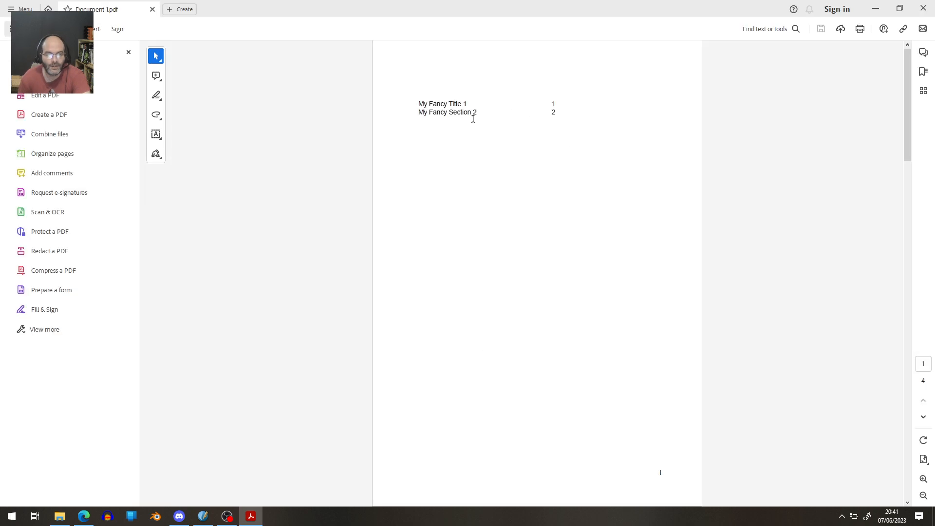
Step: Show the PDF's bookmarks, follow My Fancy Title 1 and Fancy Section 2, and check their target pages against the table of contents
click(923, 72)
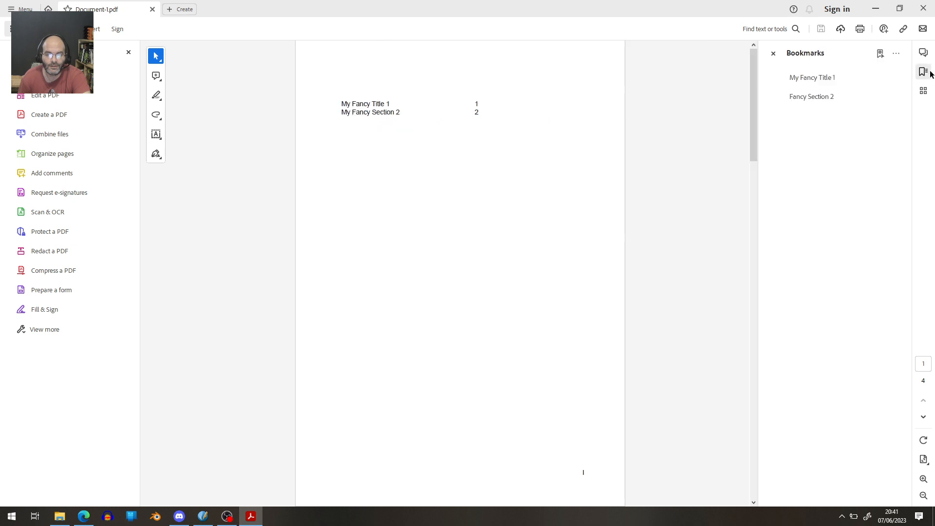
click(823, 78)
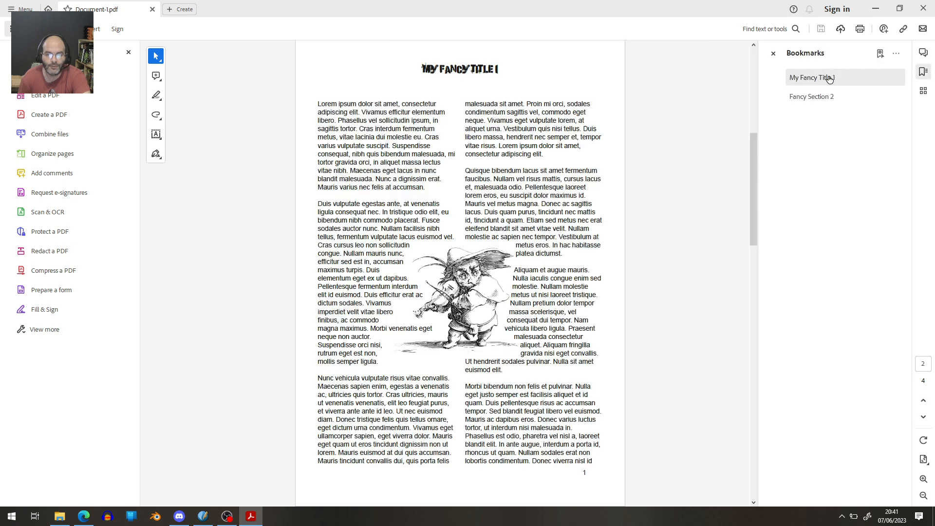
click(828, 101)
click(831, 84)
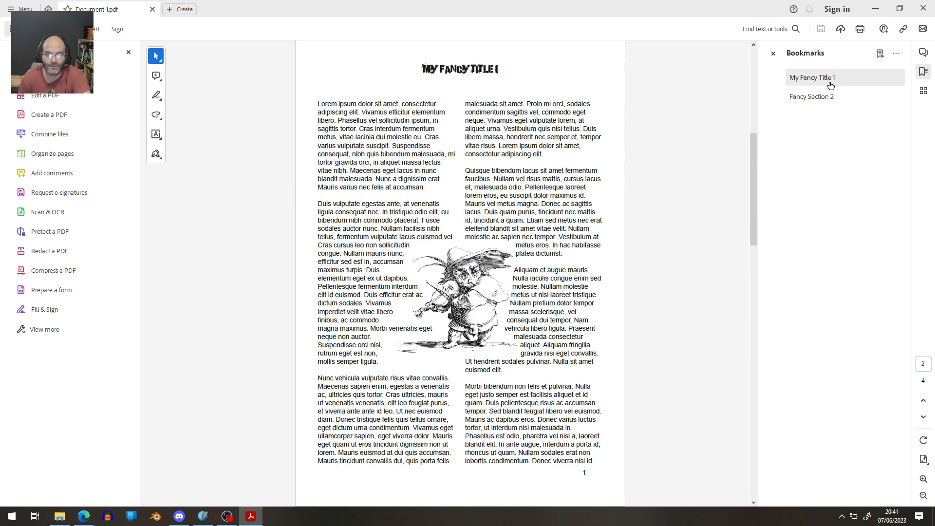
click(829, 99)
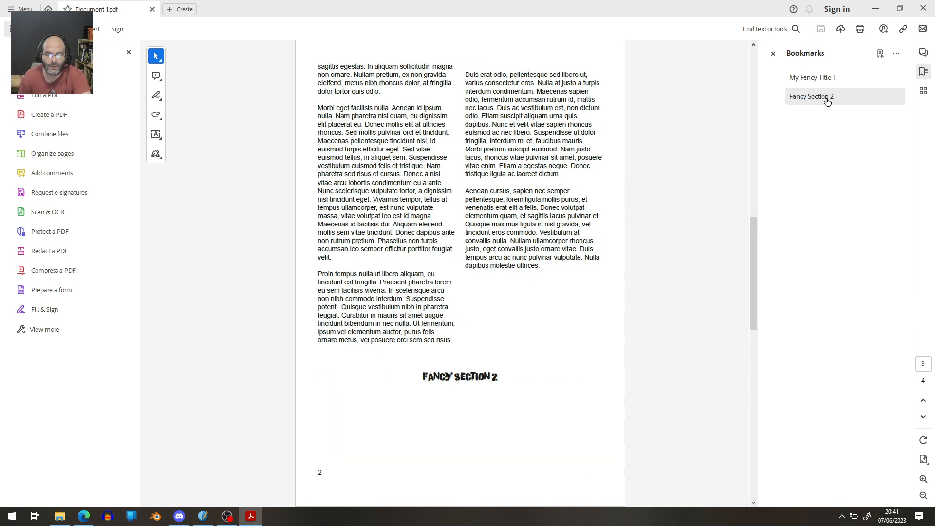
scroll(669, 245, up, 2)
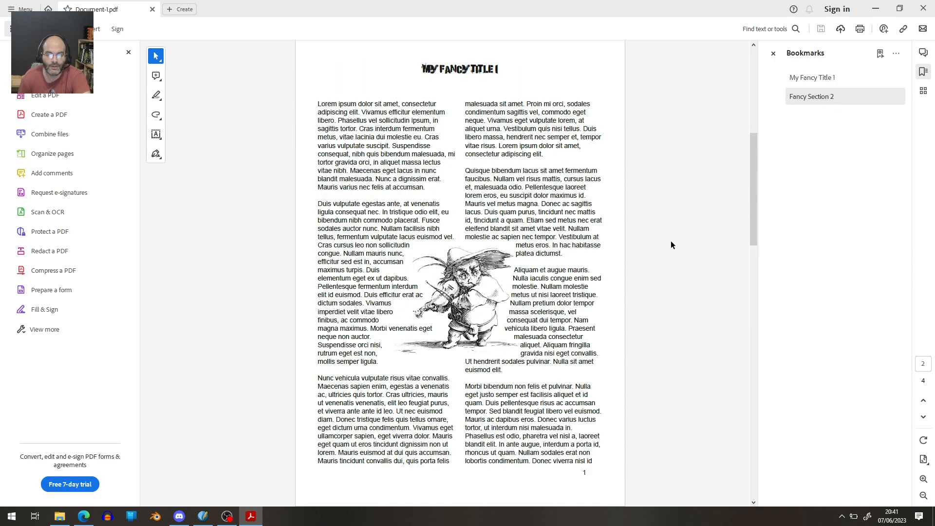
scroll(670, 244, down, 2)
scroll(671, 240, up, 3)
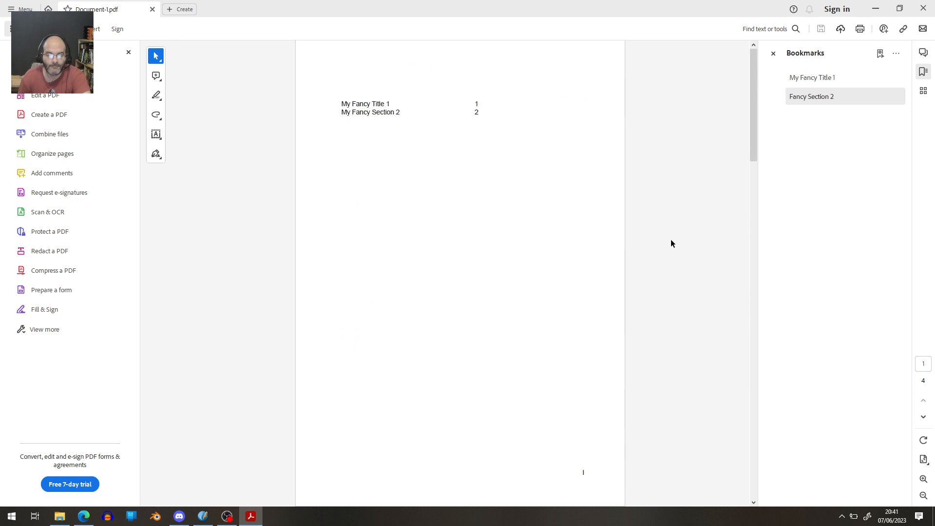
scroll(670, 239, down, 1)
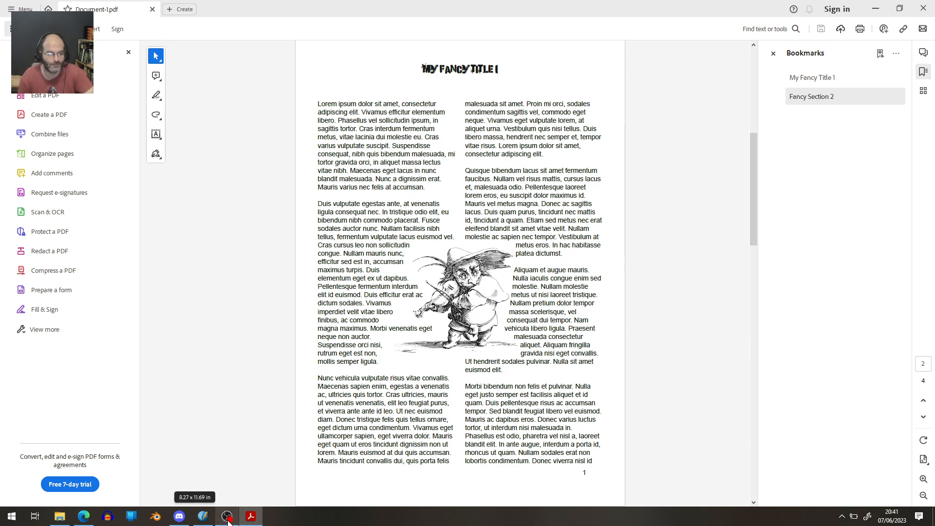
Step: Check the Discord workshop call, close the exported PDF and switch back to Scribus
mouse_move(227, 520)
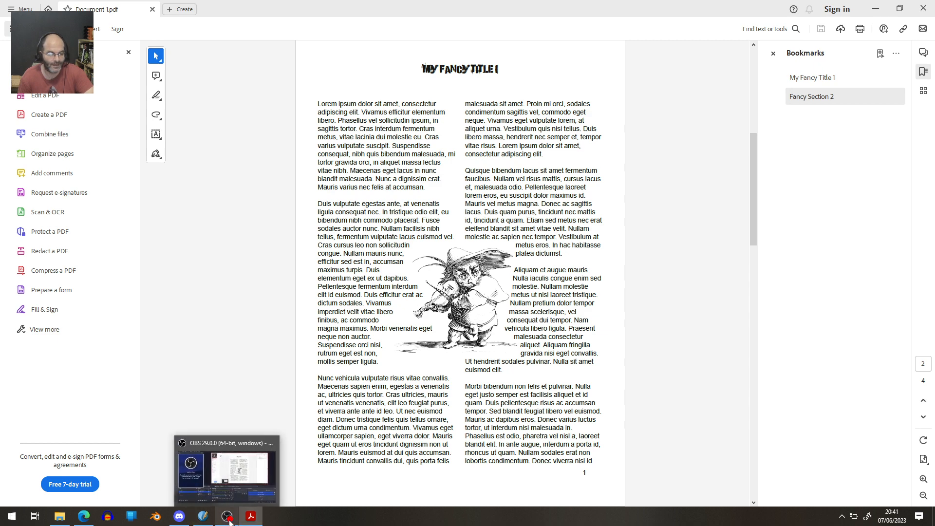
click(184, 521)
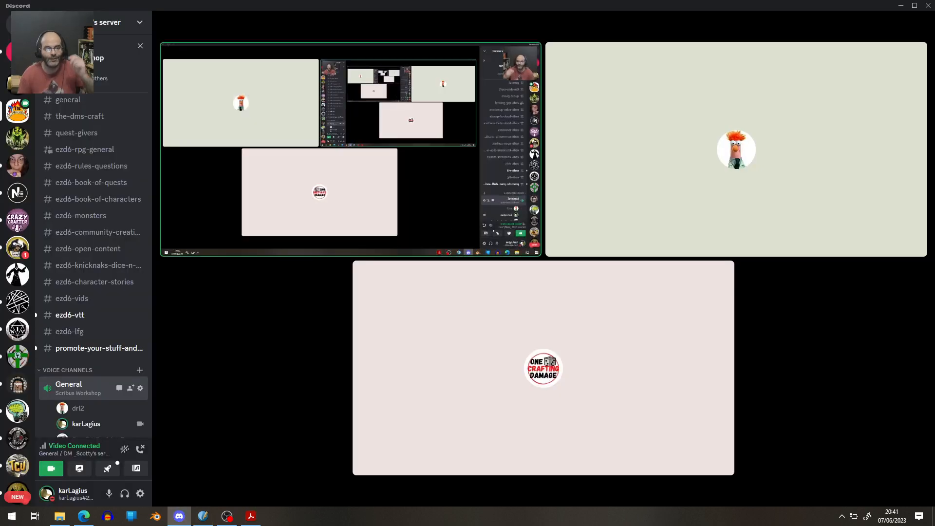
mouse_move(213, 449)
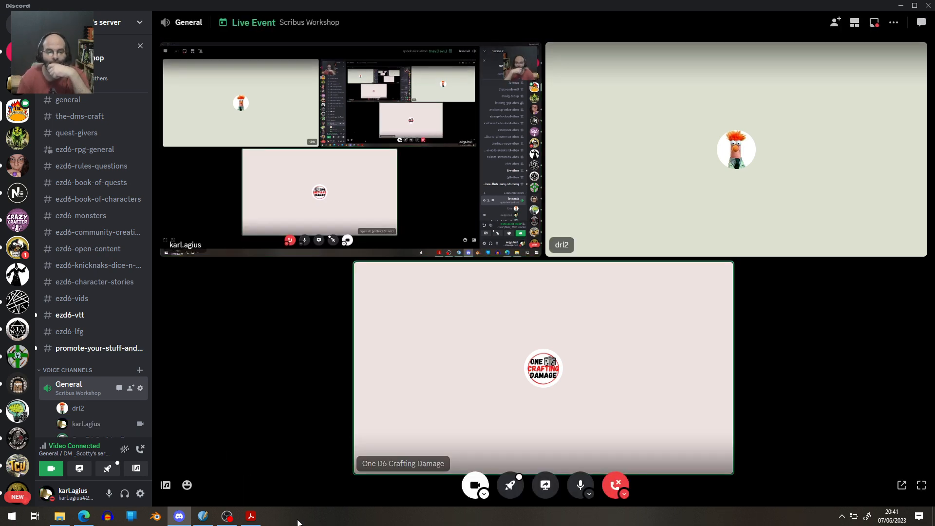
click(251, 516)
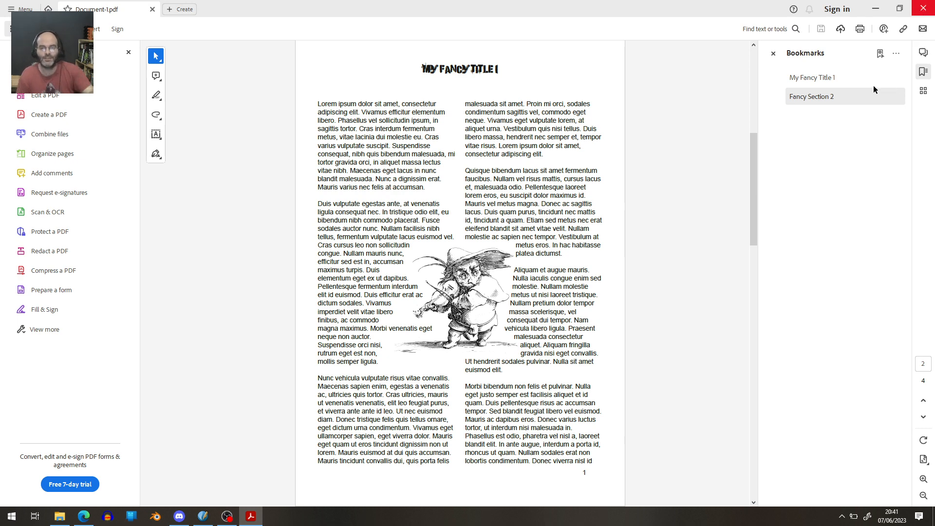
click(179, 516)
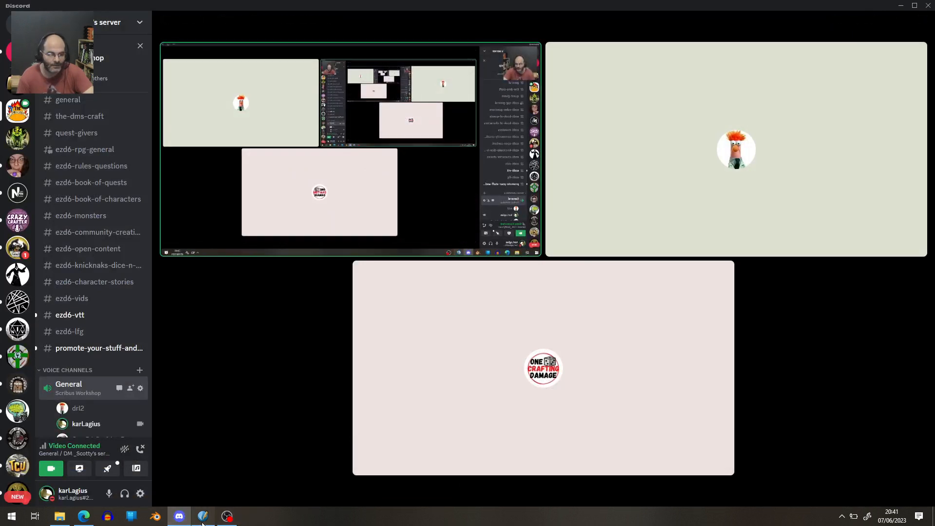
click(203, 516)
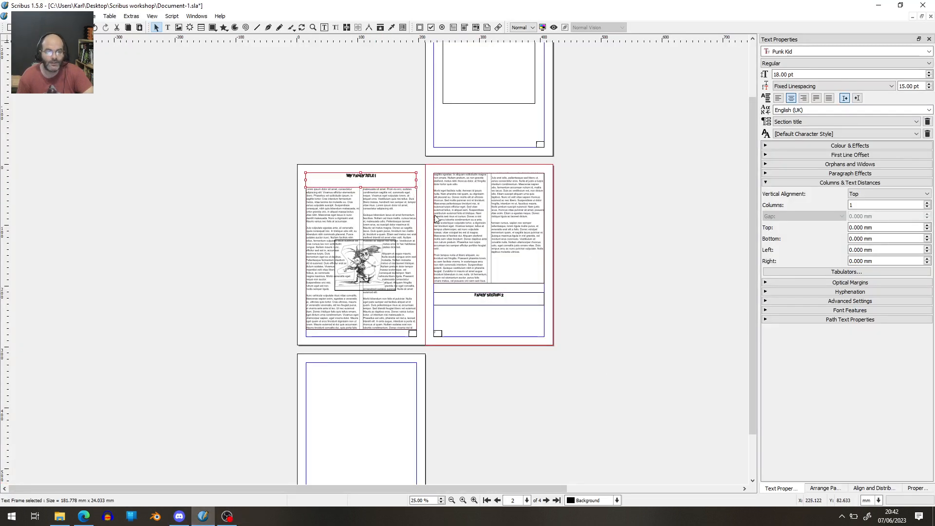
Step: Select the My Fancy Title 1 and Fancy Section 2 frames together and toggle their Is PDF Bookmark option
shift+click(487, 298)
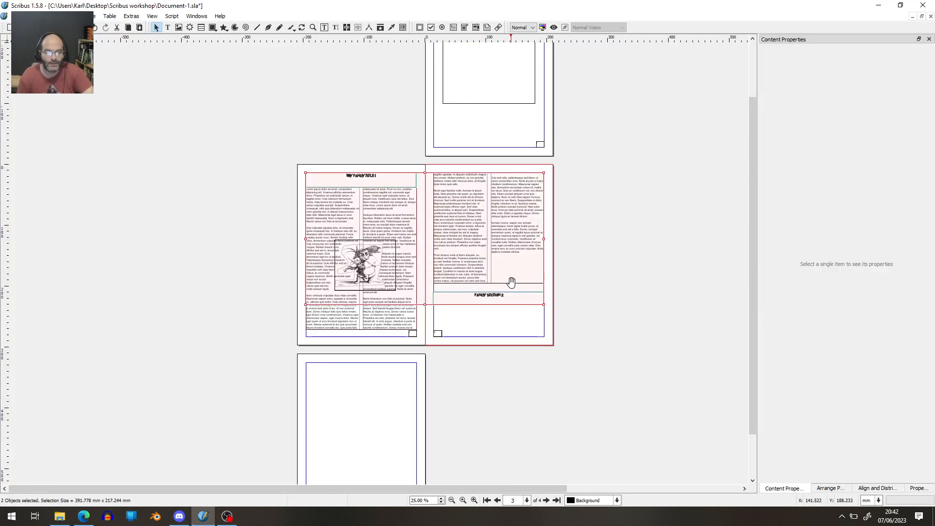
right_click(507, 302)
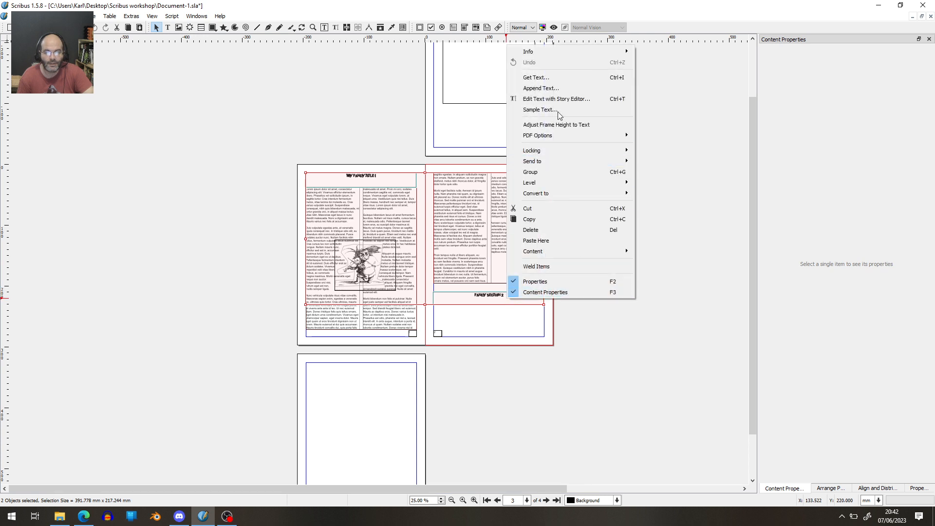
mouse_move(609, 135)
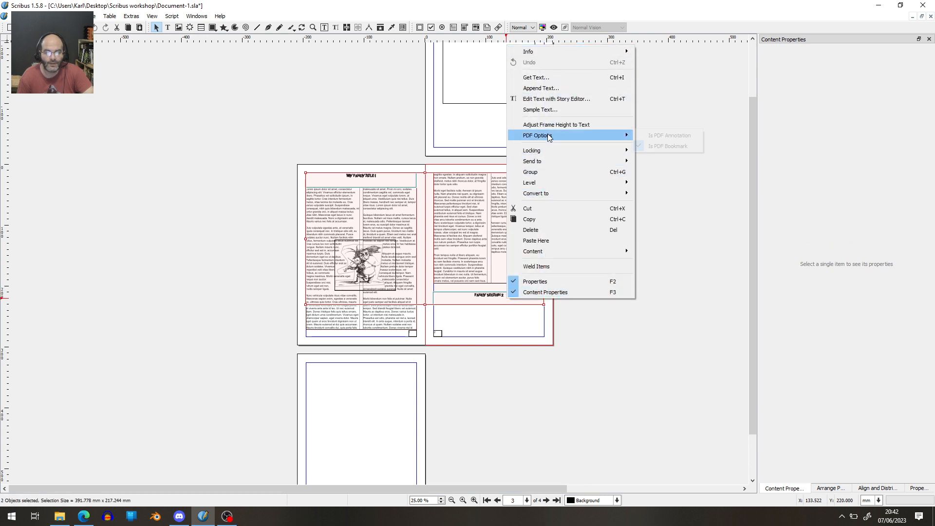
click(656, 145)
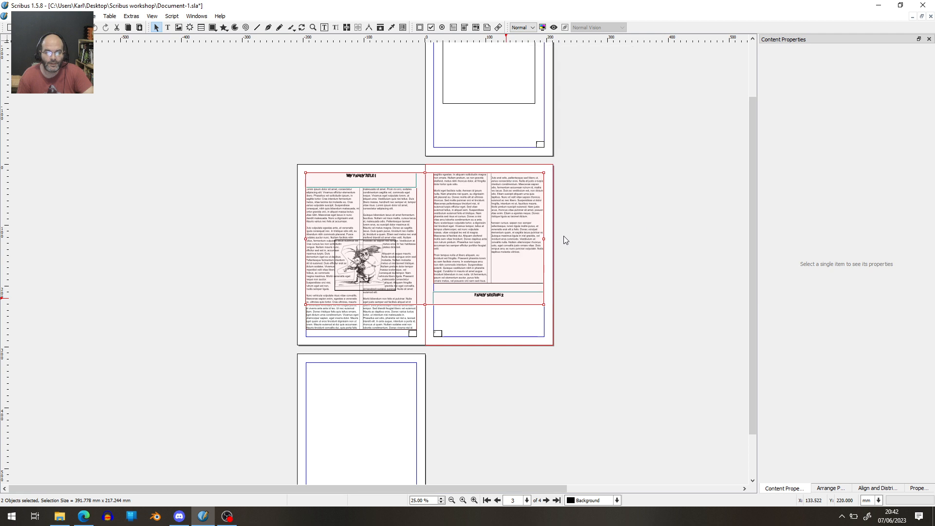
Step: Toggle the Is PDF Bookmark option individually on the Fancy Section 2 frame and on the My Fancy Title 1 frame
click(511, 299)
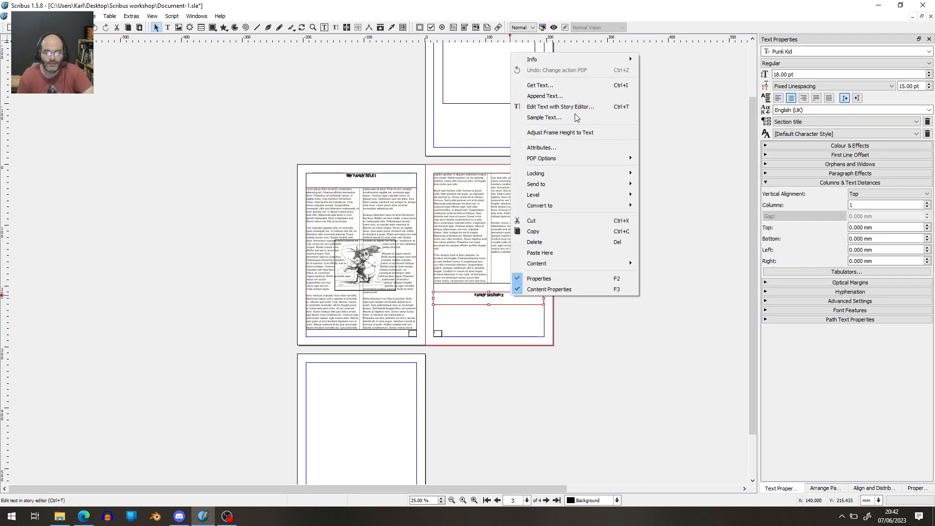
mouse_move(609, 158)
click(662, 169)
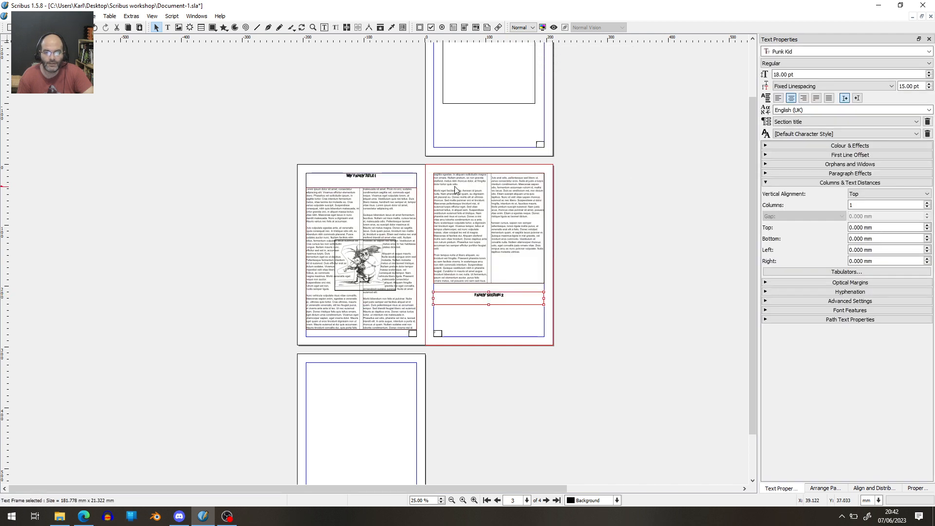
right_click(379, 180)
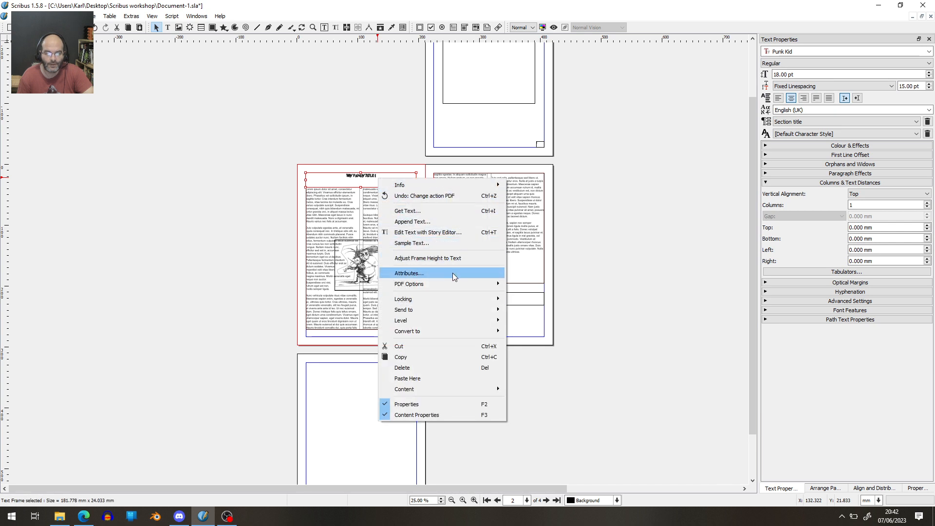
mouse_move(465, 282)
click(518, 294)
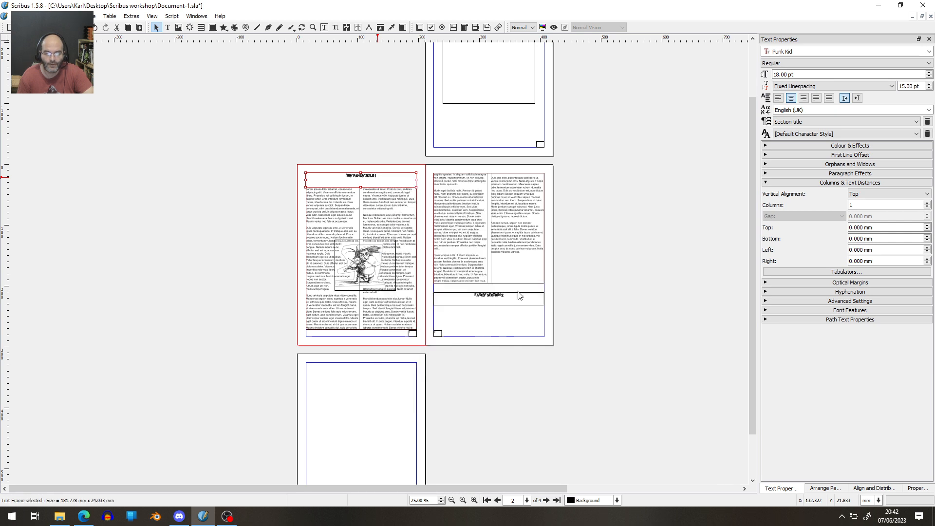
Step: Select both section title frames on the facing pages and mark them as PDF bookmarks in one operation
click(583, 266)
click(383, 178)
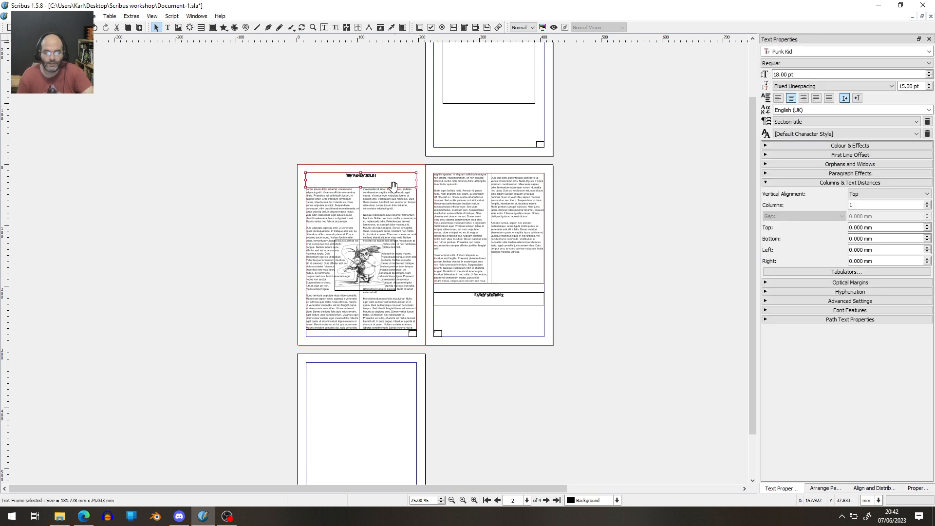
click(370, 143)
click(373, 177)
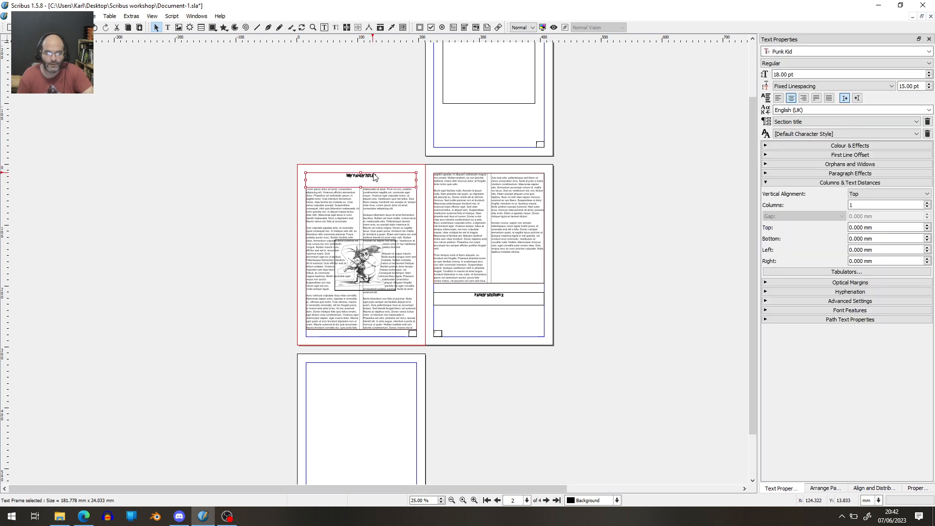
shift+click(481, 297)
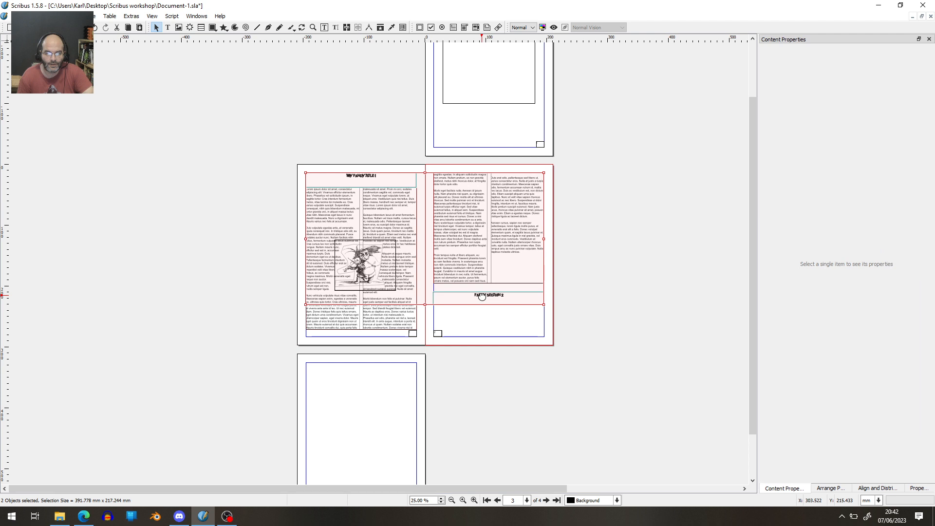
right_click(481, 296)
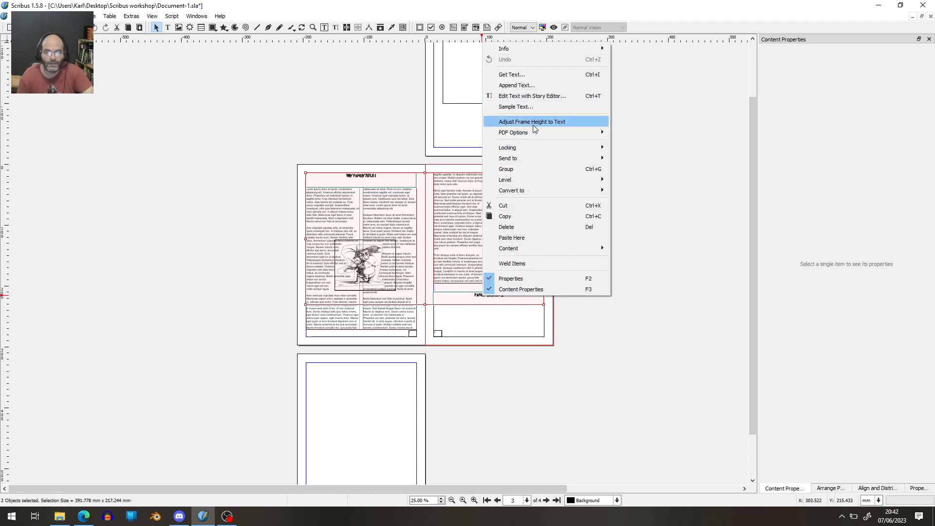
mouse_move(533, 131)
click(631, 141)
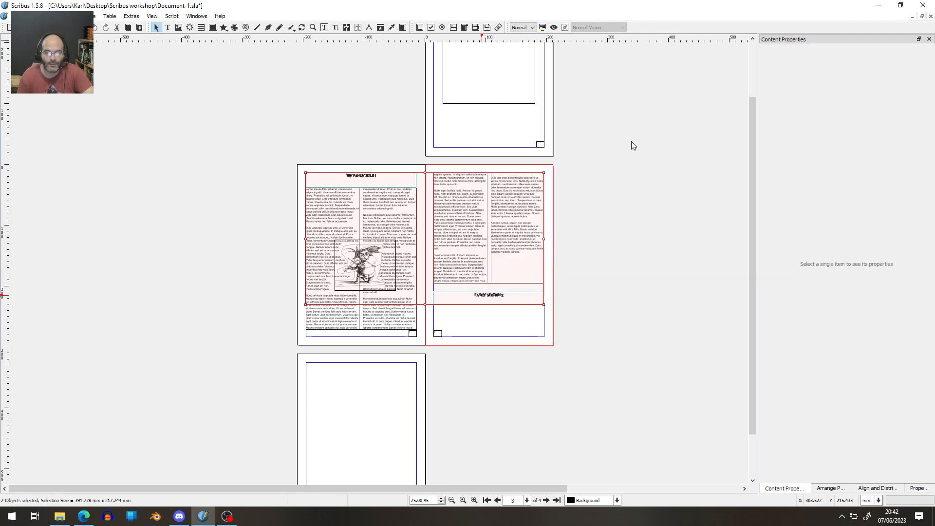
click(662, 208)
Step: Check the Is PDF Bookmark option of the Fancy Section 2 frame and of the My Fancy Title 1 frame
click(539, 299)
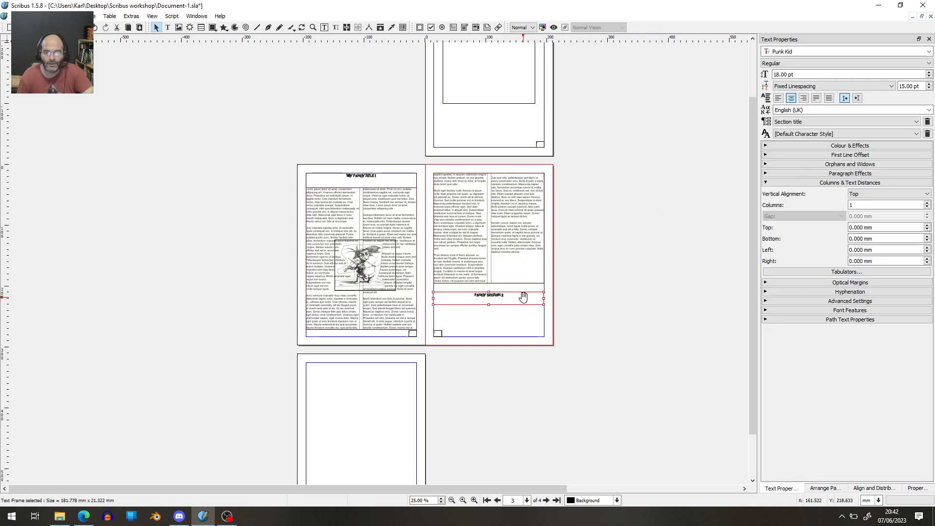
right_click(498, 303)
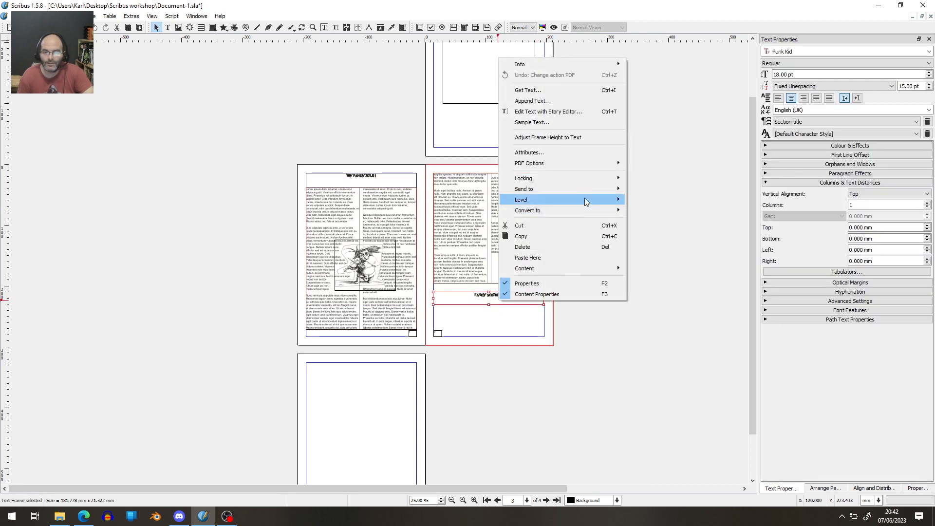
mouse_move(579, 160)
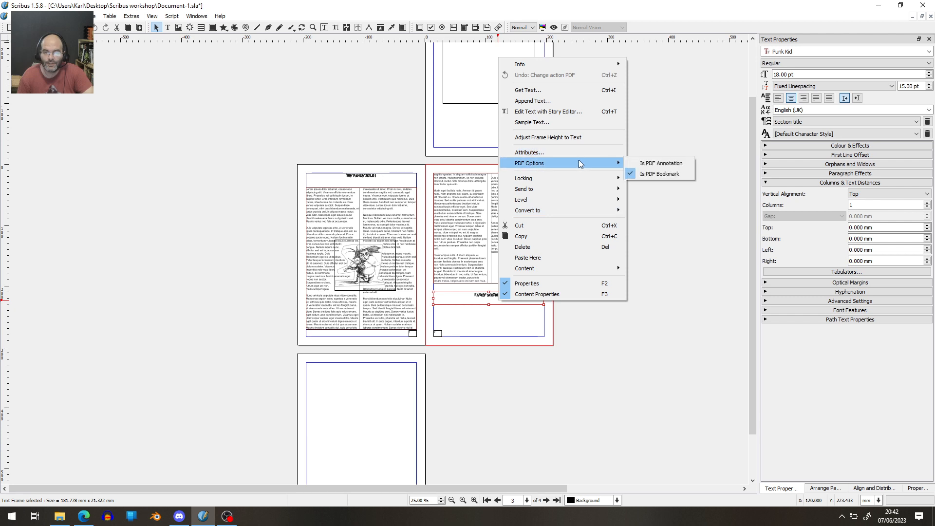
click(385, 176)
click(384, 176)
right_click(392, 179)
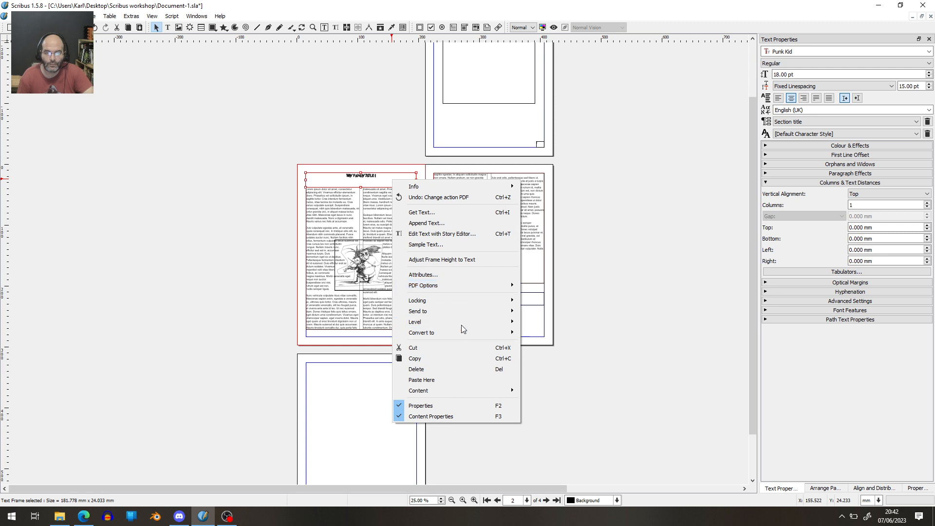
mouse_move(468, 285)
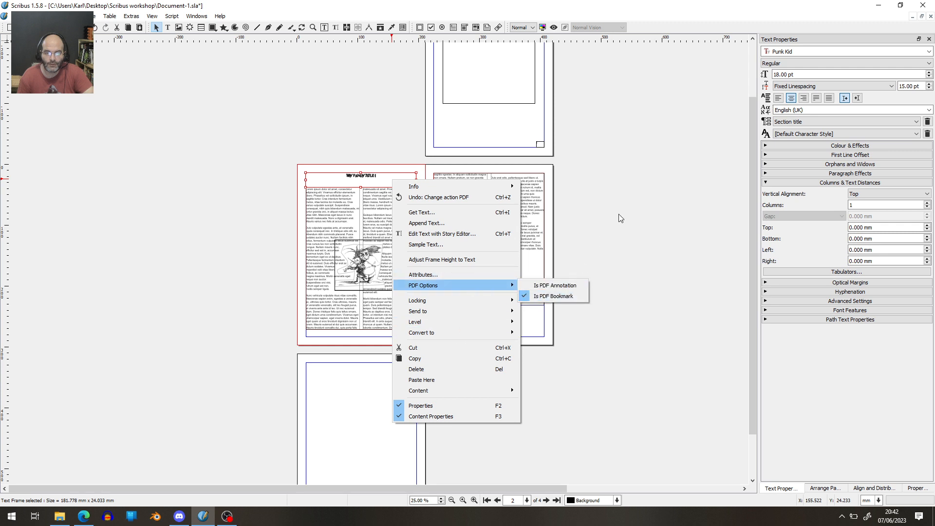
click(632, 189)
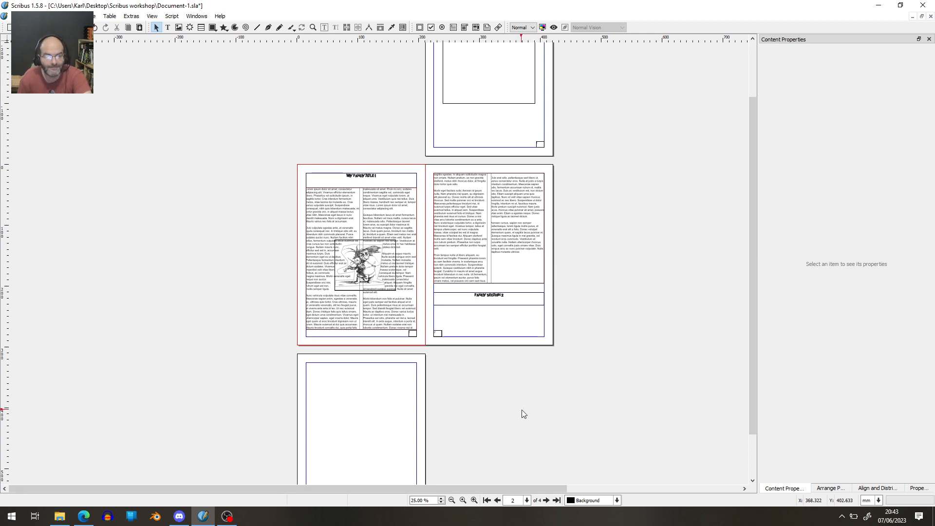
Step: Check the PDF options of the Fancy Section 2 frame and clear the selection
scroll(515, 414, down, 2)
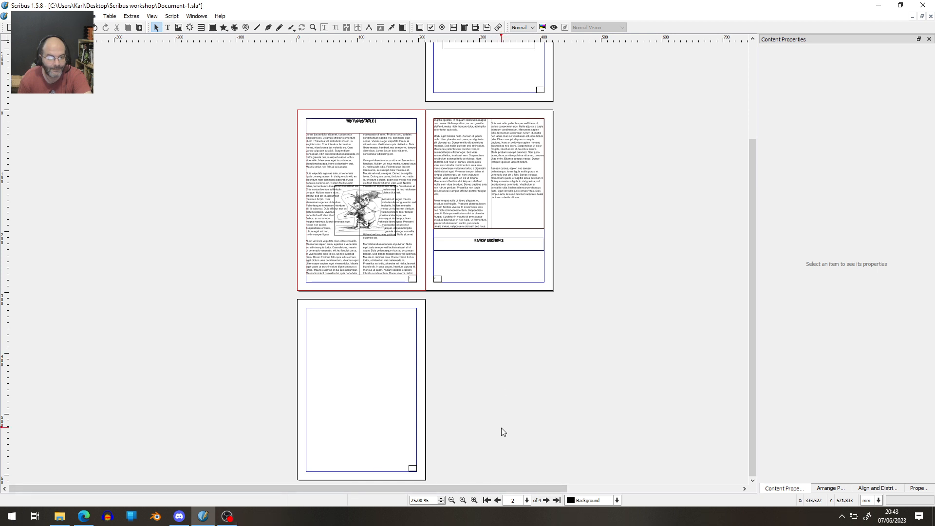
scroll(499, 428, up, 2)
click(482, 301)
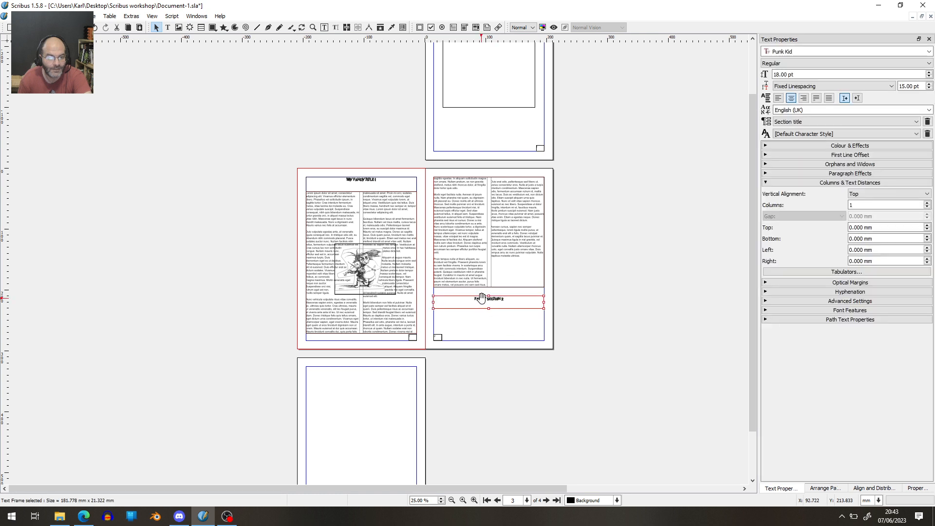
right_click(474, 305)
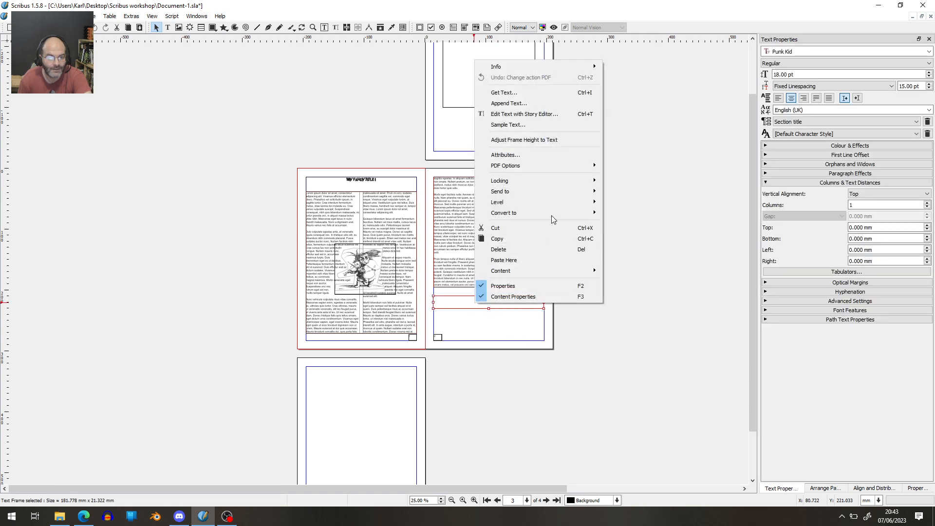
mouse_move(560, 168)
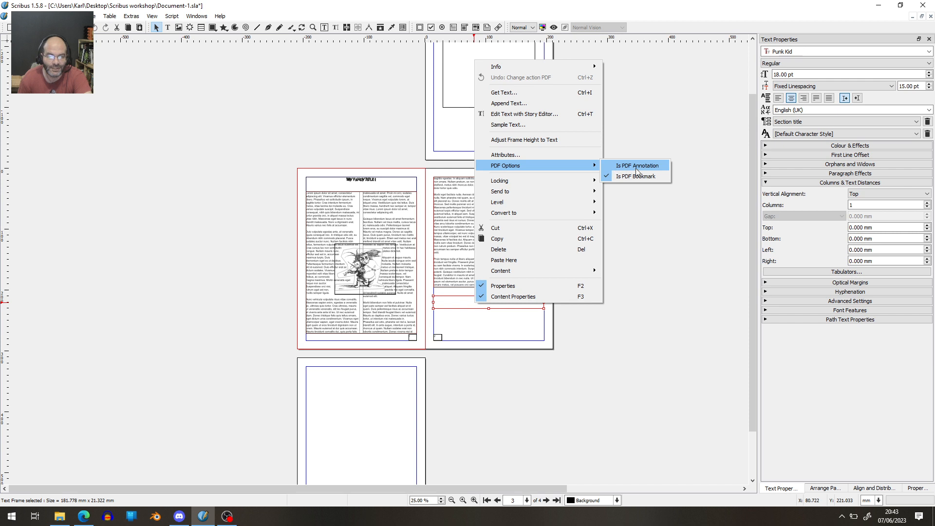
click(676, 304)
click(675, 305)
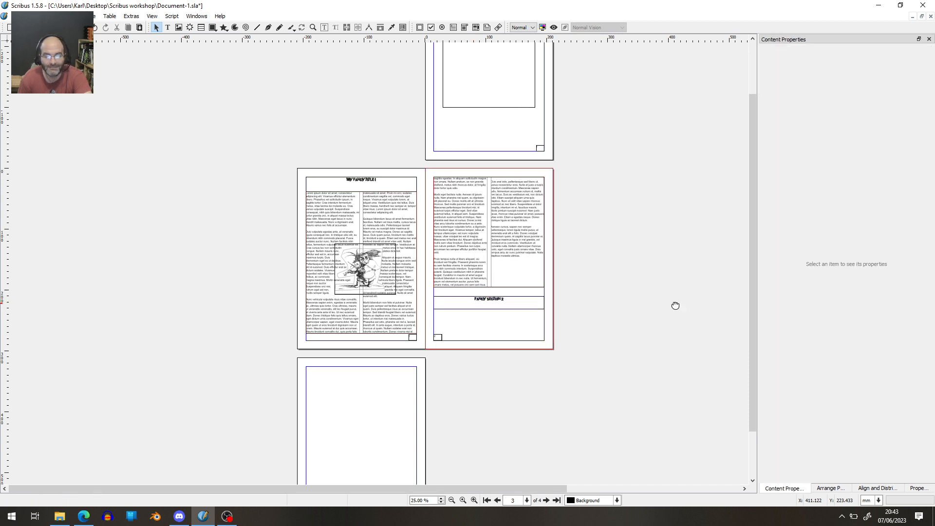
scroll(696, 394, down, 1)
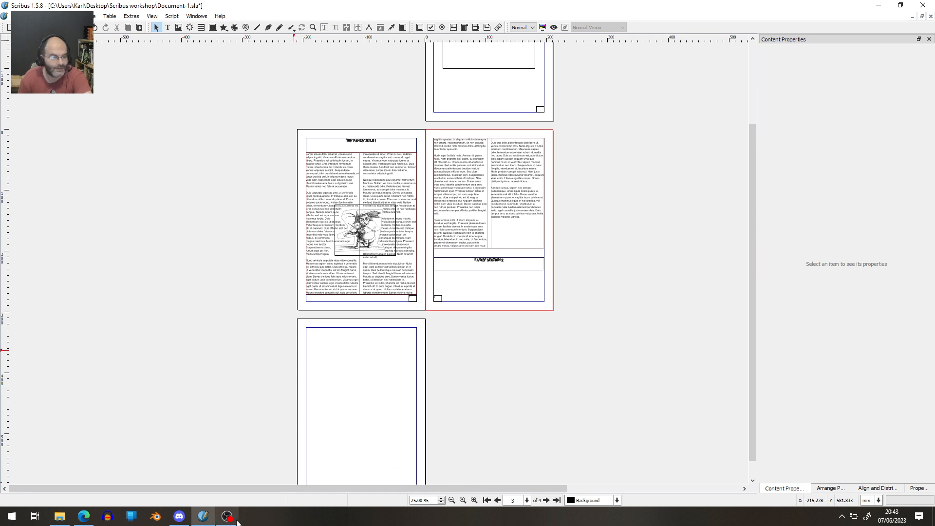
mouse_move(232, 520)
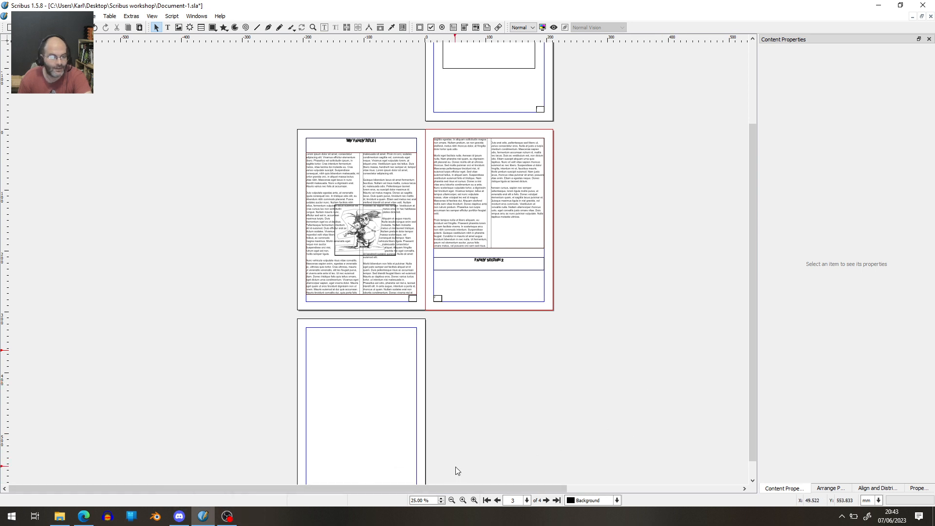
scroll(516, 445, up, 2)
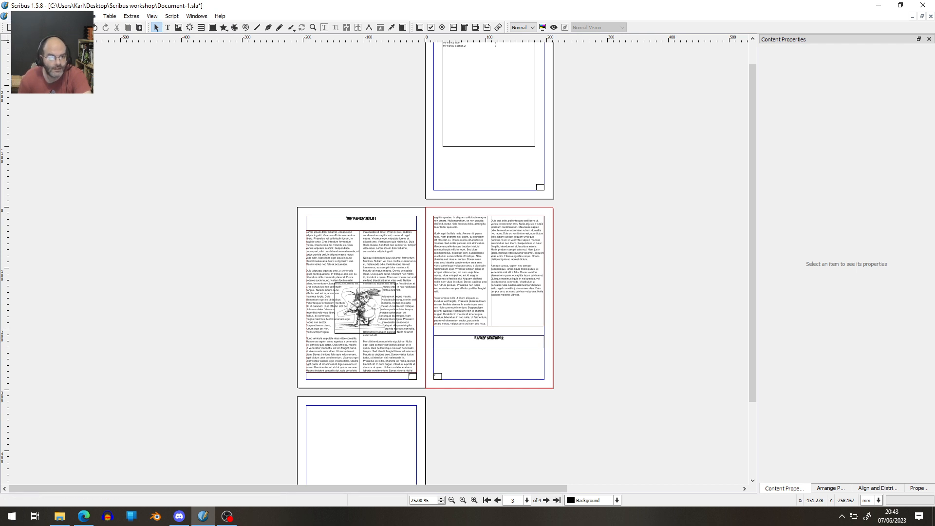
Step: Create a new one-page A4 portrait document with the single page layout and 14.111 mm margins
click(17, 16)
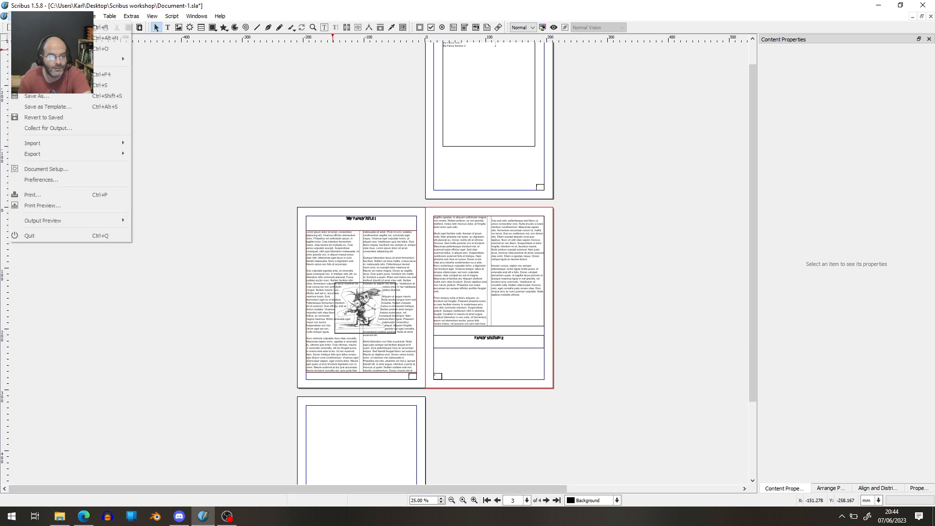
click(30, 26)
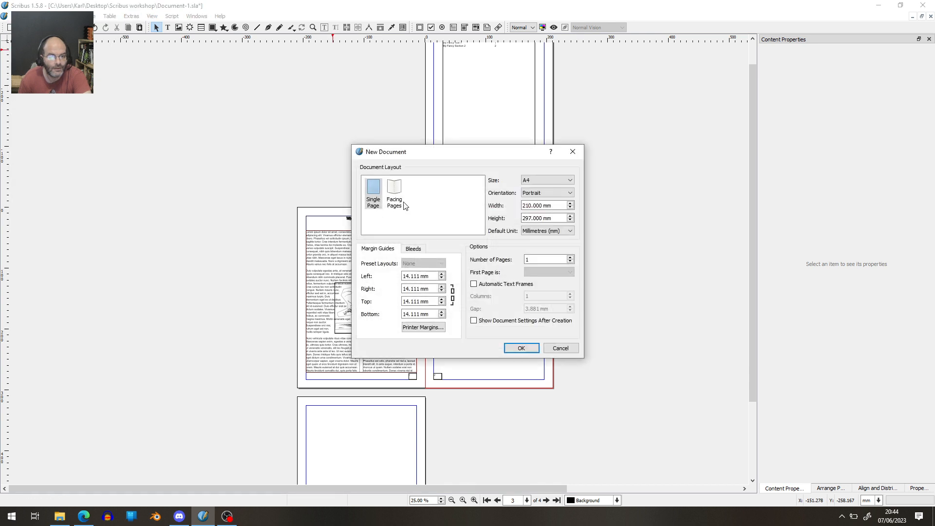
click(524, 349)
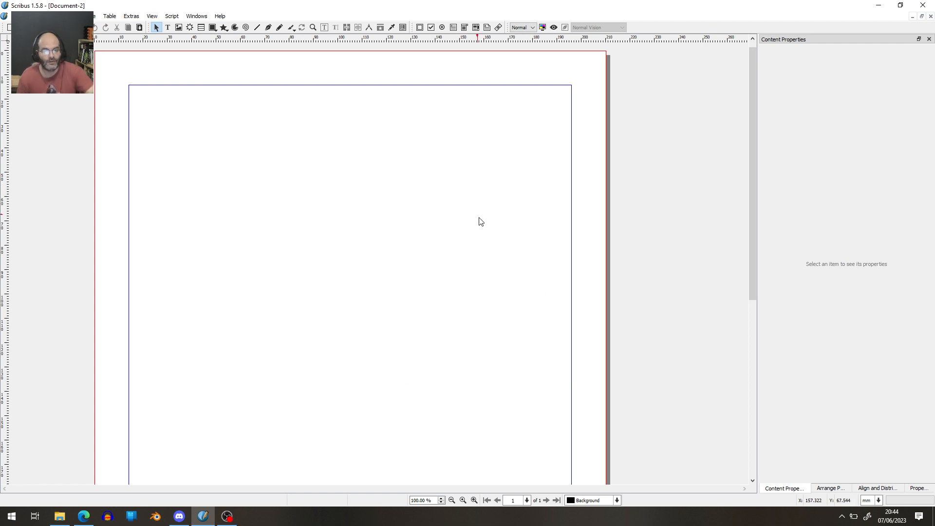
Step: Draw an image frame about 191 × 249 mm covering most of the empty page
scroll(482, 226, down, 2)
scroll(482, 228, up, 2)
scroll(478, 234, down, 1)
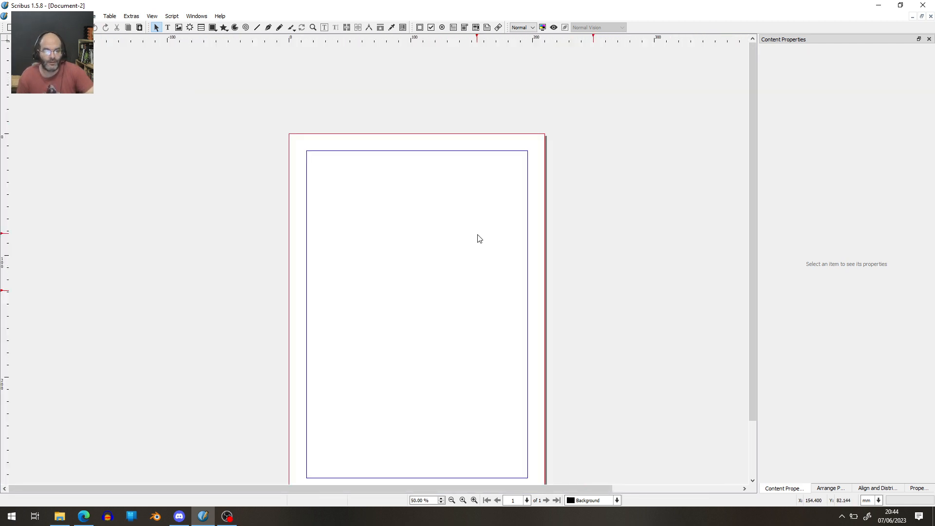
drag(467, 245, 461, 175)
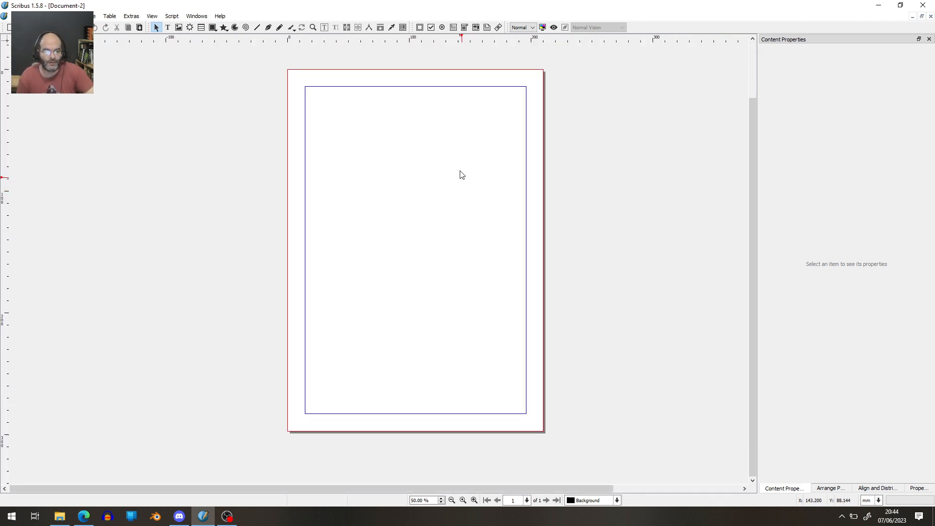
click(179, 28)
drag(300, 102, 533, 407)
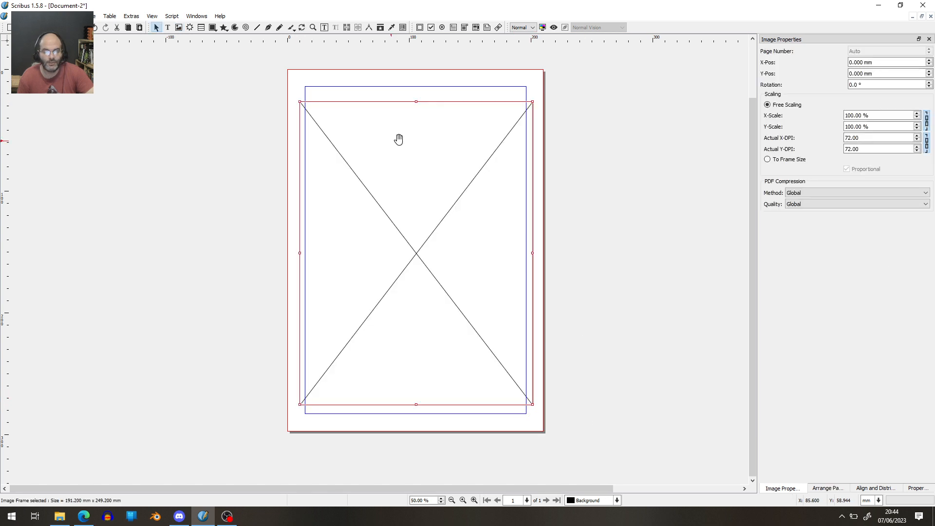
Step: Align all four sides of the image frame to the page margins, with sides aligned by resizing
right_click(403, 219)
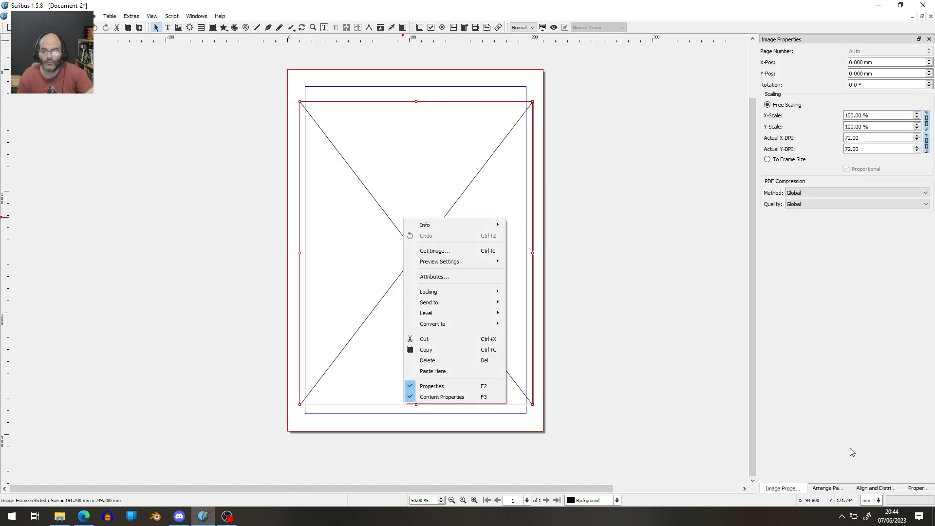
click(826, 488)
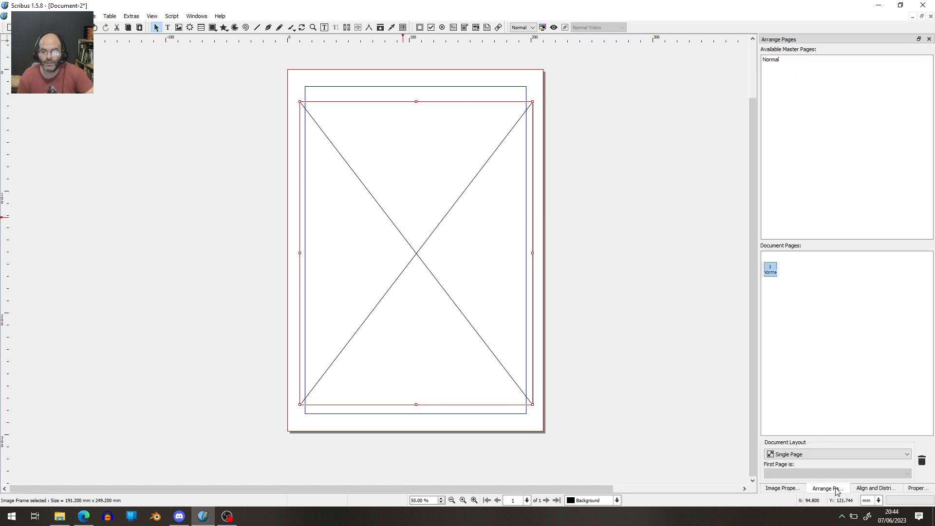
click(882, 490)
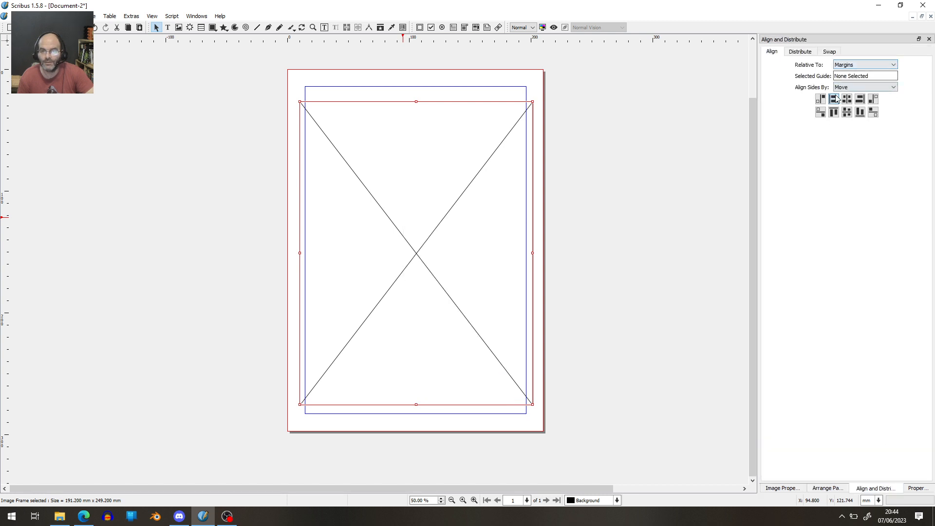
click(864, 87)
click(854, 105)
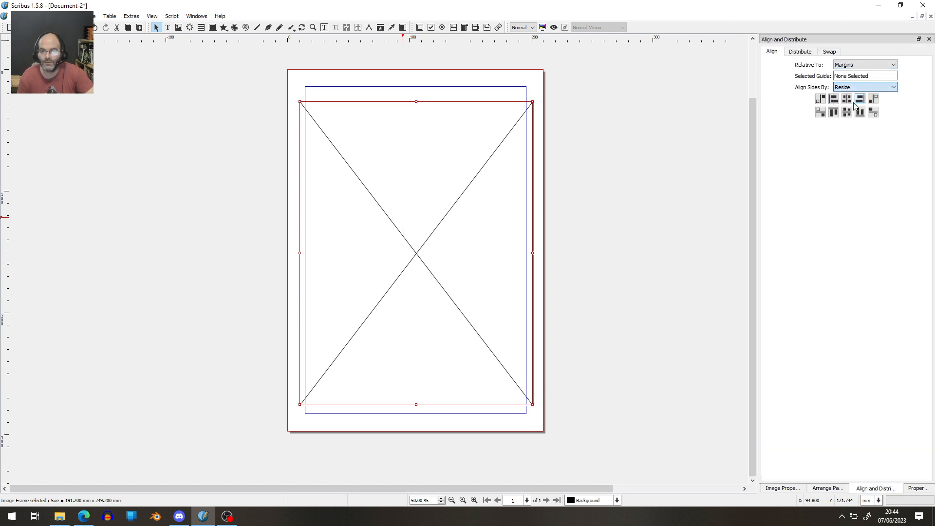
click(833, 99)
click(834, 112)
click(860, 112)
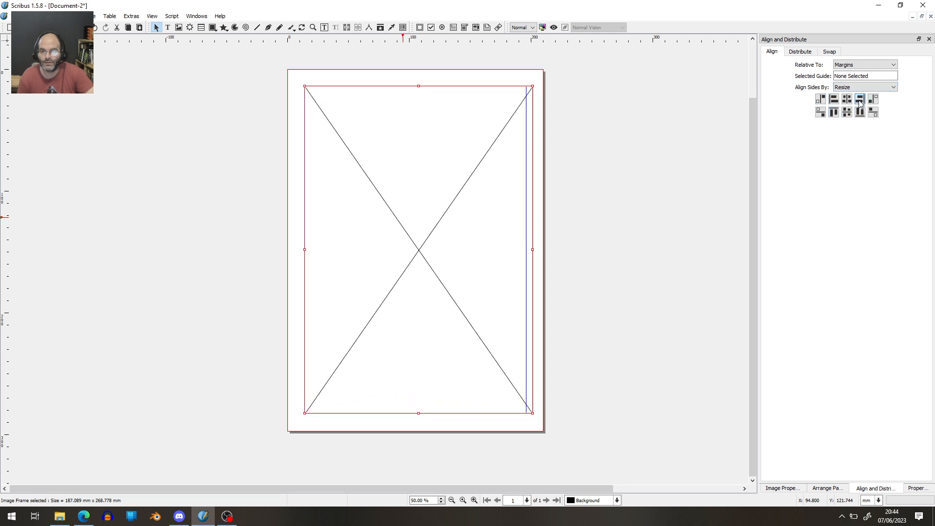
click(859, 100)
click(666, 155)
Step: Load custom_character_sheet_ezd6.png from the Scribus workshop folder into the image frame and adjust the image to the frame
right_click(383, 237)
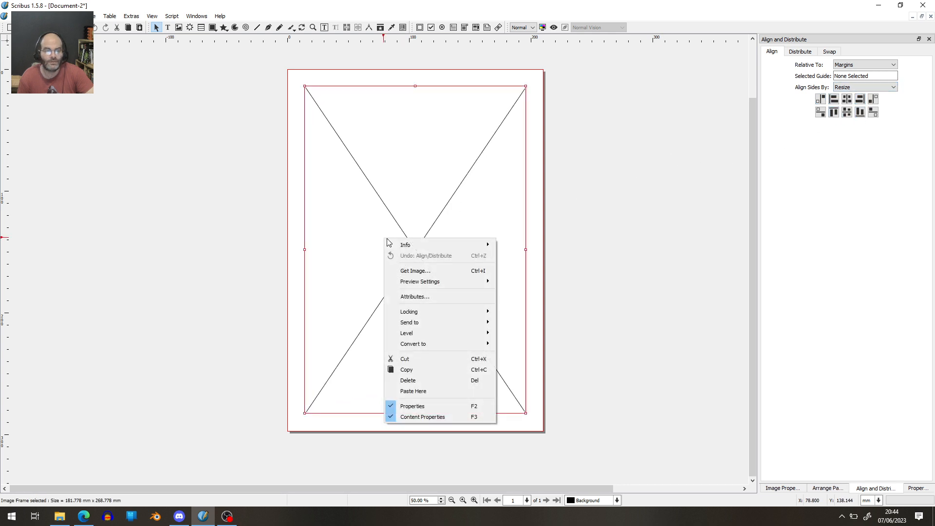
click(460, 273)
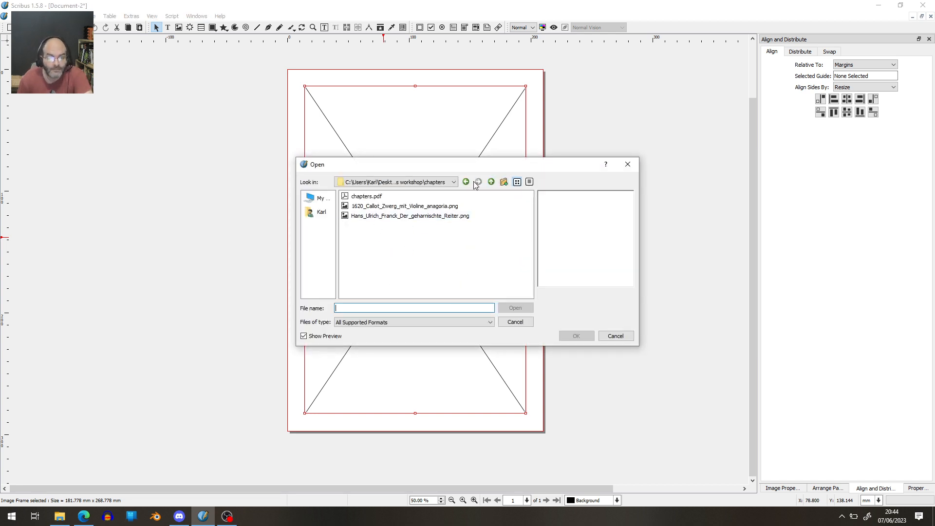
click(495, 183)
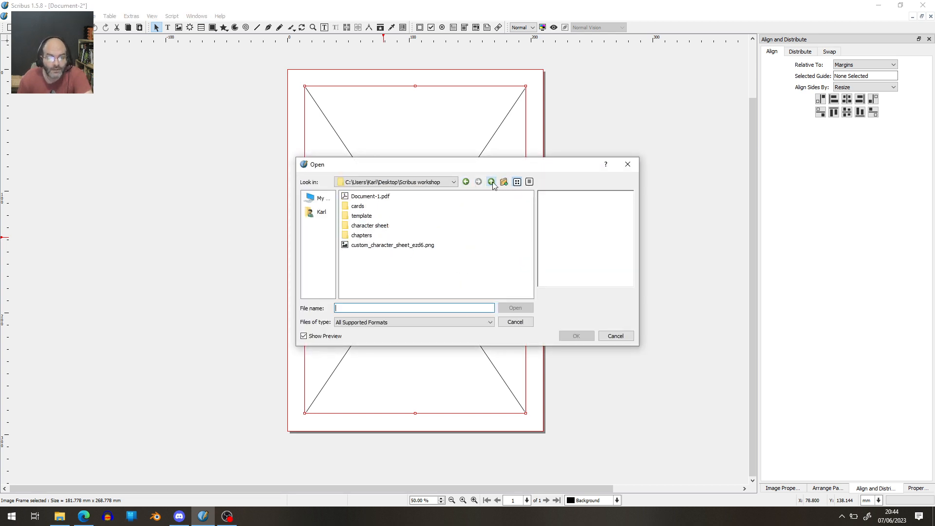
double_click(412, 245)
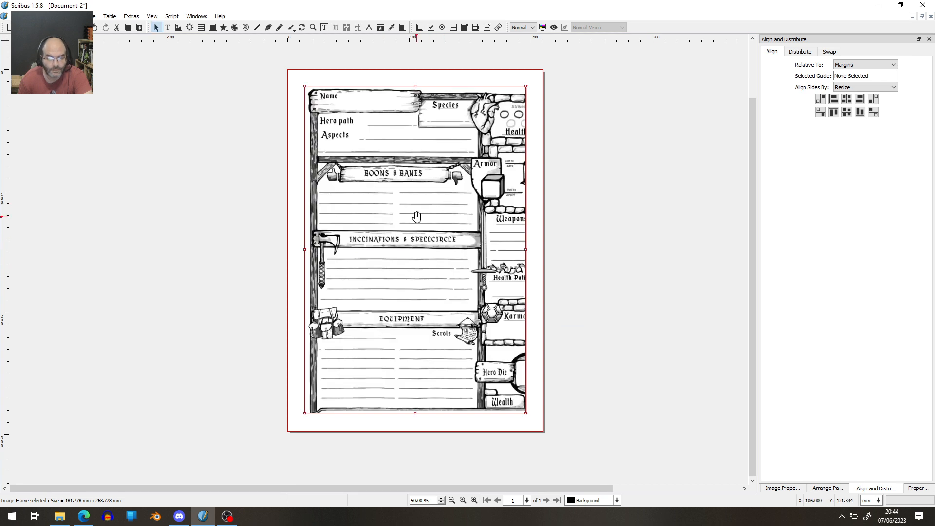
right_click(416, 216)
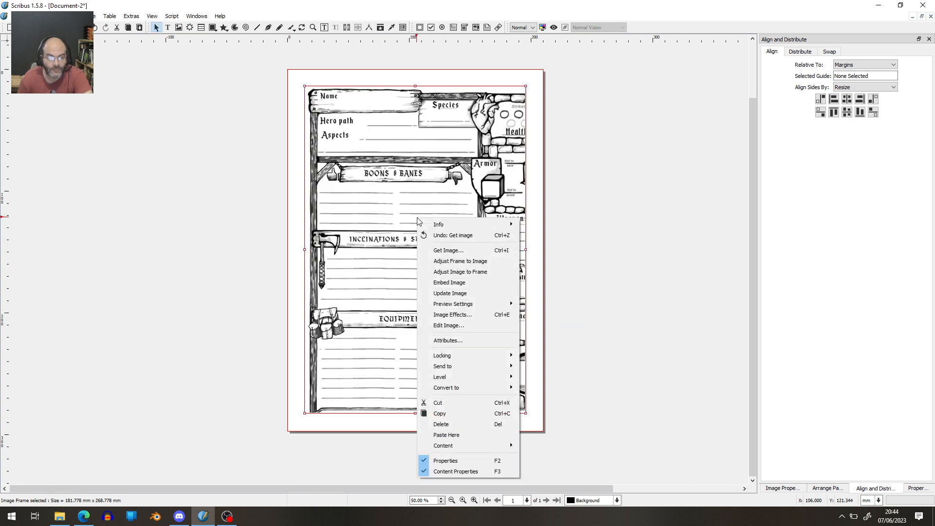
click(474, 272)
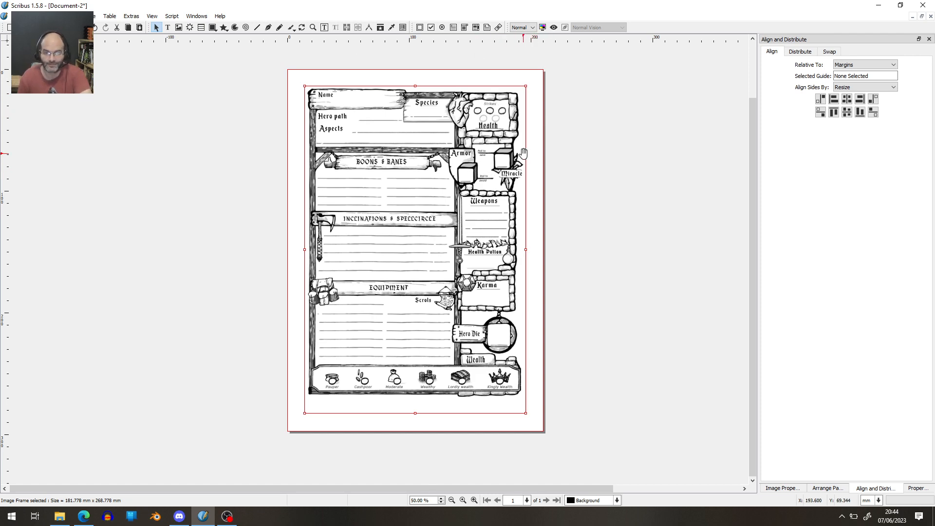
Step: Insert a PDF text field about 47 × 11 mm beside the Name label of the character sheet
scroll(500, 161, up, 5)
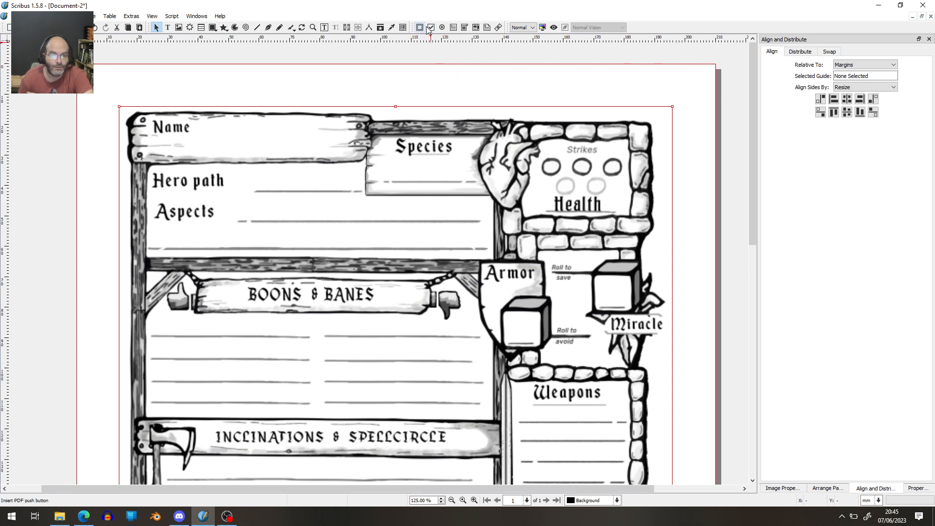
click(453, 28)
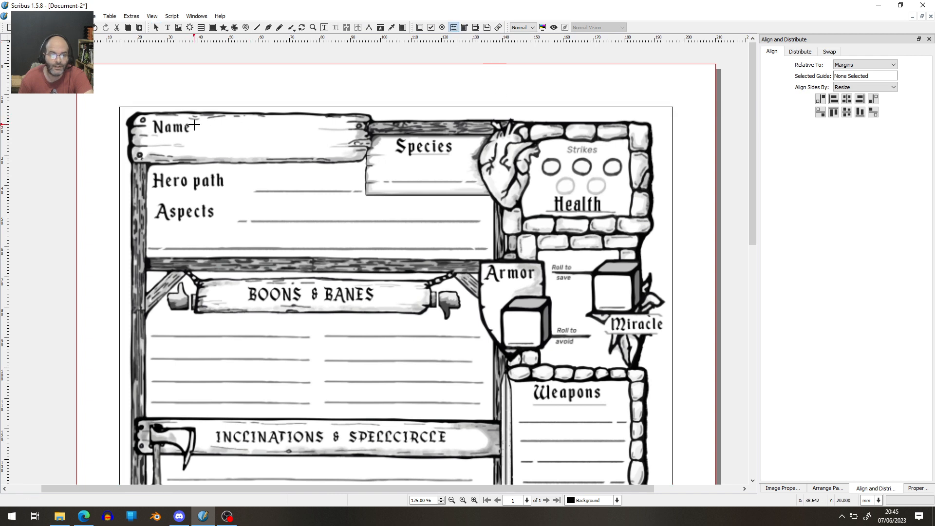
drag(193, 122, 337, 153)
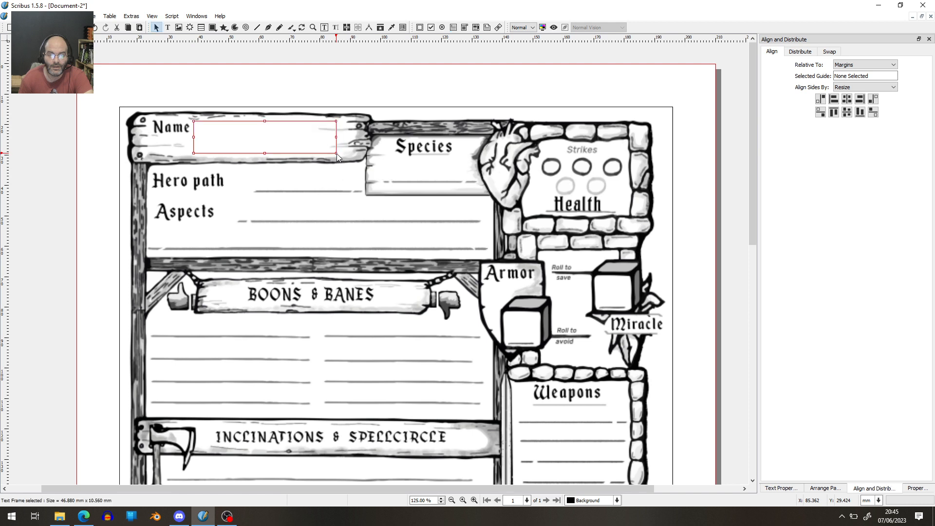
click(453, 28)
drag(385, 155, 472, 182)
right_click(472, 182)
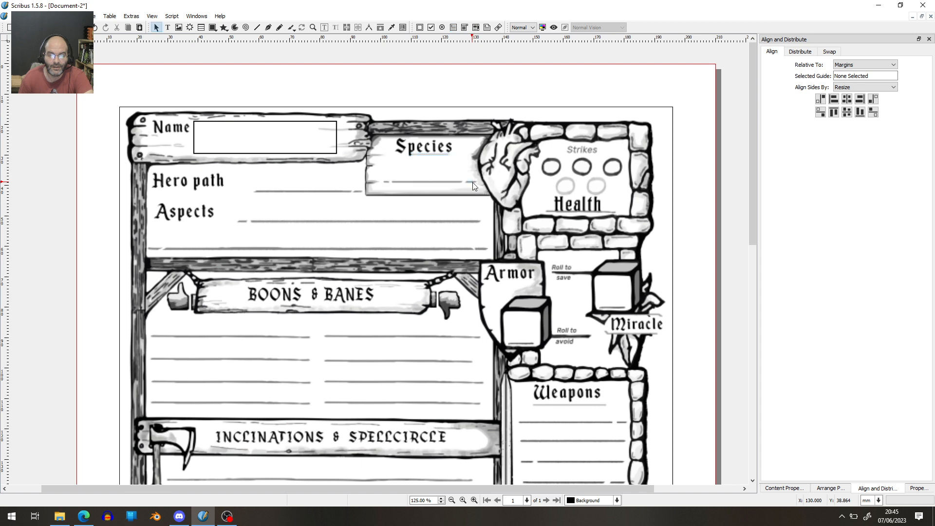
click(391, 155)
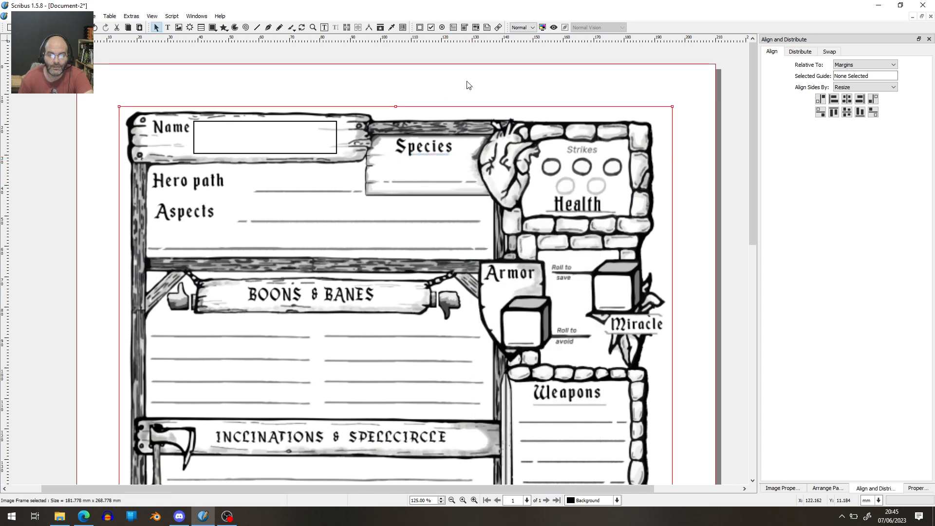
Step: Insert PDF text fields for Species (about 28 × 9 mm), Hero path (about 36 × 6.5 mm) and Aspects (about 76 × 8 mm)
click(454, 27)
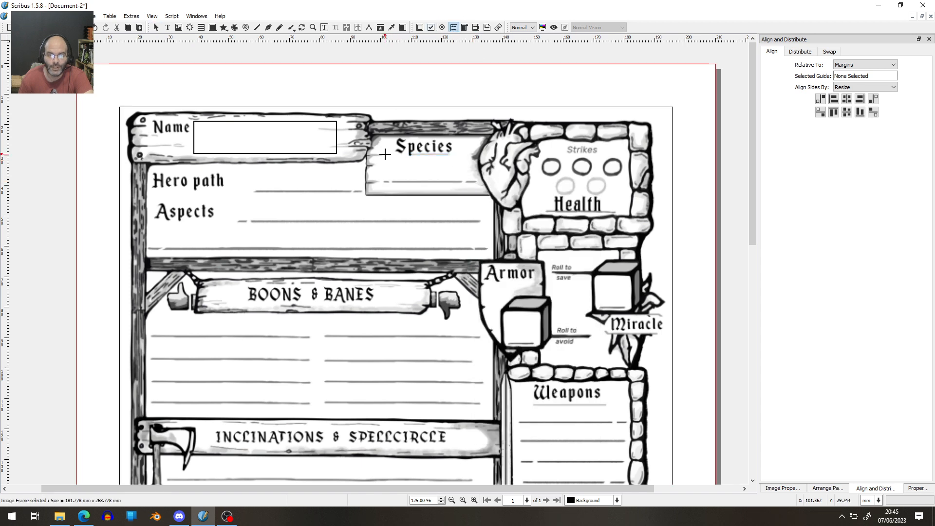
drag(384, 155, 469, 181)
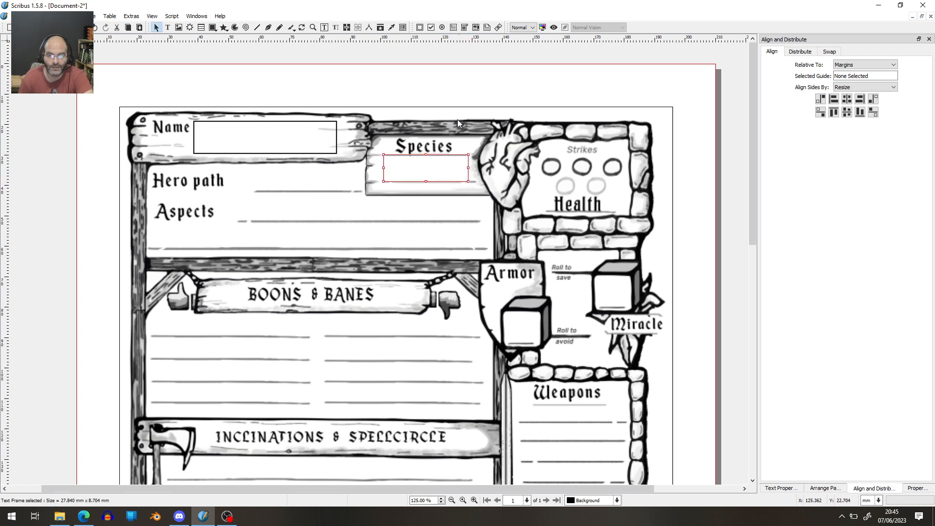
click(453, 28)
drag(252, 171, 360, 193)
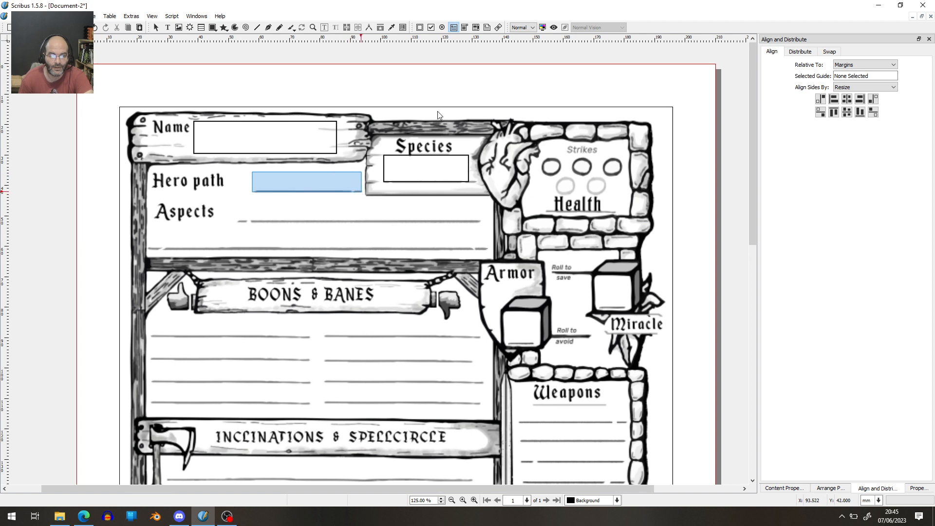
click(453, 27)
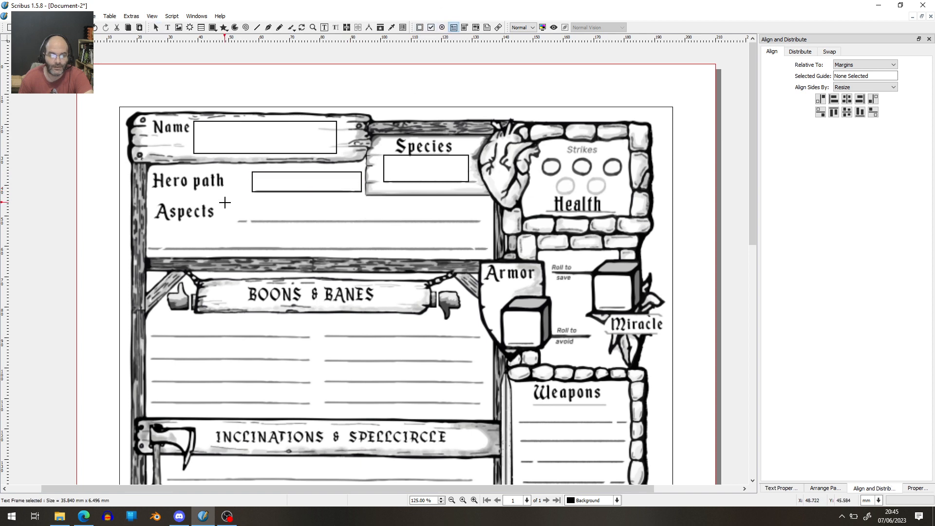
drag(242, 197, 474, 221)
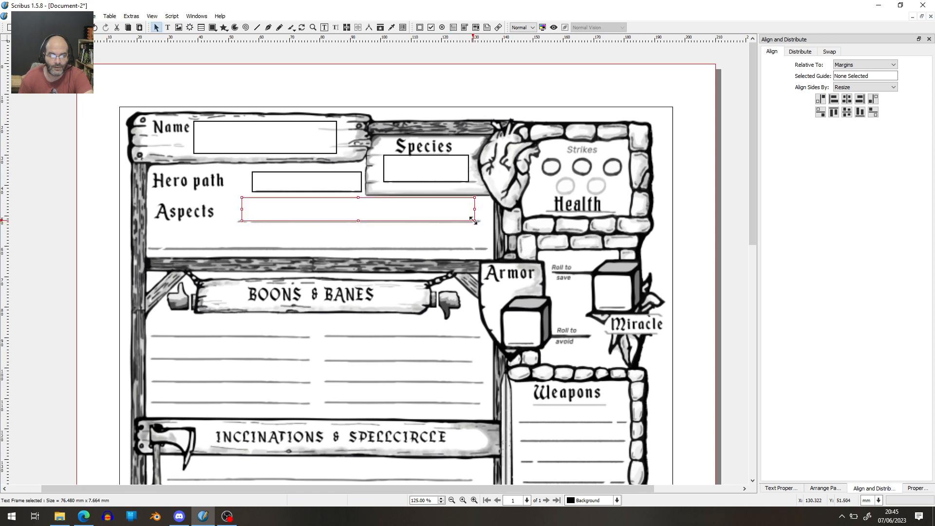
Step: Insert a second Aspects text field about 77 × 8 mm and a PDF check box about 7 × 7 mm over the first Strikes circle
click(453, 28)
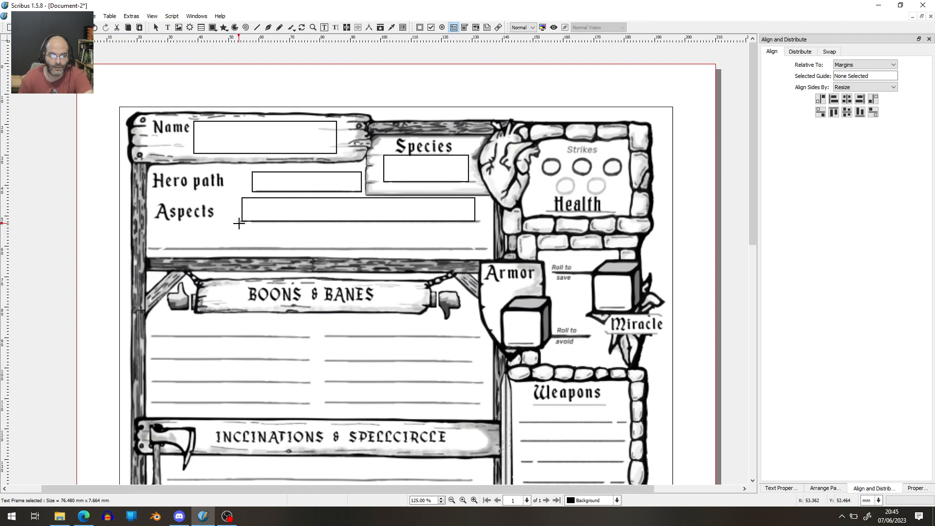
drag(239, 223, 474, 249)
click(431, 28)
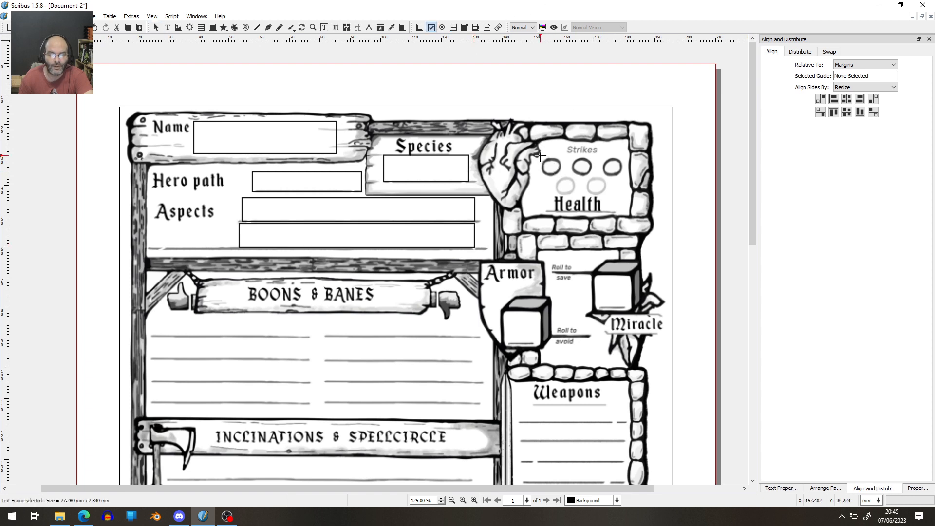
drag(541, 156, 562, 177)
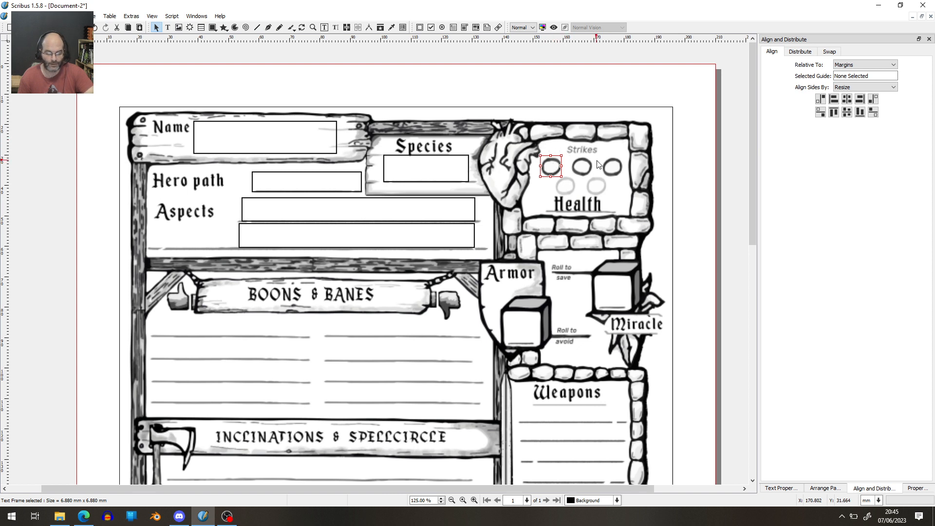
Step: Place copies of the check box over the other four Strikes circles in the Health section
key(ctrl+v)
drag(554, 167, 611, 168)
key(ctrl+v)
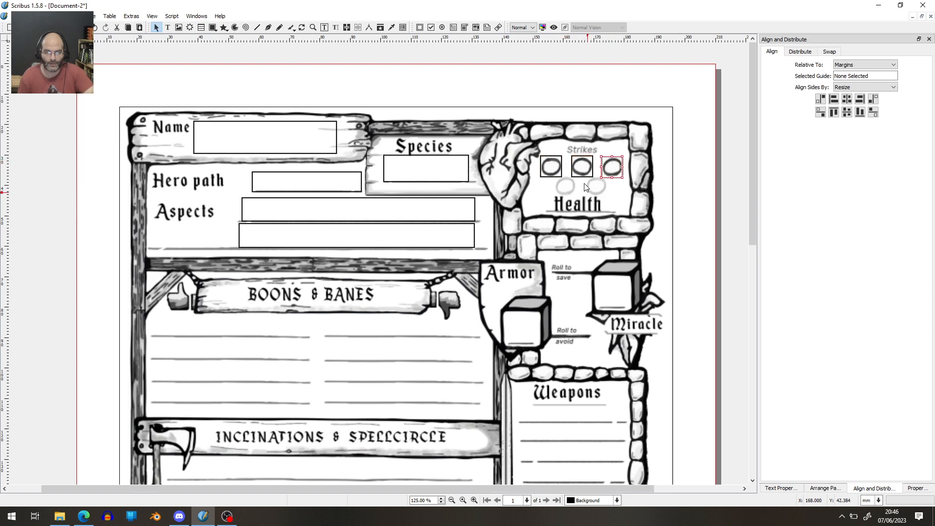
key(ctrl+v)
drag(550, 166, 597, 187)
key(ctrl+v)
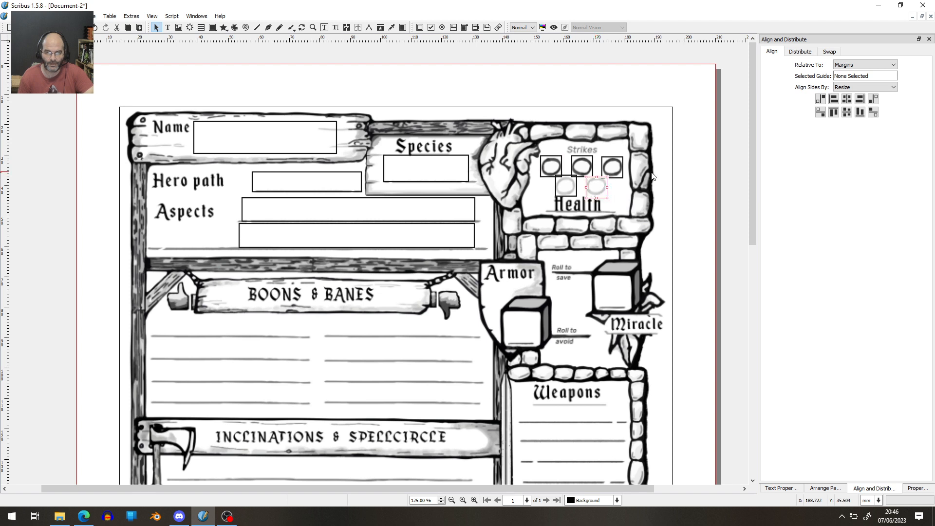
click(168, 27)
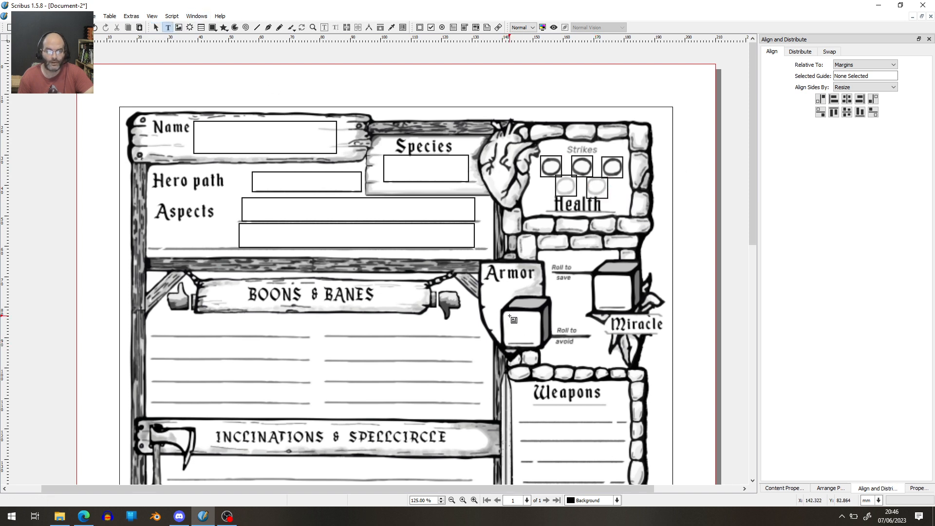
drag(510, 316, 535, 344)
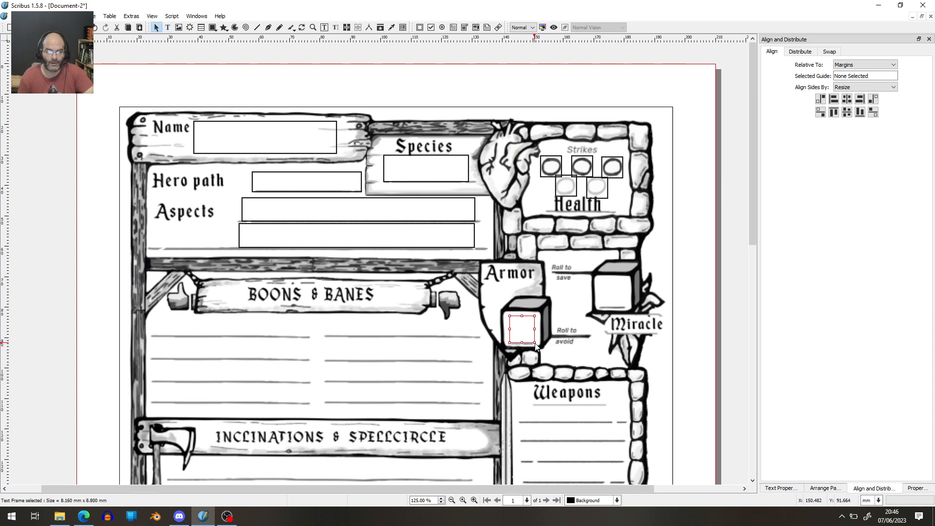
key(Delete)
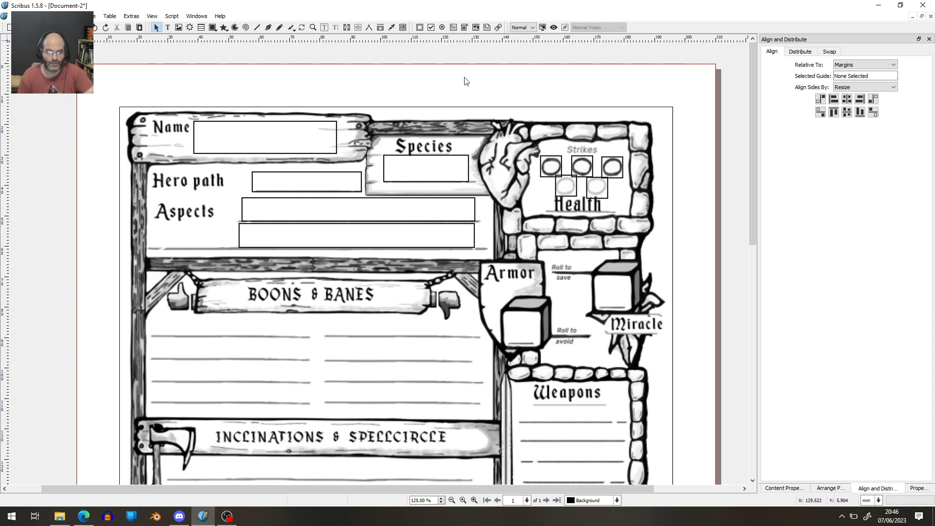
Step: Insert a PDF text field about 9.5 × 9.6 mm on the Armor die face and place a copy on the Miracle die face
click(452, 28)
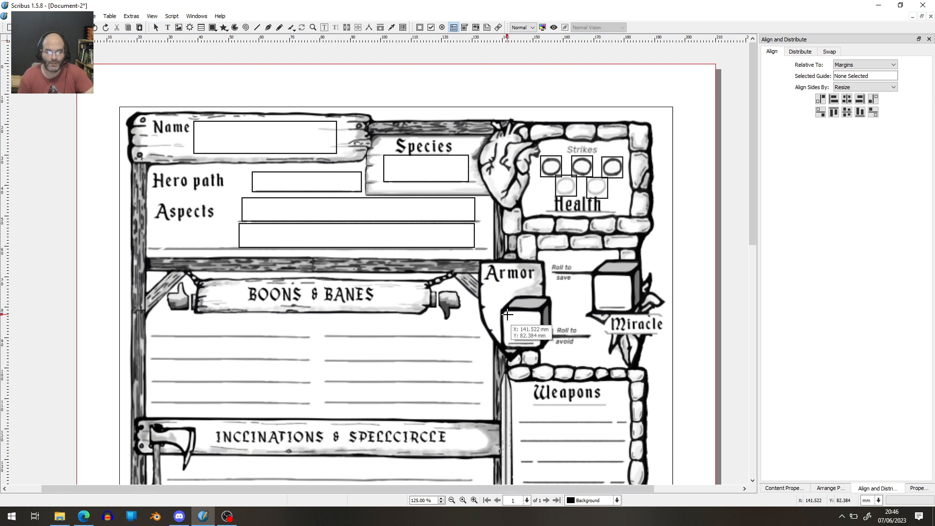
drag(506, 314, 536, 345)
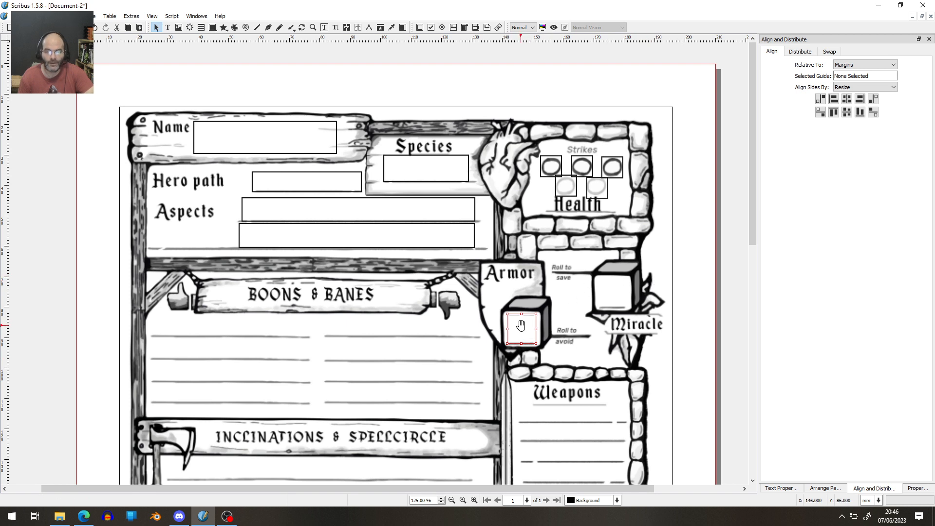
drag(520, 325, 611, 291)
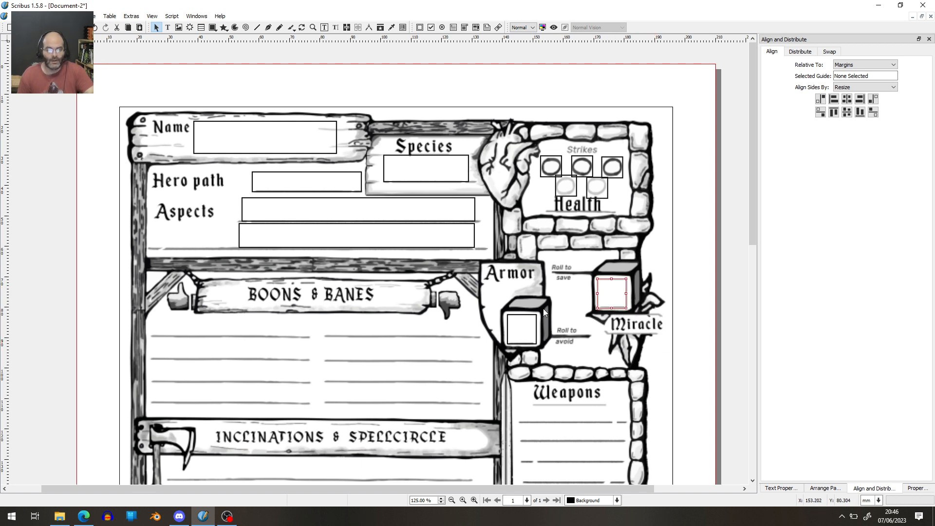
Step: Examine the Armor text field's properties, including its appearance, options and action settings
click(524, 331)
double_click(515, 331)
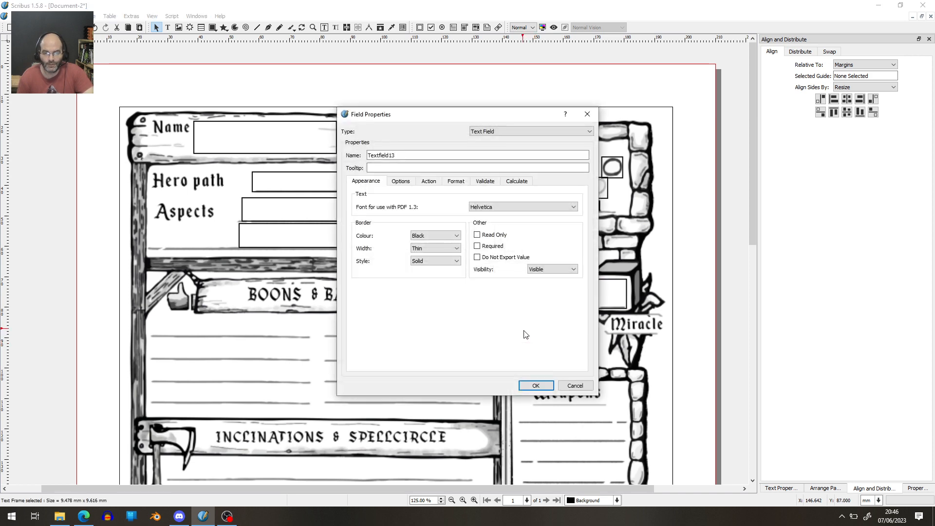
click(576, 385)
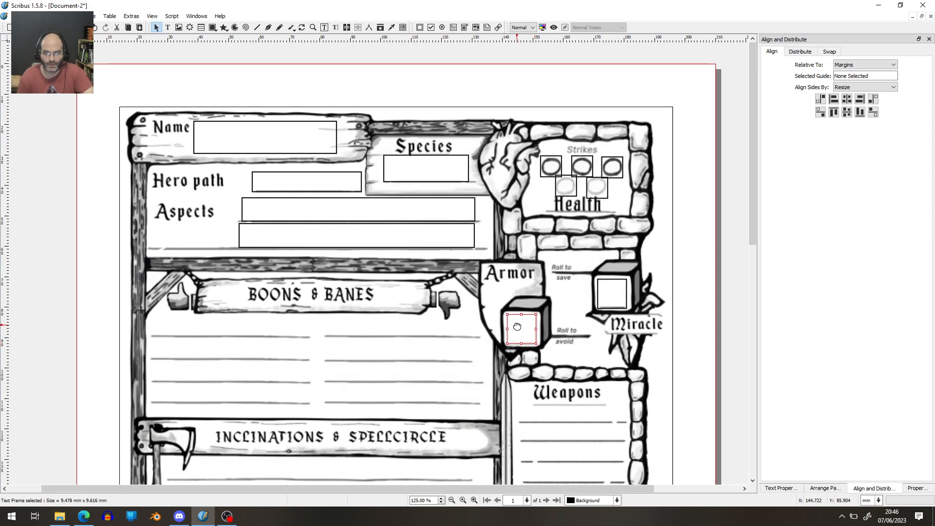
right_click(522, 331)
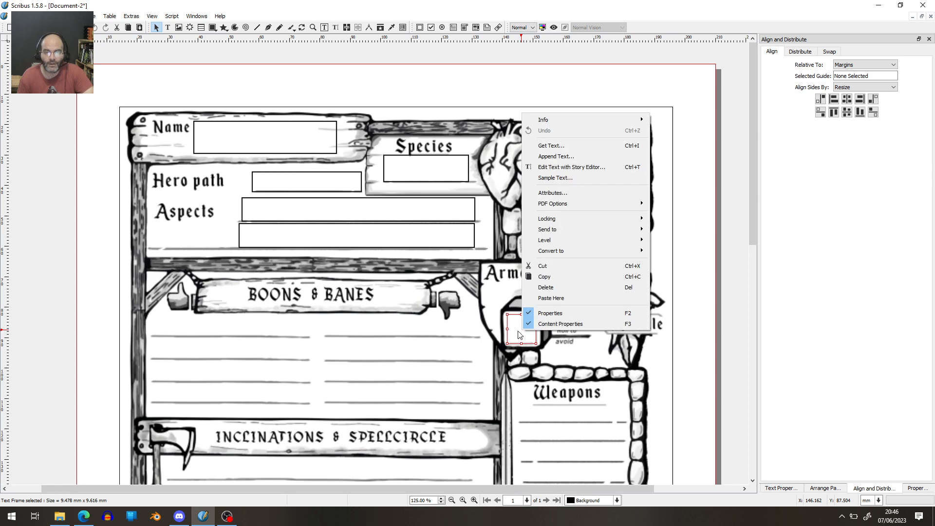
click(517, 332)
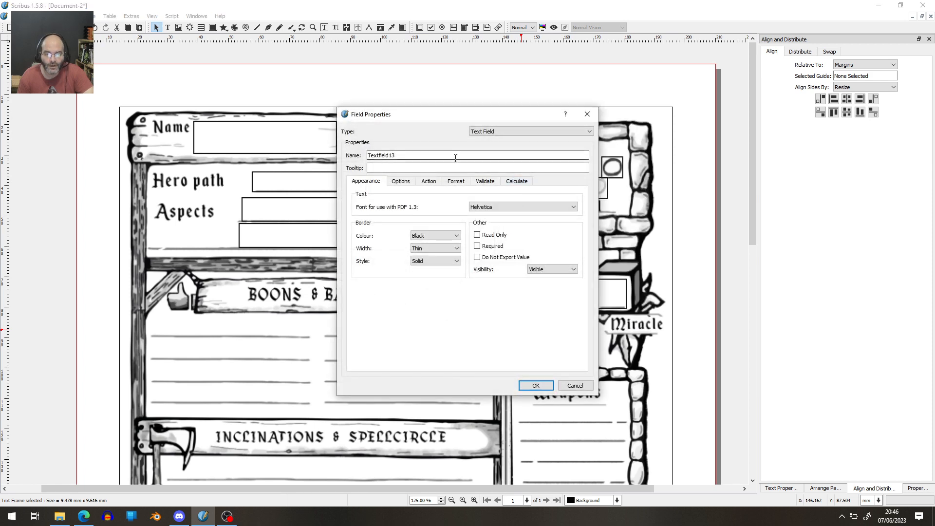
click(401, 181)
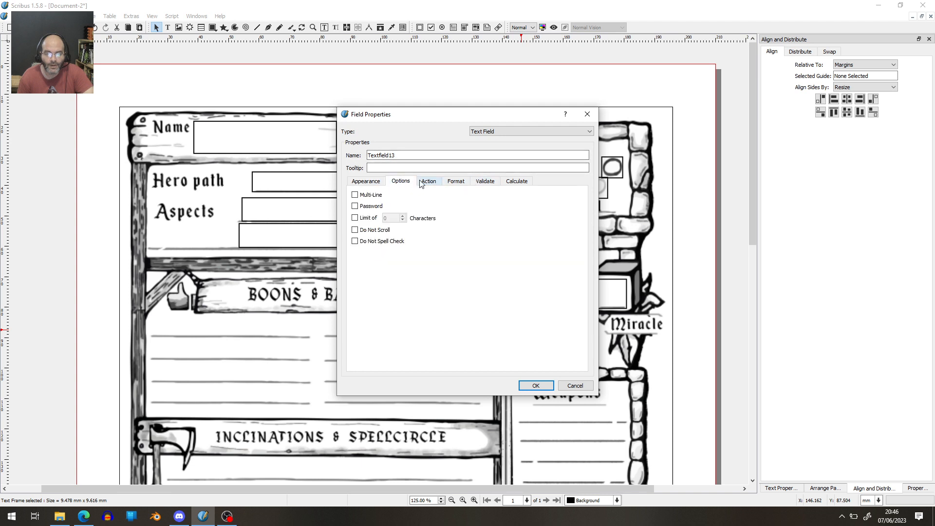
click(422, 183)
click(402, 181)
click(575, 386)
Step: Enter 4 as the content of the Armor text field using the Story Editor
right_click(526, 328)
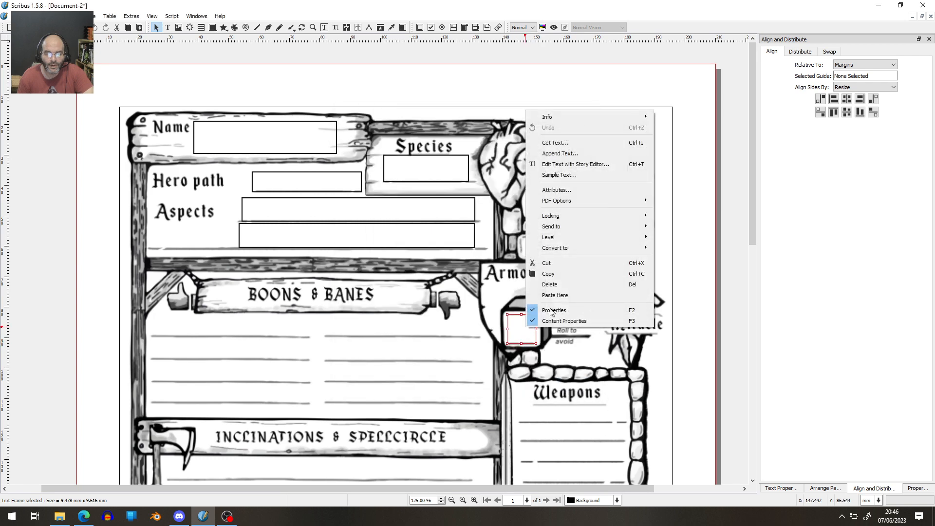
click(599, 166)
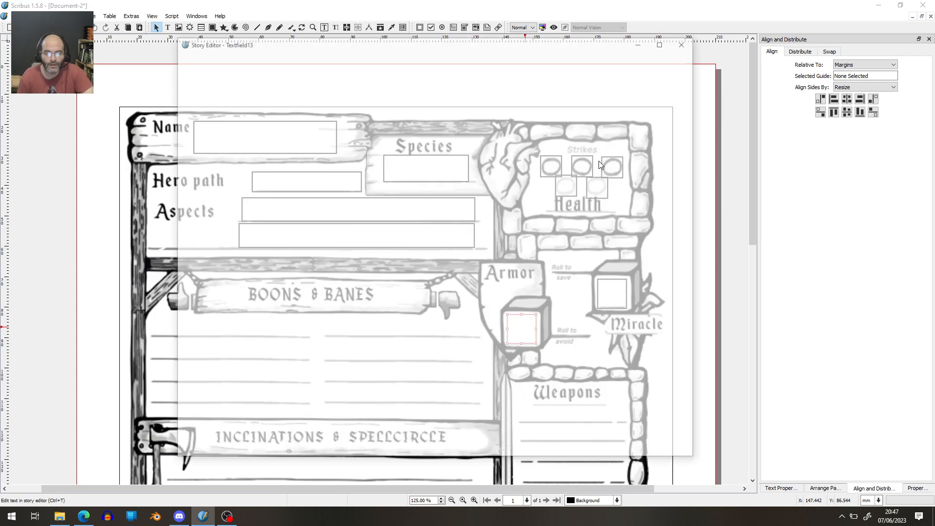
text(2)
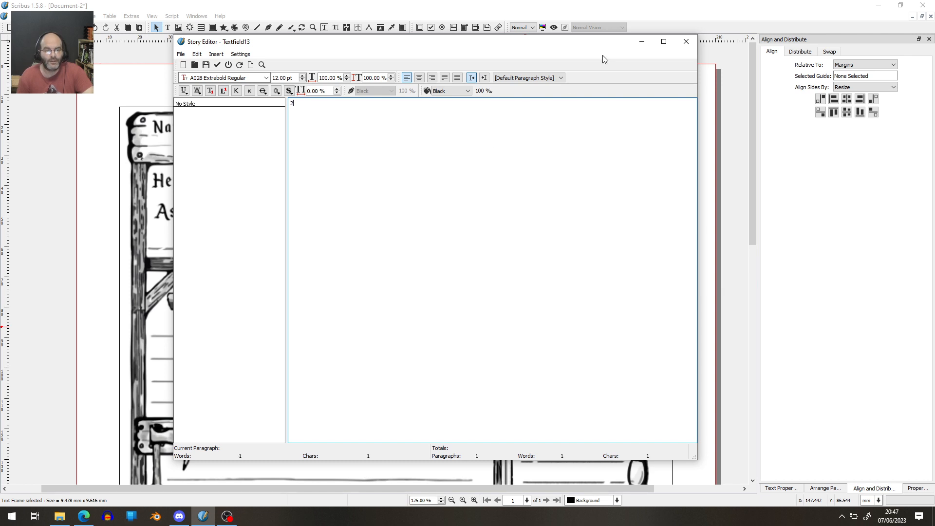
key(BackSpace)
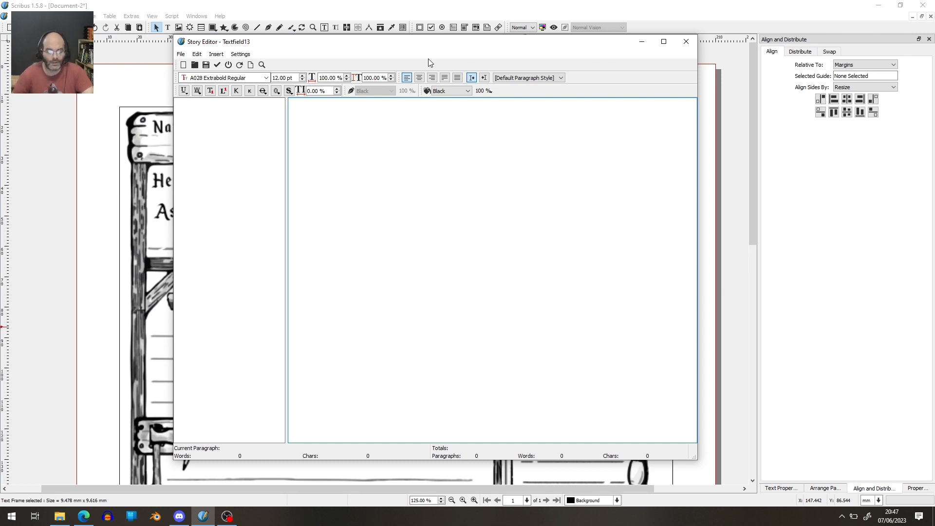
text(4)
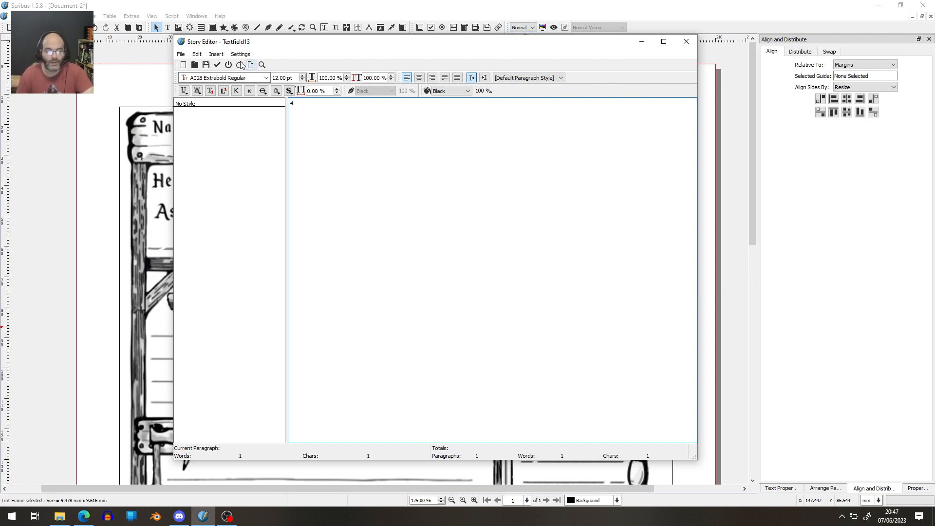
click(217, 65)
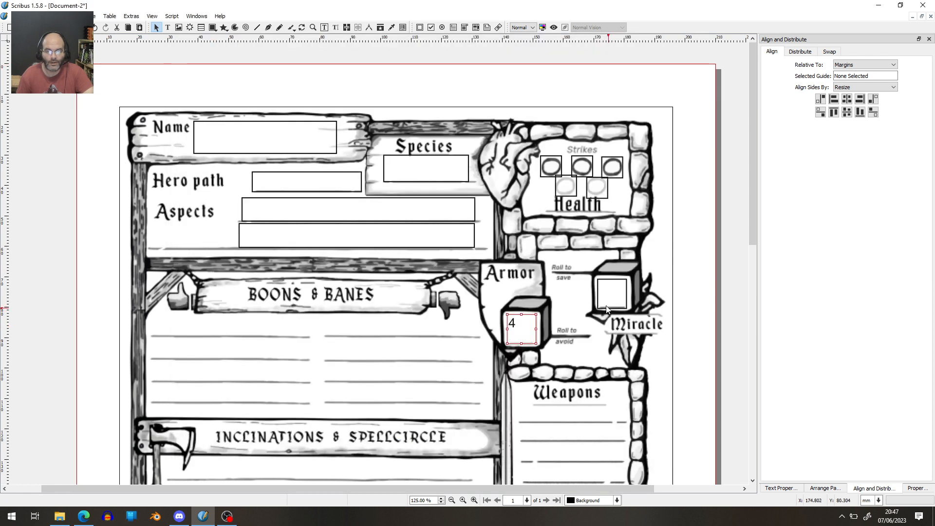
Step: Enter 6 as the content of the Miracle text field using the Story Editor
right_click(606, 289)
click(656, 342)
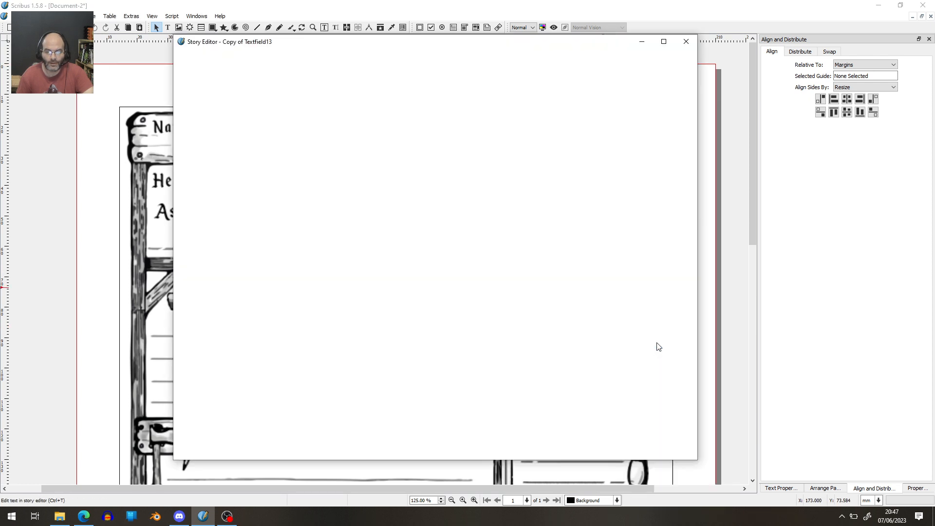
text(6)
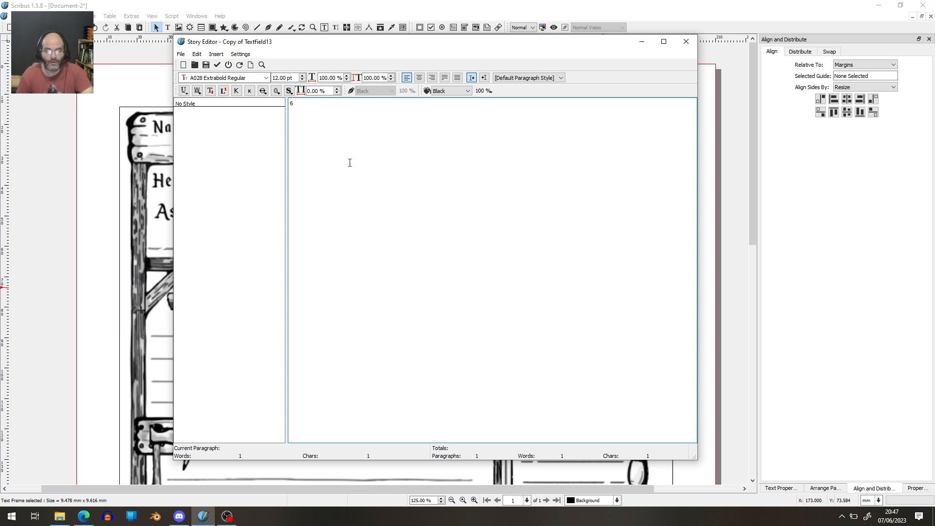
click(217, 65)
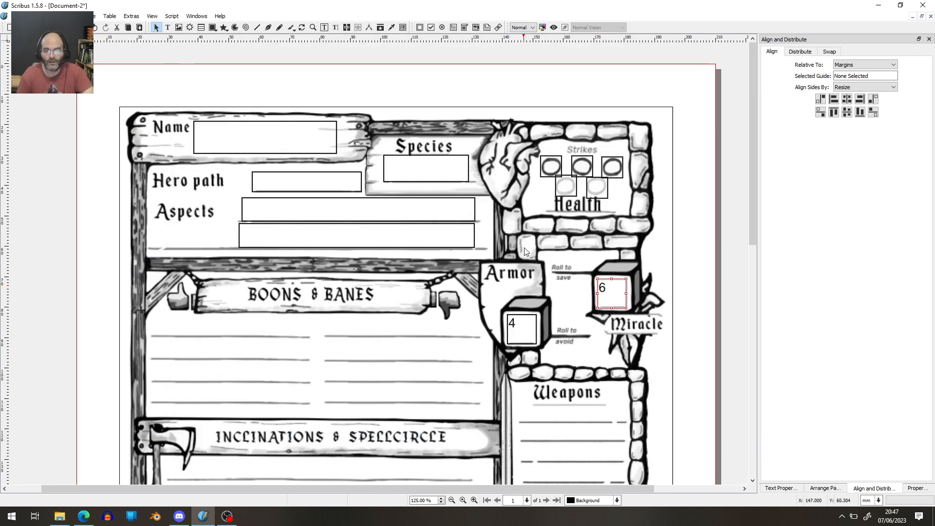
Step: Set the first Strikes check box to be checked by default, with Cross as its check style
right_click(550, 166)
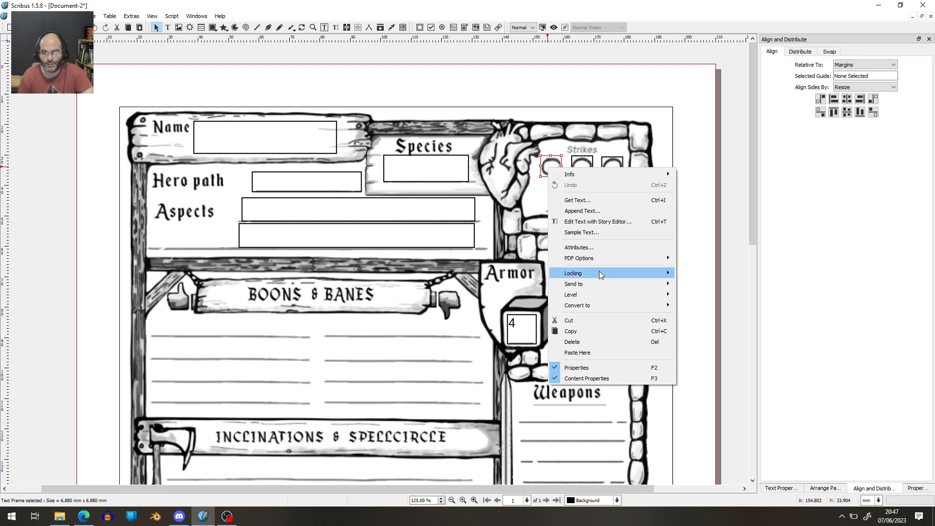
click(586, 250)
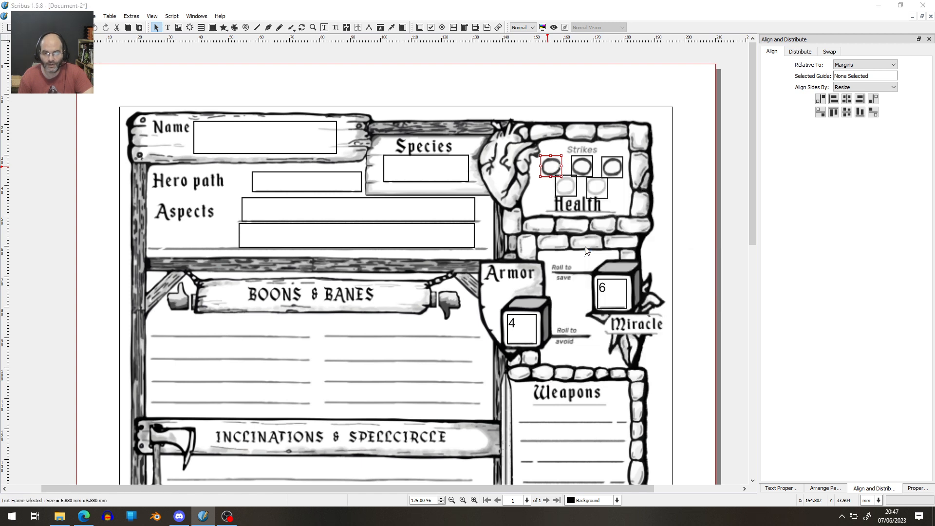
click(600, 294)
double_click(547, 167)
click(401, 181)
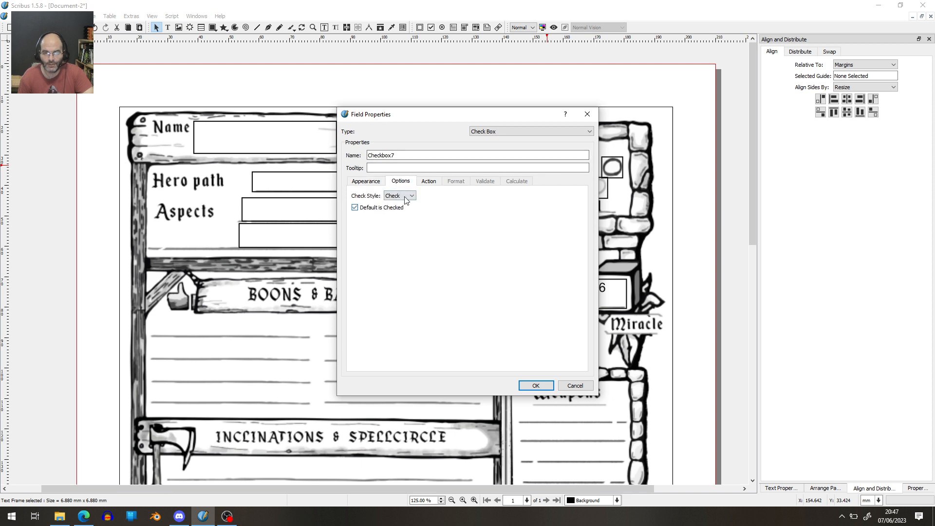
click(406, 197)
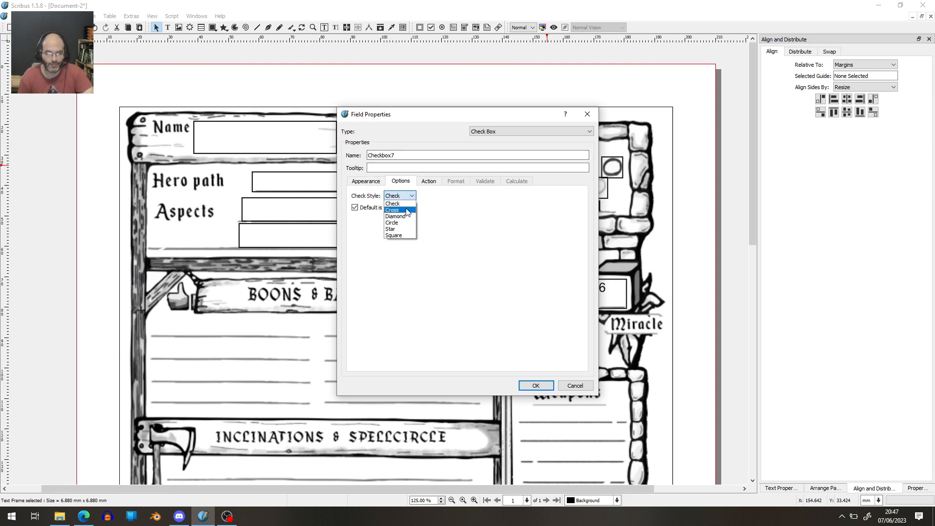
click(407, 211)
click(538, 386)
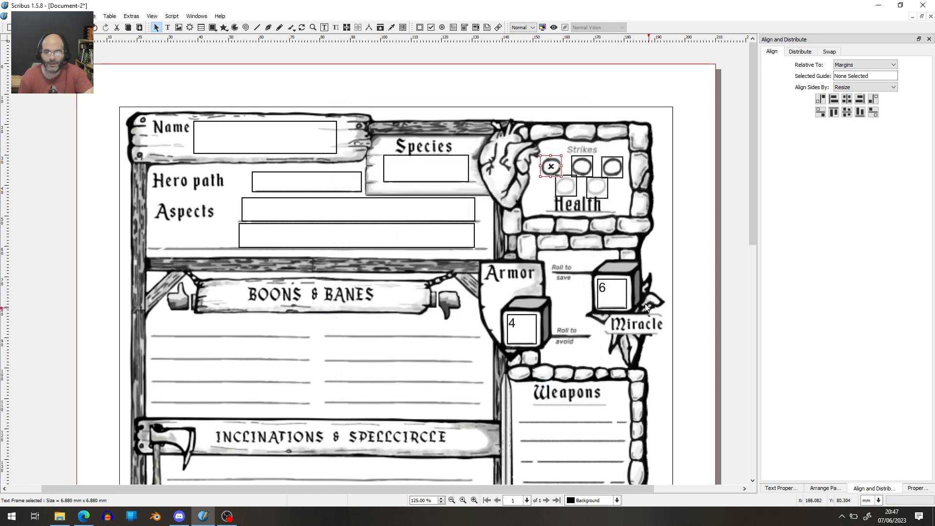
Step: Create a new paragraph style named Large box font in the Style Manager
click(521, 327)
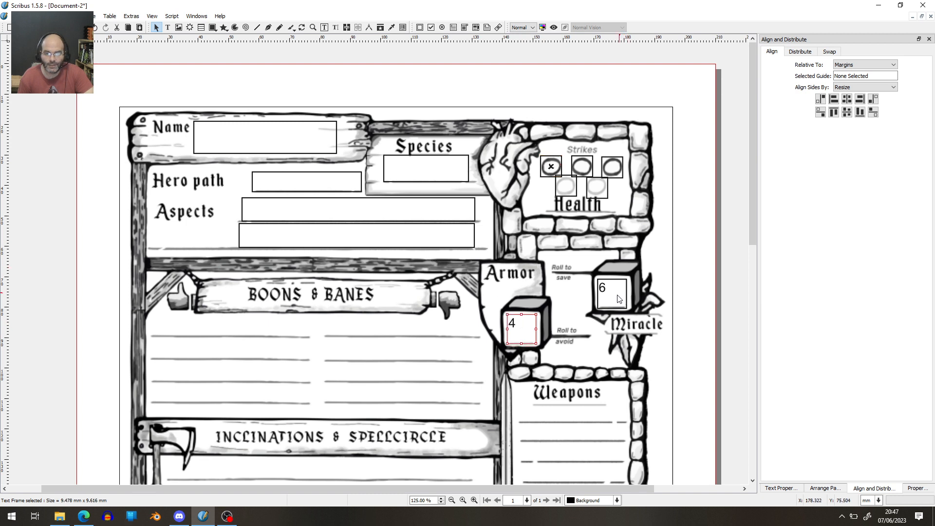
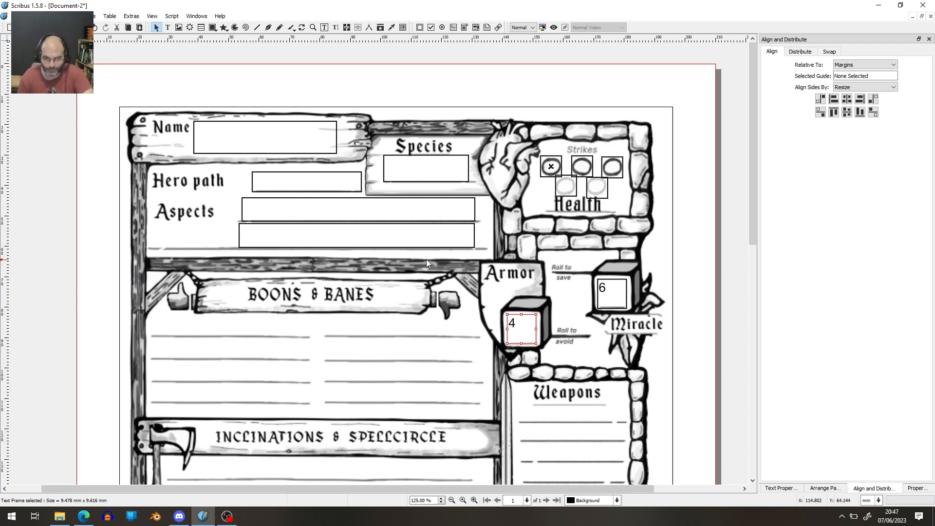
key(F4)
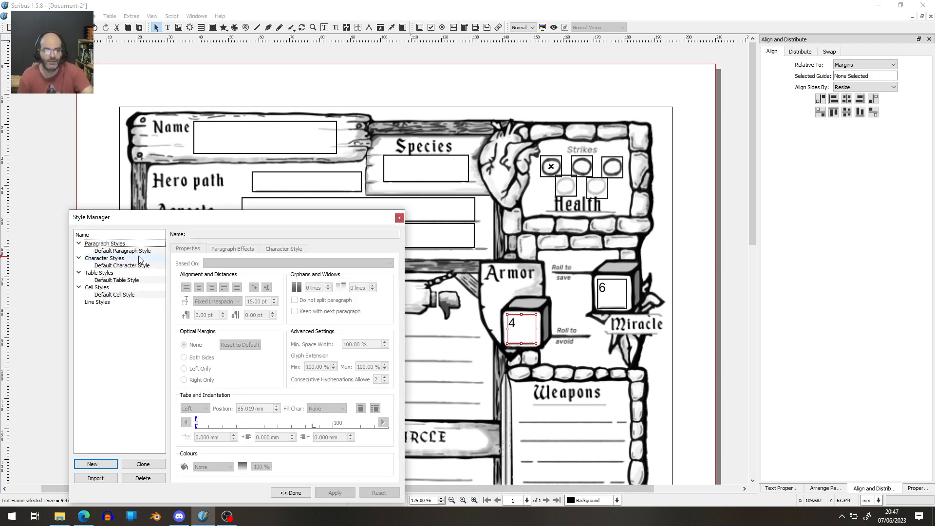
click(136, 252)
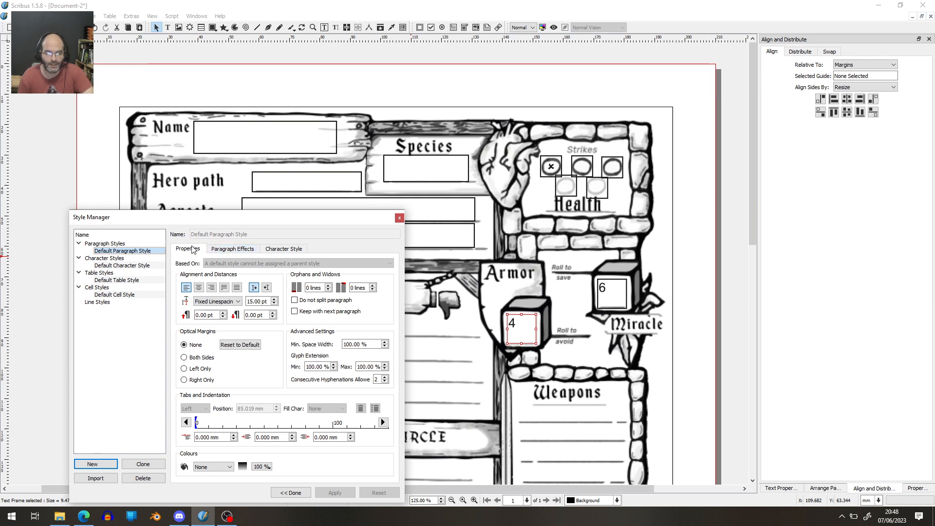
click(88, 463)
click(117, 411)
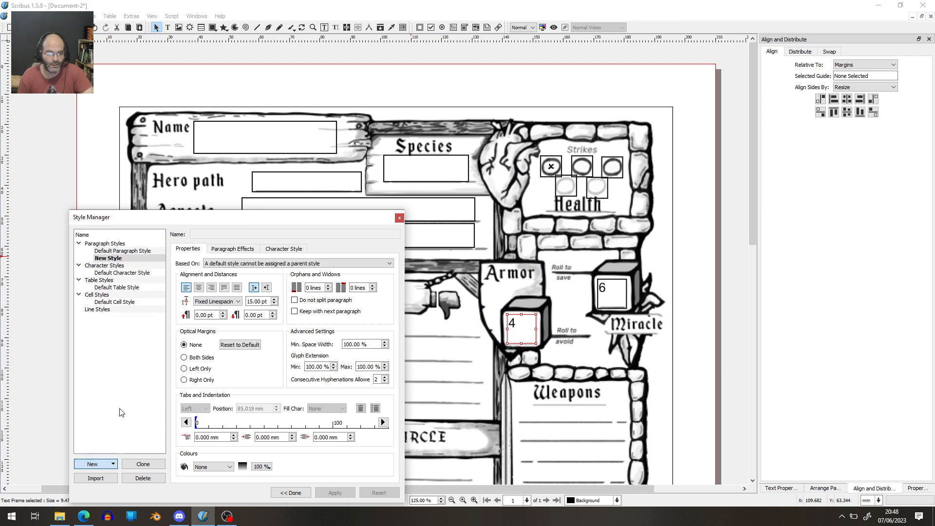
text(Lar)
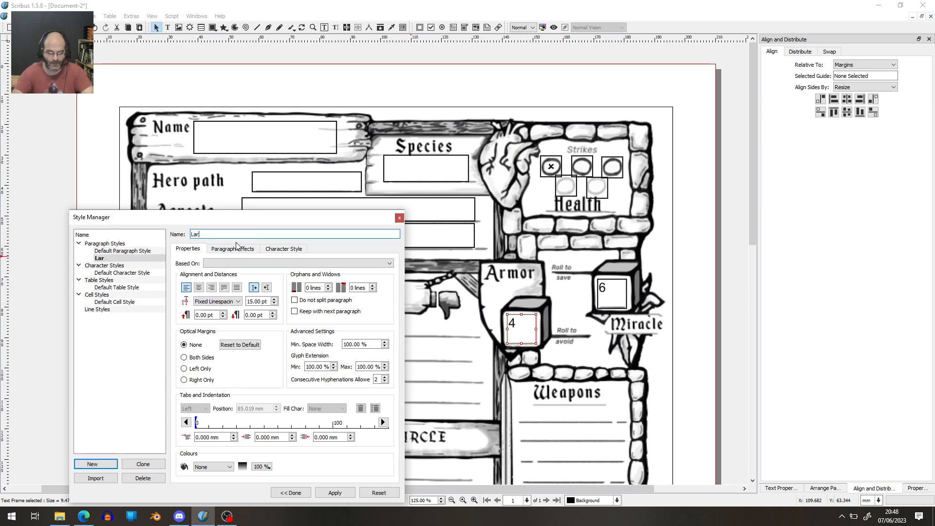
text(ge box fo)
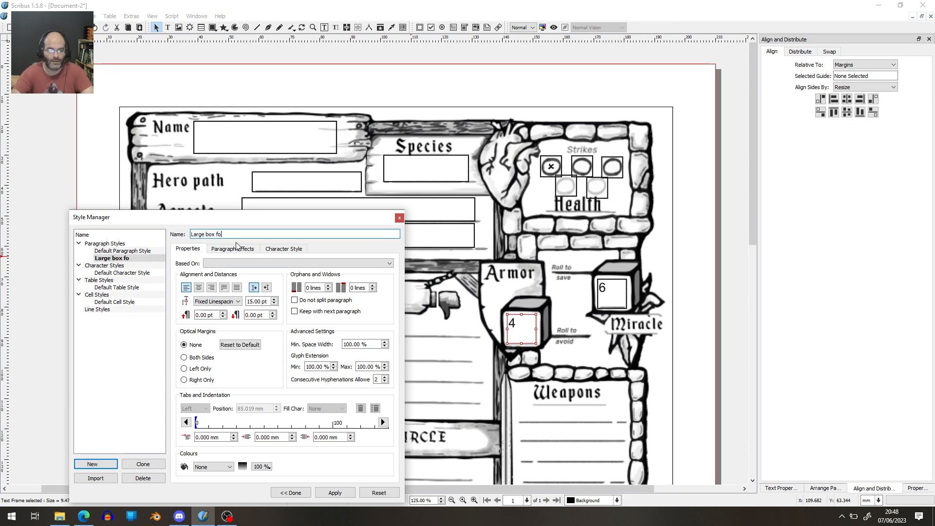
text(nt)
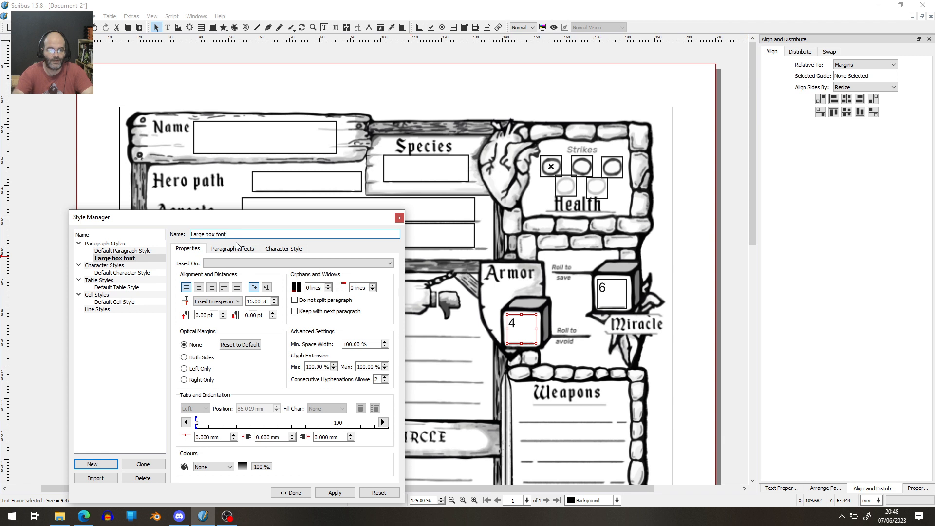
Step: Set the Large box font style's character size to 18 pt and apply the change
click(283, 249)
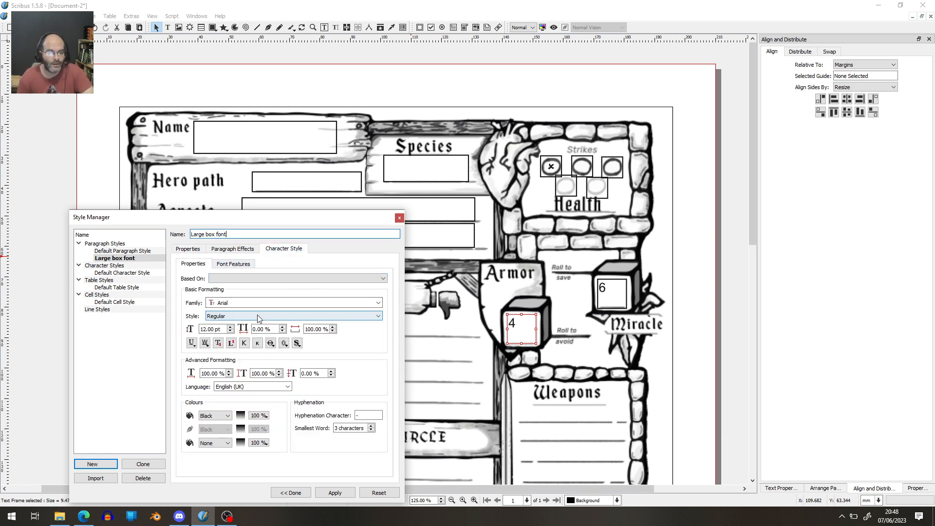
click(230, 327)
click(230, 326)
click(231, 326)
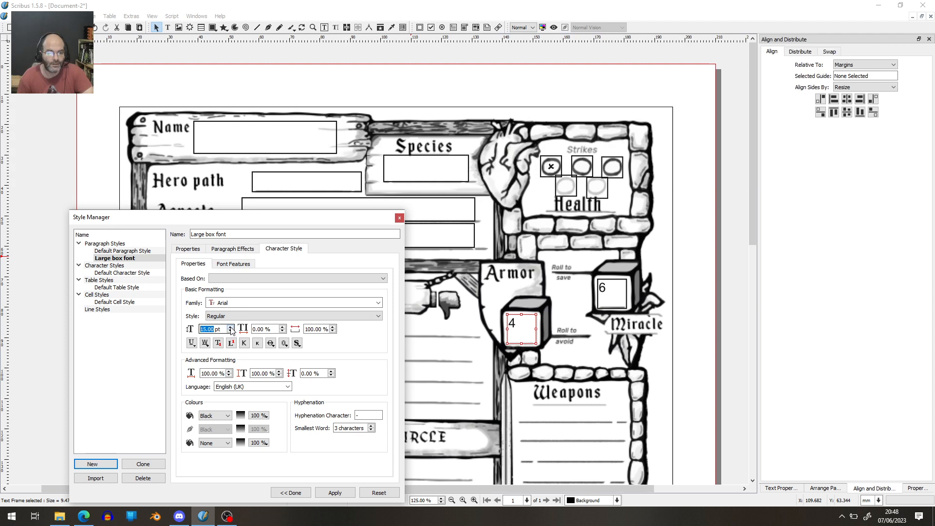
click(330, 492)
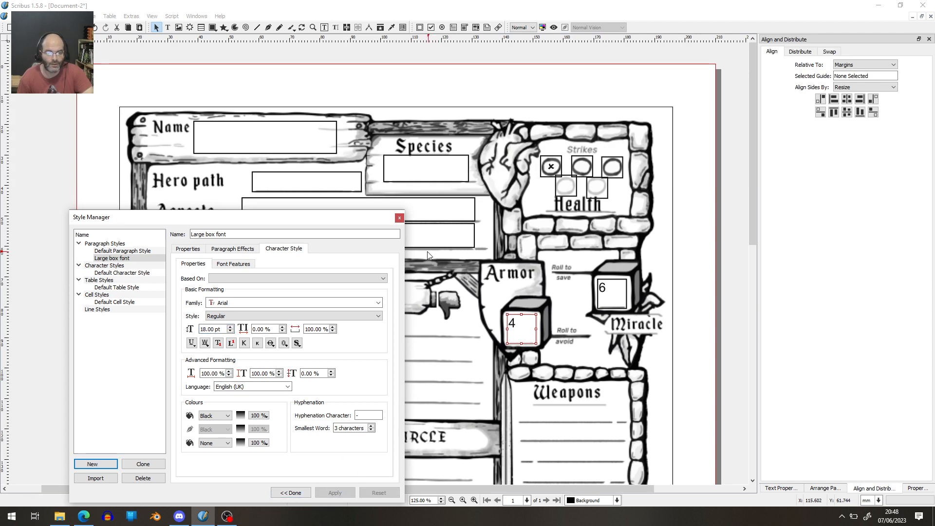
click(399, 218)
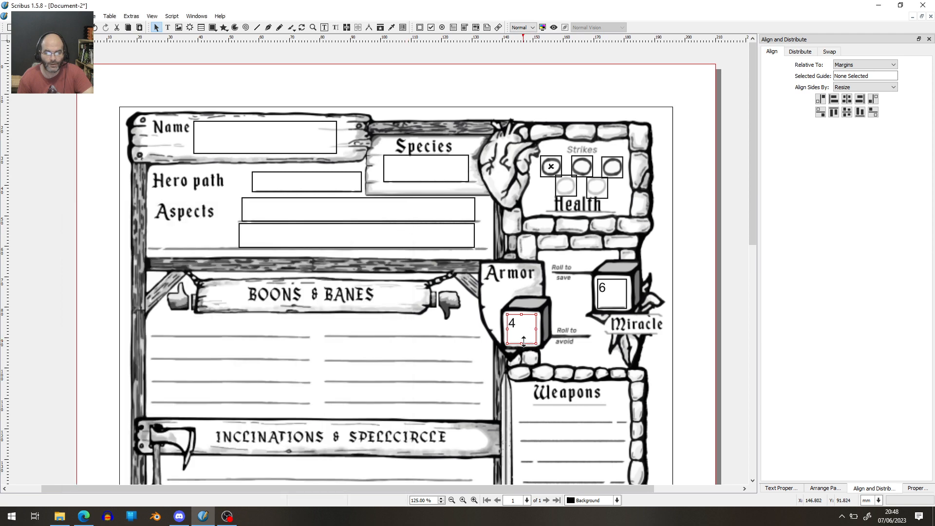
Step: Assign the Large box font paragraph style to the Armor text field
right_click(522, 327)
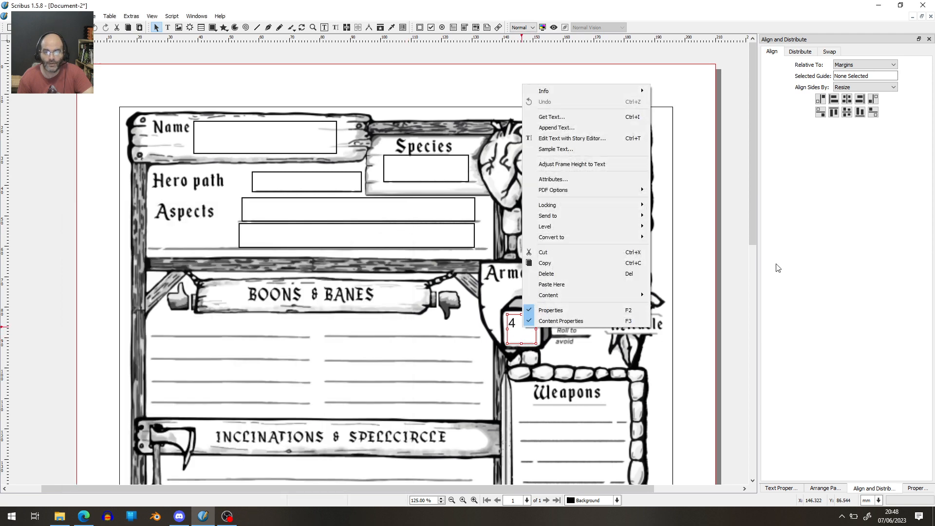
click(786, 488)
click(787, 488)
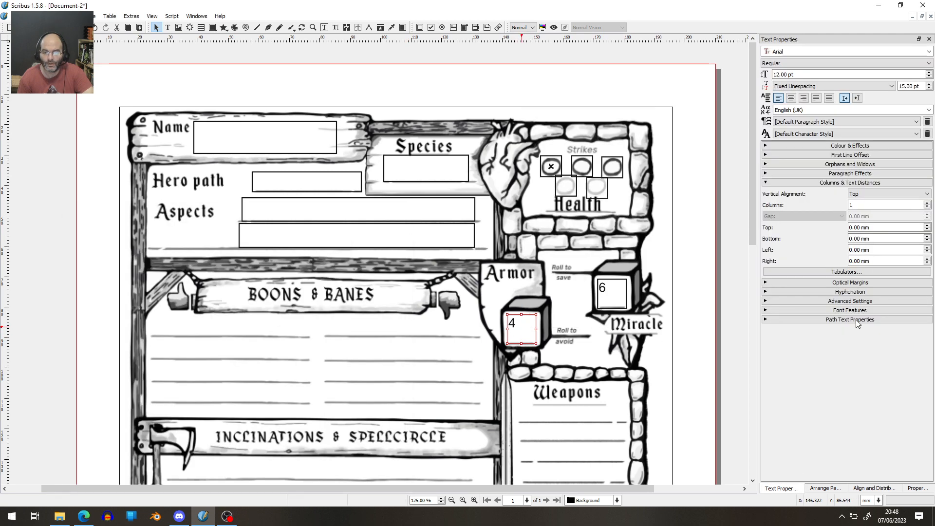
click(842, 125)
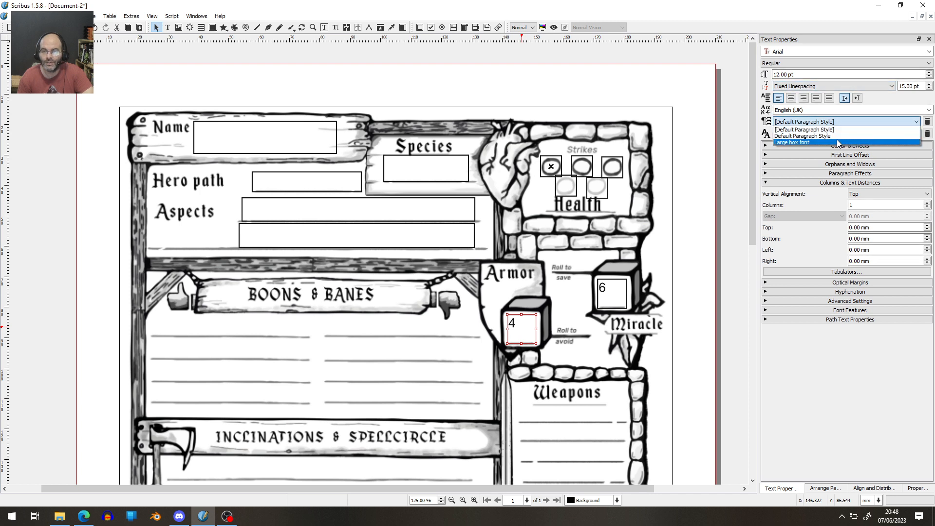
click(838, 140)
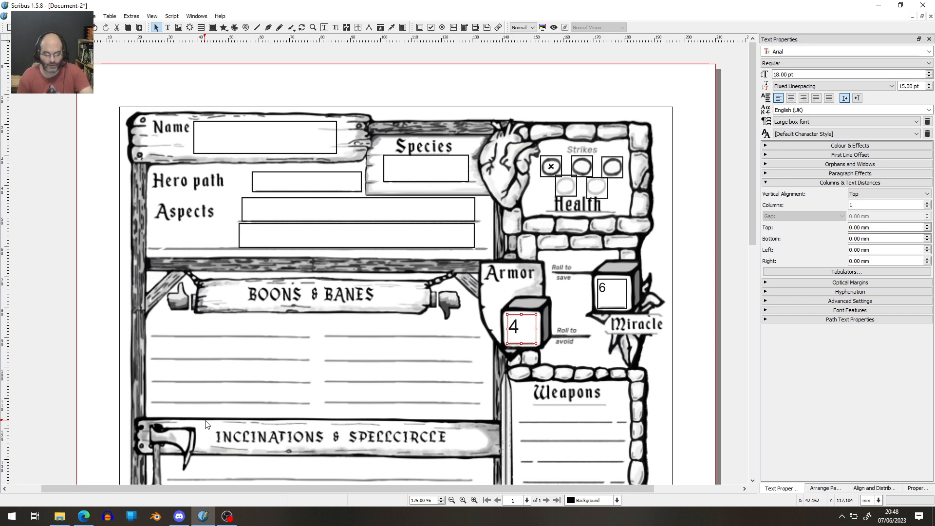
Step: Set the Large box font style's alignment to centred and apply the change
key(F4)
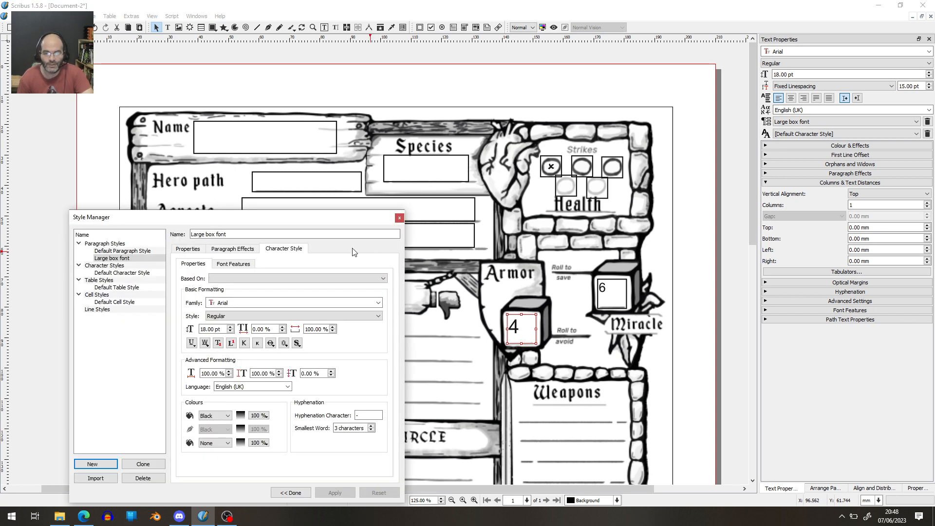
click(192, 249)
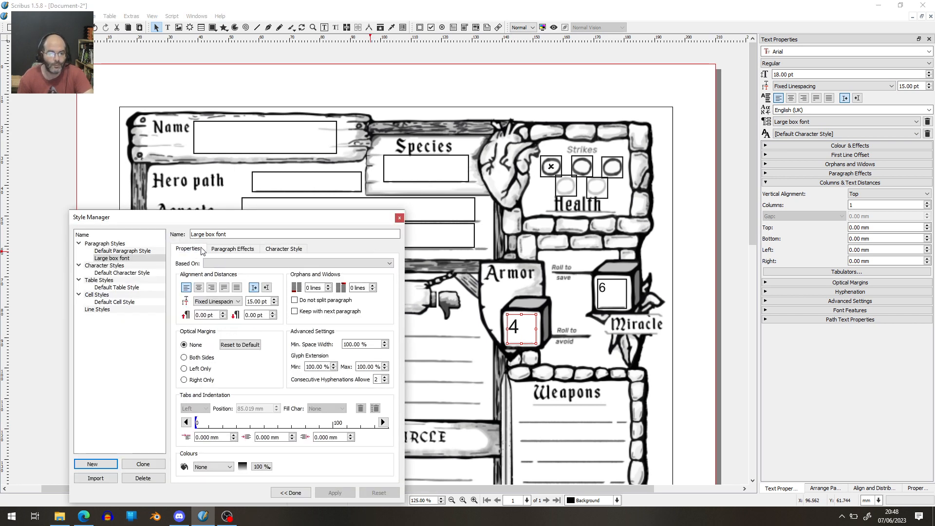
click(199, 290)
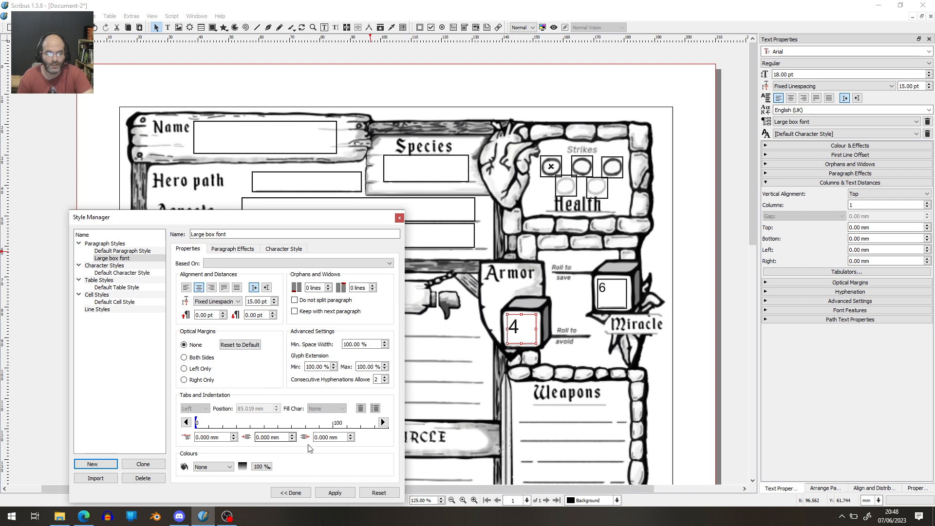
click(337, 492)
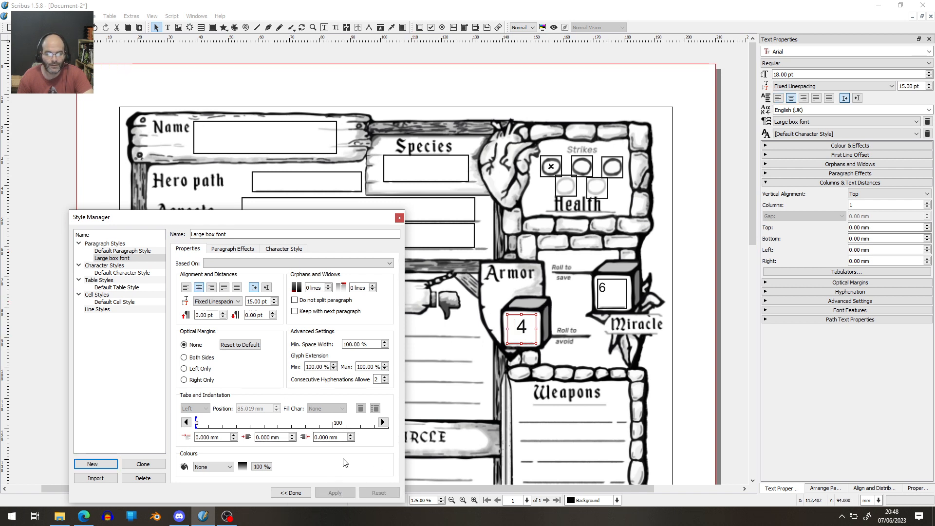
click(290, 492)
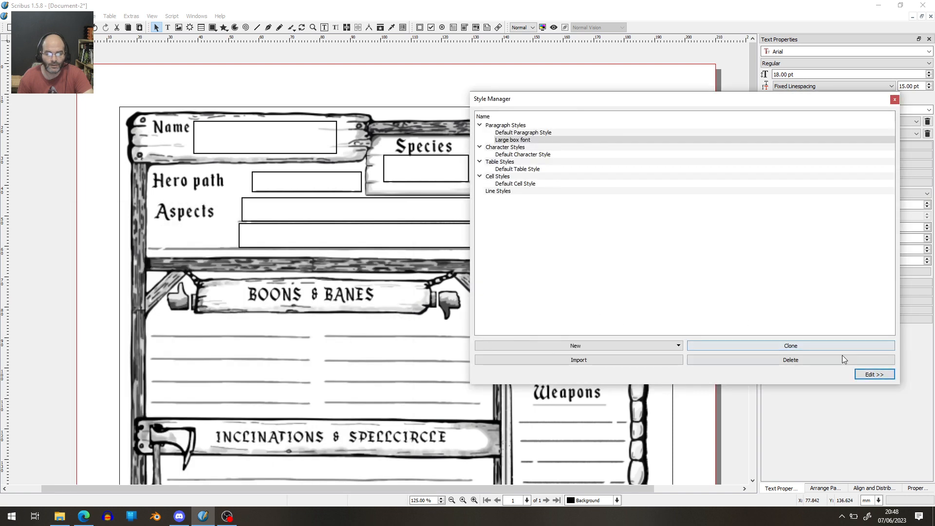
click(894, 101)
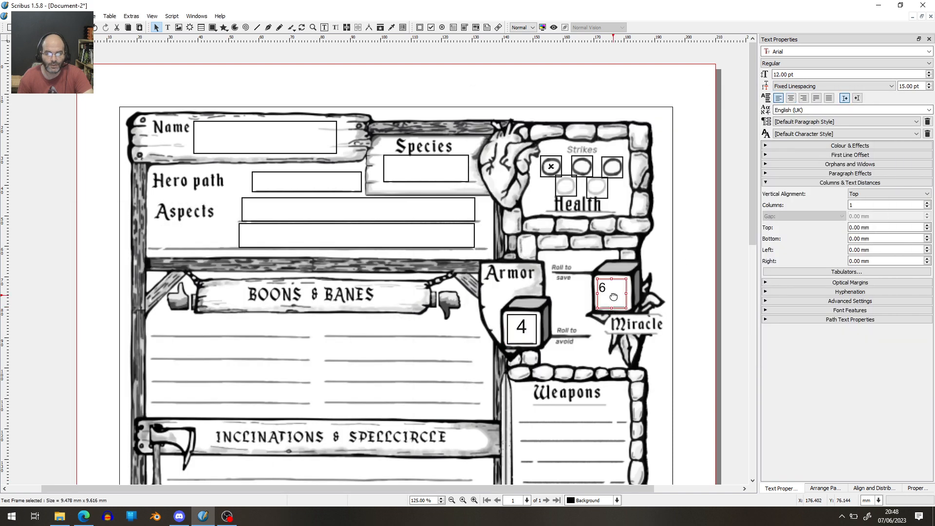
Step: Assign the Large box font paragraph style to the Miracle text field
click(846, 121)
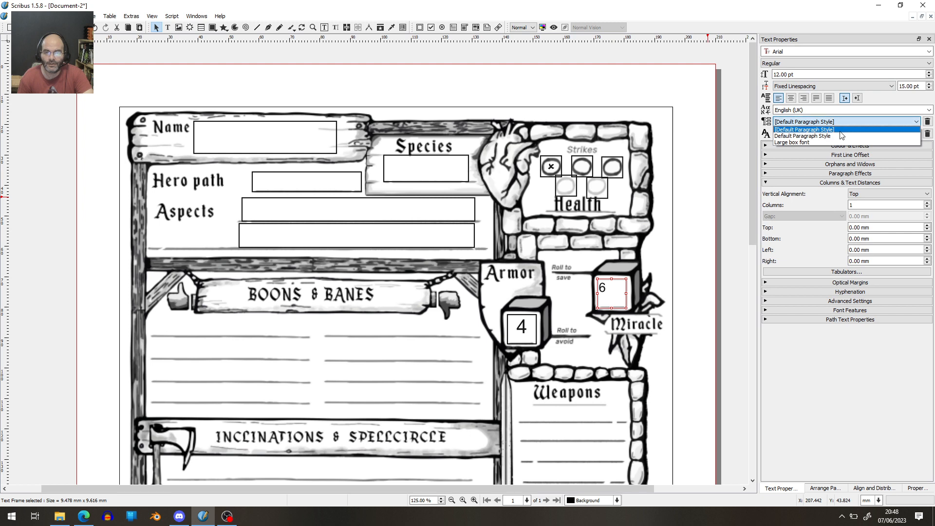
click(842, 140)
click(697, 241)
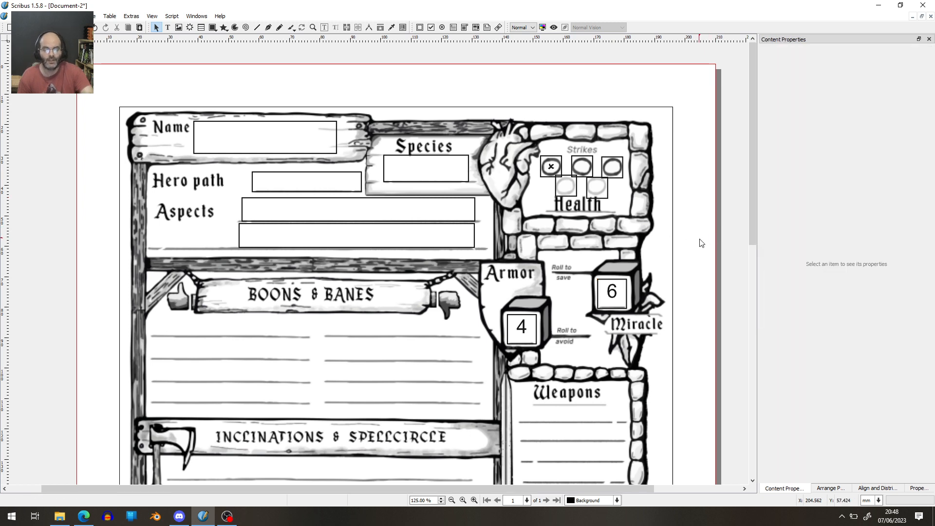
Step: Start exporting the sheet as PDF, checking it against the PDF 1.6 preflight profile and ignoring the reported errors
scroll(688, 245, down, 5)
scroll(628, 324, up, 4)
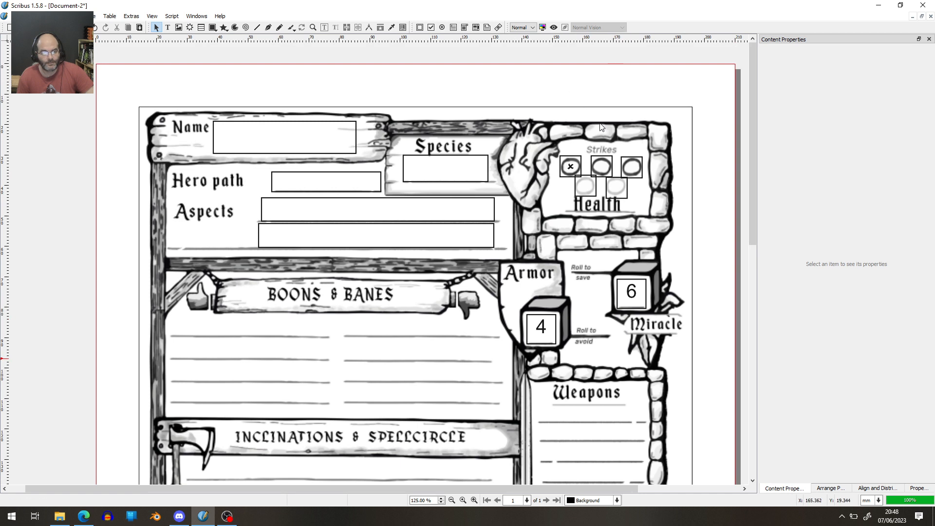
click(16, 16)
mouse_move(31, 16)
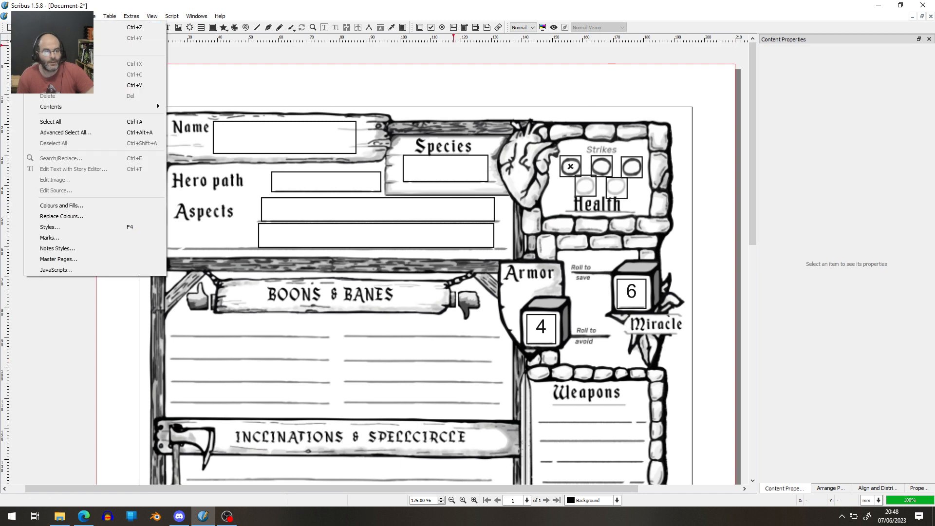
mouse_move(40, 151)
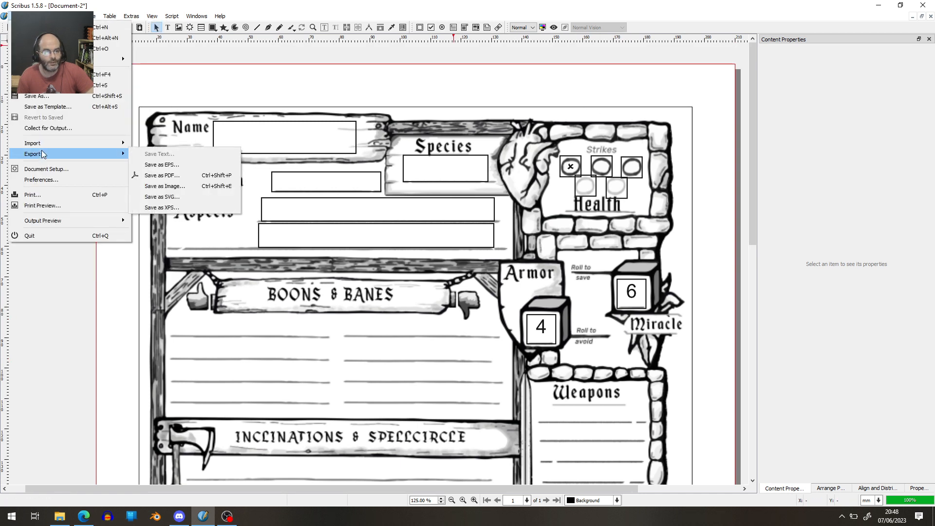
click(172, 177)
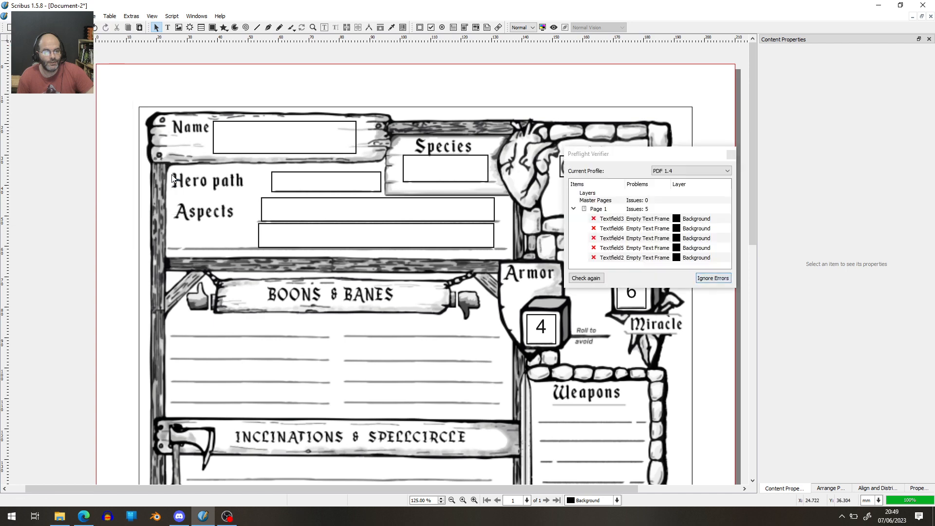
click(699, 171)
click(692, 201)
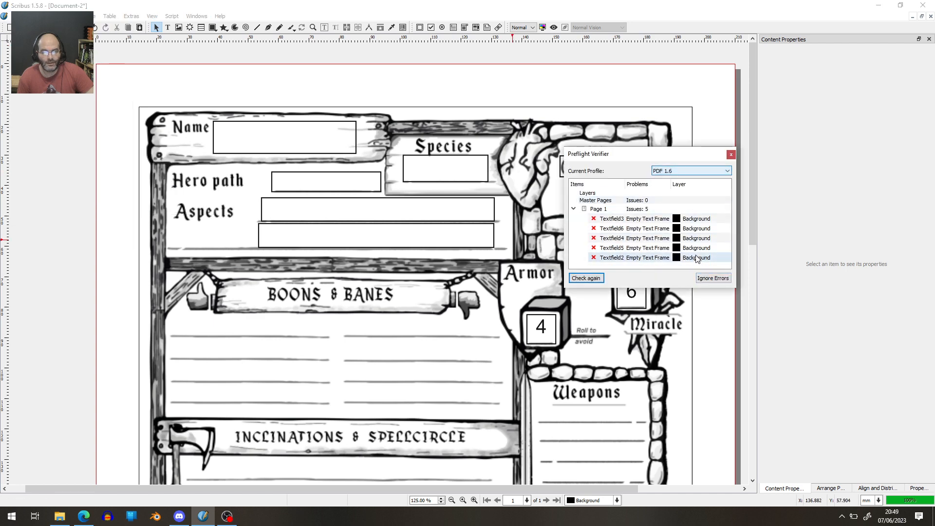
click(713, 278)
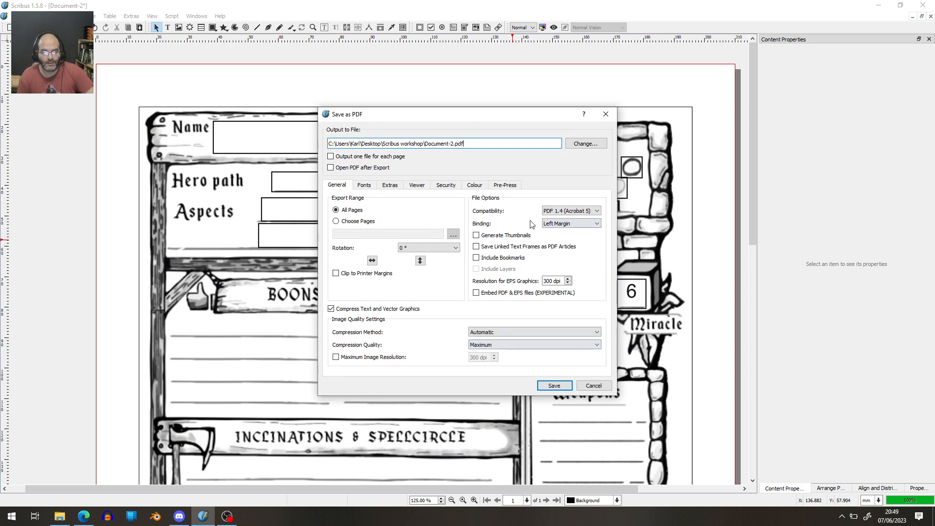
Step: Set the PDF compatibility to PDF 1.6 (Acrobat 6) and save the export as Document-2.pdf
click(564, 210)
click(567, 238)
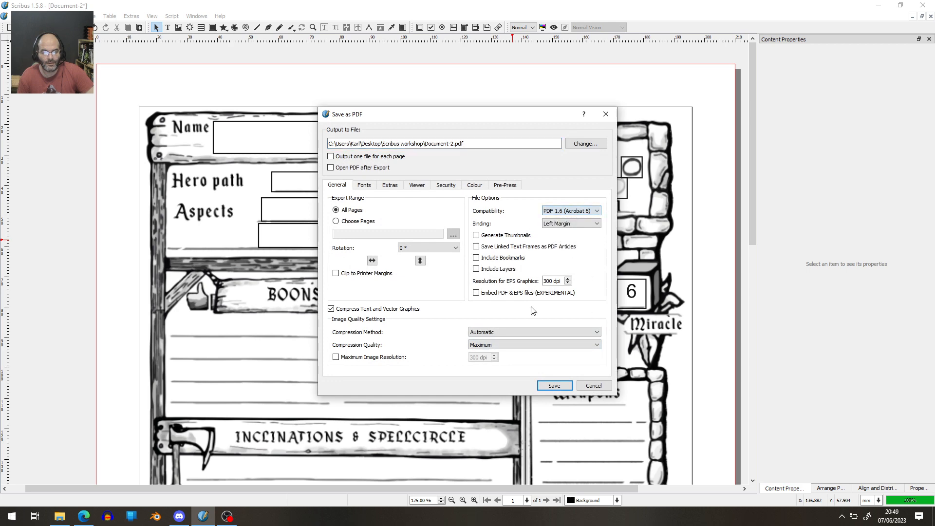
click(554, 387)
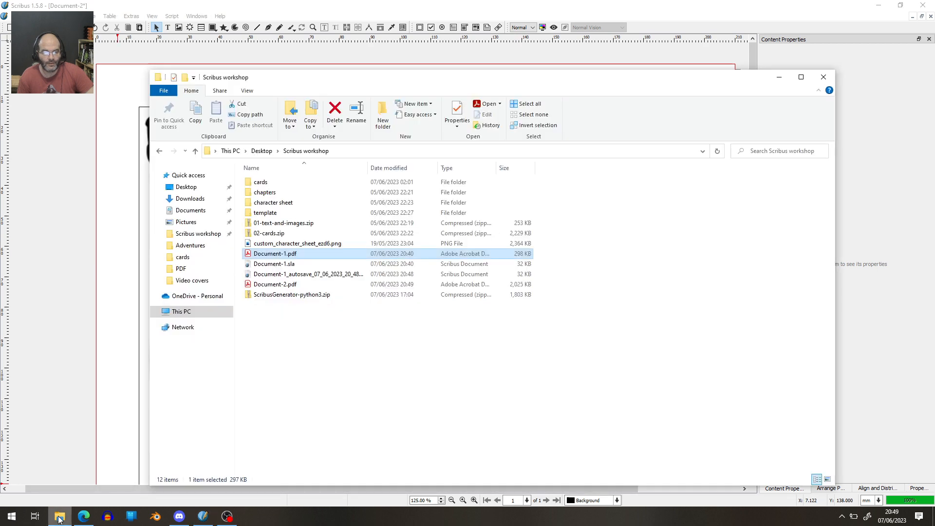
Step: Open Document-2.pdf from the Scribus workshop folder in Adobe Acrobat and examine its form fields up close
click(59, 516)
click(286, 285)
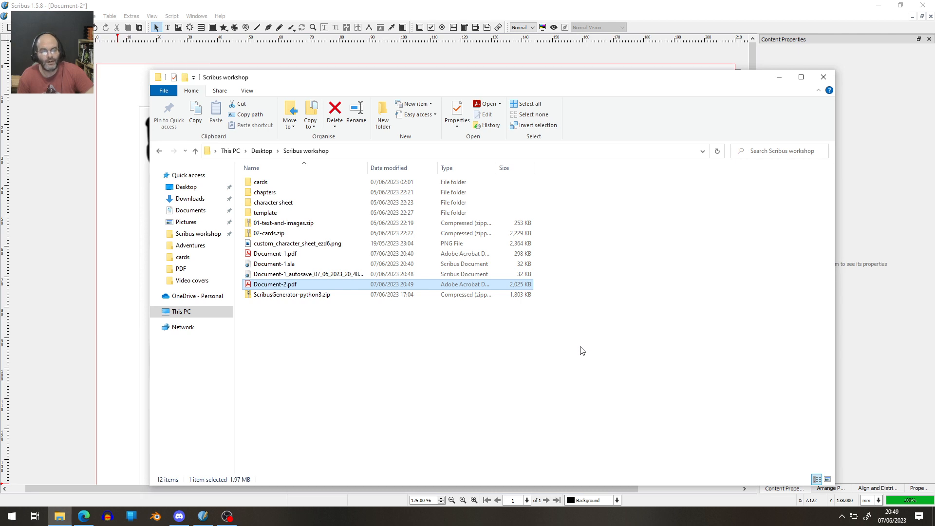
key(Return)
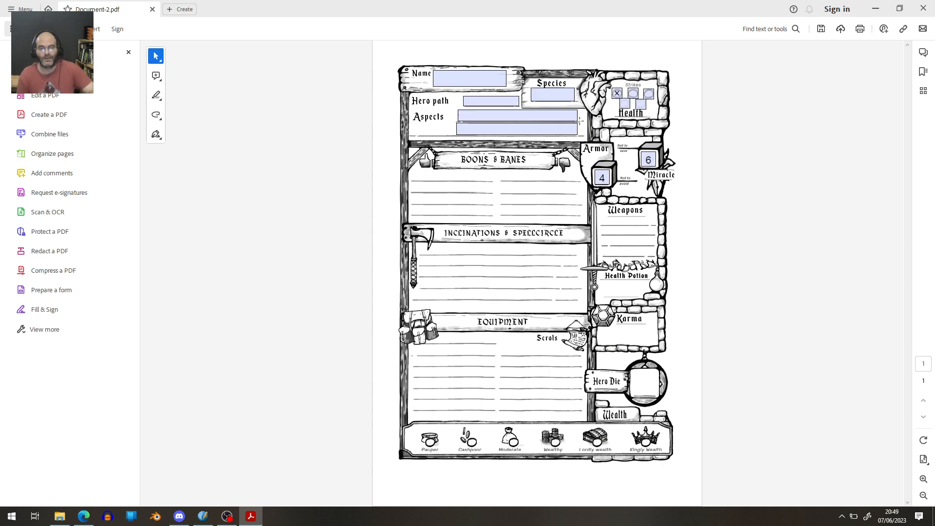
scroll(569, 125, up, 3)
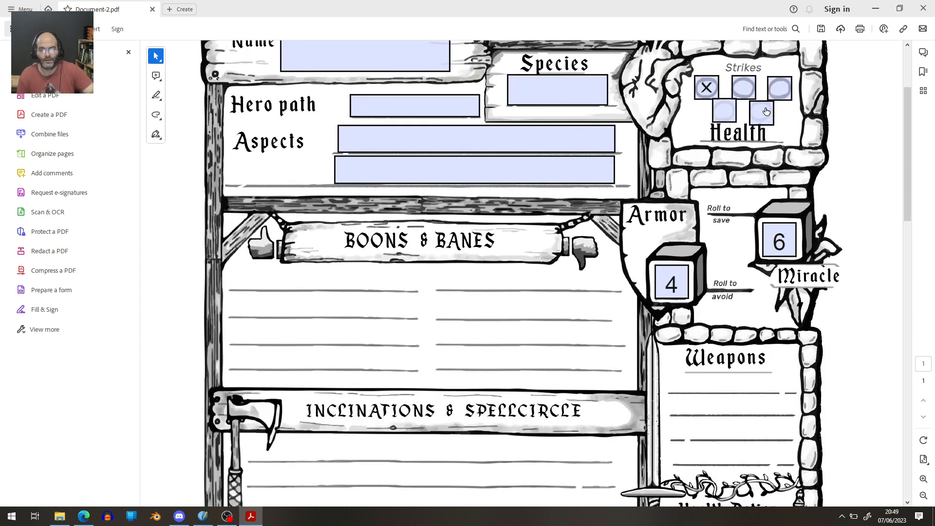
Step: Test the Strikes check boxes by ticking the four unused ones and clearing them all again
click(744, 88)
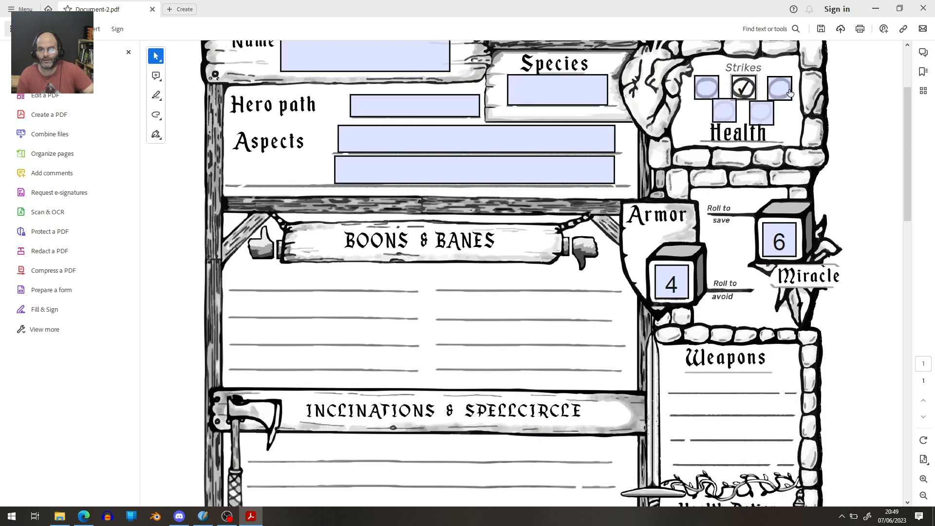
click(782, 90)
click(760, 115)
click(725, 115)
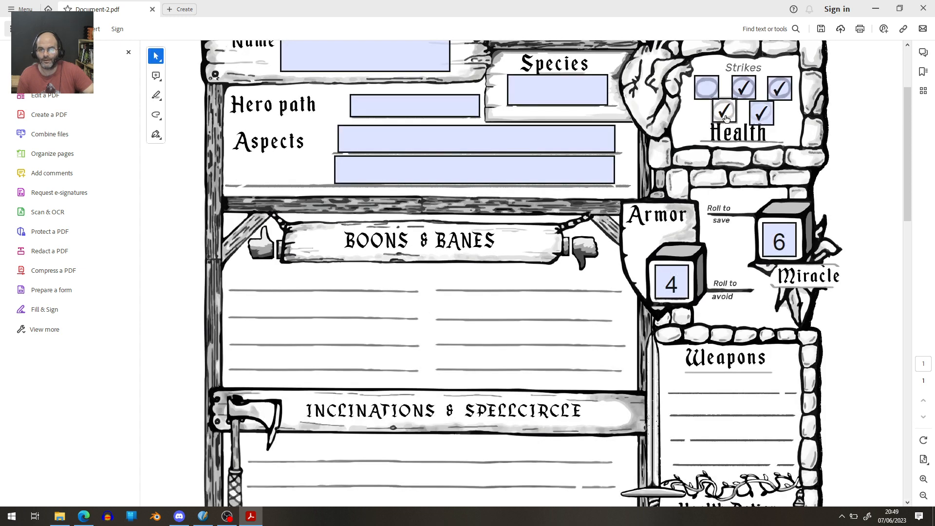
click(725, 115)
click(757, 119)
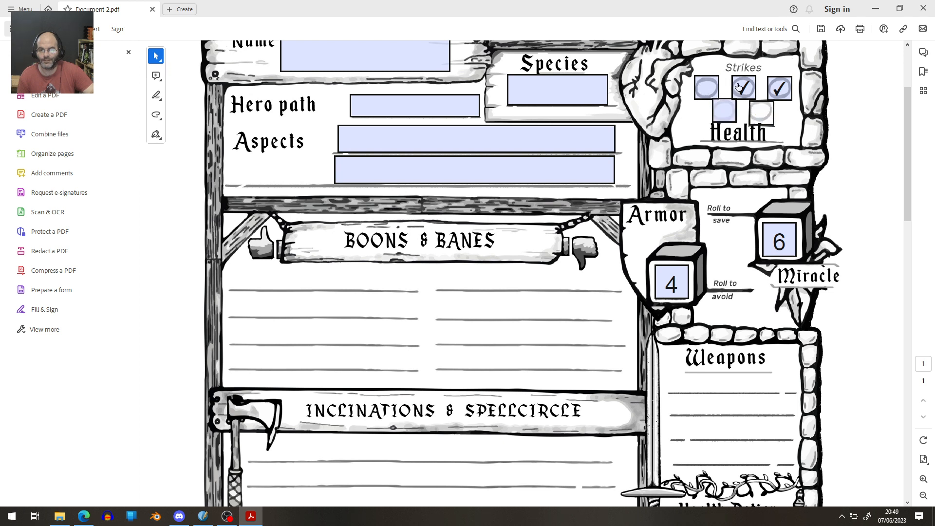
click(746, 90)
click(780, 91)
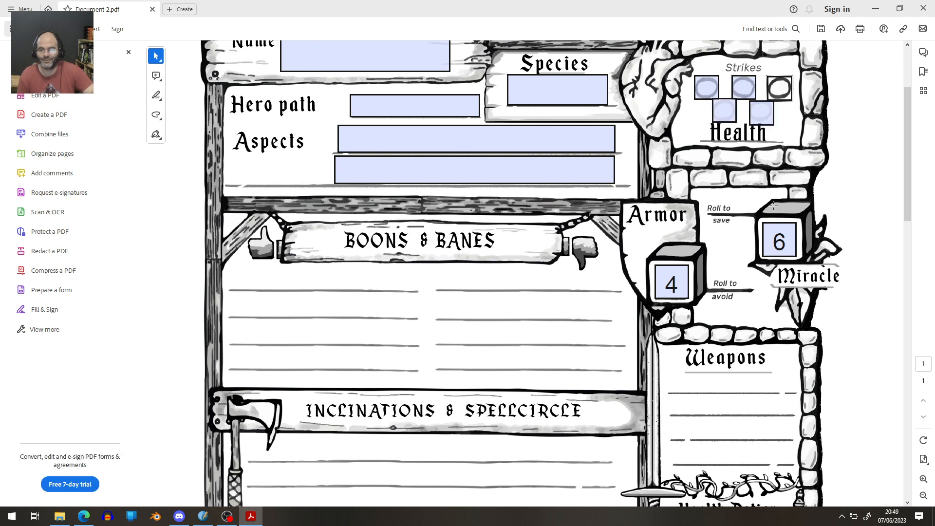
Step: Change the values in both the Miracle and Armor fields to 3
drag(784, 246, 765, 255)
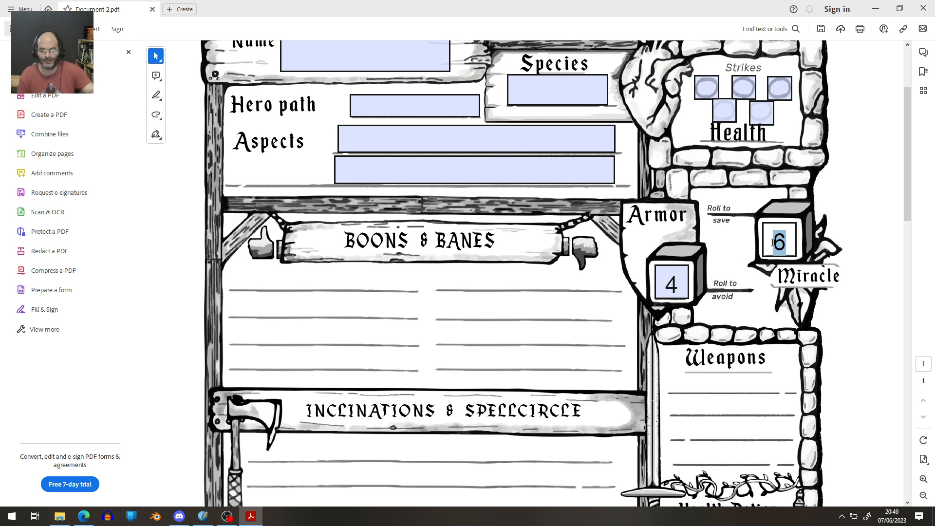
text(3)
double_click(676, 279)
text(3)
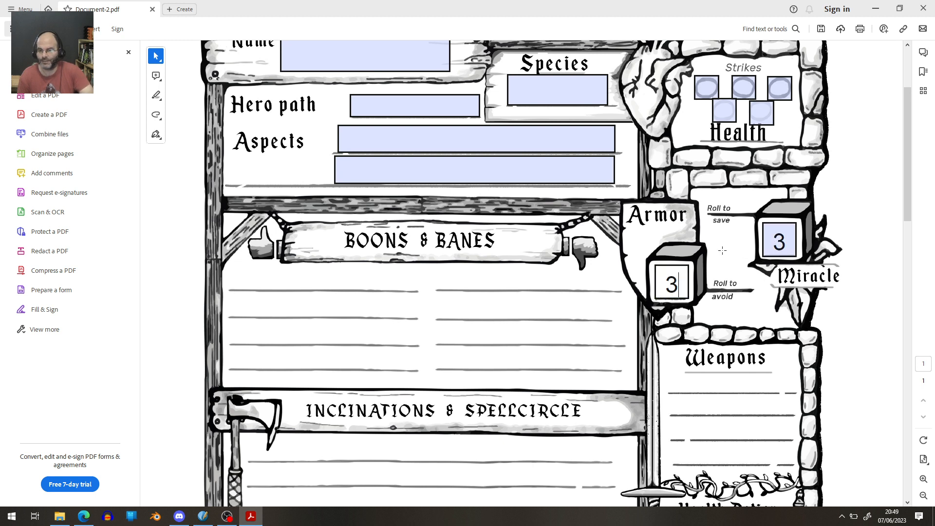
Step: Fill in the Name field with TEST NAME and look over the rest of the sheet
click(428, 139)
scroll(434, 162, up, 1)
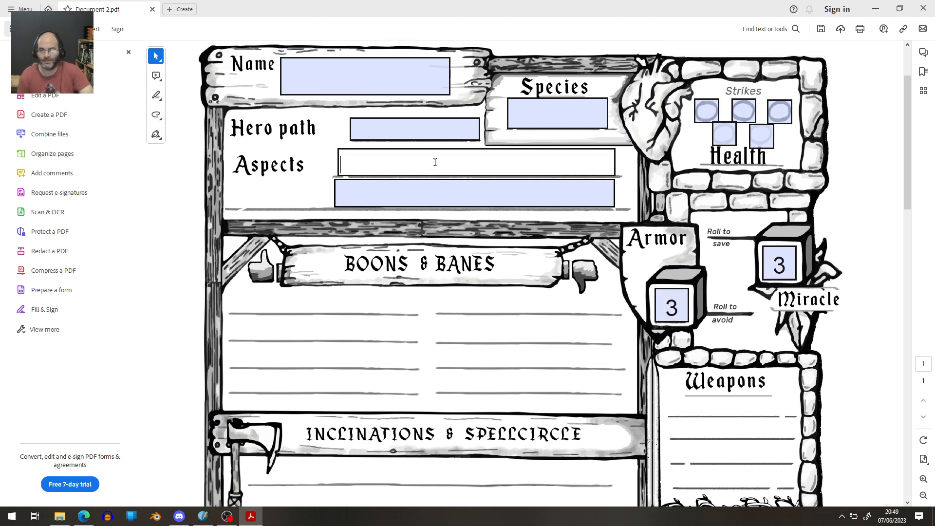
click(335, 73)
text(TEST NAME)
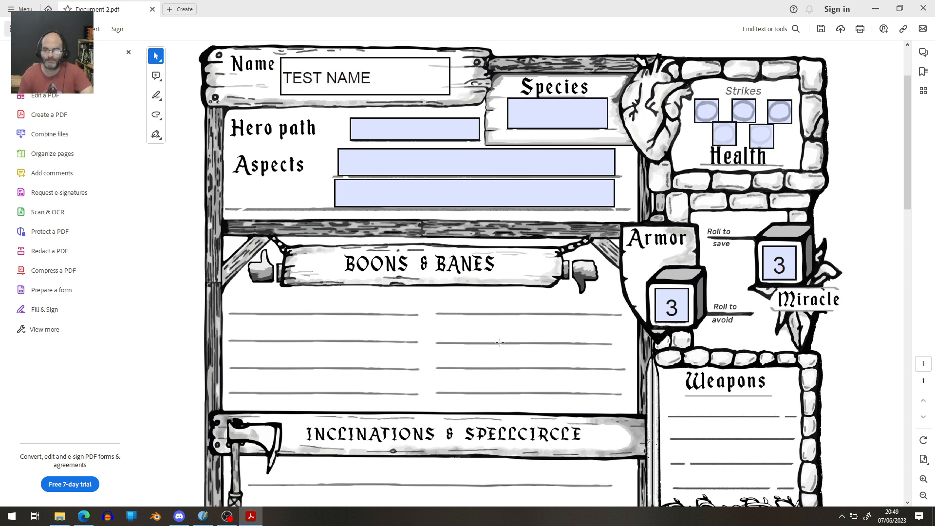
scroll(500, 342, down, 4)
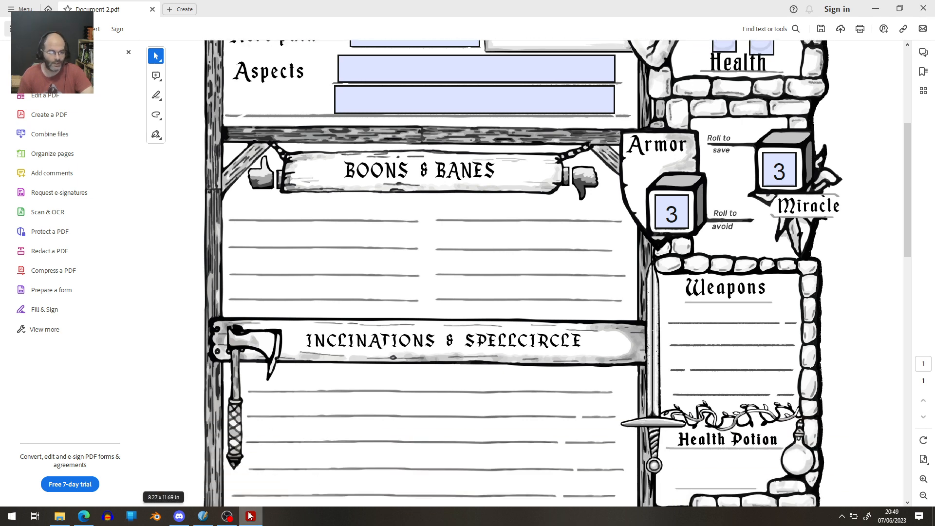
Step: Switch to Scribus and close the Document-2 character sheet, discarding its unsaved changes
click(180, 517)
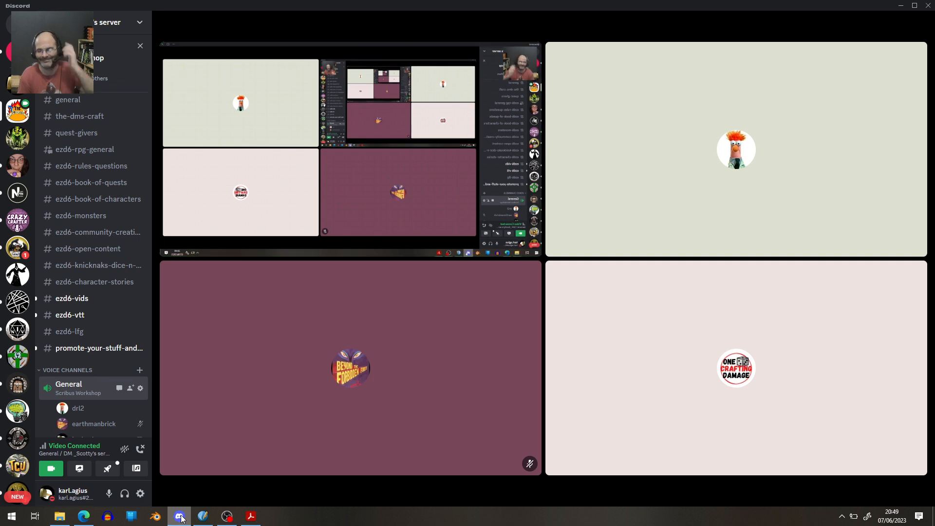
click(204, 518)
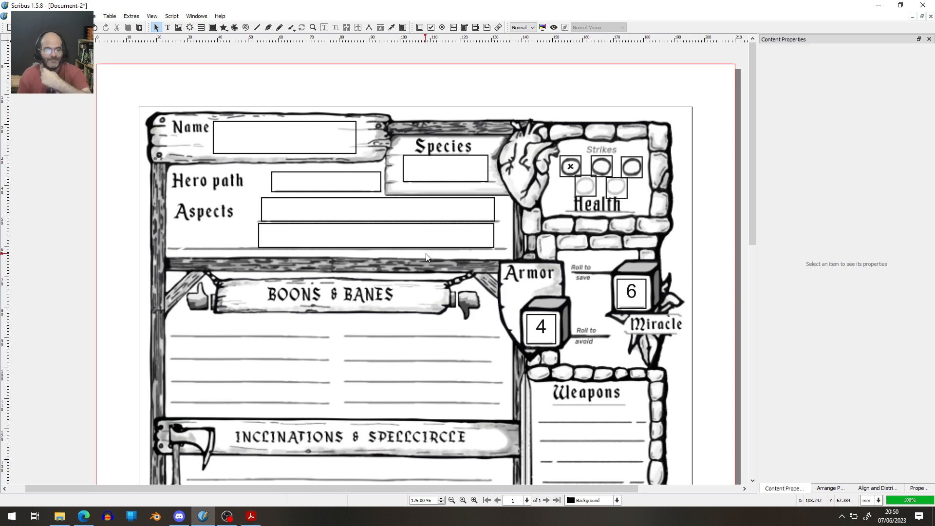
scroll(481, 223, down, 2)
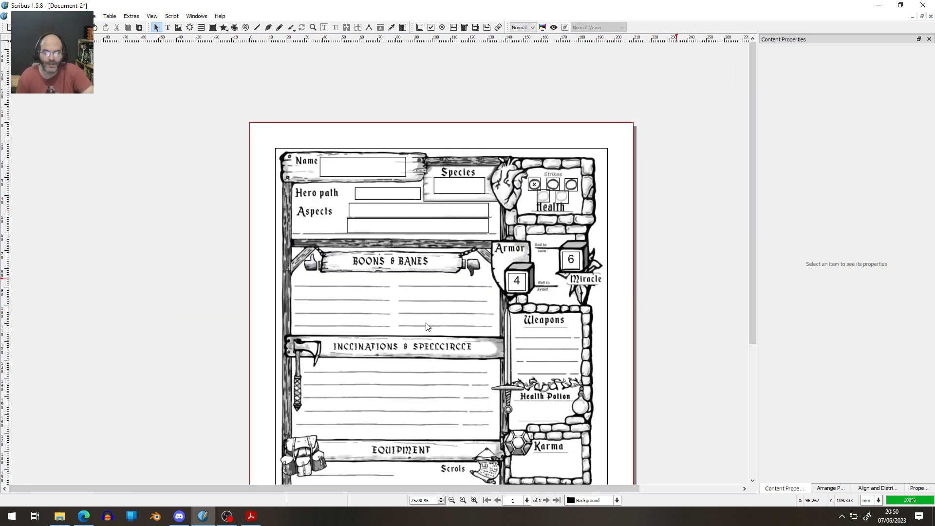
click(930, 16)
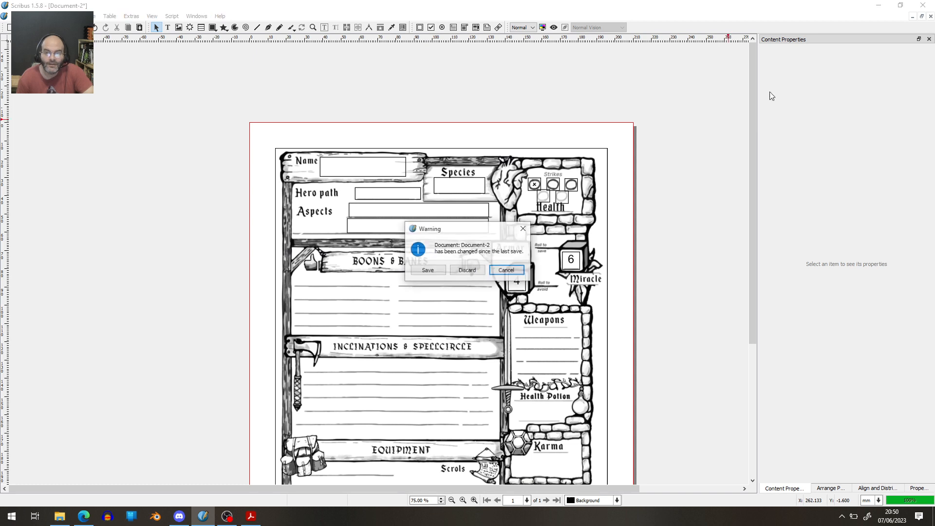
click(469, 270)
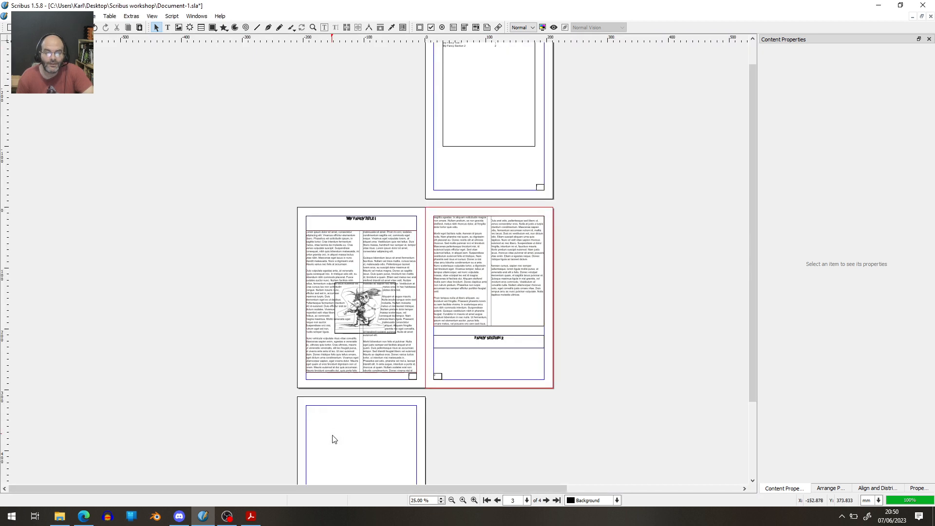
Step: Close Document-1.sla and discard its unsaved changes
mouse_move(210, 522)
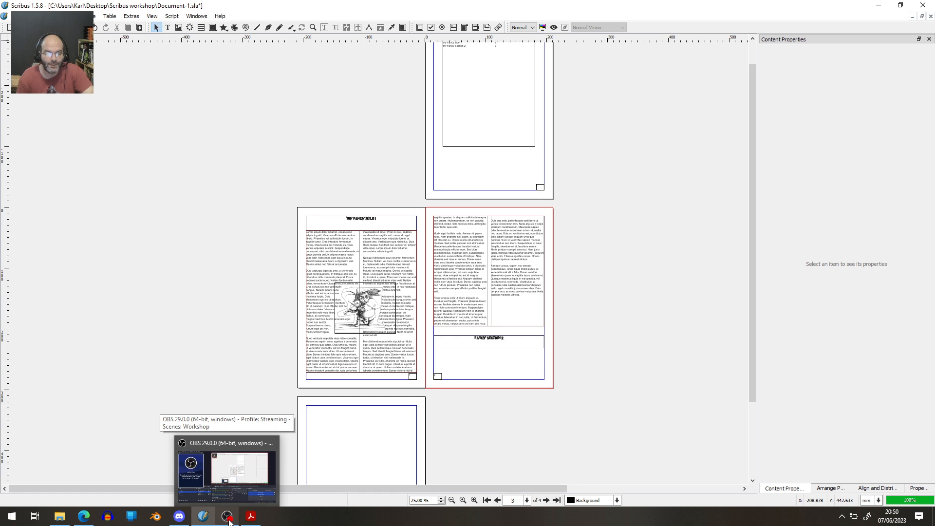
click(228, 517)
click(202, 516)
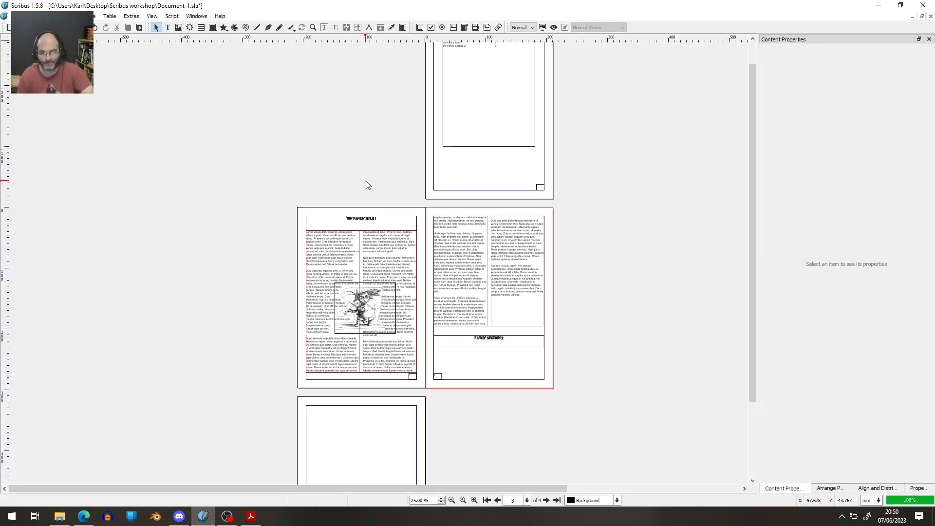
scroll(366, 188, down, 2)
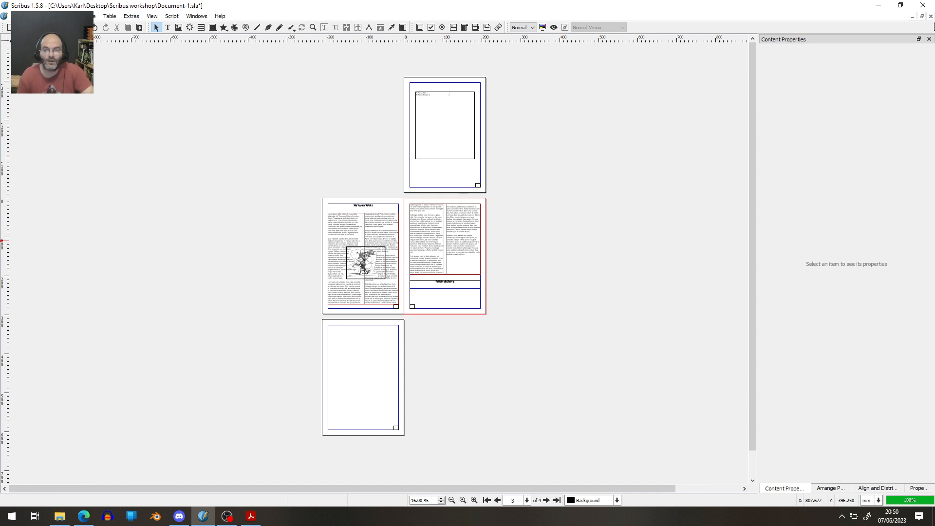
click(931, 17)
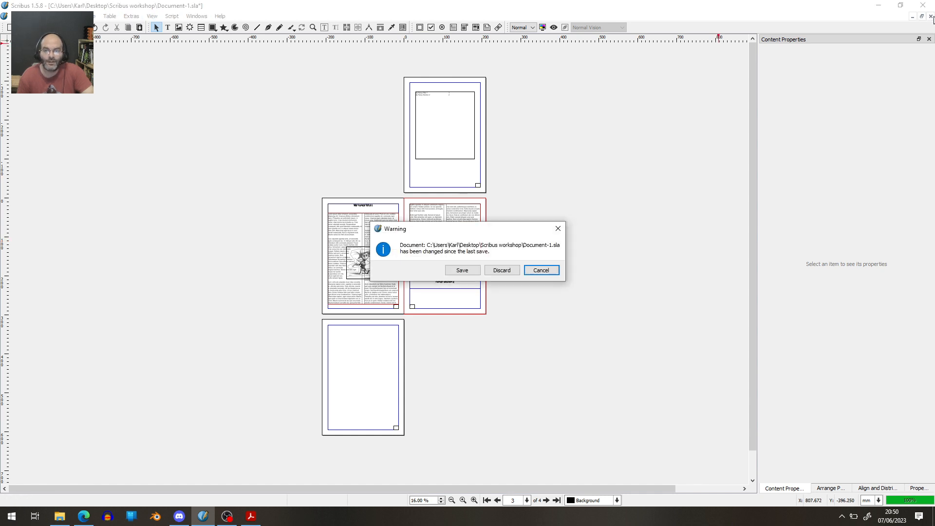
click(500, 270)
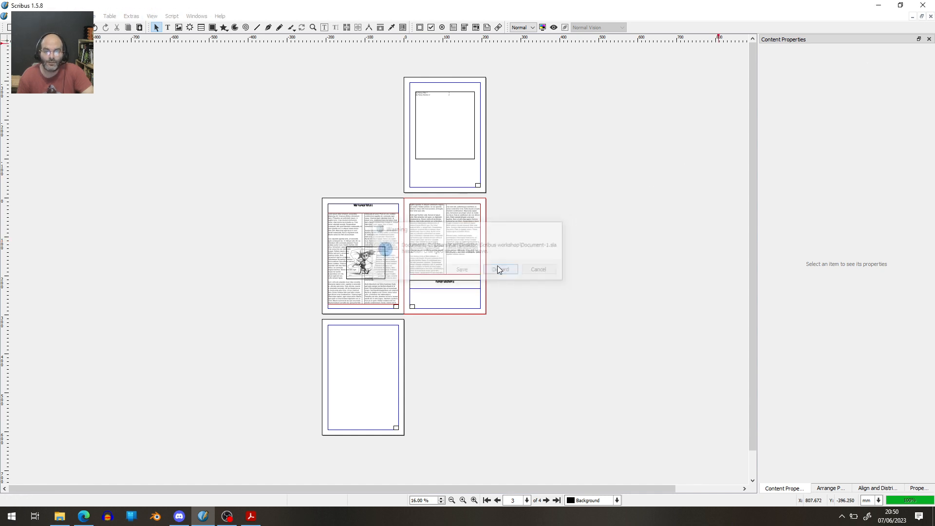
Step: Create a new single-page A4 portrait document in millimetres with 14.111 mm margins and view the whole page
click(6, 16)
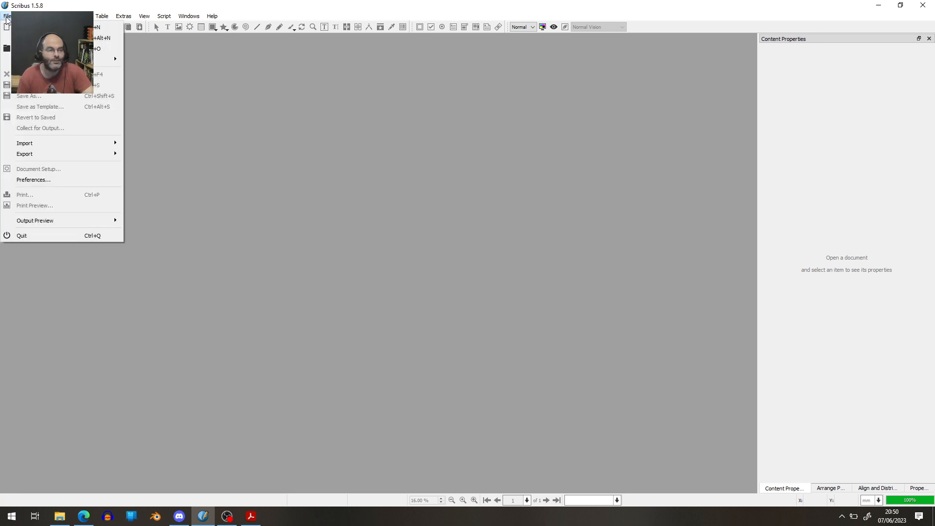
click(7, 28)
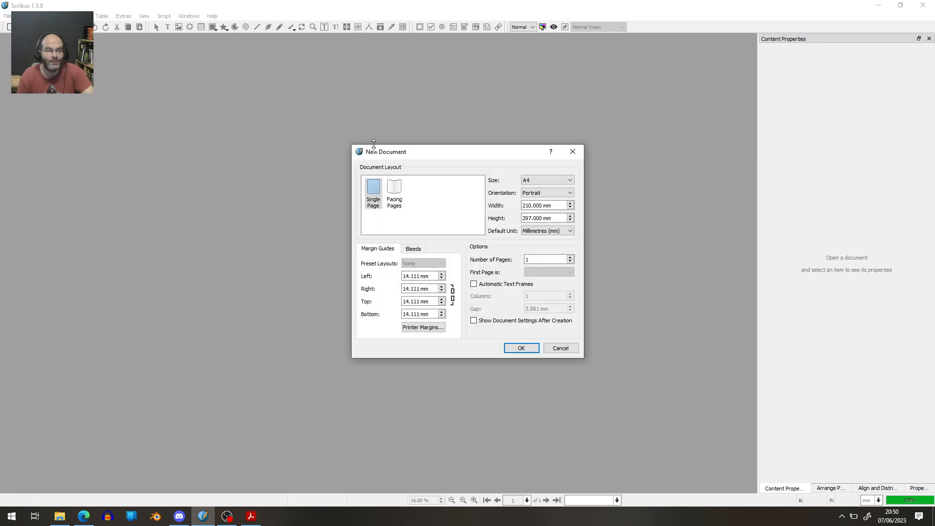
click(522, 348)
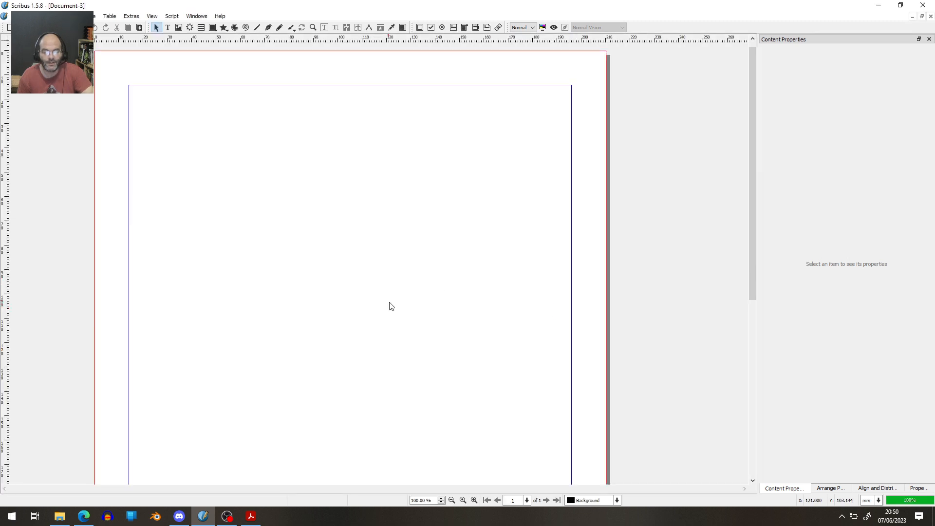
scroll(391, 305, down, 2)
scroll(396, 304, up, 1)
scroll(402, 319, down, 3)
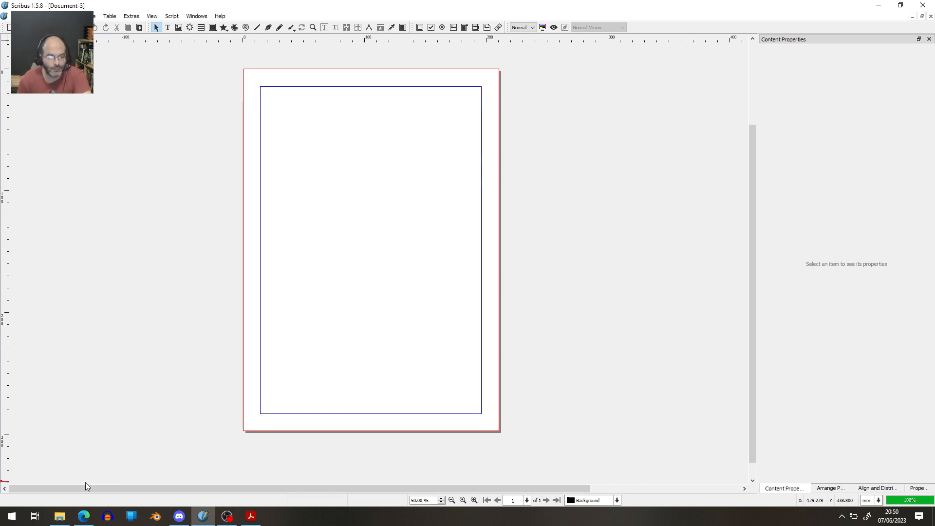
Step: Switch to the ScribusGenerator GitHub page in Edge, change to the master branch and copy the page's address
mouse_move(61, 520)
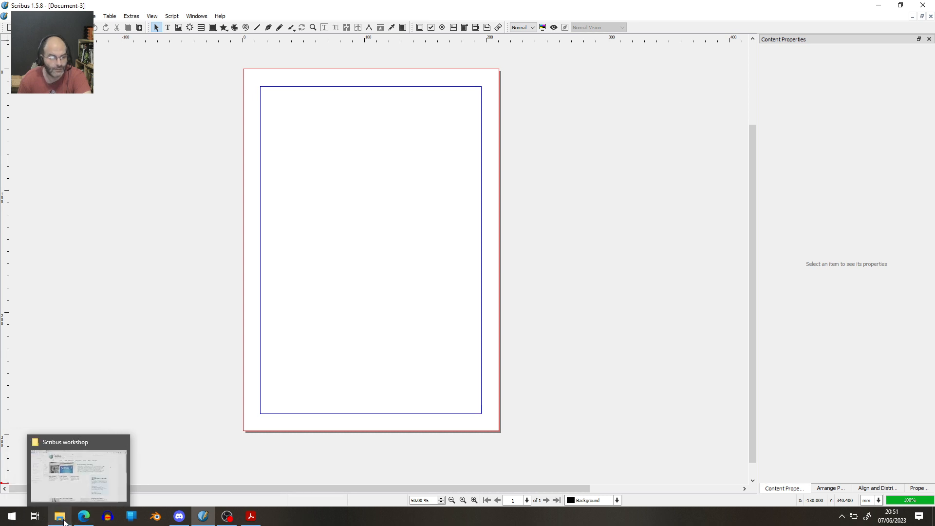
click(83, 519)
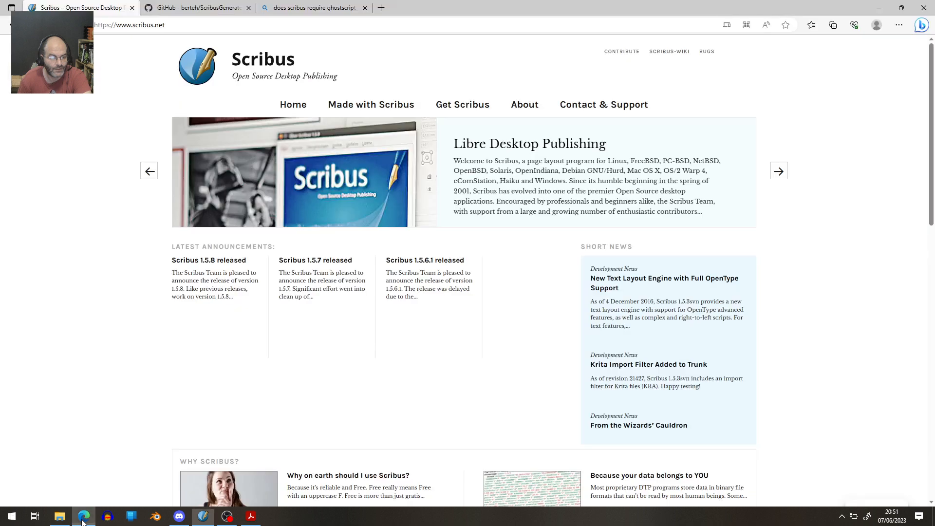
click(200, 9)
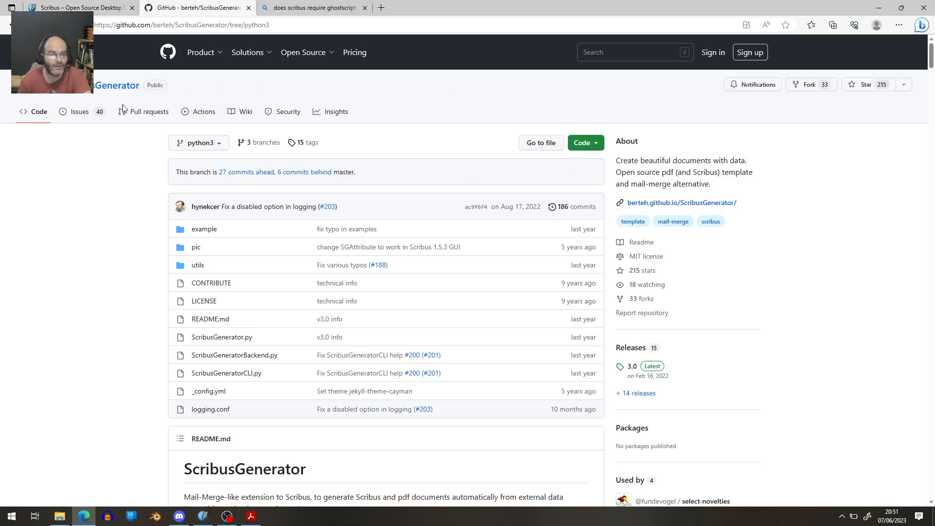
click(198, 146)
click(199, 217)
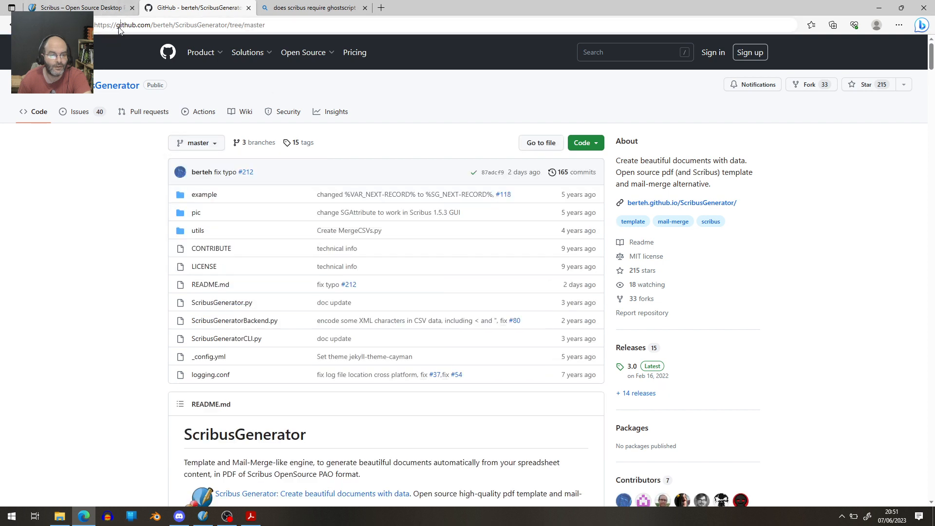
click(120, 26)
right_click(120, 28)
click(165, 114)
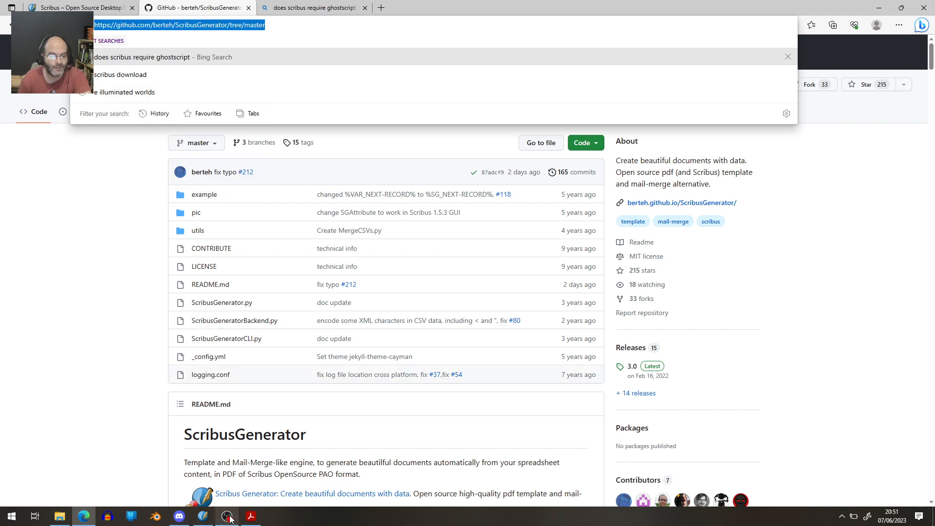
Step: Switch to Discord and post the copied ScribusGenerator master branch link in the General voice channel's chat
click(179, 516)
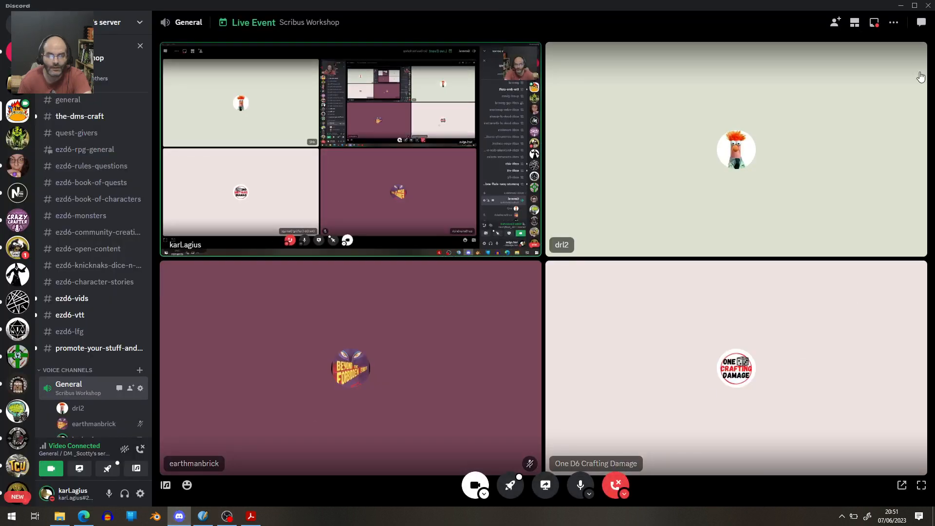
click(921, 23)
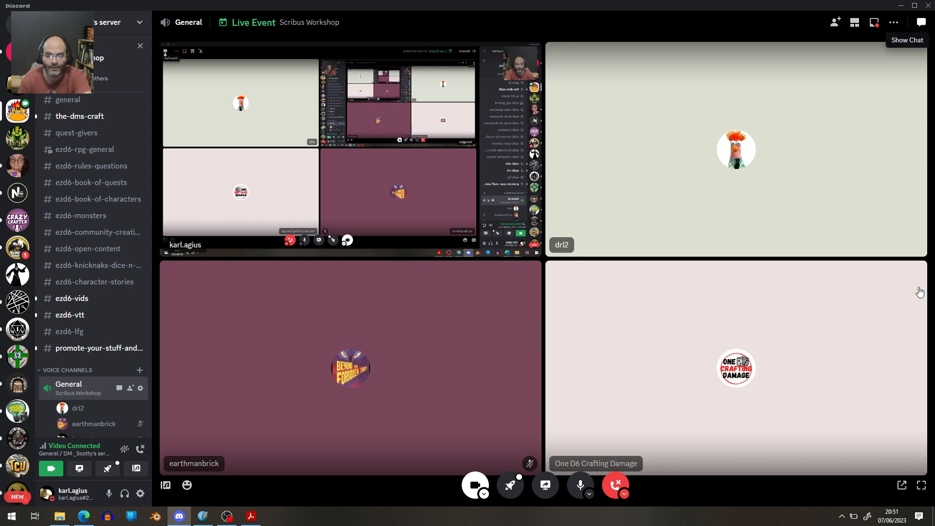
right_click(791, 486)
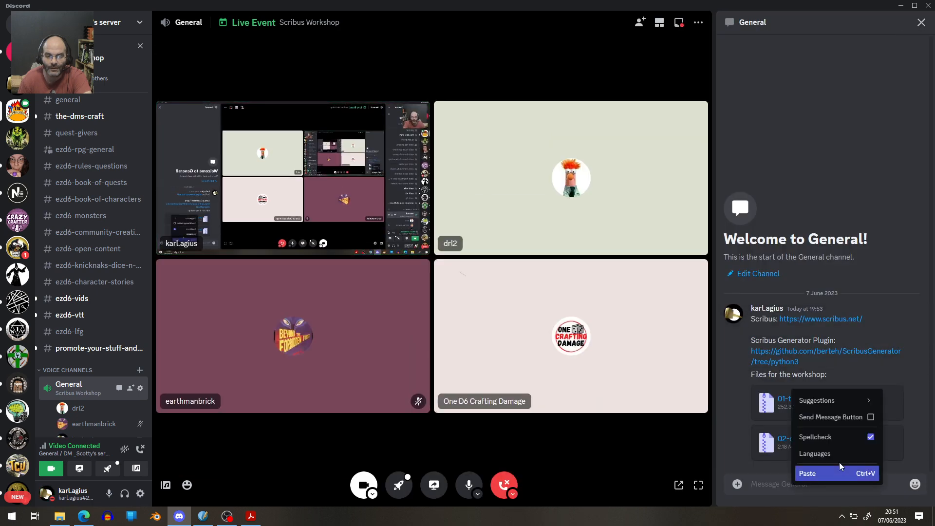
click(835, 474)
key(ctrl+v)
key(Return)
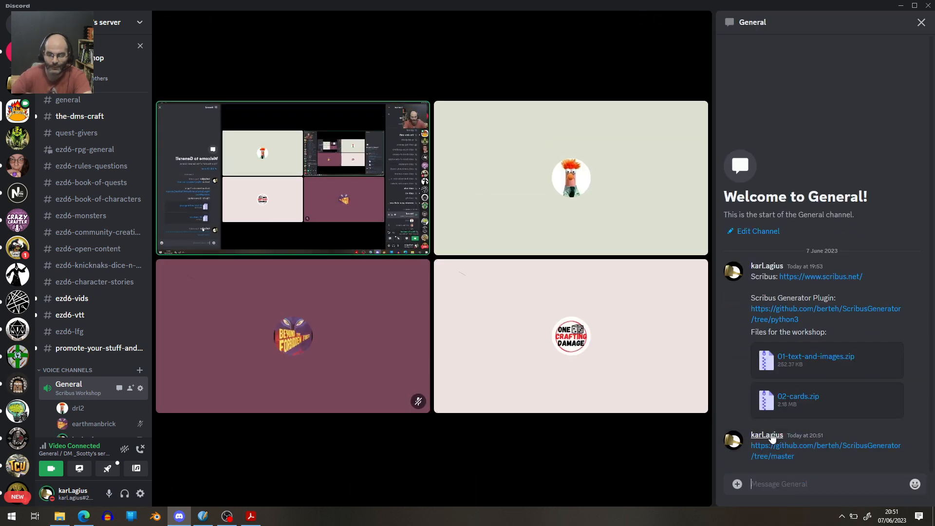
Step: Open cards.csv from the Scribus workshop's cards folder in Sublime Text and examine its header and comma-separated rows
click(204, 518)
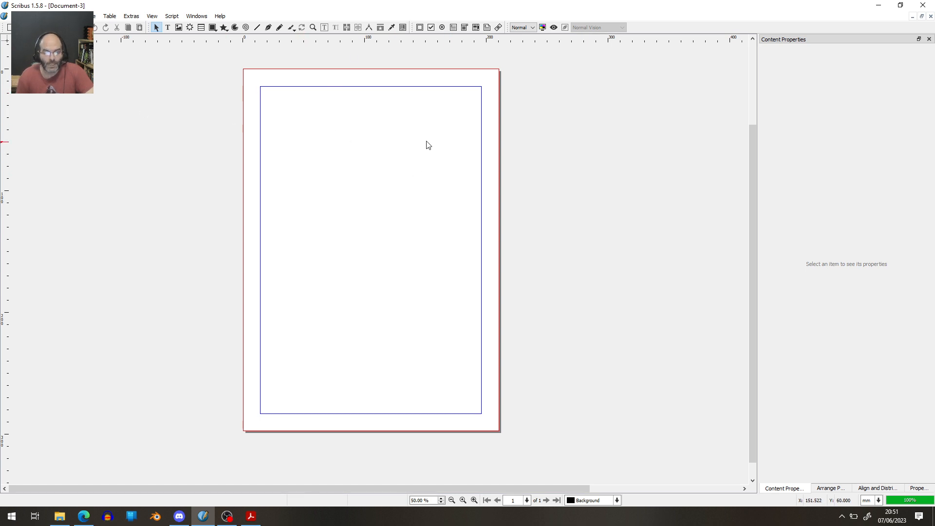
click(60, 516)
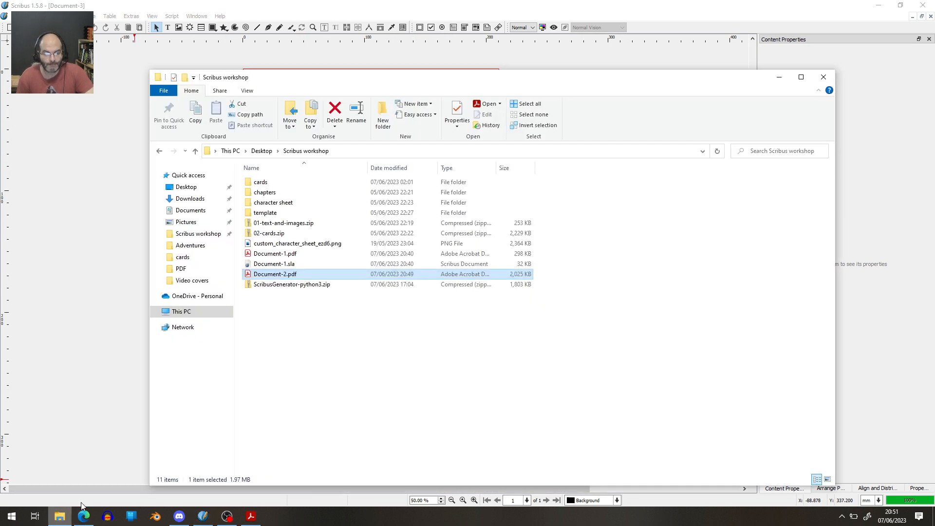
double_click(264, 183)
right_click(305, 194)
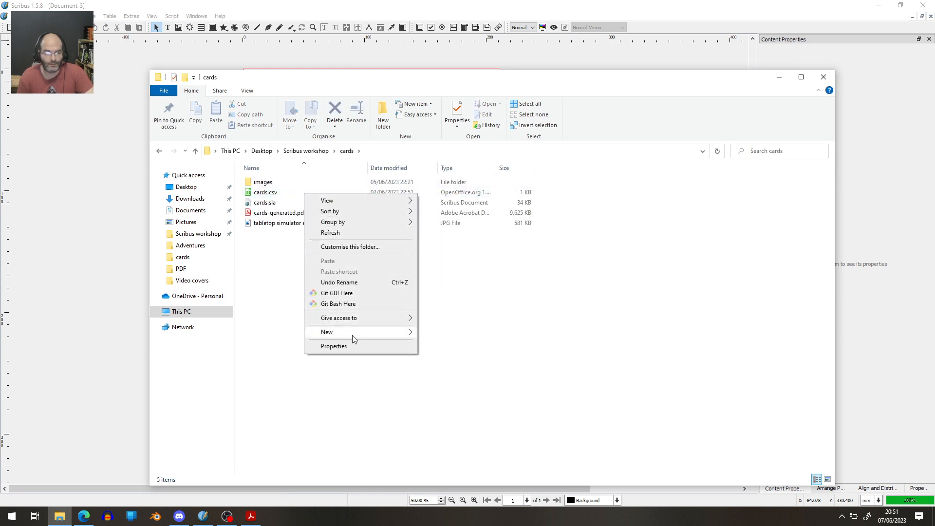
click(262, 193)
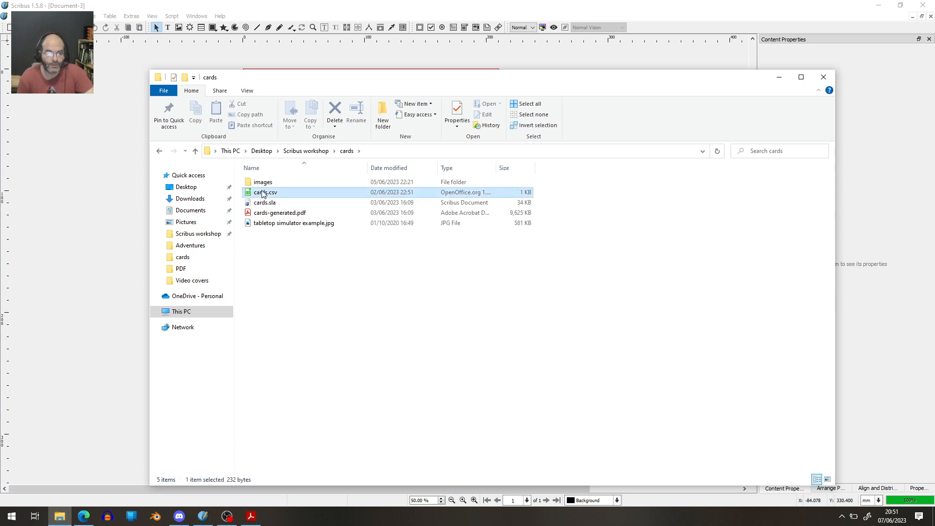
right_click(263, 192)
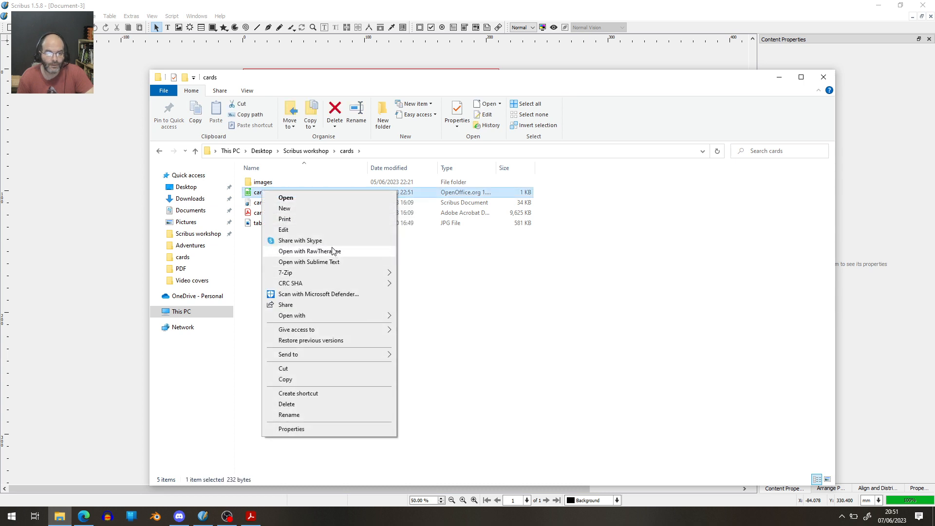
click(336, 262)
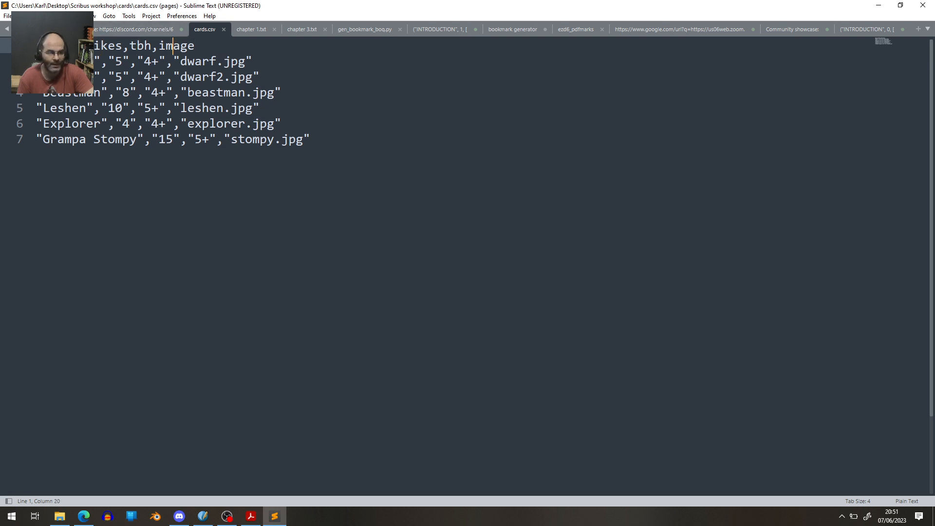
drag(107, 60, 100, 61)
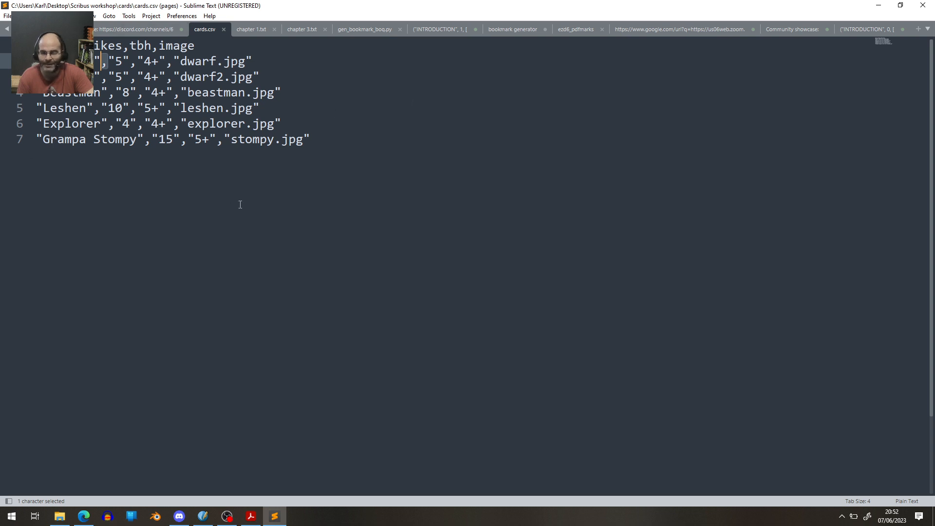
Step: Switch back to Scribus and draw an image frame about 56 × 98.8 mm in the upper middle part of the page
click(202, 516)
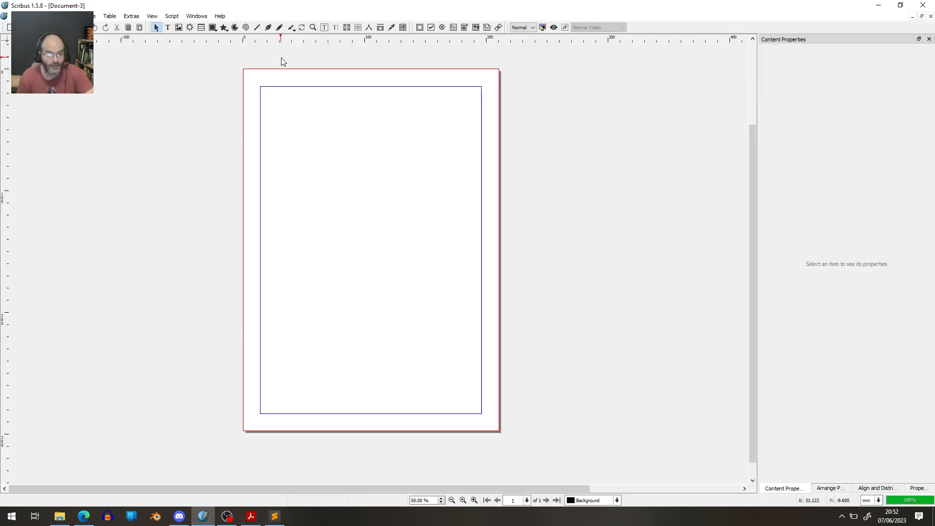
click(179, 28)
right_click(273, 104)
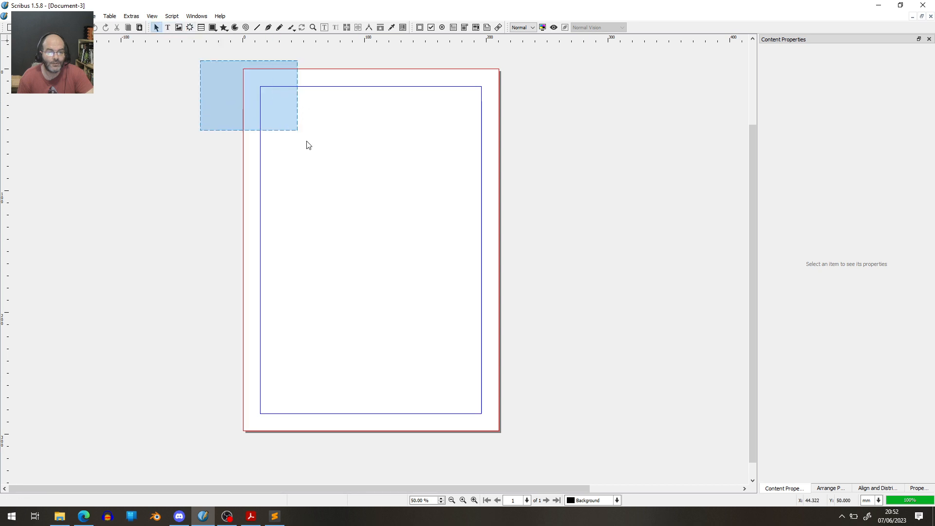
click(271, 129)
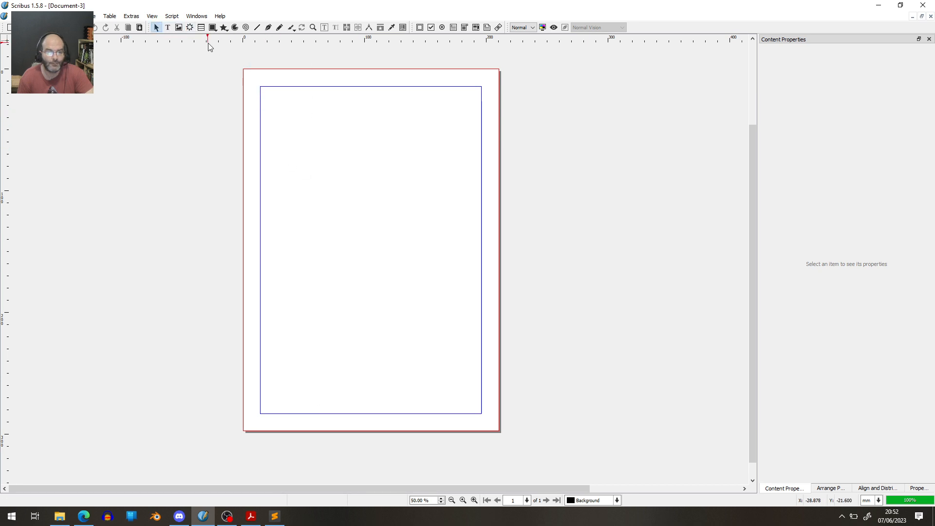
click(179, 29)
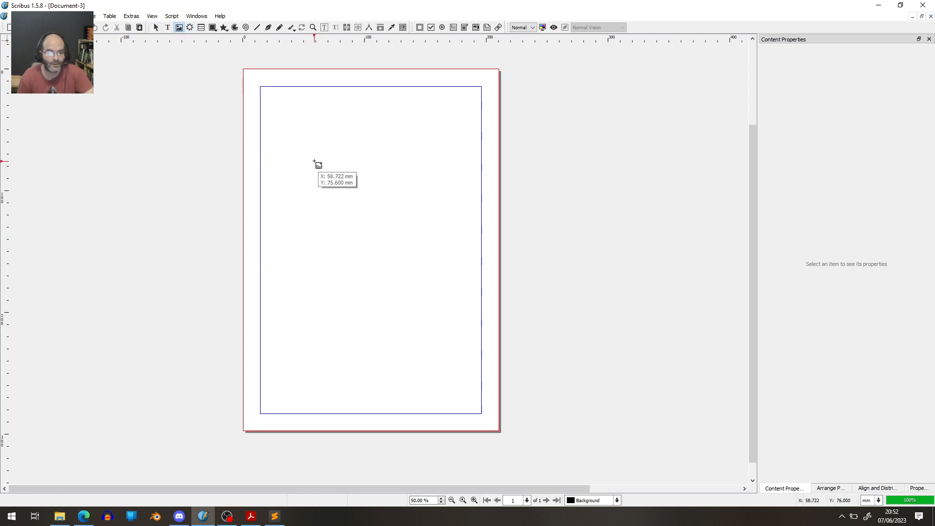
mouse_move(303, 149)
mouse_down()
mouse_move(384, 226)
mouse_move(371, 270)
mouse_up()
Step: Load fancy-card-back.png from the cards folder's images subfolder into the new image frame
right_click(343, 202)
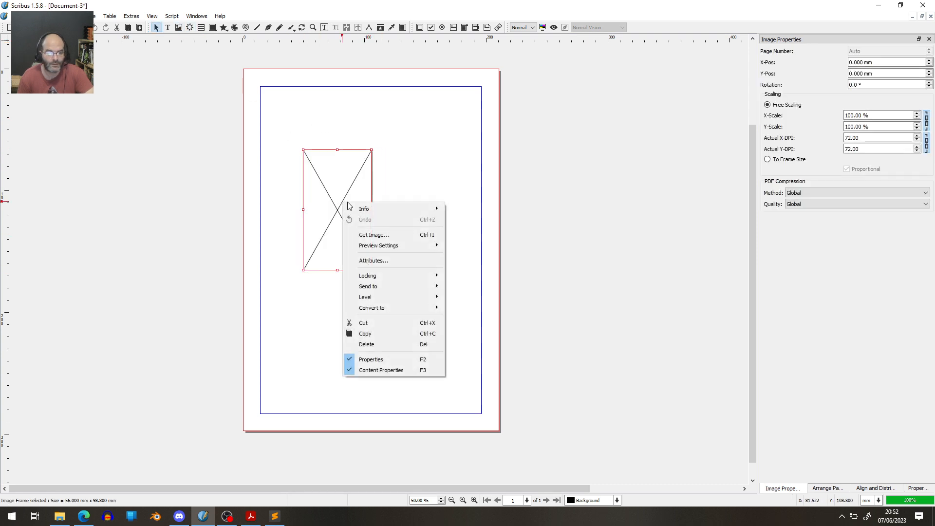
click(384, 235)
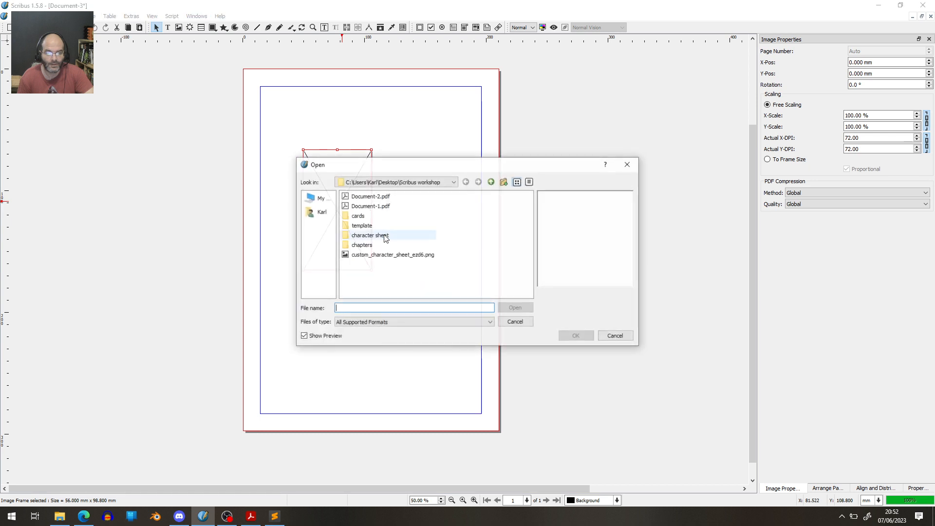
click(370, 216)
double_click(370, 216)
right_click(381, 218)
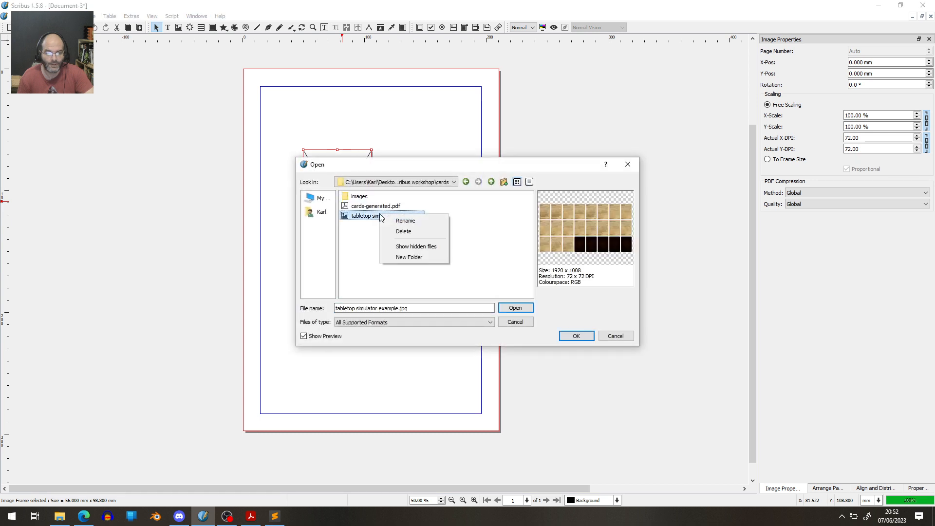
double_click(360, 196)
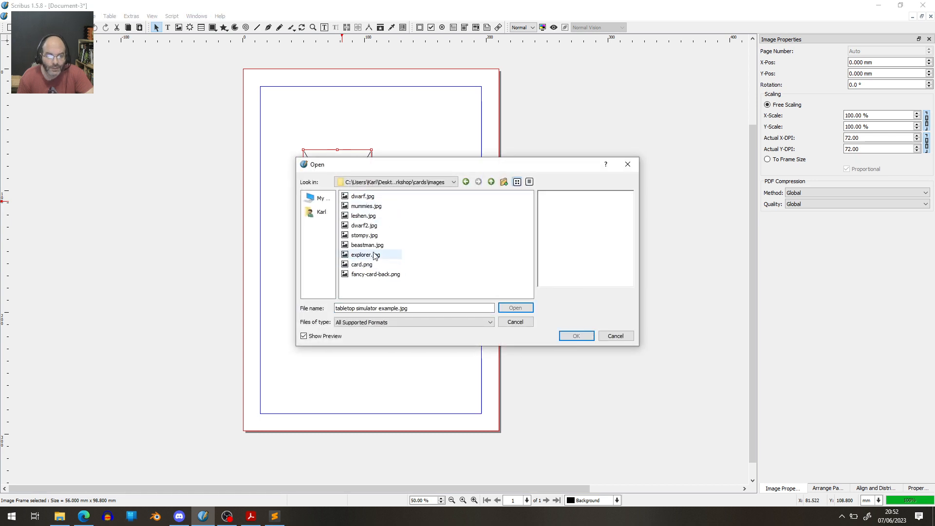
double_click(382, 275)
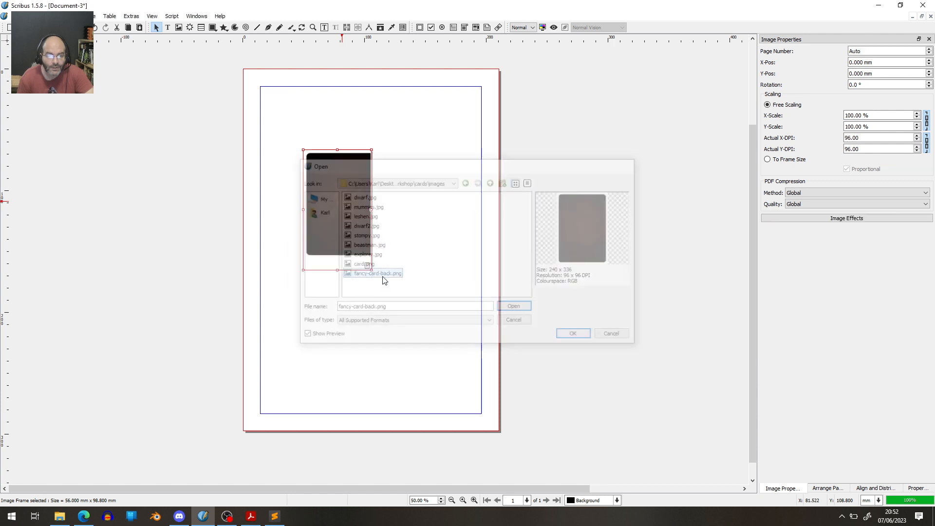
Step: Adjust the card back's frame to its image and deselect it
right_click(345, 210)
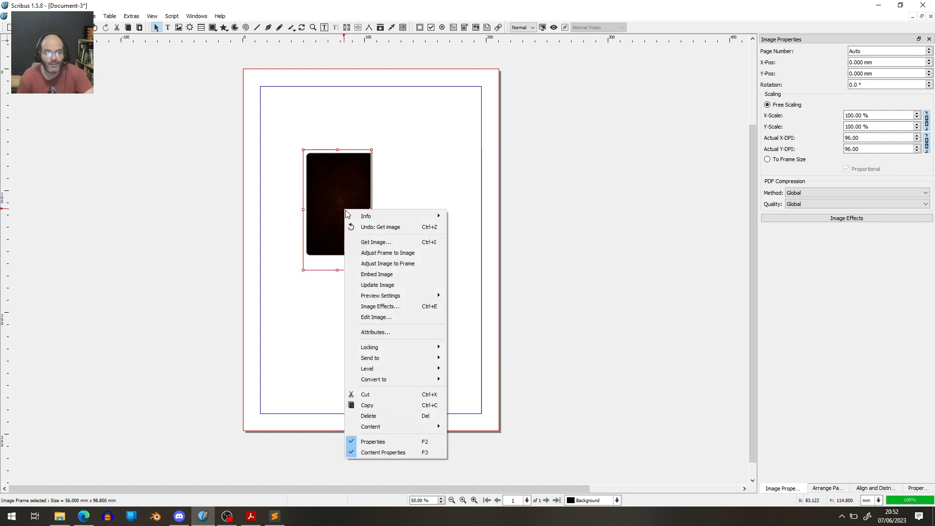
click(402, 253)
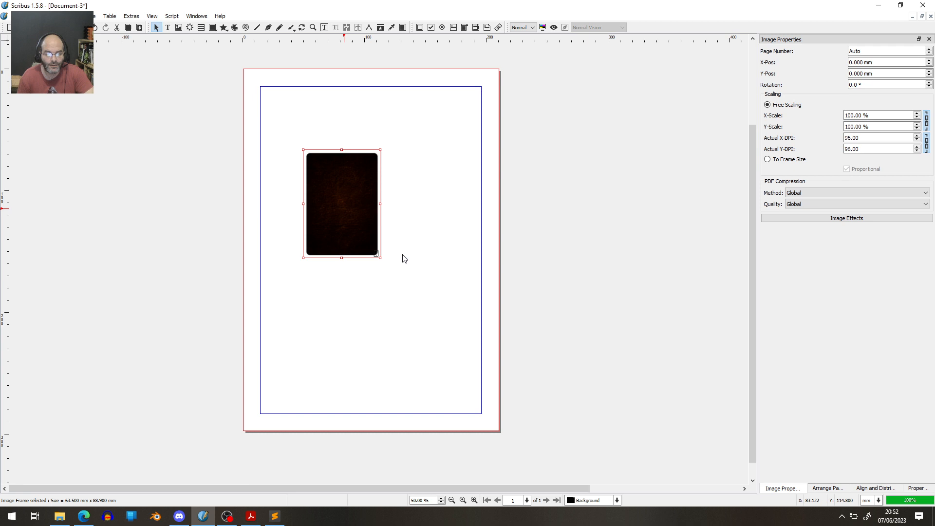
click(408, 224)
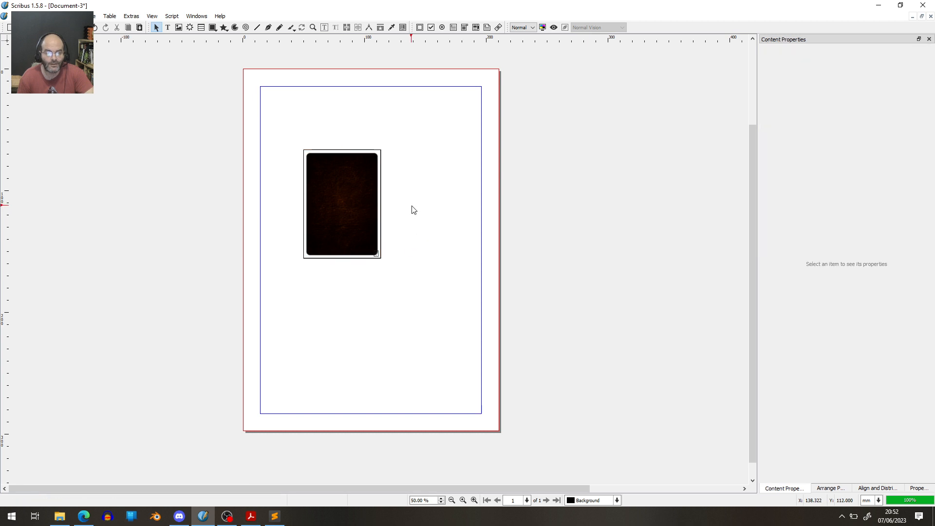
Step: Place card.png in a second image frame, drawn about 44.8 × 57.2 mm beside the card back, and adjust the frame to the image
click(179, 27)
drag(392, 179, 448, 248)
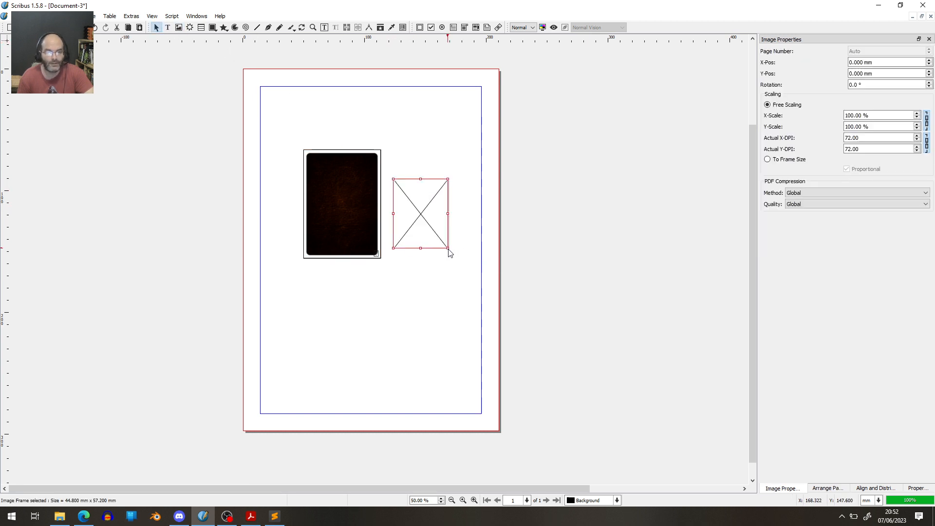
right_click(411, 206)
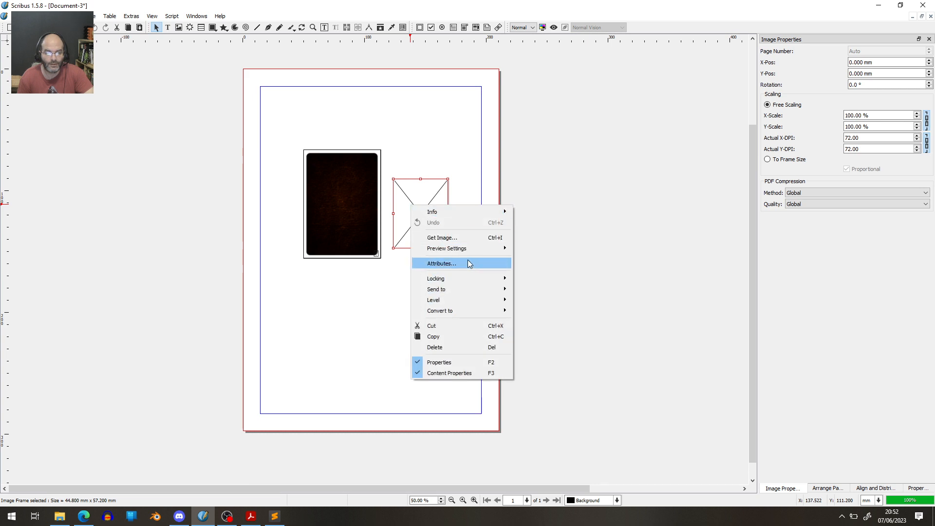
click(462, 237)
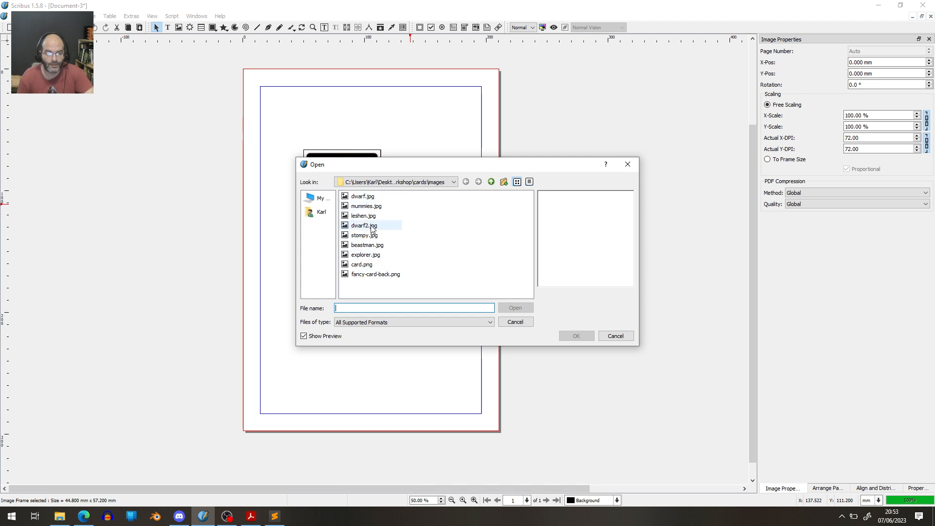
double_click(375, 265)
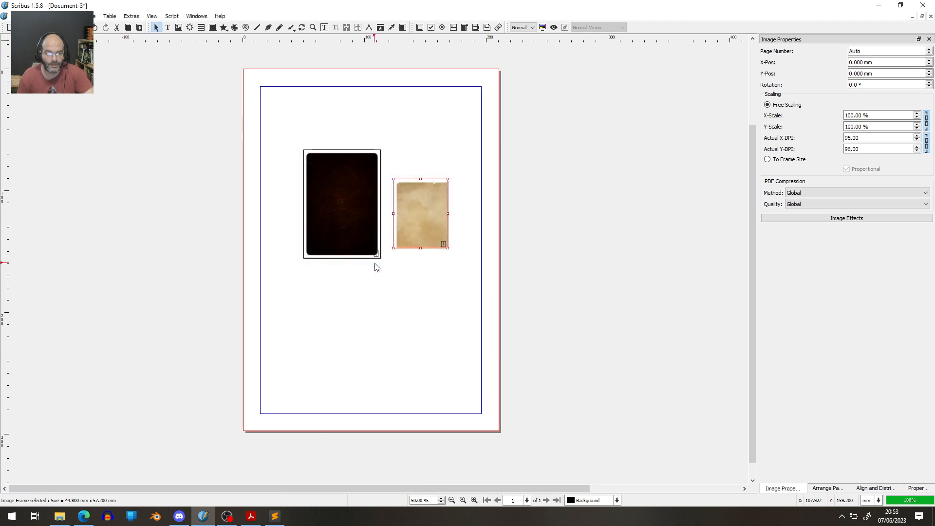
right_click(424, 213)
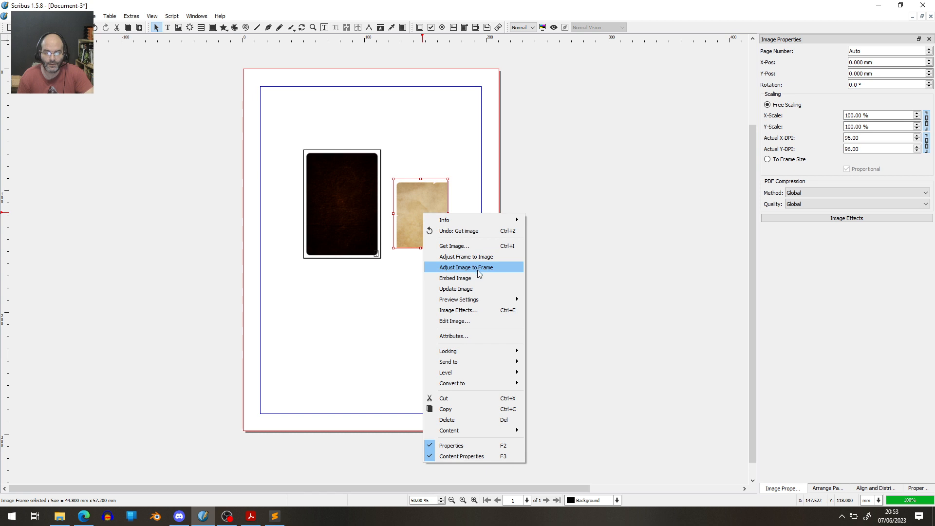
click(474, 256)
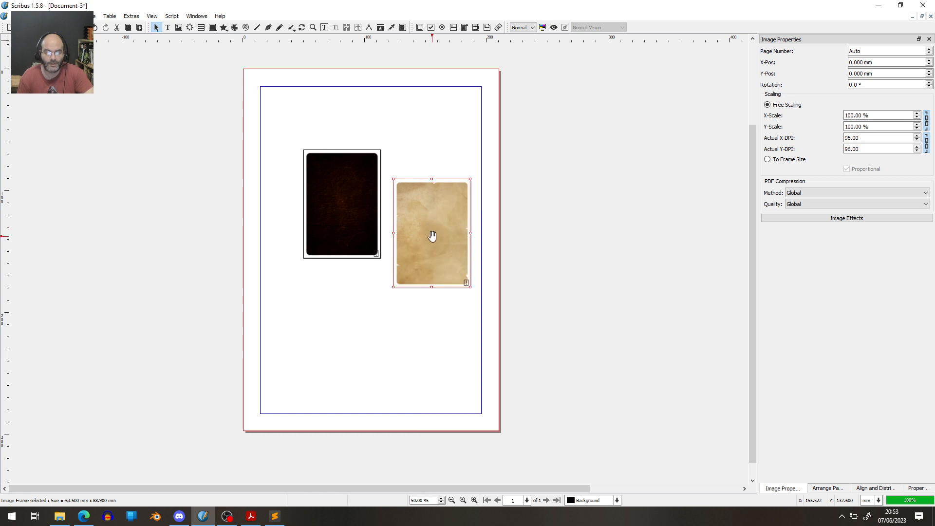
Step: Select both card frames and try aligning their tops relative to Last Selected with sides aligned by Resize, undoing the alignment
click(374, 196)
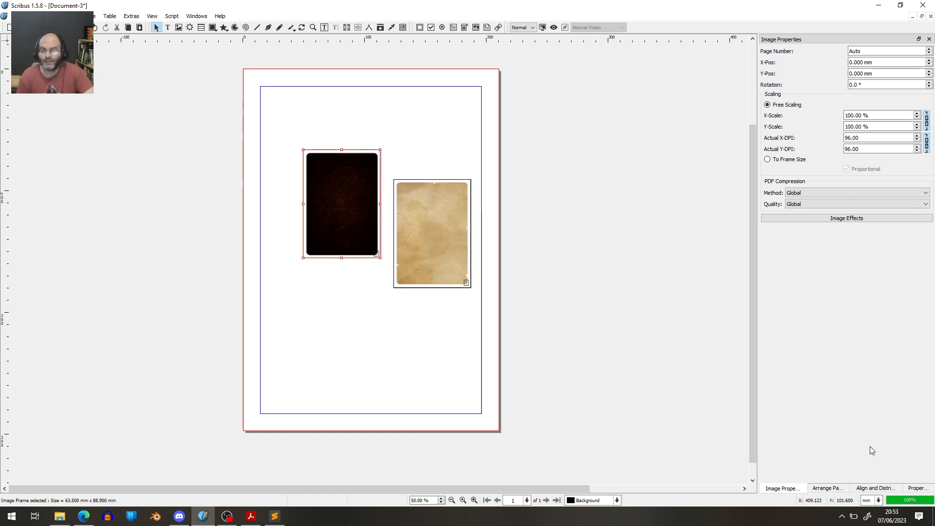
click(831, 488)
click(866, 488)
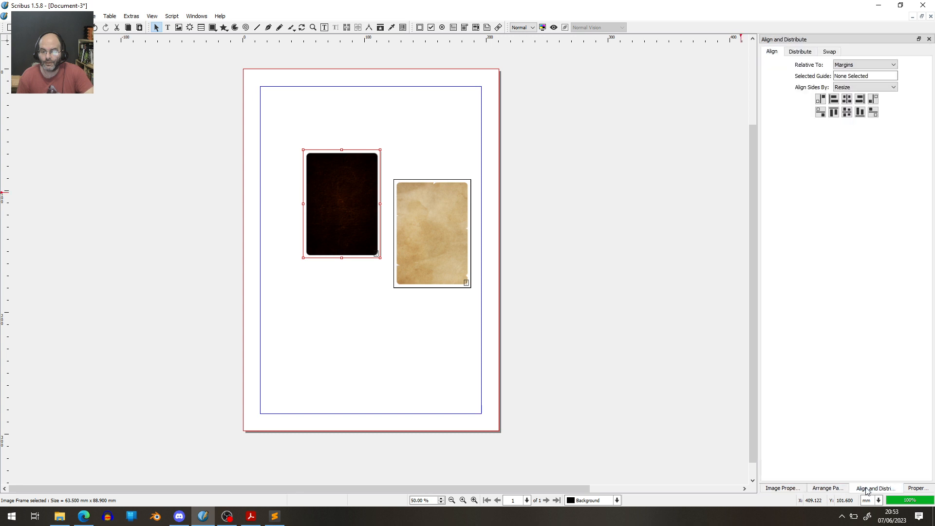
click(867, 64)
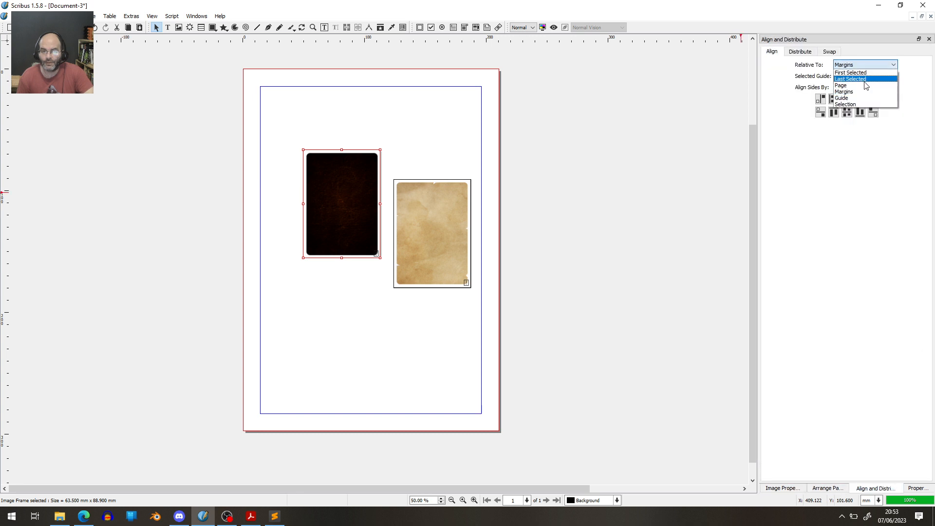
click(863, 79)
shift+click(458, 229)
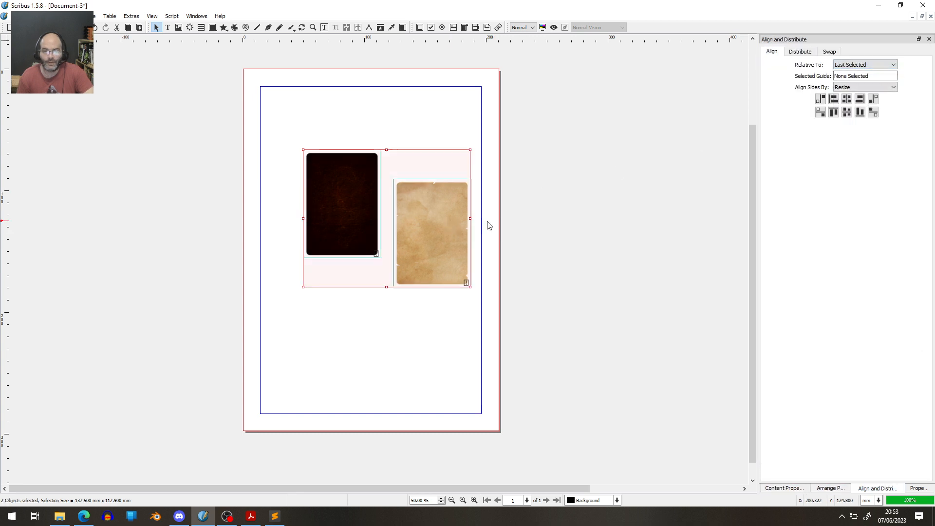
click(834, 112)
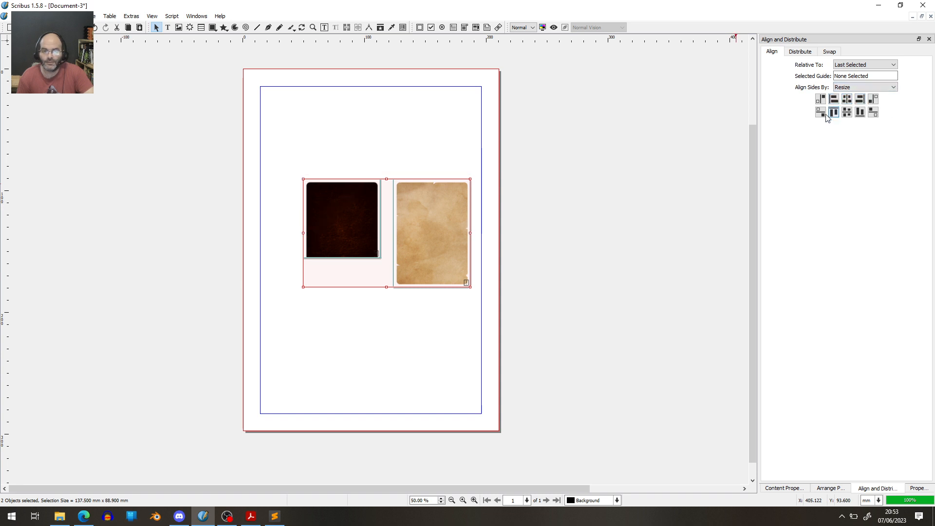
key(ctrl+z)
Step: Set sides to align by Move and align the card back's top with the parchment card's top
click(870, 86)
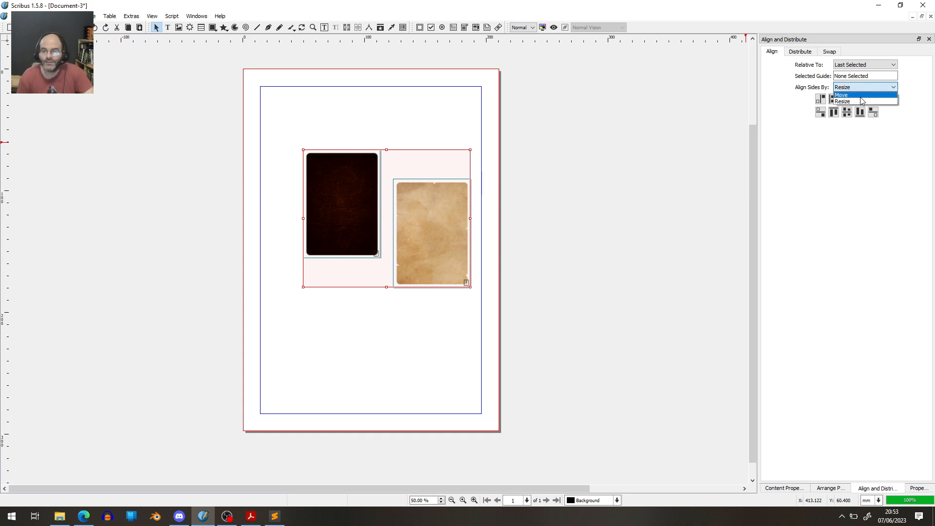
click(860, 95)
click(833, 112)
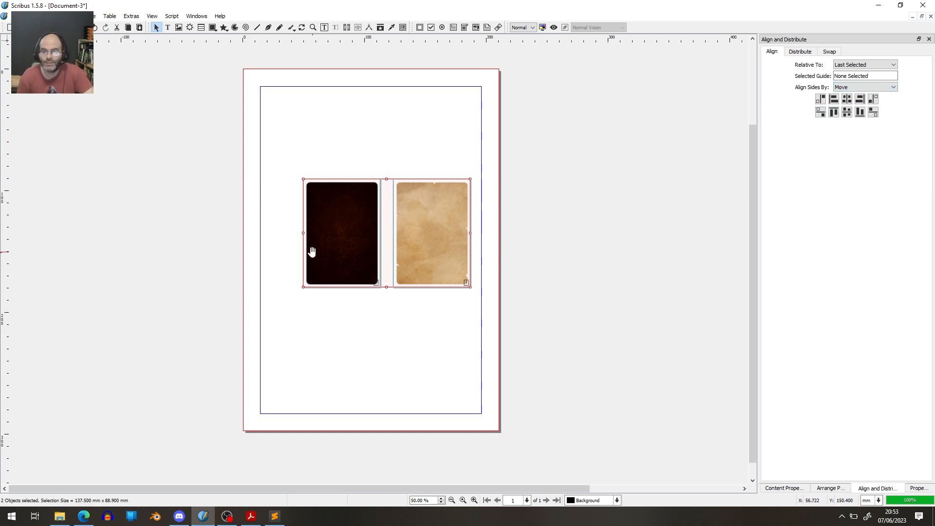
Step: Align the card back's right side to the parchment card's left side and select both frames together again
click(873, 100)
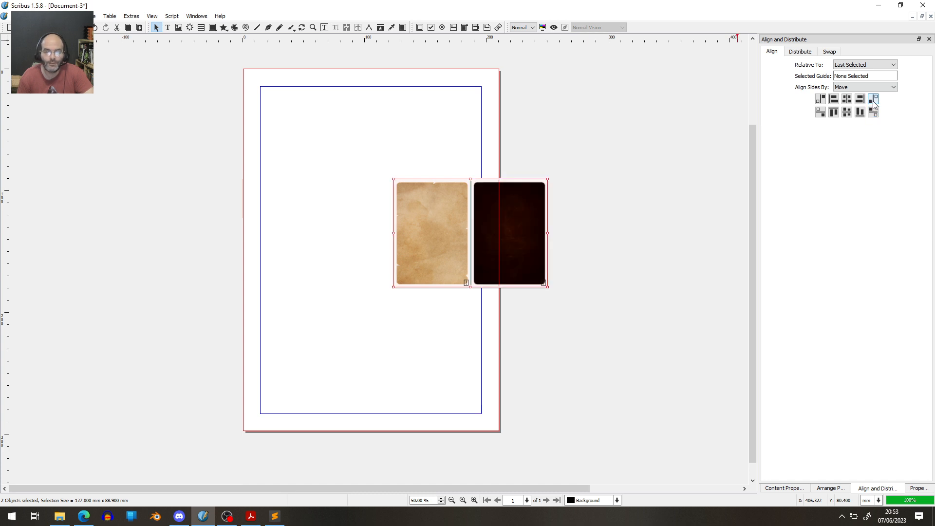
click(820, 99)
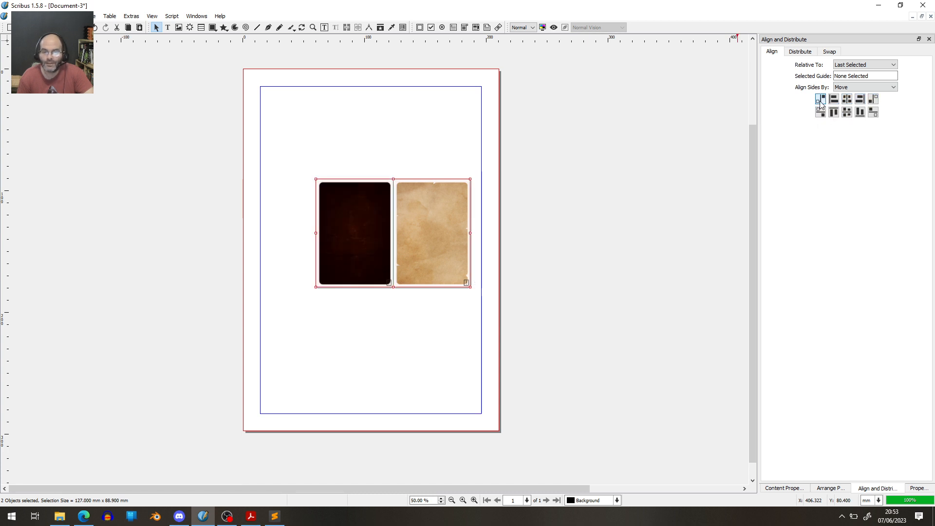
click(290, 148)
drag(274, 139, 534, 327)
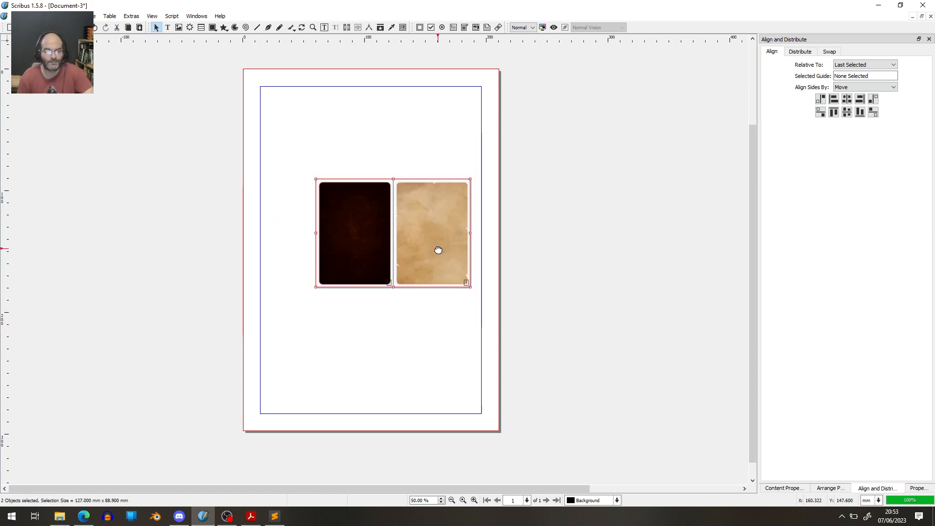
Step: Move both card frames toward the page's upper left and draw a text frame about 47.1 × 8.5 mm across the parchment card's upper part
drag(438, 250, 392, 168)
scroll(391, 214, up, 5)
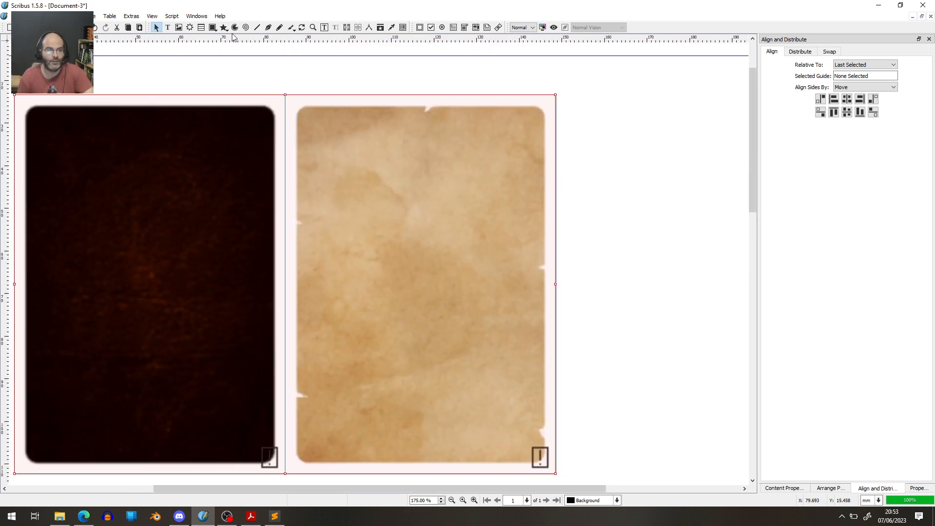
click(168, 27)
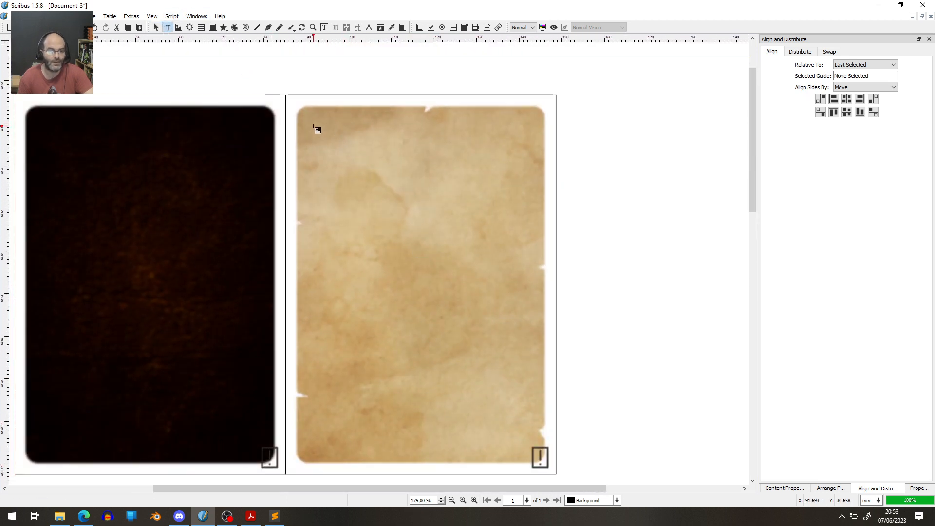
drag(320, 134, 521, 170)
Step: Enter %VAR_name% in the new text frame, checking the name column's spelling in cards.csv in Sublime Text
double_click(431, 154)
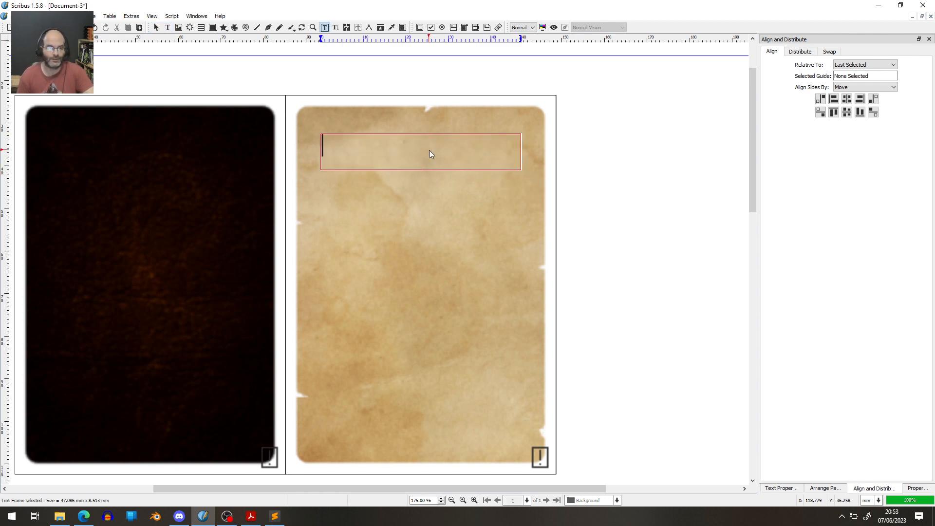
text(%V)
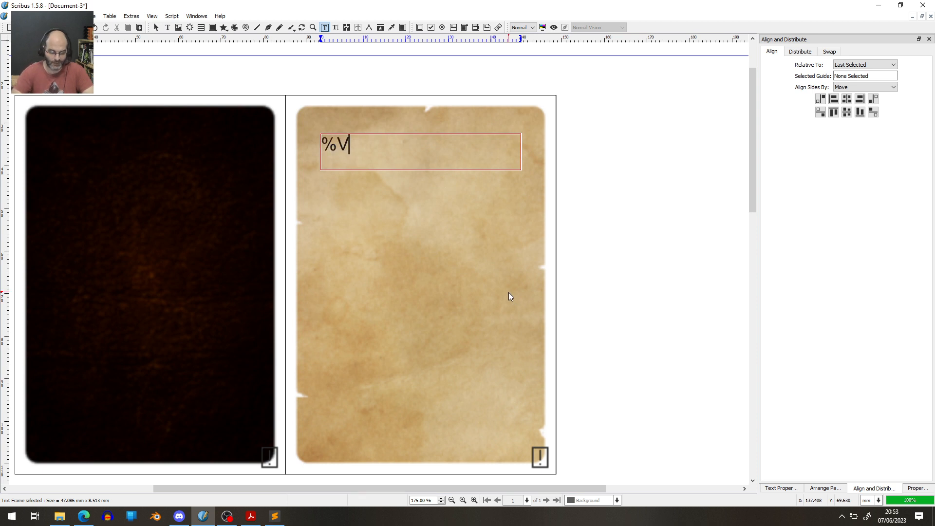
text(AR)
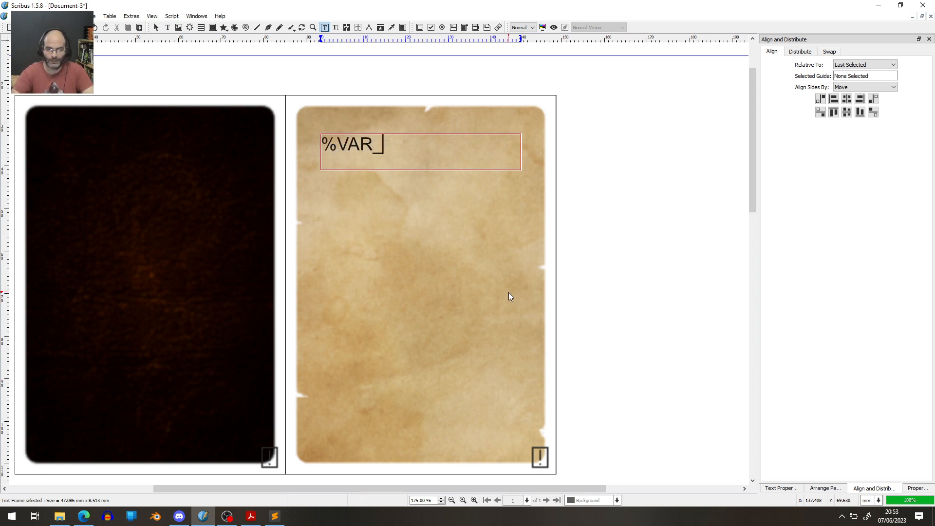
text(_name)
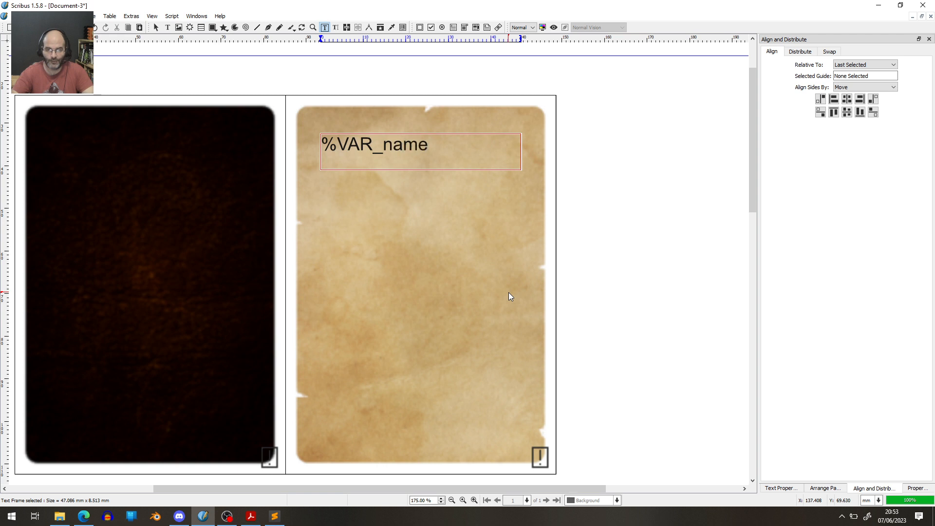
click(274, 515)
double_click(51, 45)
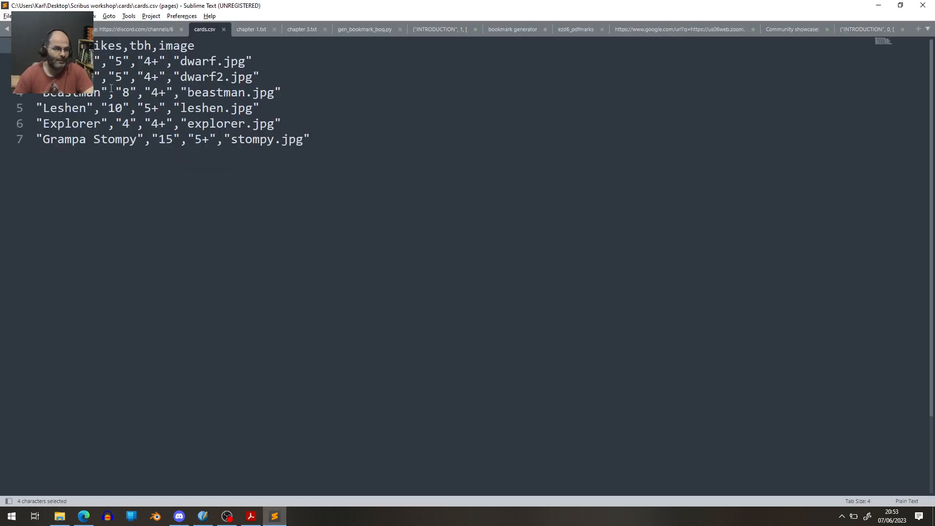
key(alt+Tab)
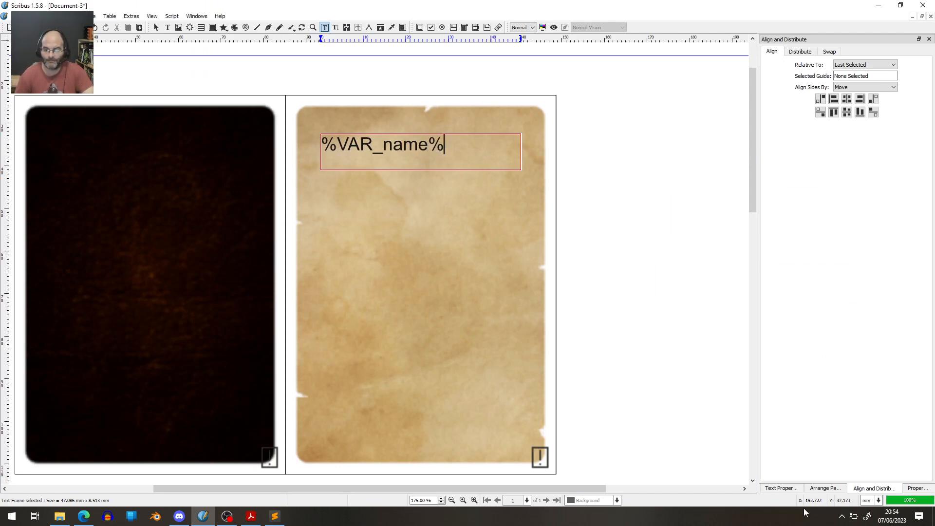
Step: Centre the %VAR_name% text horizontally in its frame and deselect the frame
click(787, 489)
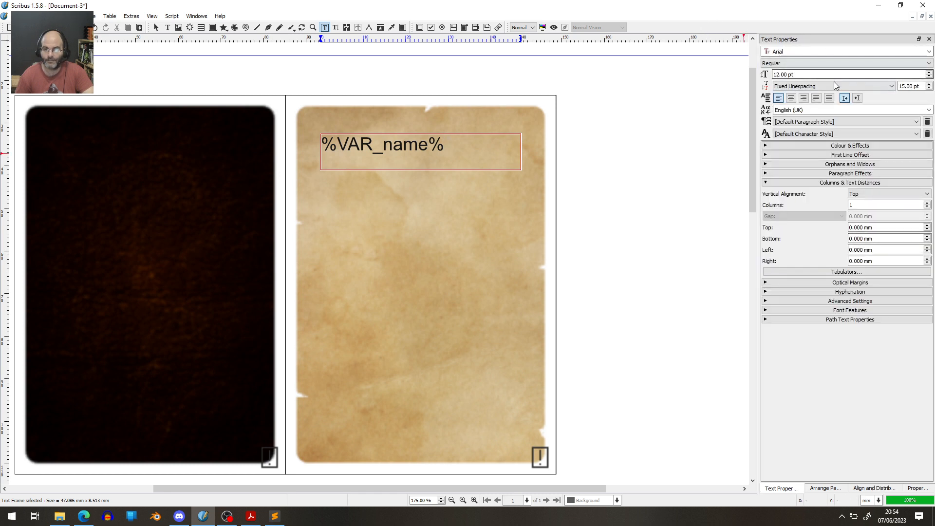
click(790, 97)
click(529, 225)
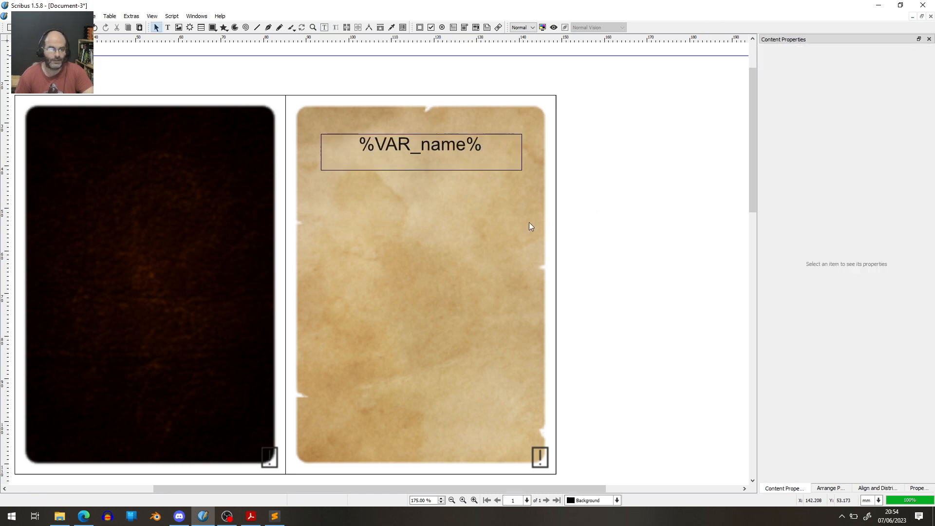
Step: Draw a text frame about 29.7 mm wide near the parchment card's lower edge and extend it to about 8.9 mm high
click(168, 27)
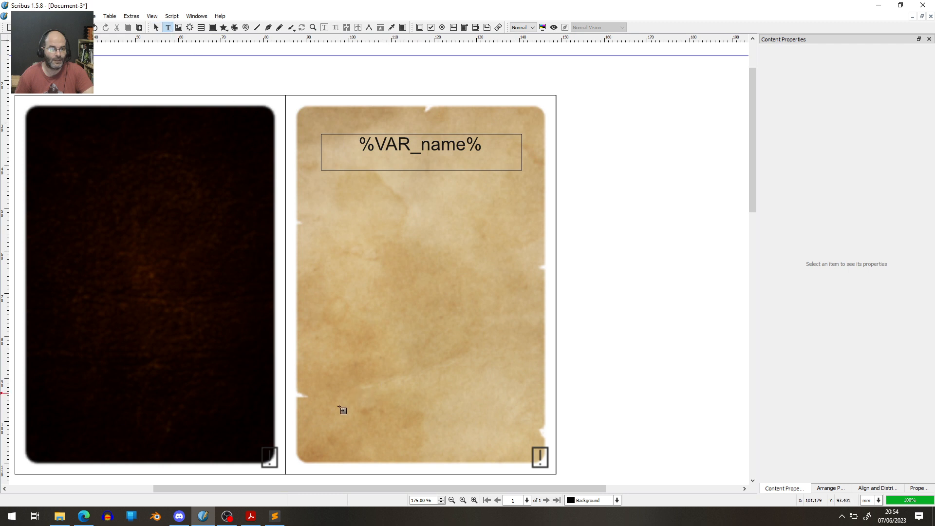
drag(311, 428, 437, 452)
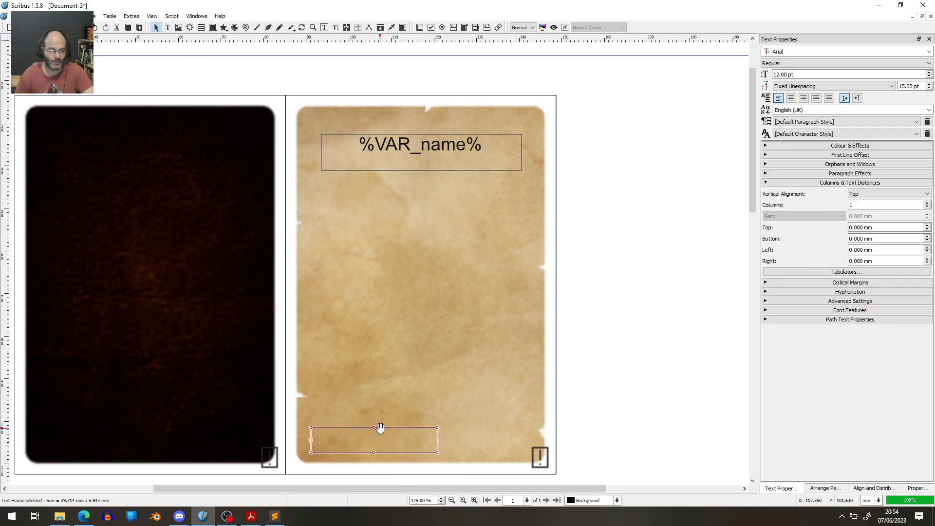
drag(375, 427, 374, 415)
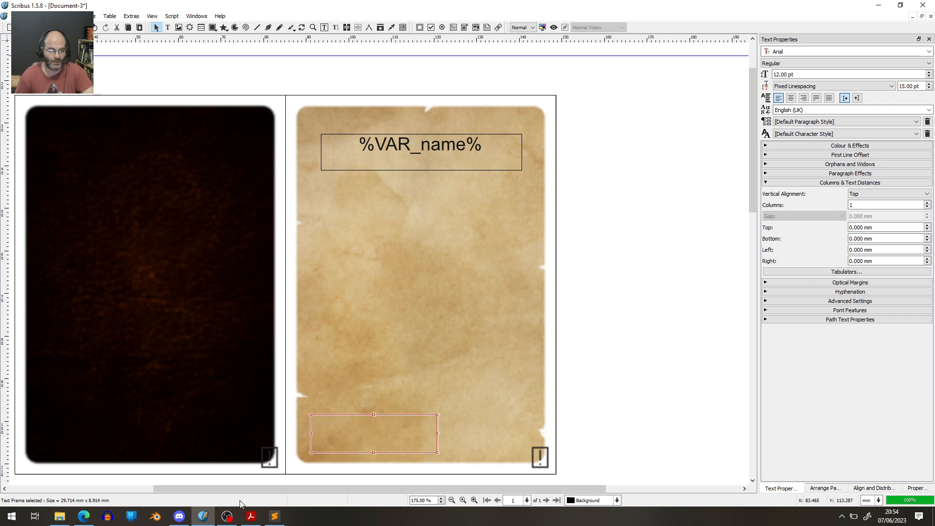
Step: Check the strikes column name in cards.csv in Sublime Text and enter "Strikes: %VAR_strike%" in the lower text frame in Scribus
click(274, 515)
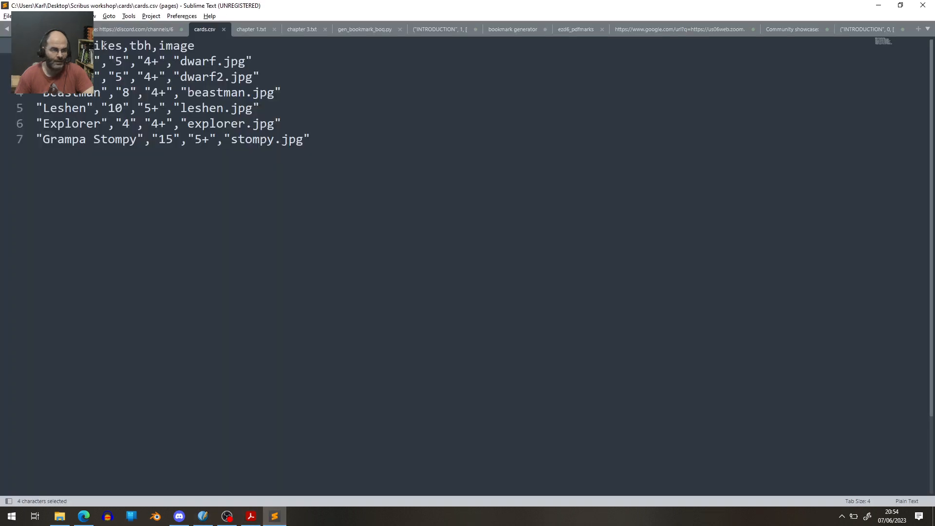
double_click(104, 44)
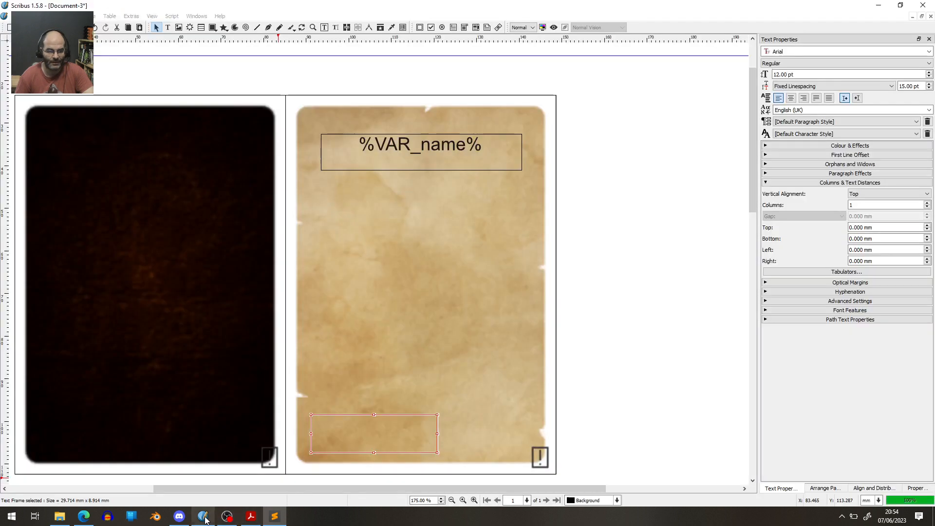
click(202, 516)
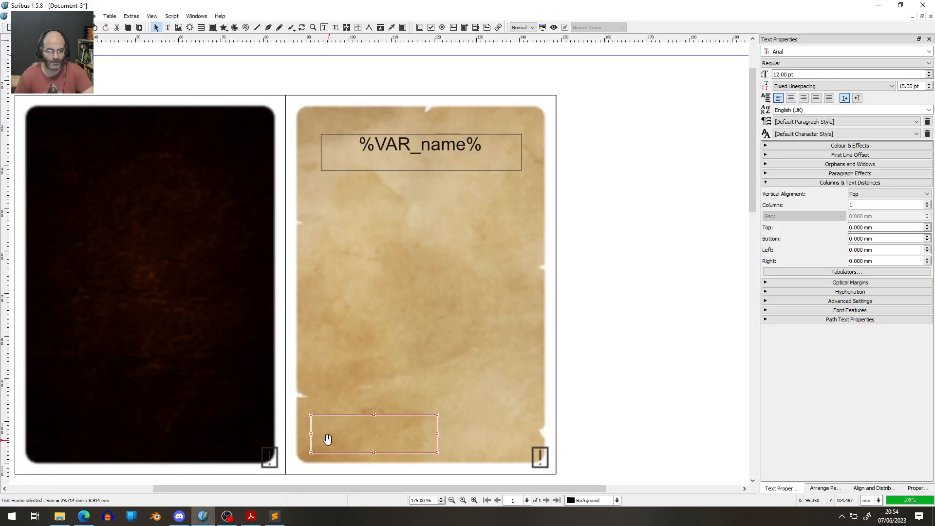
double_click(328, 434)
text(St)
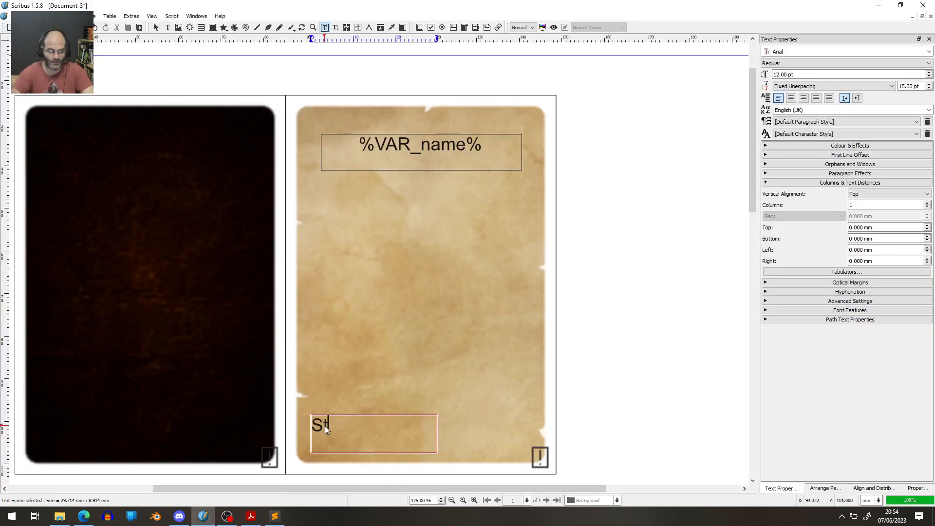
text(rikes: )
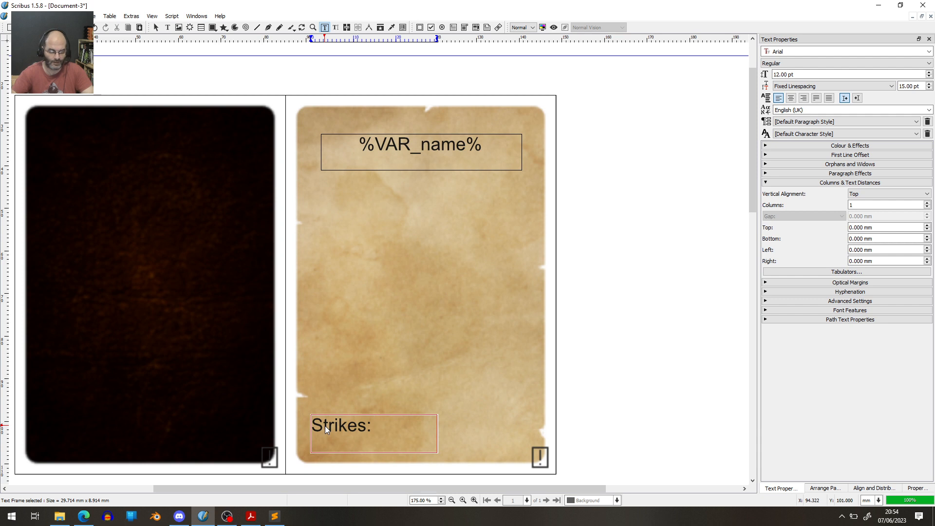
text(%)
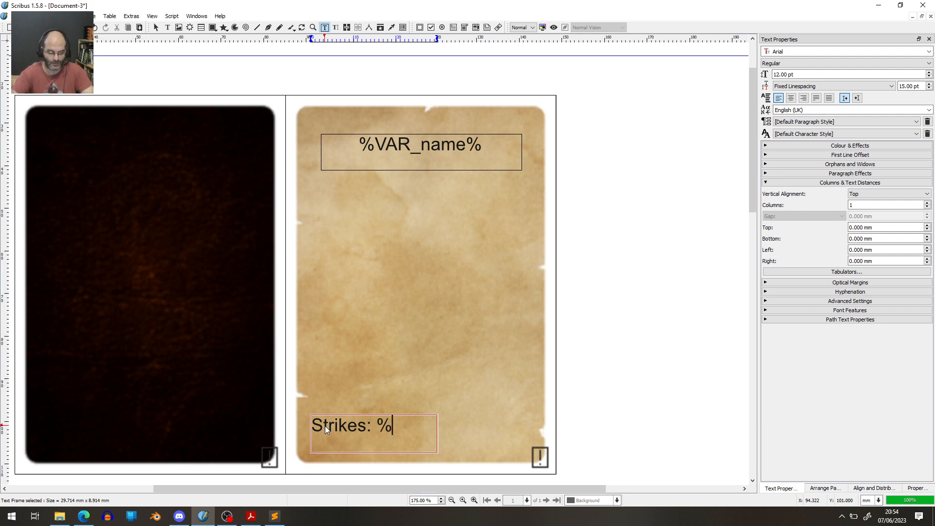
text(VAR)
key(BackSpace)
key(BackSpace)
key(BackSpace)
key(BackSpace)
key(BackSpace)
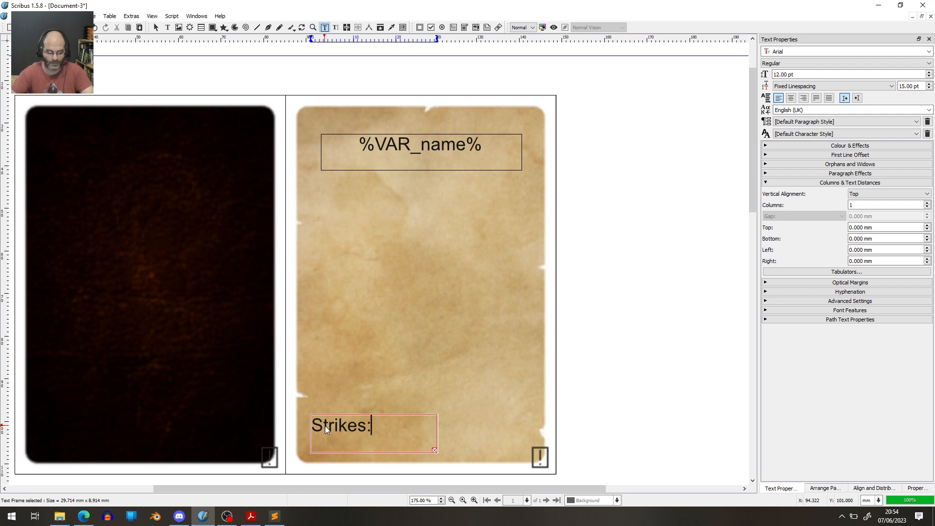
Step: Widen the strikes text frame to about 51.2 mm so its whole line fits
click(506, 423)
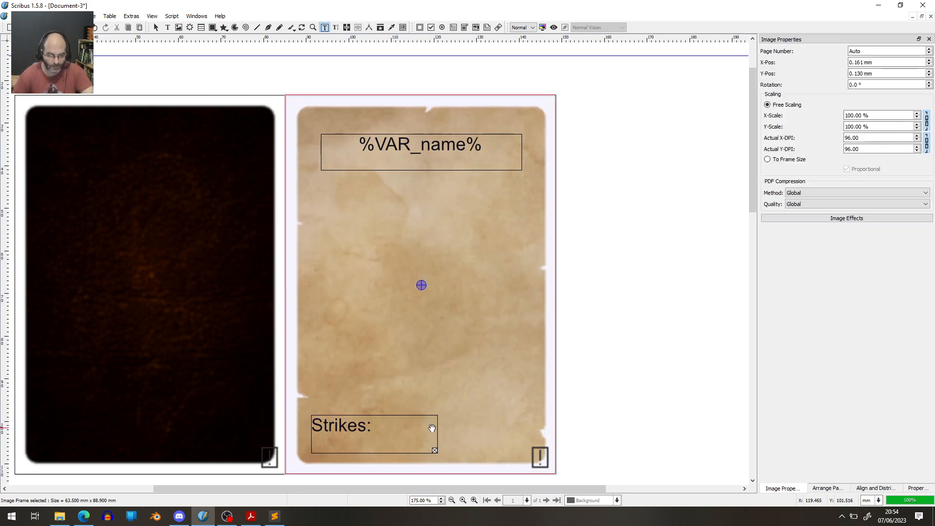
click(629, 351)
click(407, 440)
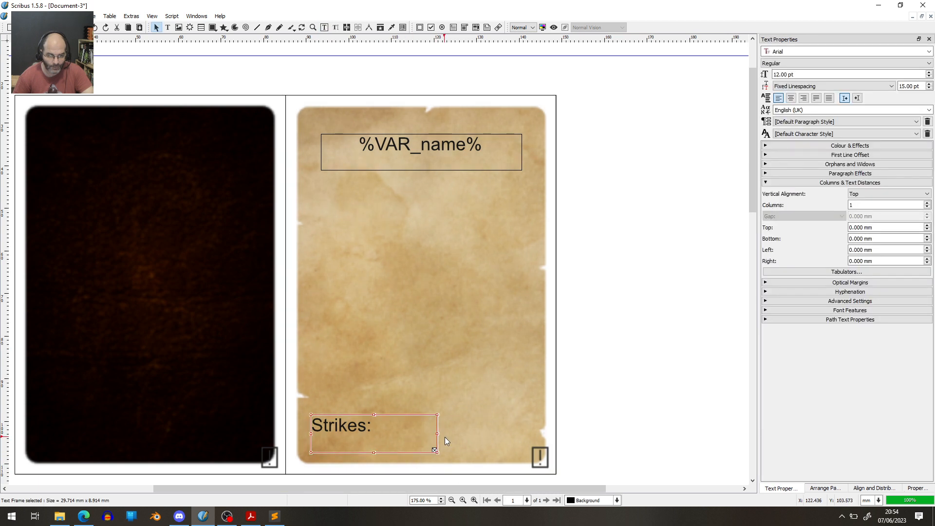
drag(438, 435, 529, 435)
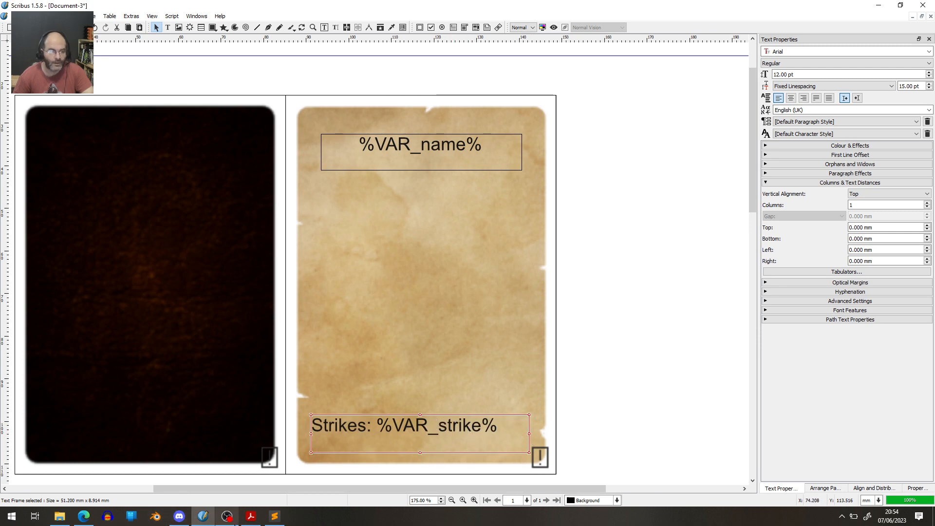
Step: Recheck the column name in cards.csv and correct the strikes placeholder to %VAR_strikes%
click(283, 521)
click(283, 521)
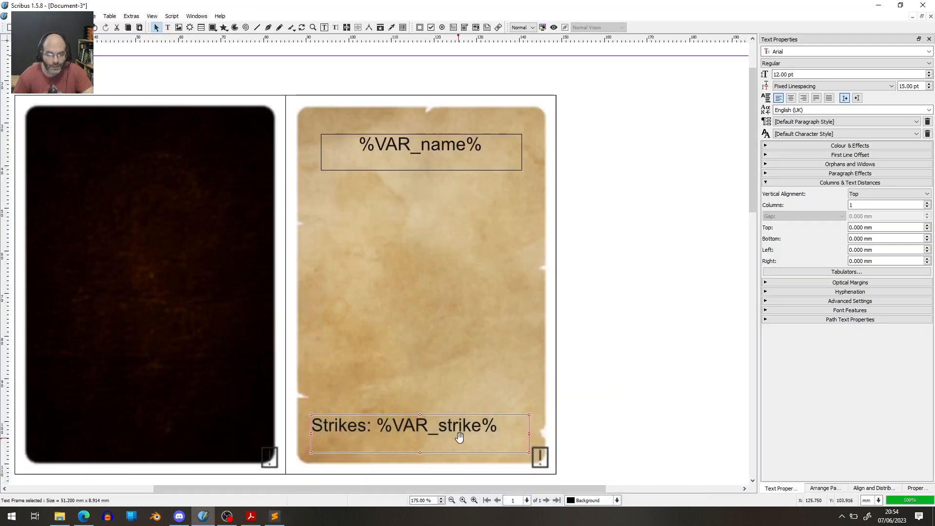
double_click(481, 426)
text(s)
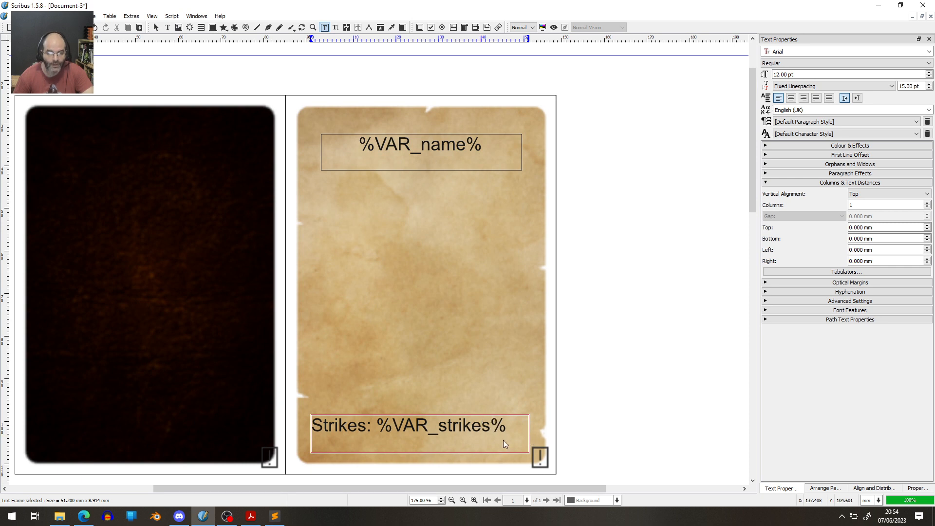
key(Escape)
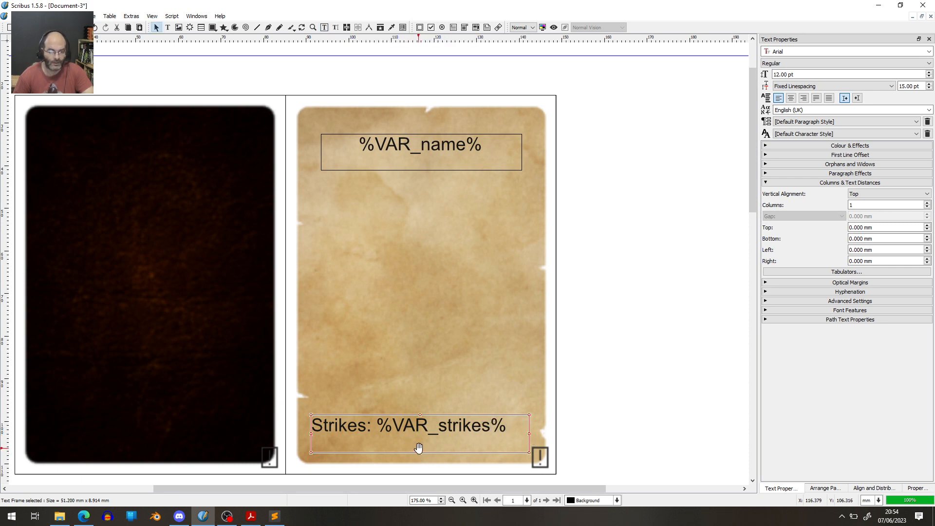
Step: Shorten the strikes text frame to about 5.8 mm high and nudge it upward to leave room for another line beneath
drag(420, 451, 419, 439)
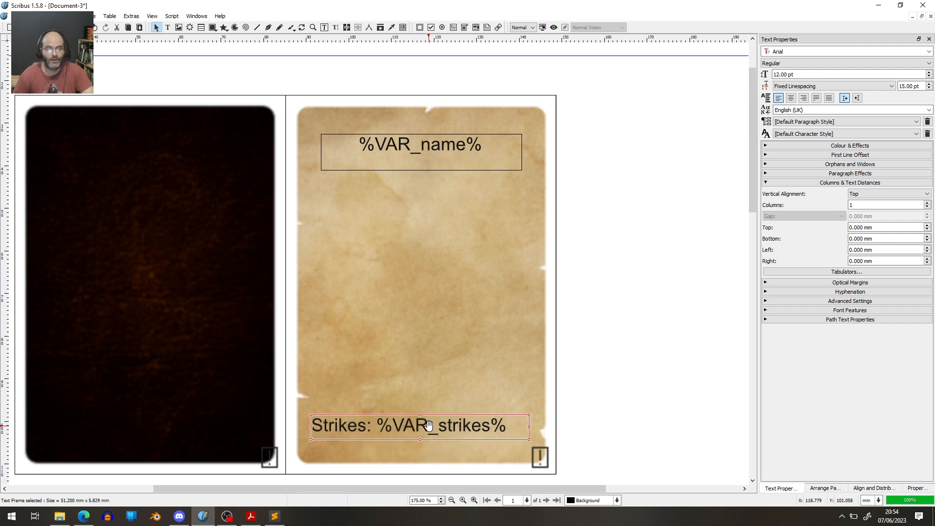
key(Up)
key(Up)
key(Up)
key(Up)
key(Up)
key(Up)
key(Up)
key(Up)
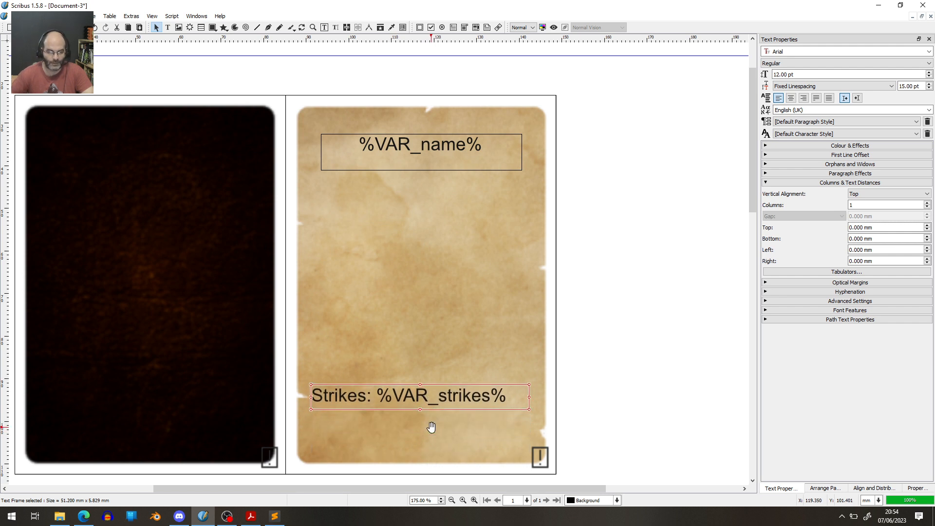
key(Down)
key(Down)
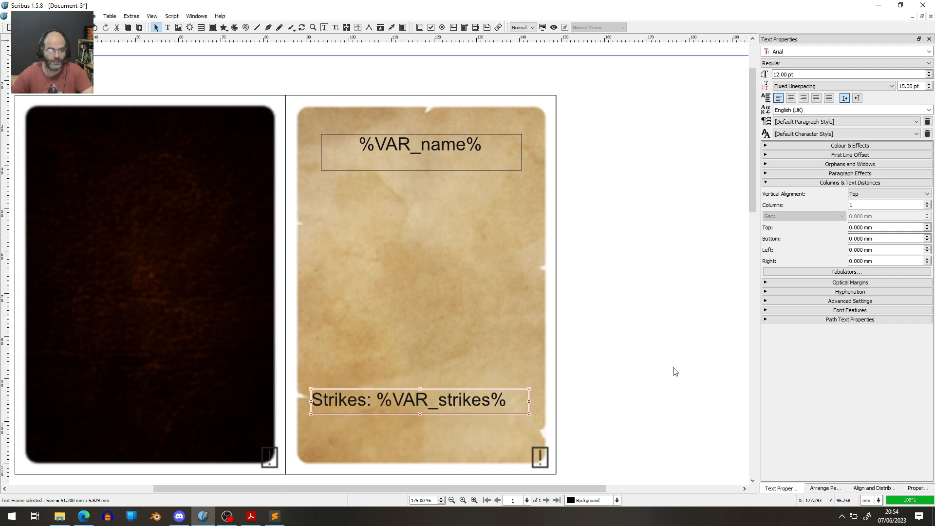
Step: Draw a text frame about 51.1 × 5.9 mm below the strikes frame and enter "To Be Hit: %VAR_tbh%"
click(168, 27)
drag(313, 423, 530, 447)
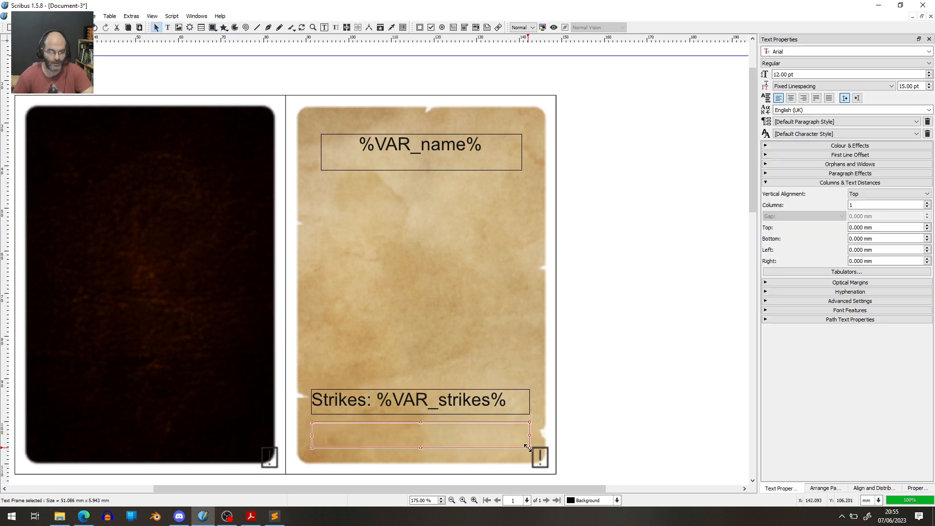
double_click(360, 434)
text(T)
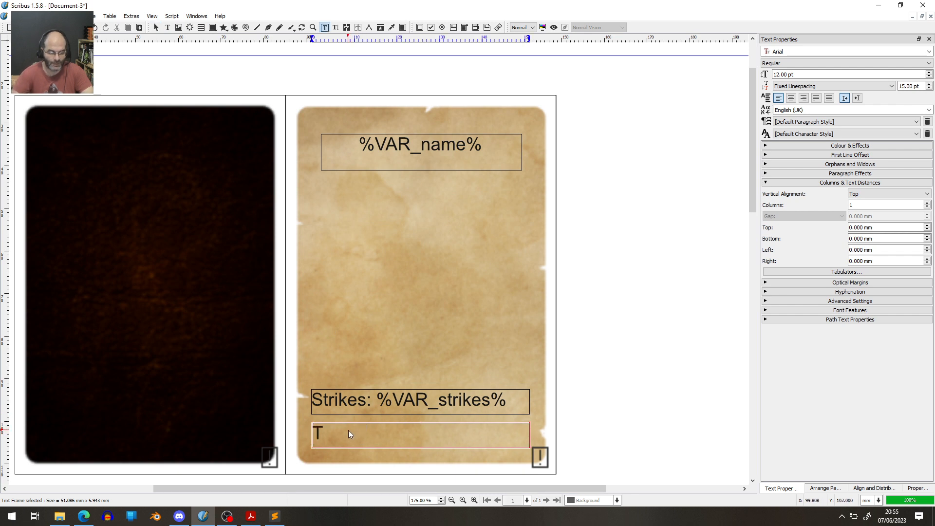
text(o Be Hi)
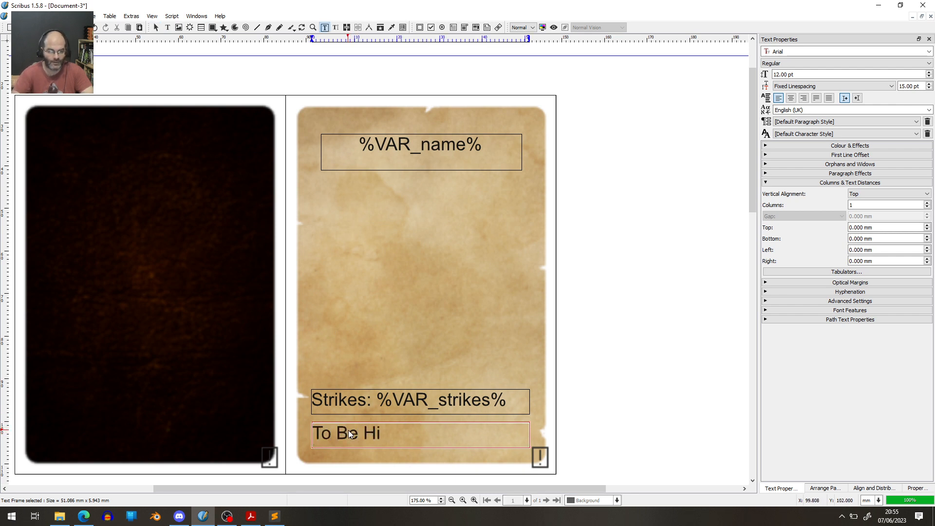
text(t)
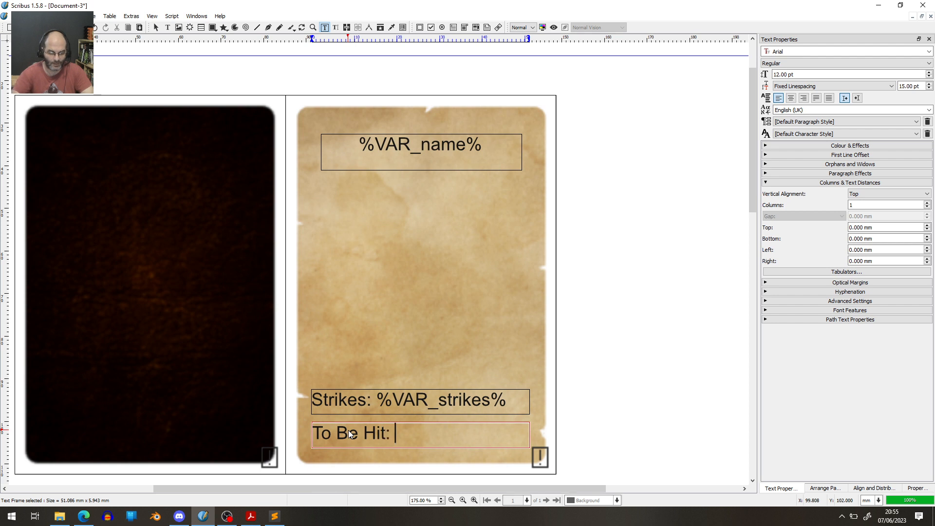
text(: %VAR_tbh%)
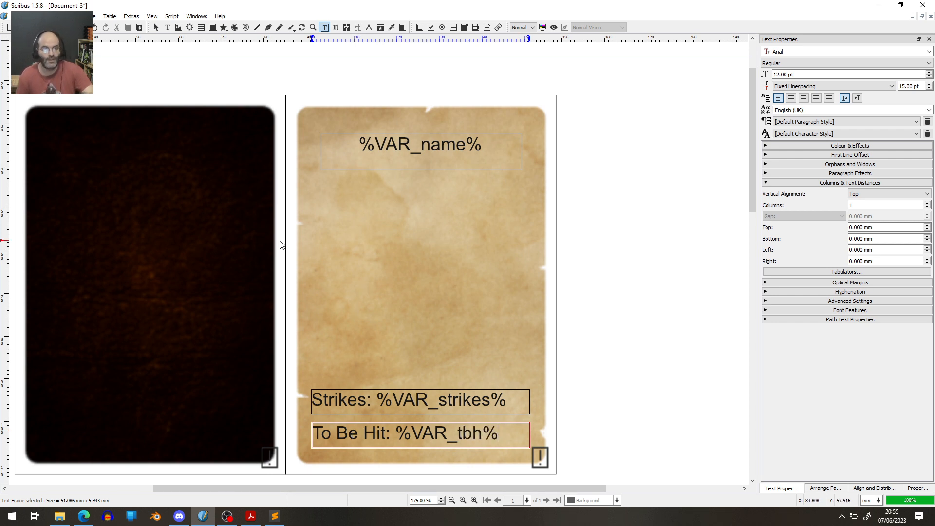
Step: Draw an image frame about 46.6 × 35.3 mm below the name frame, load dwarf.jpg and fit the image to the frame
click(179, 29)
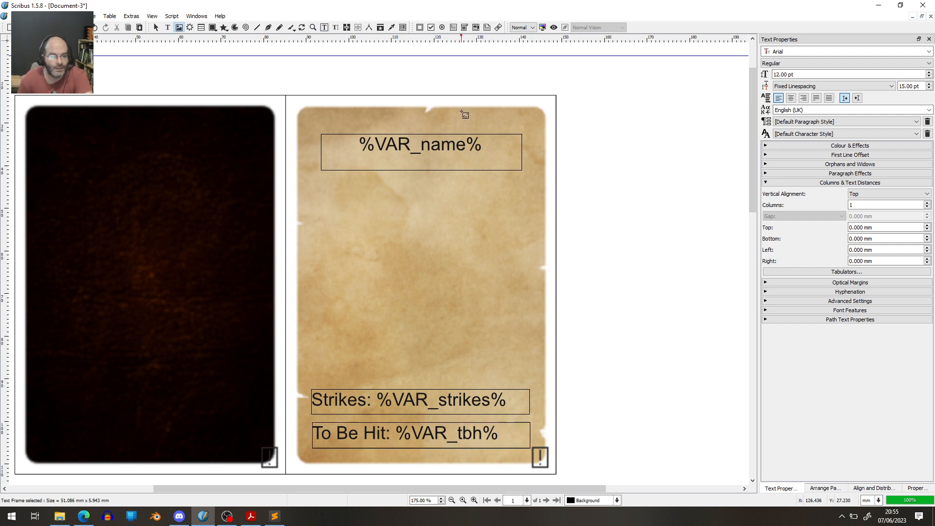
drag(321, 183, 520, 332)
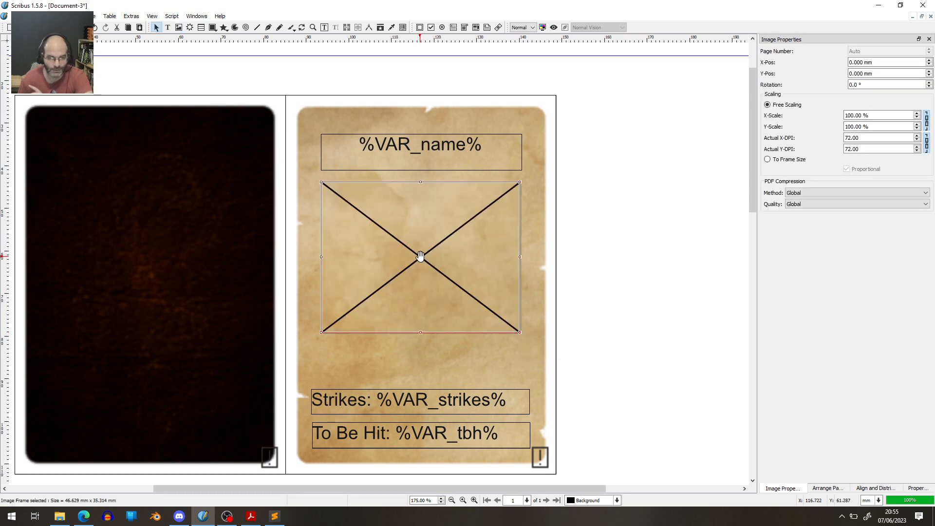
right_click(420, 257)
click(480, 289)
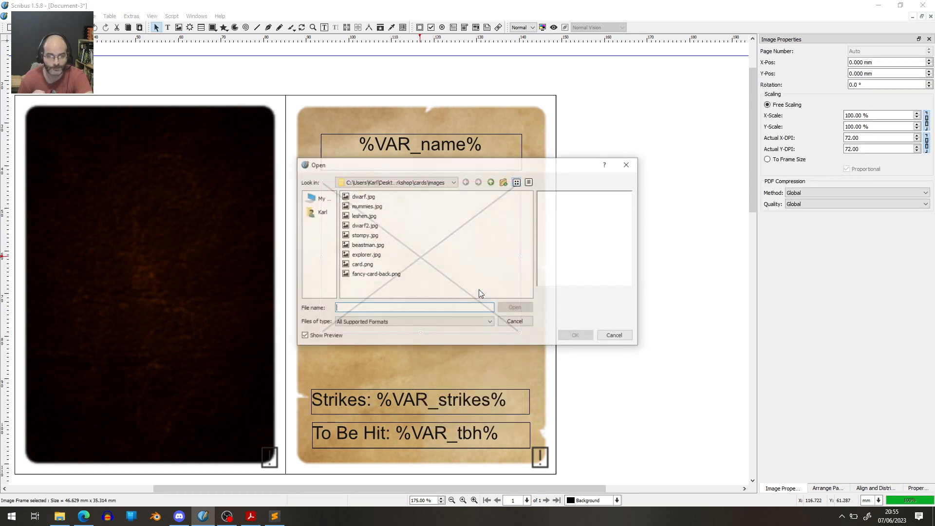
double_click(363, 197)
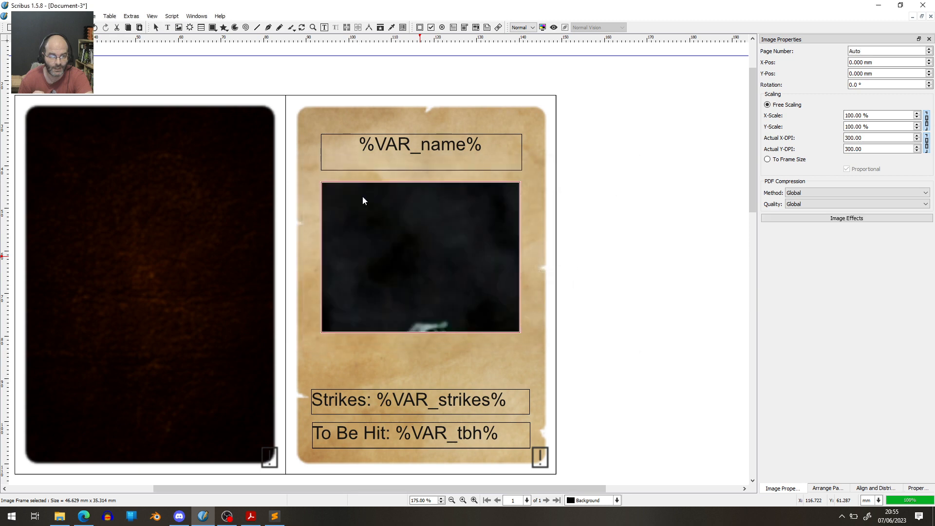
right_click(405, 278)
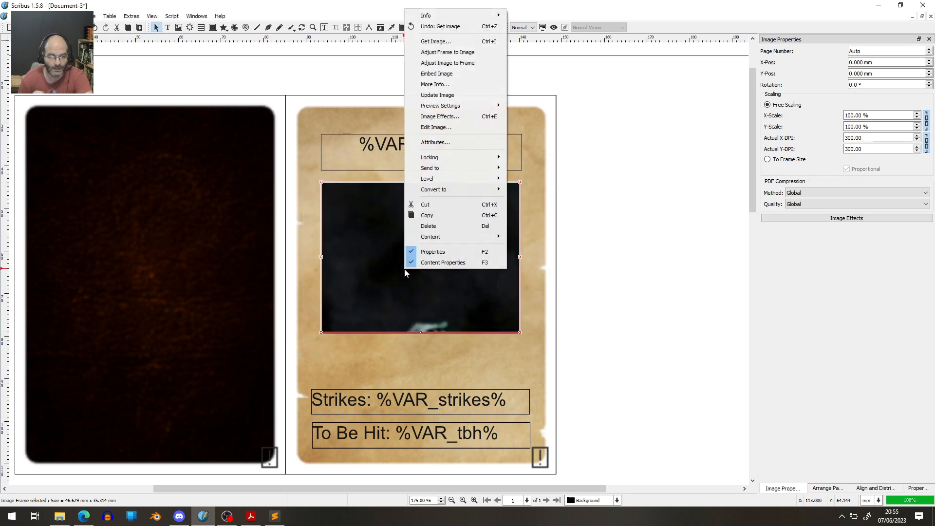
click(456, 64)
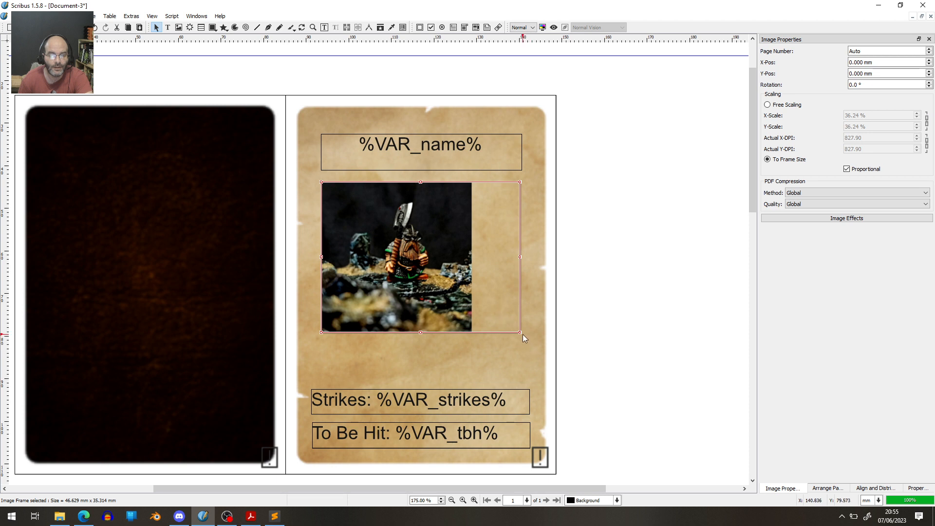
Step: Trim the image frame to match the square dwarf picture and enlarge it to about 45.9 × 45.7 mm, above the strikes line
drag(519, 256, 468, 255)
right_click(421, 258)
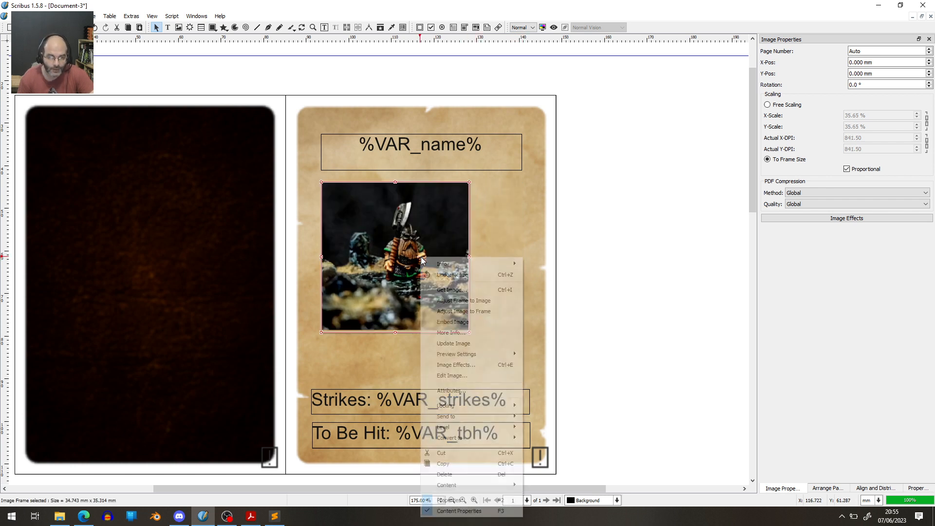
click(480, 300)
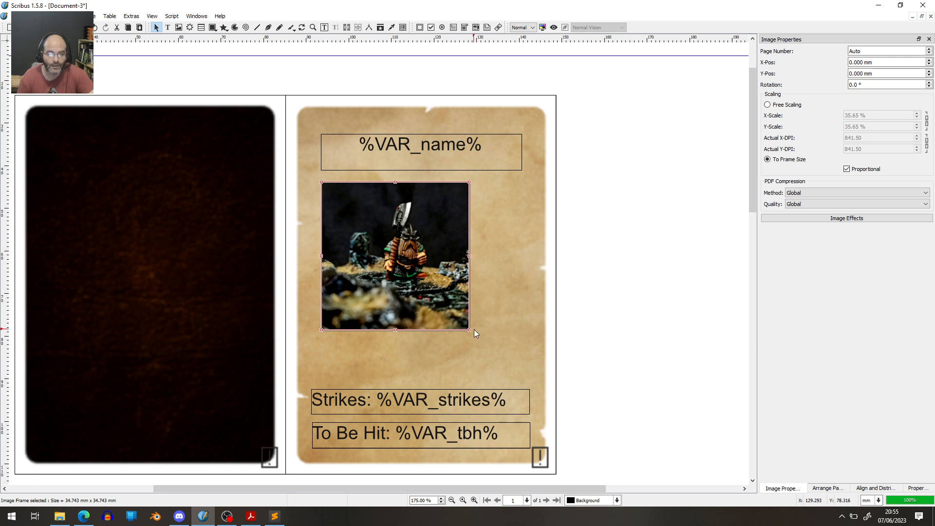
drag(474, 330, 548, 383)
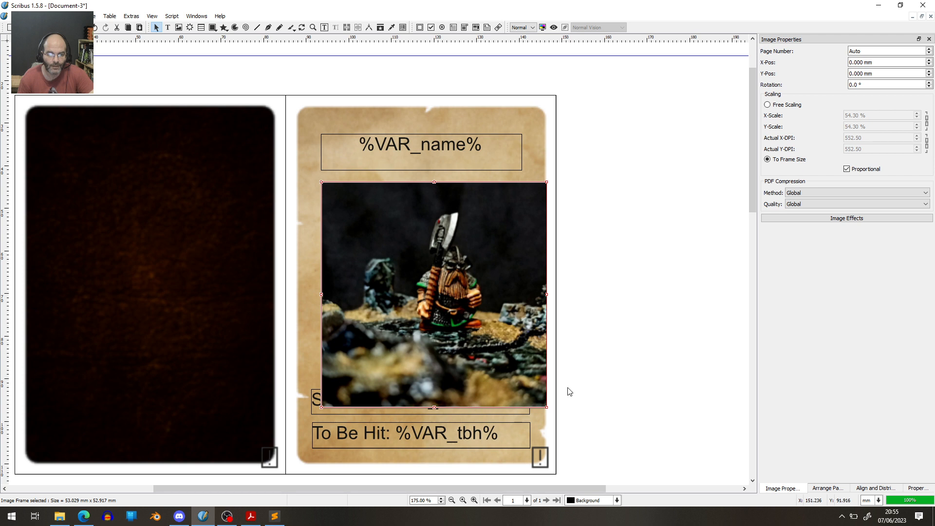
drag(546, 408, 507, 376)
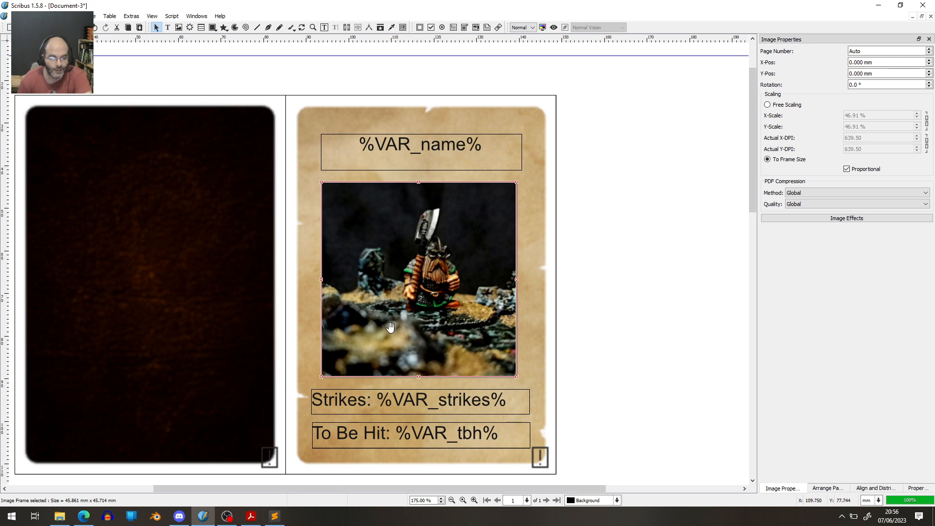
Step: Try to replace the frame's picture with a file named %VAR_image%
right_click(426, 274)
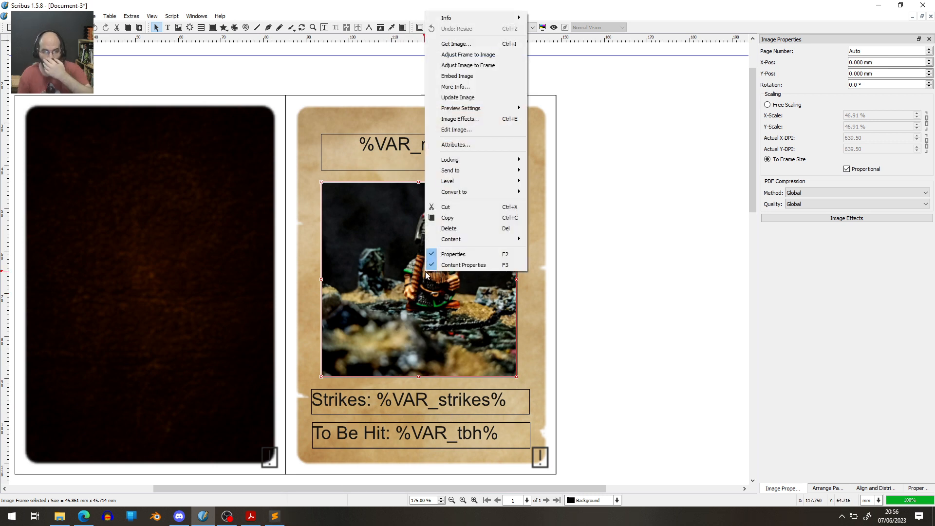
click(463, 45)
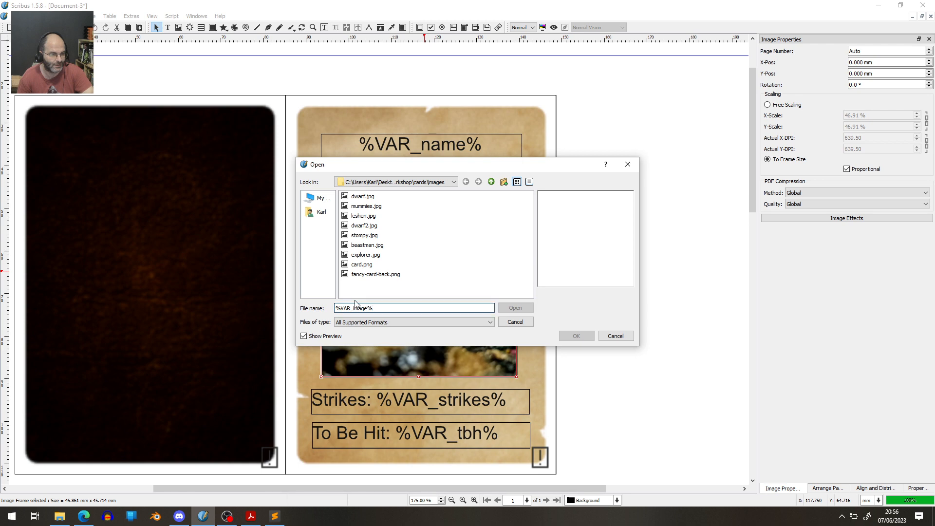
Step: Switch to File Explorer and duplicate beastman.jpg inside the cards project's images folder
click(59, 516)
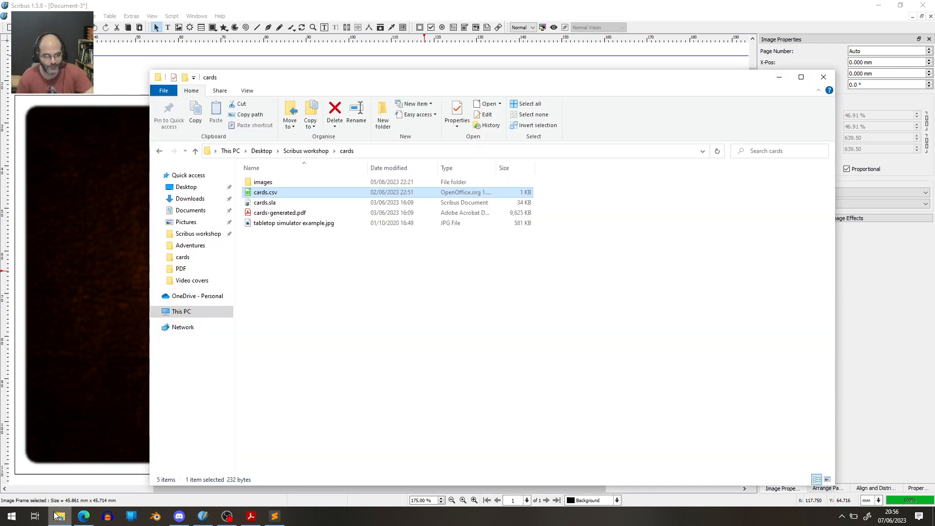
double_click(291, 182)
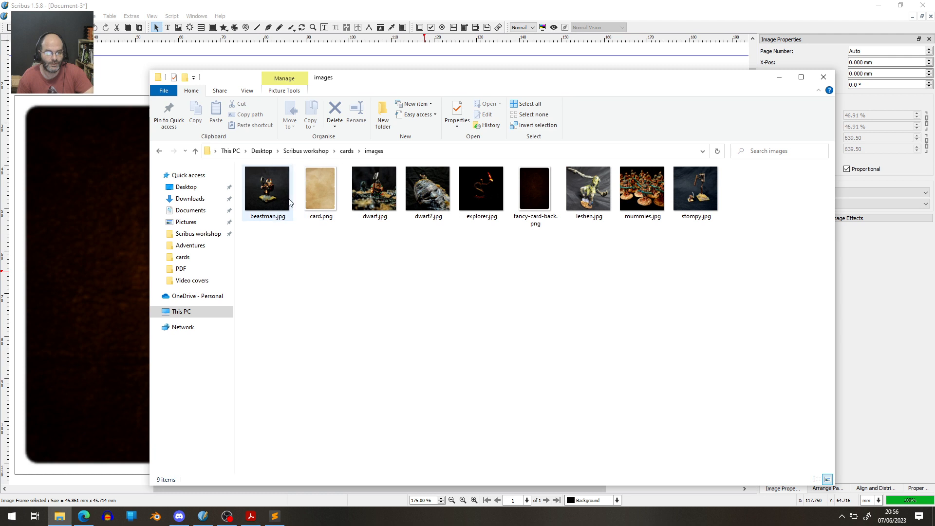
click(250, 197)
key(ctrl+c)
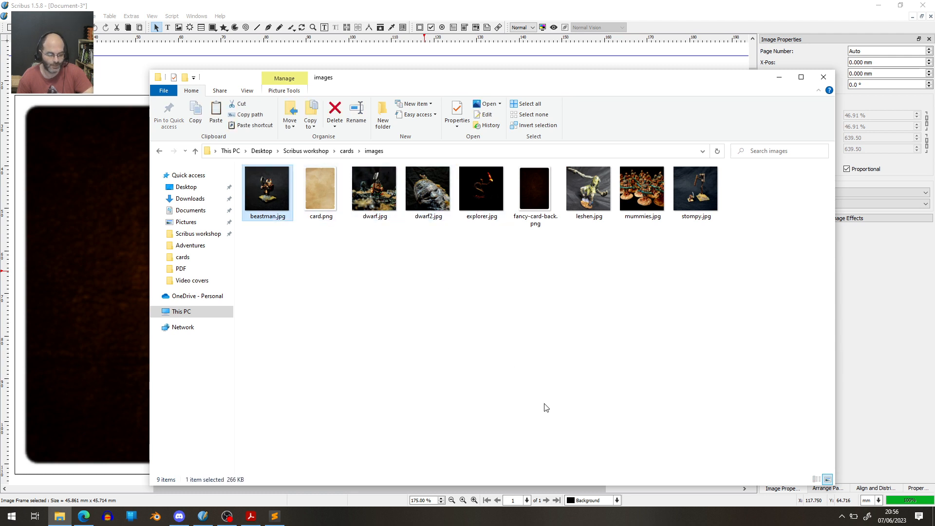
key(ctrl+v)
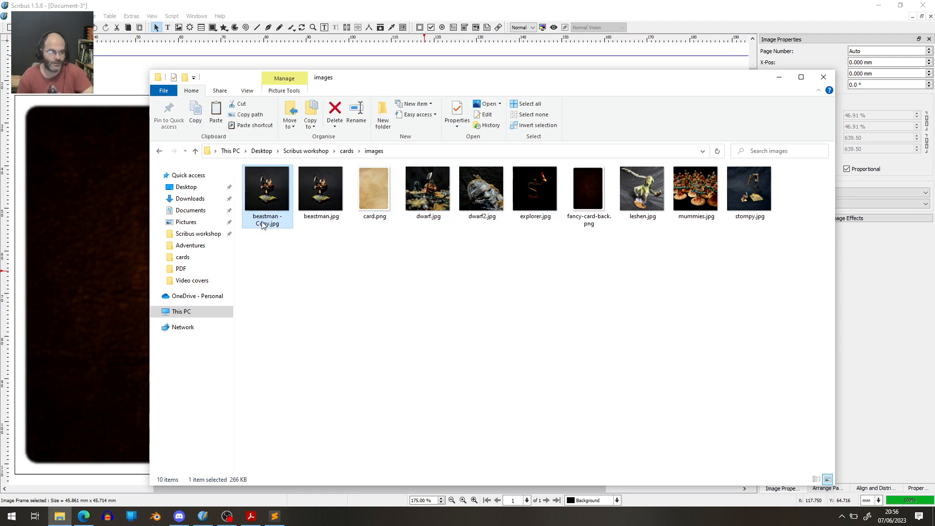
Step: Rename the beastman.jpg copy to %VAR_image% without a file extension and accept the extension change
click(271, 222)
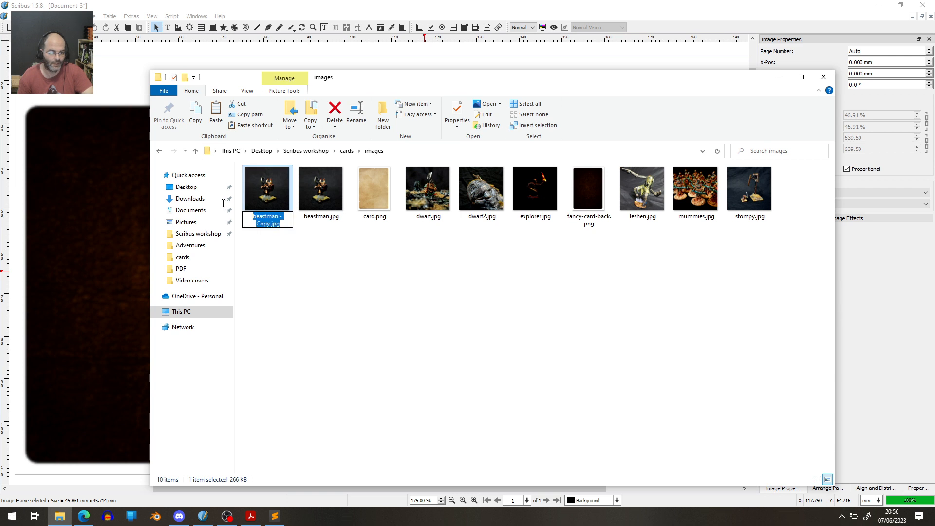
text(%VAR)
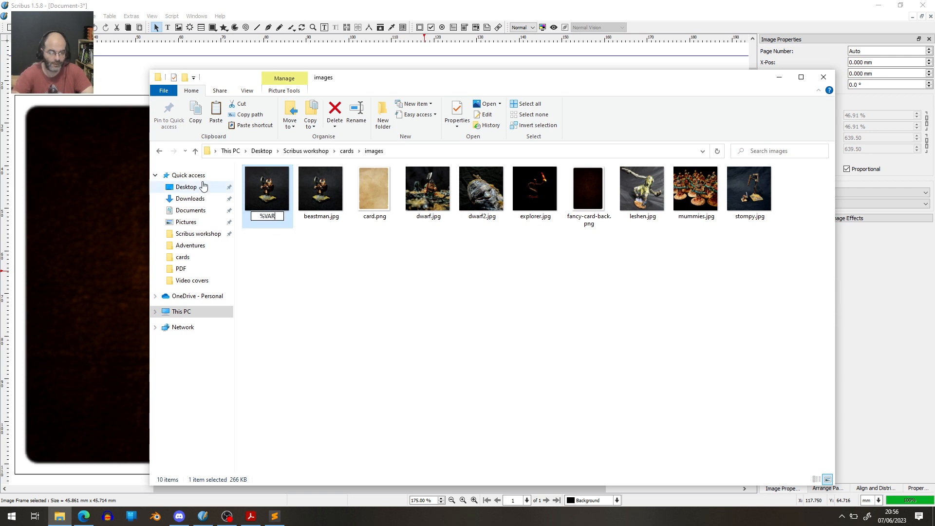
text())
key(BackSpace)
text(_i)
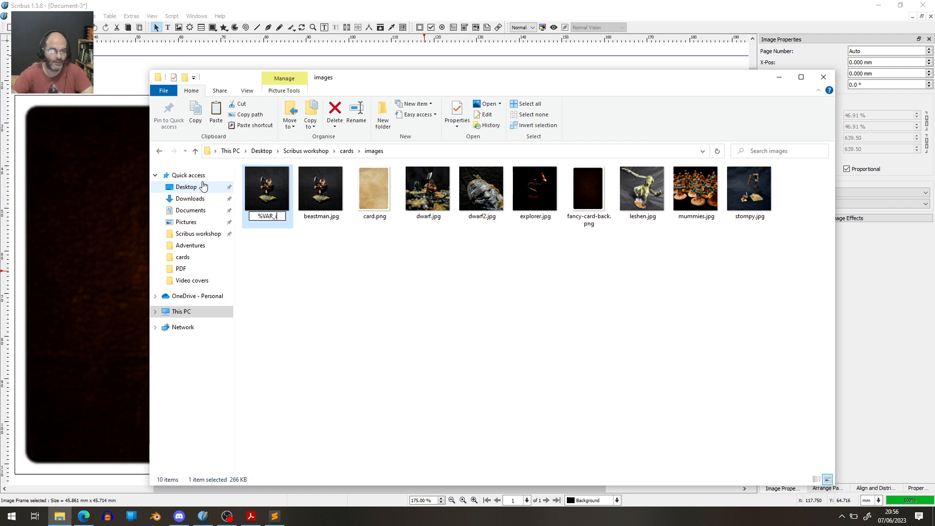
text(mage%)
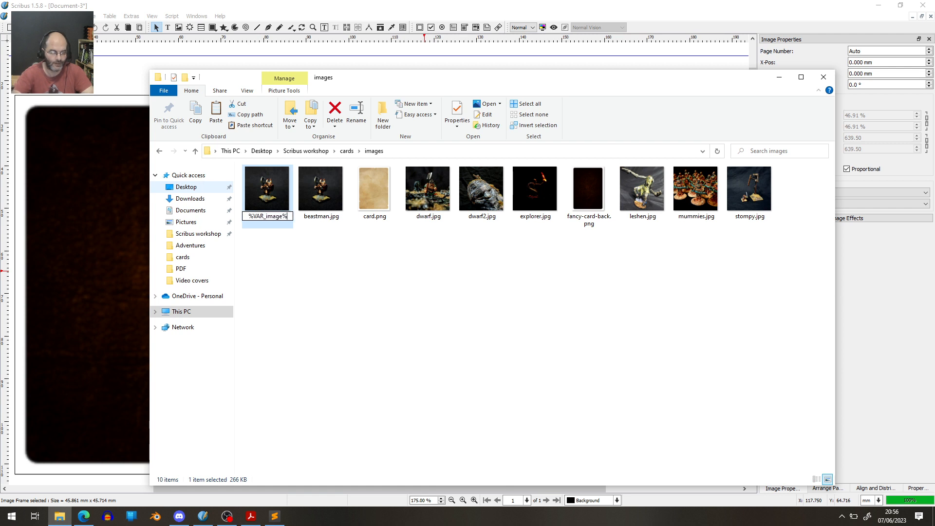
key(Return)
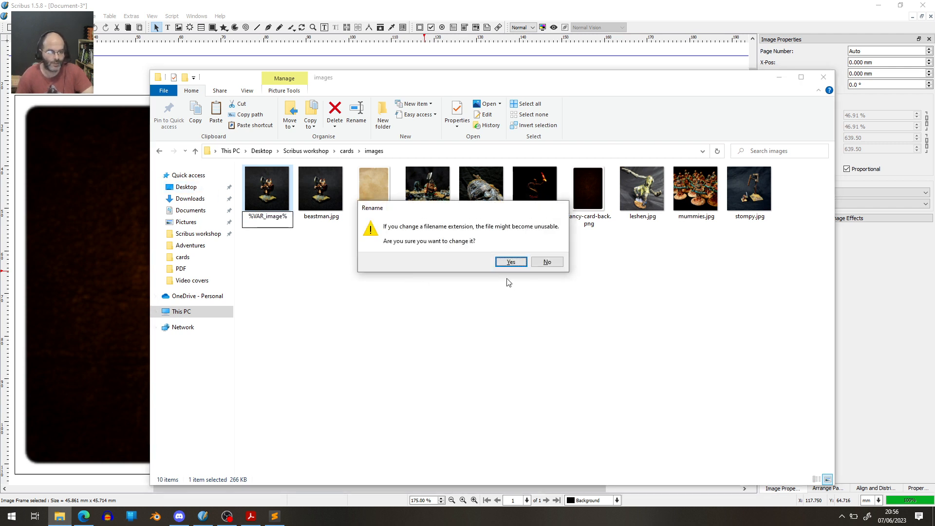
click(511, 261)
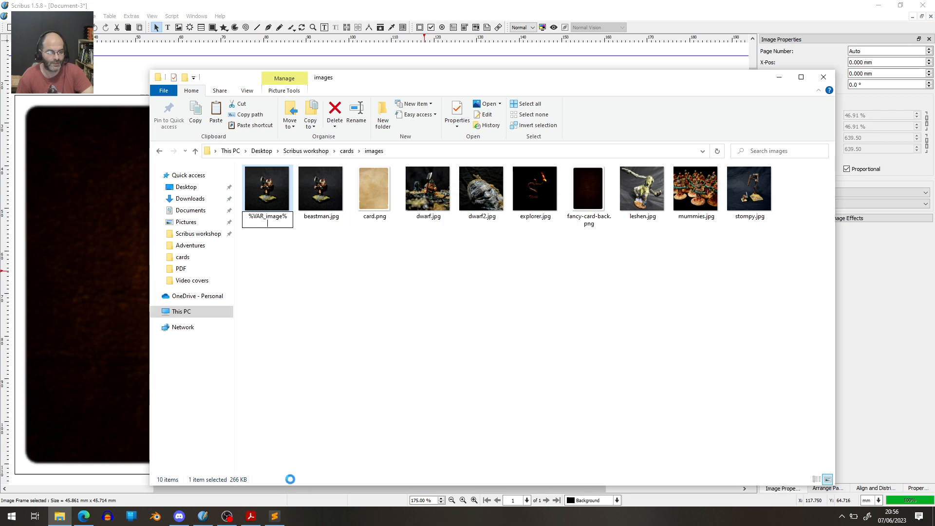
Step: Check the image column name in cards.csv and return to Scribus
click(280, 521)
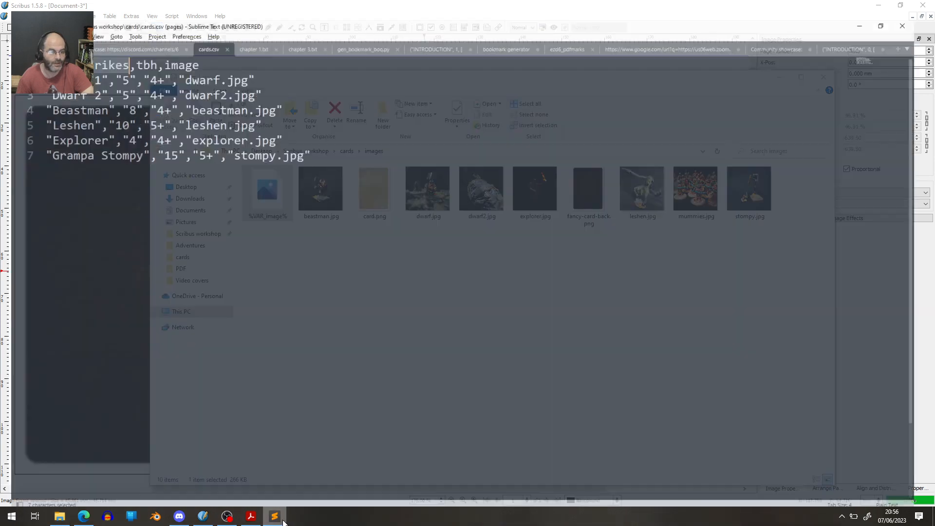
click(279, 522)
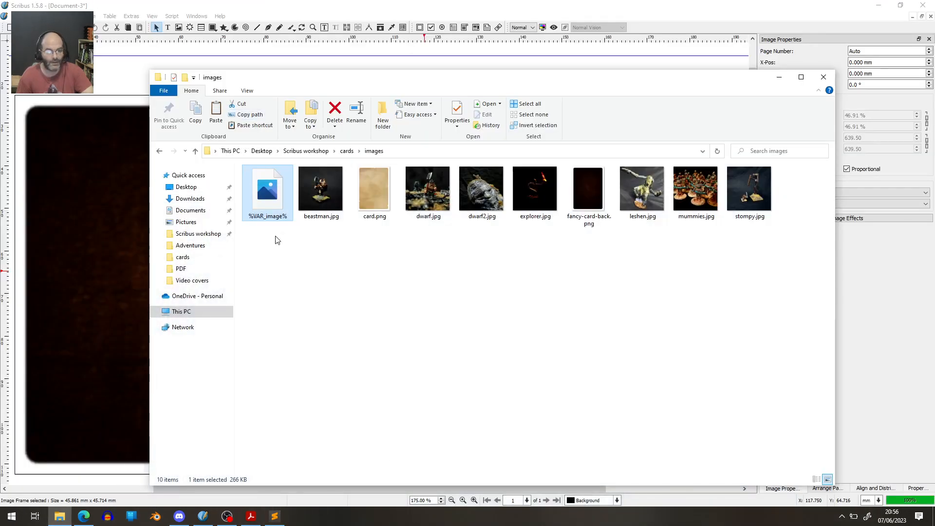
click(204, 12)
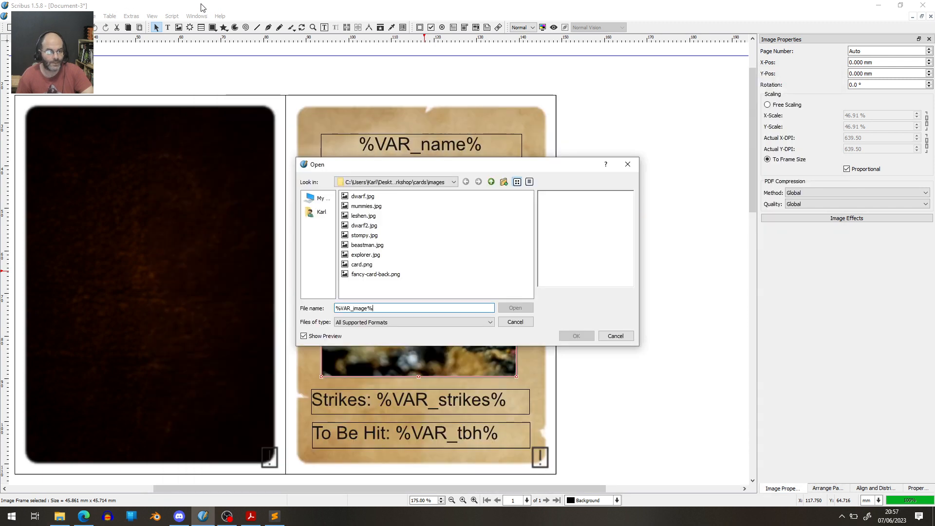
right_click(409, 288)
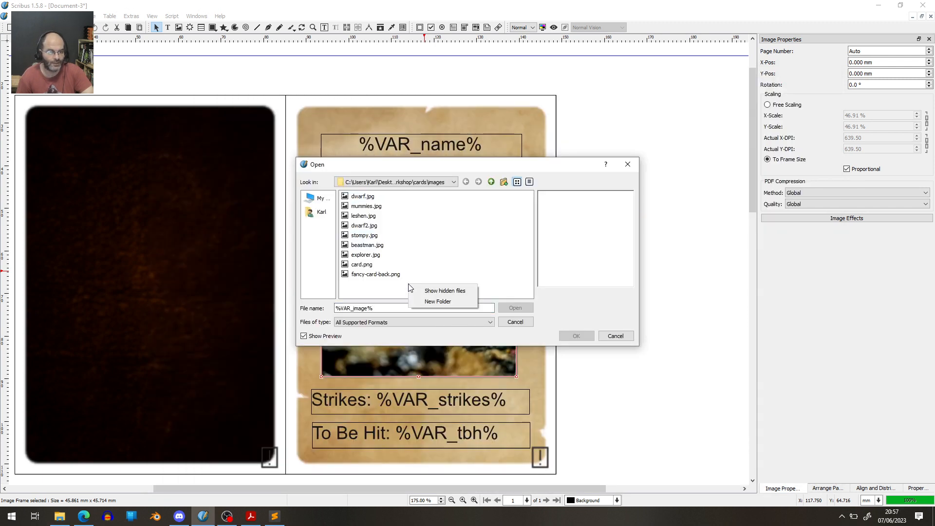
click(378, 290)
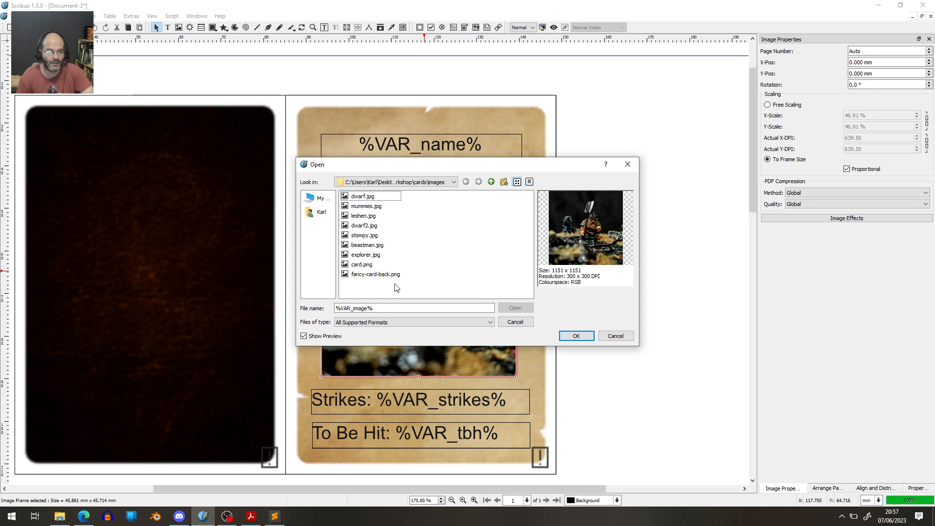
click(627, 339)
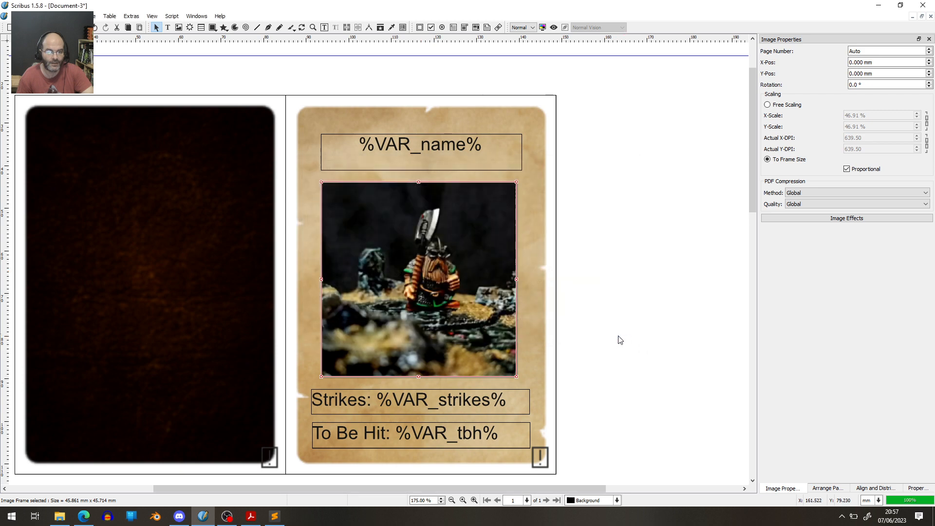
Step: Load the extensionless %VAR_image% file into the image frame, with the file type filter set to All Files
right_click(414, 296)
click(461, 71)
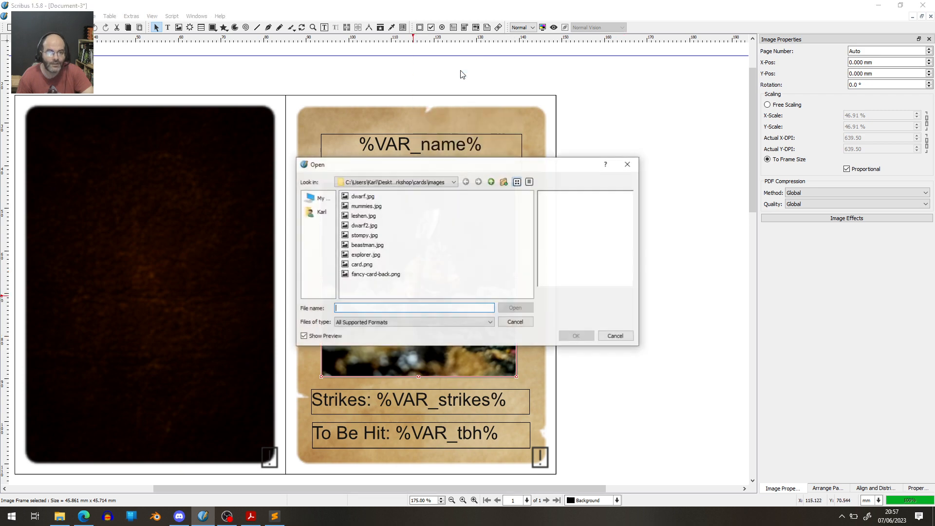
click(460, 322)
scroll(411, 381, down, 5)
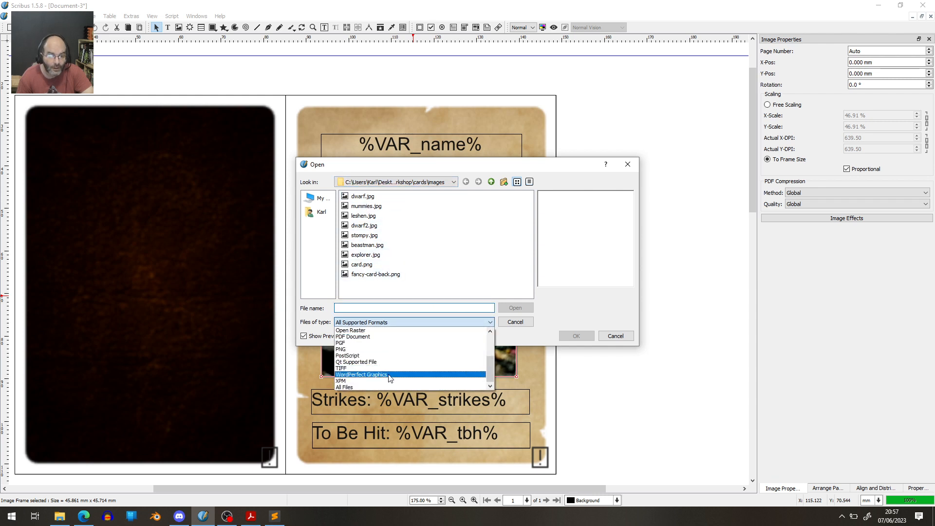
click(378, 387)
double_click(360, 254)
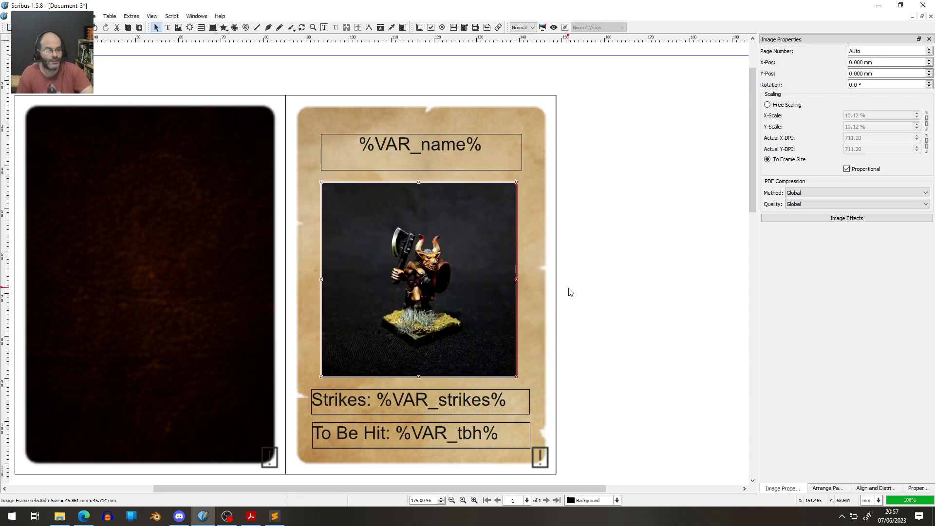
scroll(587, 297, down, 2)
scroll(562, 285, down, 2)
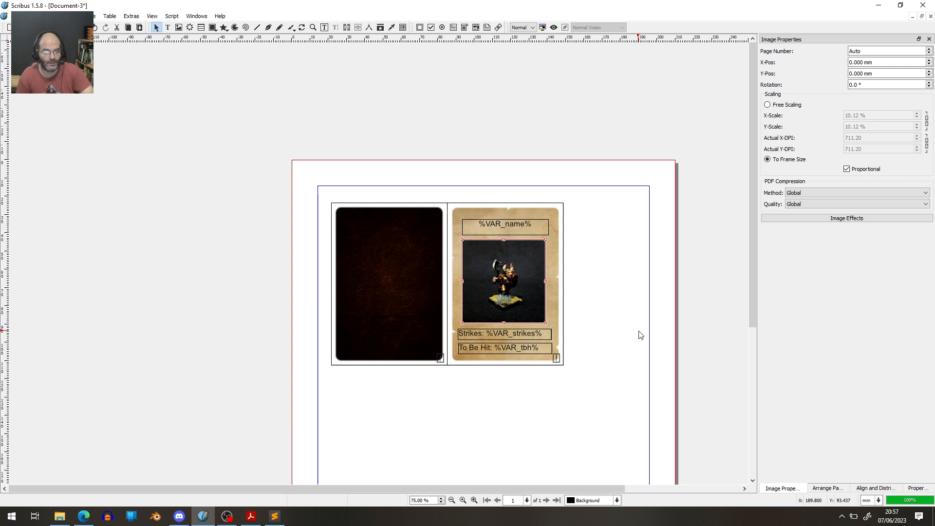
scroll(602, 359, down, 1)
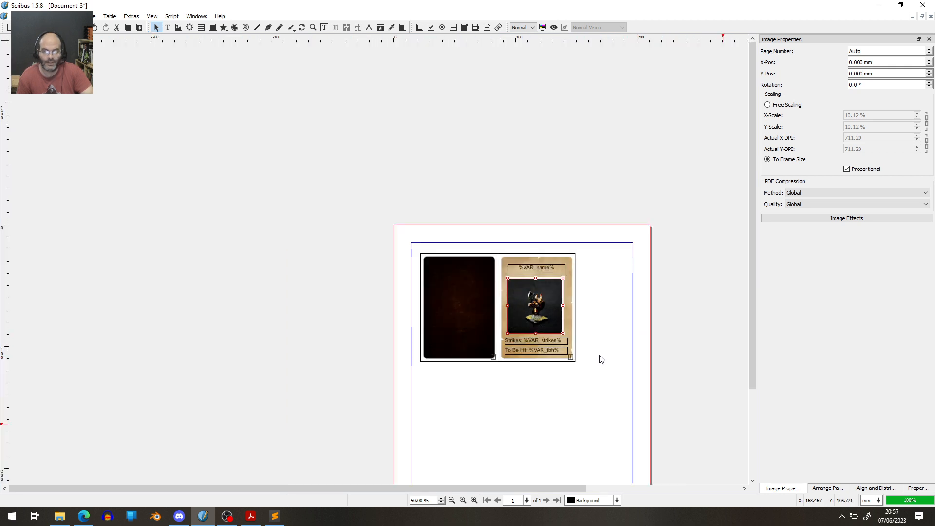
drag(612, 386, 563, 247)
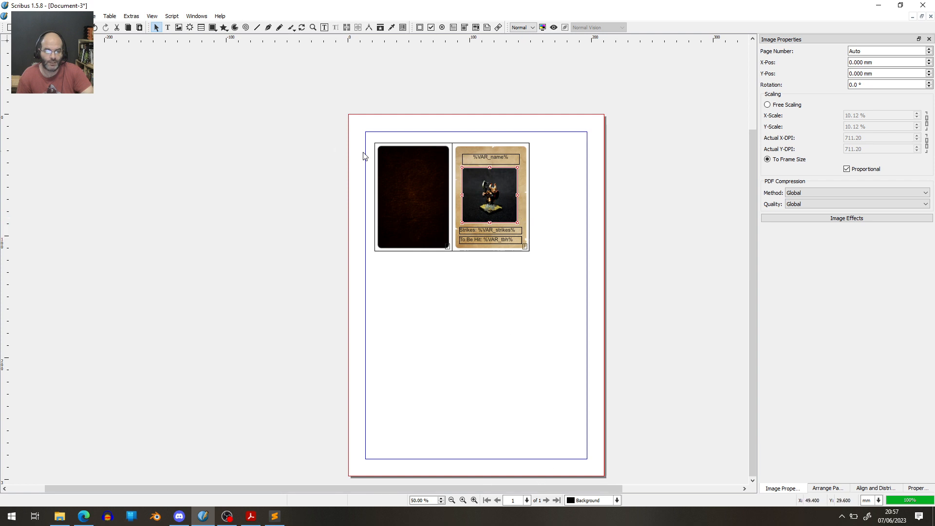
scroll(589, 304, up, 3)
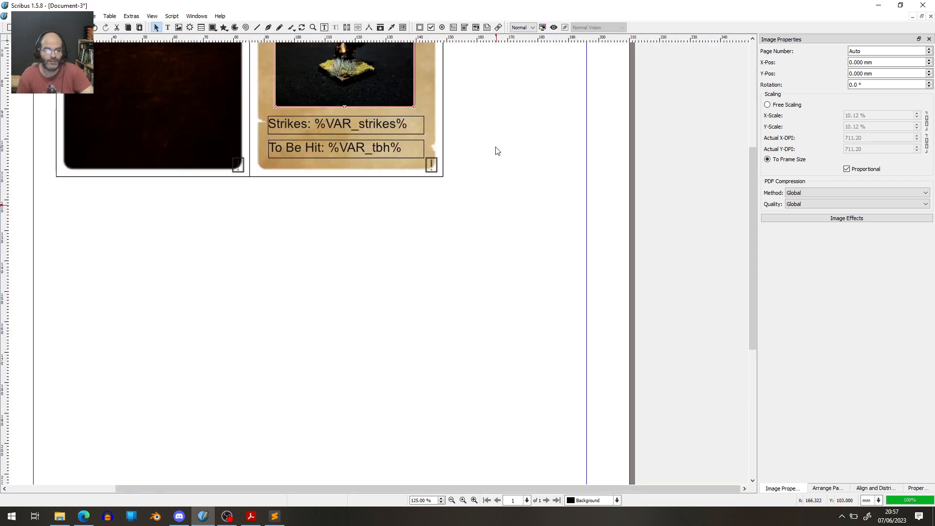
Step: Draw a text frame about 50.6 × 6.6 mm above the %VAR_name% frame on the card front
drag(497, 150, 603, 385)
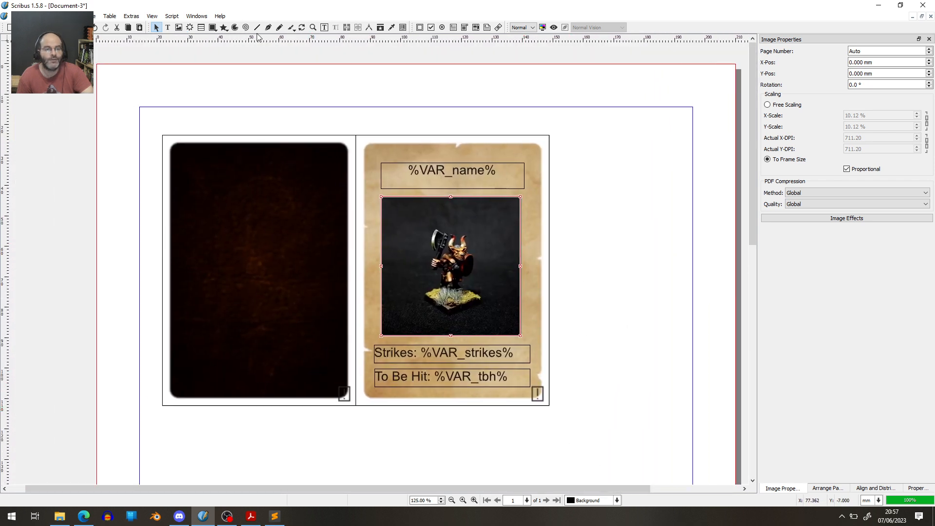
click(167, 28)
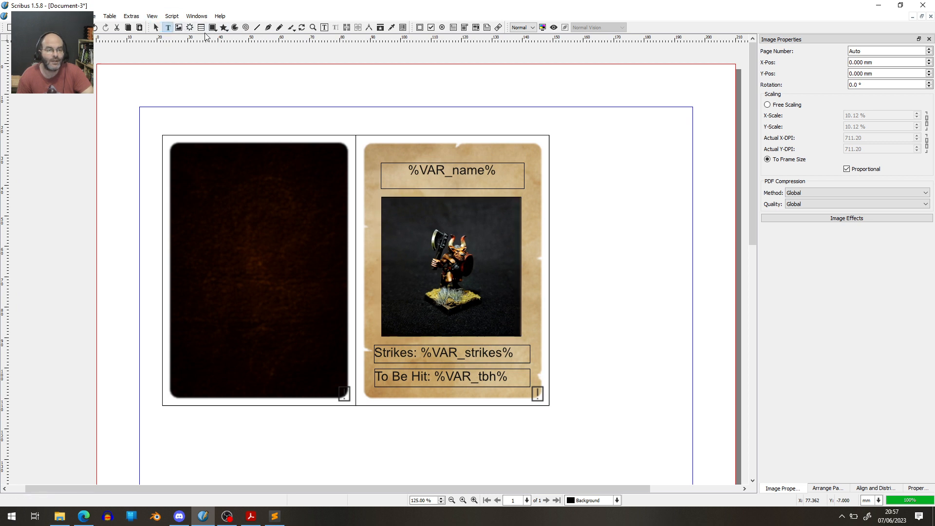
drag(377, 141, 530, 160)
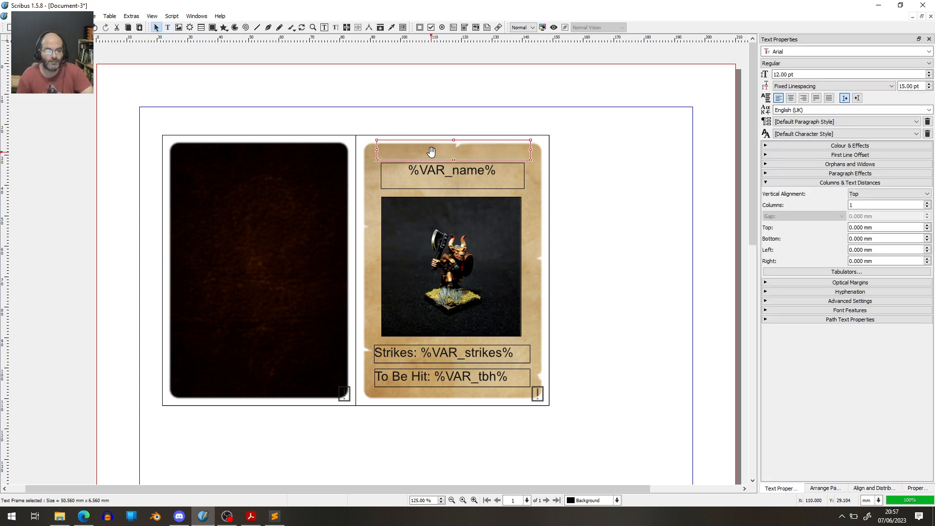
Step: Enter the placeholder %SG_NEXT-RECORD% in the new text frame above the card name
double_click(410, 145)
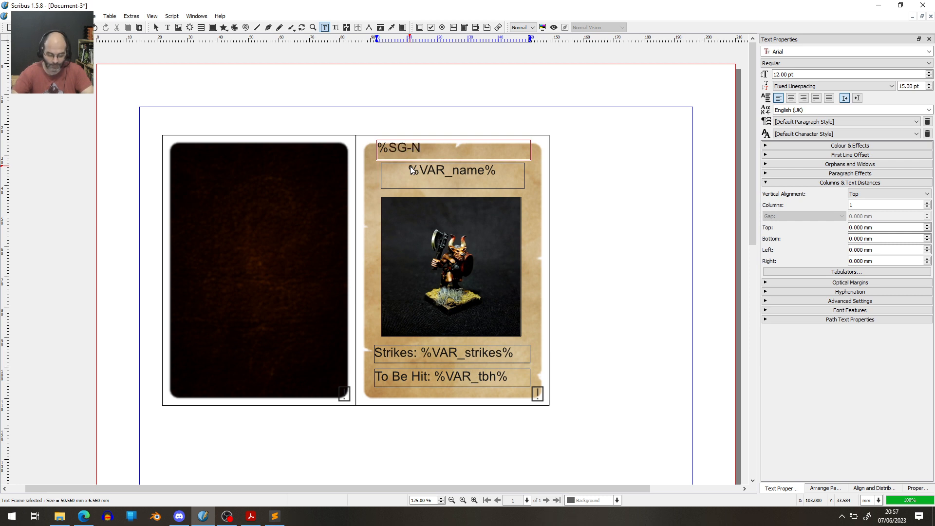
text(%SG-N)
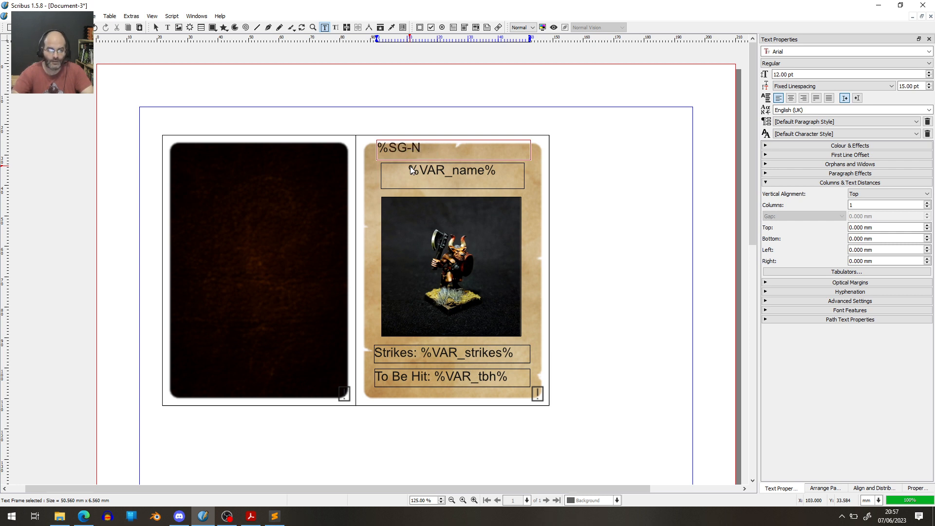
text(EX)
text(xt)
key(BackSpace)
key(BackSpace)
key(BackSpace)
text(EXT_)
key(BackSpace)
text(-RECORDC)
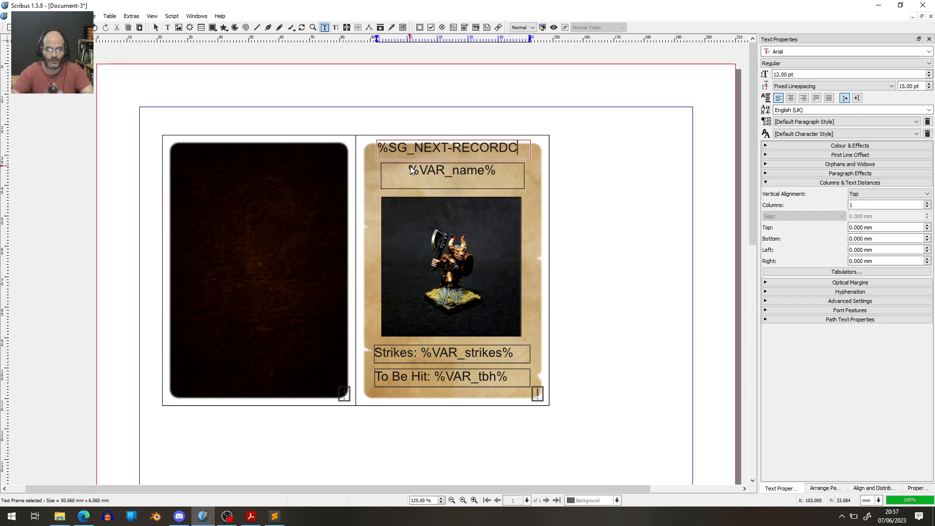
key(BackSpace)
text(%)
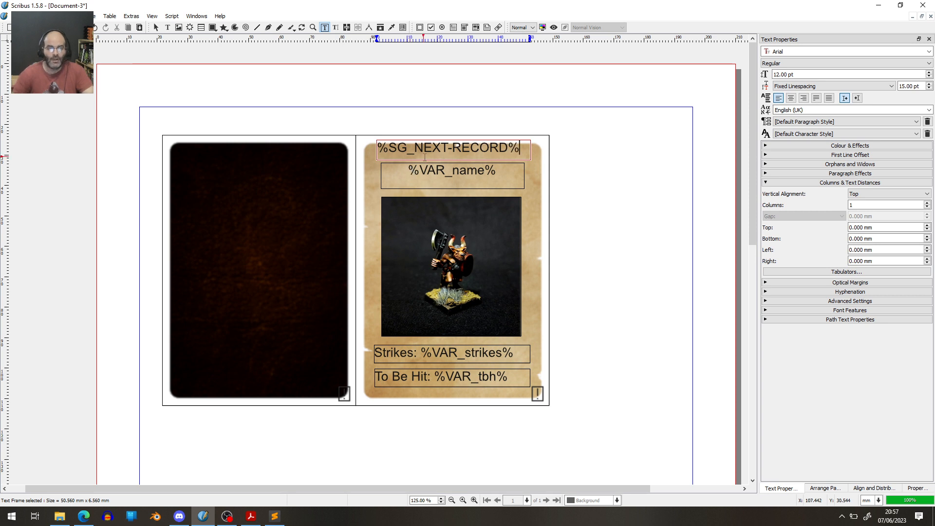
click(629, 139)
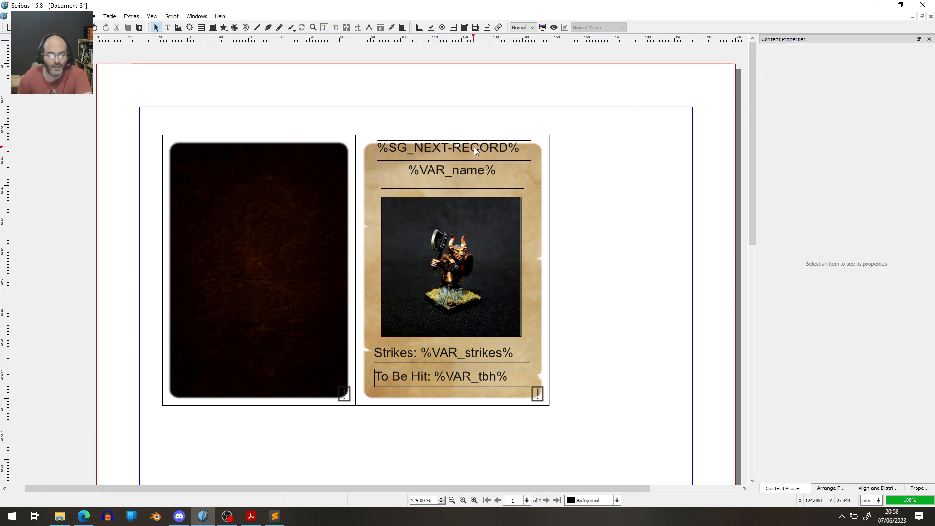
Step: Nudge the %SG_NEXT-RECORD% frame slightly and group all card back and card front objects together
drag(474, 147, 475, 145)
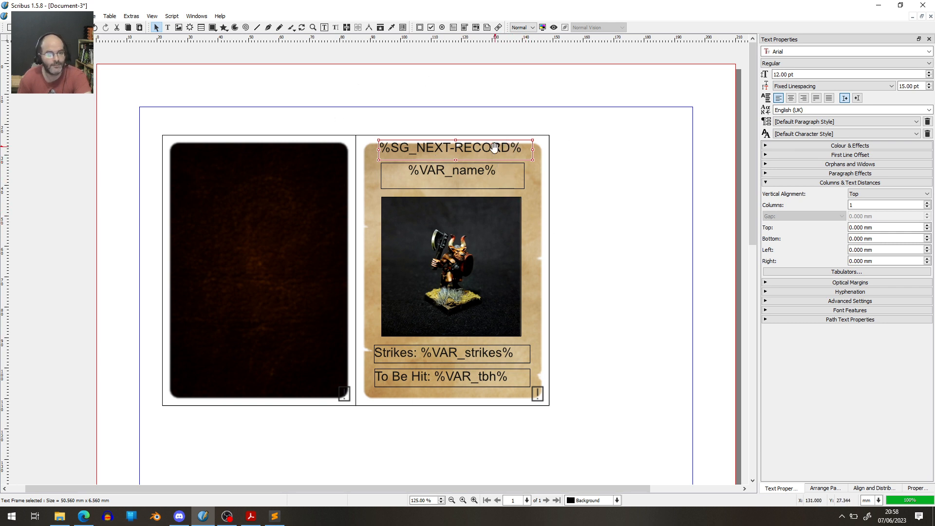
drag(146, 118, 610, 473)
right_click(457, 255)
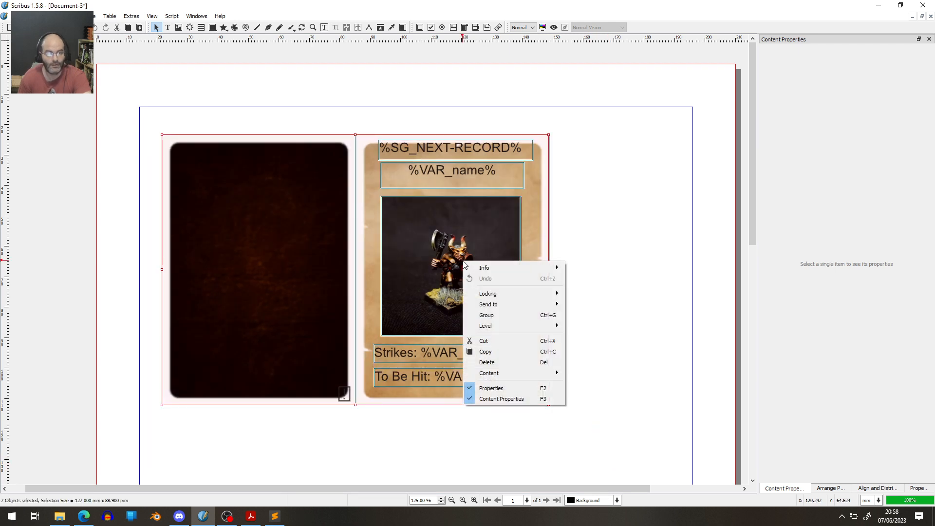
click(525, 316)
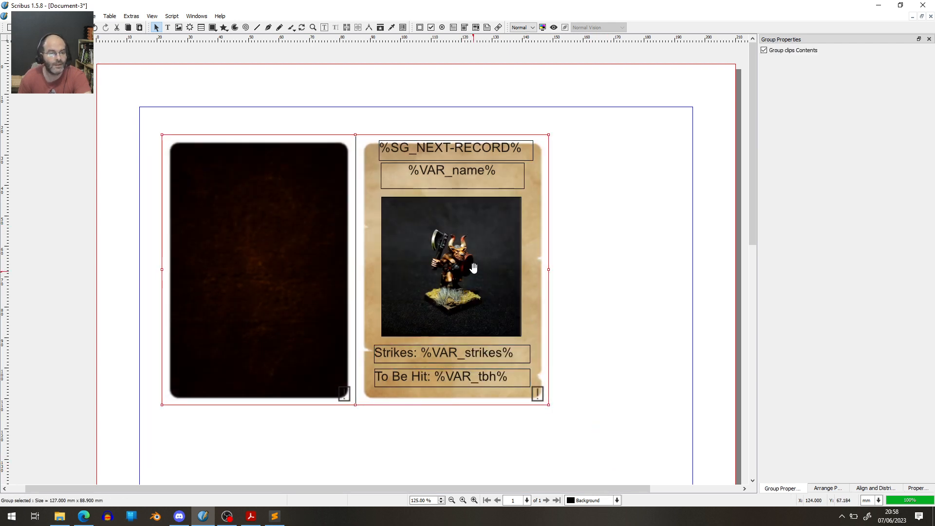
Step: Align the card group to the left and top page margins, with alignment relative to Margins
click(826, 489)
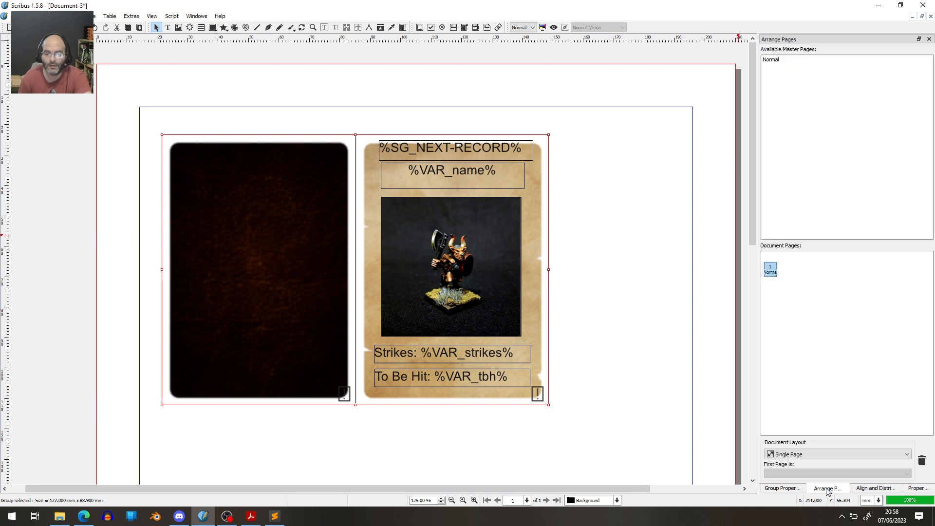
click(865, 488)
click(849, 65)
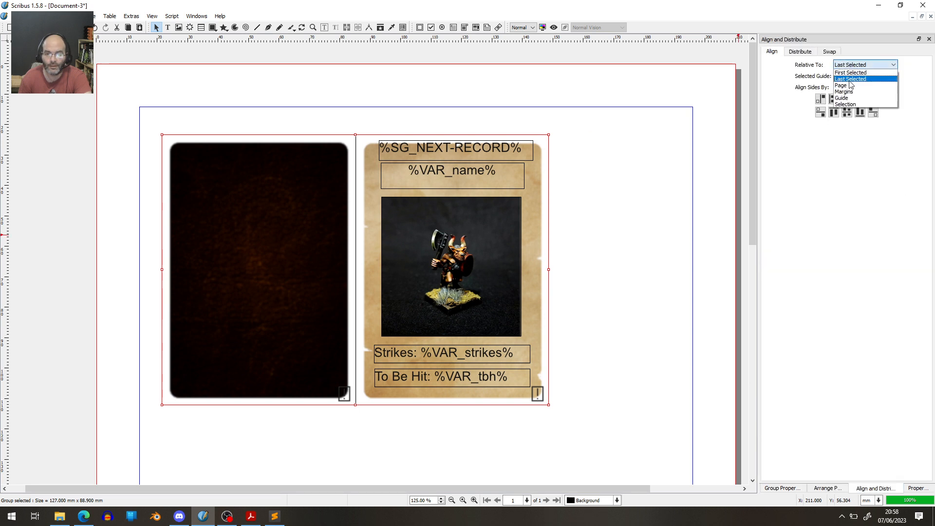
click(848, 88)
click(834, 99)
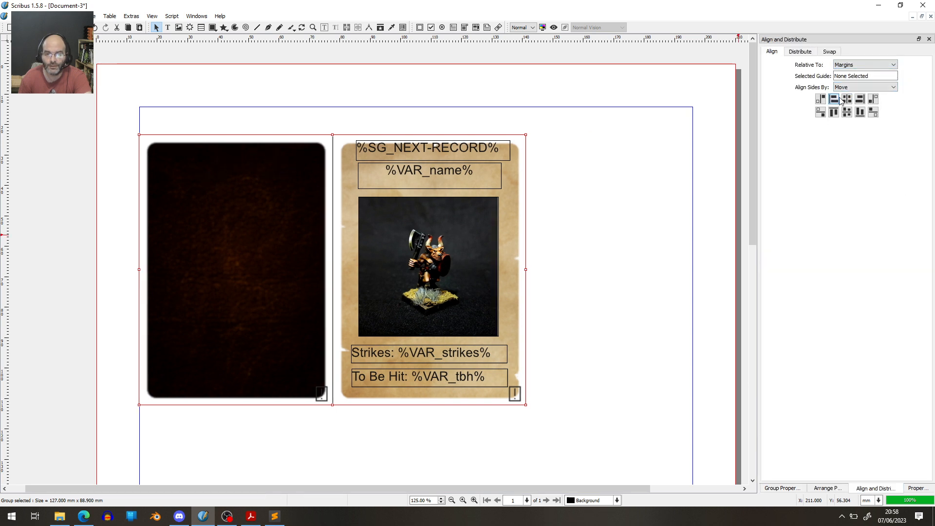
click(835, 112)
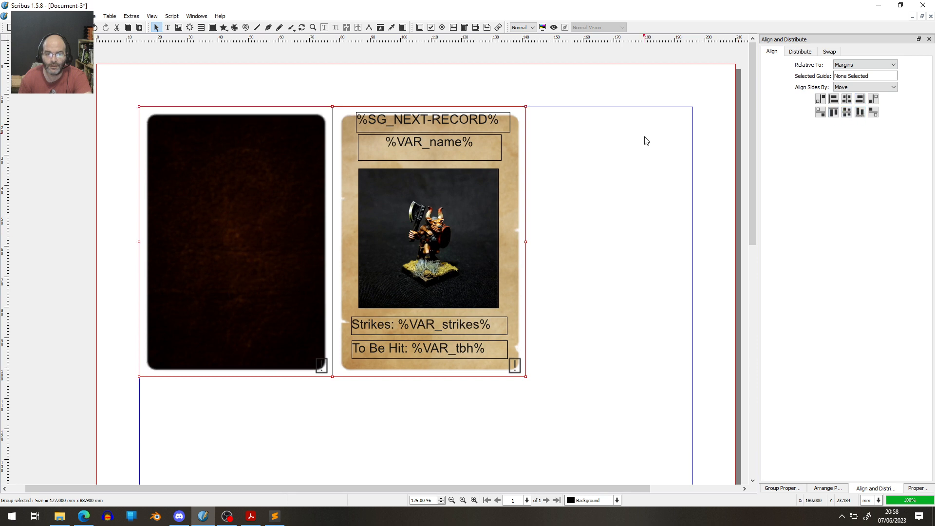
Step: Try to duplicate the card group with Multiple Duplicate by number of copies, using 0 mm horizontal and vertical gaps
scroll(584, 176, down, 4)
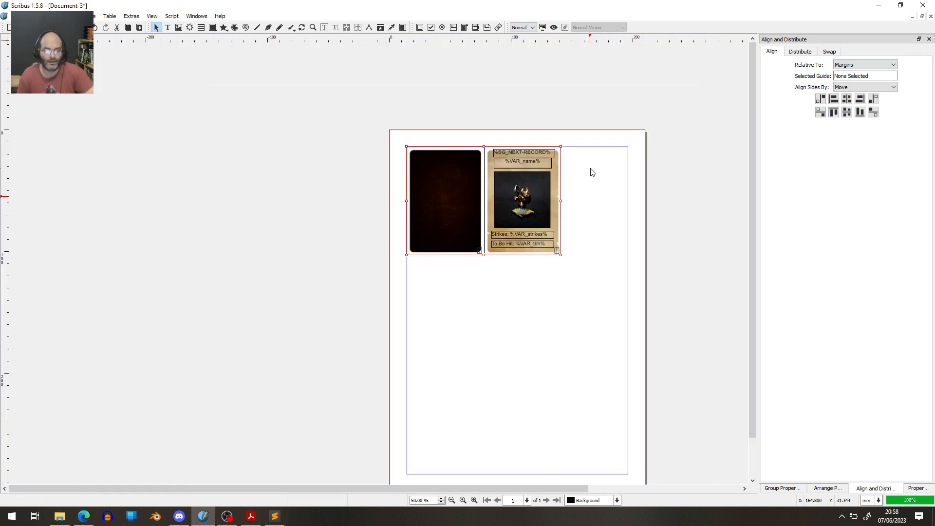
scroll(592, 172, down, 1)
scroll(593, 171, up, 1)
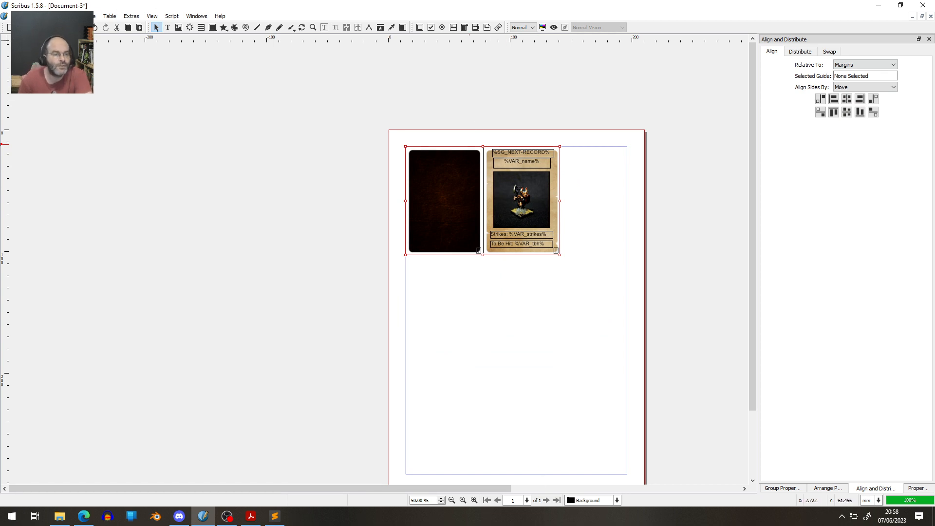
click(47, 16)
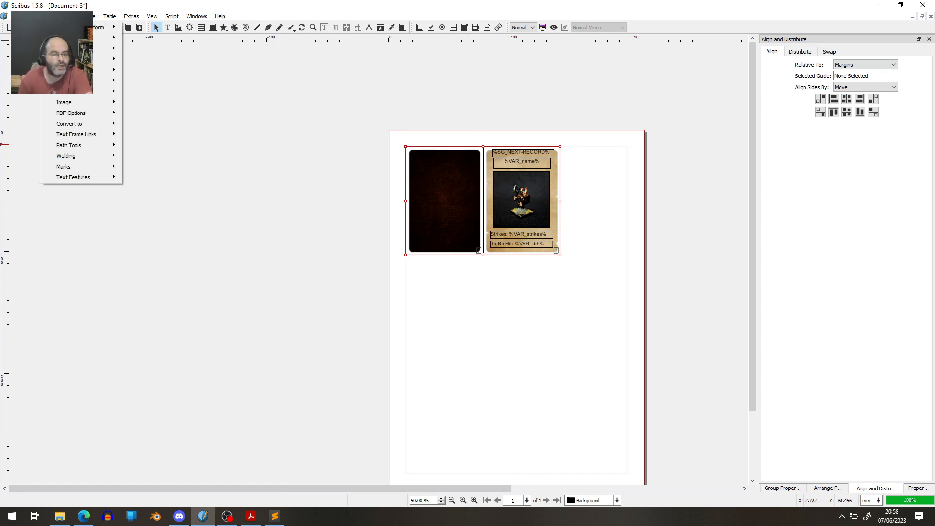
mouse_move(73, 27)
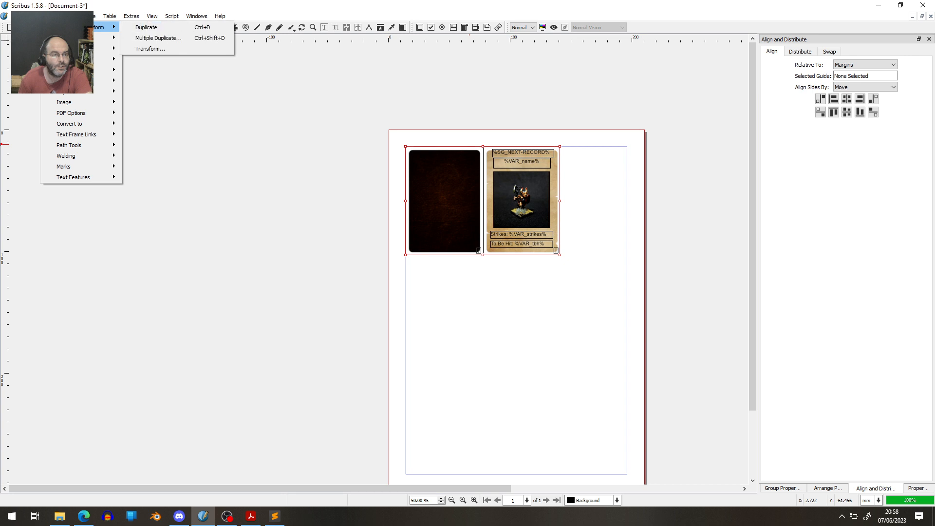
click(161, 40)
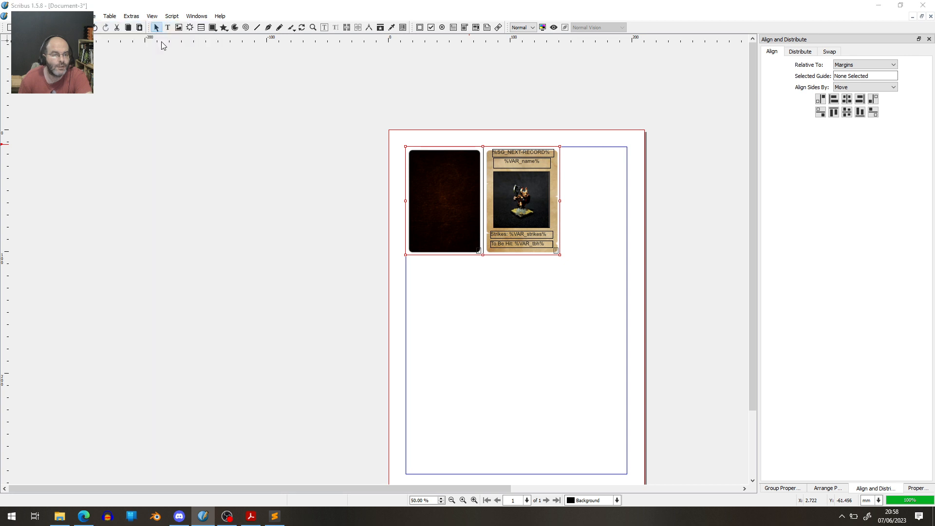
click(555, 212)
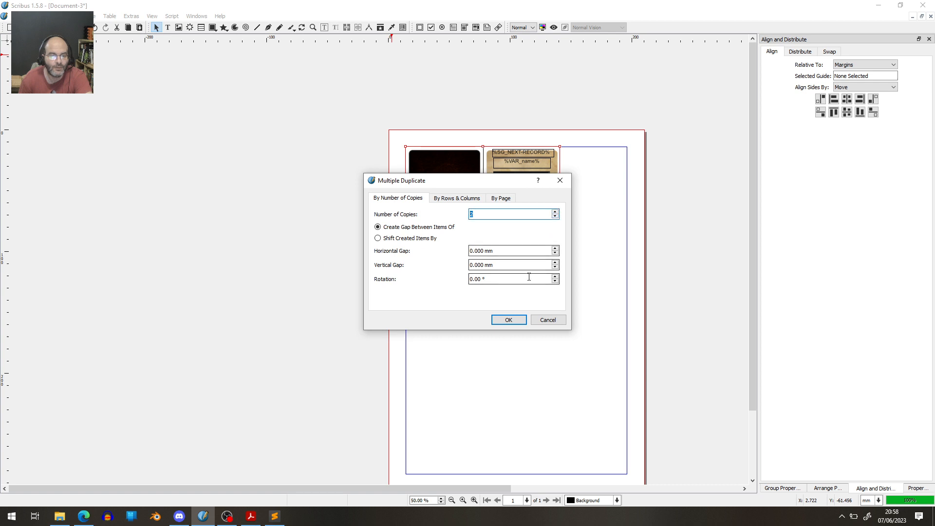
click(511, 320)
scroll(531, 239, down, 2)
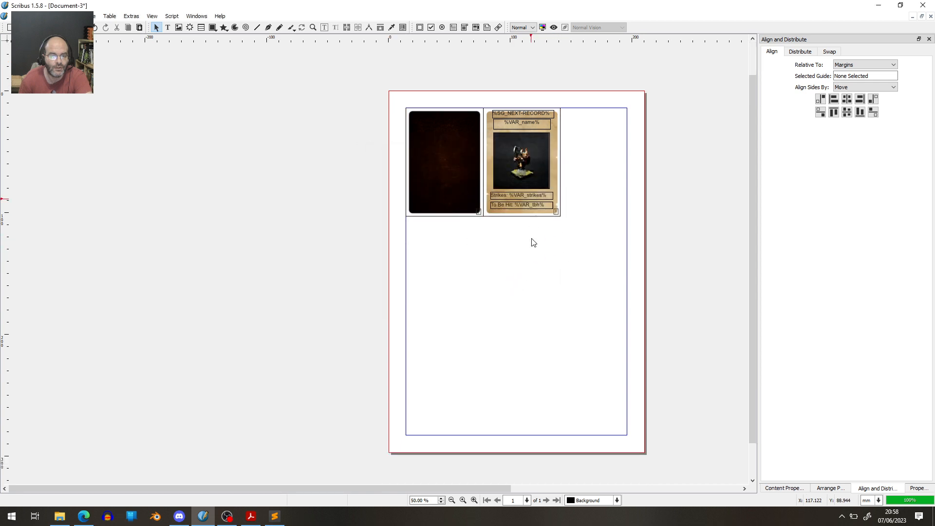
scroll(530, 239, up, 2)
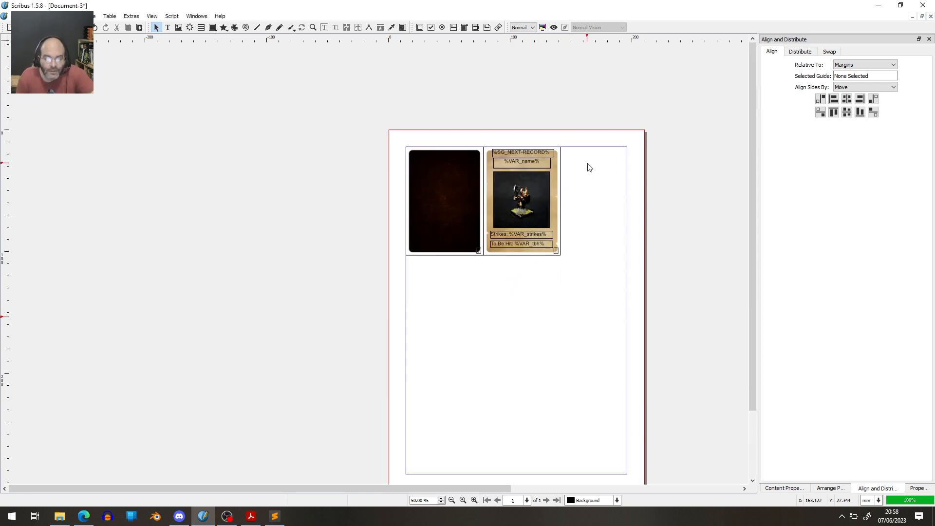
Step: Duplicate the card group by rows and columns into three rows and one column with 0 mm gaps
click(514, 193)
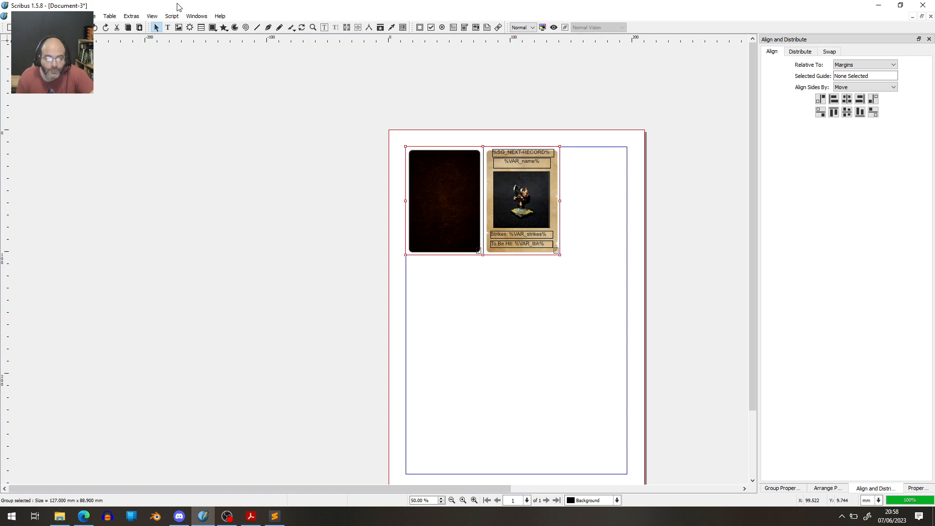
click(48, 16)
mouse_move(107, 26)
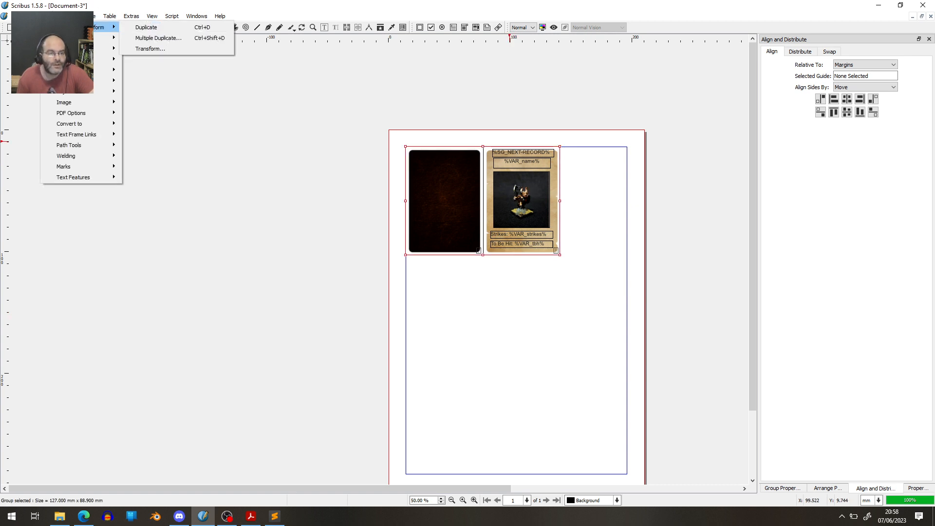
click(165, 39)
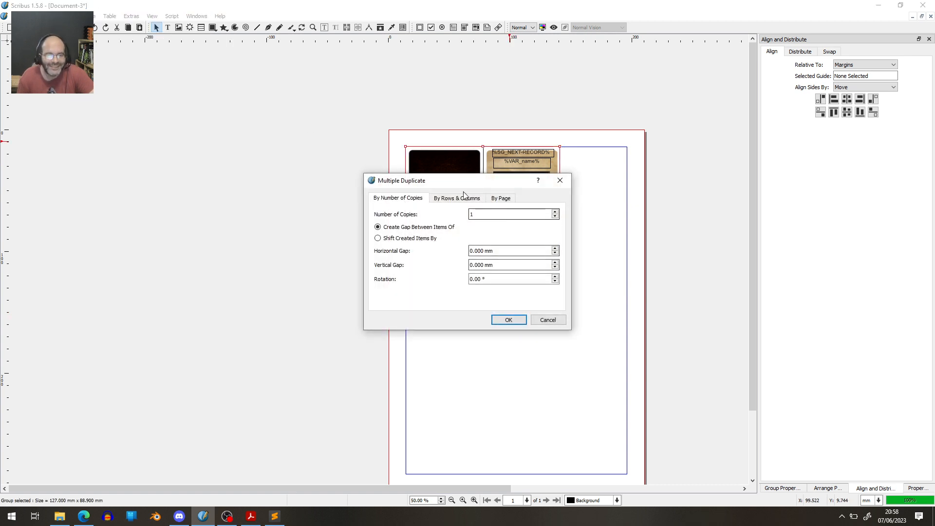
click(456, 198)
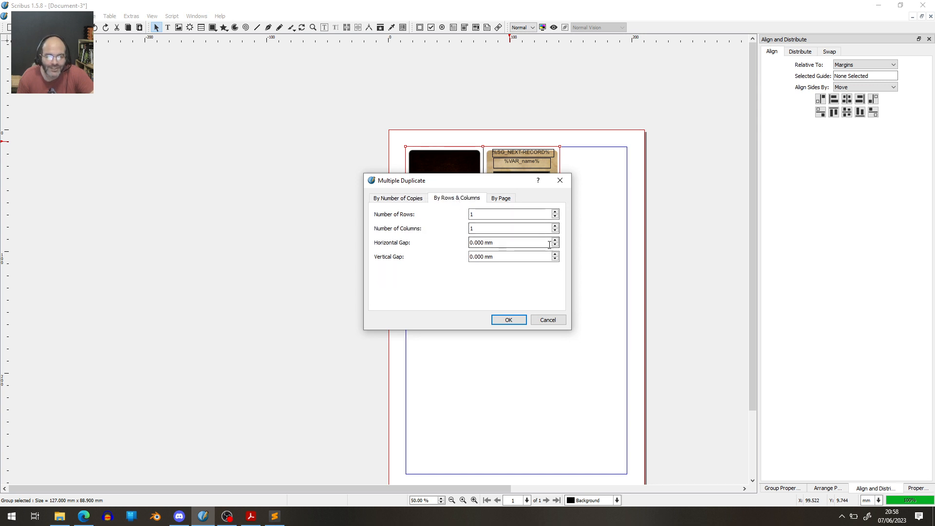
click(555, 212)
click(510, 320)
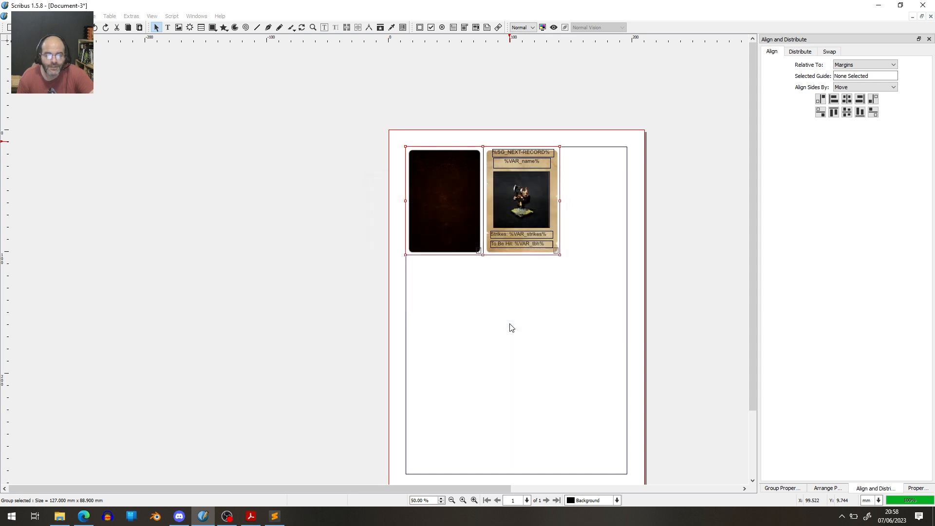
scroll(584, 269, down, 1)
scroll(593, 265, down, 1)
scroll(590, 255, down, 1)
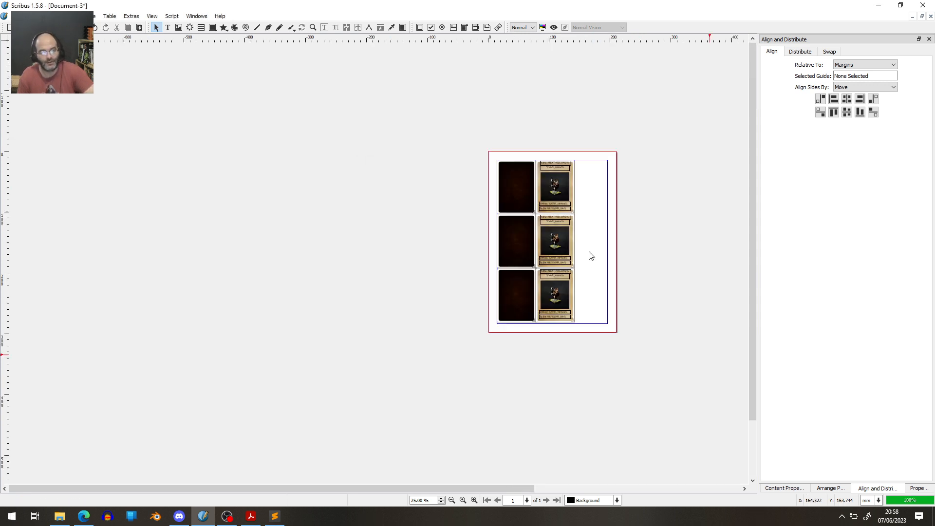
Step: Ungroup the bottom card group on the page and clear the selection
scroll(590, 255, up, 2)
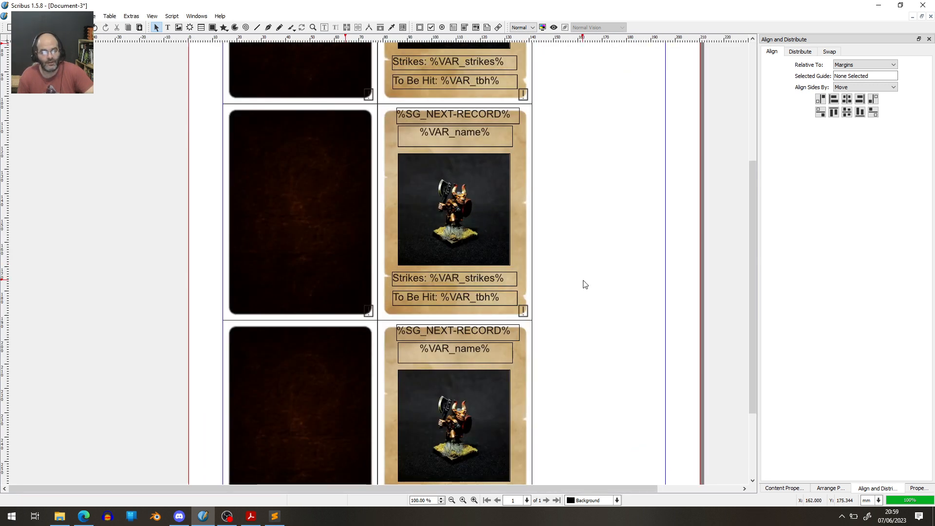
scroll(586, 285, up, 2)
scroll(586, 284, down, 6)
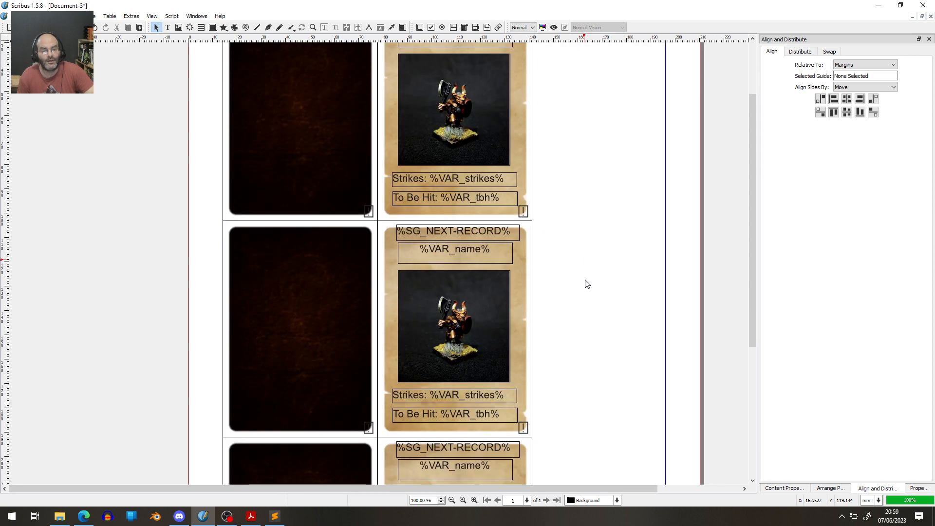
click(475, 259)
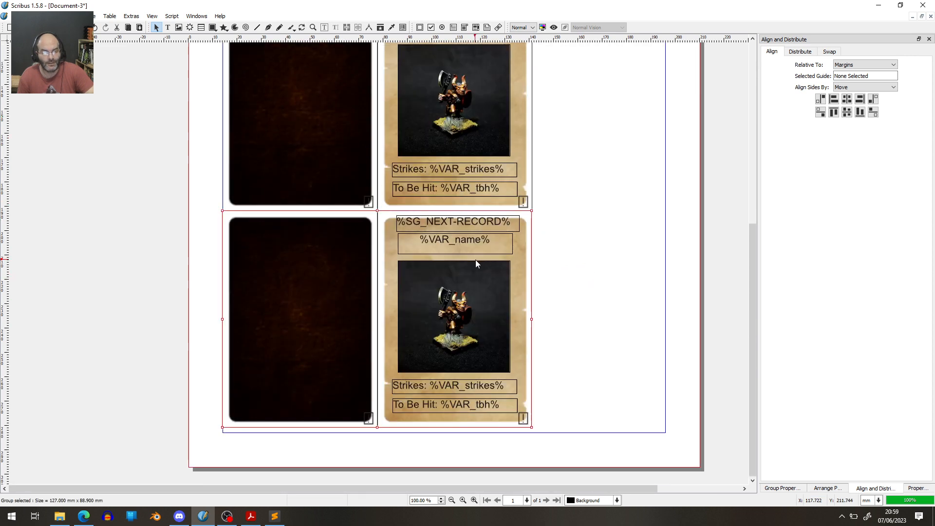
right_click(474, 261)
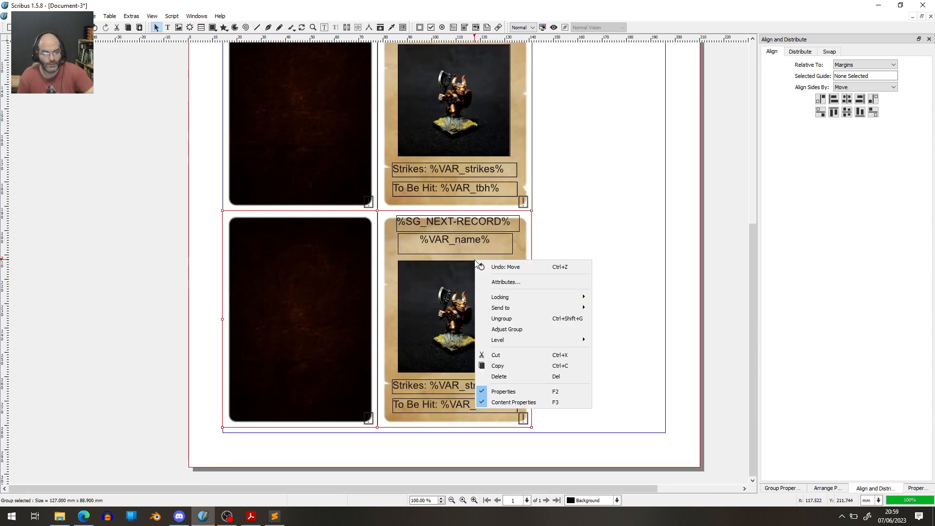
click(519, 319)
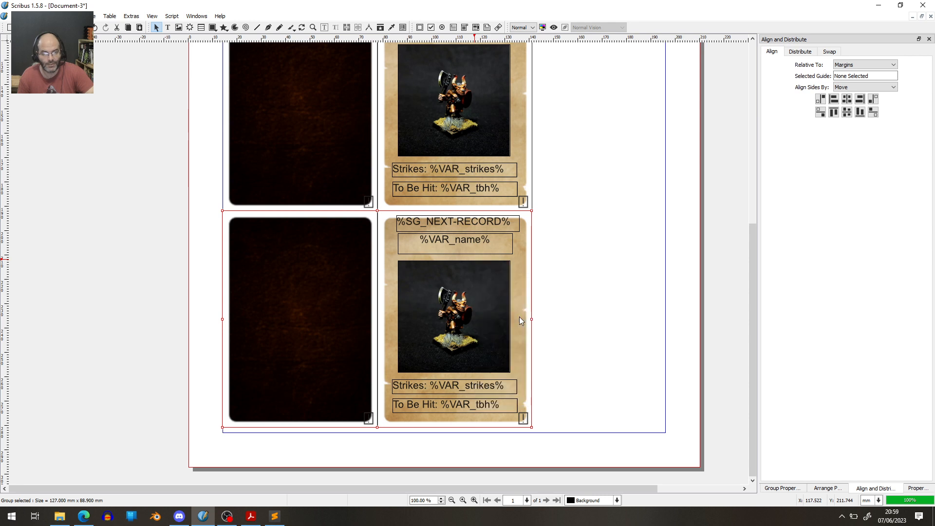
click(604, 295)
Step: Delete the %SG_NEXT-RECORD% text frame from the bottom card and regroup the bottom card pair's objects
click(472, 219)
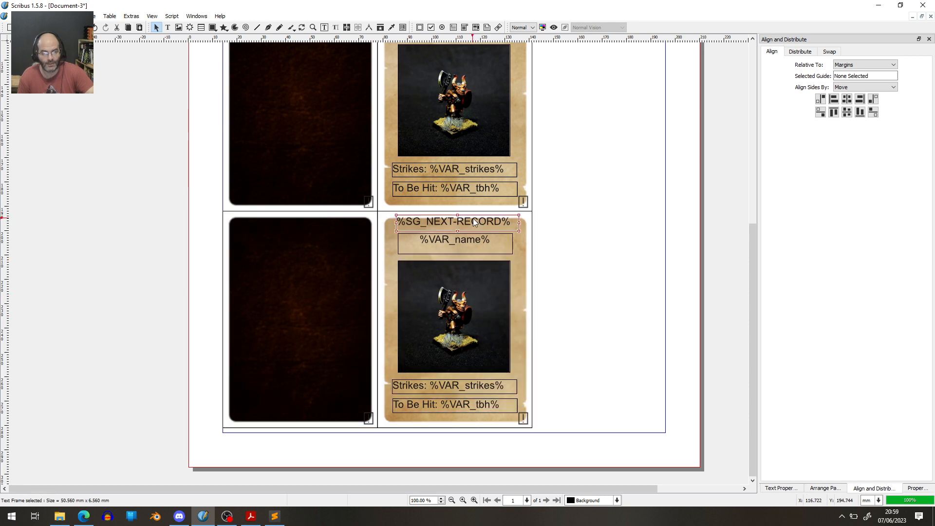
key(Delete)
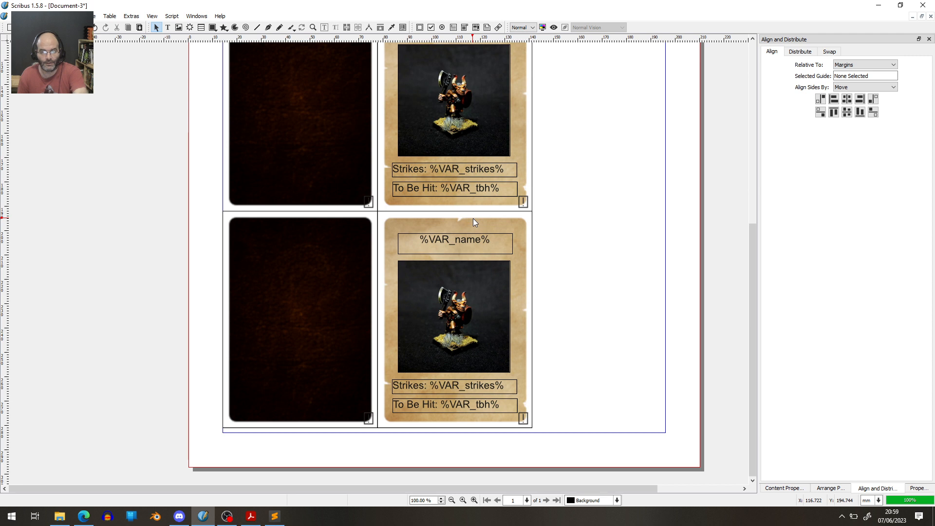
drag(547, 439, 188, 208)
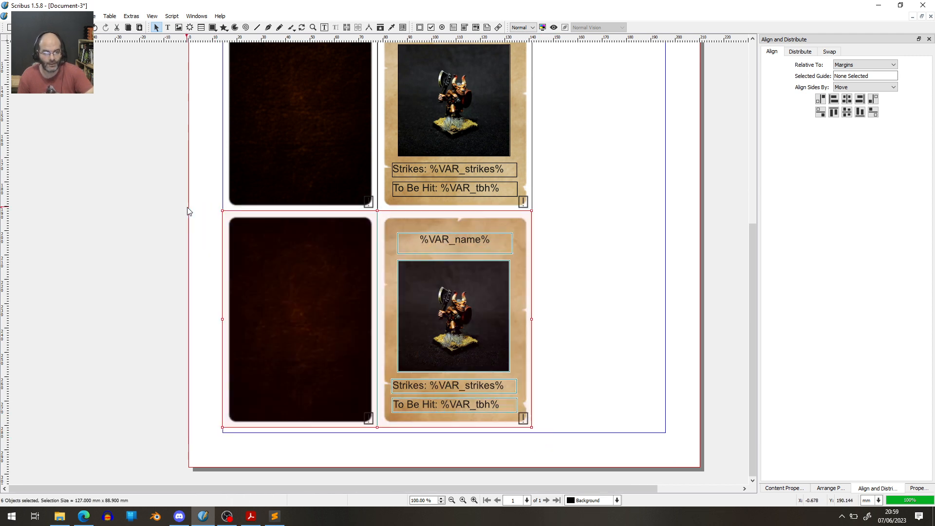
right_click(393, 311)
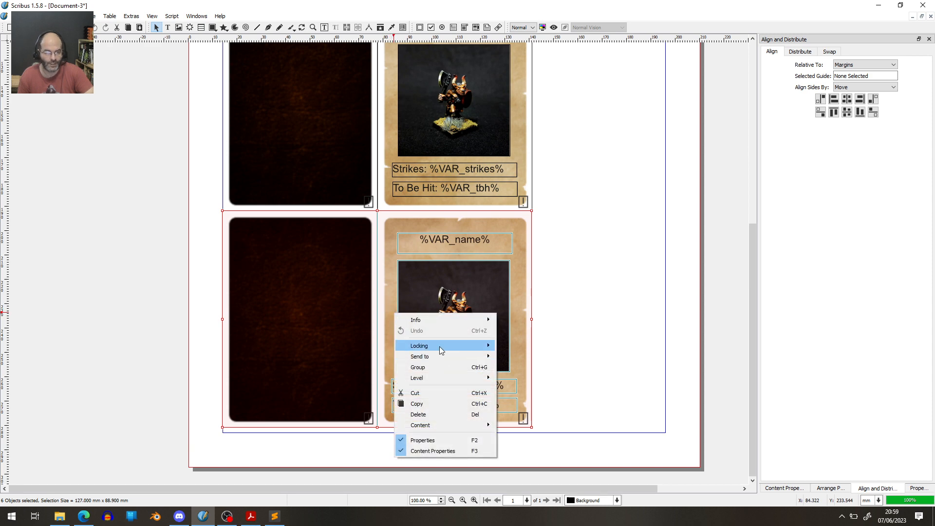
click(427, 368)
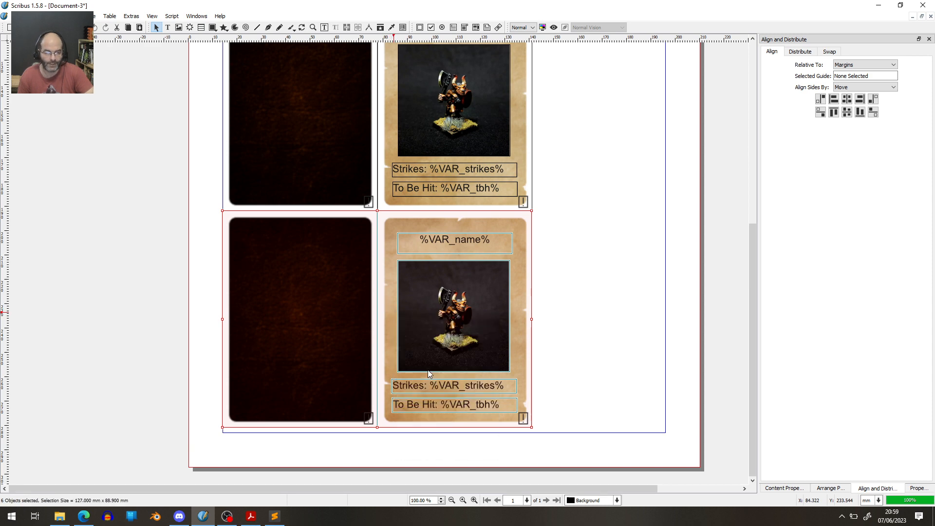
Step: Save the document as Document-3.sla in the Scribus workshop folder
scroll(409, 250, down, 2)
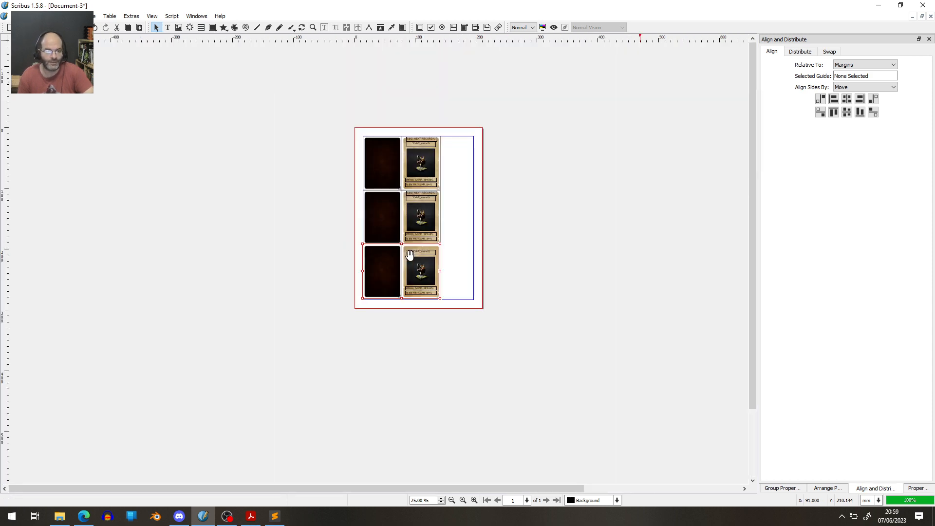
scroll(483, 298, up, 1)
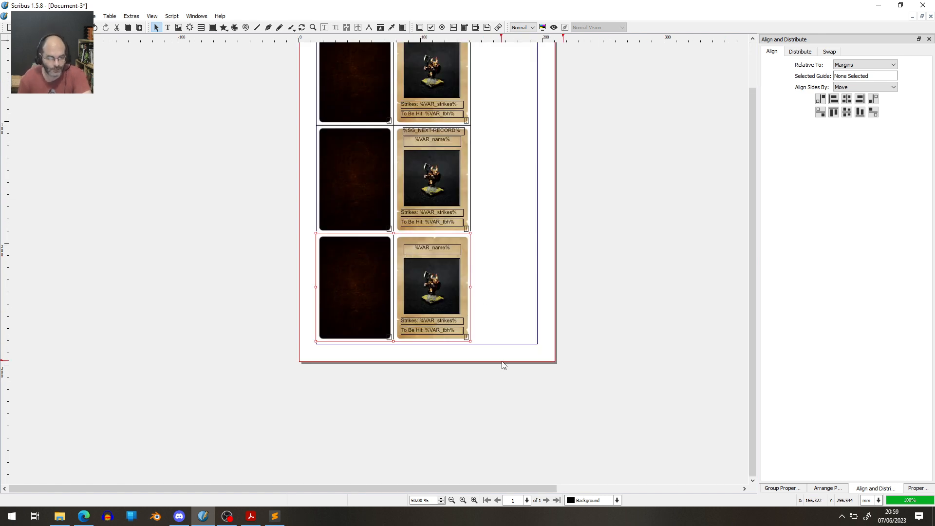
scroll(502, 233, up, 1)
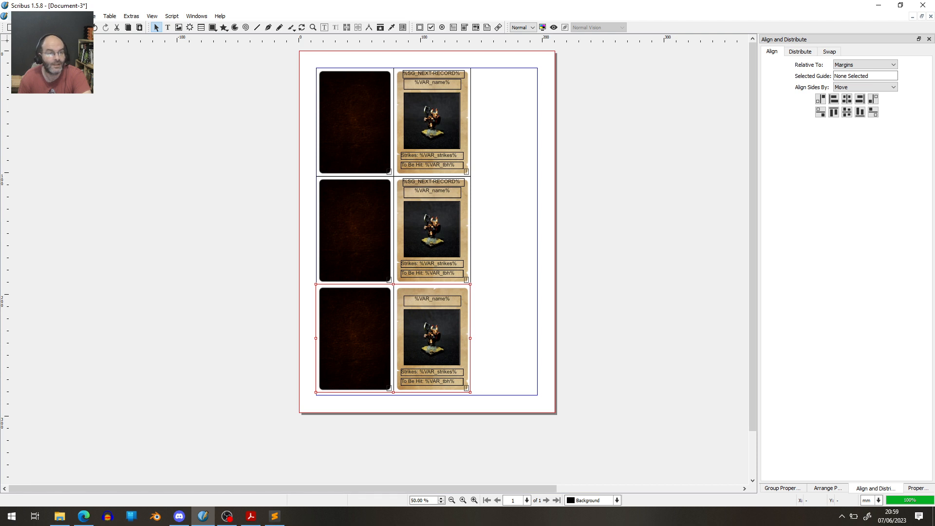
click(16, 16)
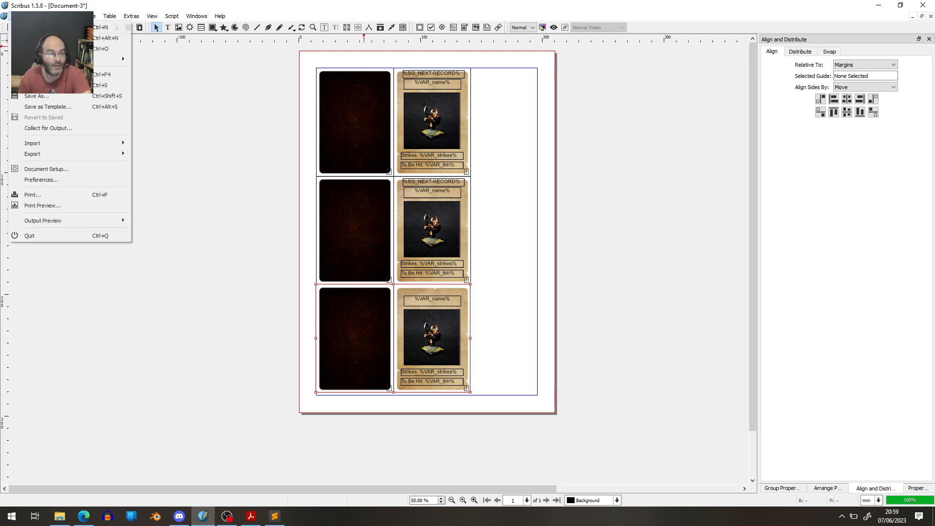
click(54, 99)
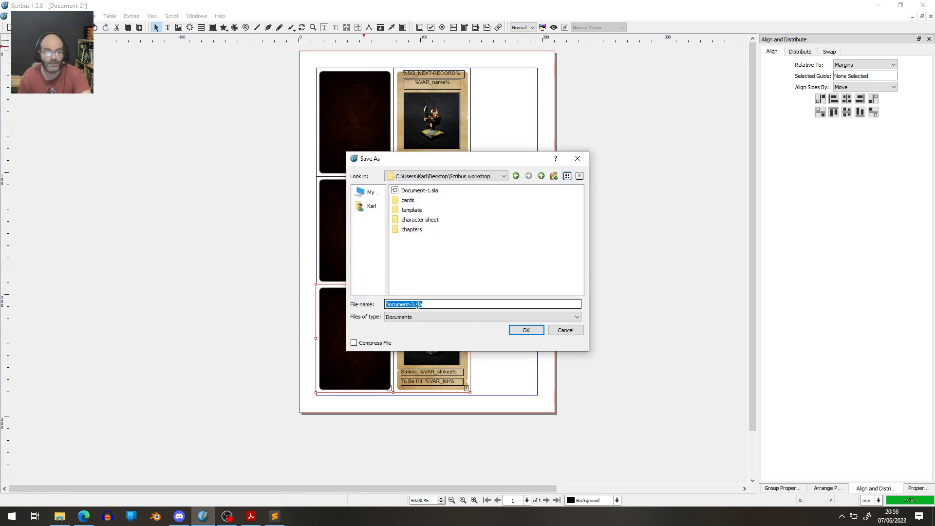
click(525, 331)
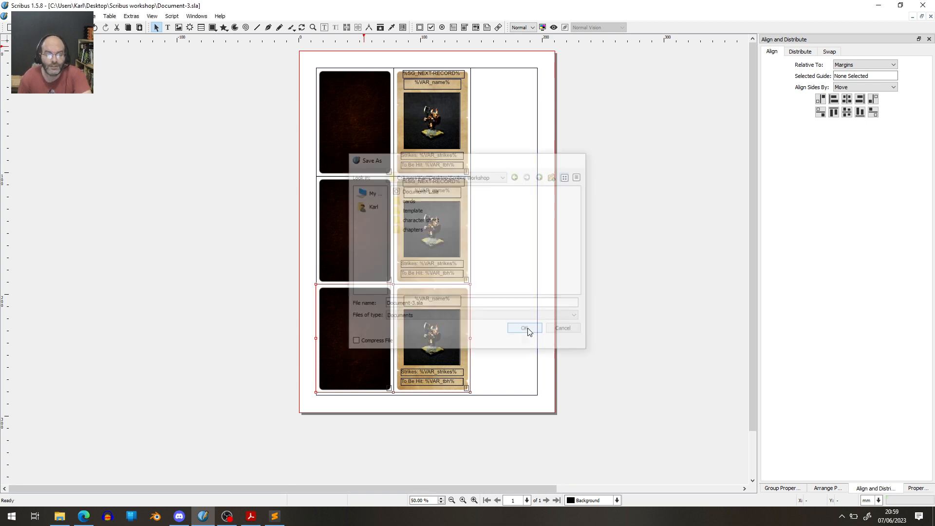
Step: Switch to File Explorer and extract ScribusGenerator-python3.zip into a ScribusGenerator-python3 folder inside Scribus workshop
click(168, 18)
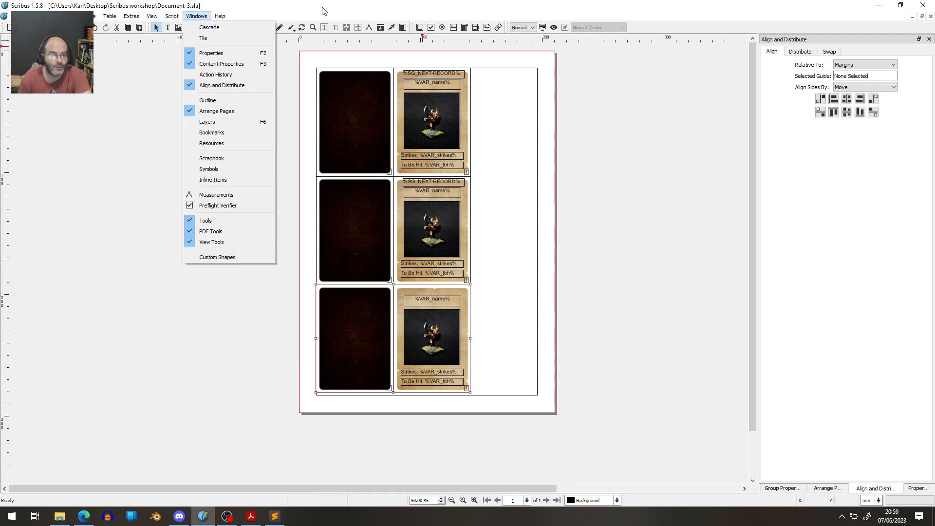
click(60, 516)
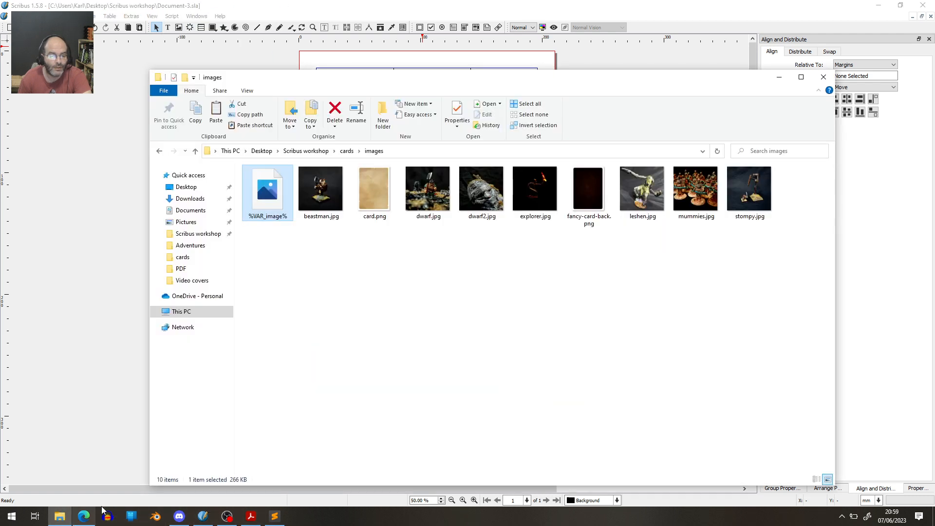
click(307, 151)
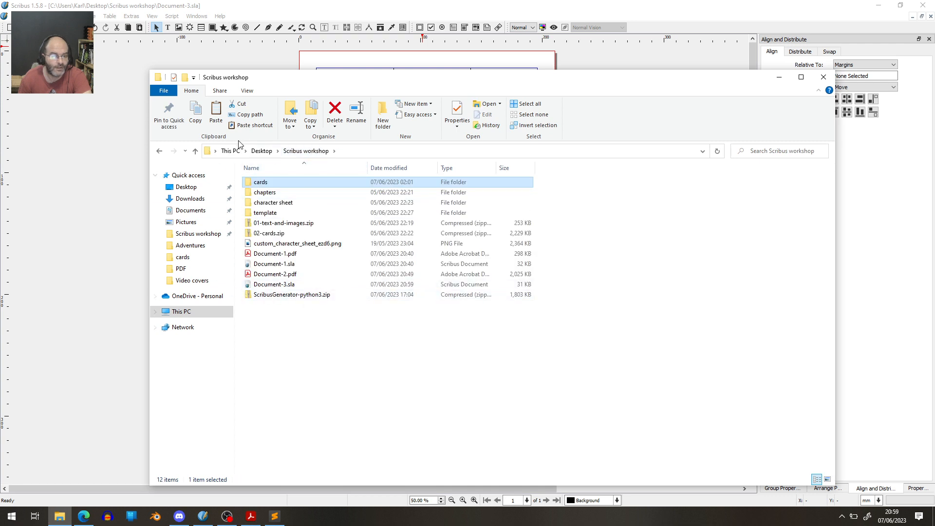
click(285, 296)
right_click(286, 296)
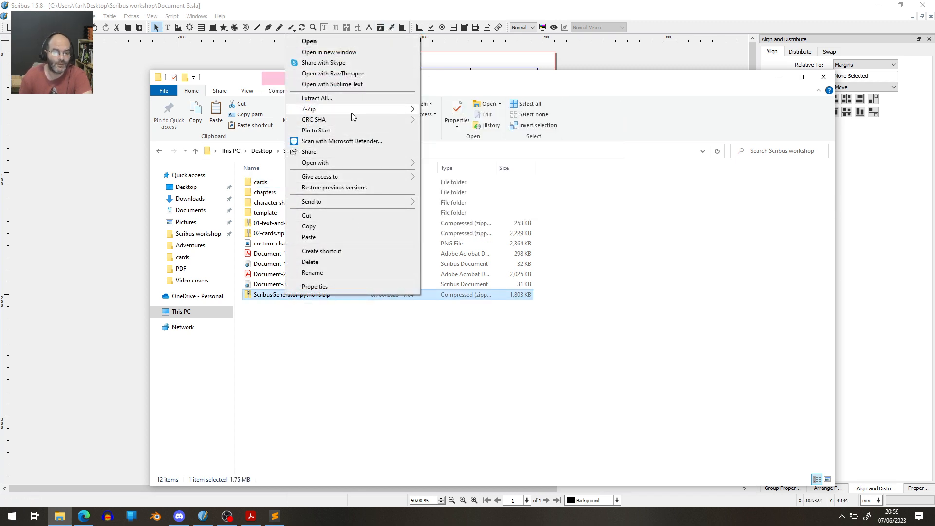
mouse_move(360, 112)
click(495, 155)
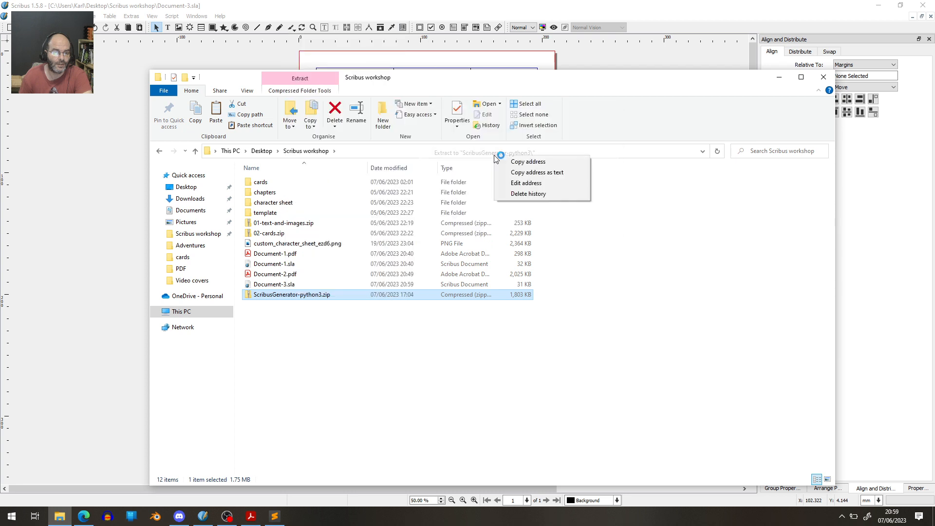
click(409, 347)
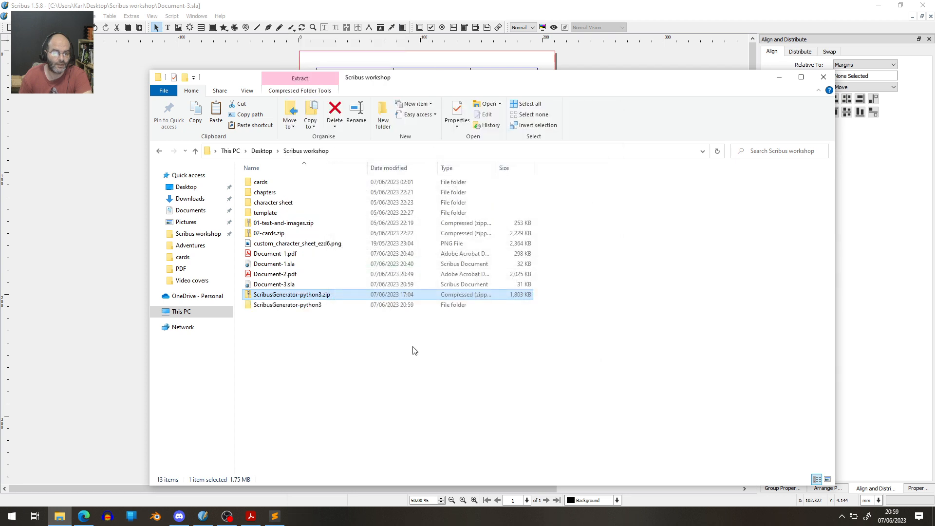
click(398, 366)
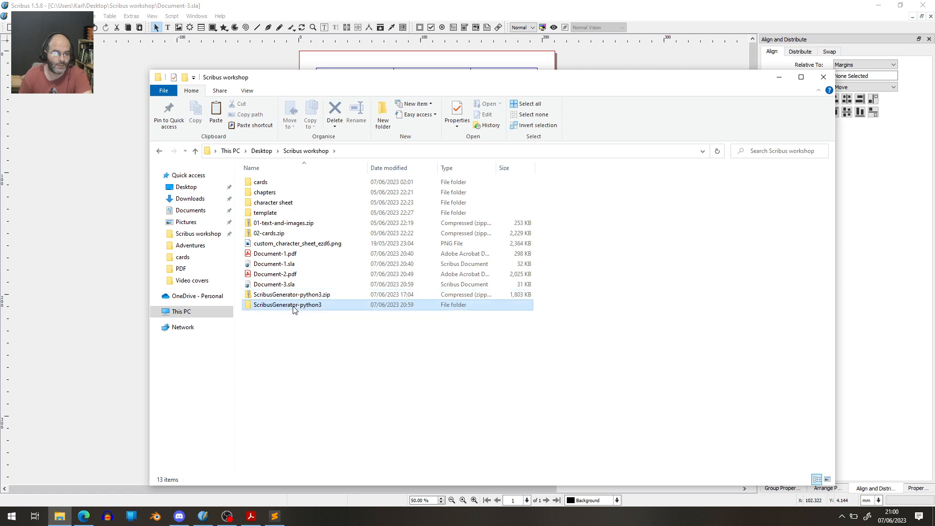
click(314, 214)
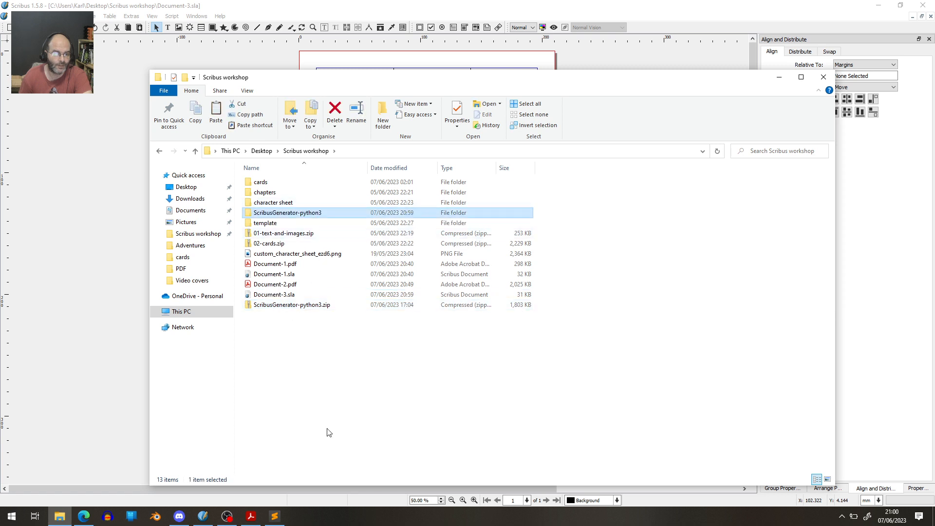
Step: Switch back to Scribus and execute the script ScribusGenerator.py from the ScribusGenerator-python3 folder in Scribus workshop
click(212, 518)
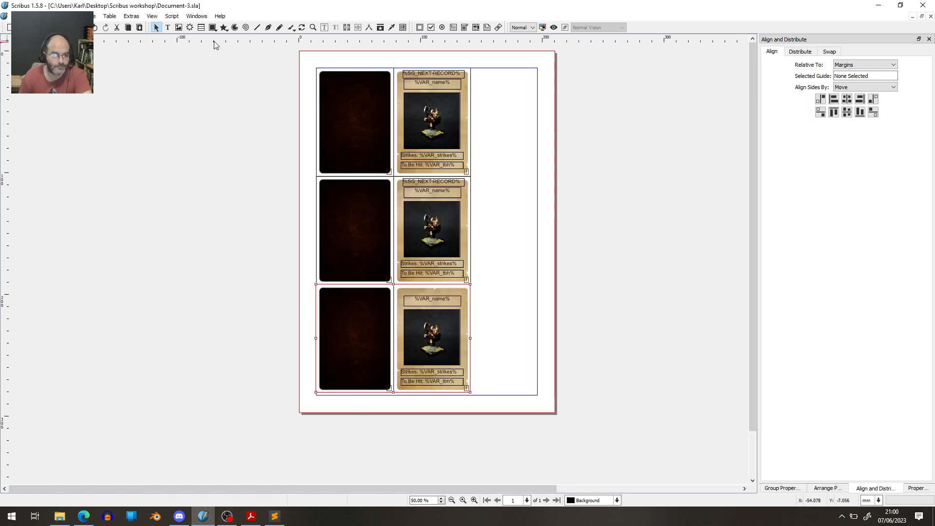
click(172, 16)
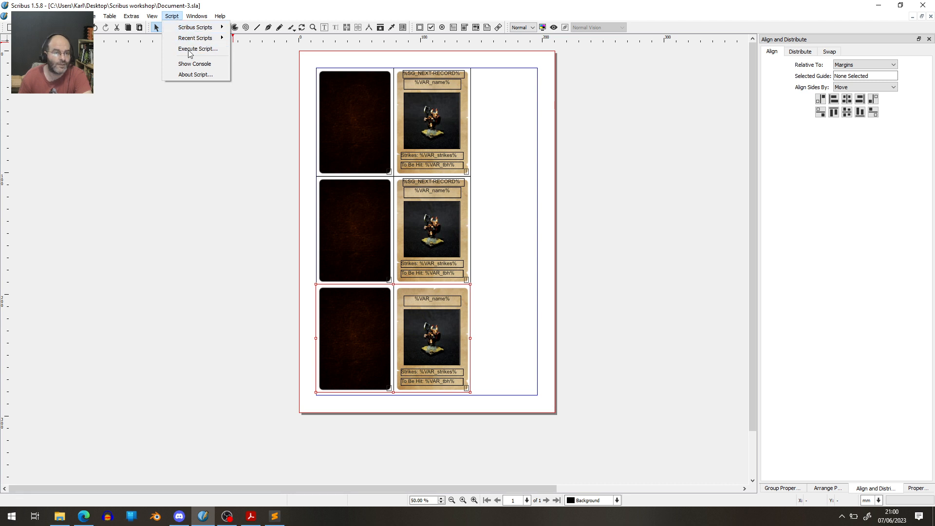
click(189, 52)
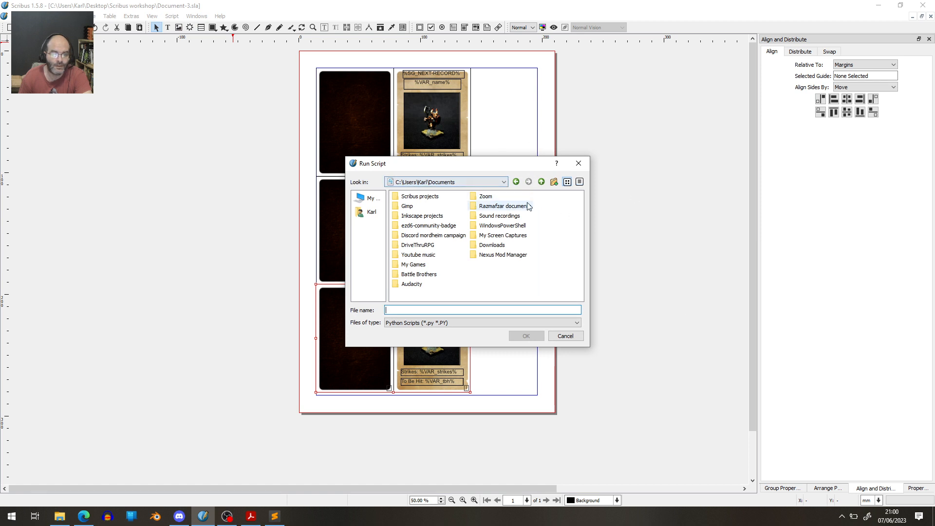
click(369, 215)
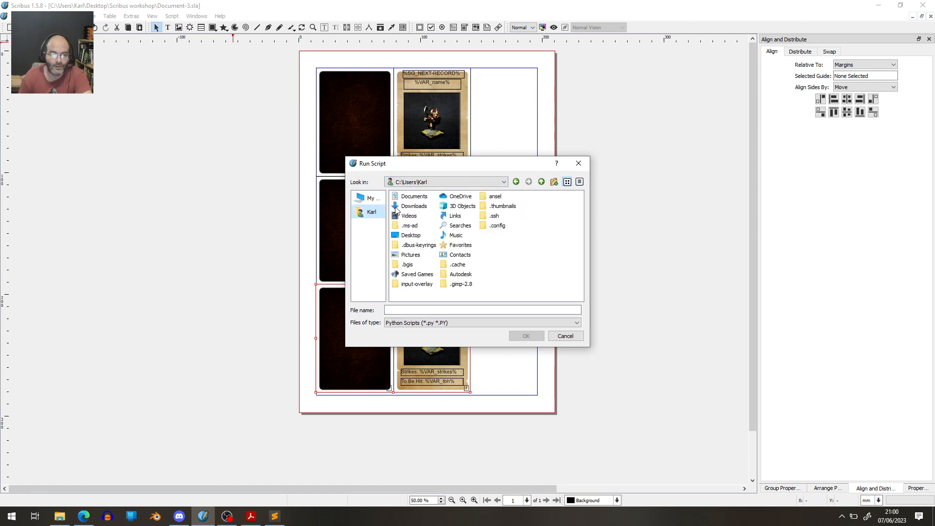
double_click(416, 236)
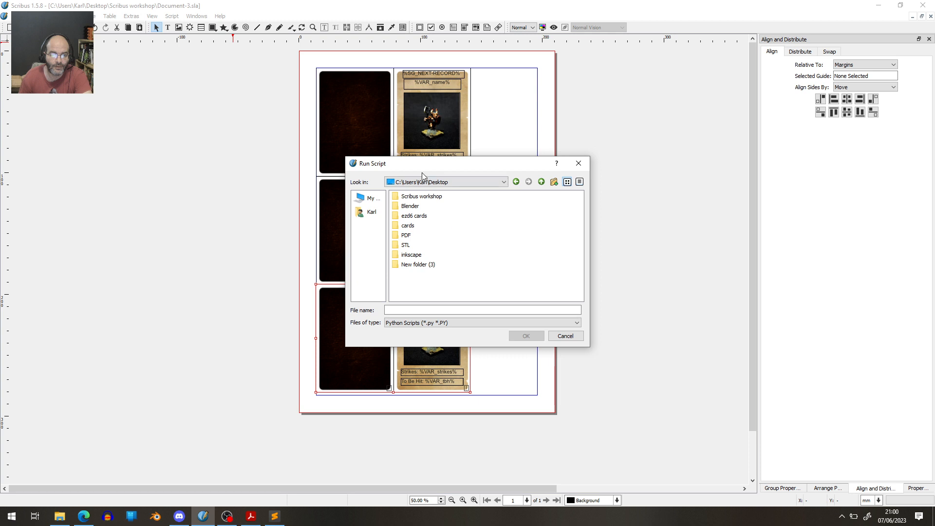
double_click(418, 196)
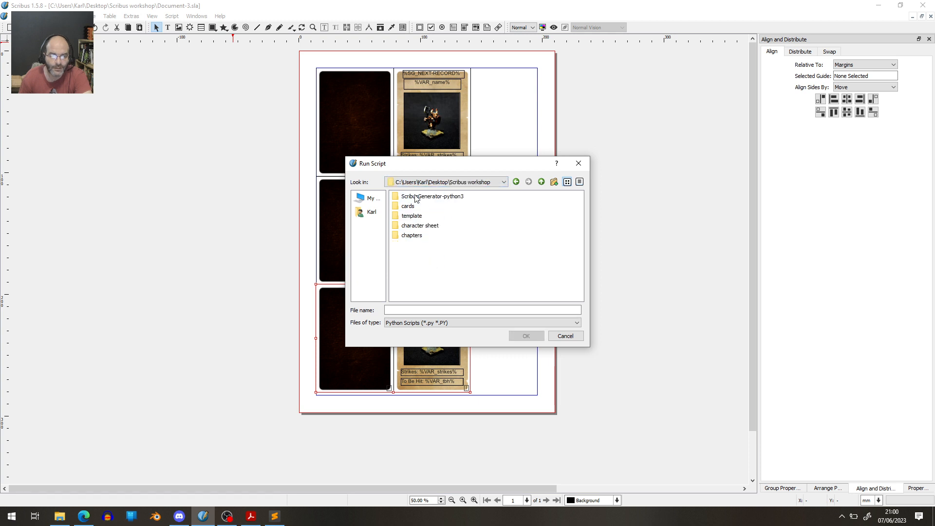
double_click(418, 196)
right_click(424, 198)
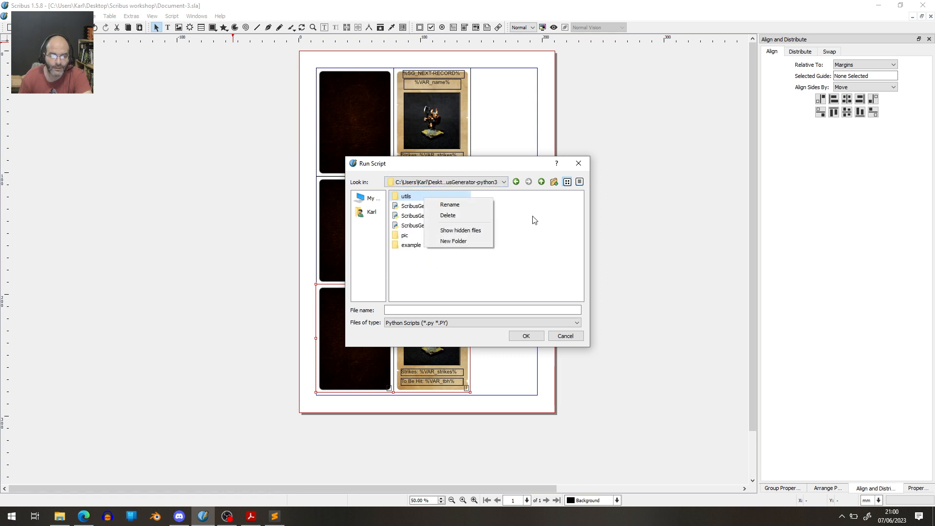
click(549, 250)
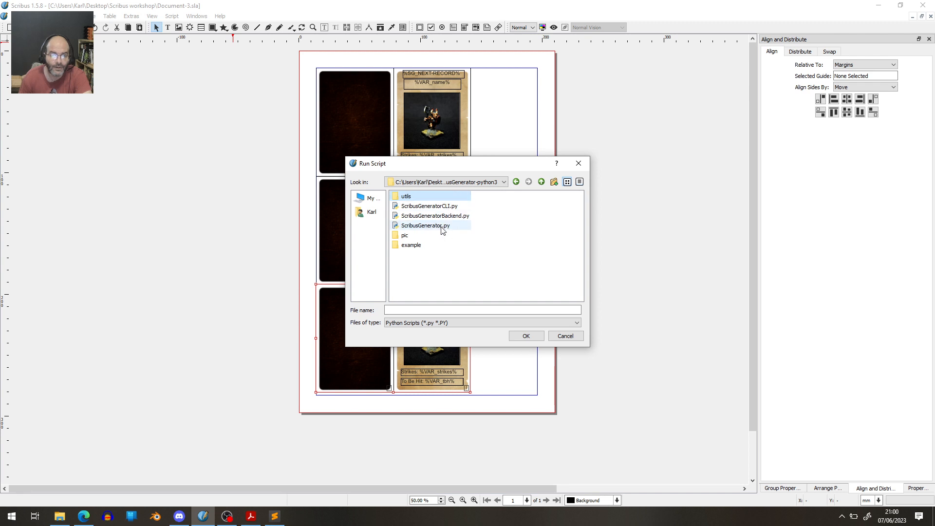
double_click(425, 225)
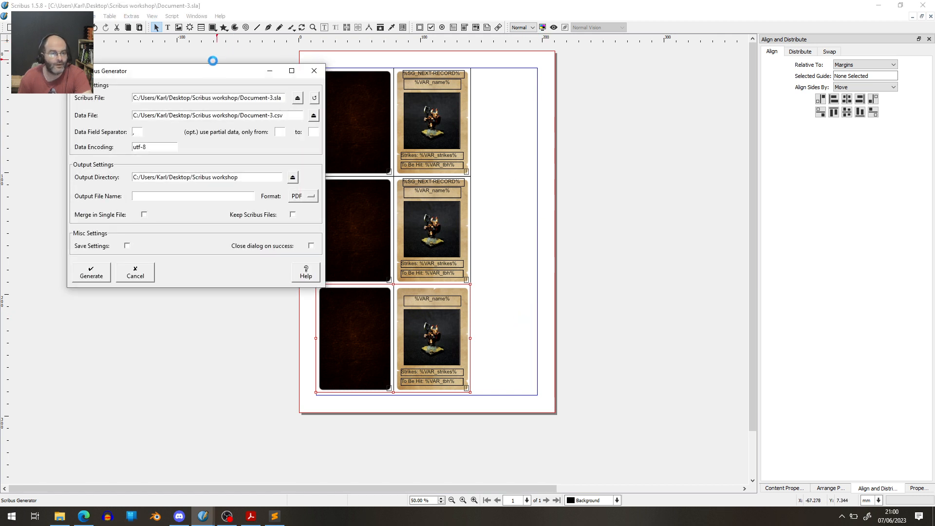
Step: Choose cards.csv from the cards folder as the Scribus Generator data file
drag(197, 74, 203, 155)
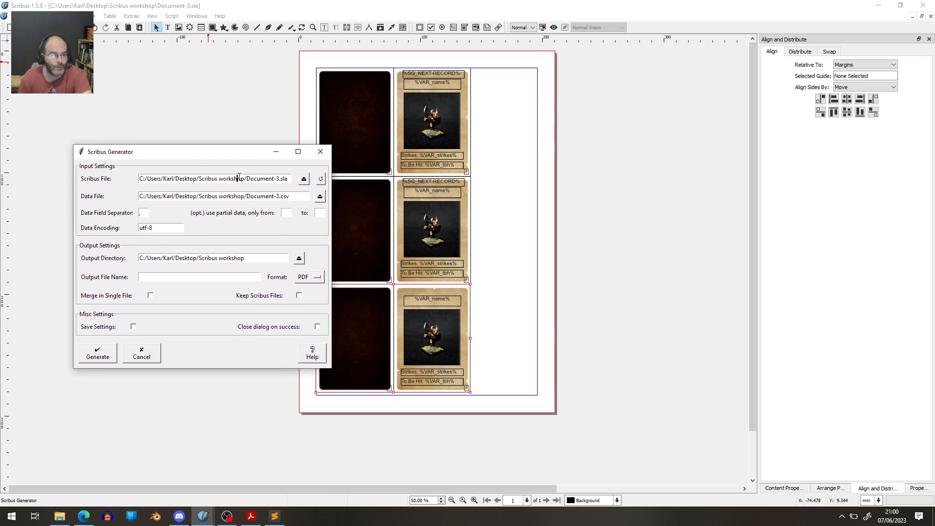
drag(238, 178, 291, 177)
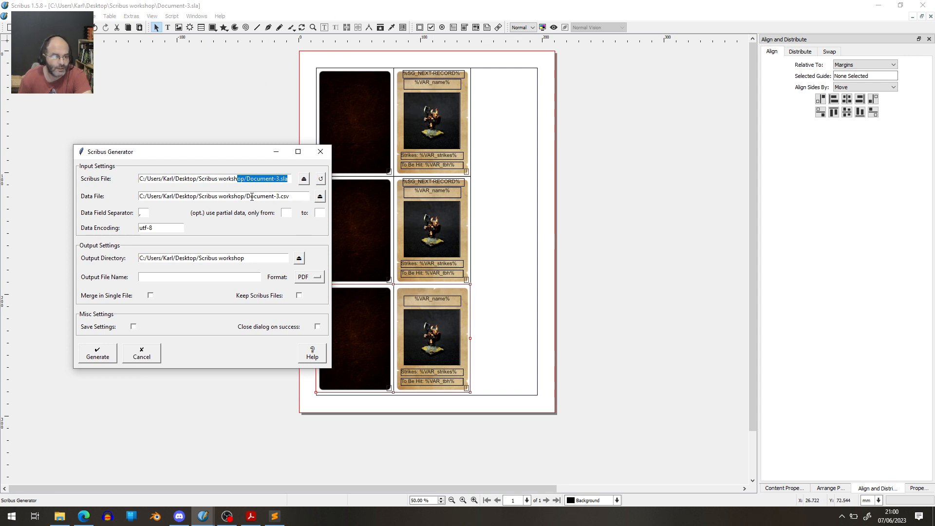
click(319, 196)
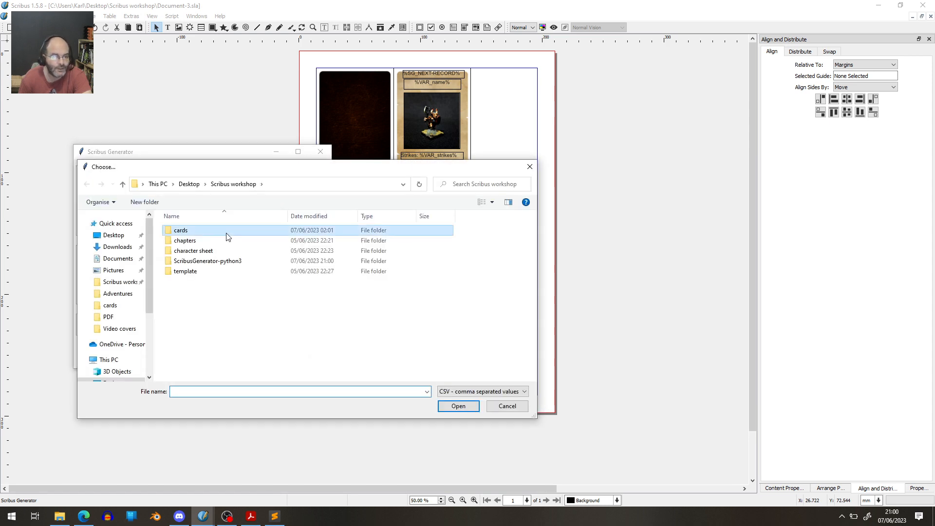
double_click(226, 233)
double_click(197, 241)
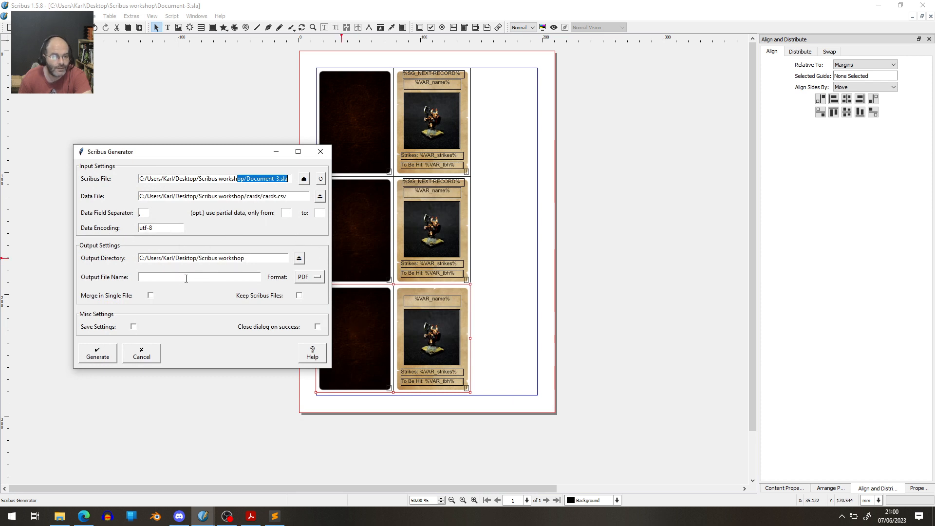
Step: Name the generator's output file "output" and set its format to Scribus
click(208, 278)
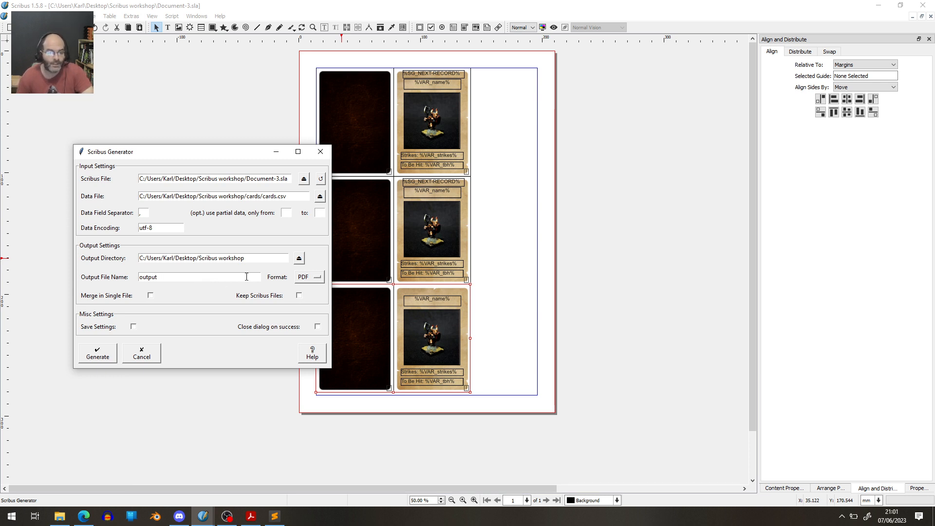
click(319, 280)
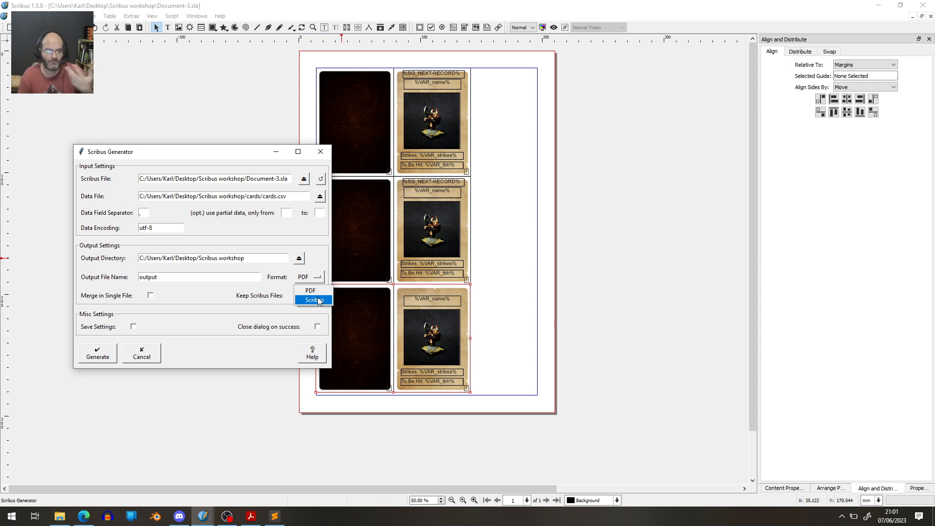
click(319, 301)
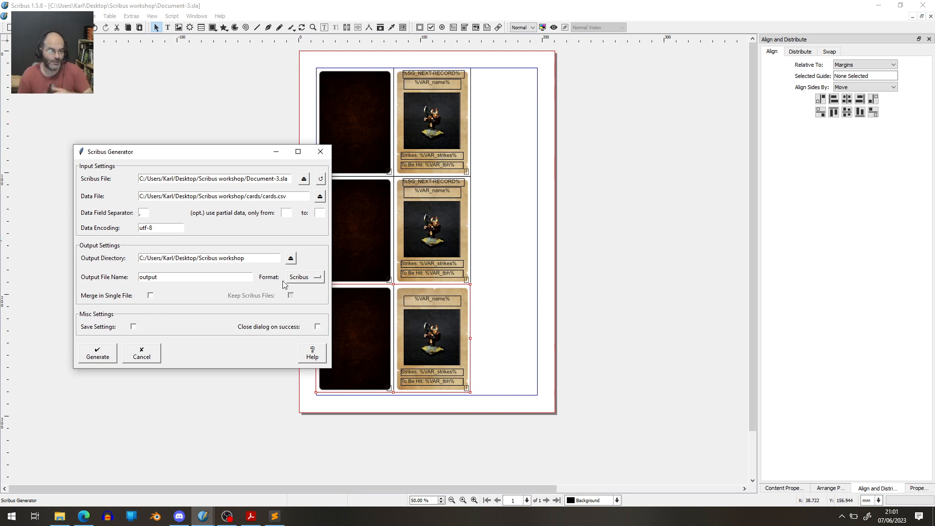
Step: Enable merging the output into a single file, generate the cards, and dismiss the completion message
click(149, 296)
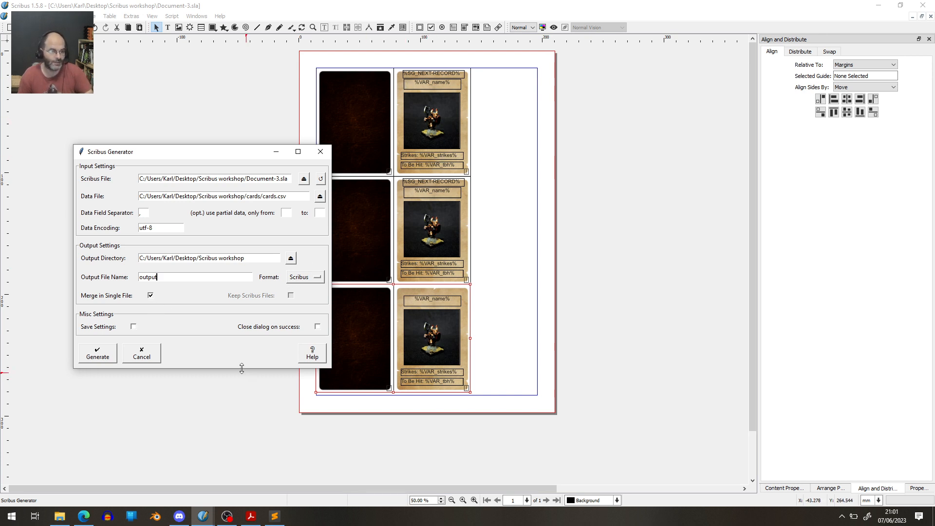
click(96, 356)
mouse_move(202, 516)
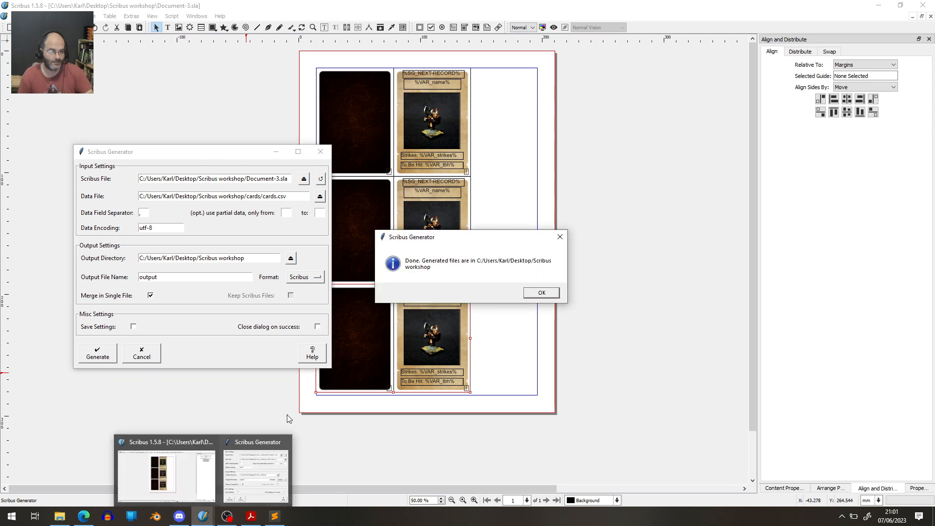
click(543, 293)
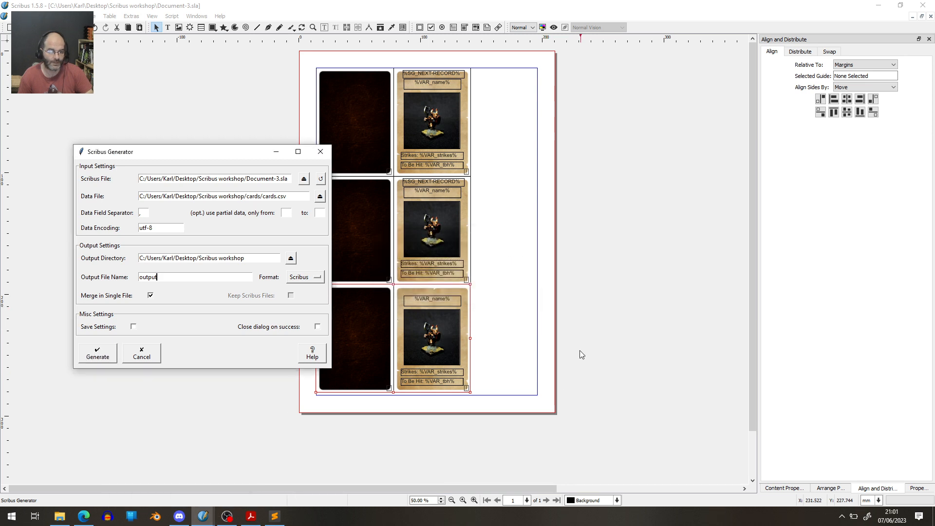
Step: Switch to File Explorer, open output.sla from the Scribus workshop folder in Scribus, and examine the generated cards on both pages
click(59, 516)
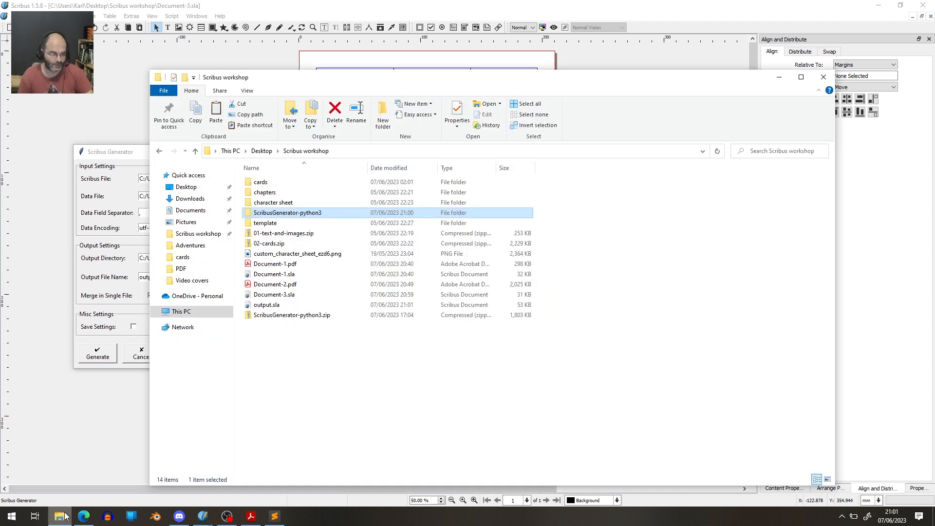
double_click(284, 307)
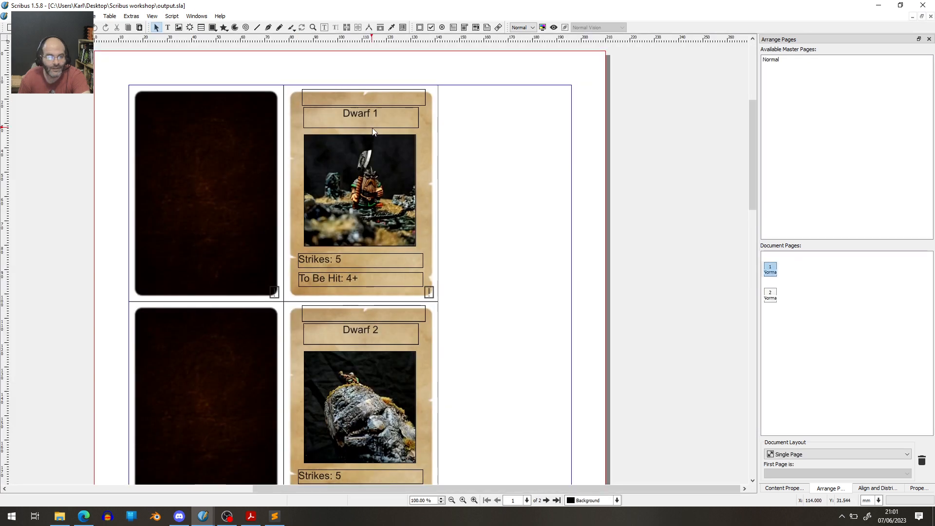
scroll(423, 168, up, 1)
scroll(423, 162, down, 1)
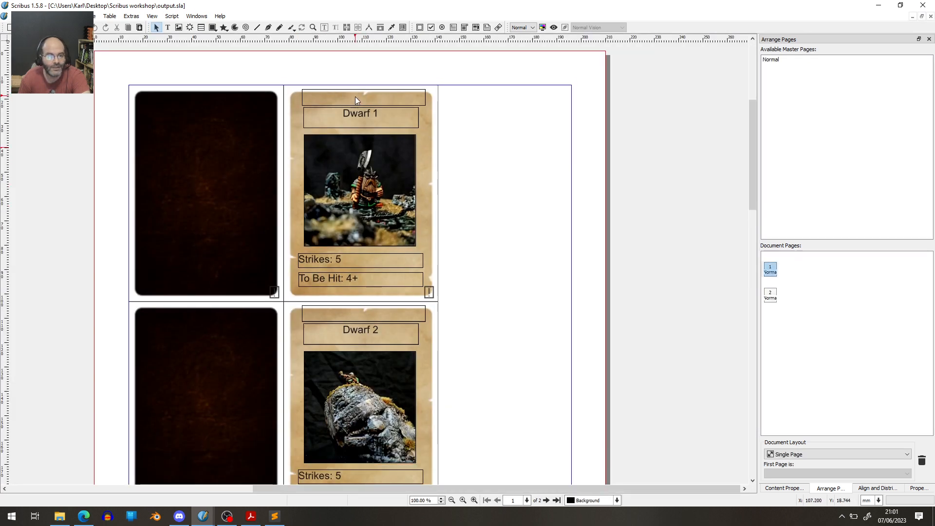
scroll(497, 223, down, 8)
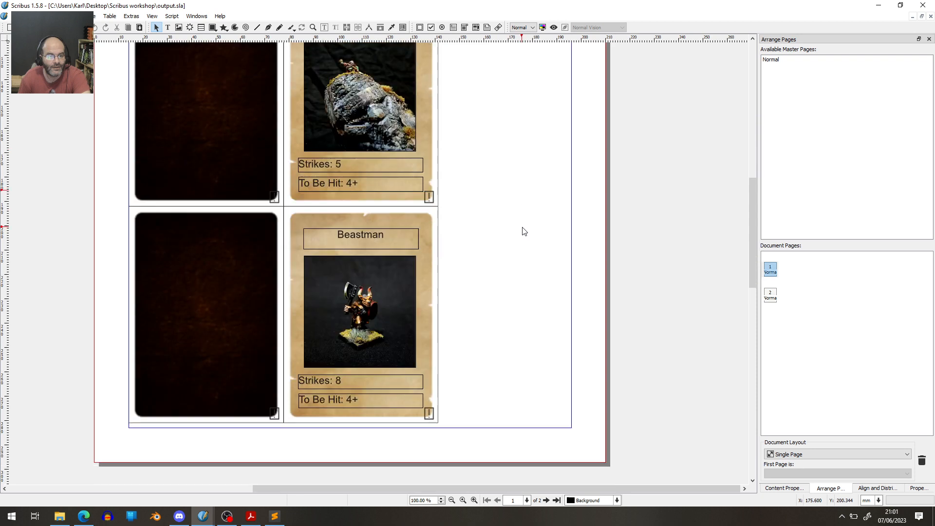
scroll(525, 228, down, 11)
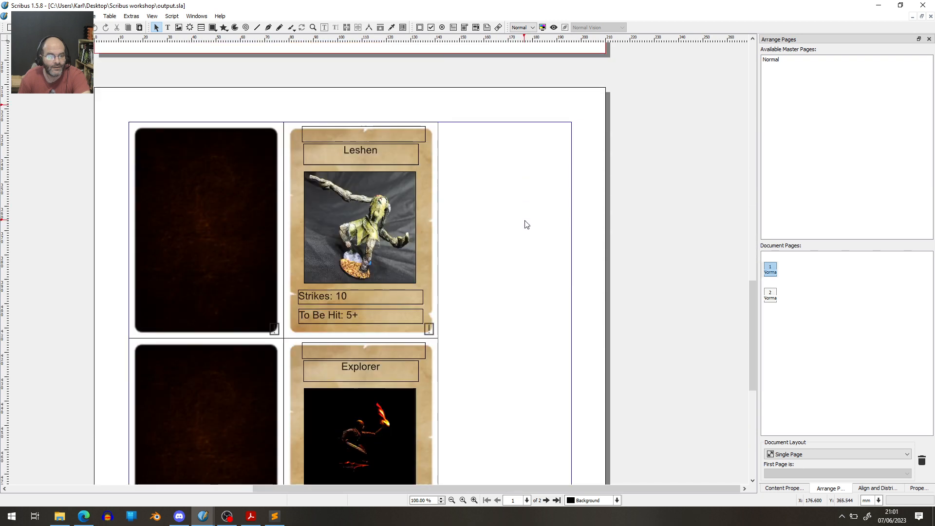
scroll(526, 225, down, 9)
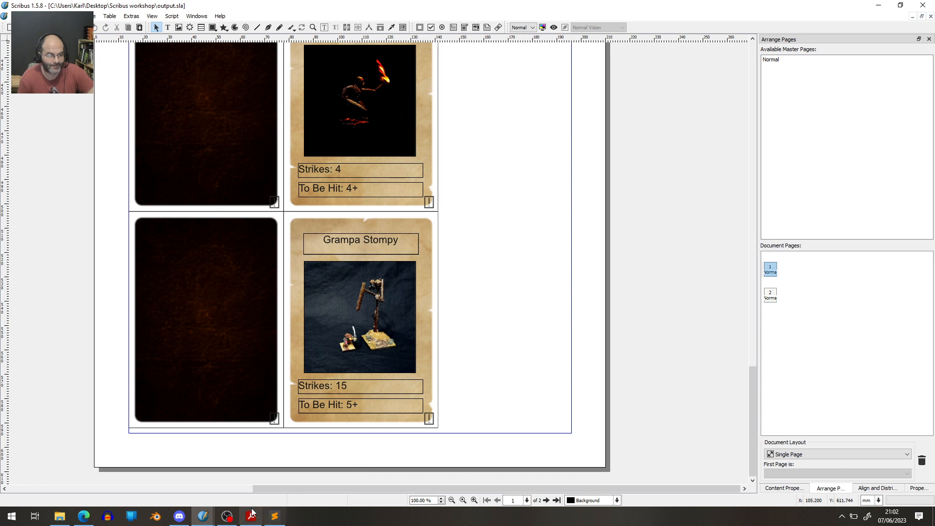
mouse_move(227, 517)
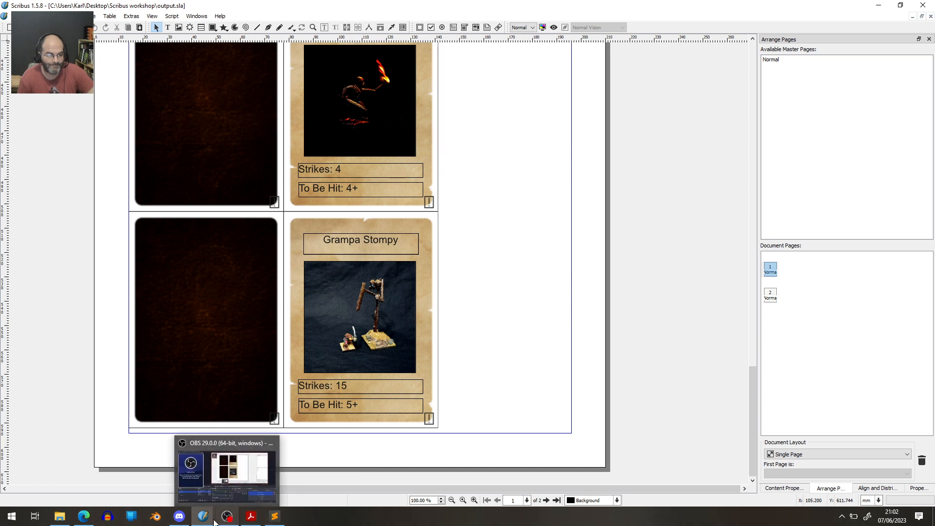
mouse_move(178, 521)
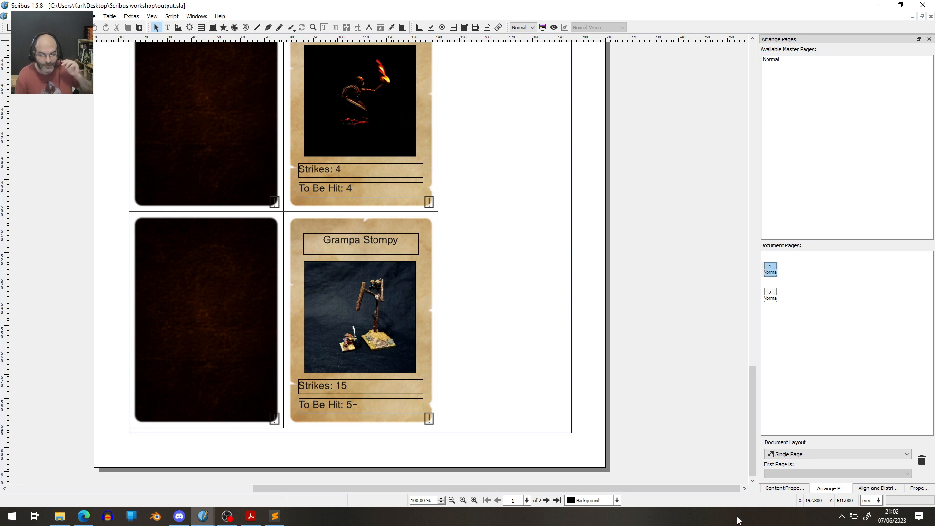
click(842, 517)
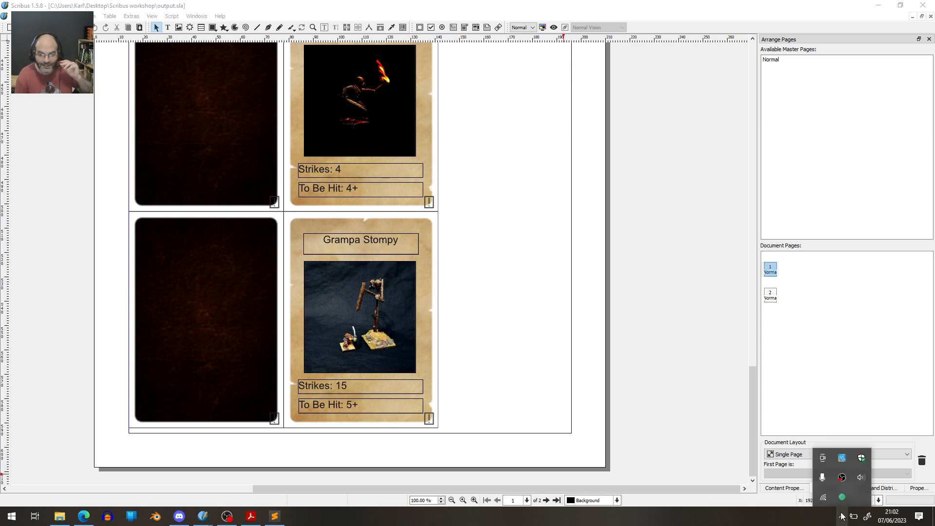
right_click(842, 480)
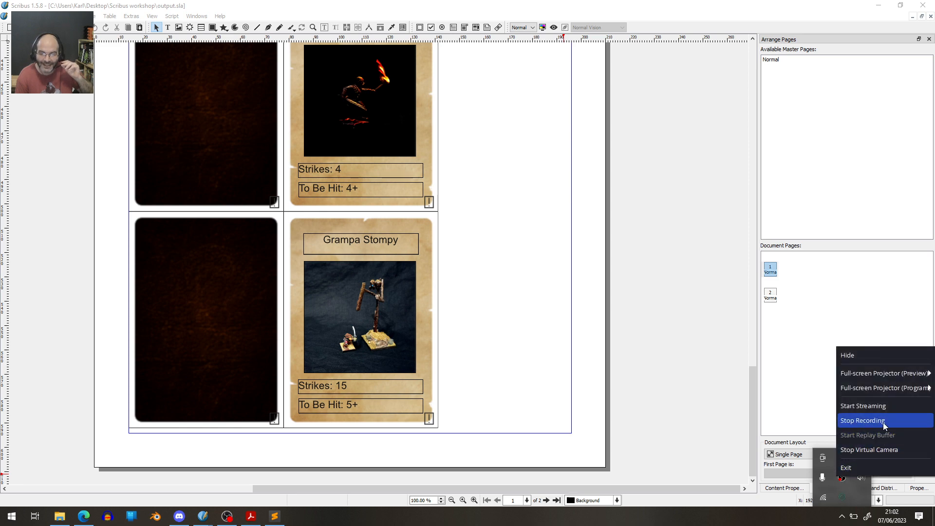